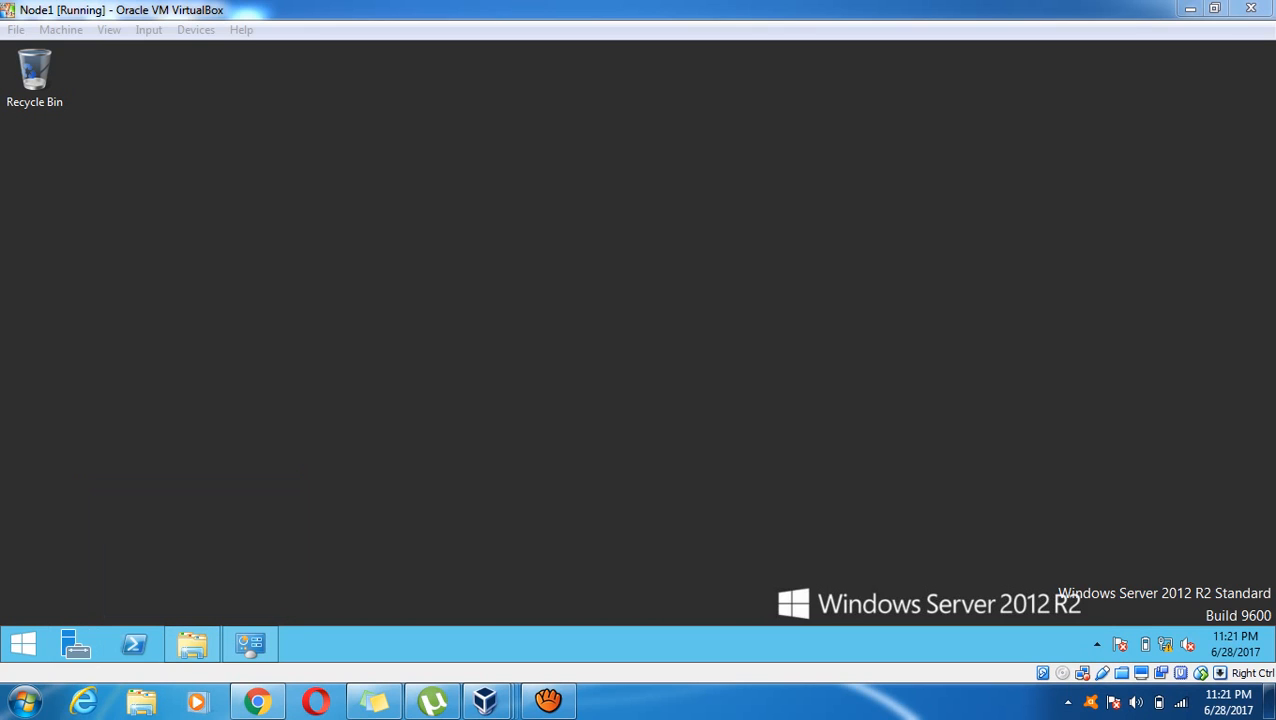
Run setup from the SQL Server 2012 Enterprise installation folder as administrator
click(192, 644)
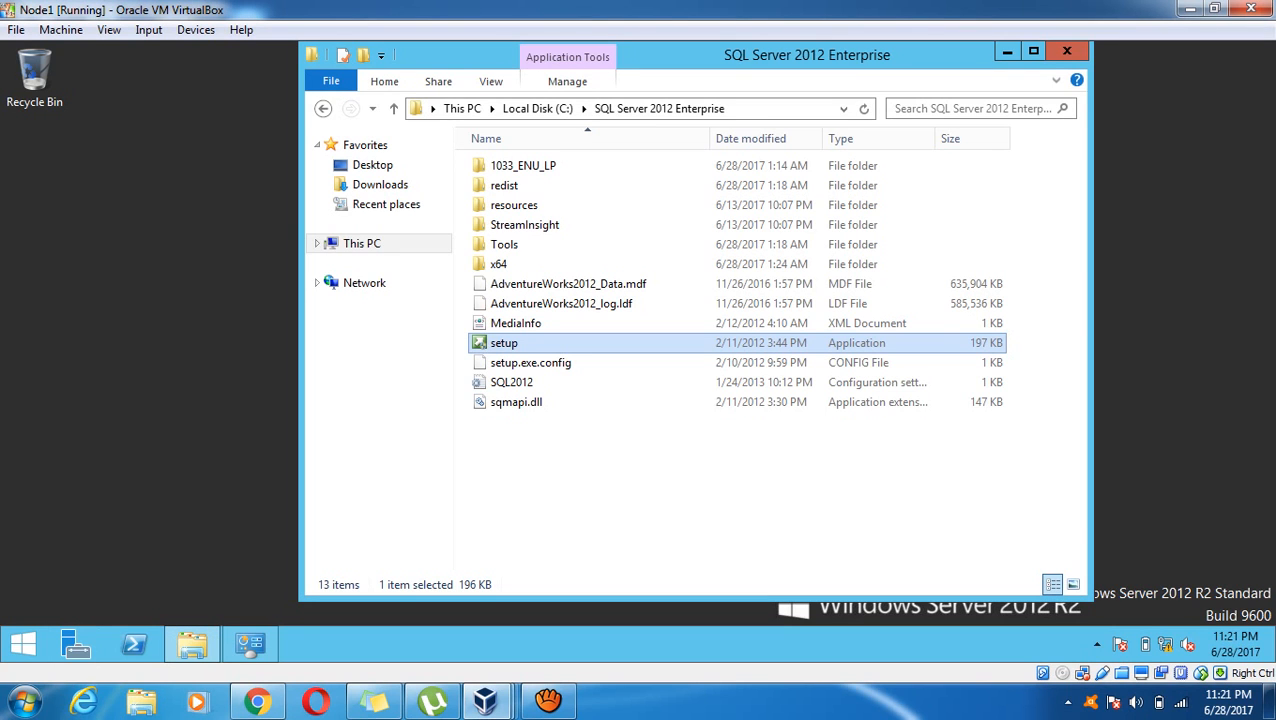
click(680, 490)
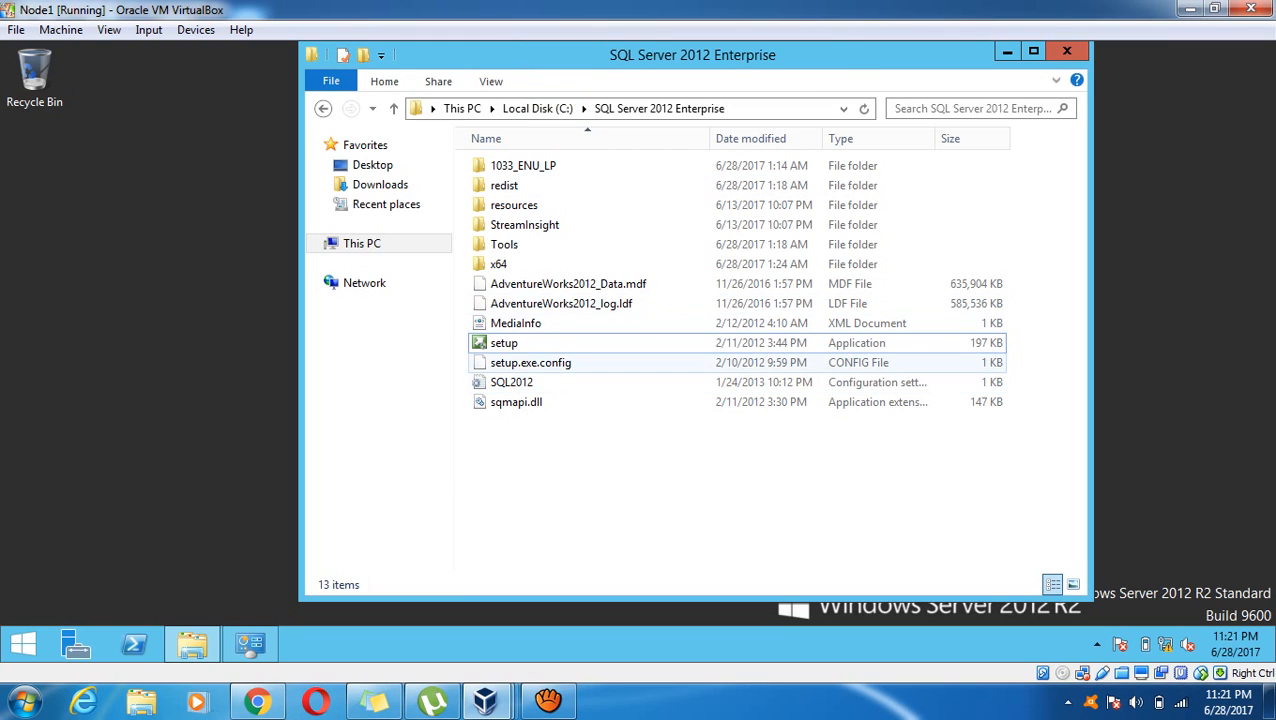
click(504, 343)
right_click(530, 345)
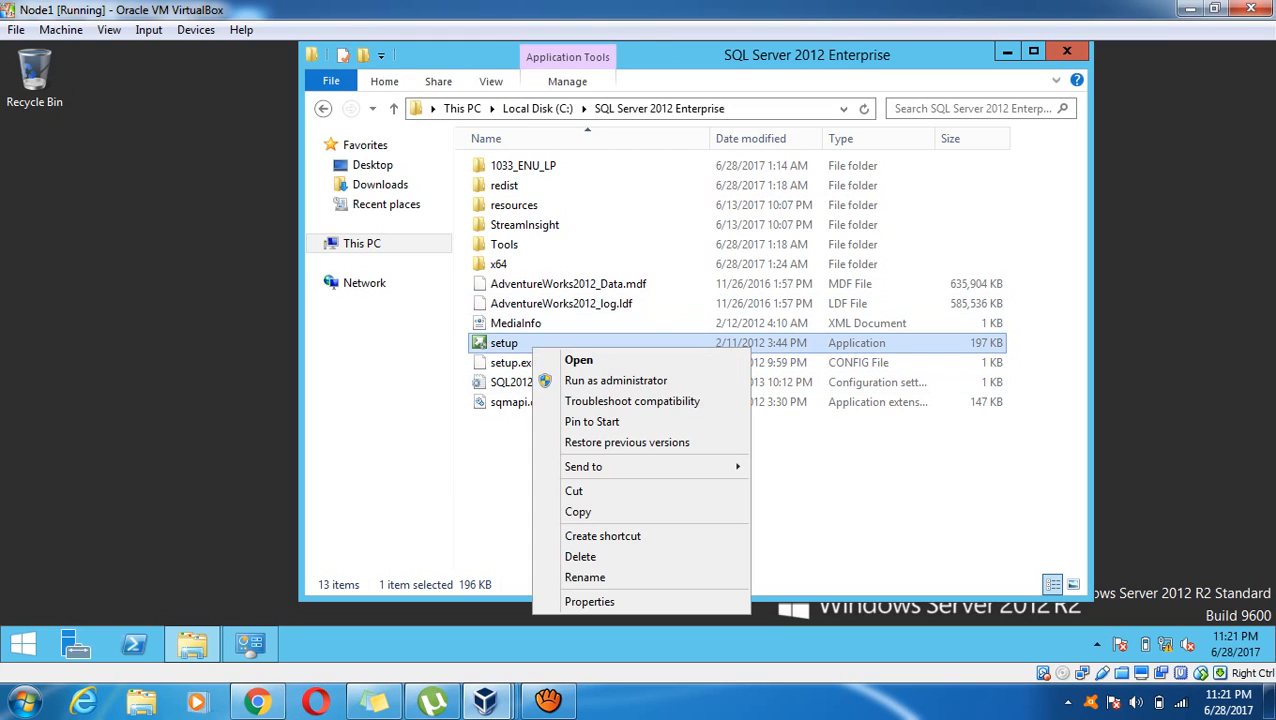
click(615, 380)
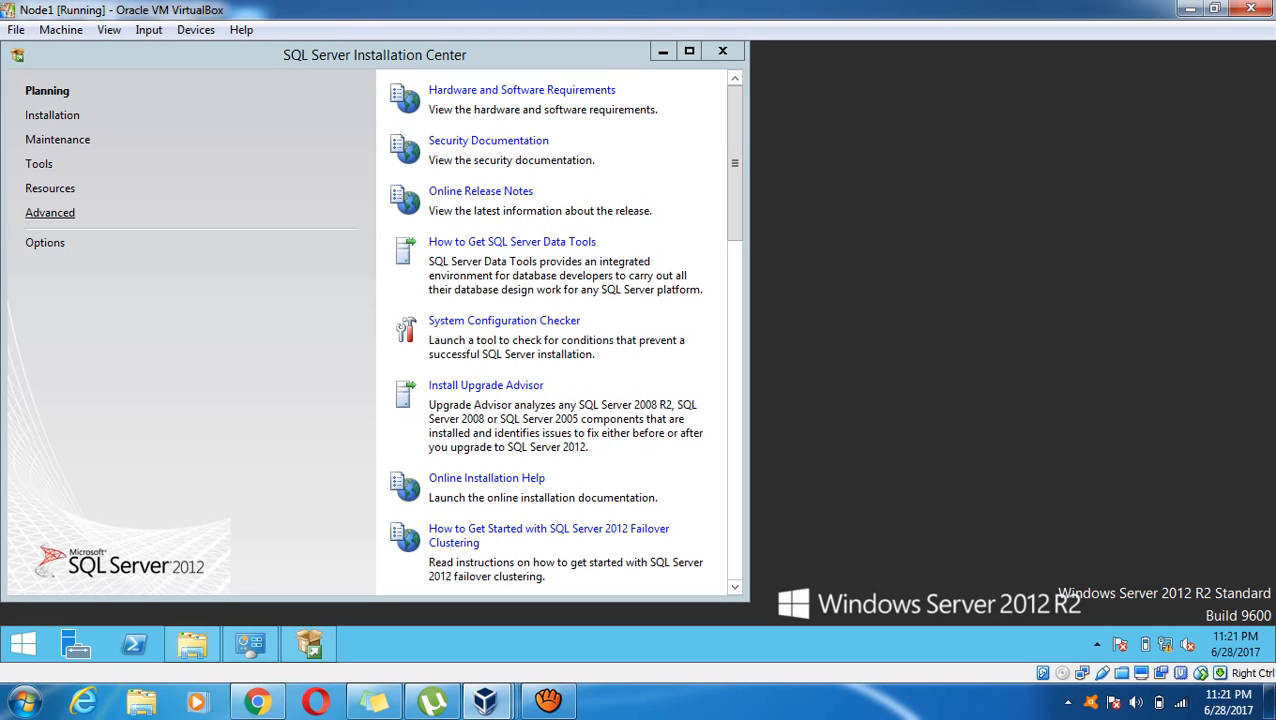
Show the Installation page of SQL Server Installation Center
click(52, 115)
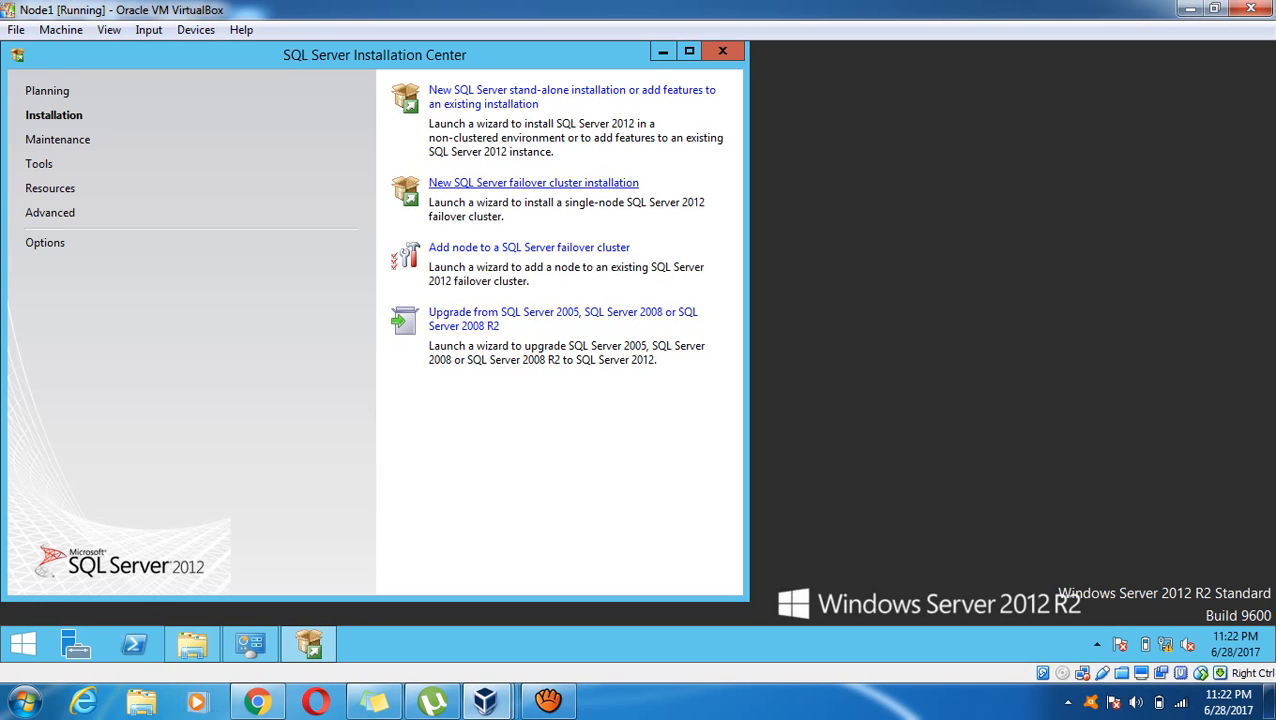
Start a new failover cluster installation and close the setup support rules check with all 8 passed
click(533, 183)
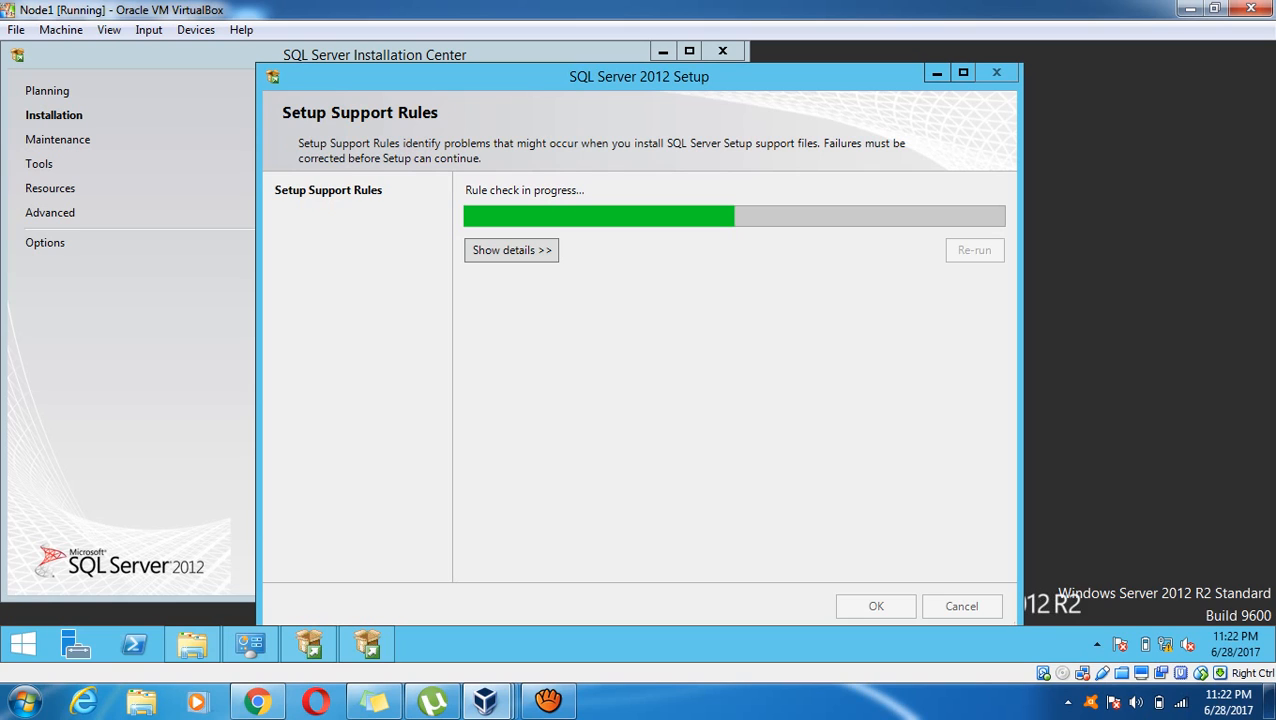
click(511, 250)
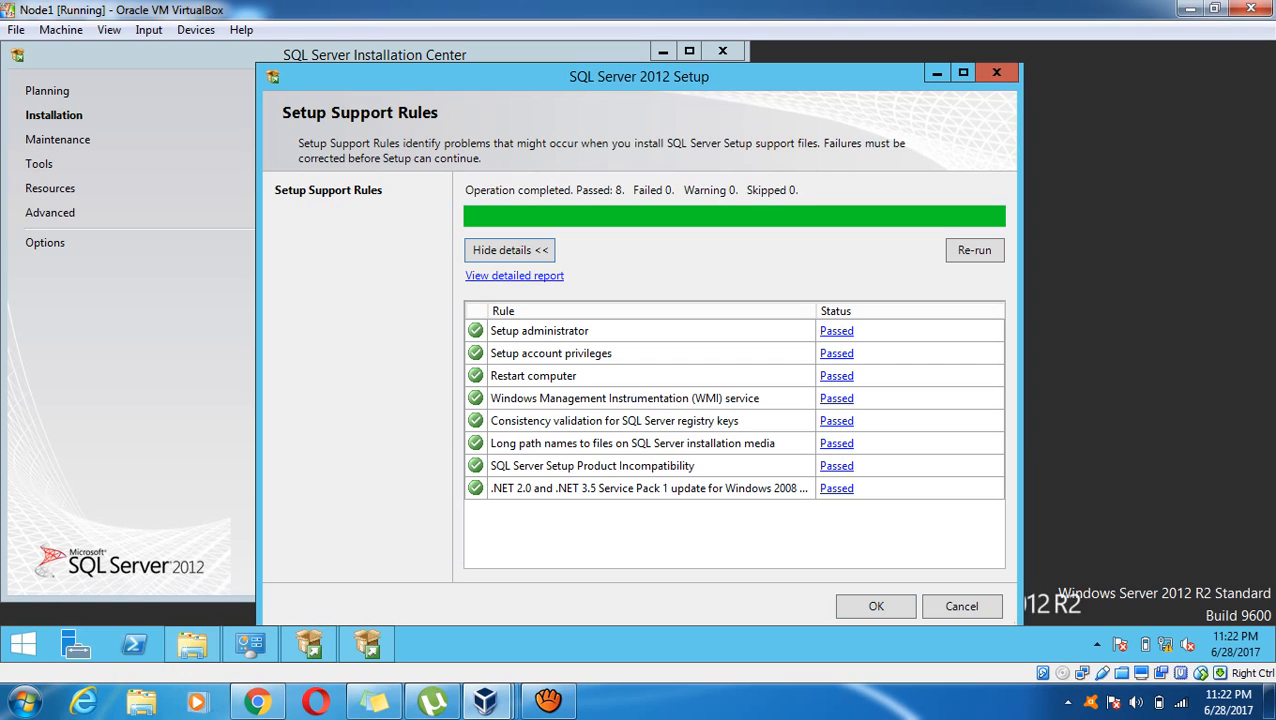
key(Return)
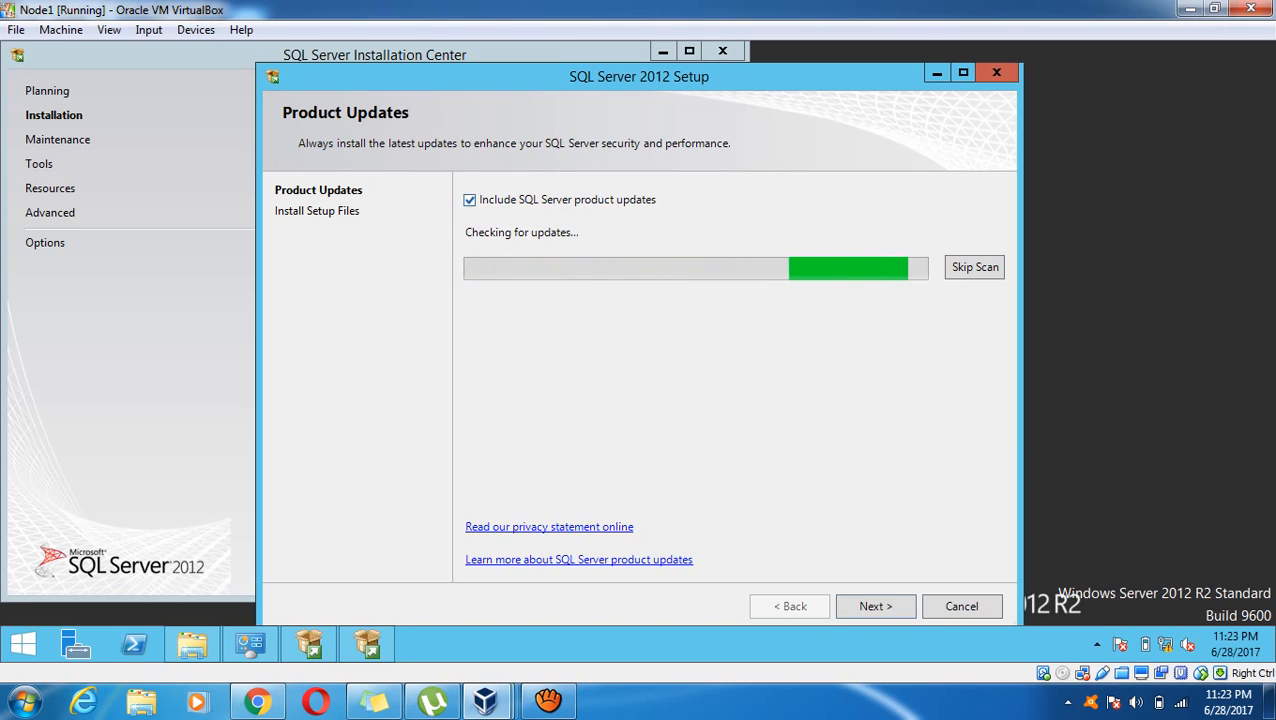
Exclude SQL Server product updates and continue to installing the setup files
click(470, 200)
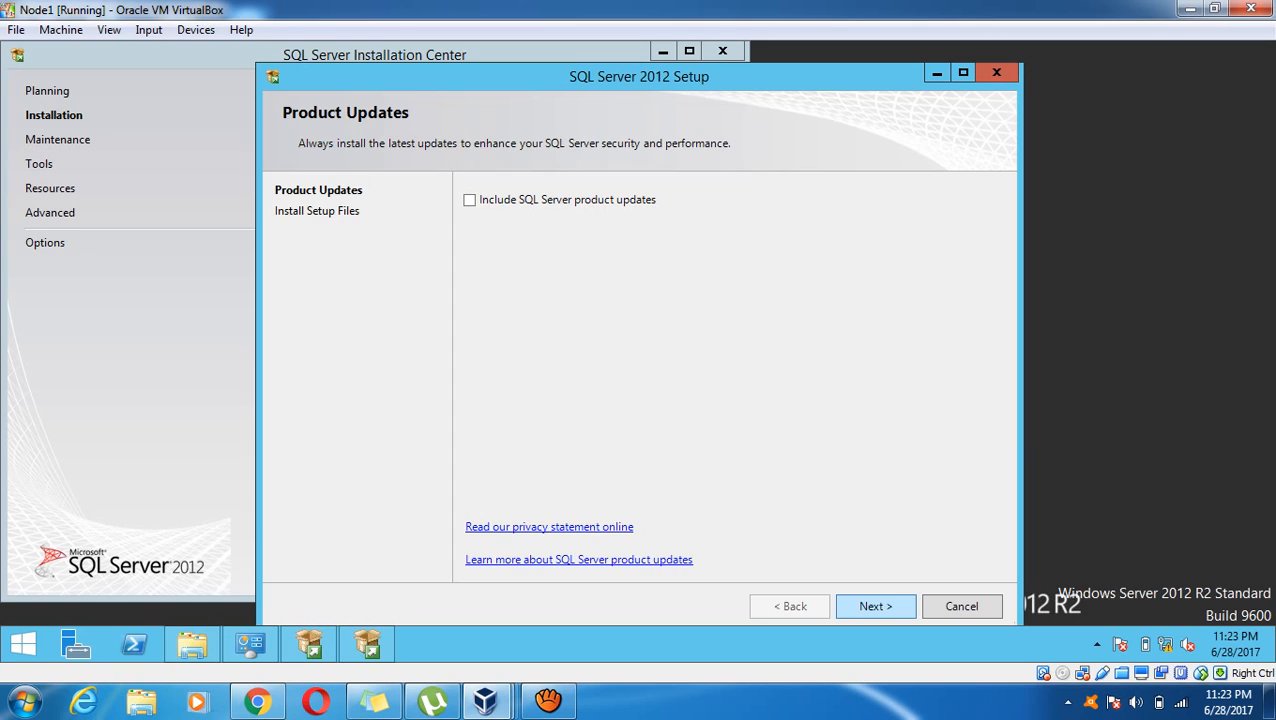
key(Return)
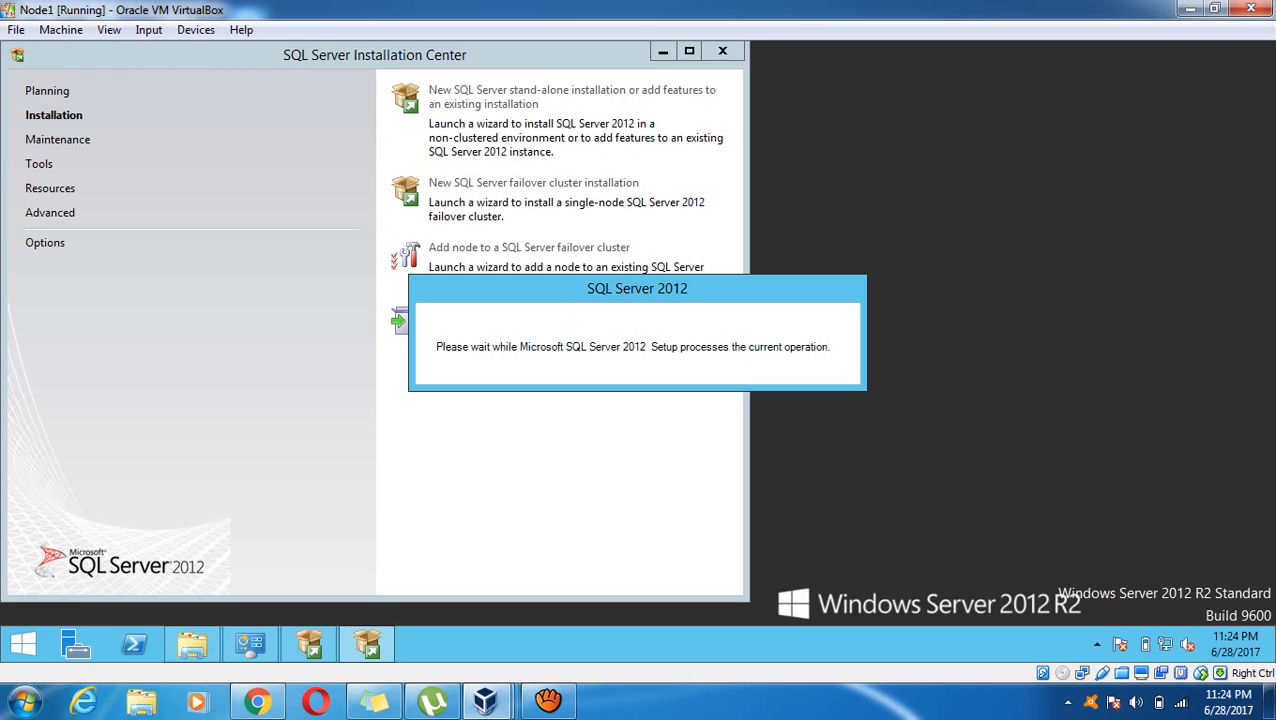
Minimize Installation Center, review the cluster rules (19 passed, 3 warnings) and continue
click(663, 51)
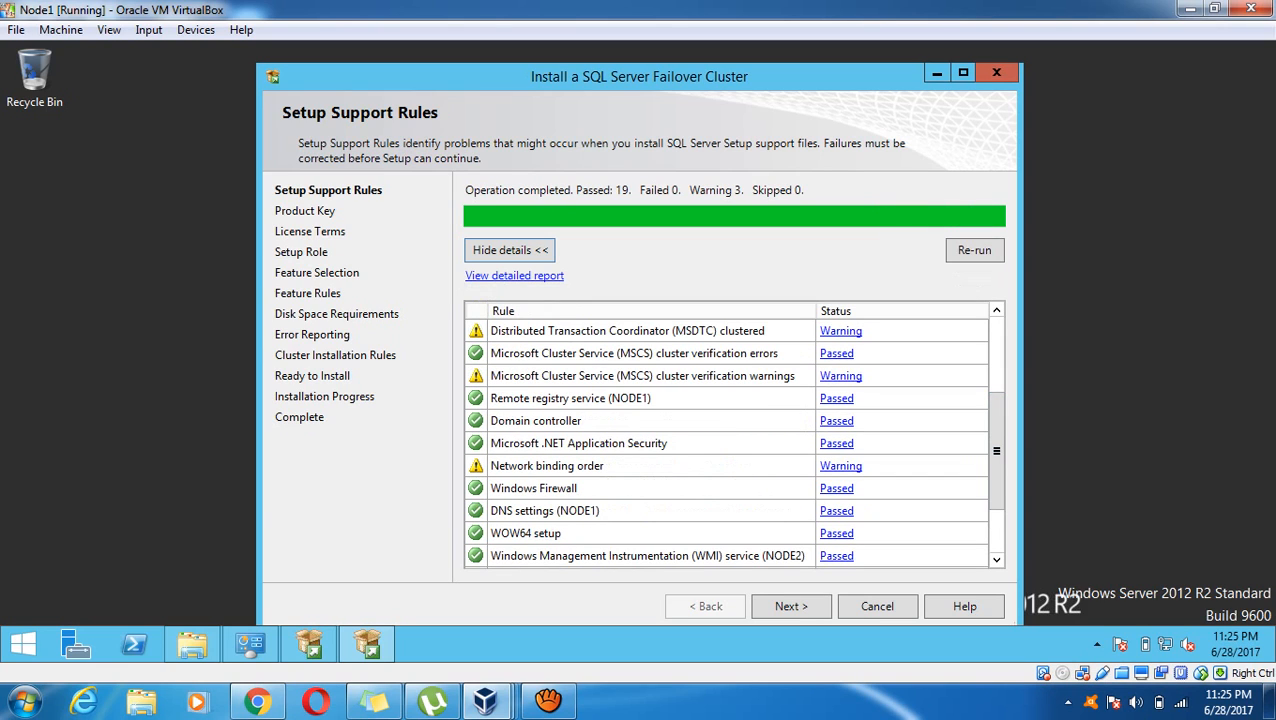
drag(997, 451, 997, 376)
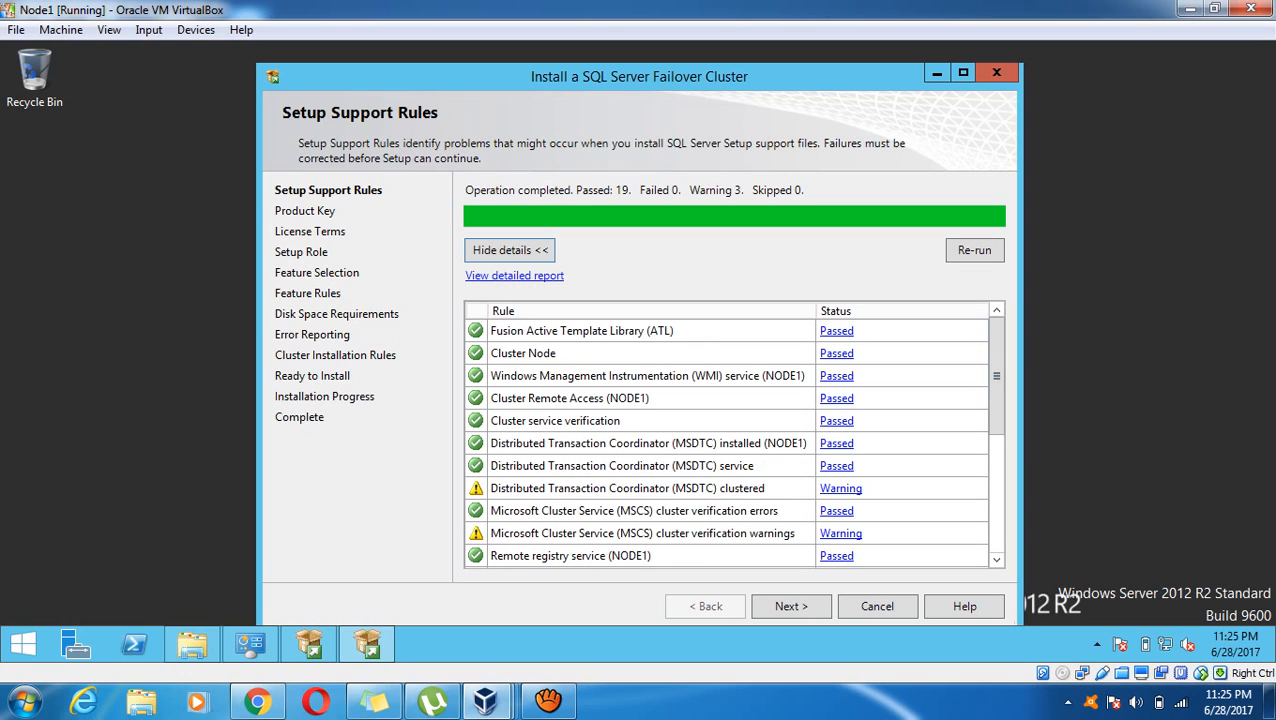
click(790, 606)
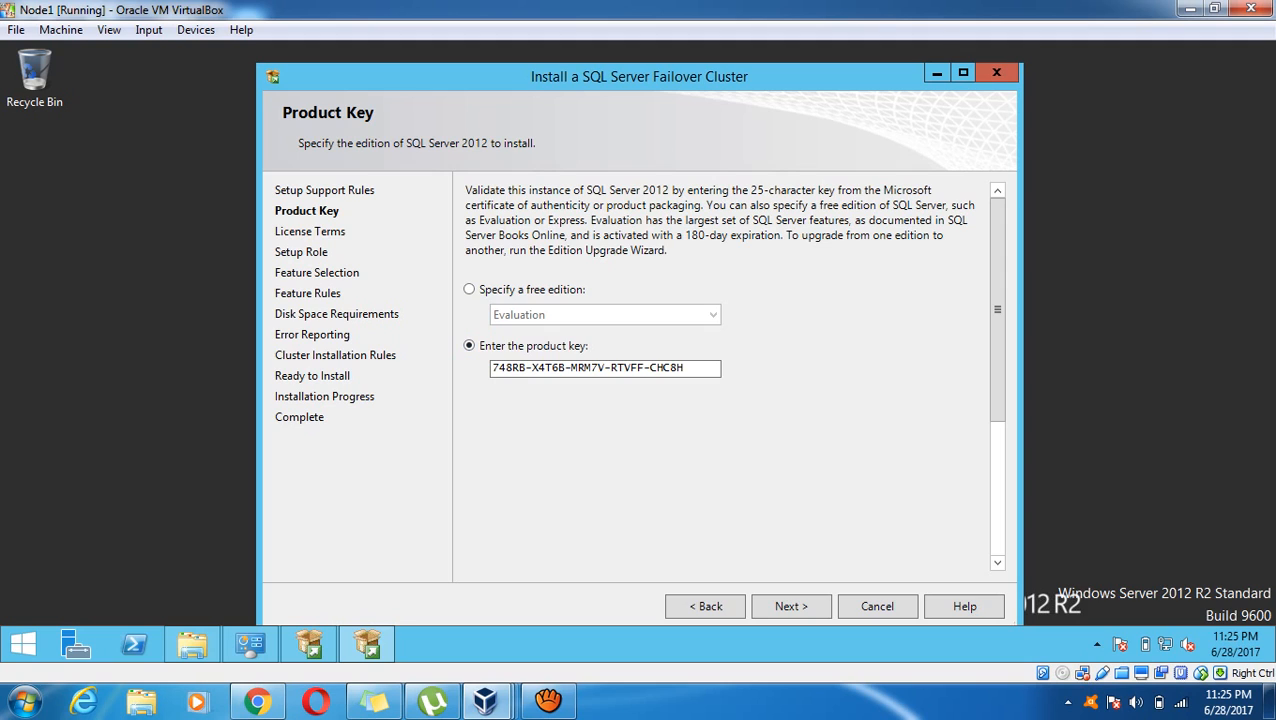
Keep the prefilled product key, accept the license terms and continue with SQL Server Feature Installation
click(790, 606)
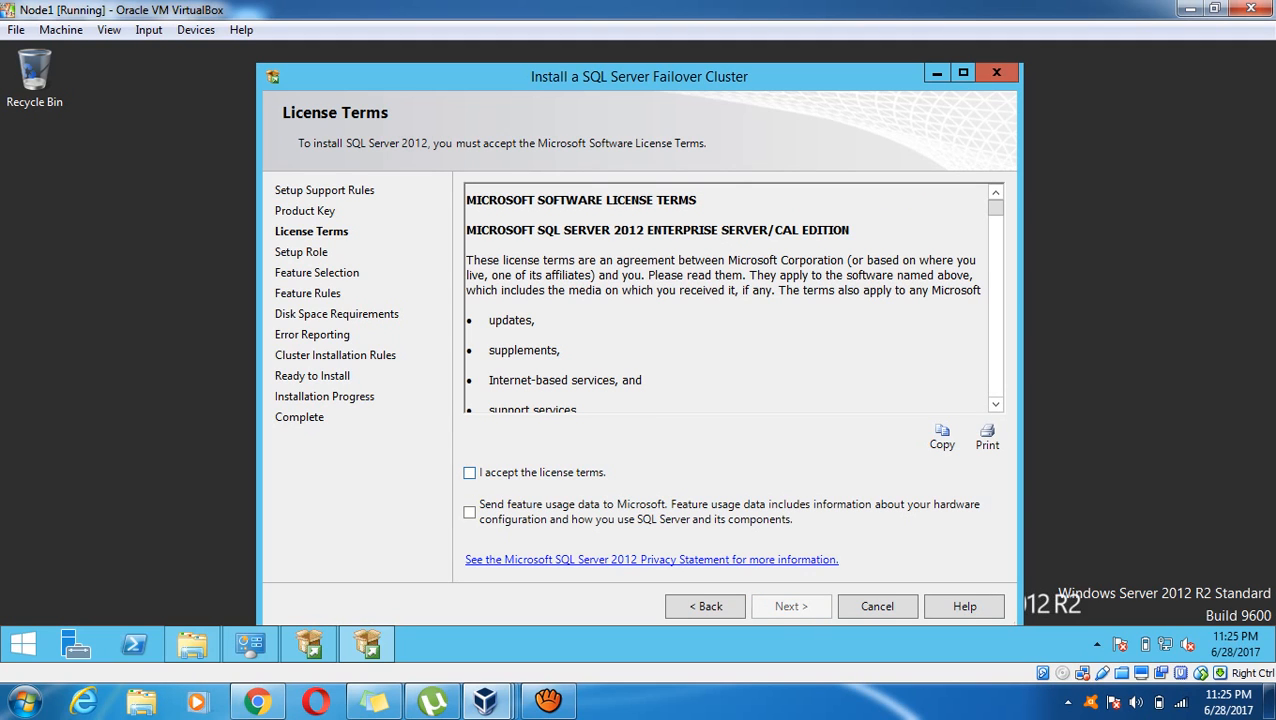
click(470, 473)
click(790, 606)
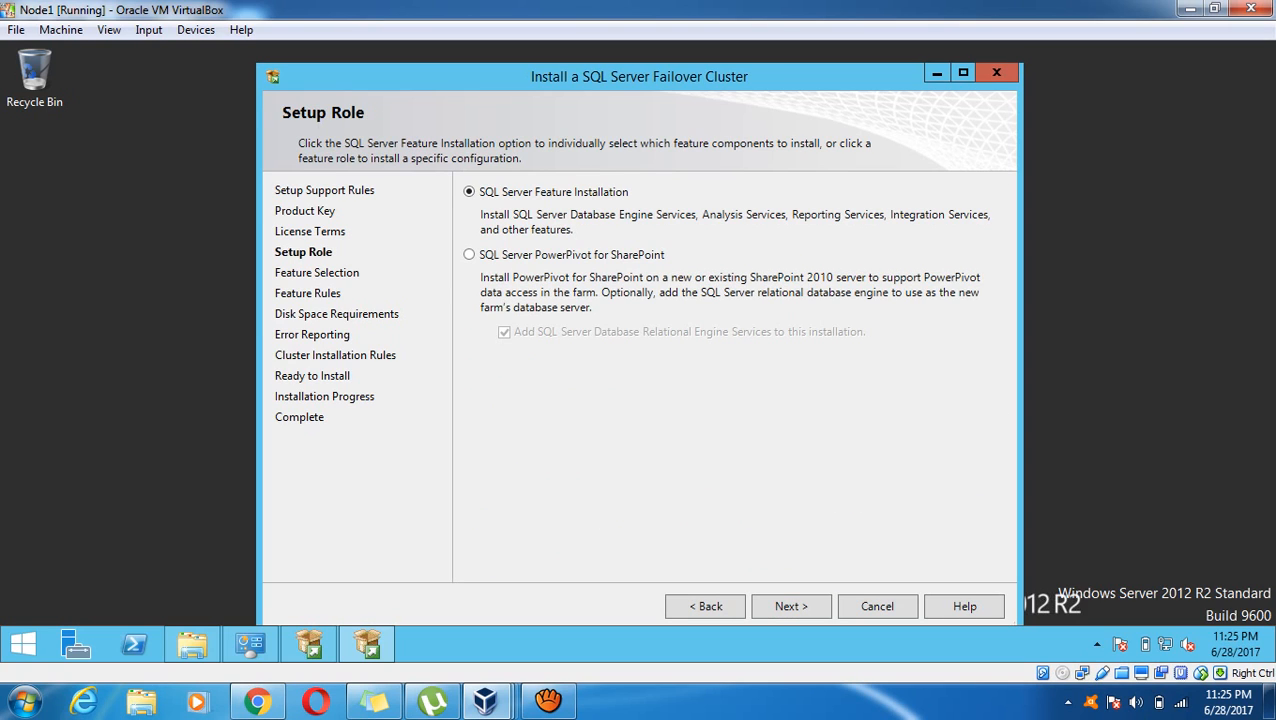
click(791, 606)
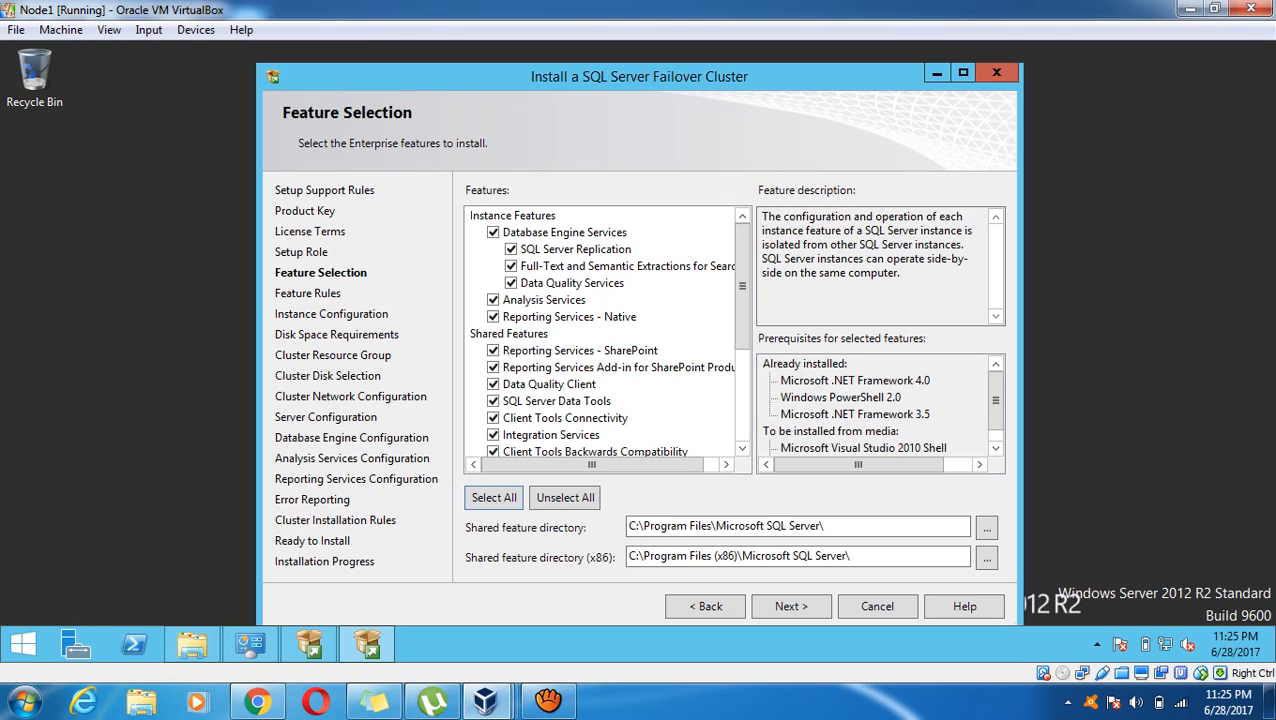
Deselect Analysis, Reporting and Integration Services, Data Quality Client, Data Tools, Distributed Replay and Connectivity SDK
click(493, 300)
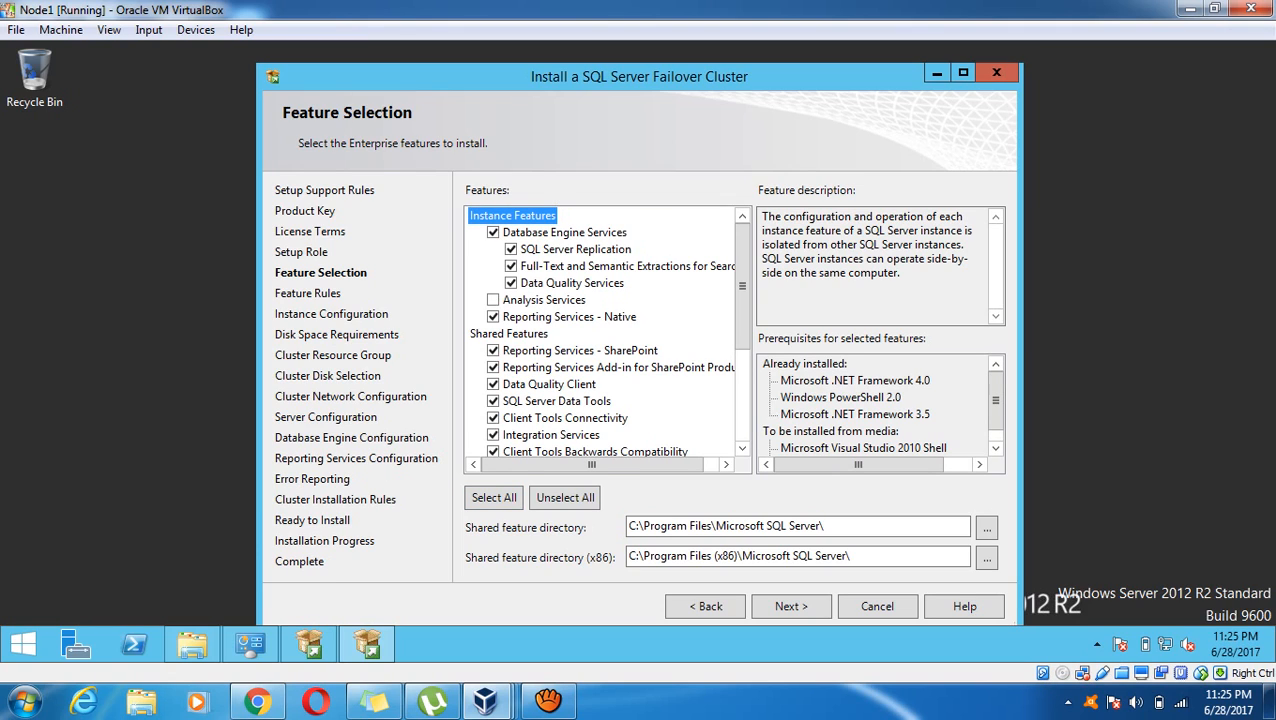
click(493, 317)
click(493, 350)
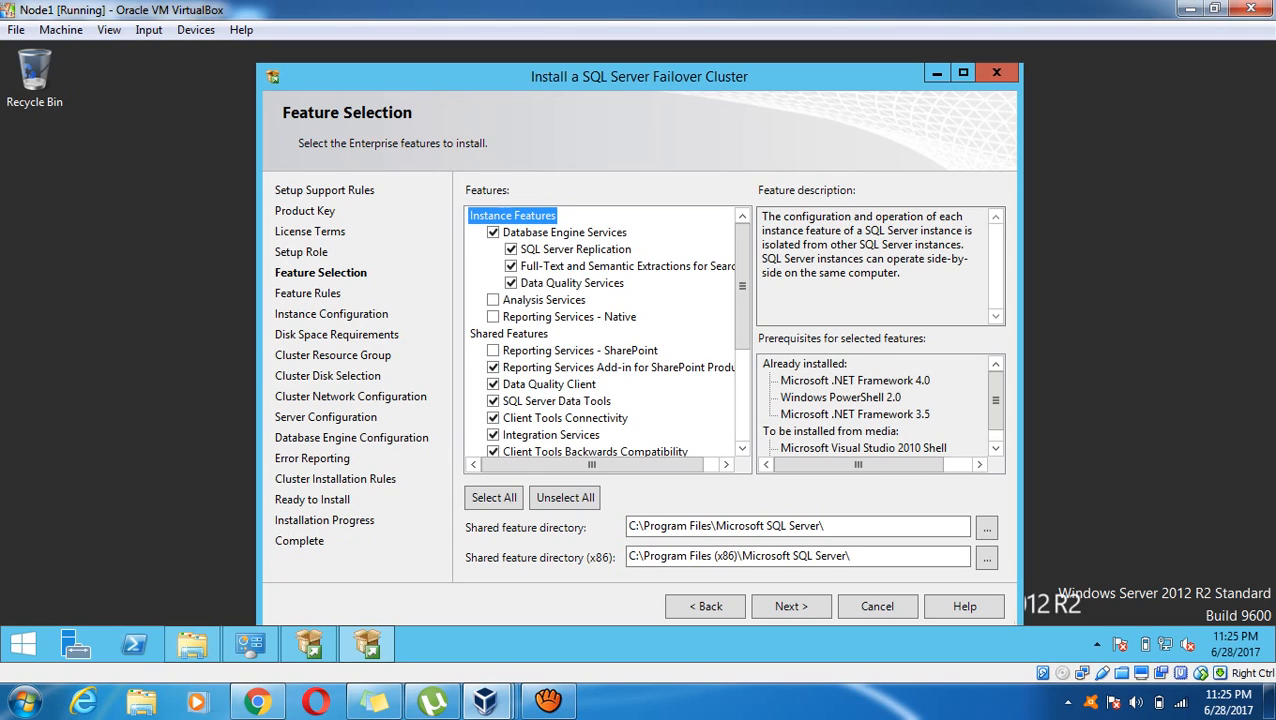
click(493, 367)
click(493, 384)
click(556, 401)
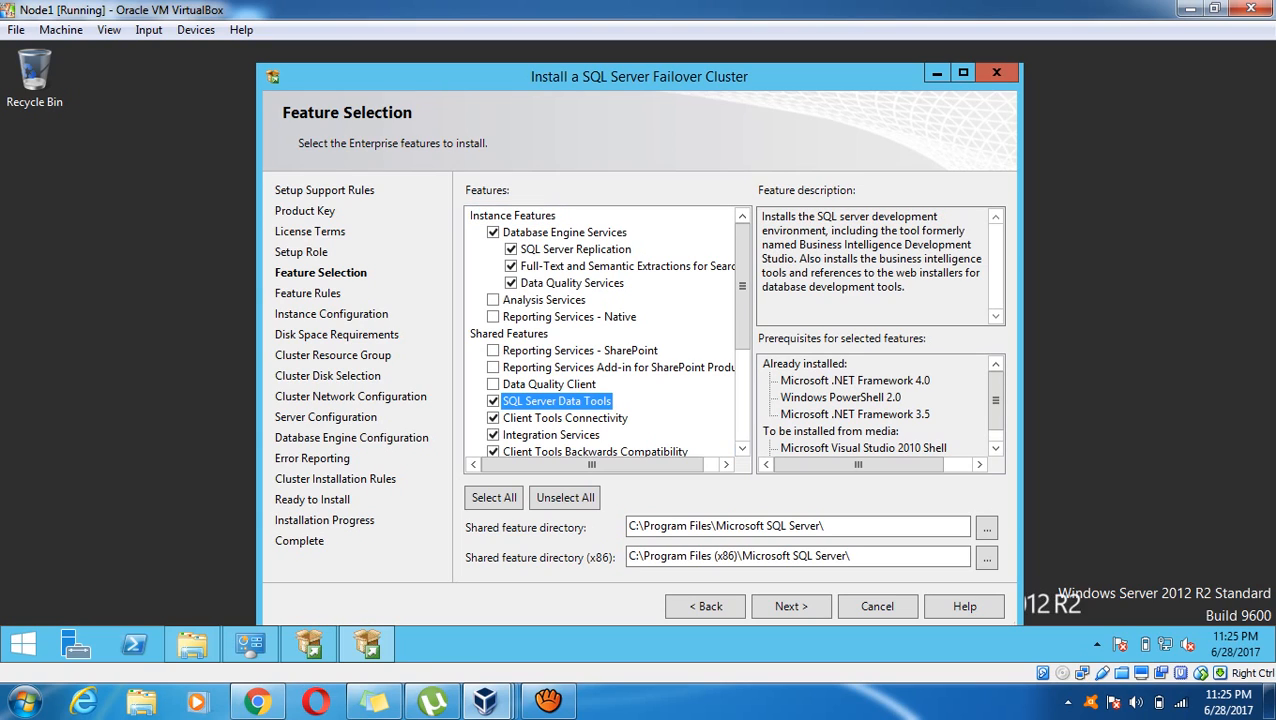
click(742, 400)
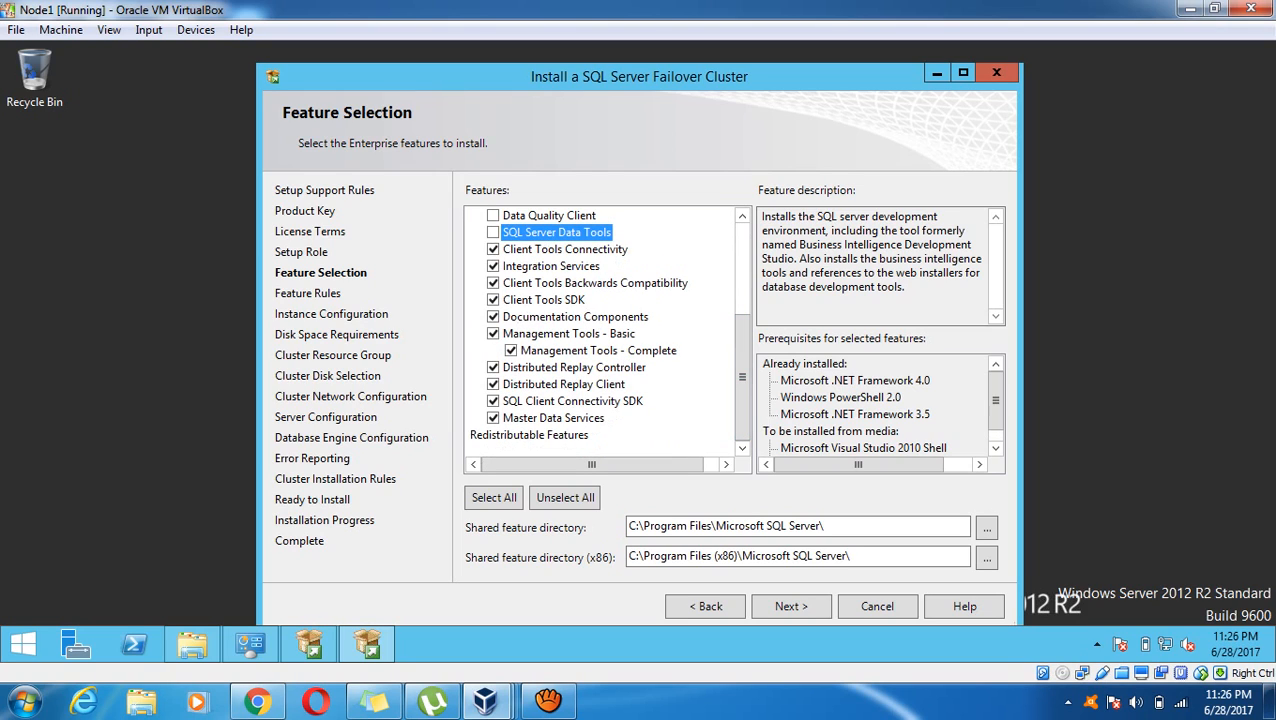
click(493, 266)
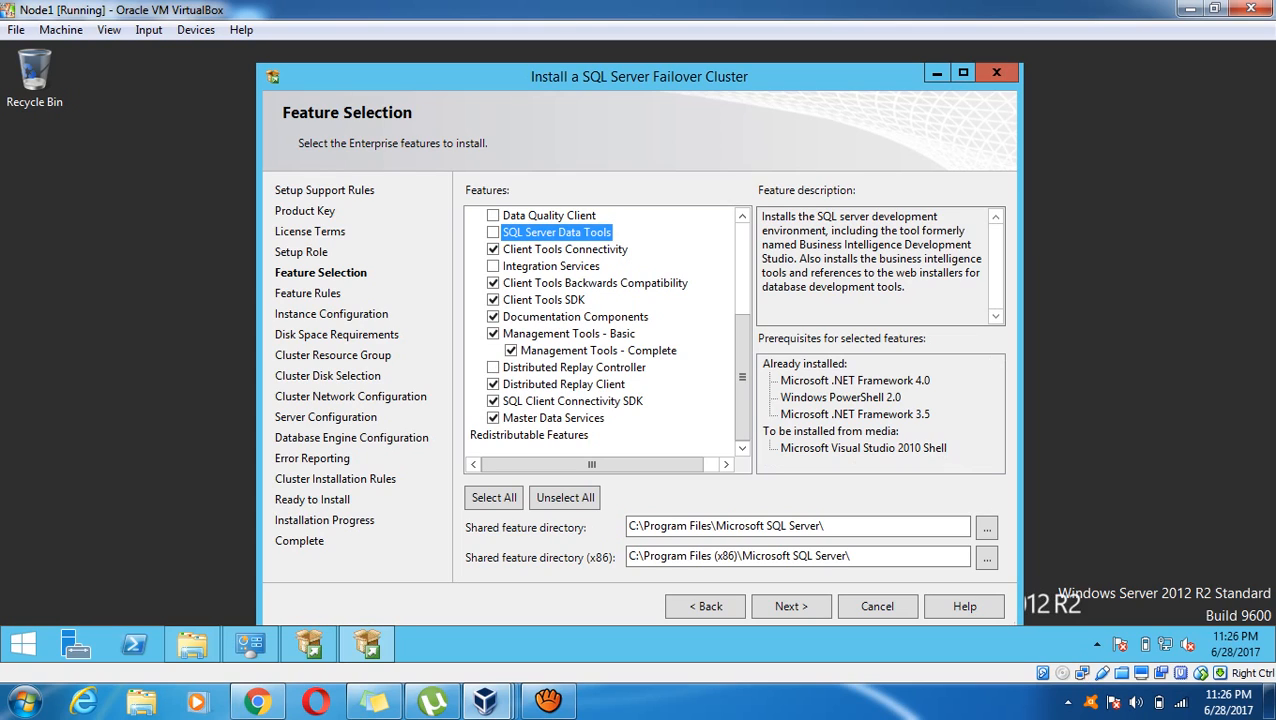
click(493, 384)
click(493, 401)
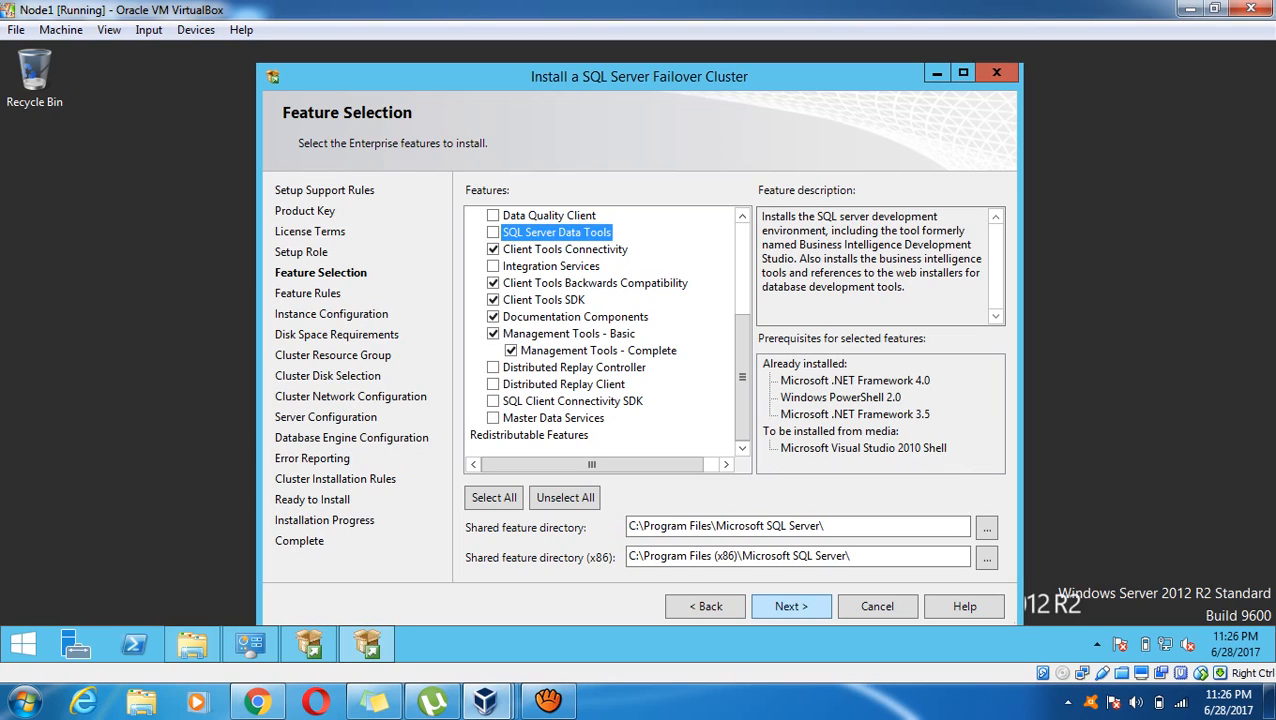
click(790, 606)
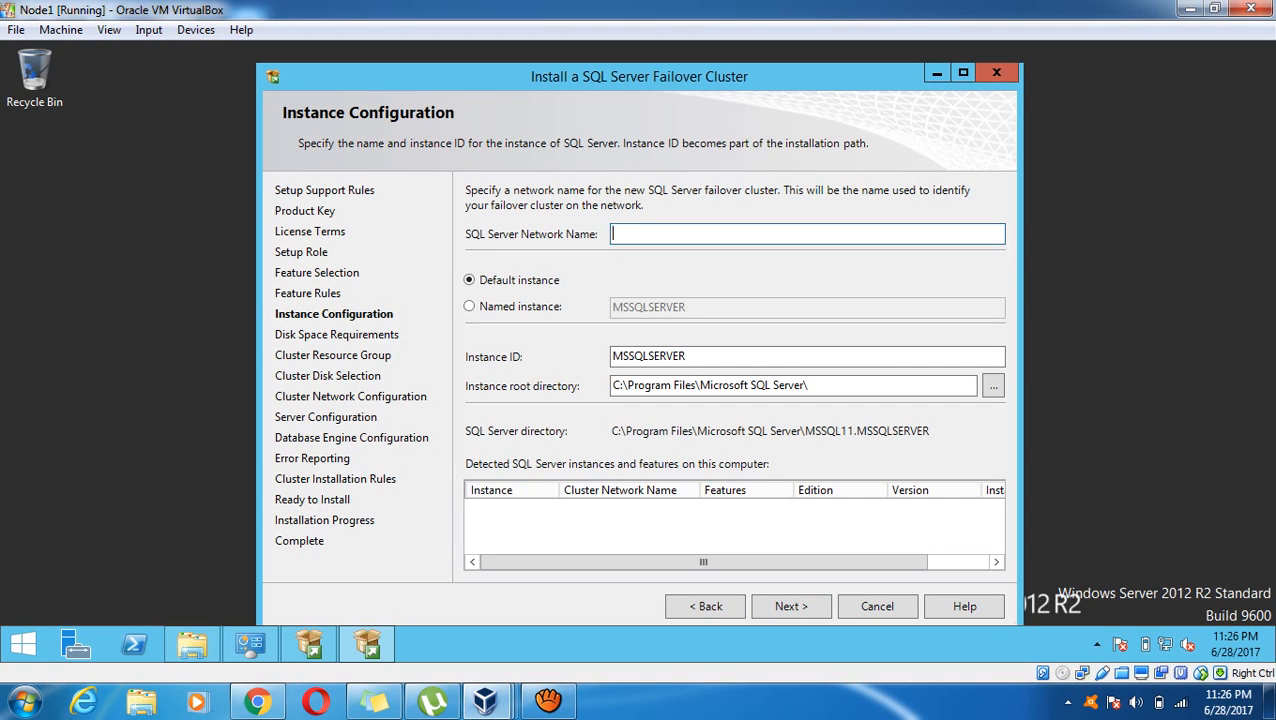
Enter network name VIPSQL and named instance INST01, then submit the instance settings
text(VIPSQL)
click(470, 307)
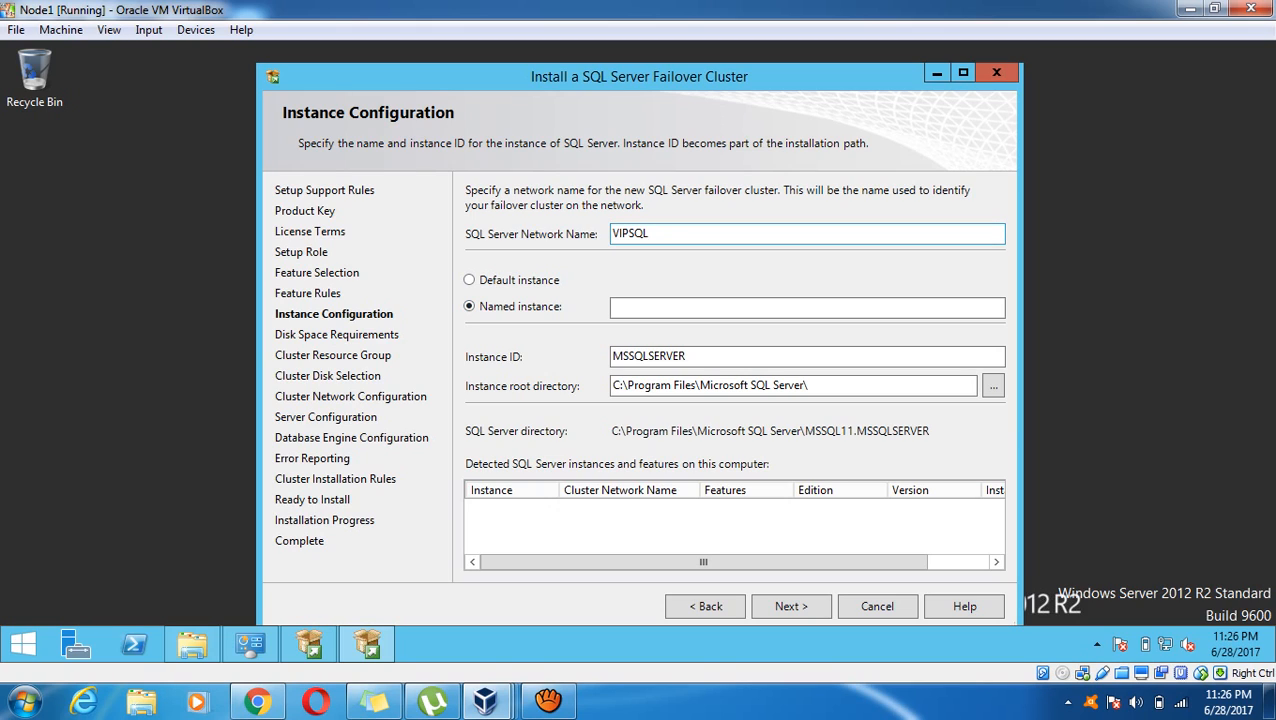
click(807, 307)
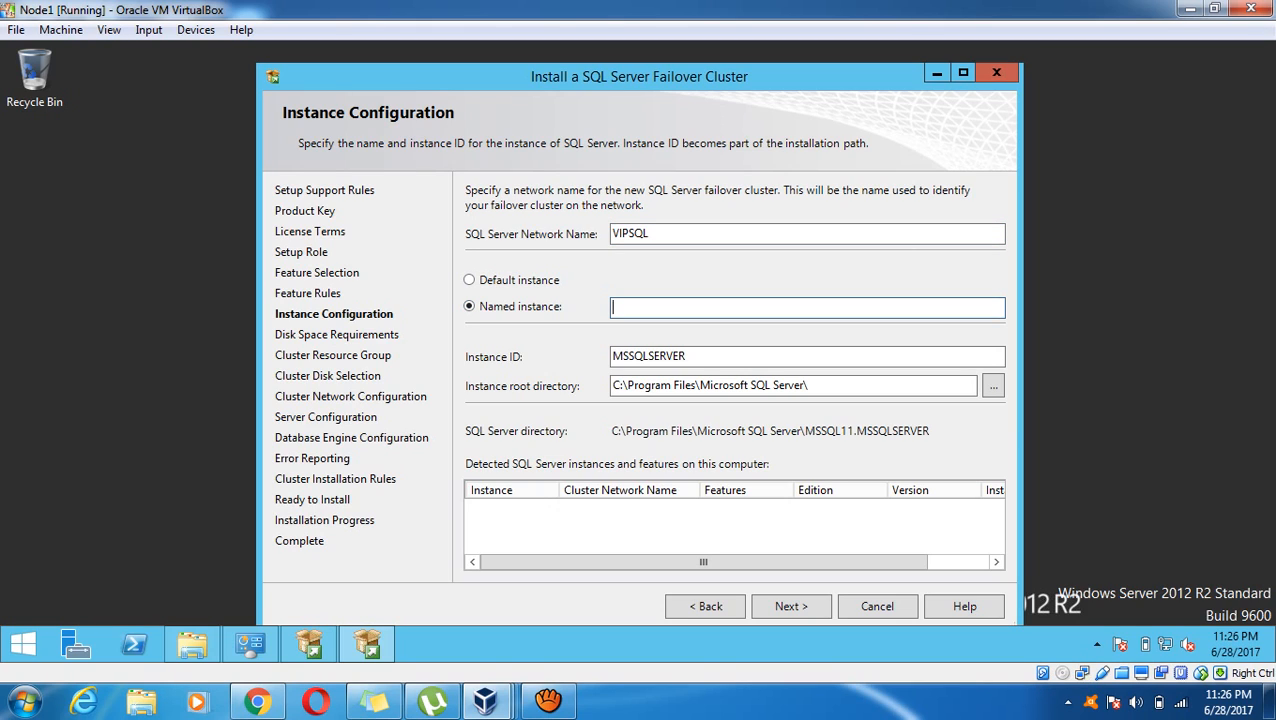
text(INST01)
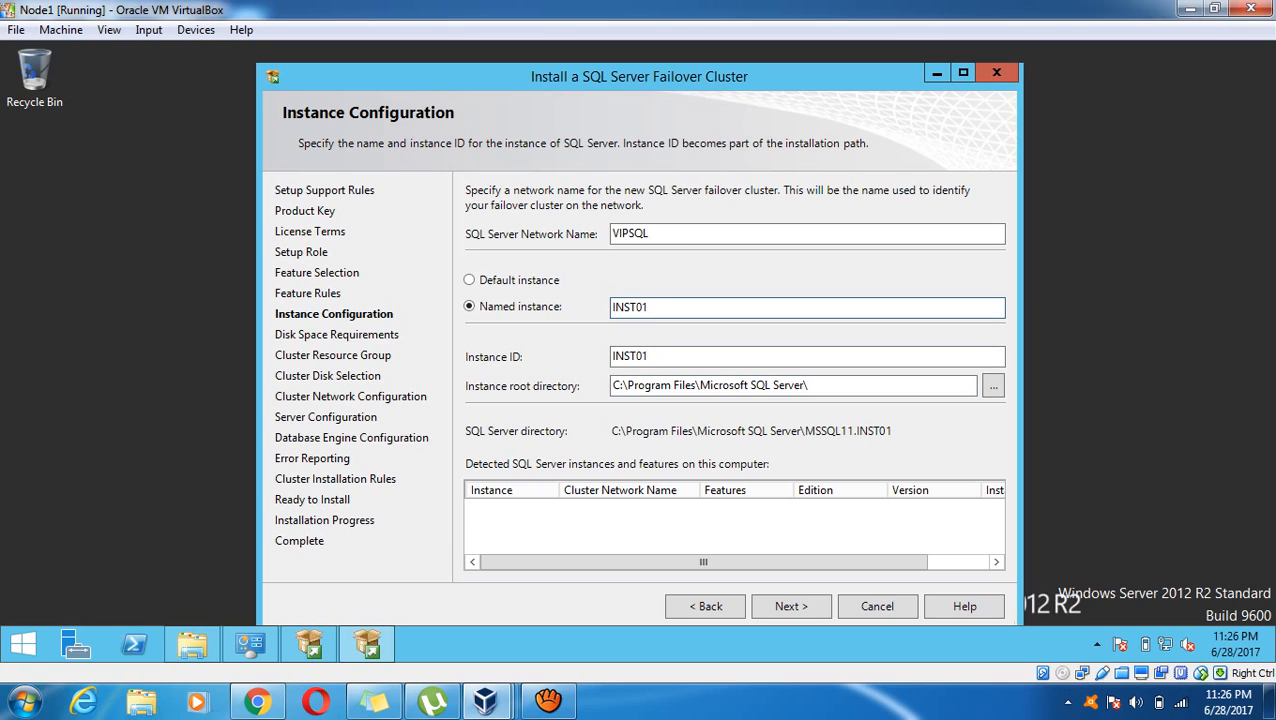
key(Return)
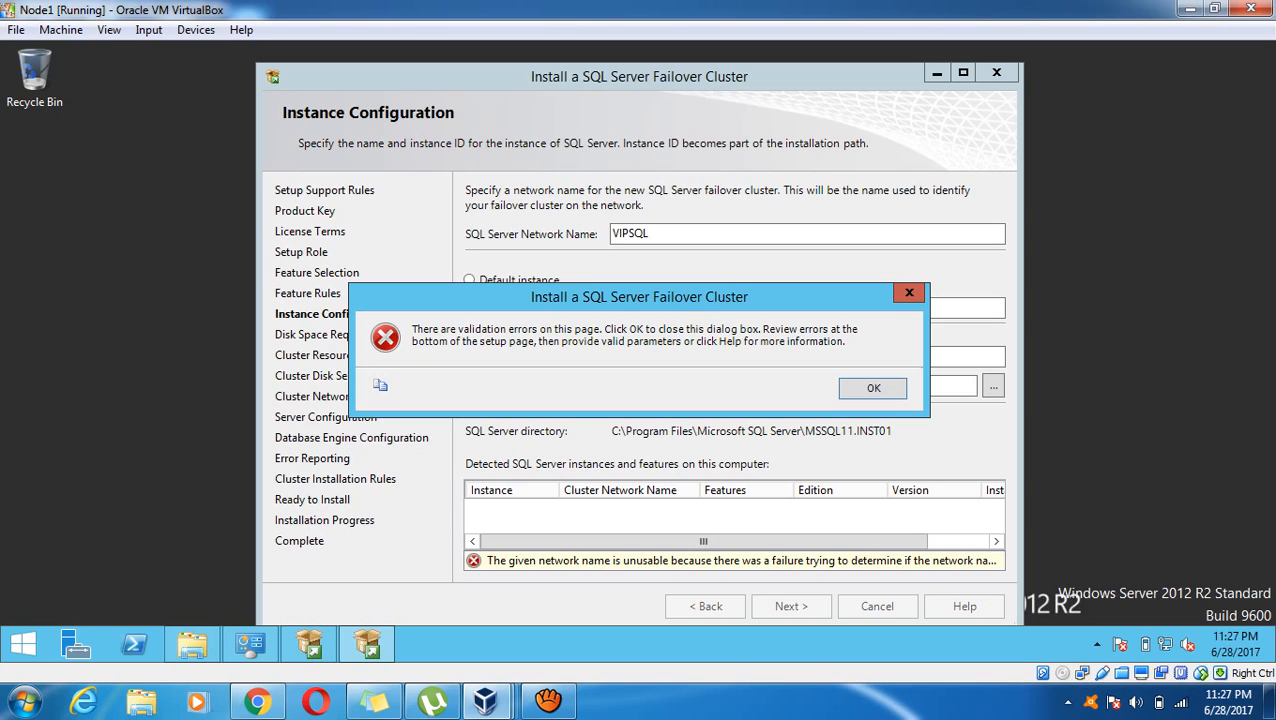
Dismiss the network-name validation error and review its details on Instance Configuration
key(Return)
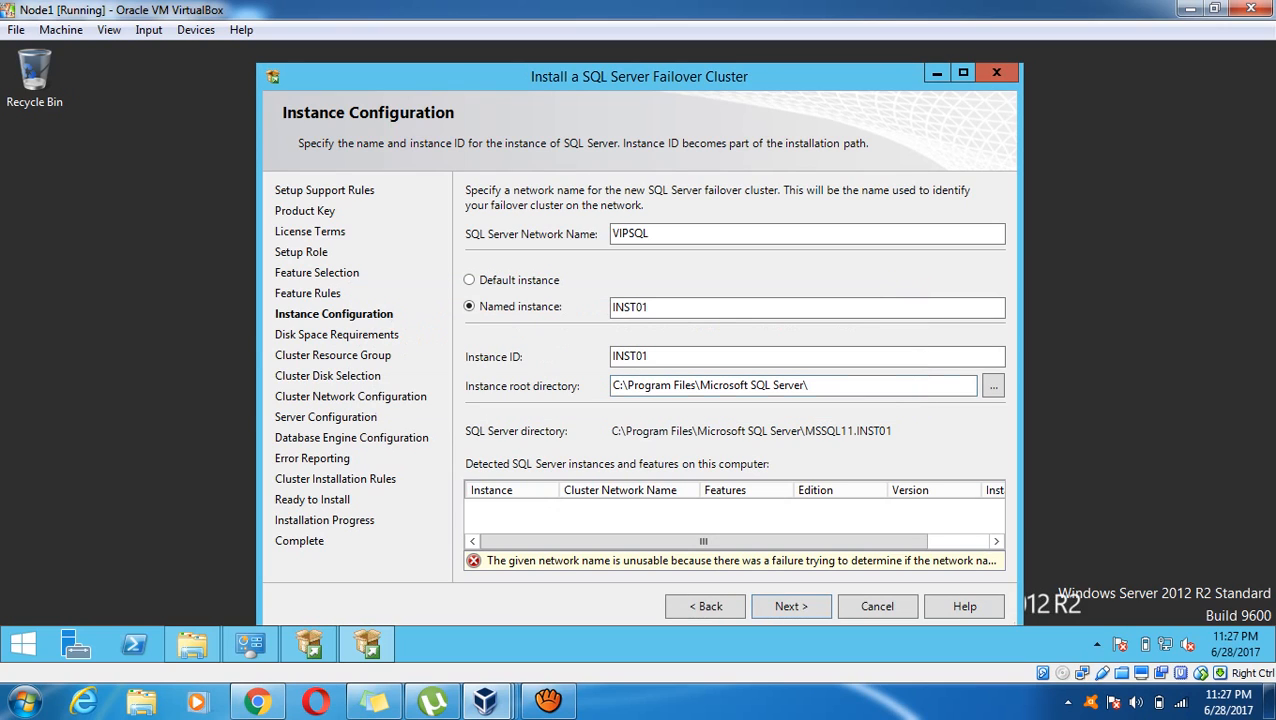
key(Return)
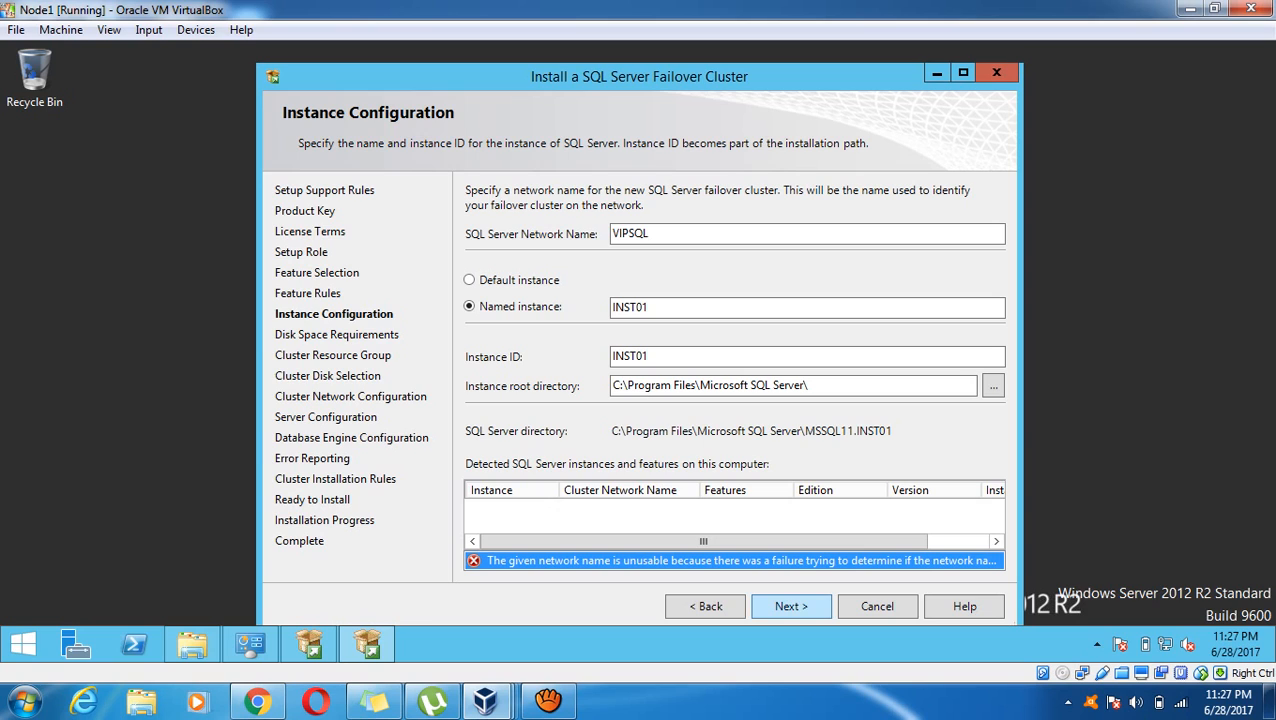
click(791, 606)
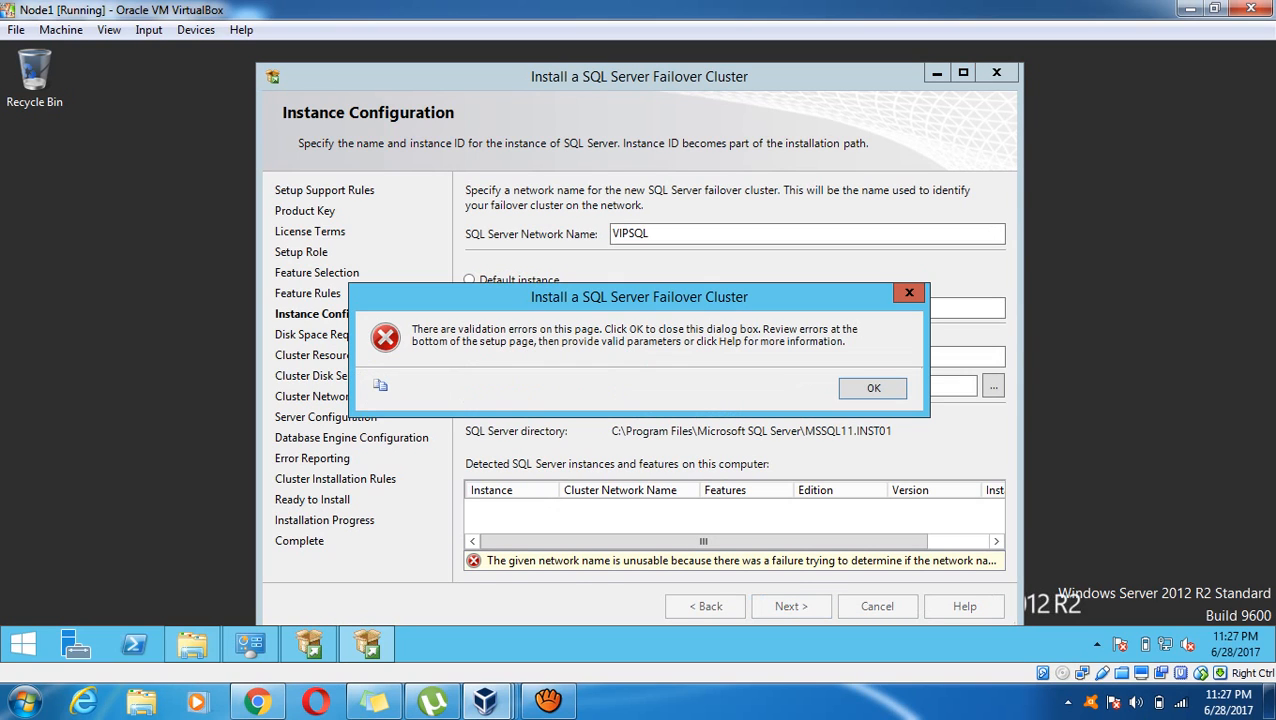
key(Return)
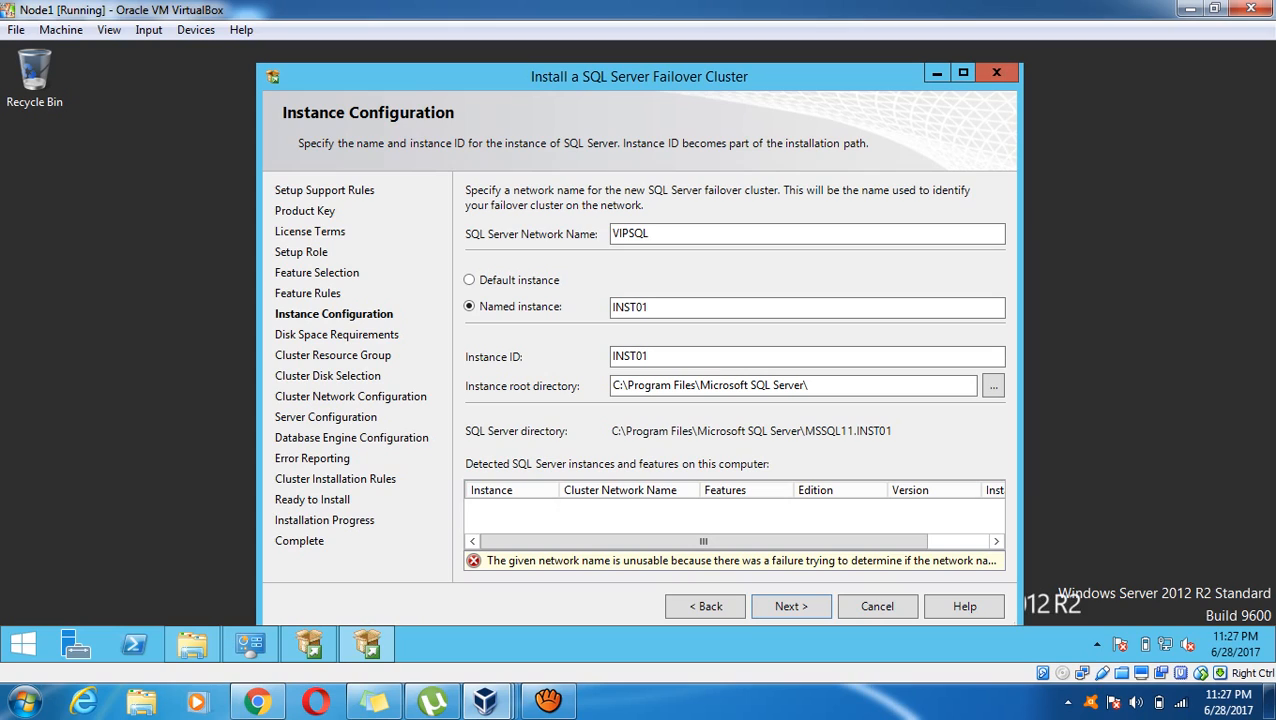
Minimize the cluster setup window and browse the VirtualBox Devices menu without choosing anything
click(937, 73)
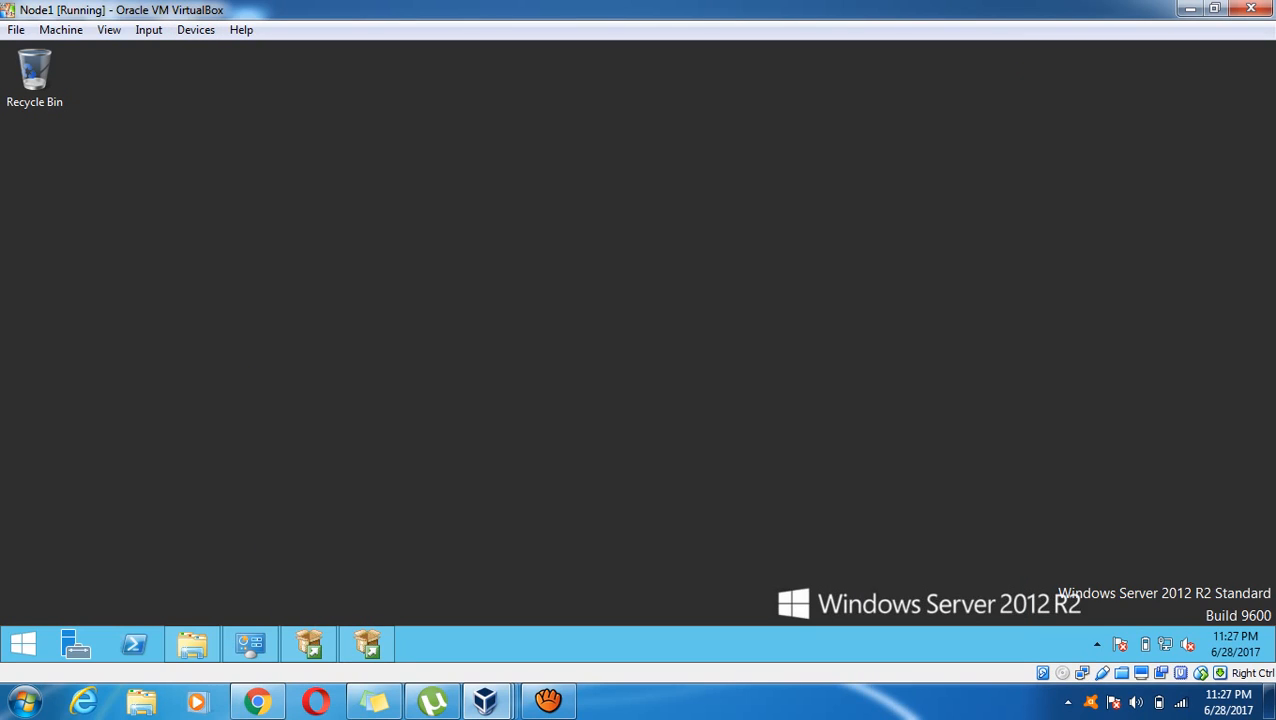
click(195, 29)
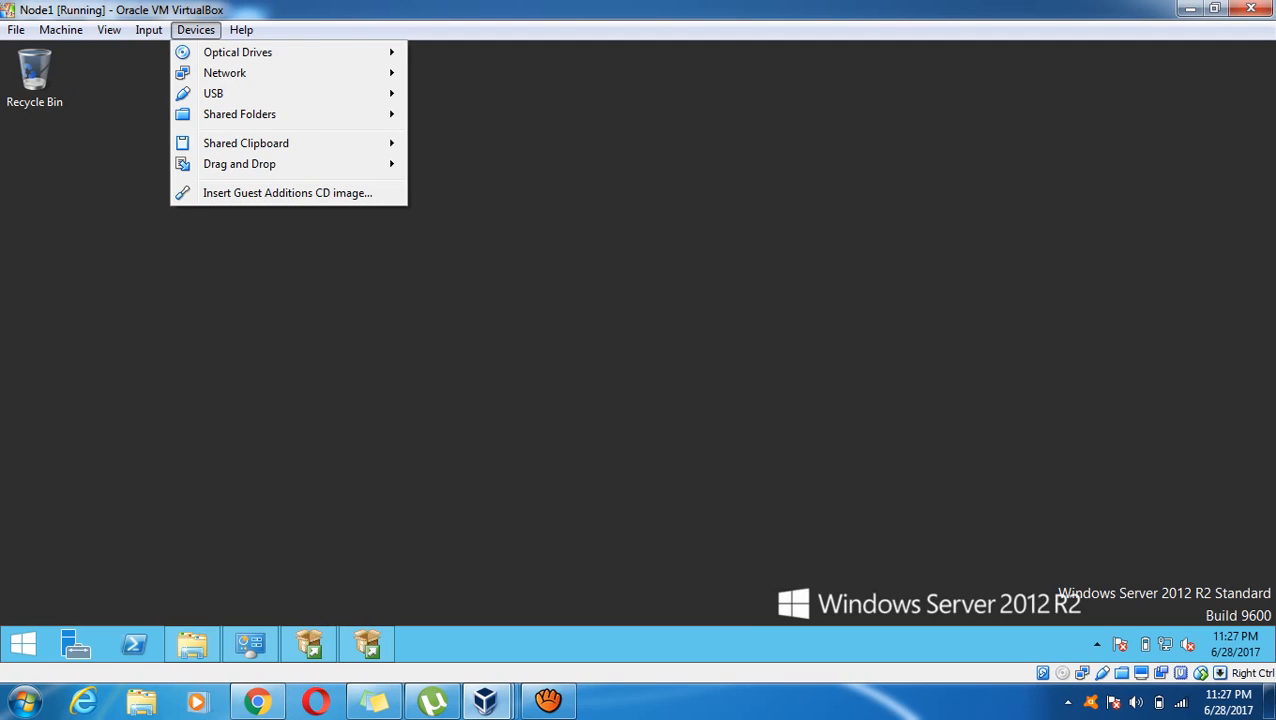
mouse_move(246, 143)
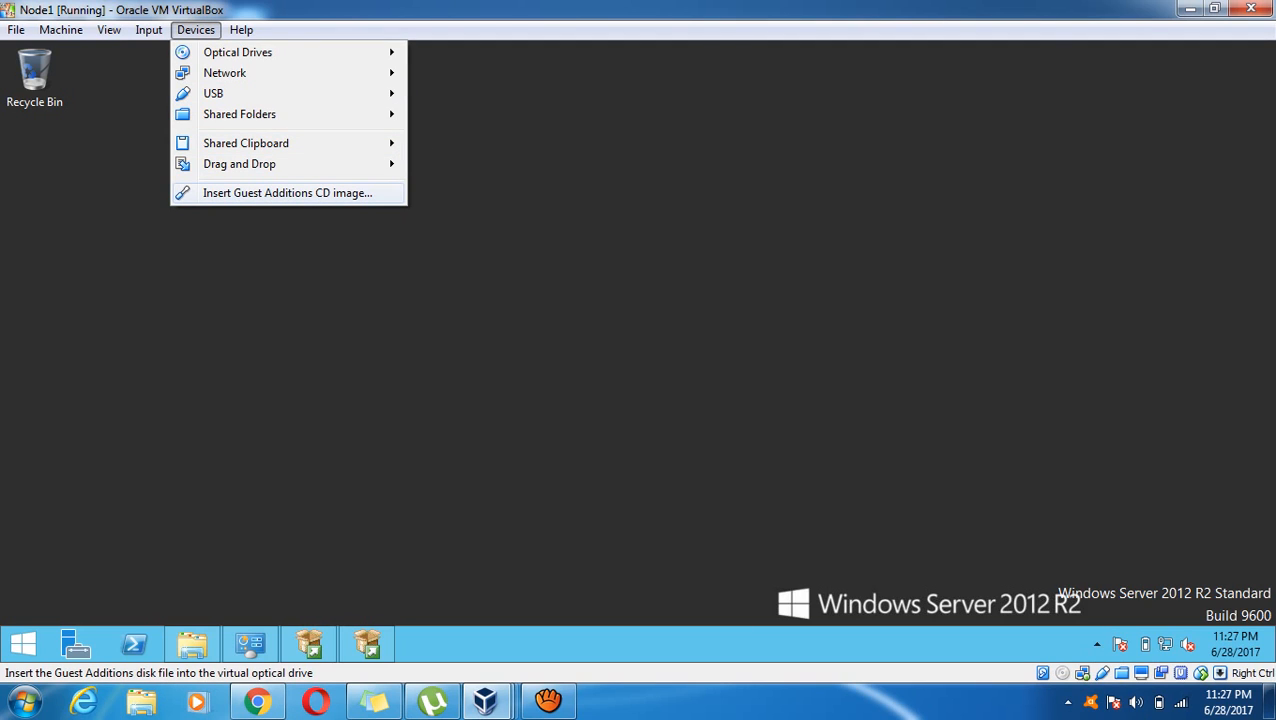
click(287, 193)
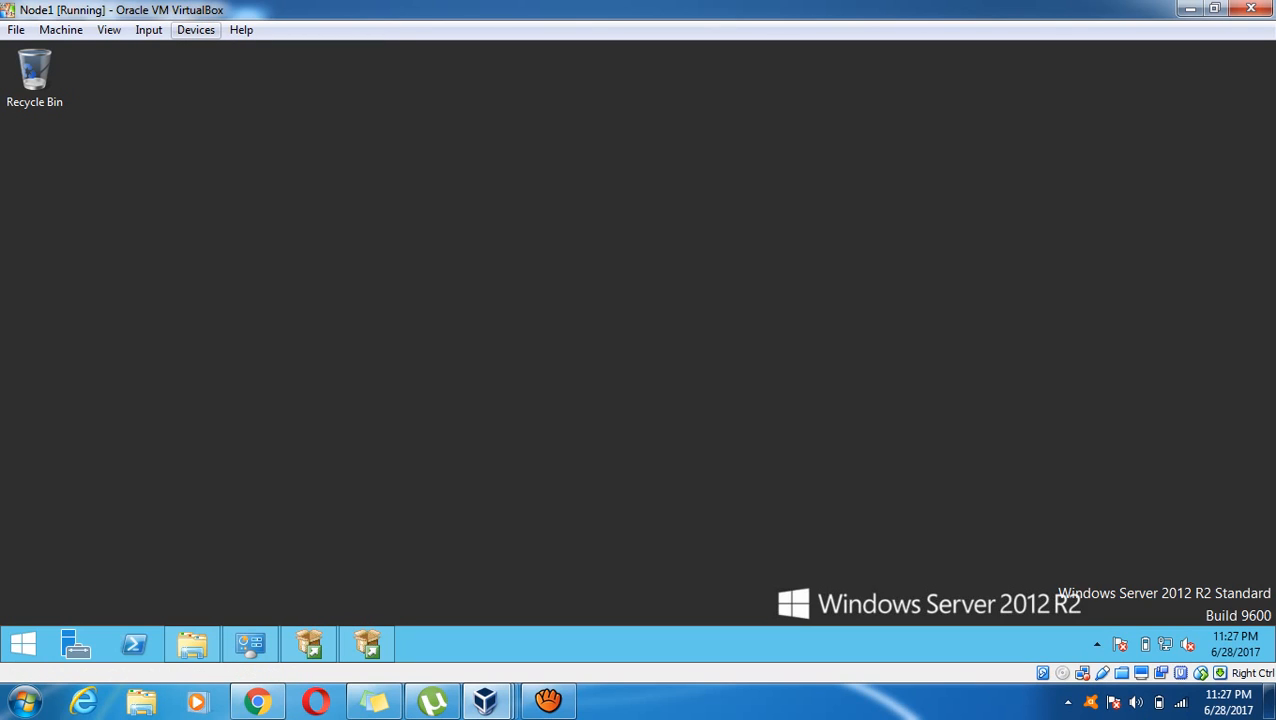
click(196, 30)
mouse_move(224, 73)
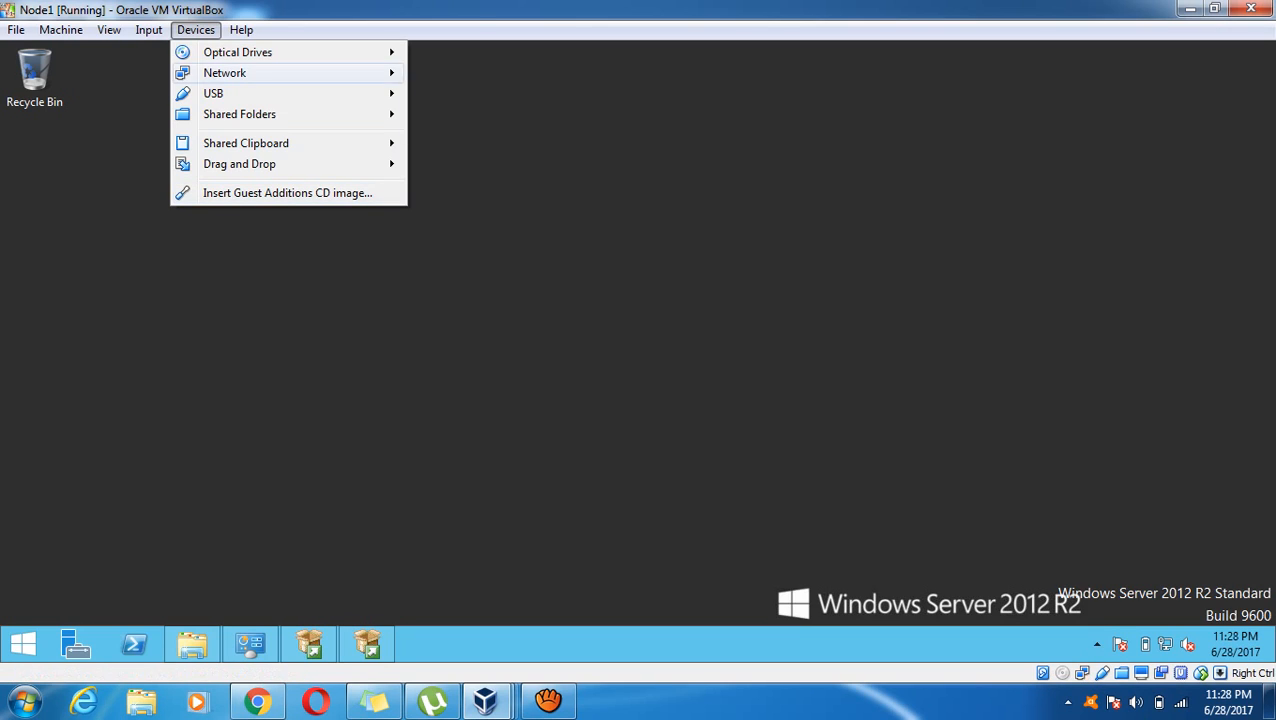
mouse_move(238, 52)
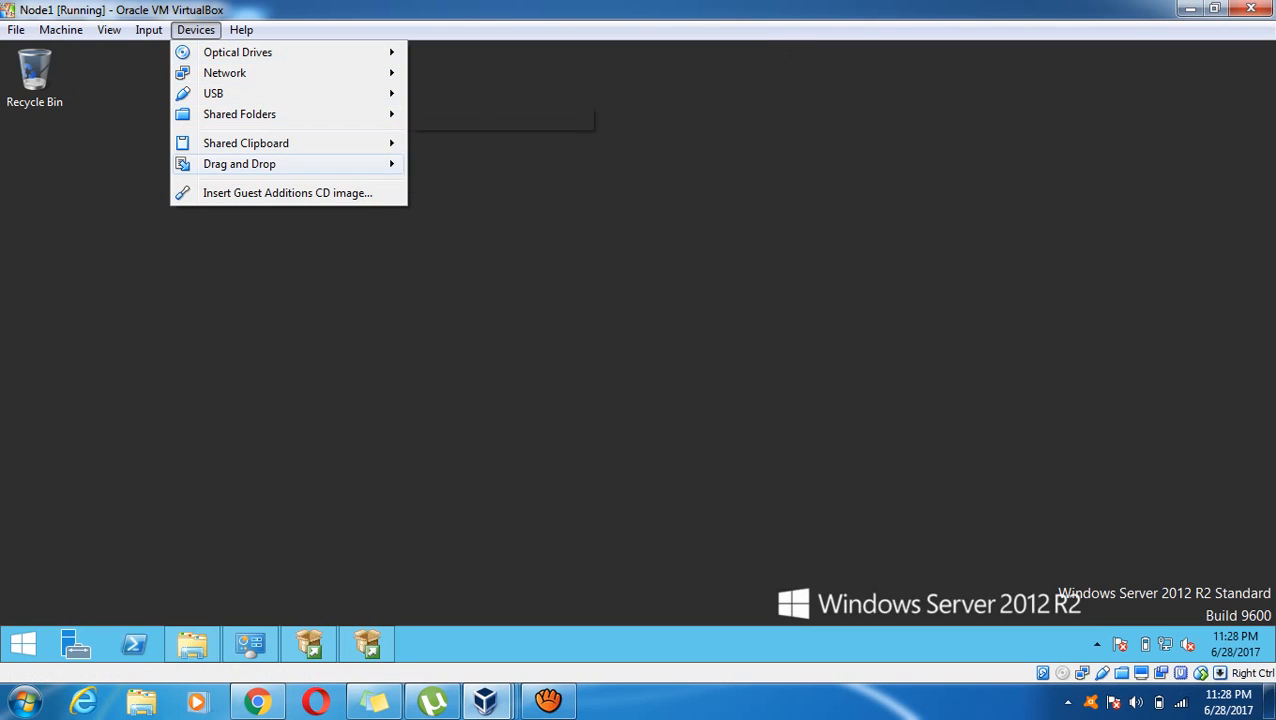
mouse_move(240, 164)
click(300, 270)
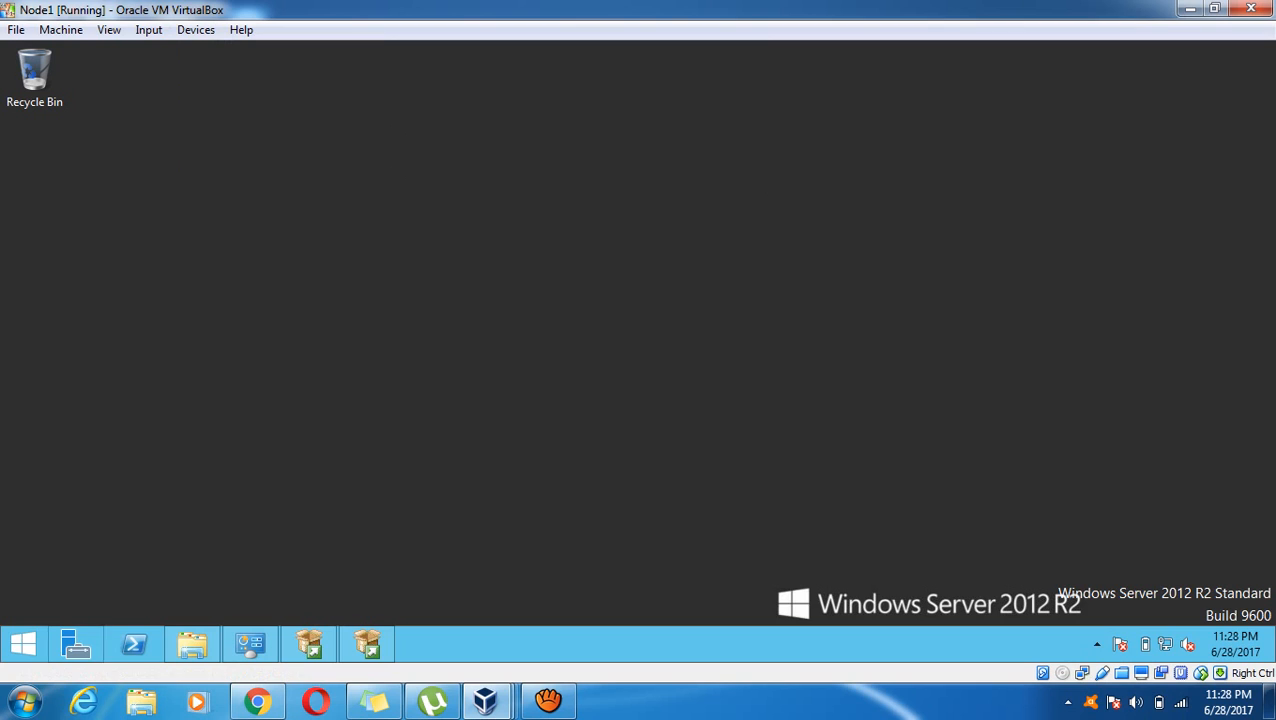
Navigate from Administrative Tools to Control Panel's Programs and Features list
click(23, 643)
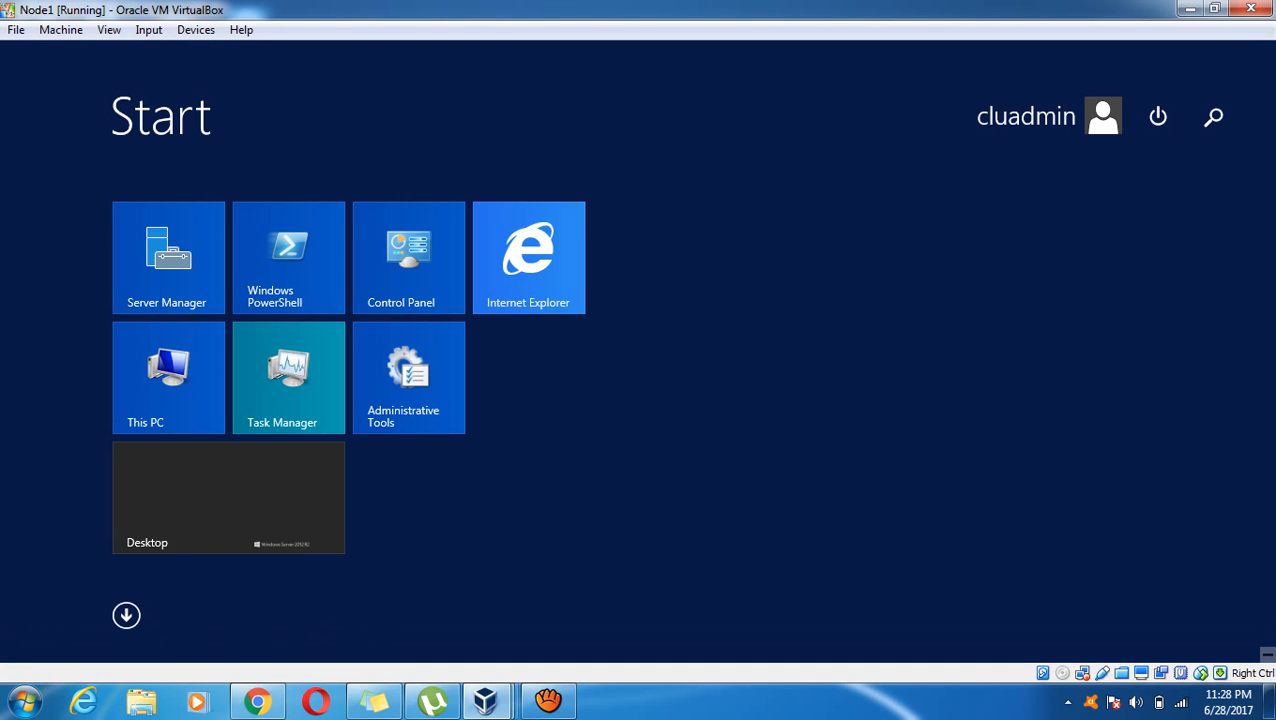
click(408, 378)
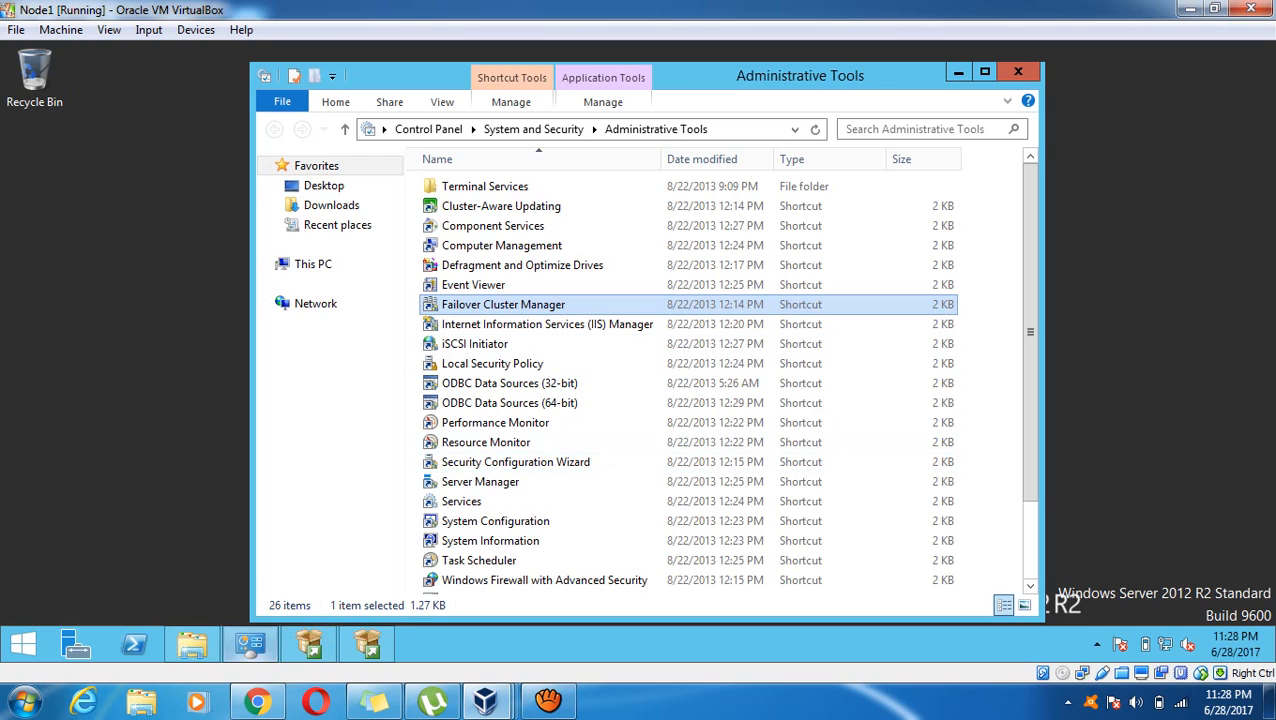
mouse_move(249, 643)
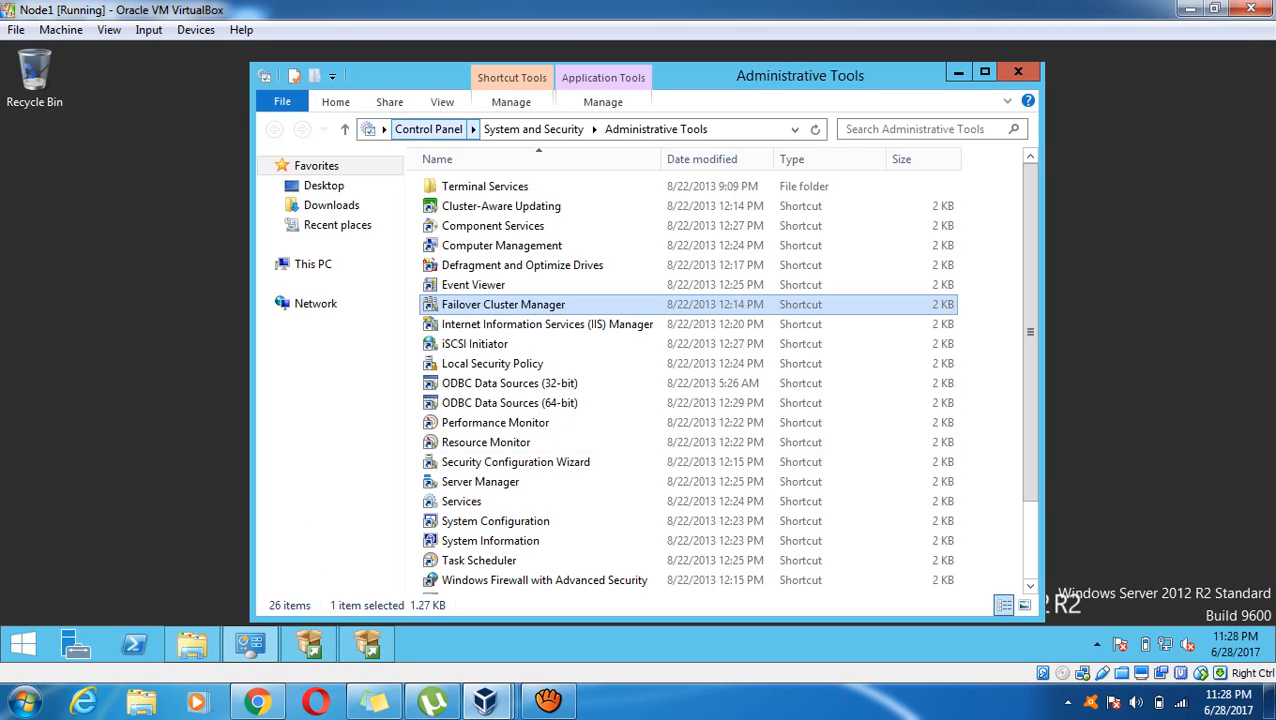
click(428, 129)
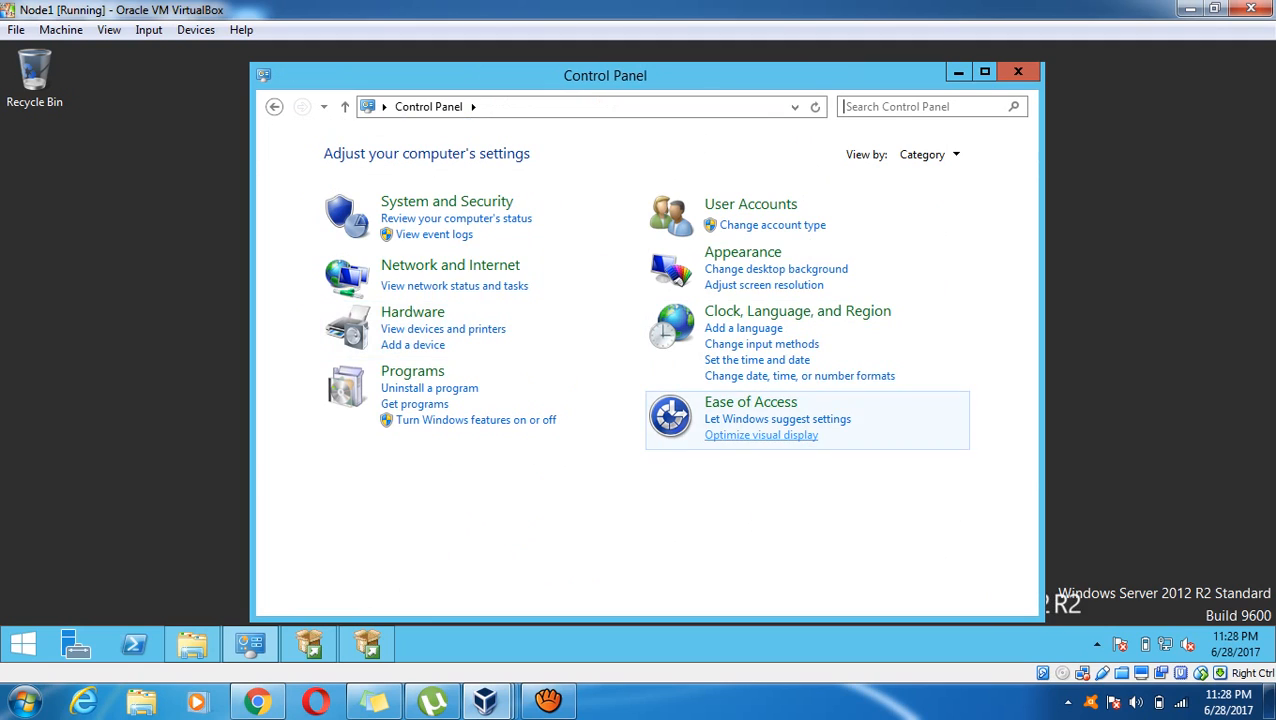
click(412, 371)
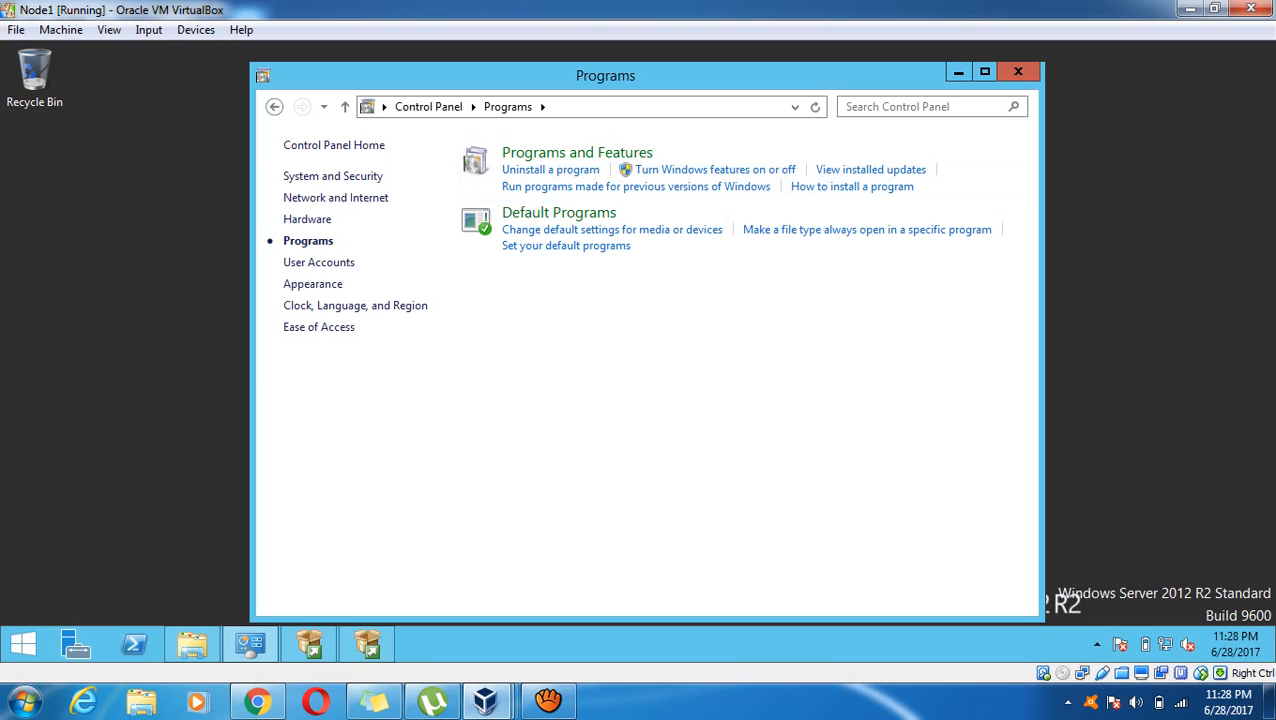
click(577, 153)
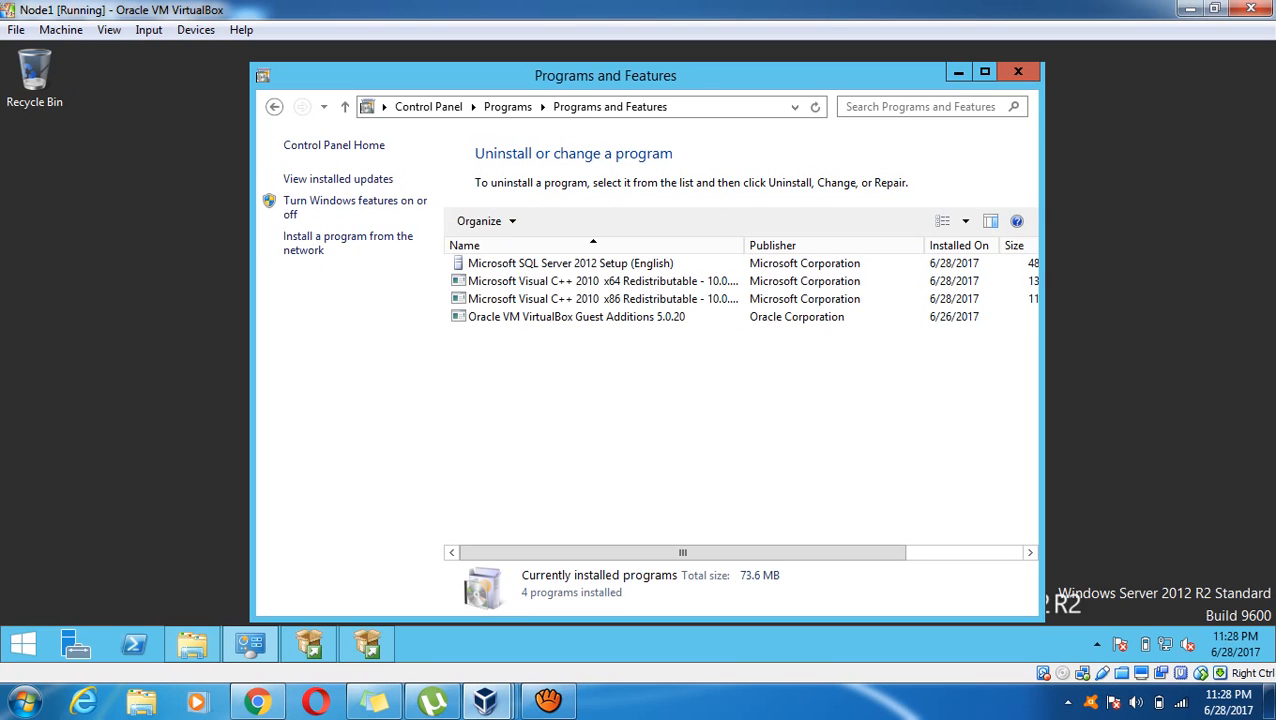
Uninstall Oracle VM VirtualBox Guest Additions 5.0.20 and confirm the removal
click(577, 317)
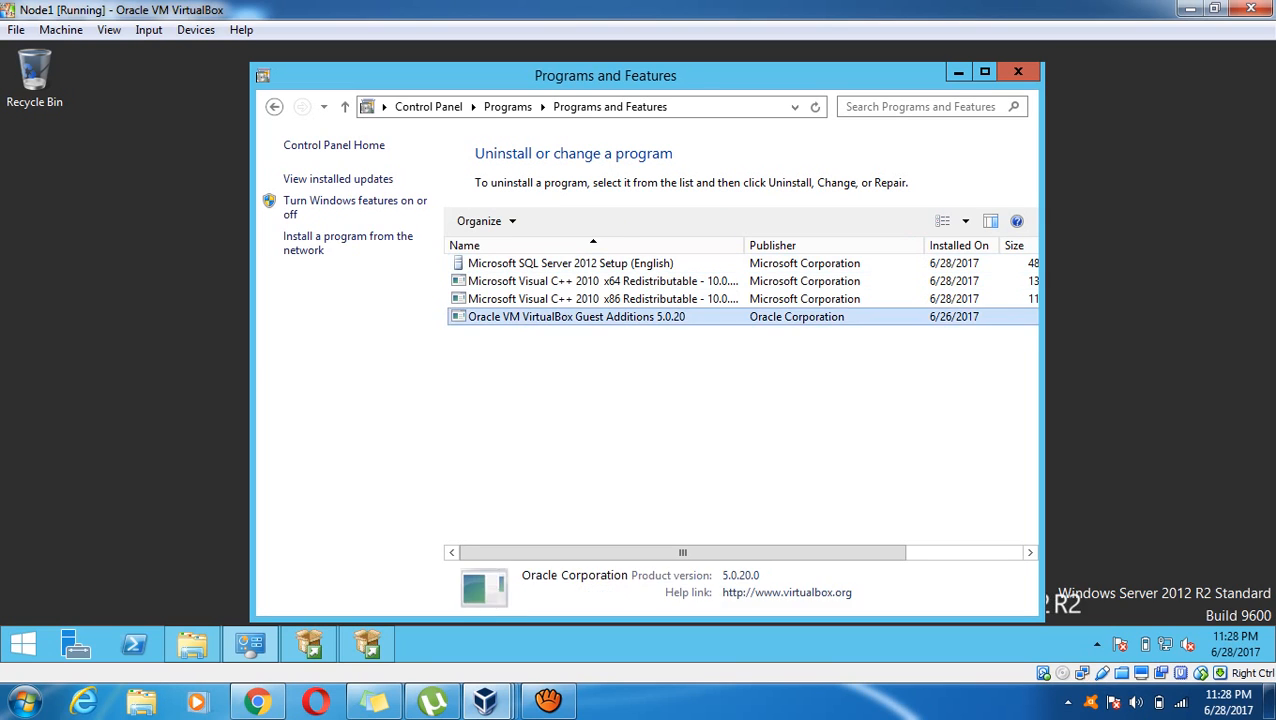
right_click(599, 322)
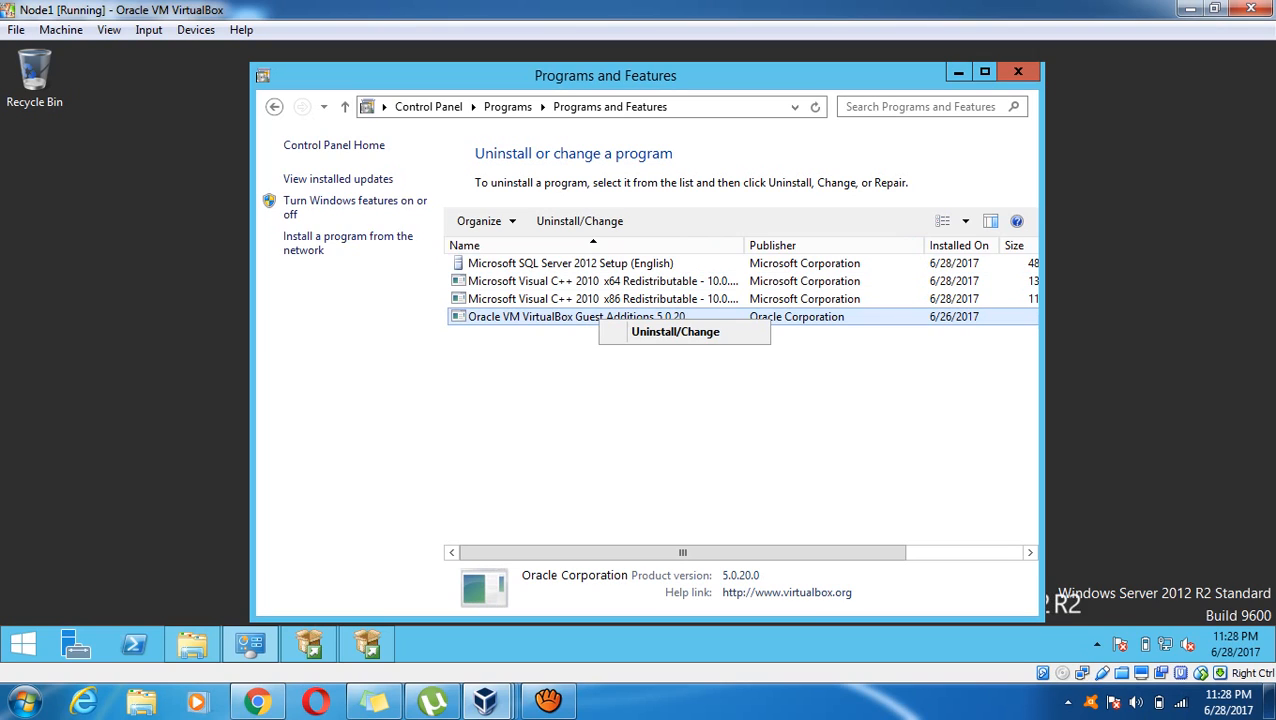
click(662, 332)
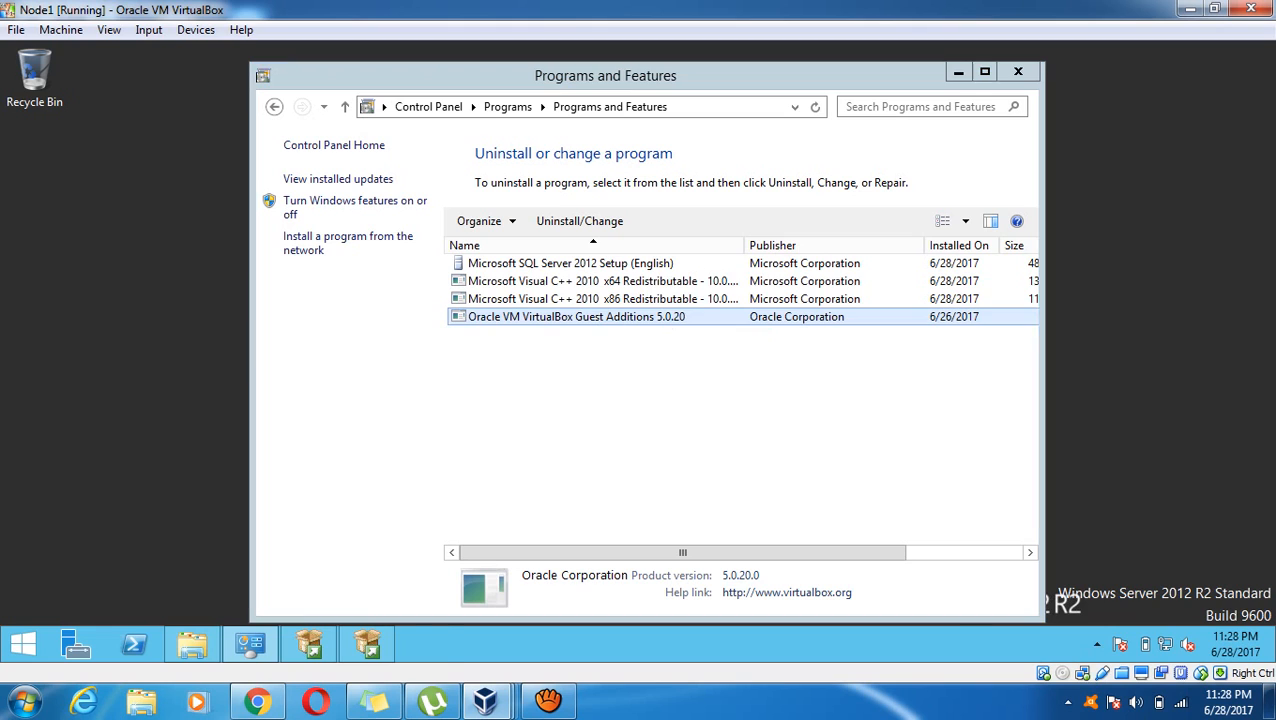
key(Return)
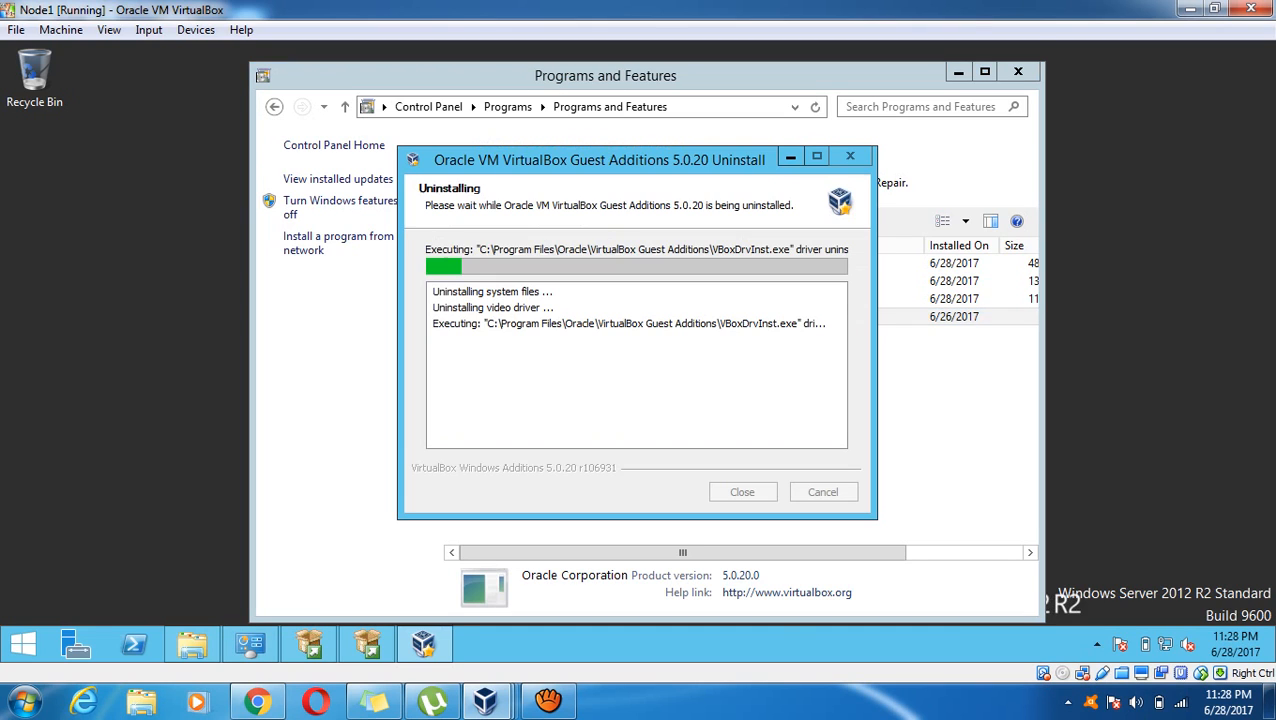
Unlock the DC virtual machine with Ctrl+Alt+Del and its administrator password
mouse_move(485, 700)
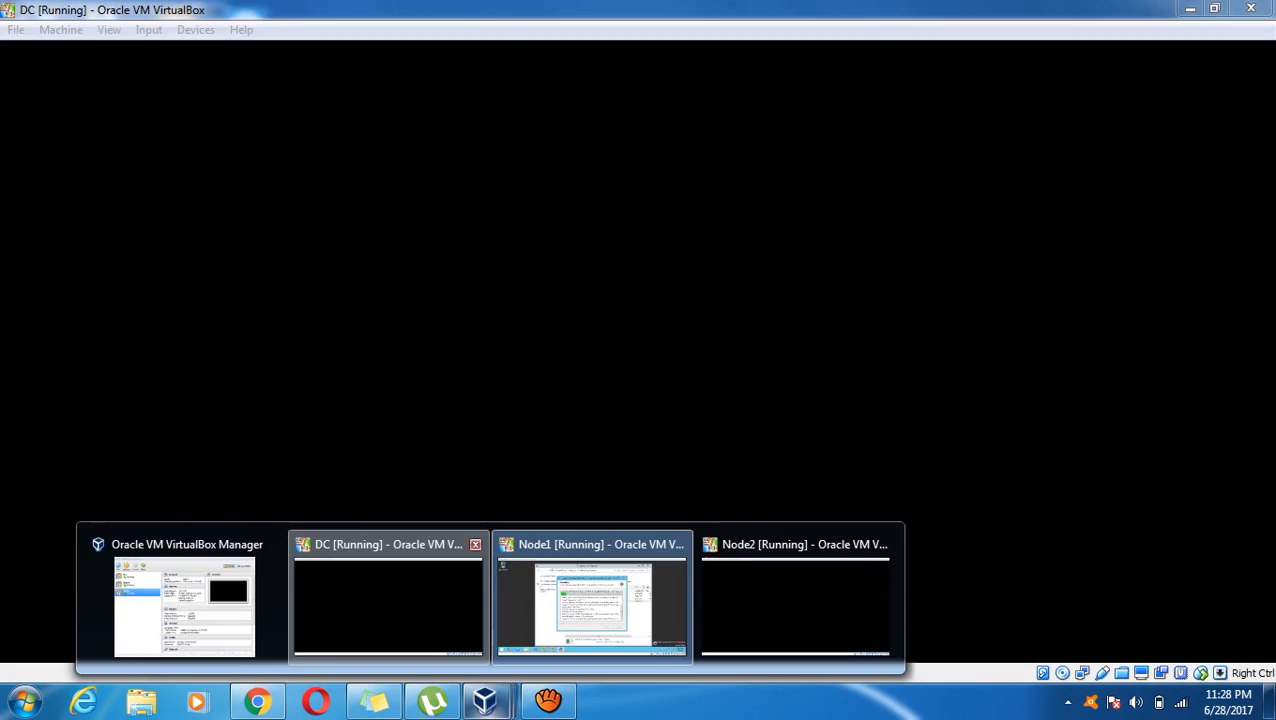
click(380, 592)
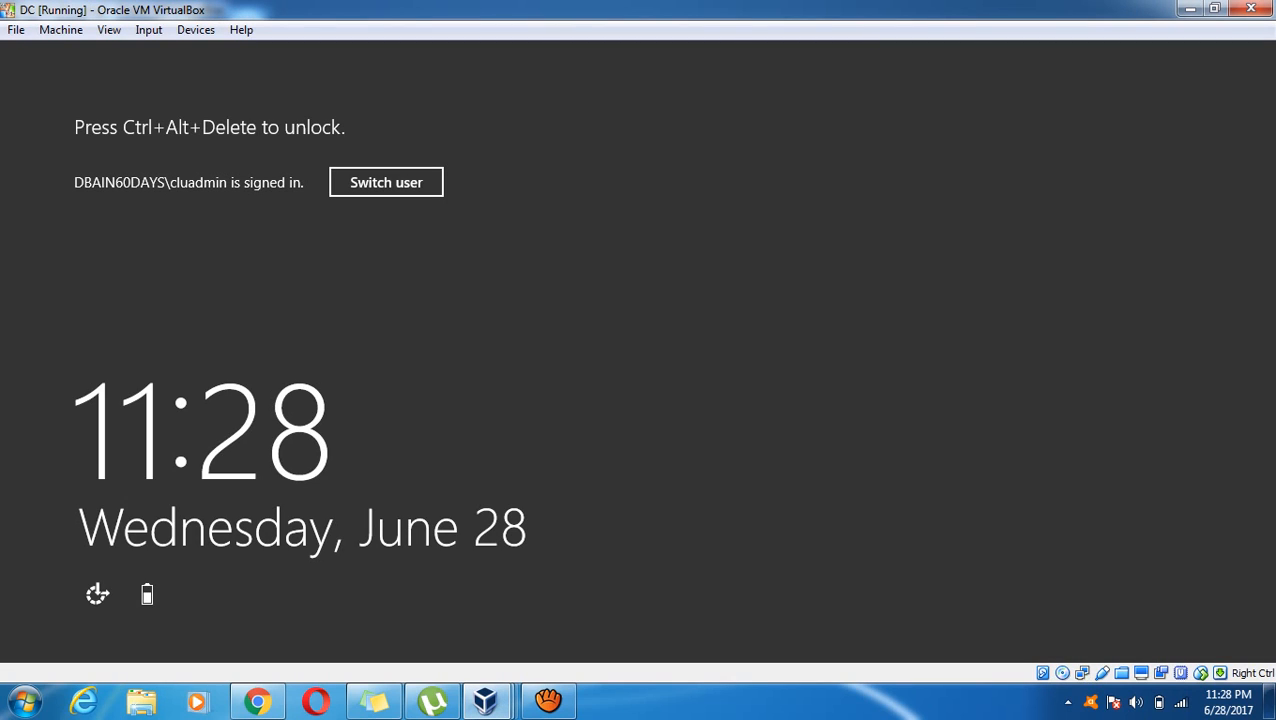
click(148, 29)
mouse_move(185, 52)
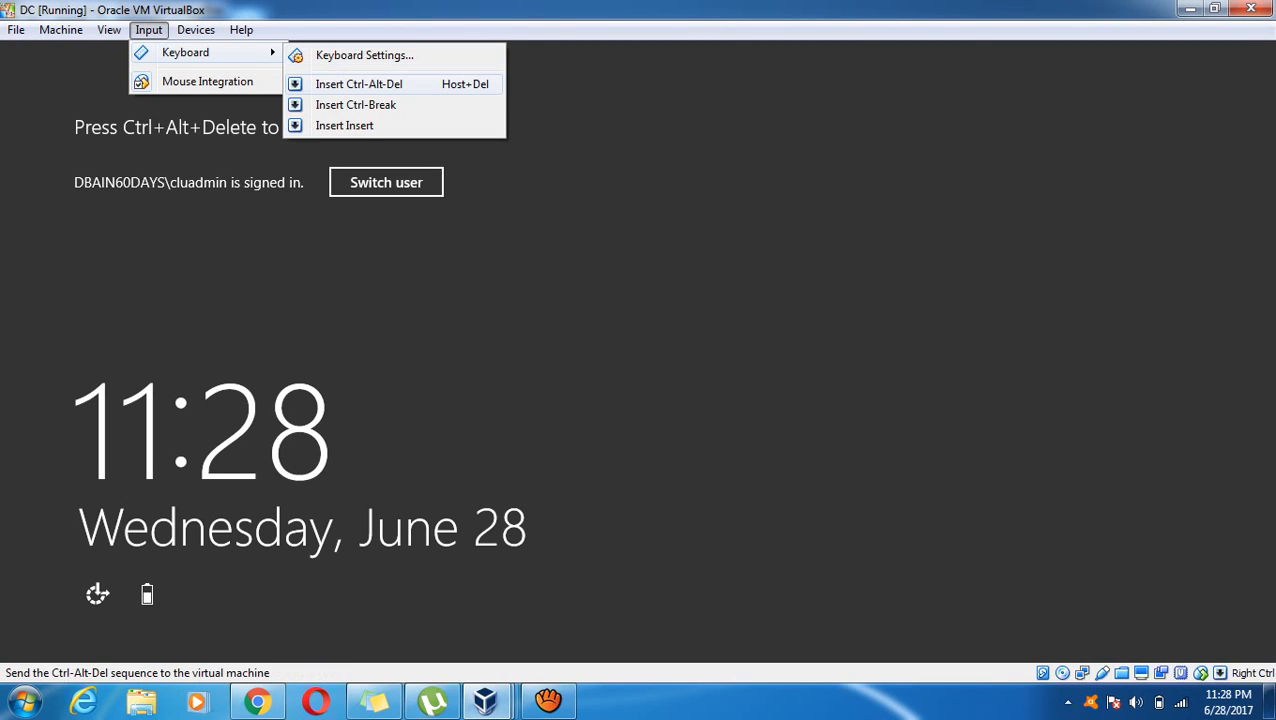
click(359, 84)
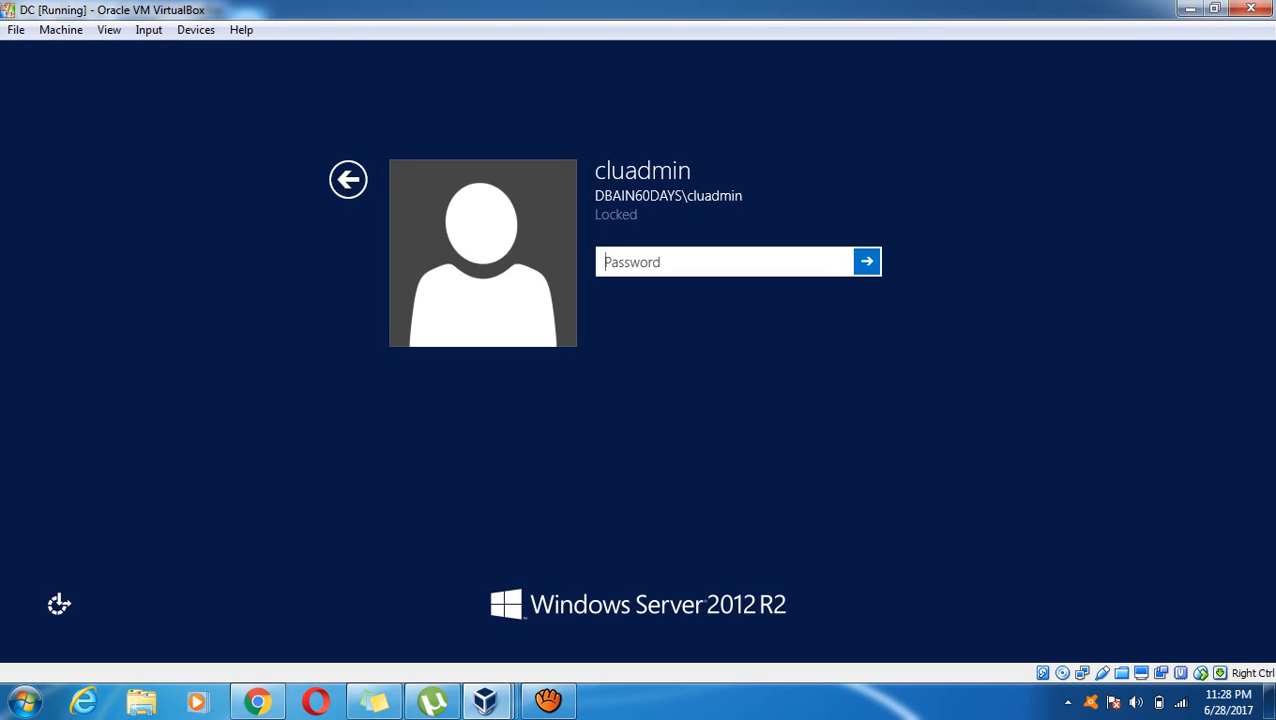
text(**********)
key(Return)
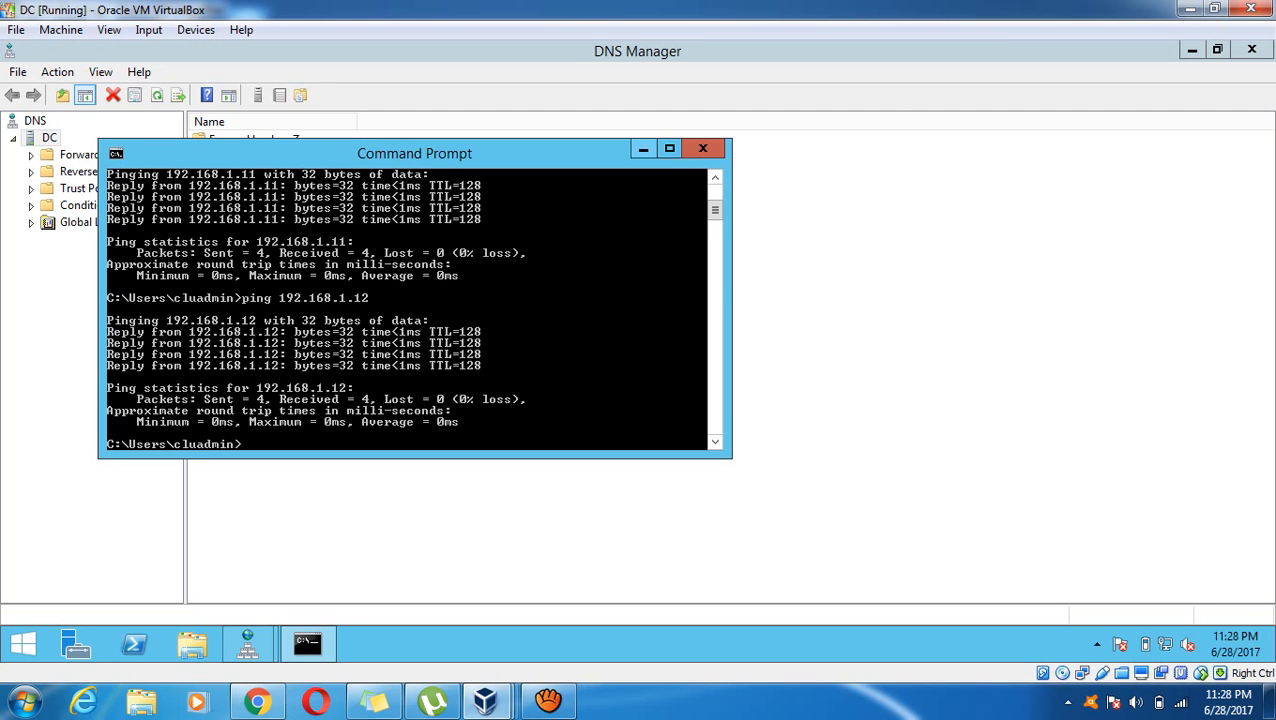
Uninstall VirtualBox Guest Additions 5.0.20 on DC through Control Panel's Programs and Features
click(643, 149)
click(23, 644)
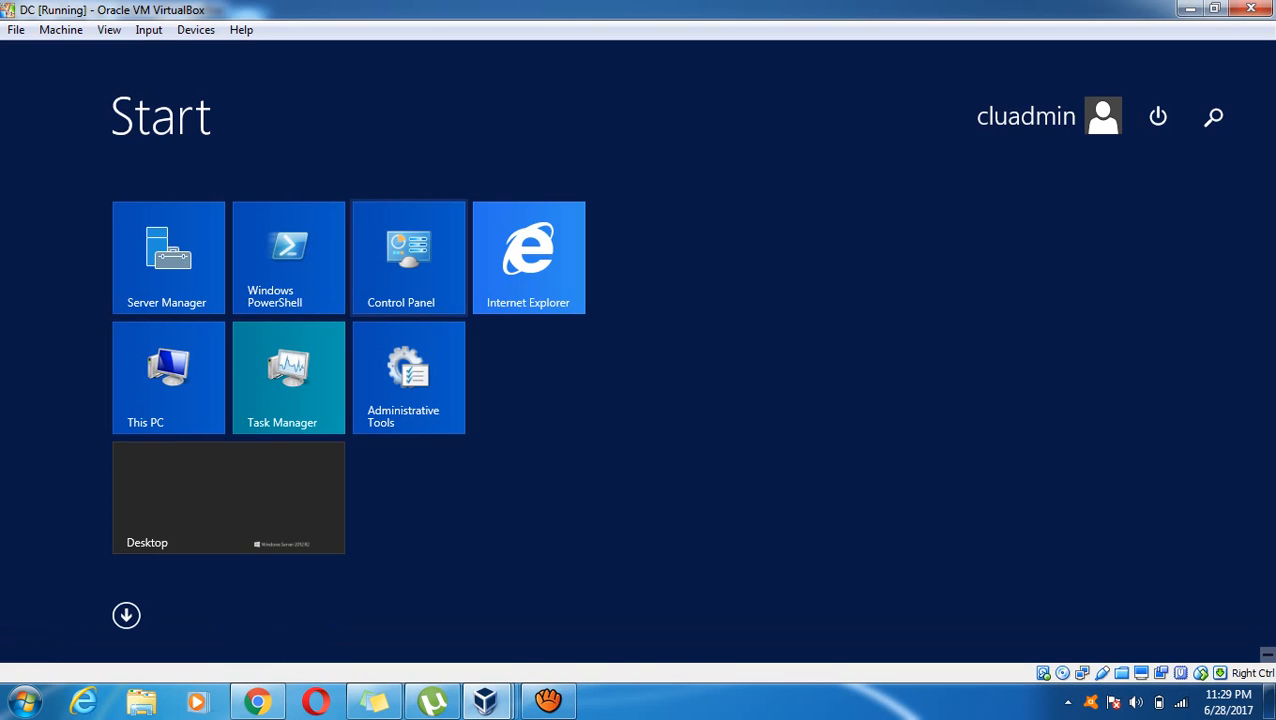
click(408, 257)
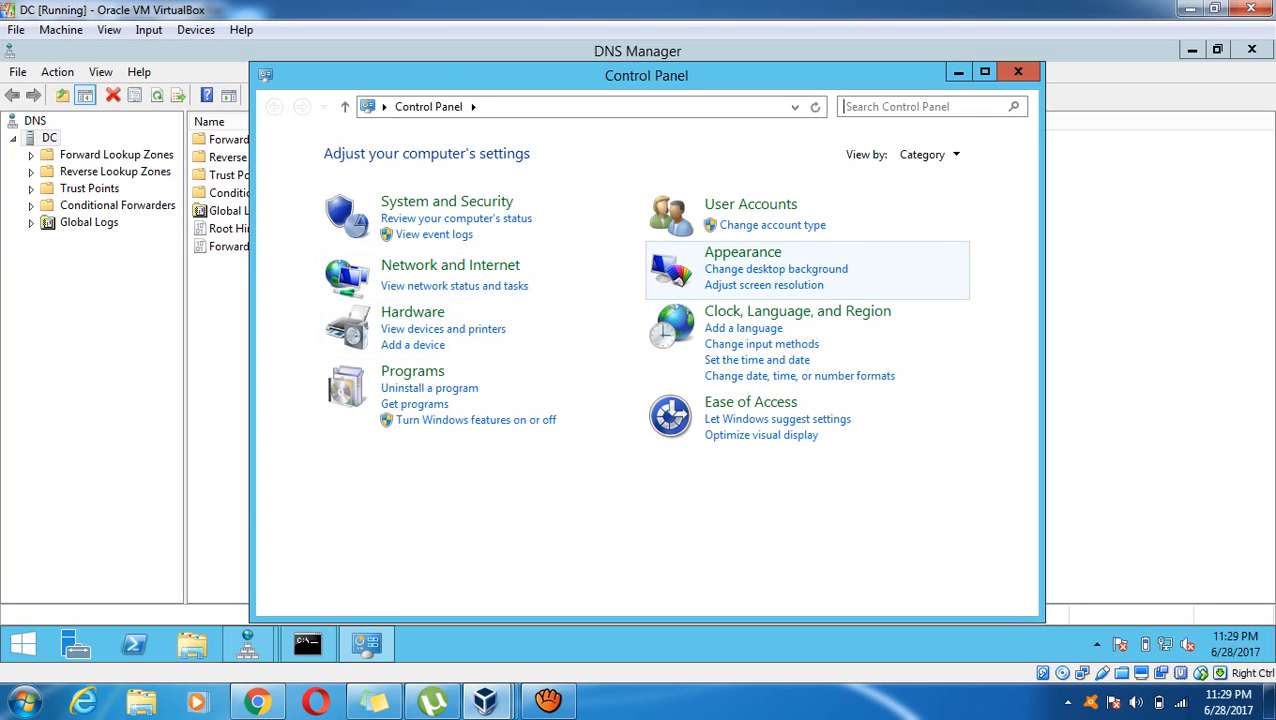
click(412, 371)
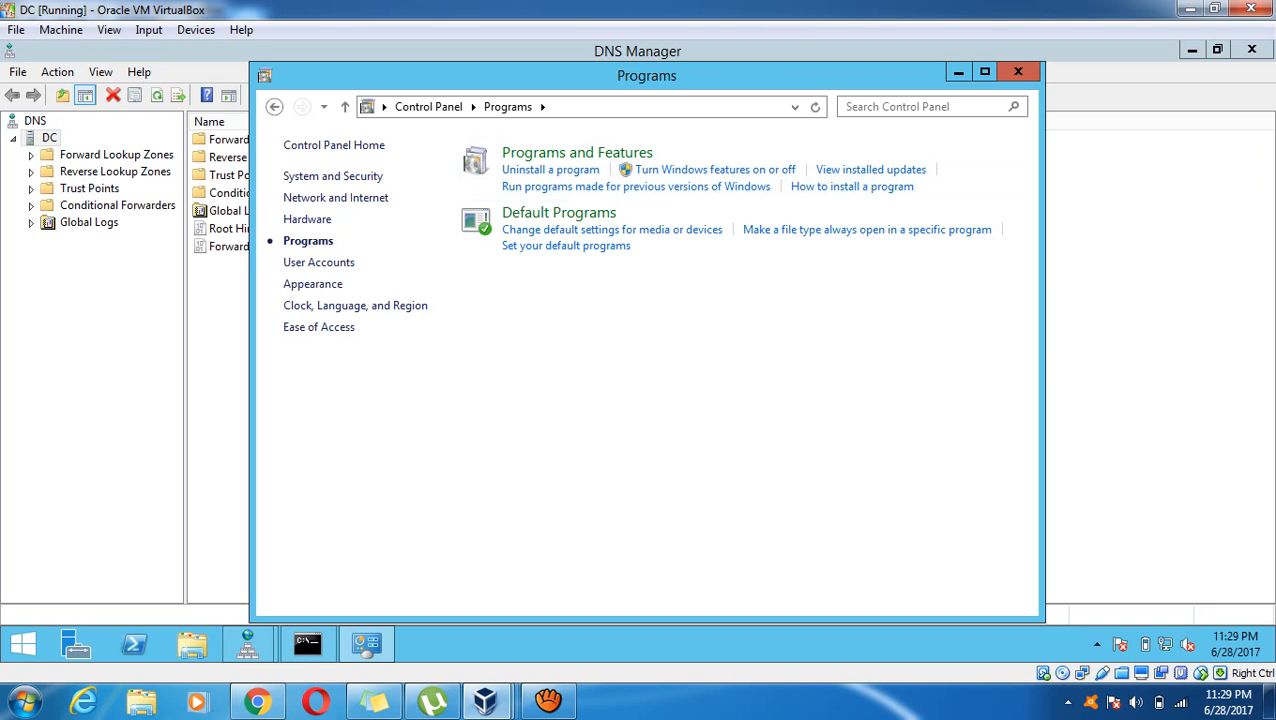
click(566, 263)
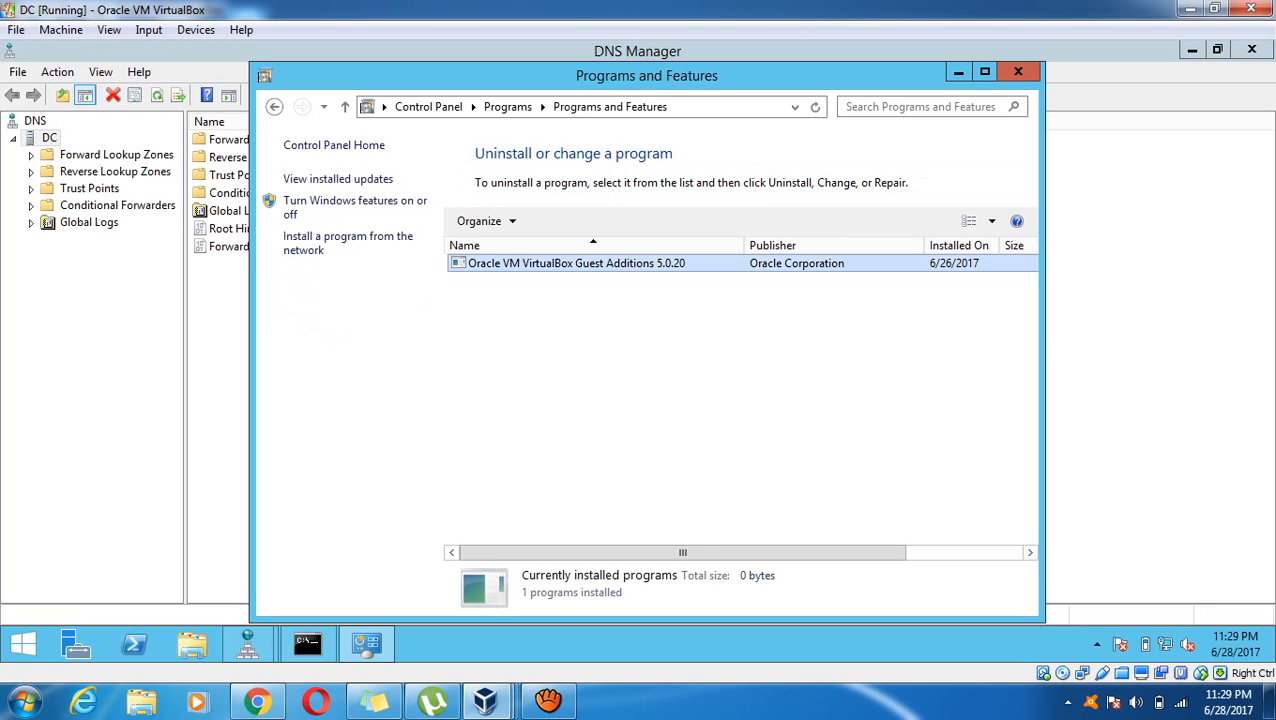
right_click(566, 264)
click(641, 278)
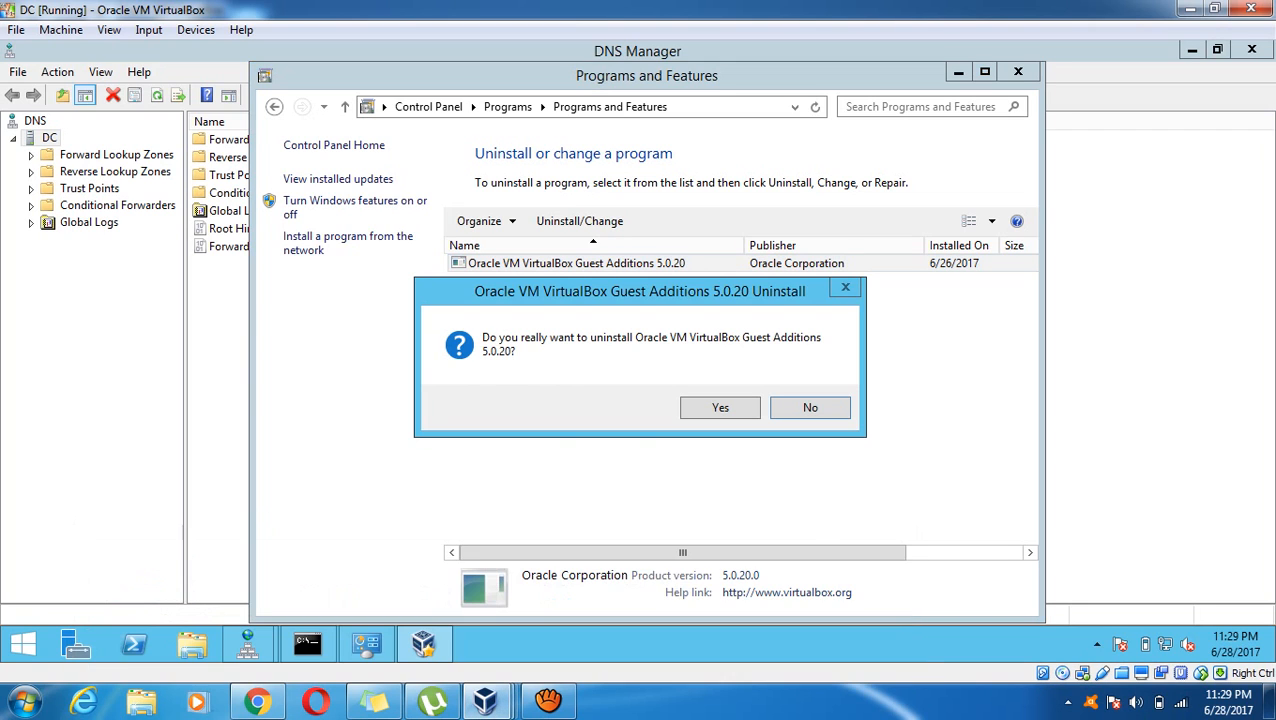
key(Return)
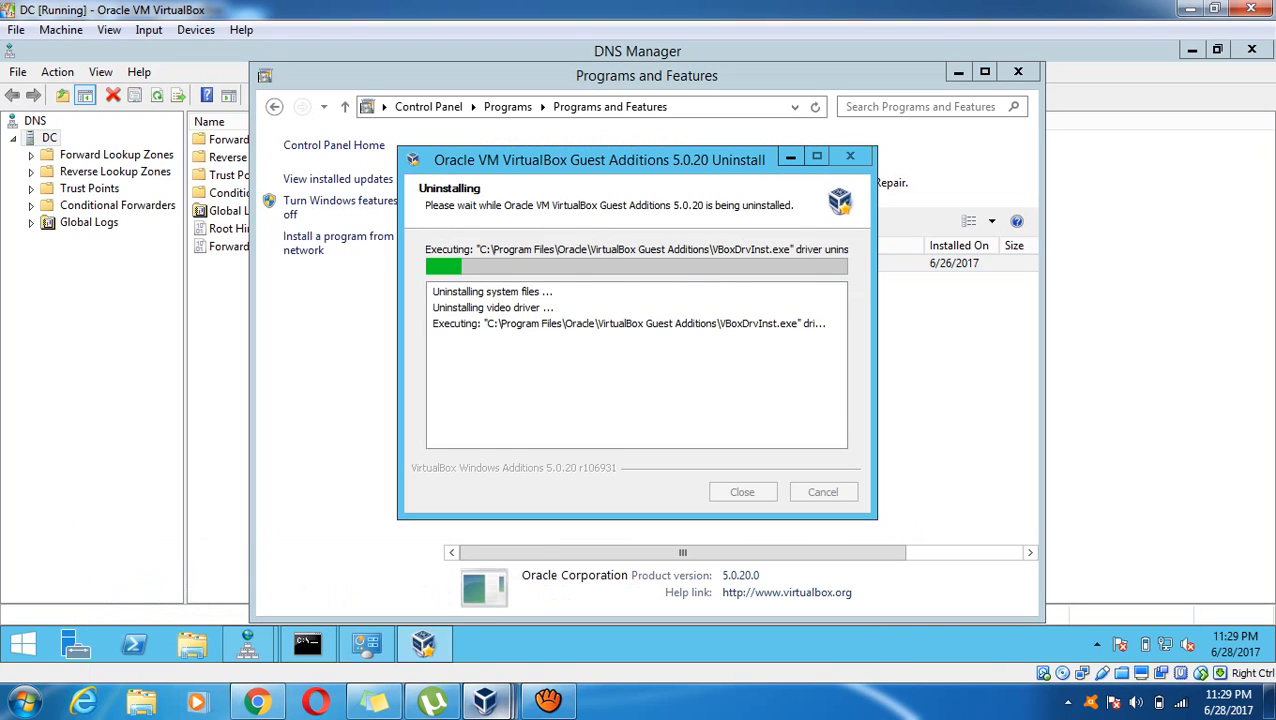
click(568, 584)
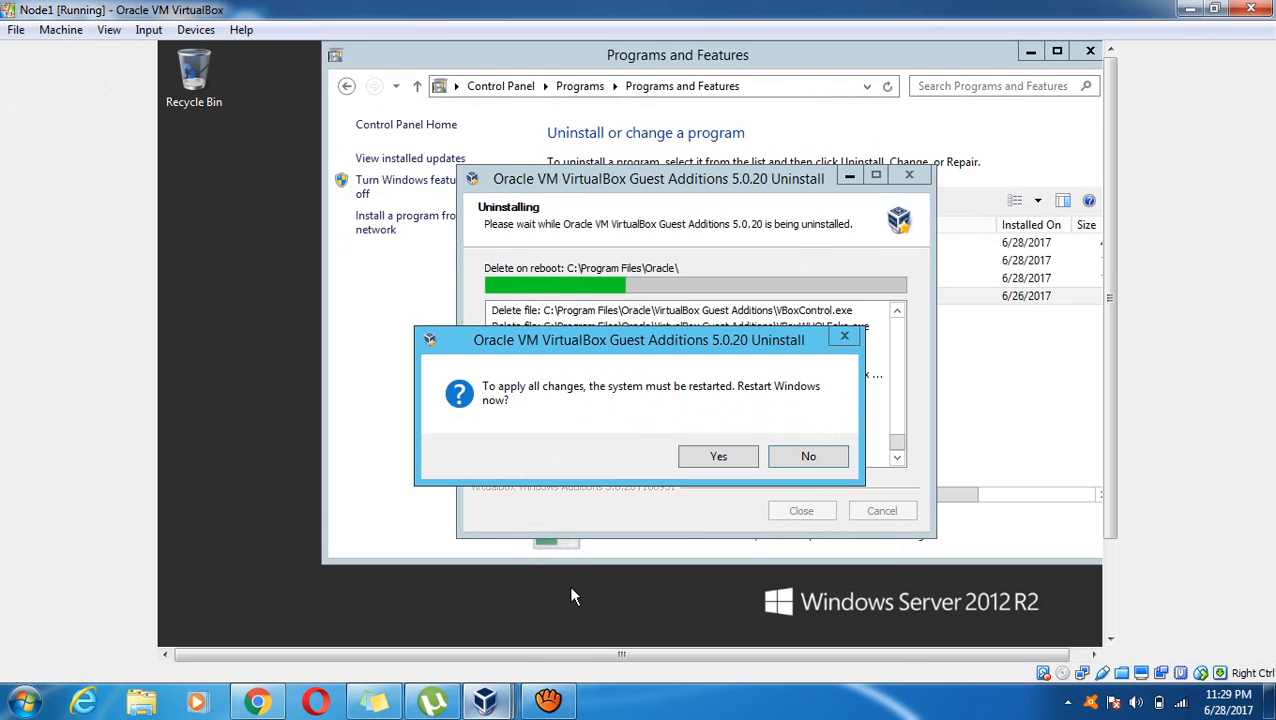
Accept the restart prompts on Node1 and DC to finish removing Guest Additions
click(716, 458)
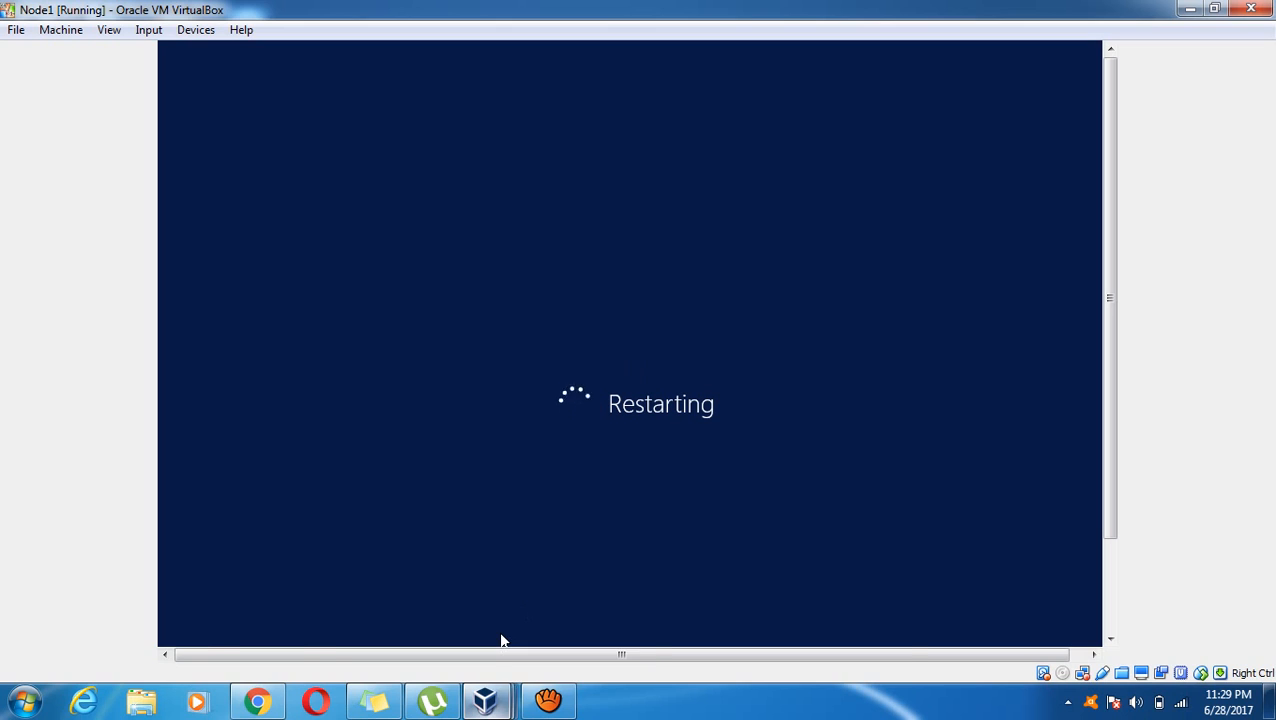
mouse_move(485, 700)
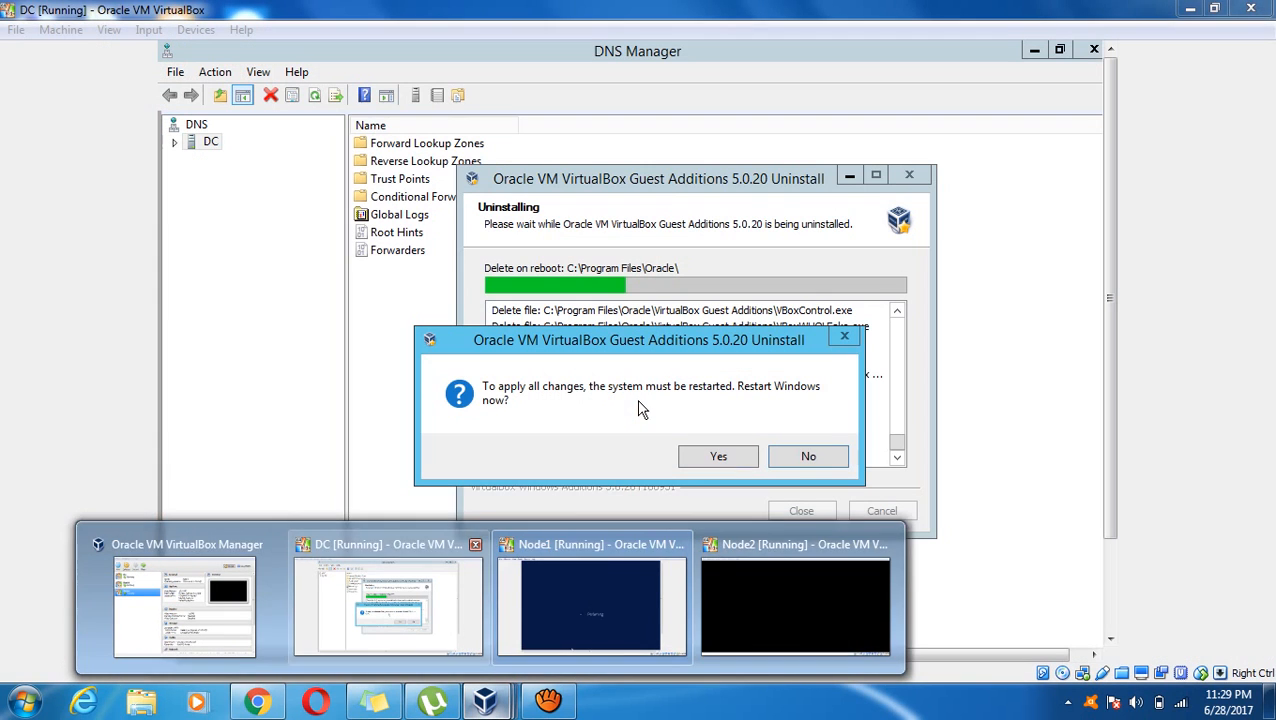
click(388, 603)
click(722, 462)
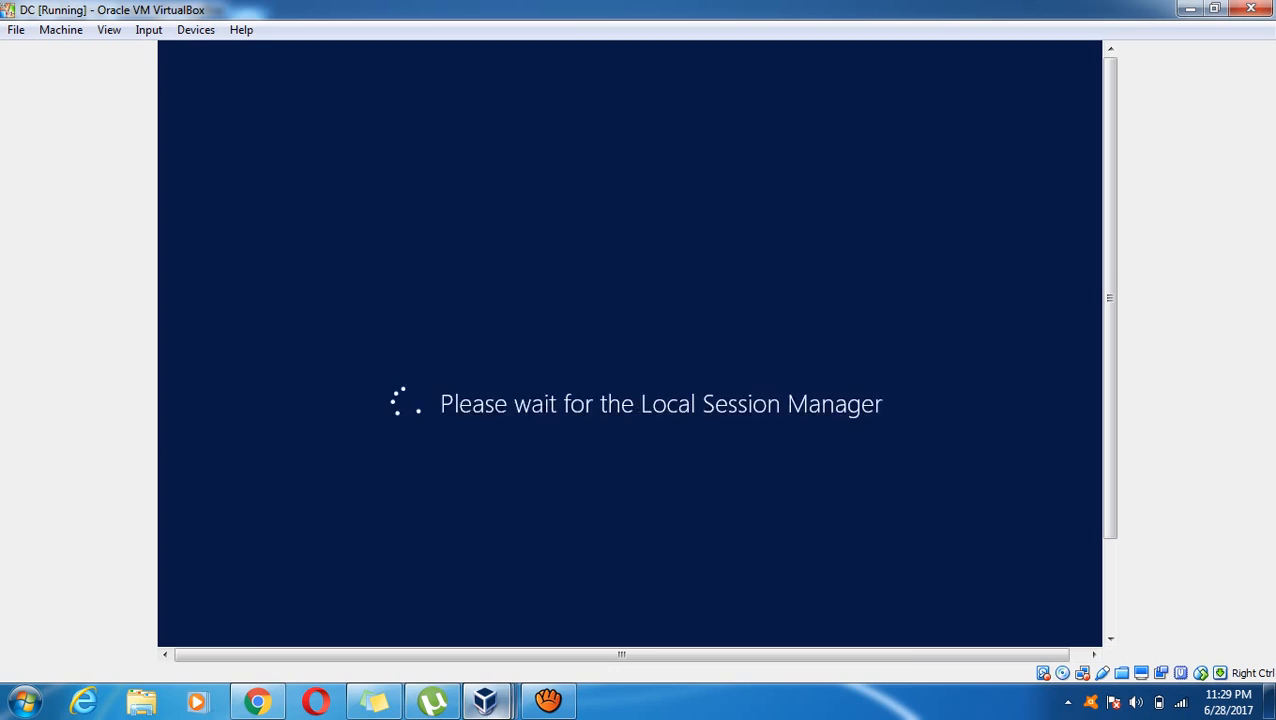
Bring up the locked Node2 window and its Input menu
mouse_move(485, 700)
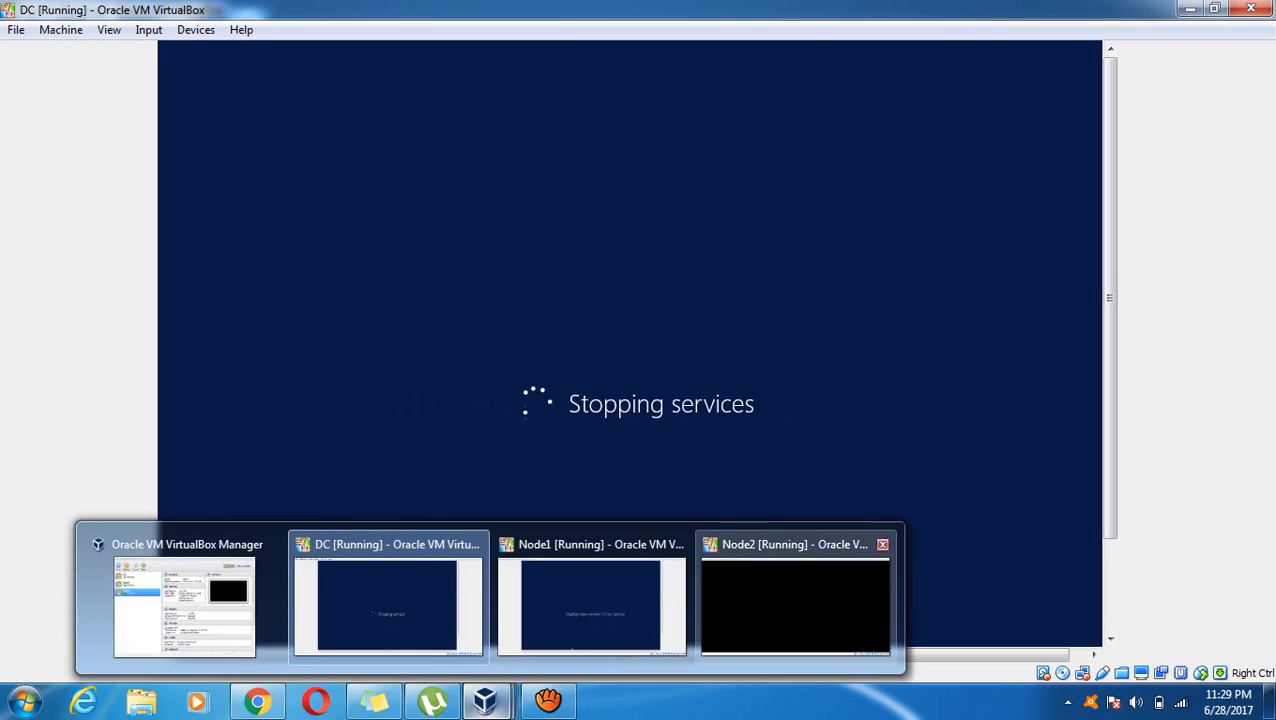
click(797, 591)
click(148, 29)
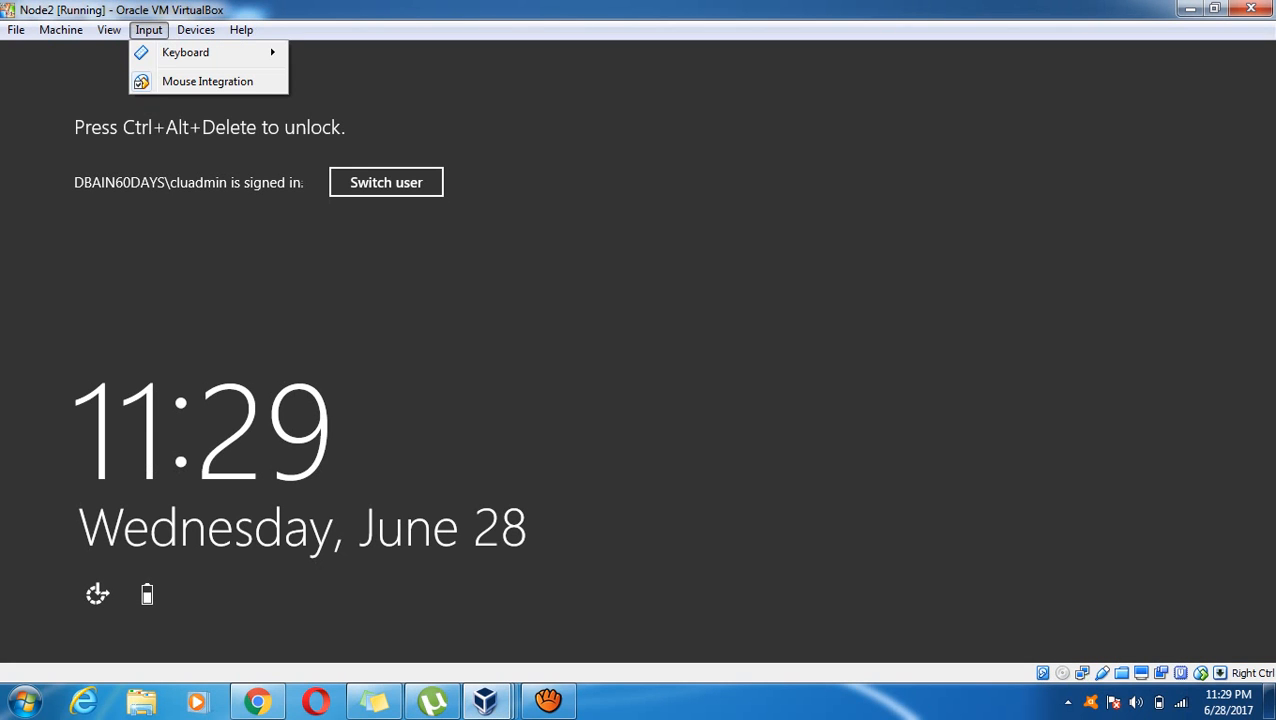
Unlock Node2 with Ctrl+Alt+Del and sign in with its password
mouse_move(200, 52)
click(340, 83)
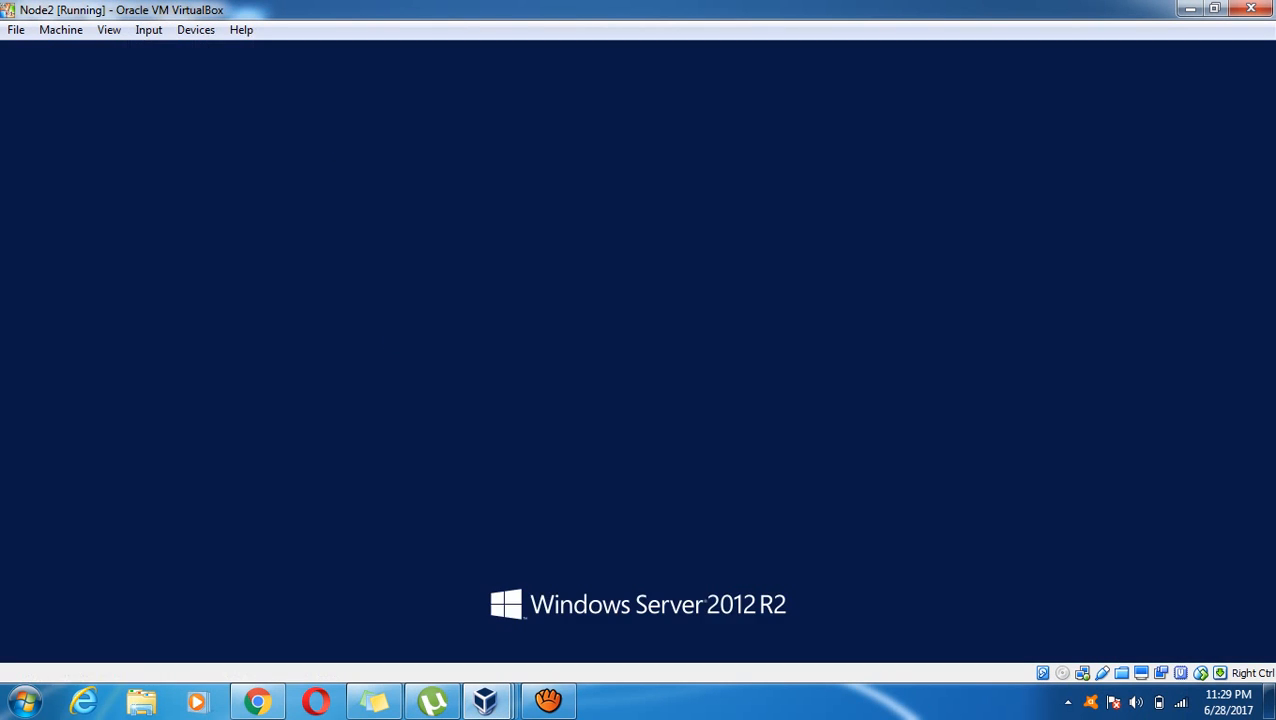
text(*********)
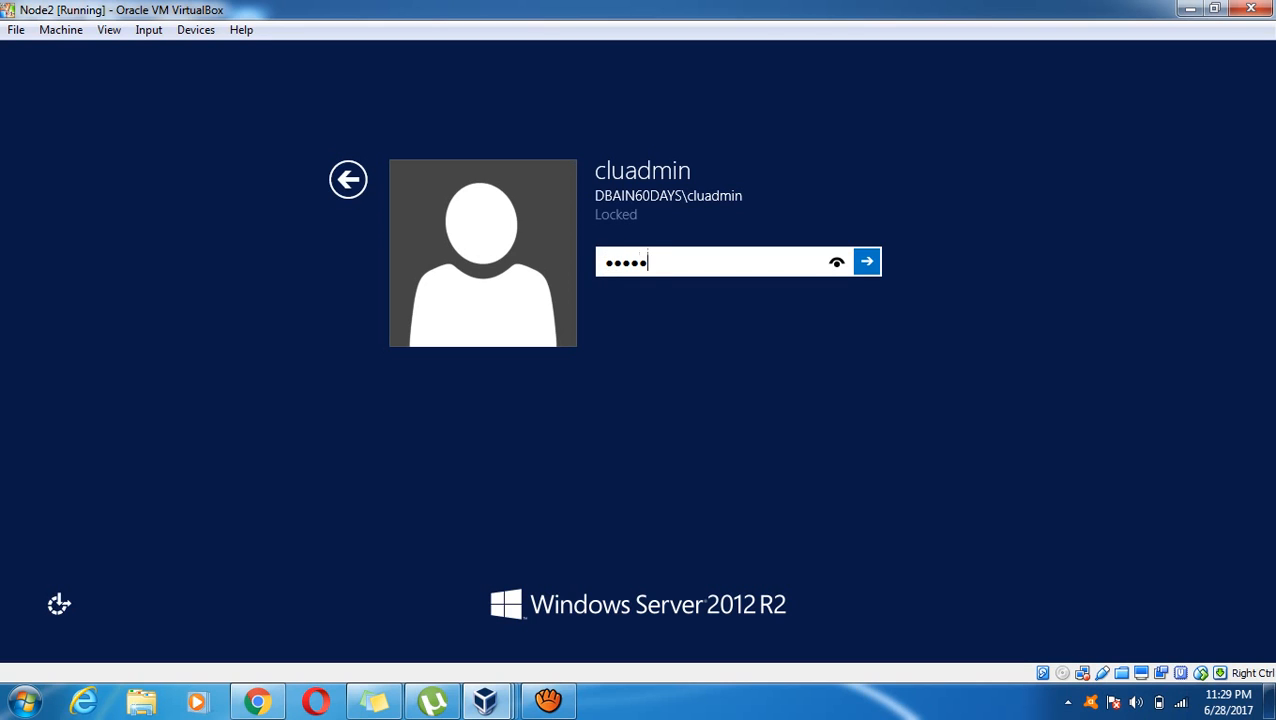
key(Return)
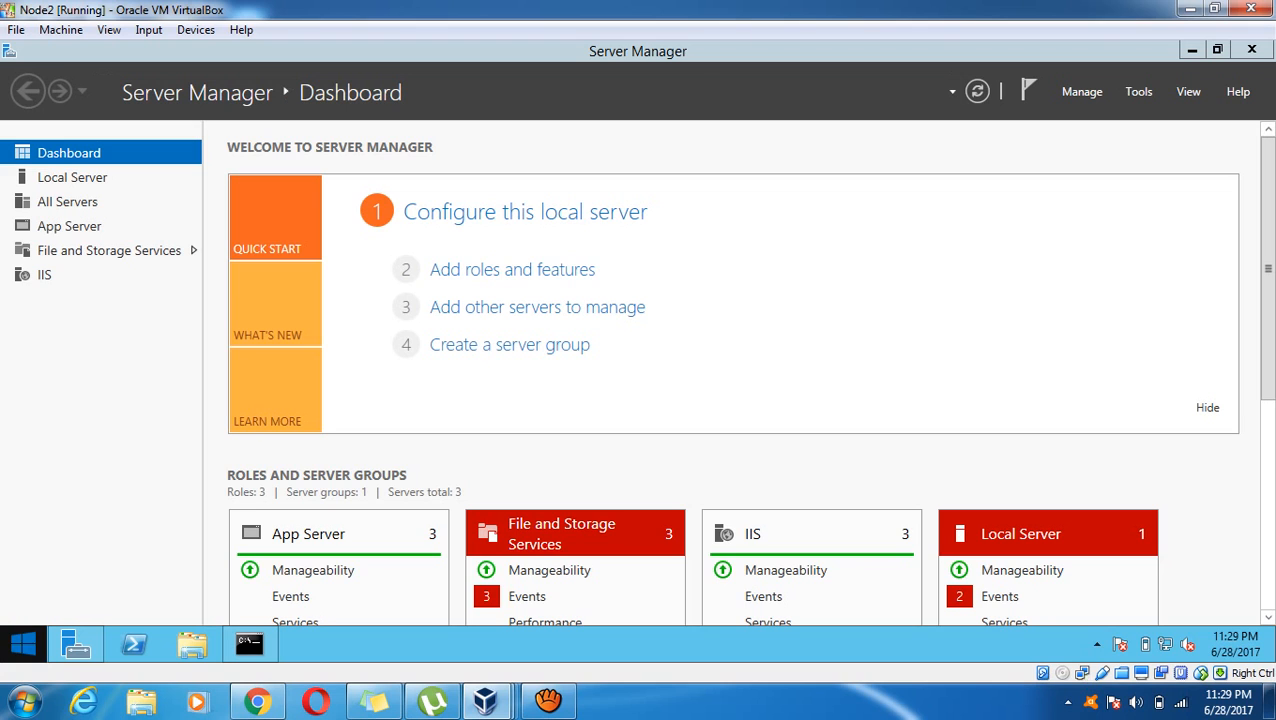
Uninstall VirtualBox Guest Additions 5.0.20 on Node2 from Programs and Features
click(22, 644)
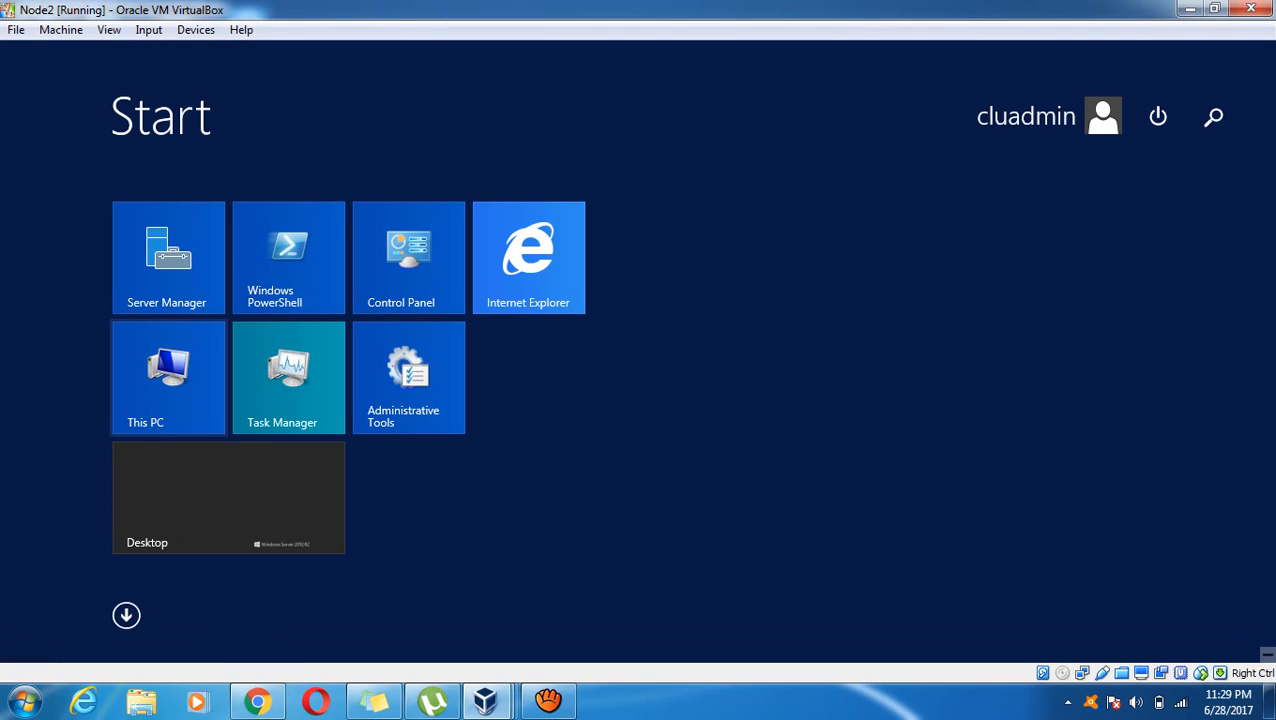
click(432, 268)
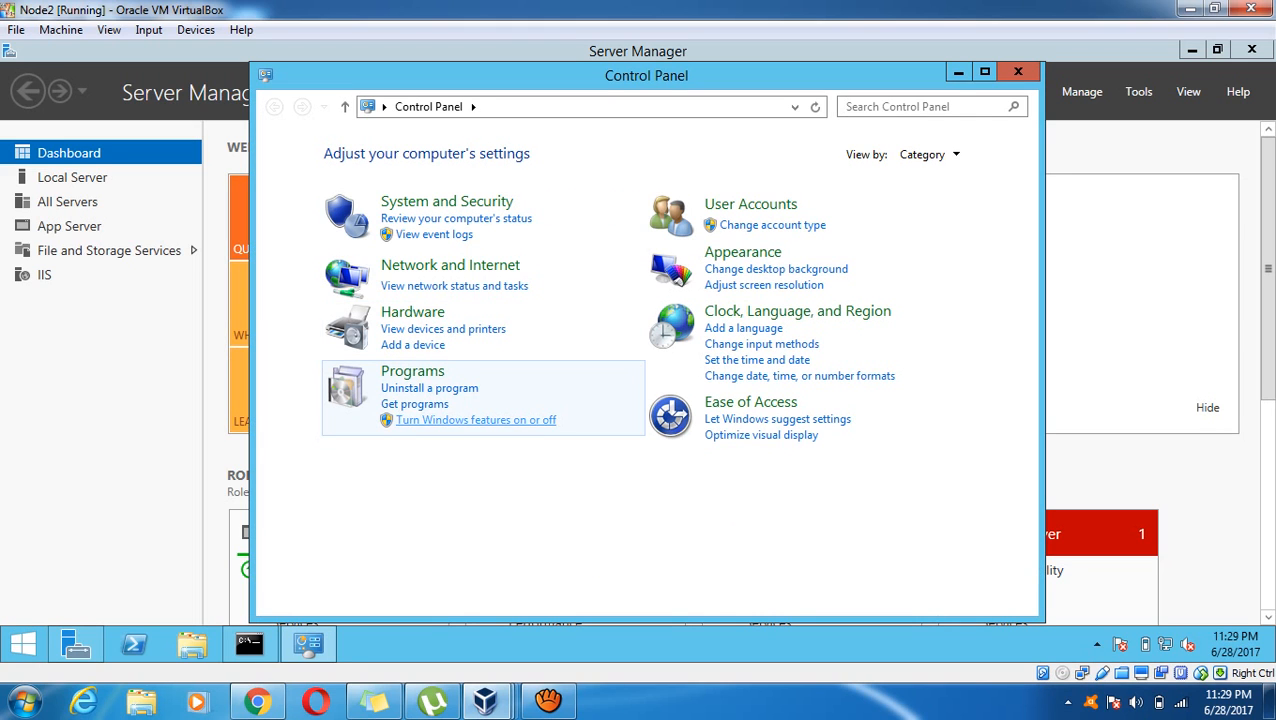
click(412, 371)
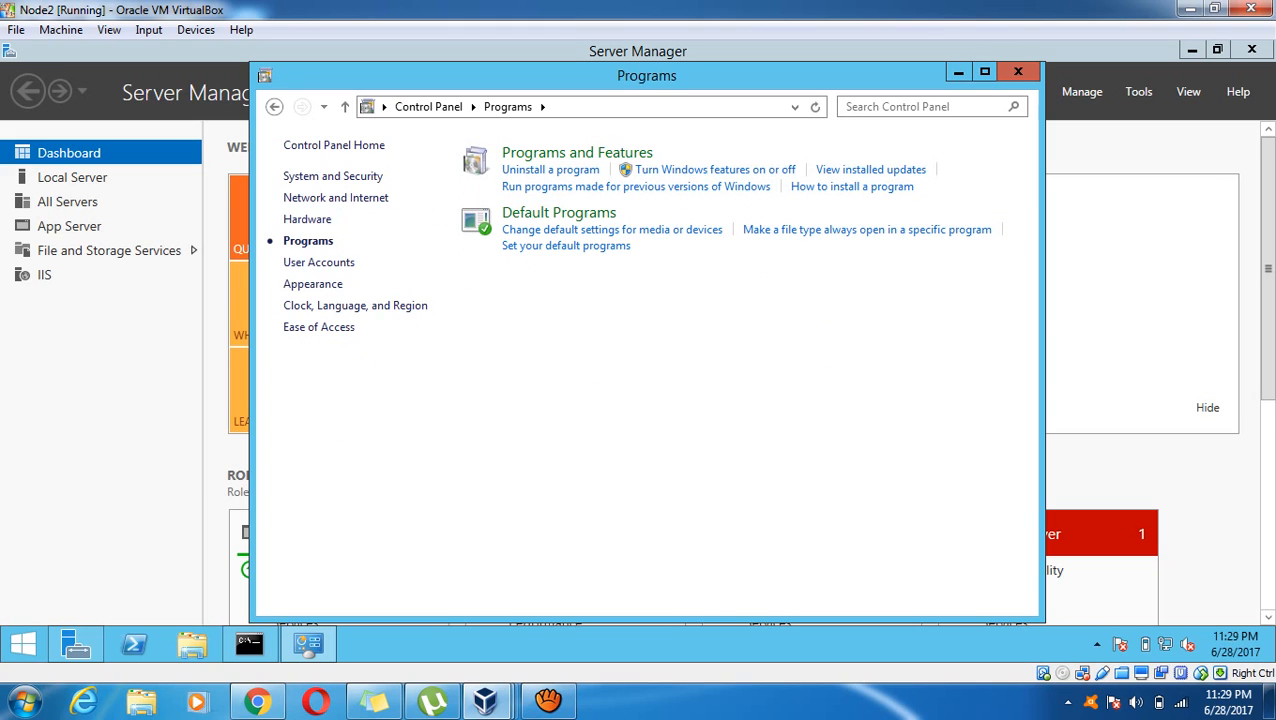
click(550, 169)
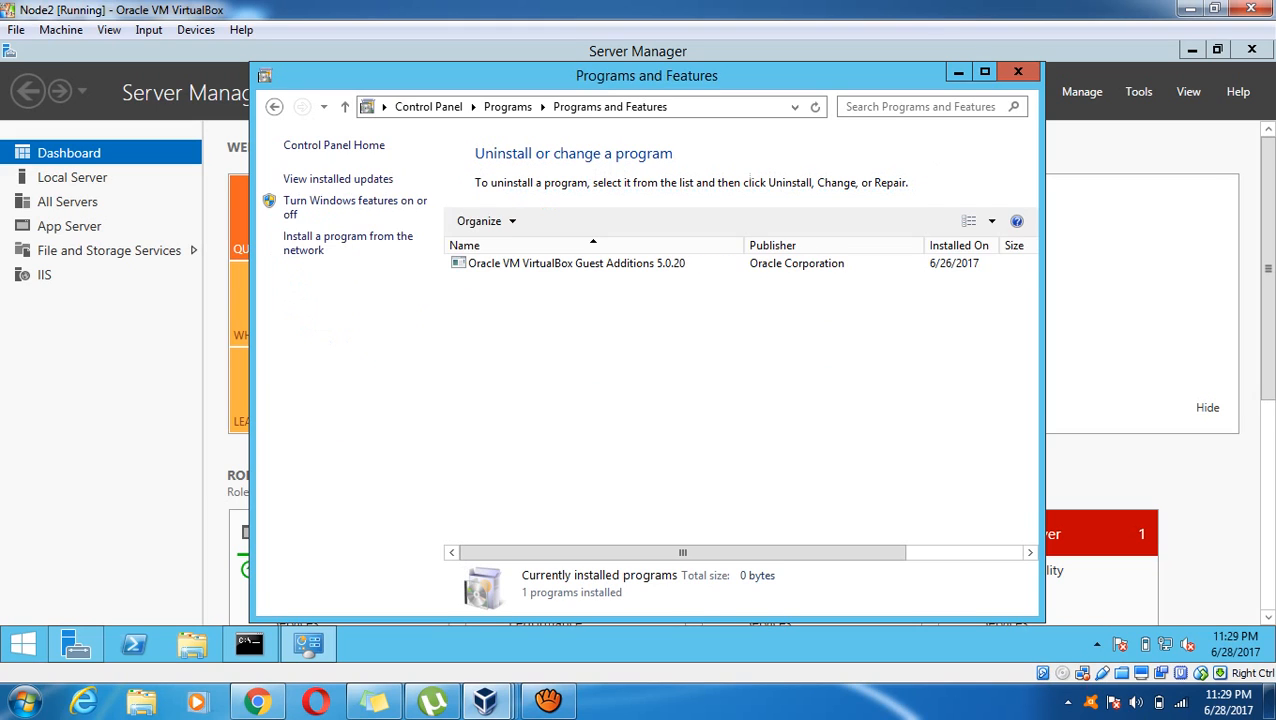
click(500, 263)
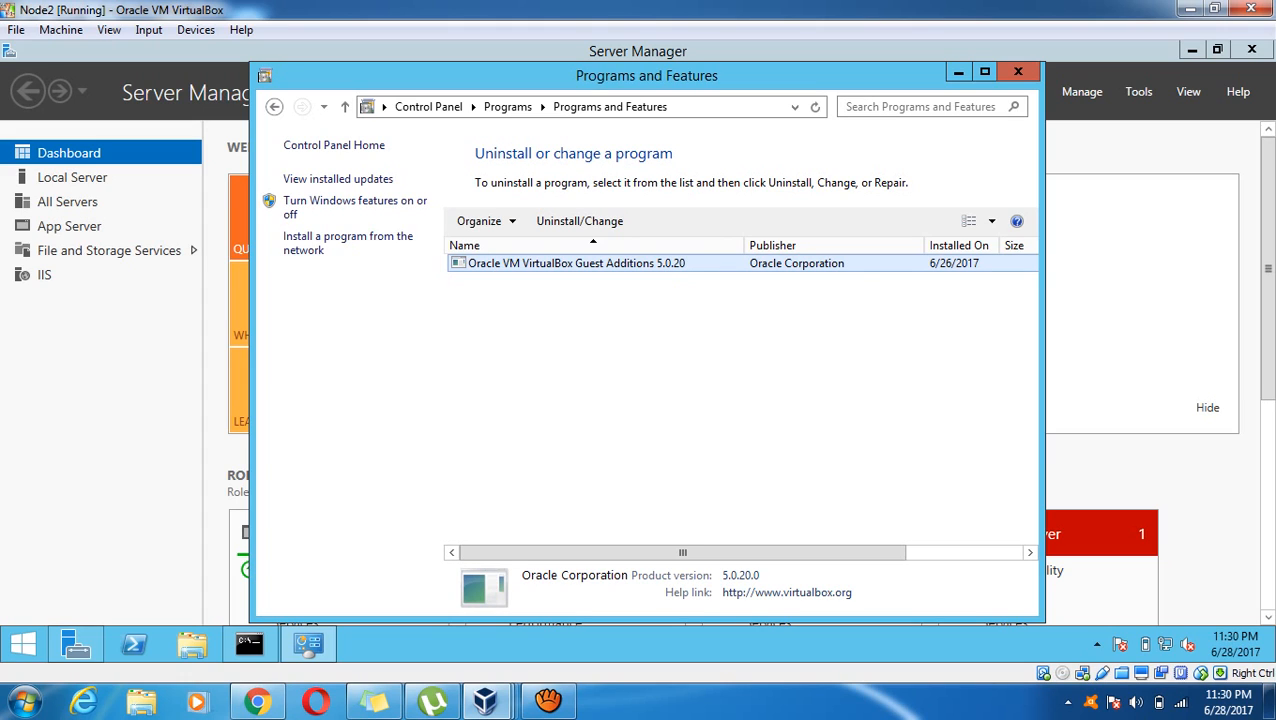
click(720, 408)
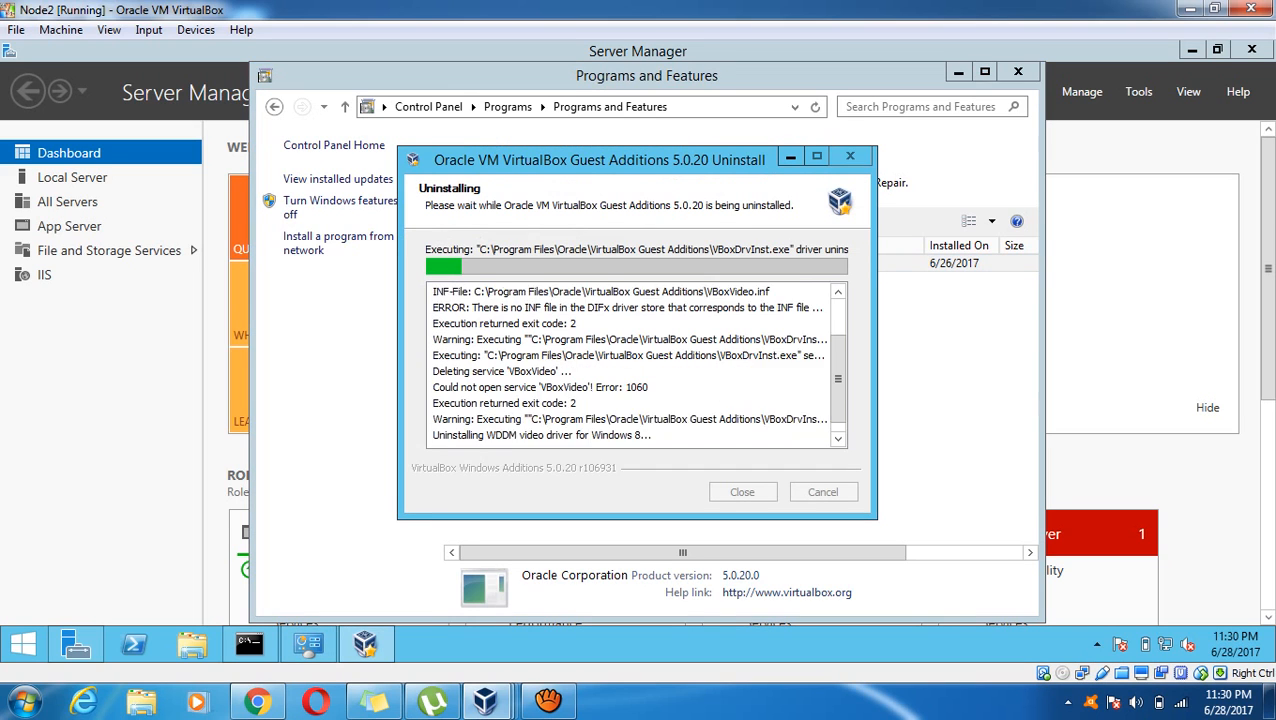
Check the booting DC window, then minimize it to return to Node2
mouse_move(485, 700)
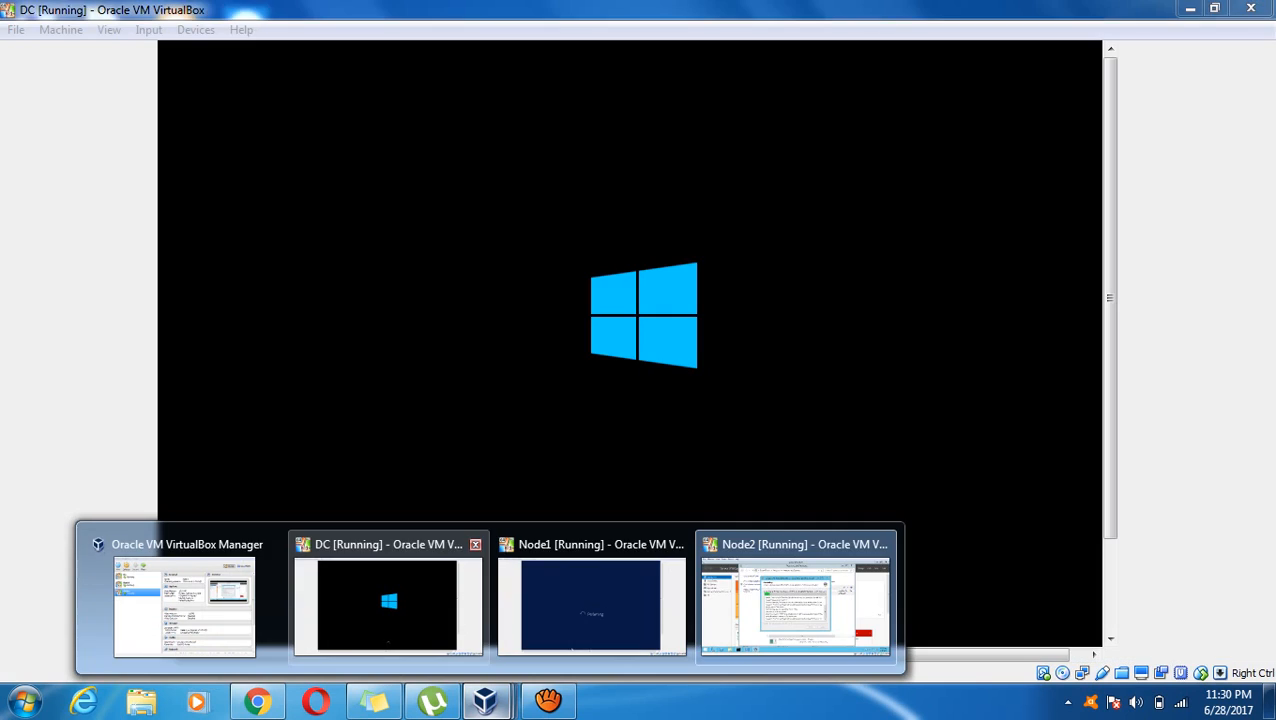
click(388, 600)
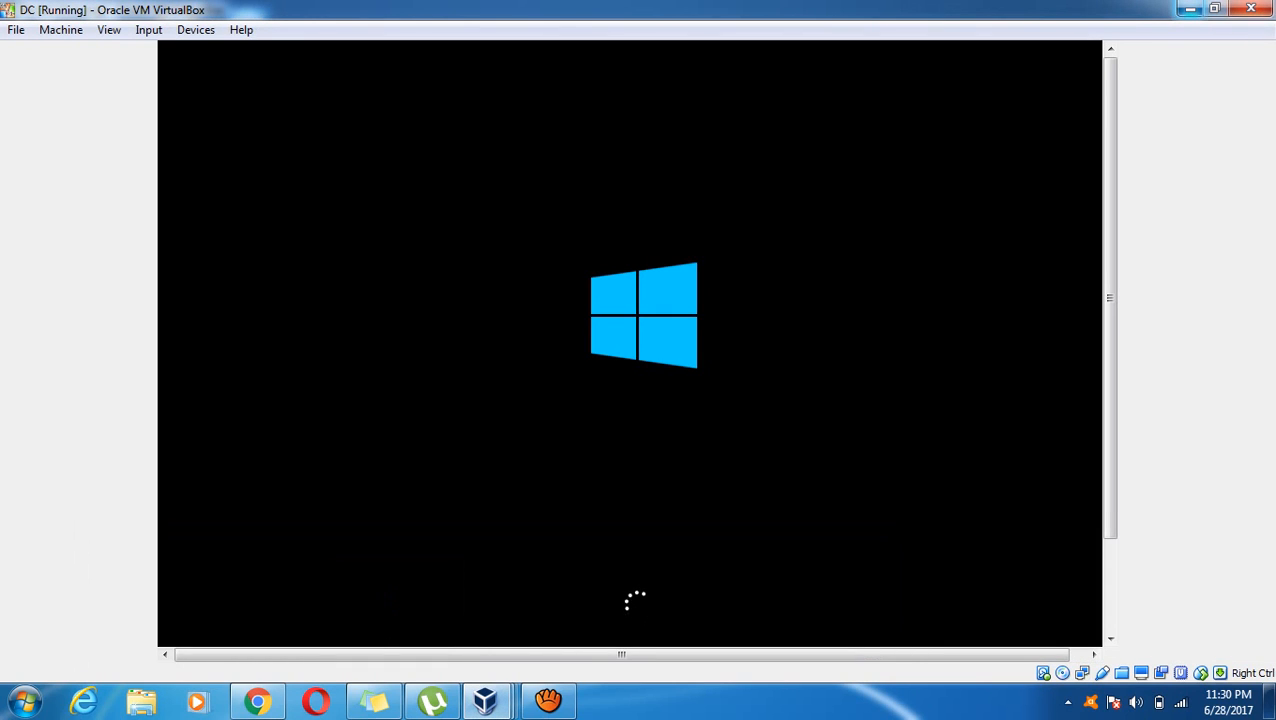
click(1190, 9)
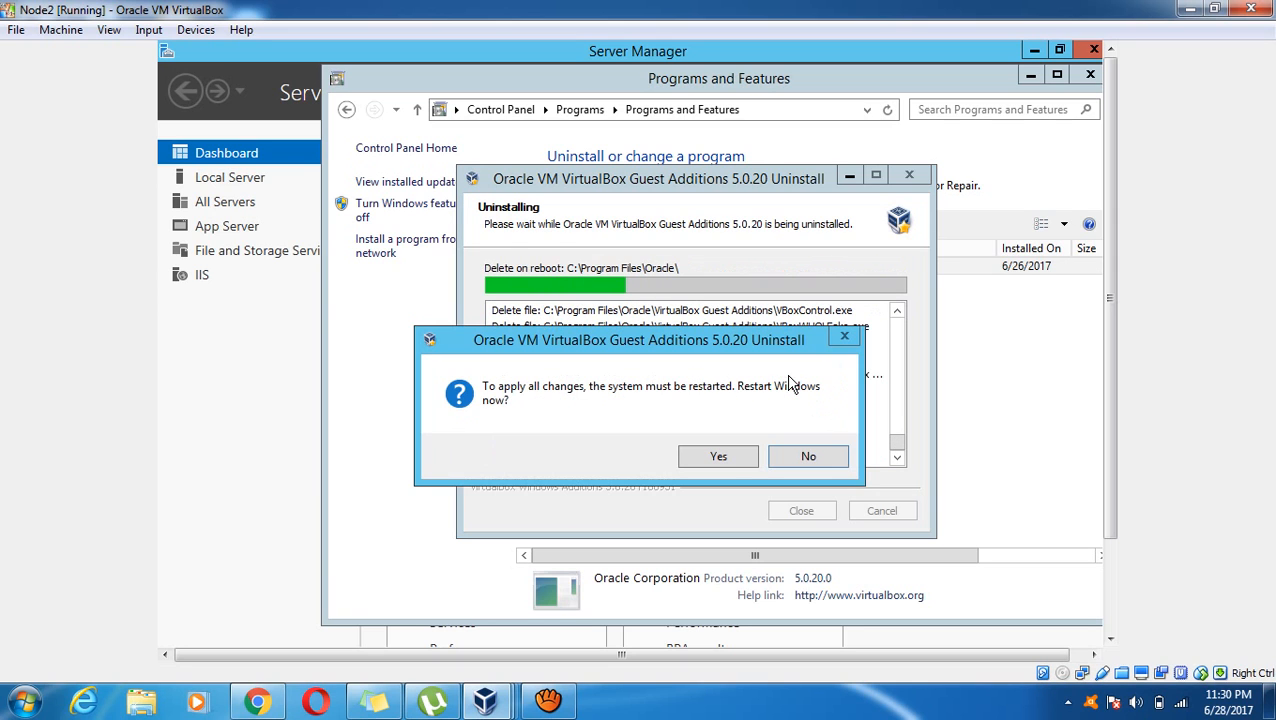
Accept restarting Node2 to finish its Guest Additions removal
click(725, 456)
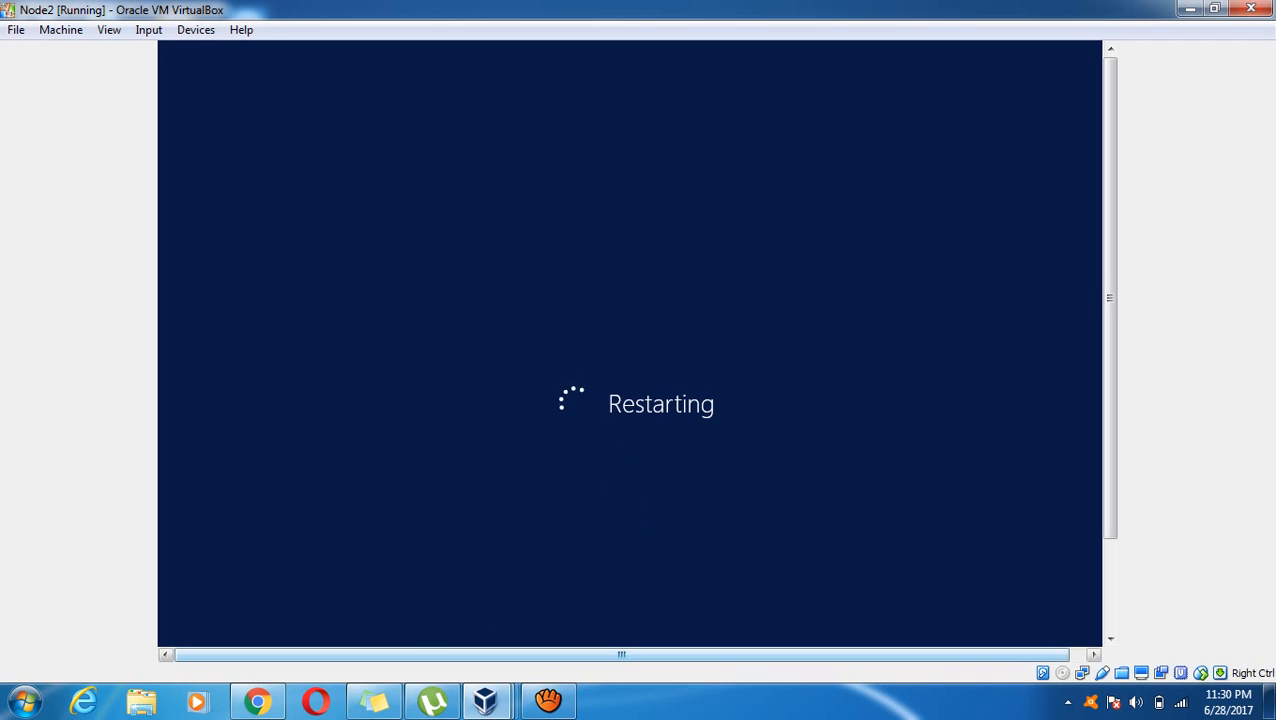
click(24, 702)
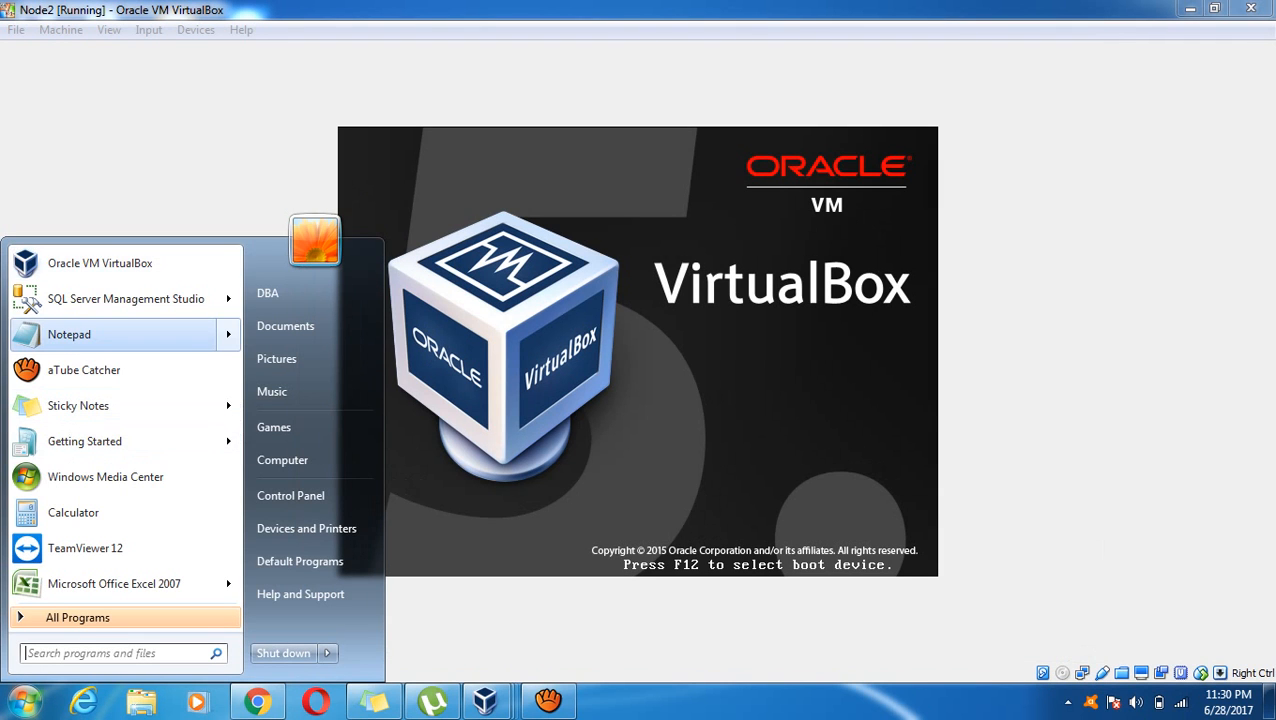
mouse_move(130, 334)
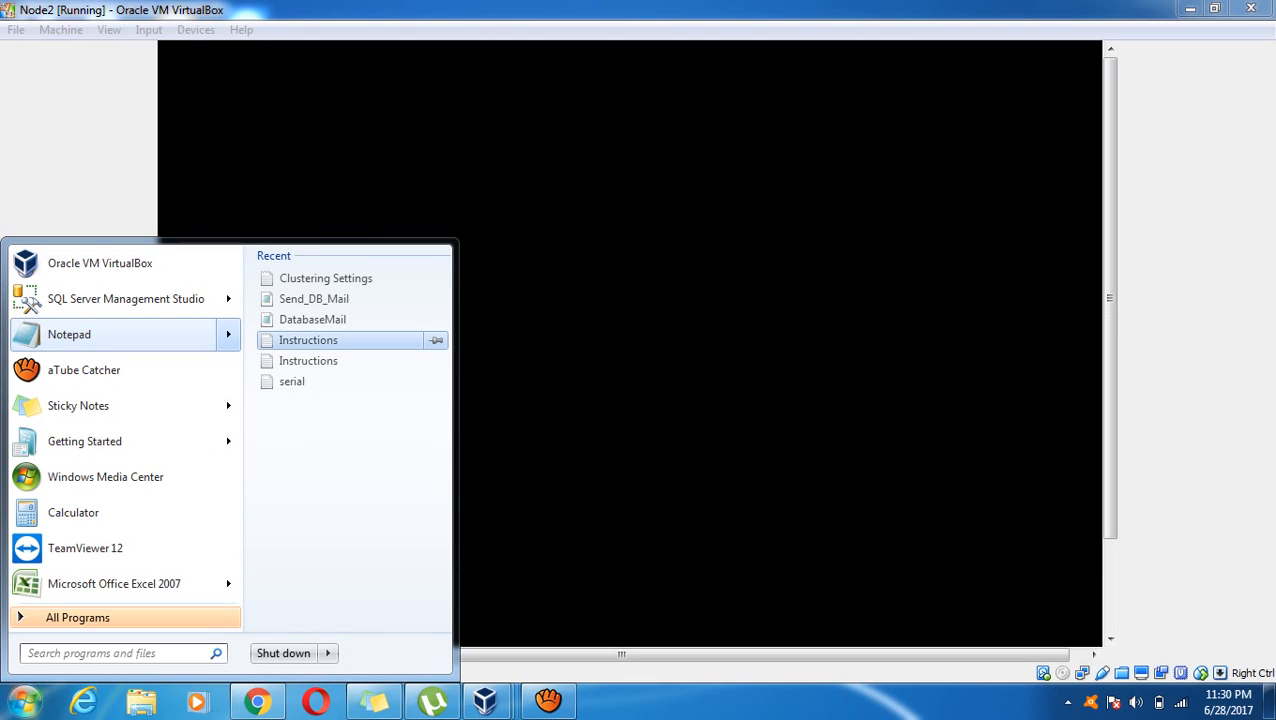
key(Escape)
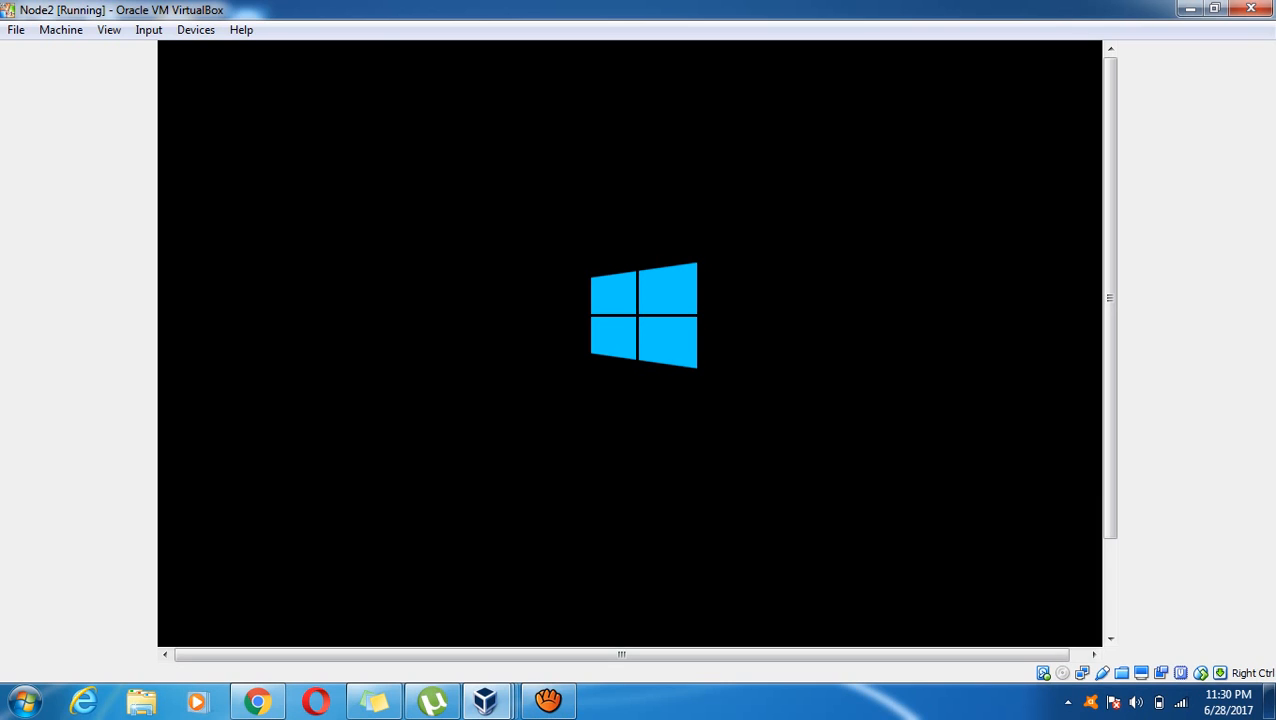
Check the restarting Node2, DC and Node1 windows, minimizing each in turn
click(1189, 9)
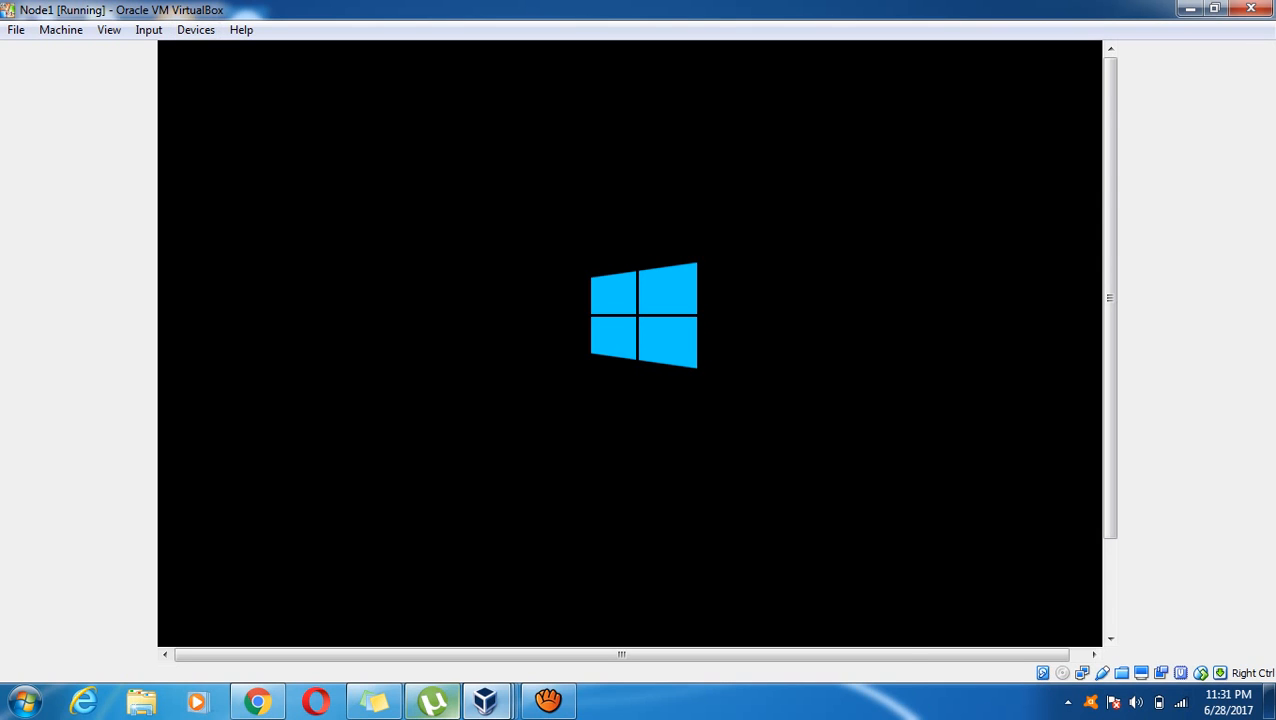
click(548, 700)
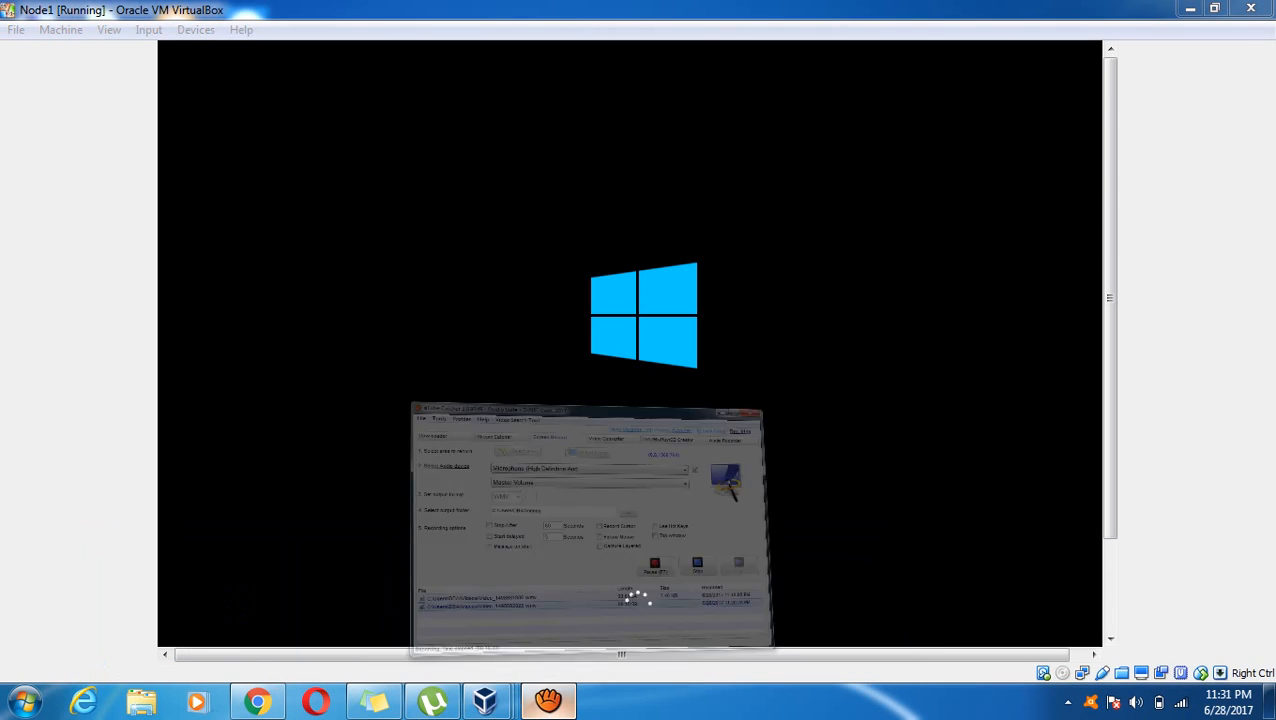
click(548, 700)
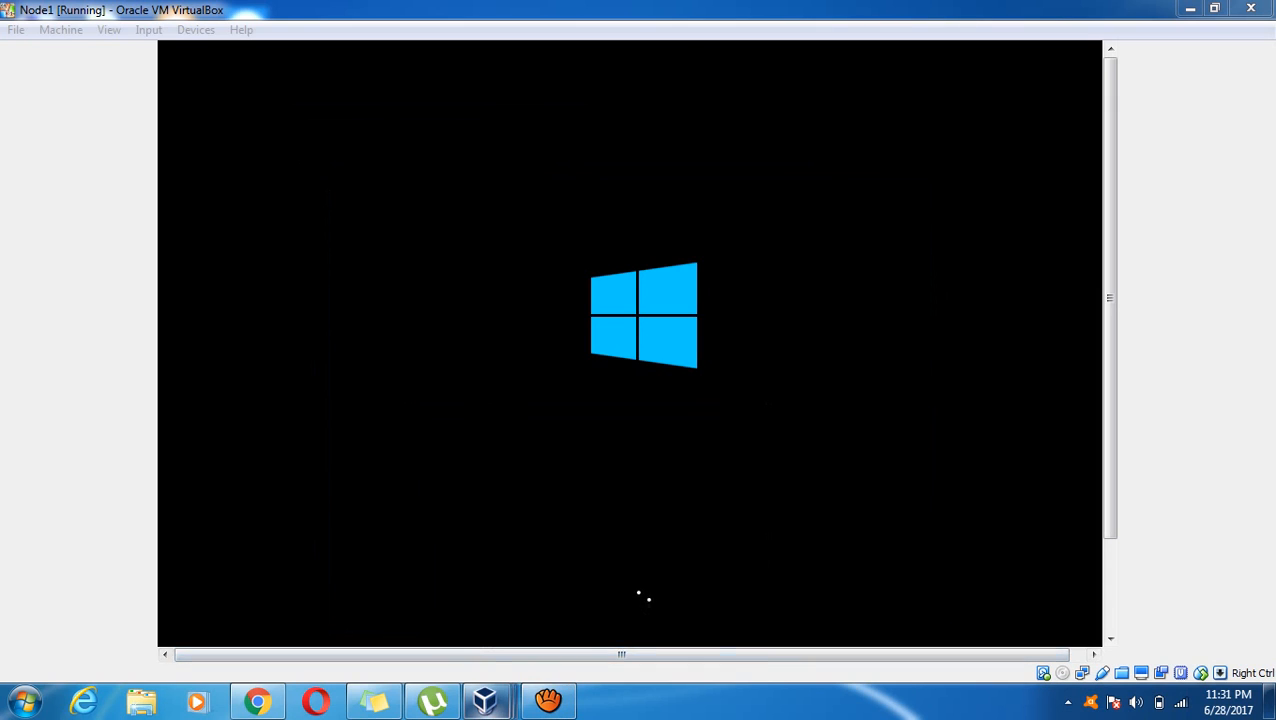
mouse_move(485, 700)
click(468, 600)
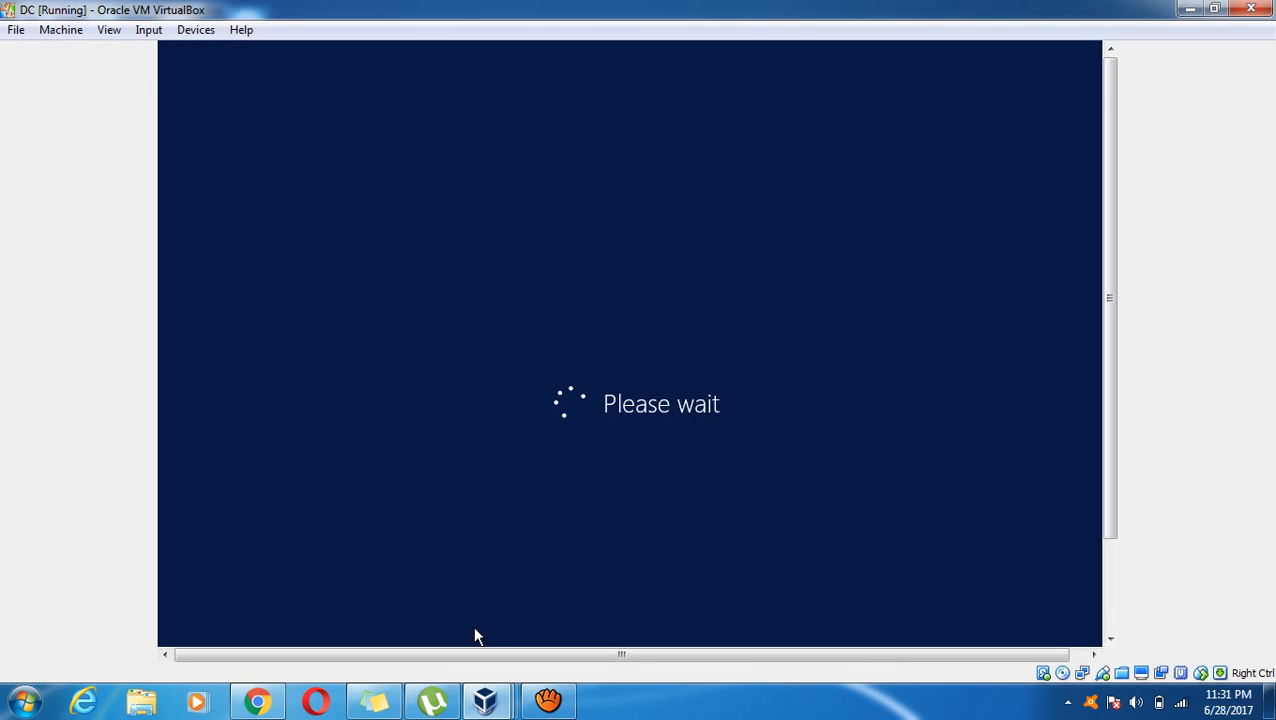
mouse_move(485, 700)
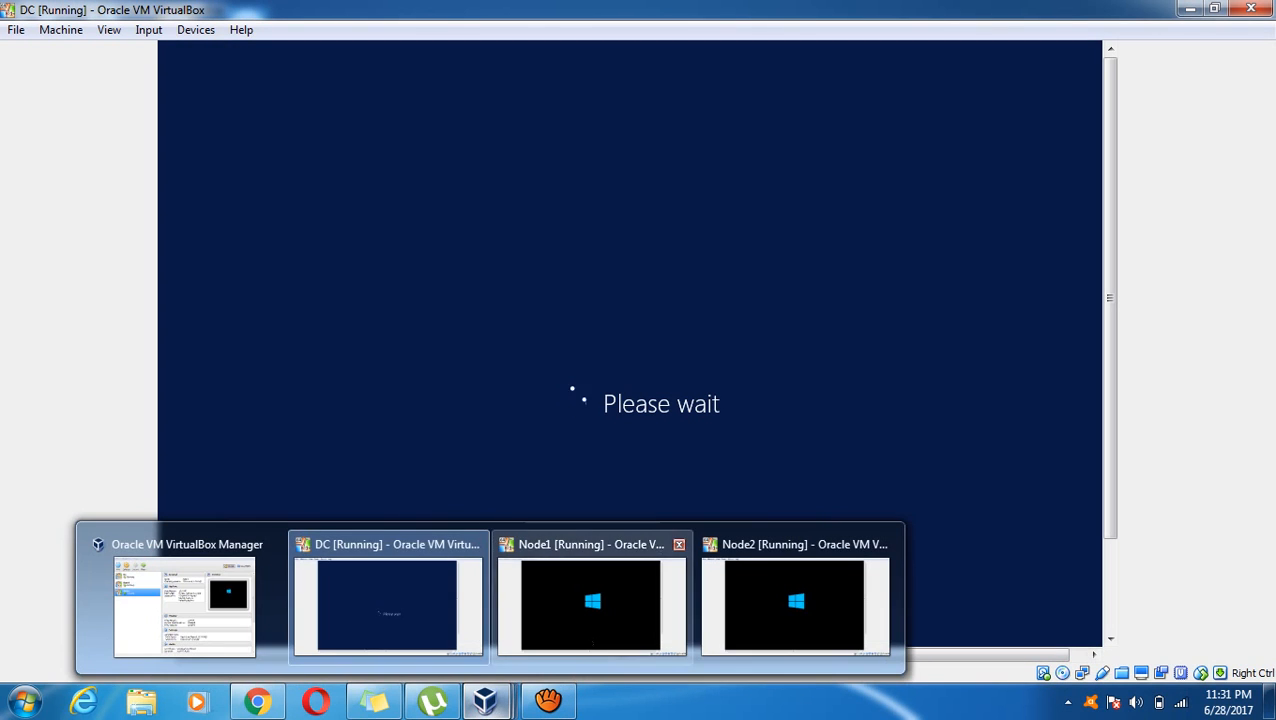
click(595, 600)
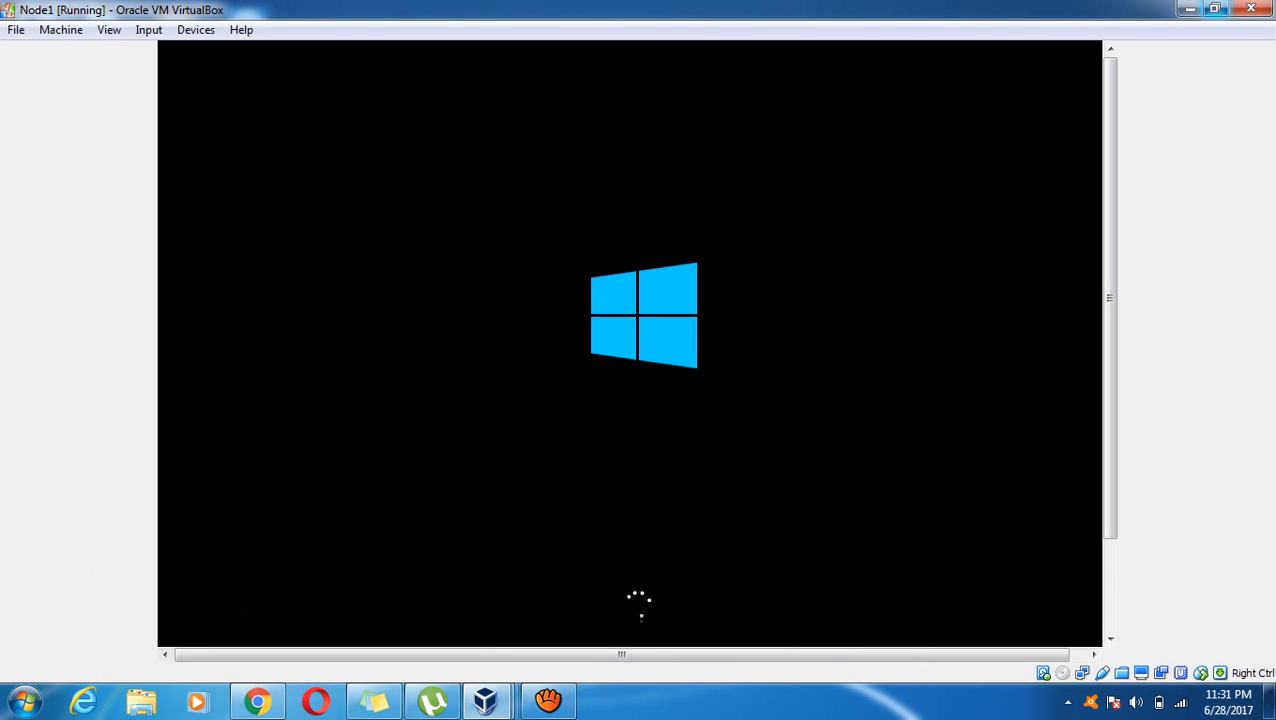
click(1189, 9)
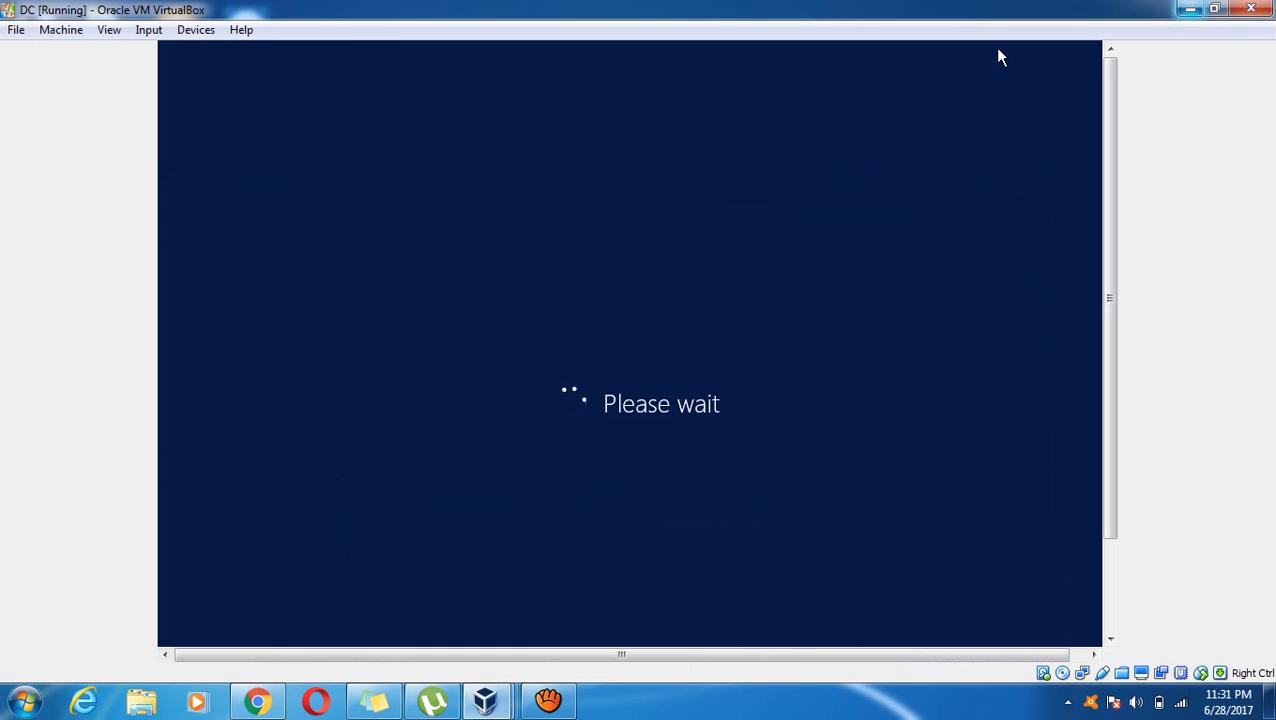
click(1189, 9)
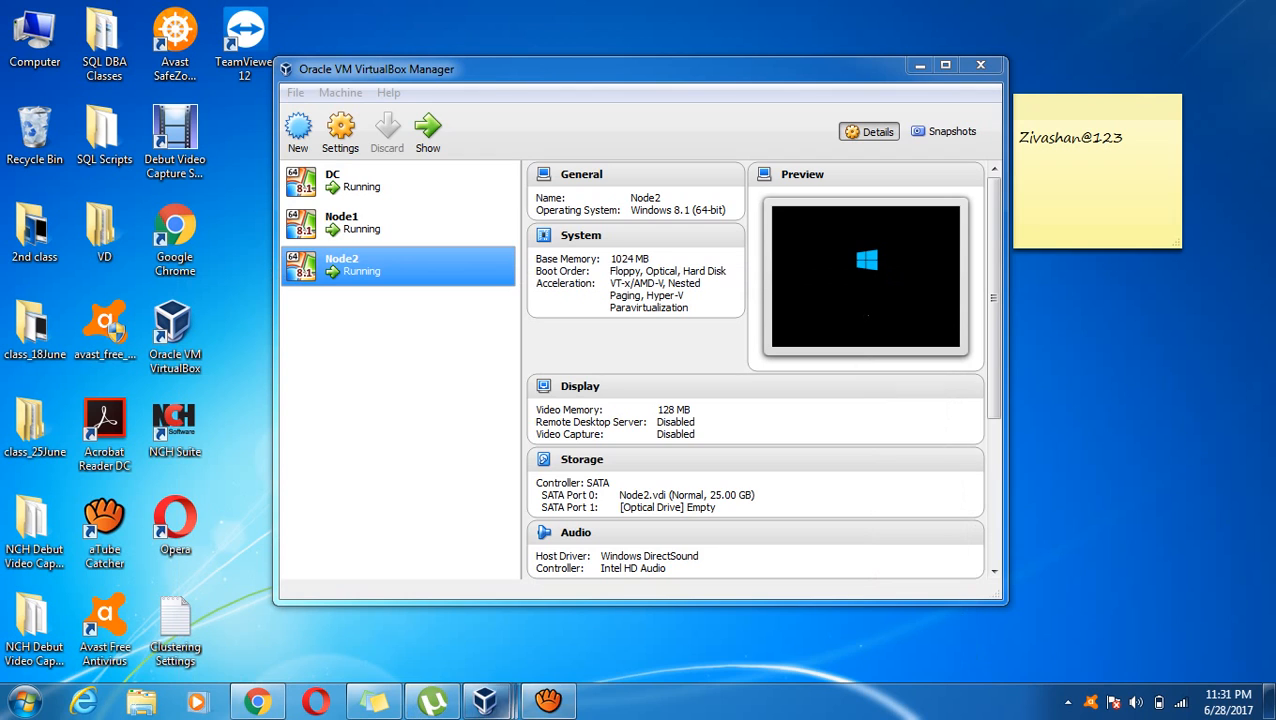
Bring Node1 forward and sign in as the domain cluster administrator via Ctrl+Alt+Del
click(547, 701)
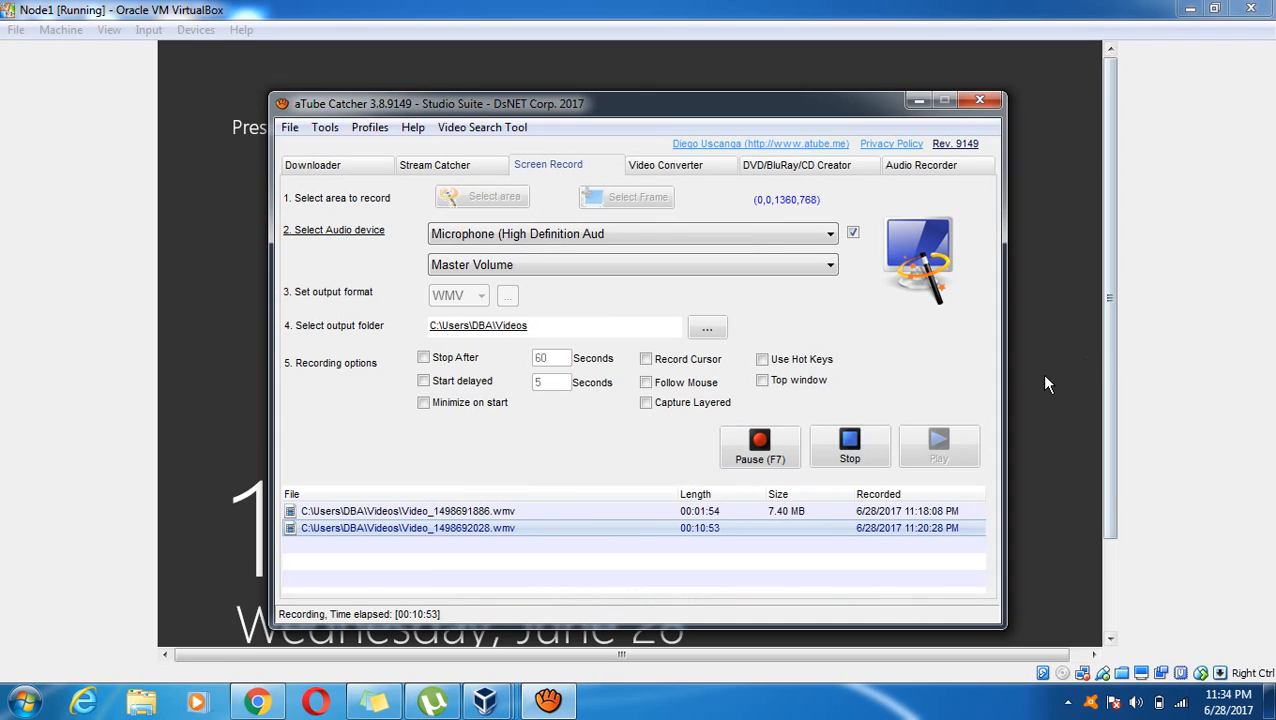
click(1047, 384)
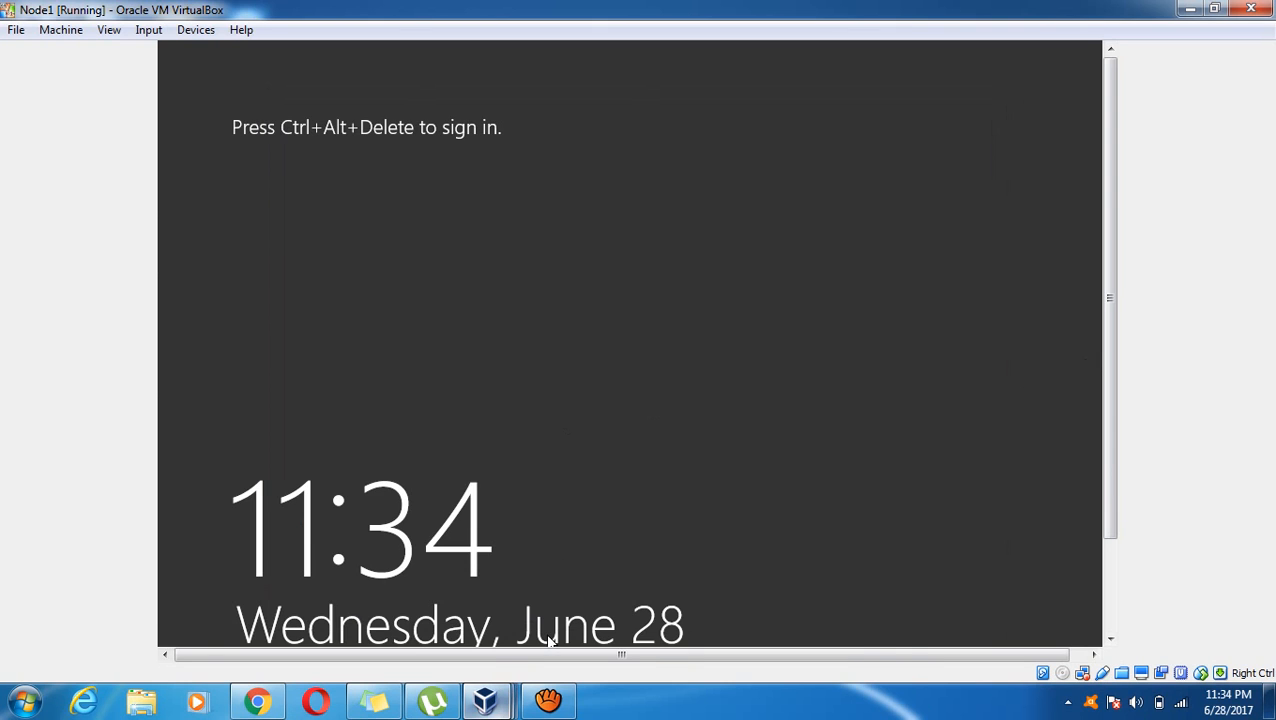
mouse_move(486, 701)
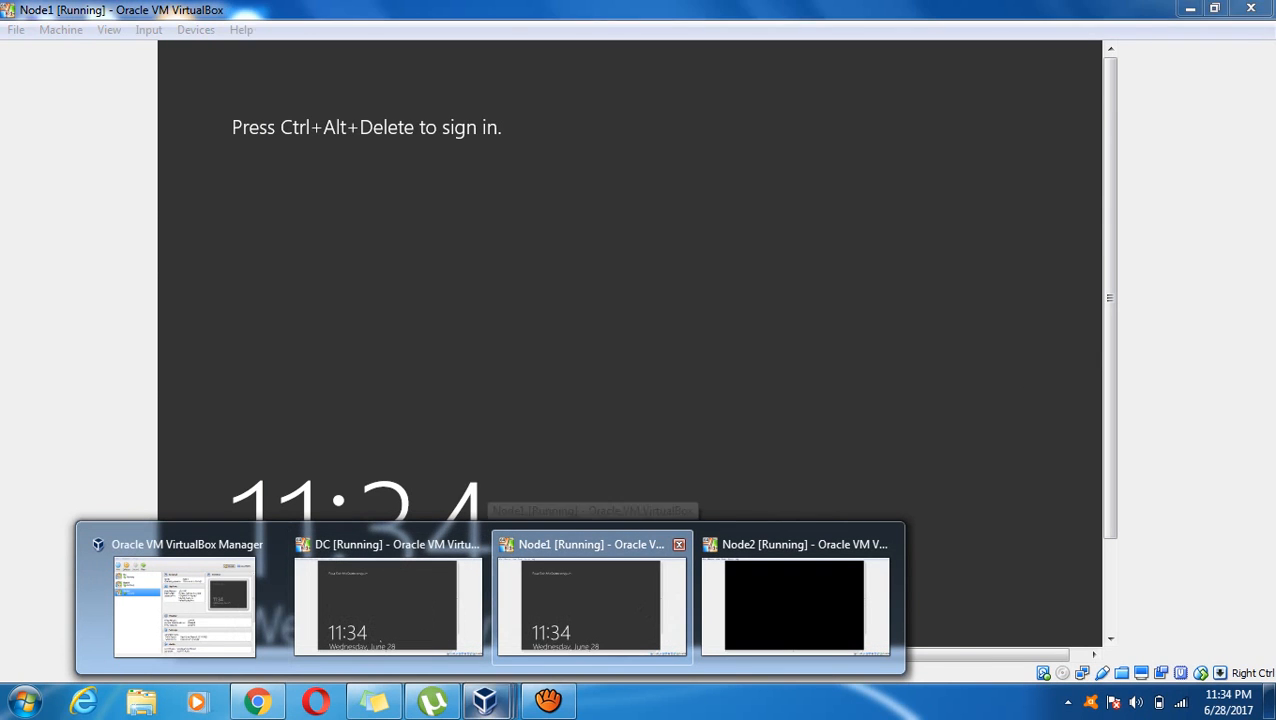
click(592, 606)
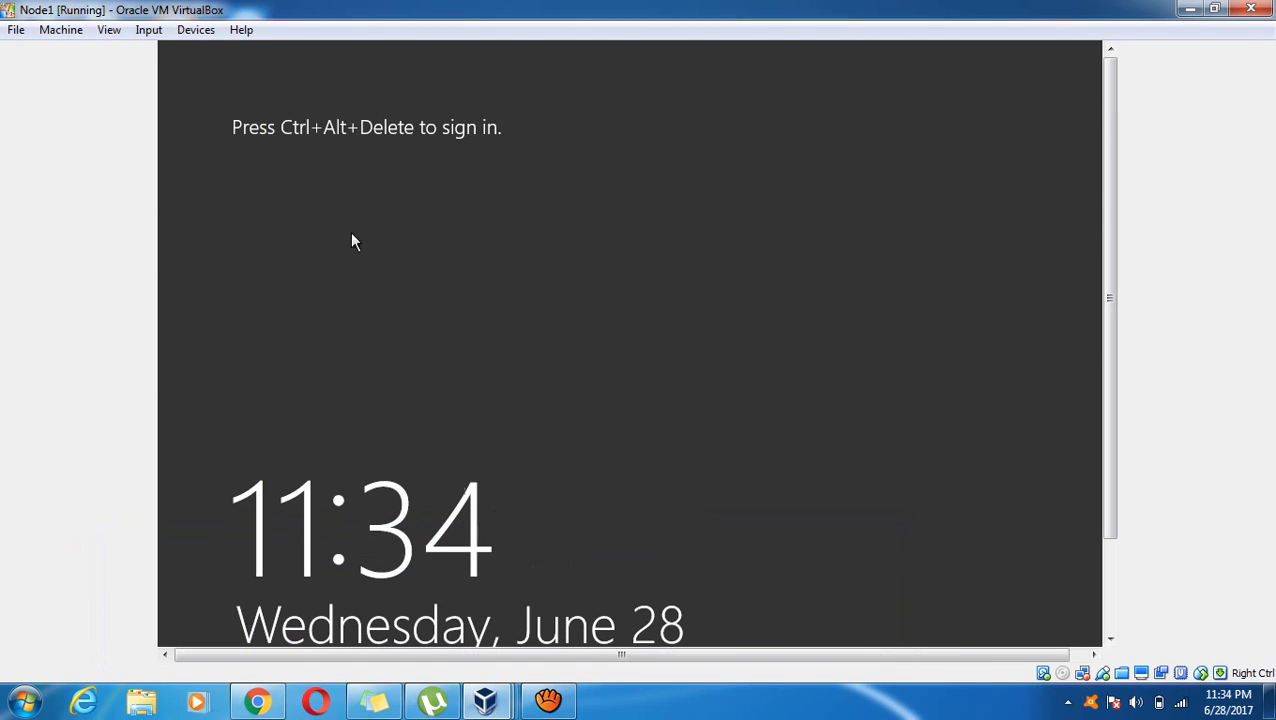
click(148, 29)
mouse_move(200, 52)
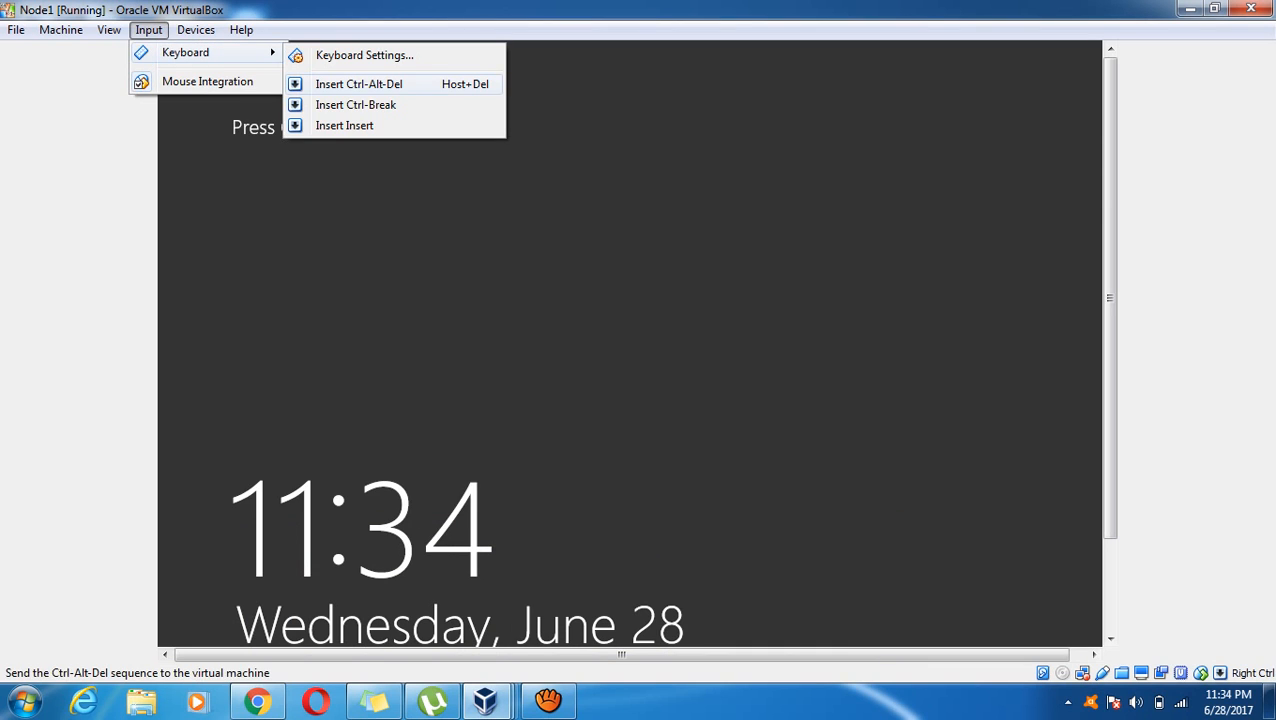
click(358, 84)
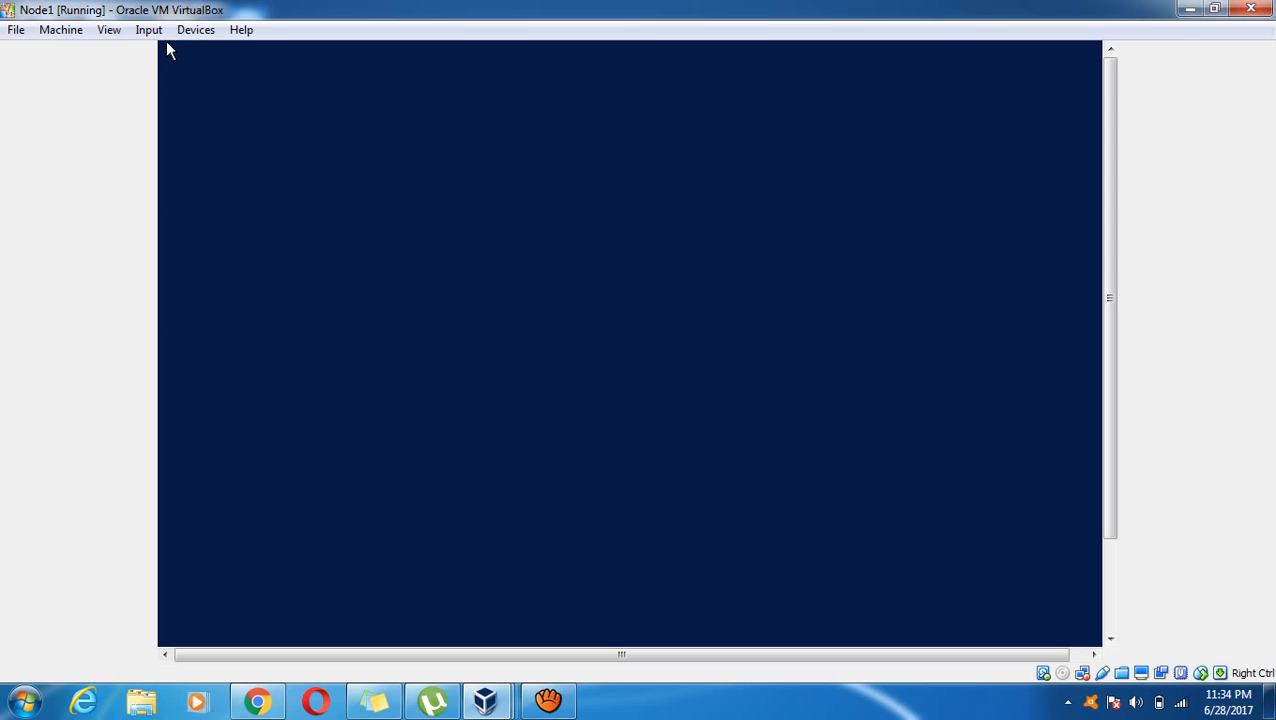
text(••)
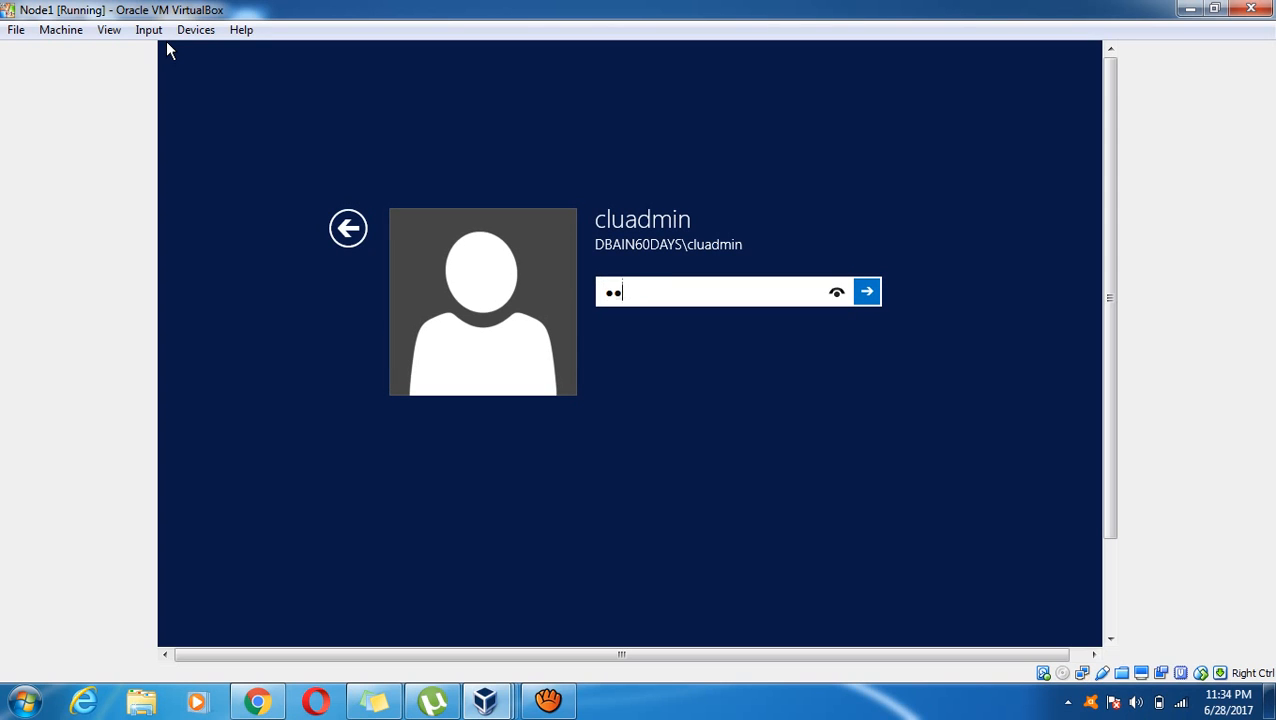
text(•••••••••)
key(Return)
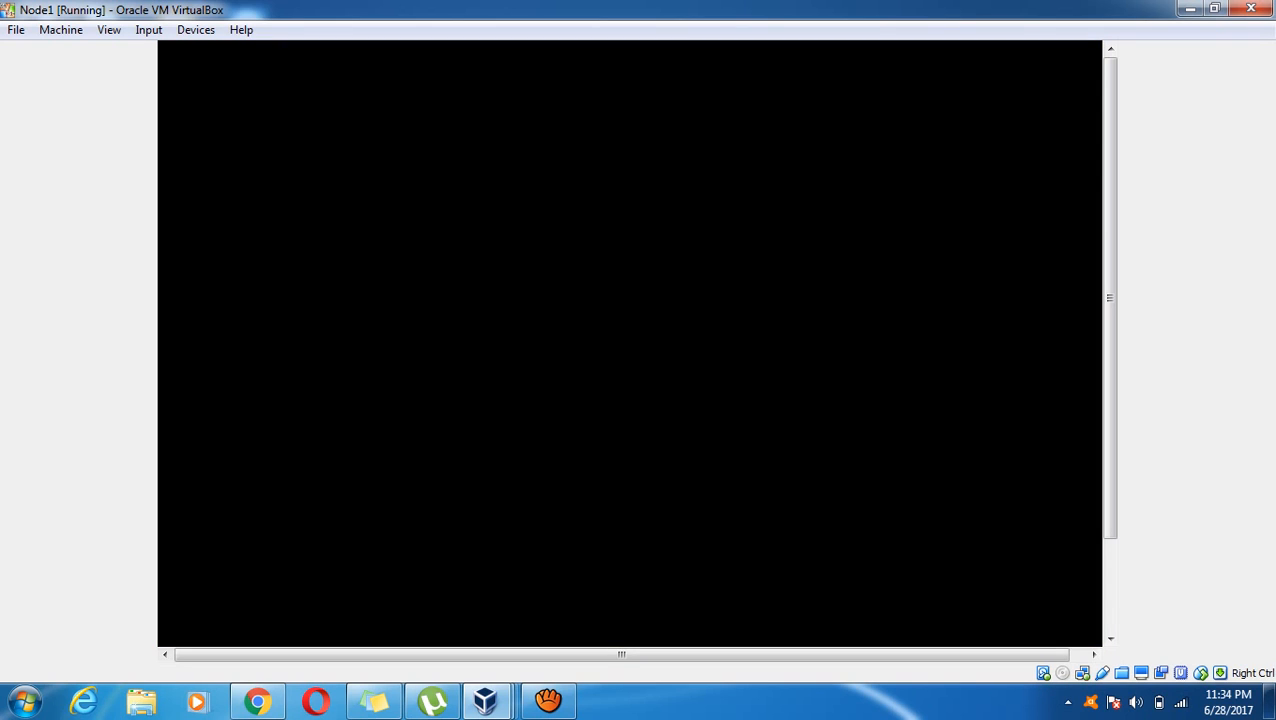
Open Clustering Settings from Notepad's recent list, maximize it and scroll to the final steps
click(25, 702)
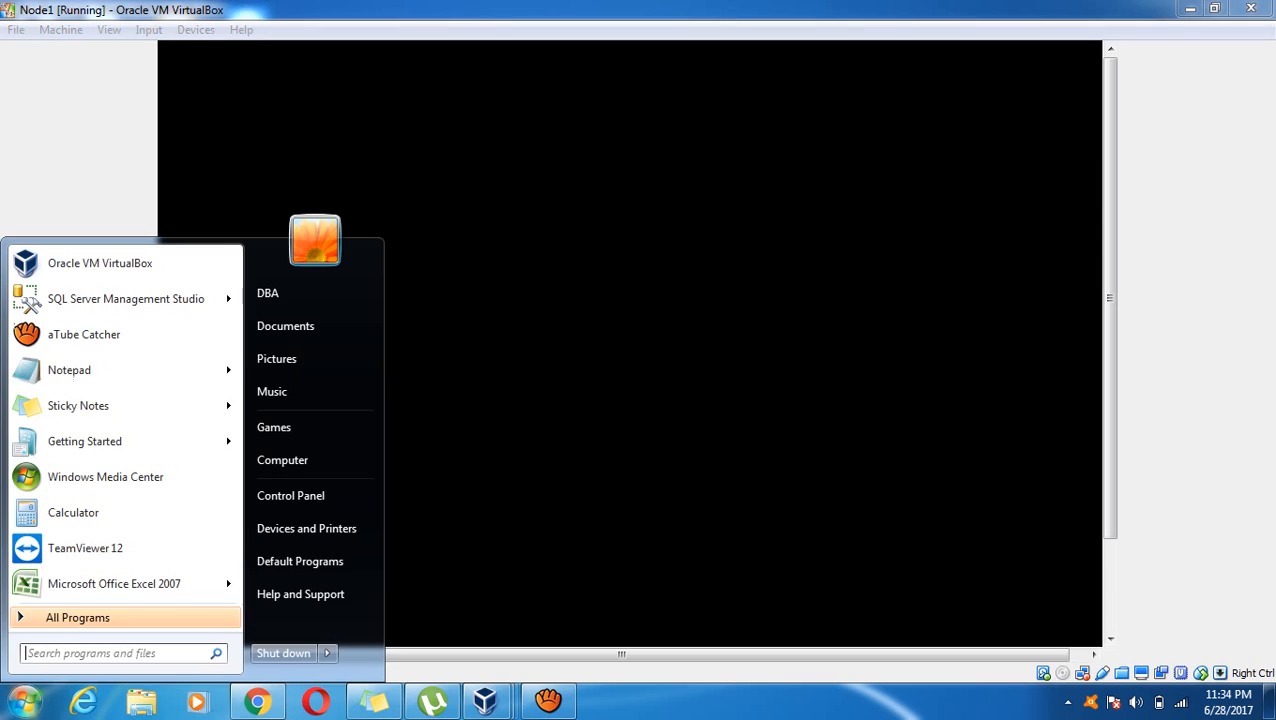
mouse_move(150, 370)
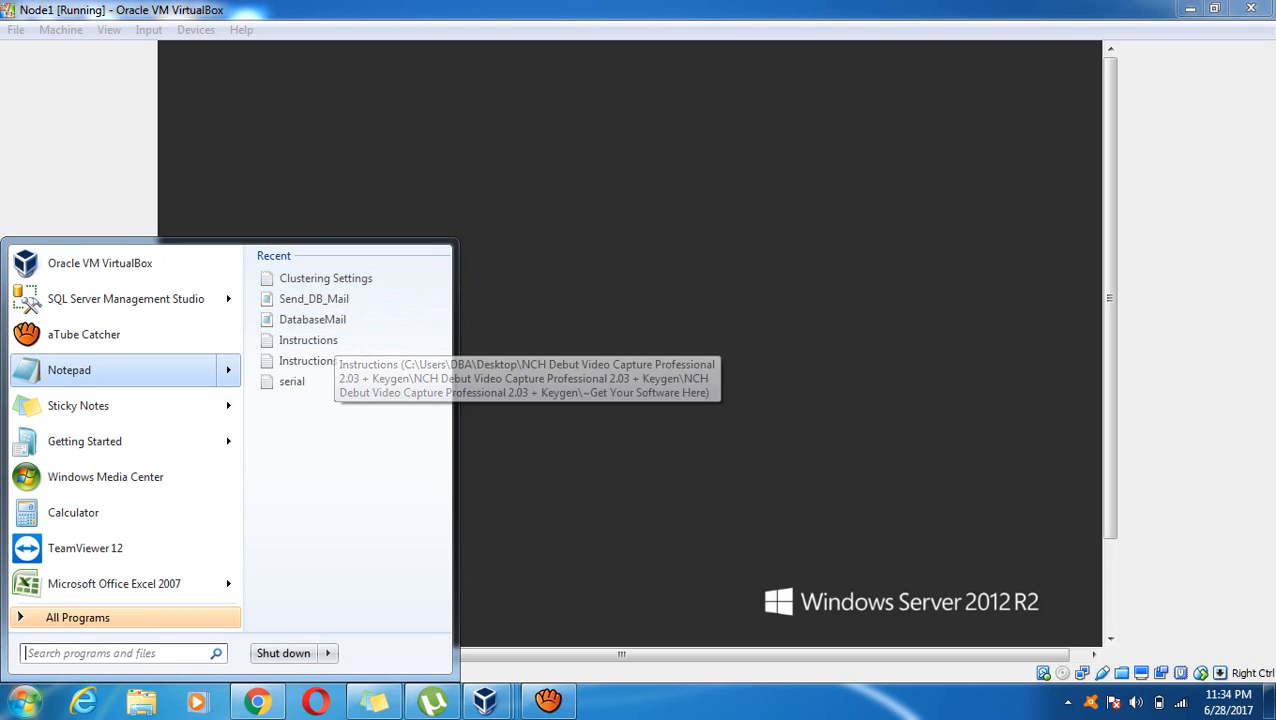
click(349, 279)
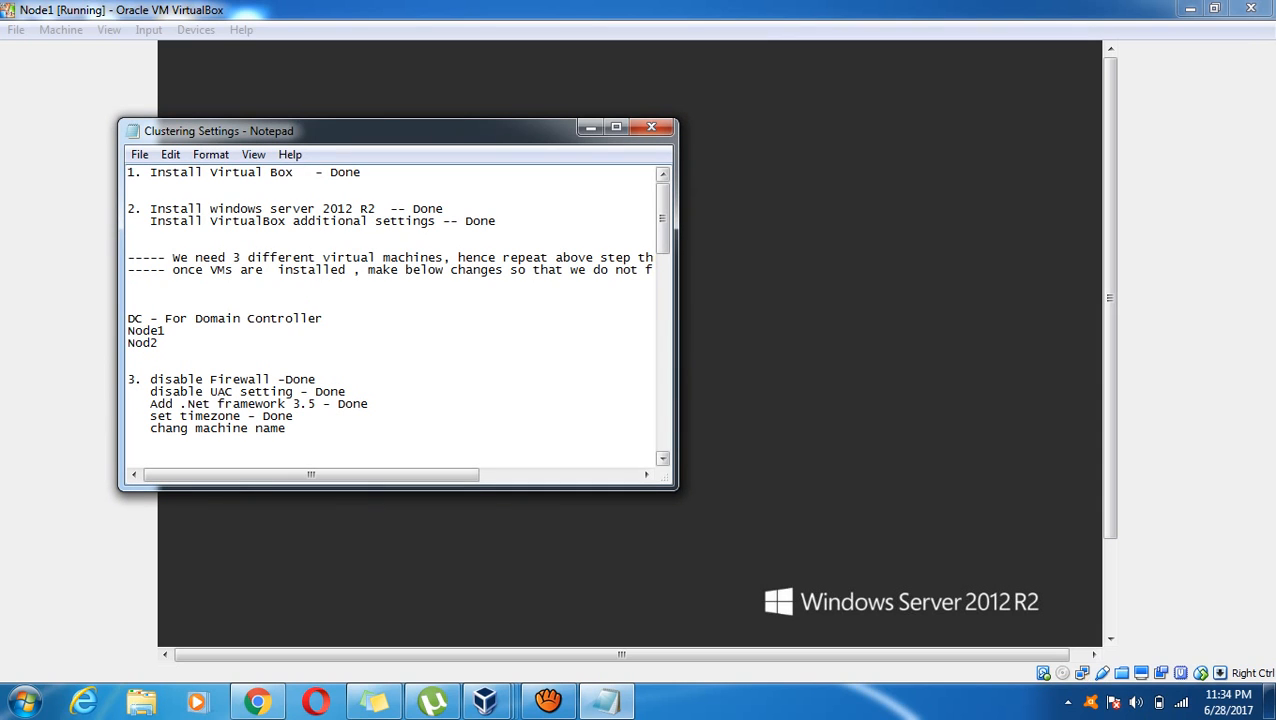
scroll(390, 315, down, 9)
click(616, 127)
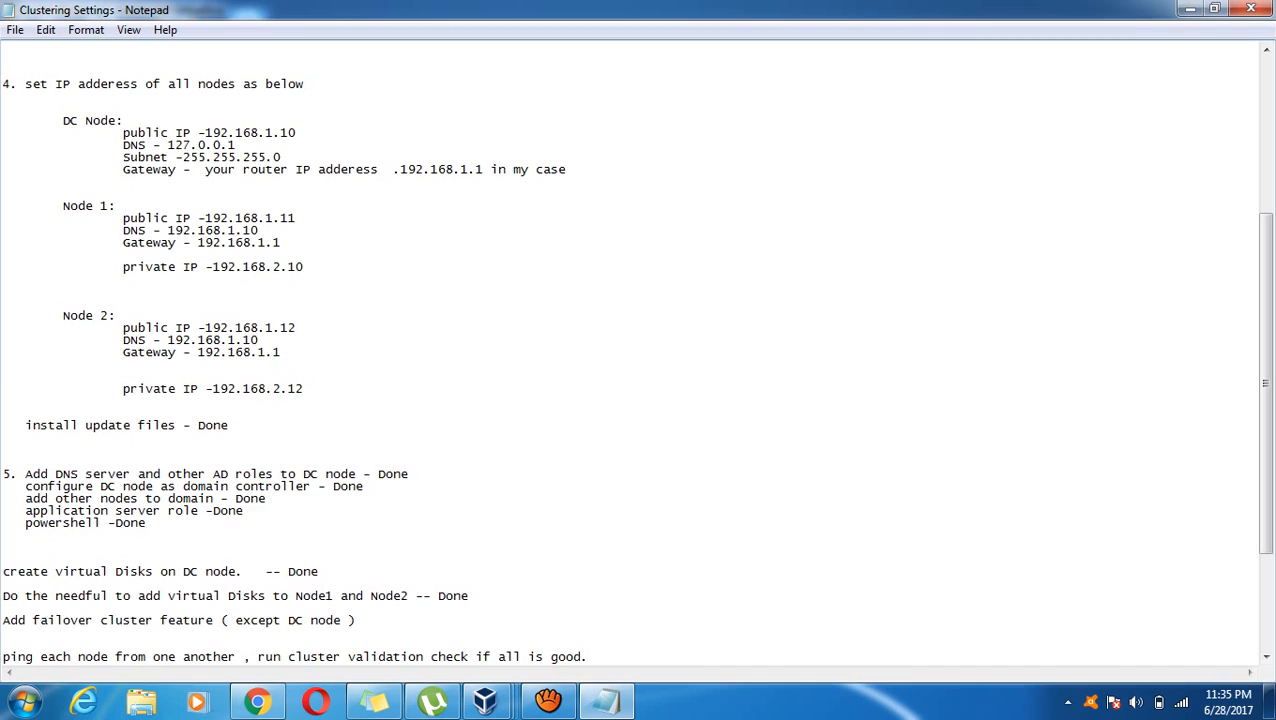
scroll(630, 350, down, 5)
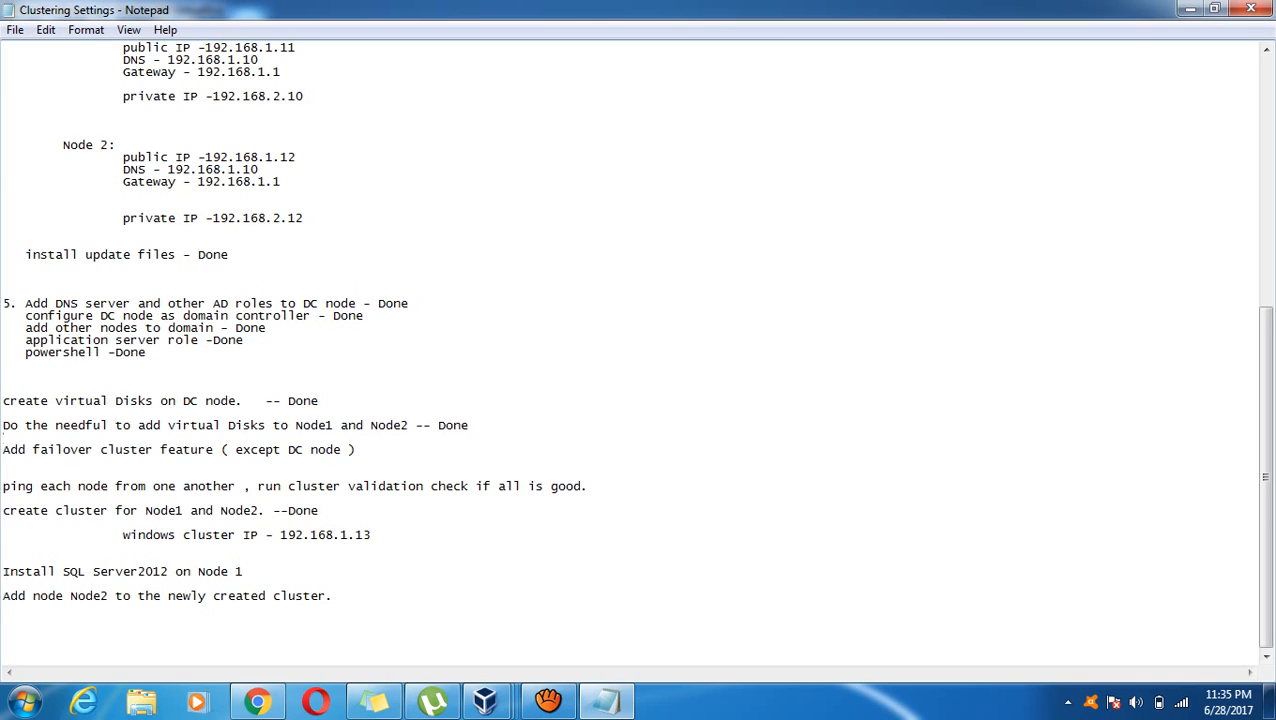
Add checklist lines 'Copy sql server setup to Virtual machines local disk' and 'remve virtual box guest additions using add\remove programs'
key(Return)
key(Return)
text(C)
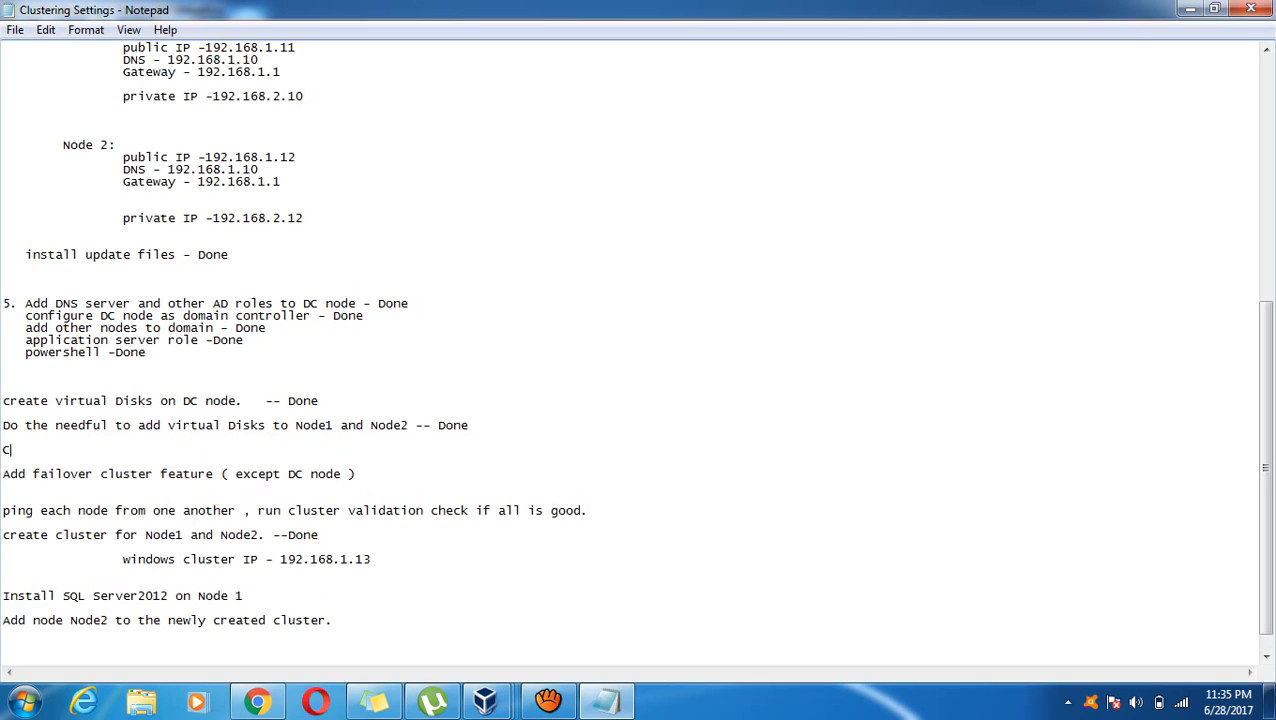
text(opy sql server setup)
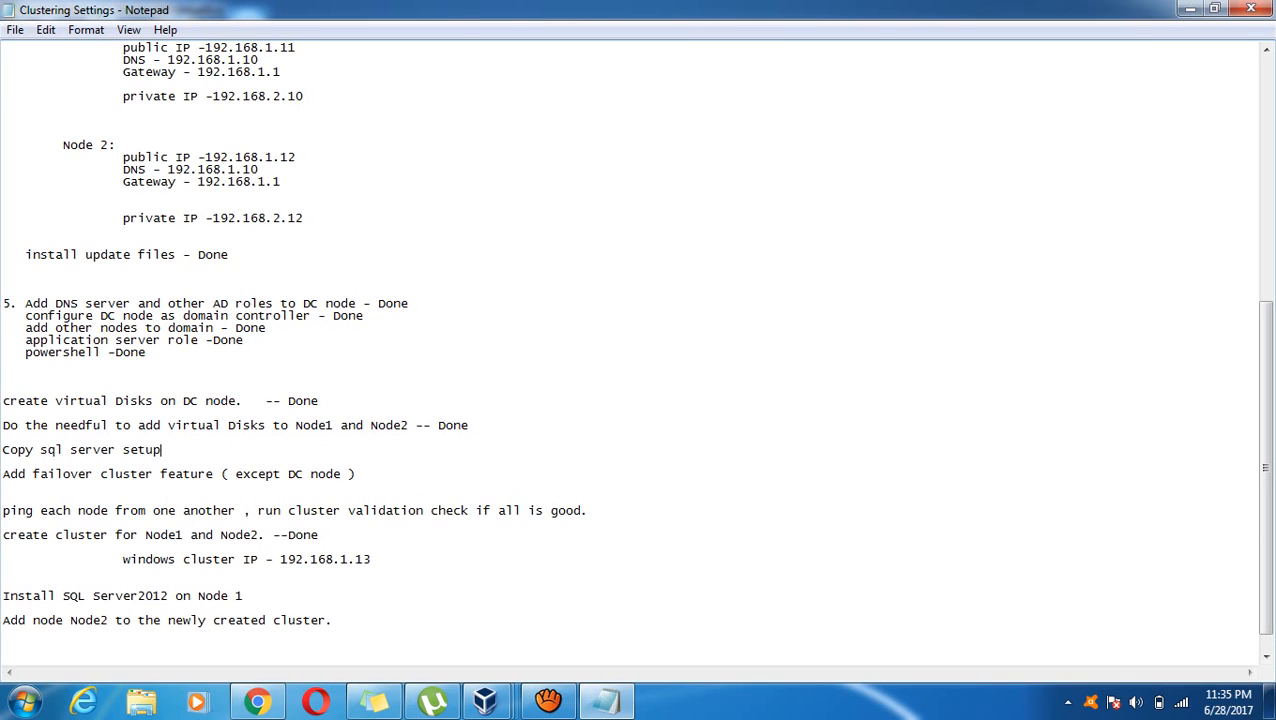
text( to Virtual machines l)
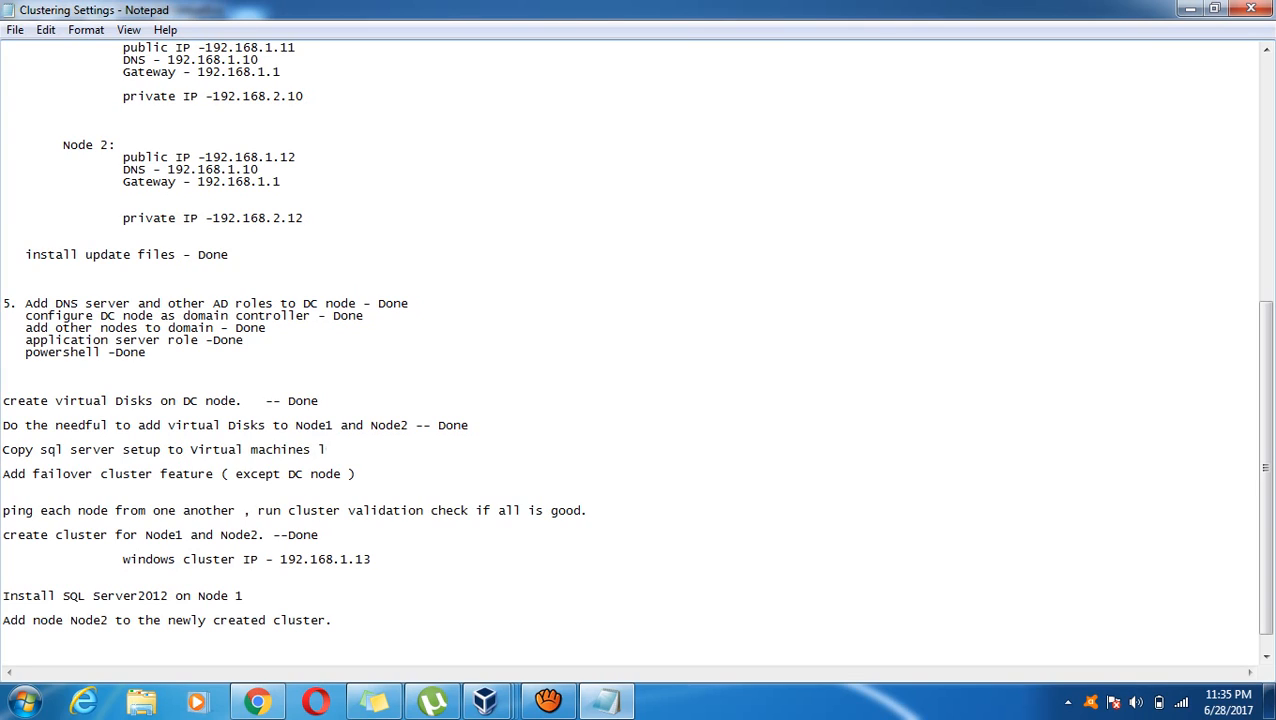
text(ocal disk)
key(Return)
text(rem)
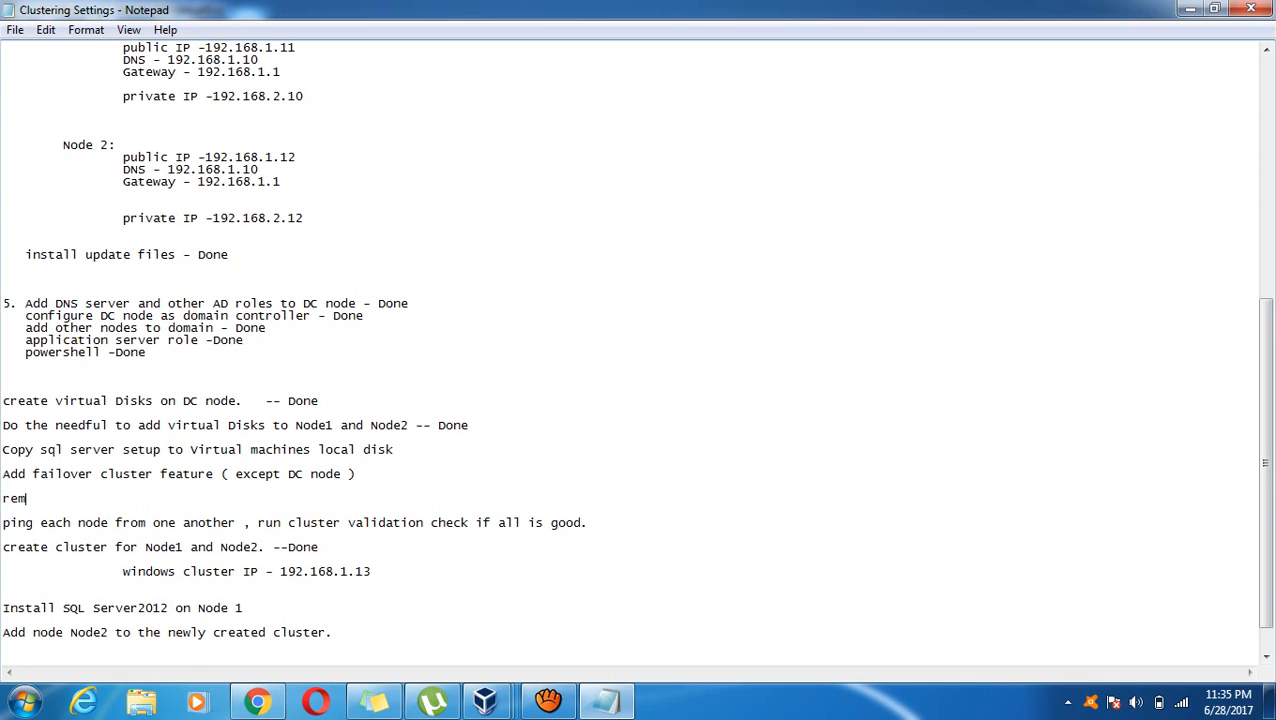
text(ve virtual b)
text(ox guest add)
text(it)
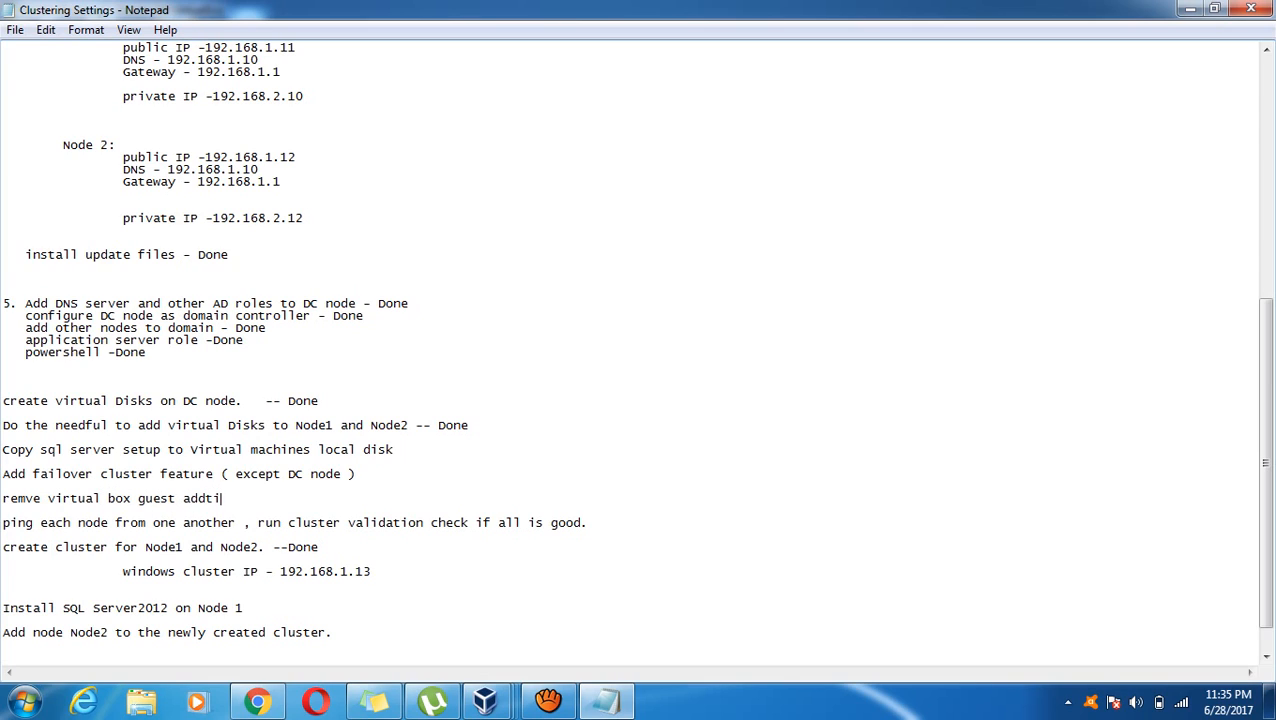
key(BackSpace)
key(BackSpace)
text(itoins)
key(BackSpace)
key(BackSpace)
key(BackSpace)
key(BackSpace)
key(BackSpace)
key(BackSpace)
text(tions from program f)
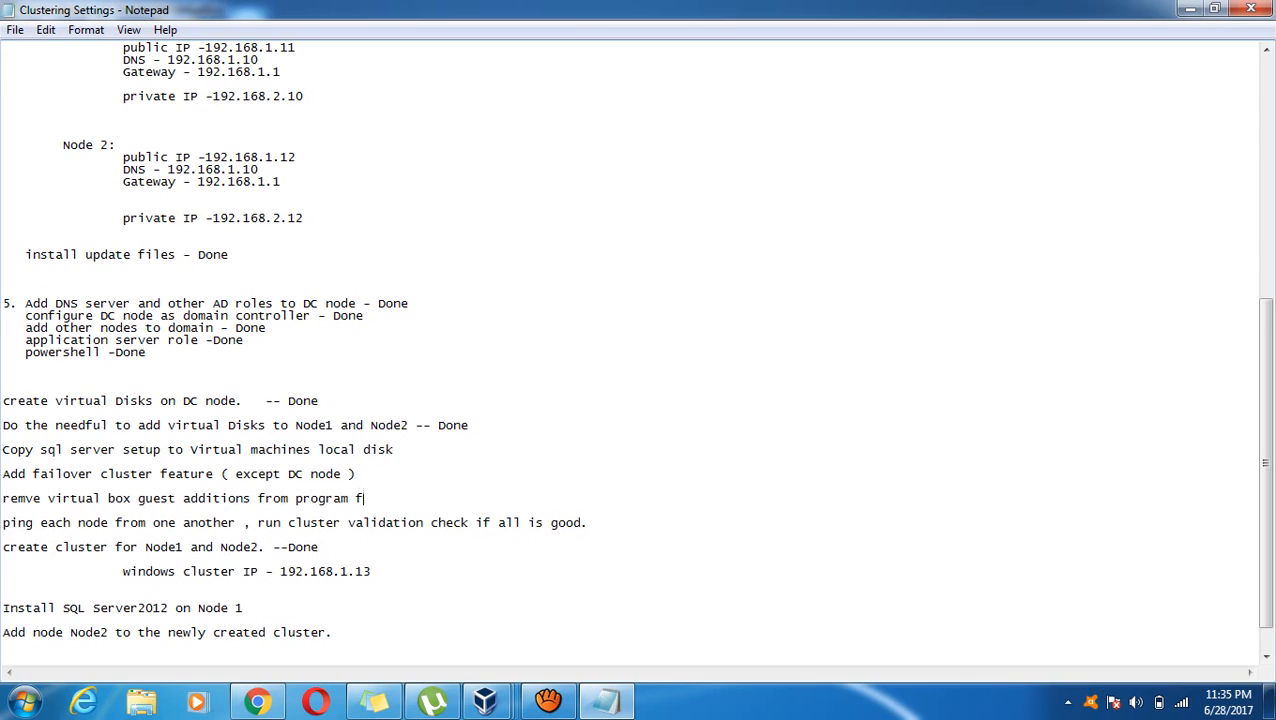
key(BackSpace)
key(BackSpace)
key(BackSpace)
key(BackSpace)
key(BackSpace)
key(BackSpace)
text(usin)
text(g addem)
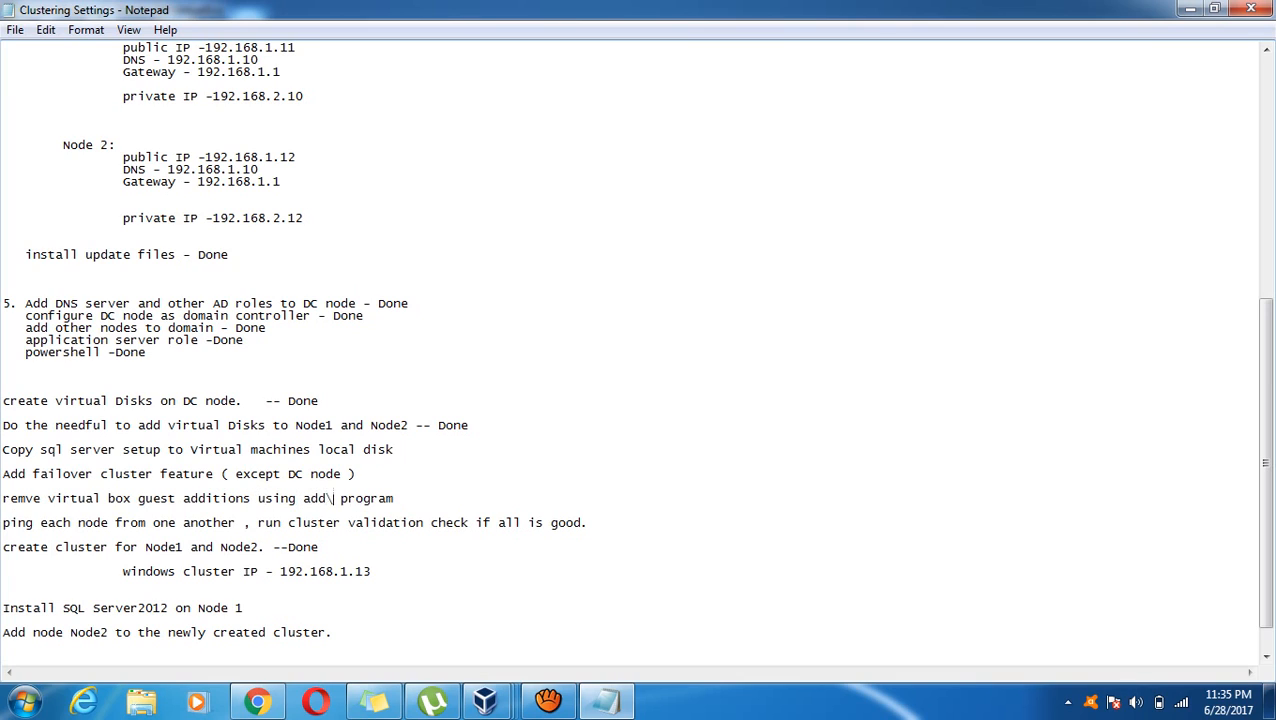
text(ove)
text(s)
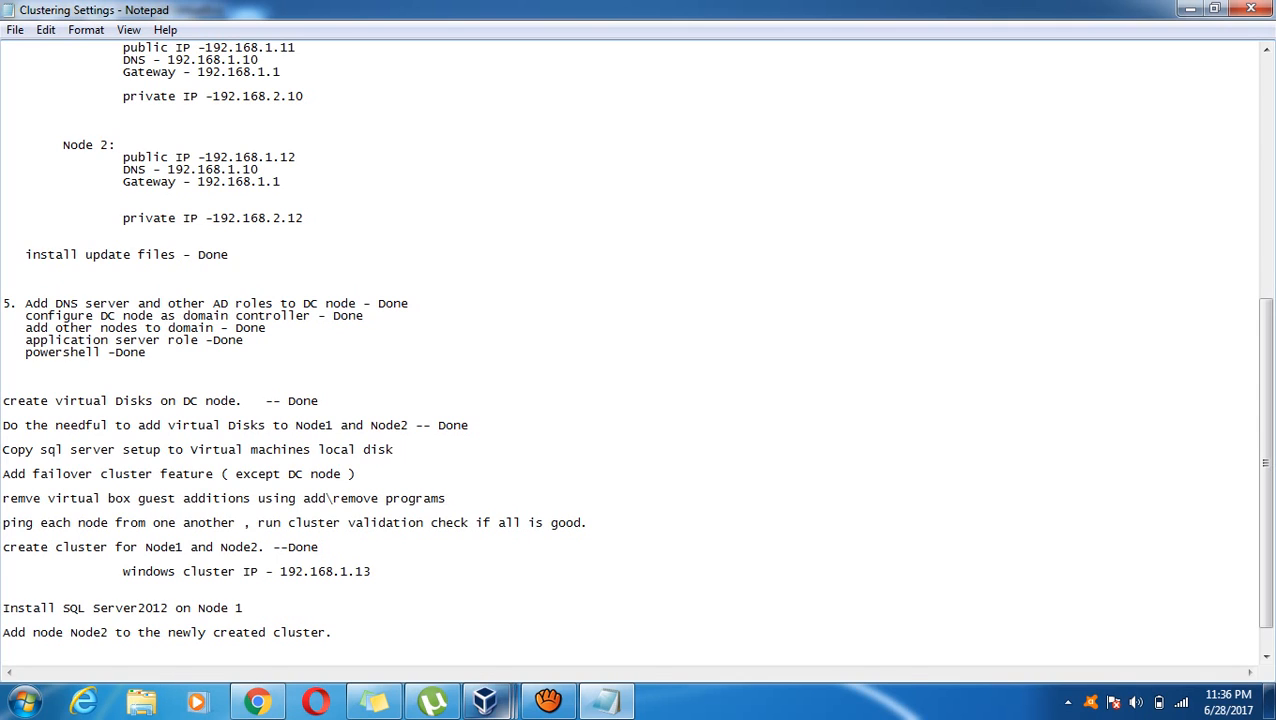
On Node1, open the SQL Server 2012 Enterprise folder on Local Disk (C:)
mouse_move(485, 700)
click(565, 580)
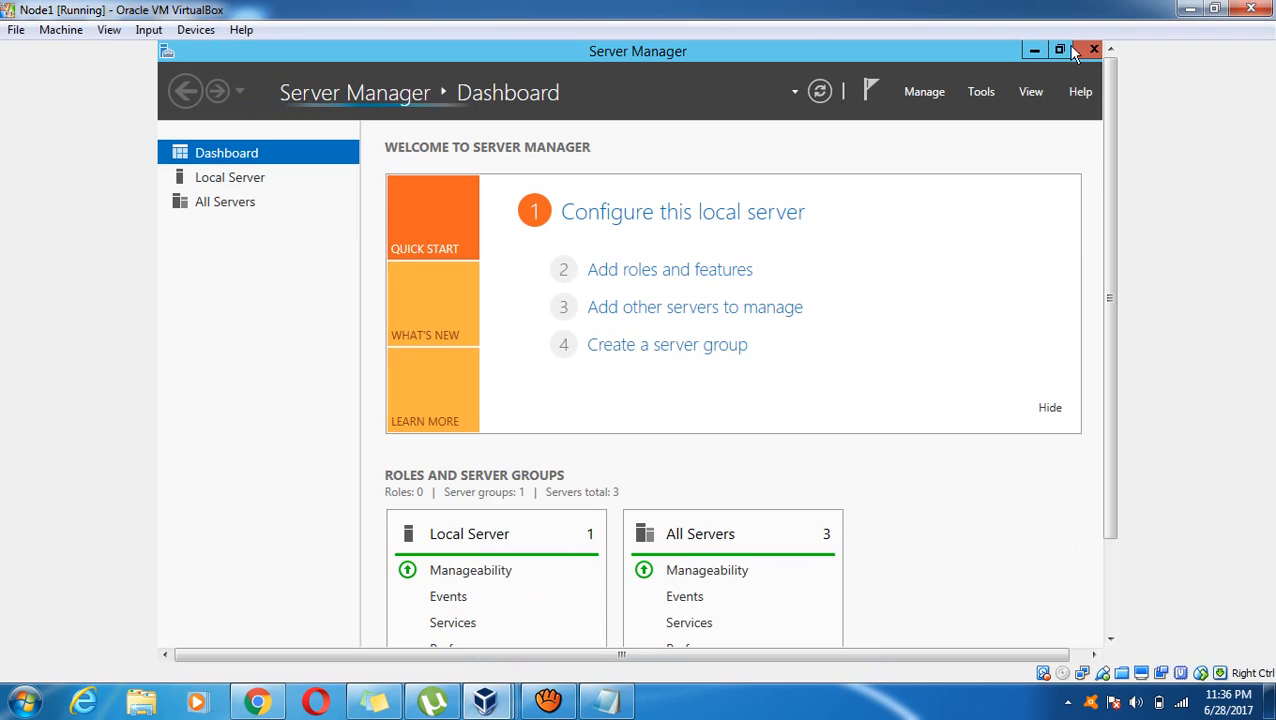
click(1034, 50)
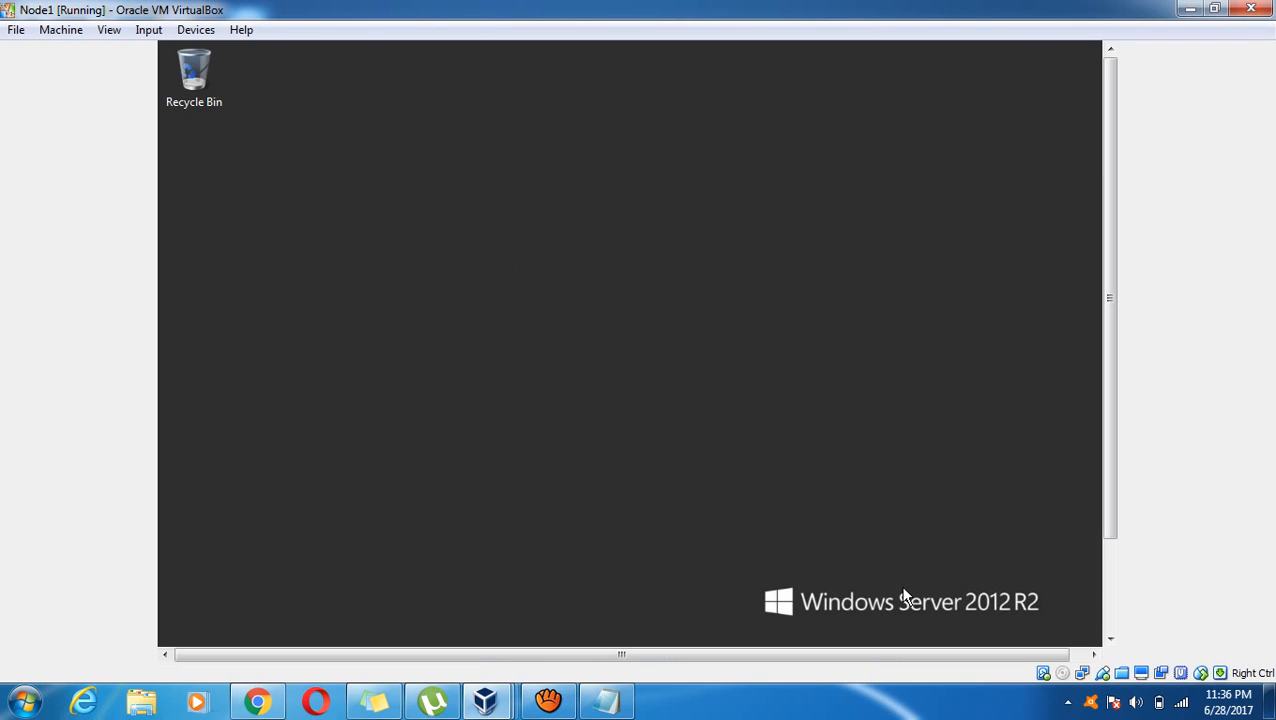
click(1110, 585)
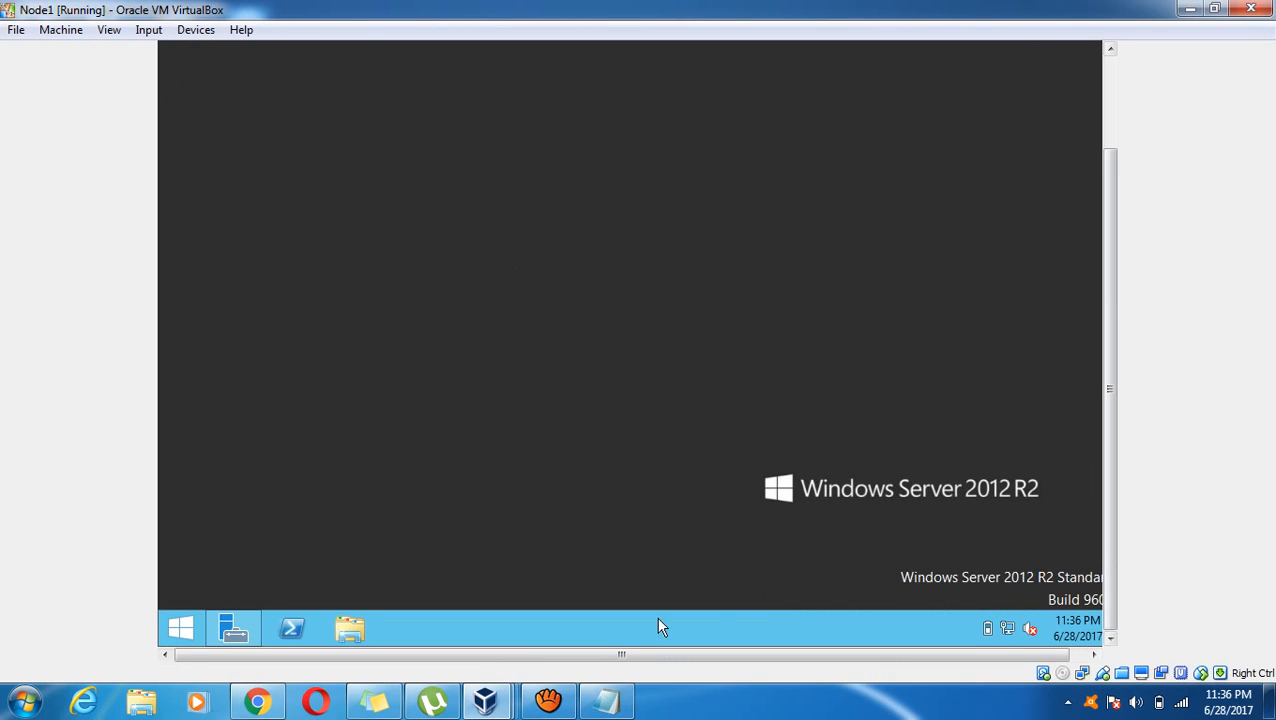
click(181, 628)
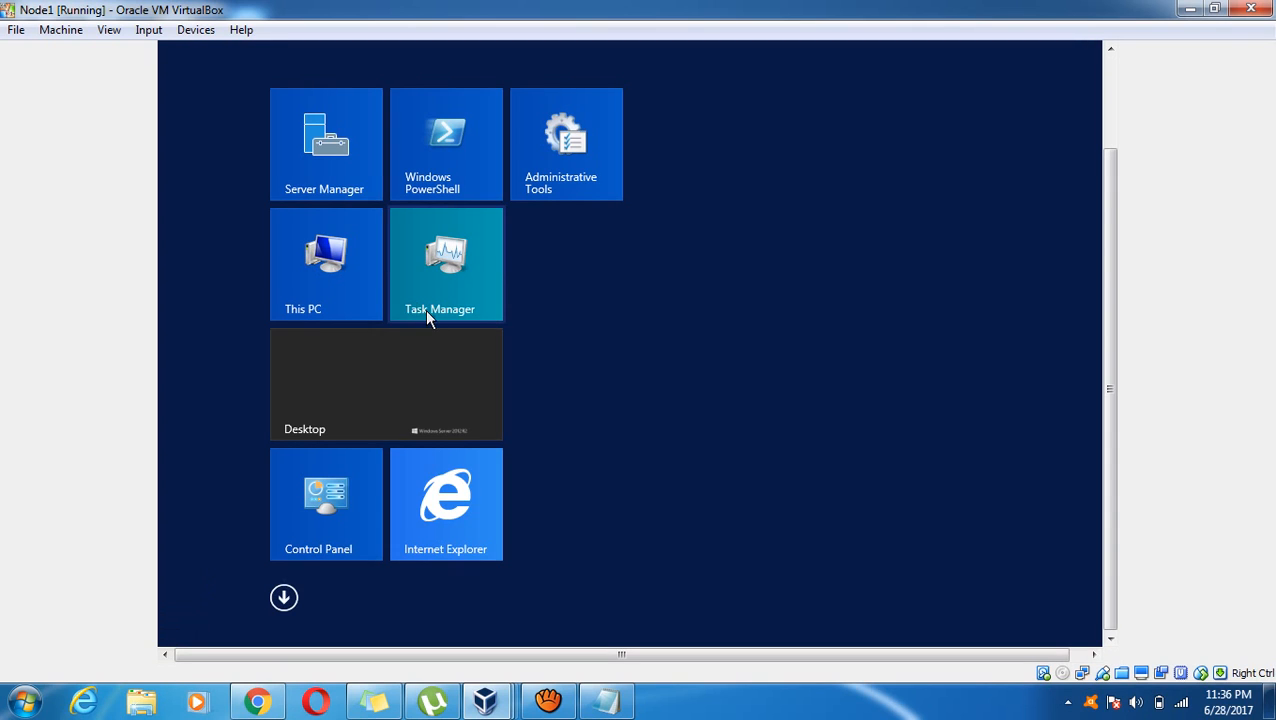
click(627, 314)
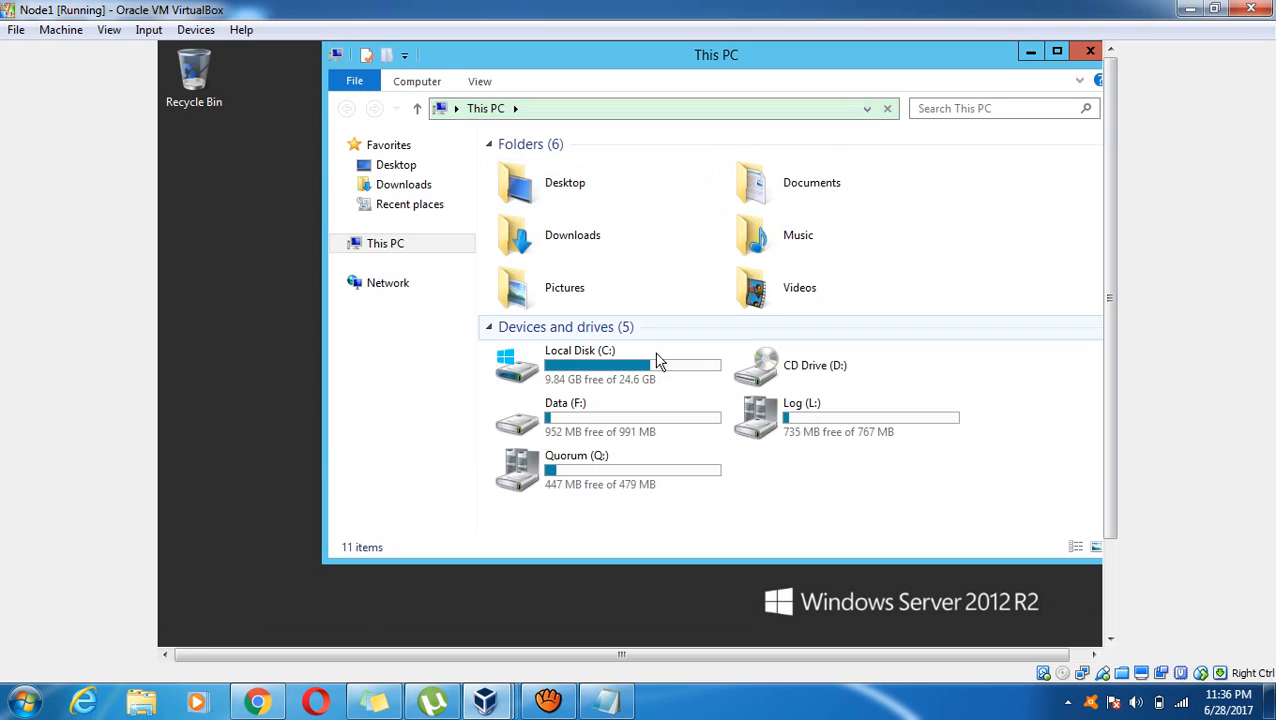
double_click(640, 370)
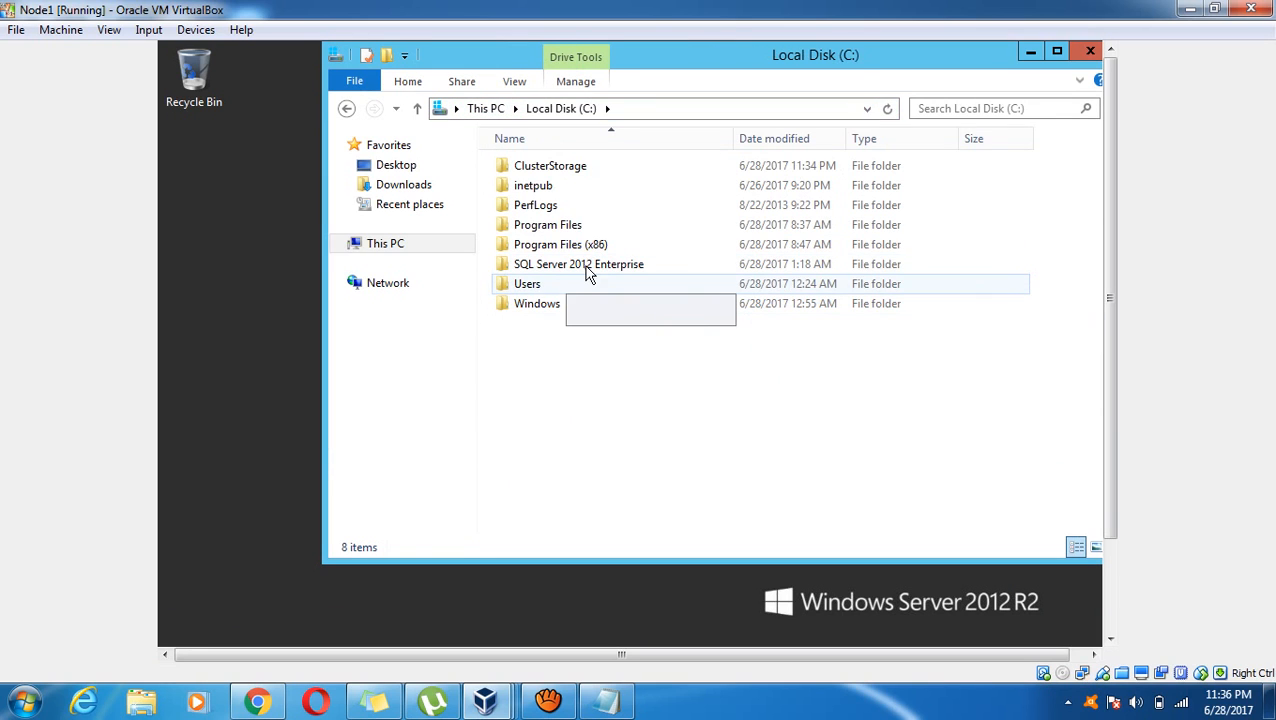
double_click(585, 266)
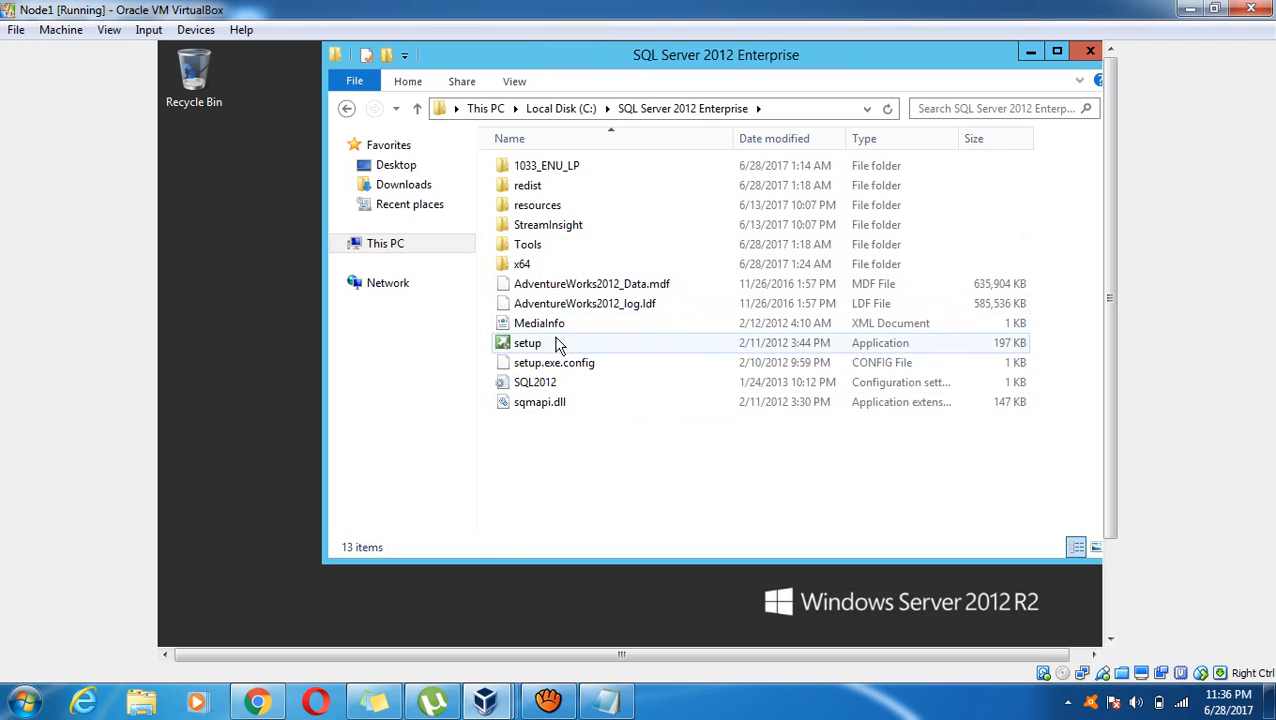
Run the SQL Server setup application as administrator
click(558, 343)
double_click(556, 339)
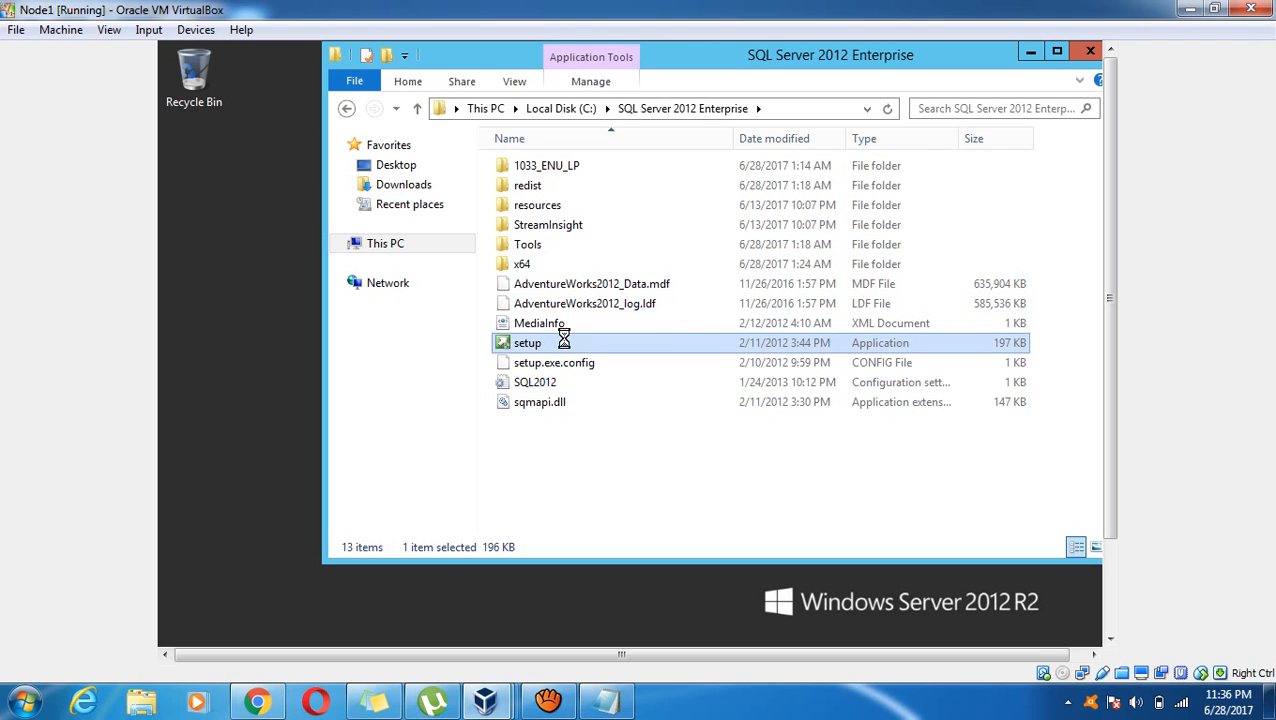
right_click(573, 347)
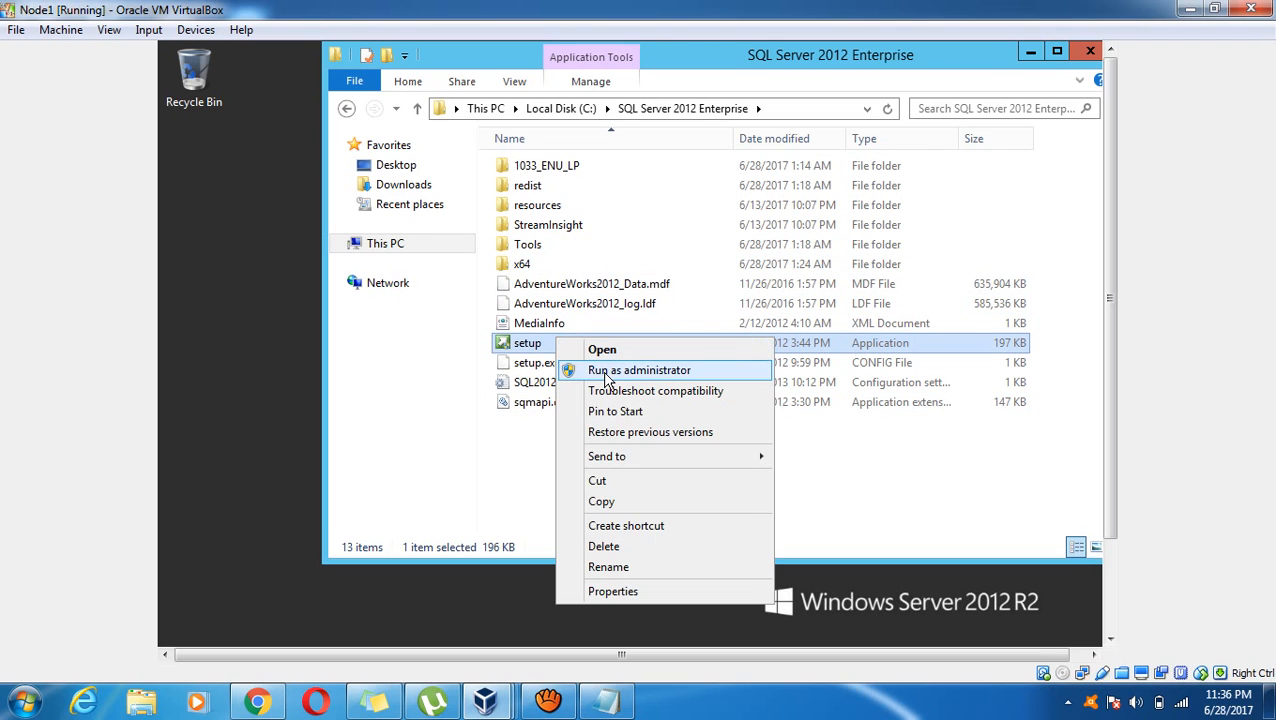
click(606, 381)
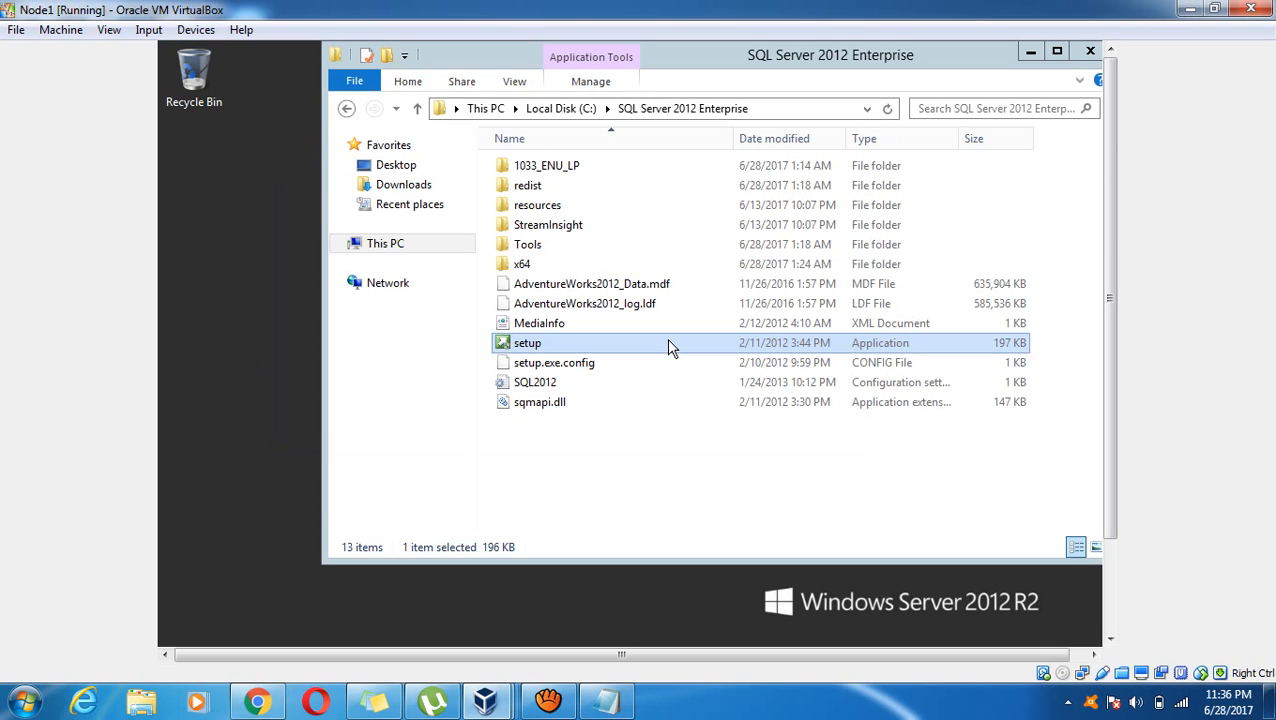
Maximize the Installation Center and choose New SQL Server failover cluster installation
click(548, 700)
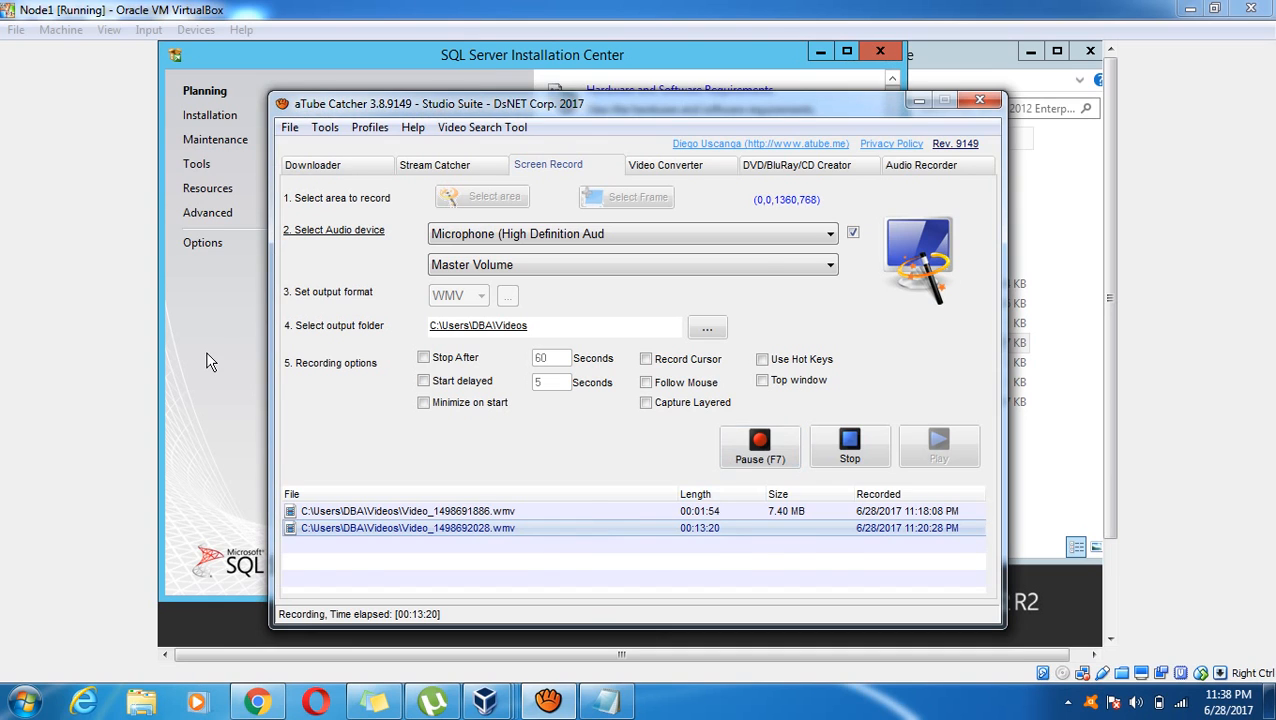
click(241, 383)
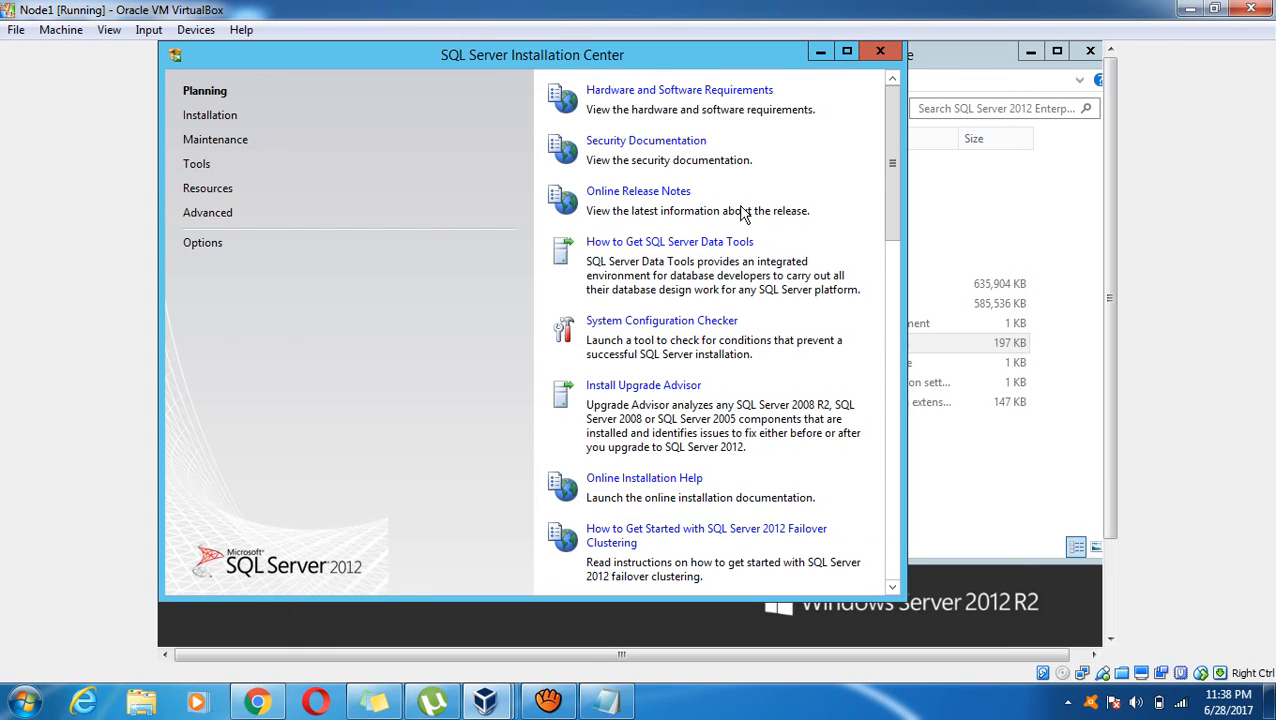
click(846, 52)
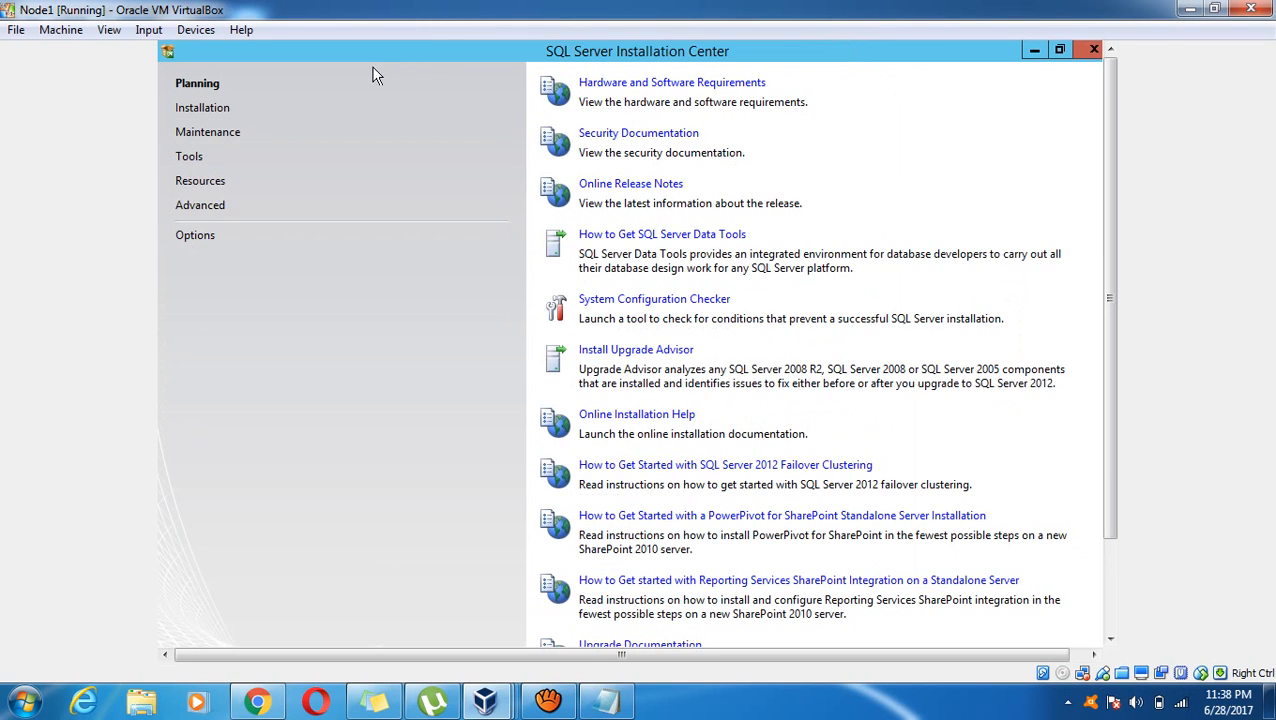
click(212, 110)
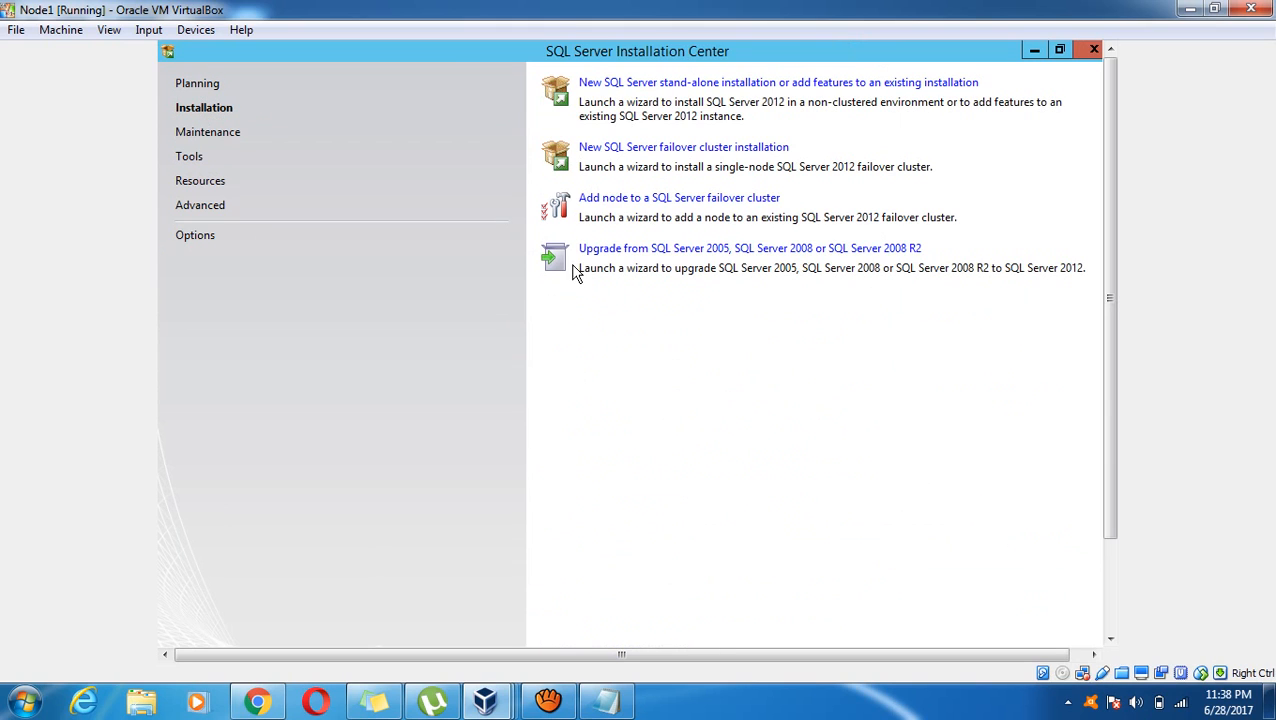
click(677, 148)
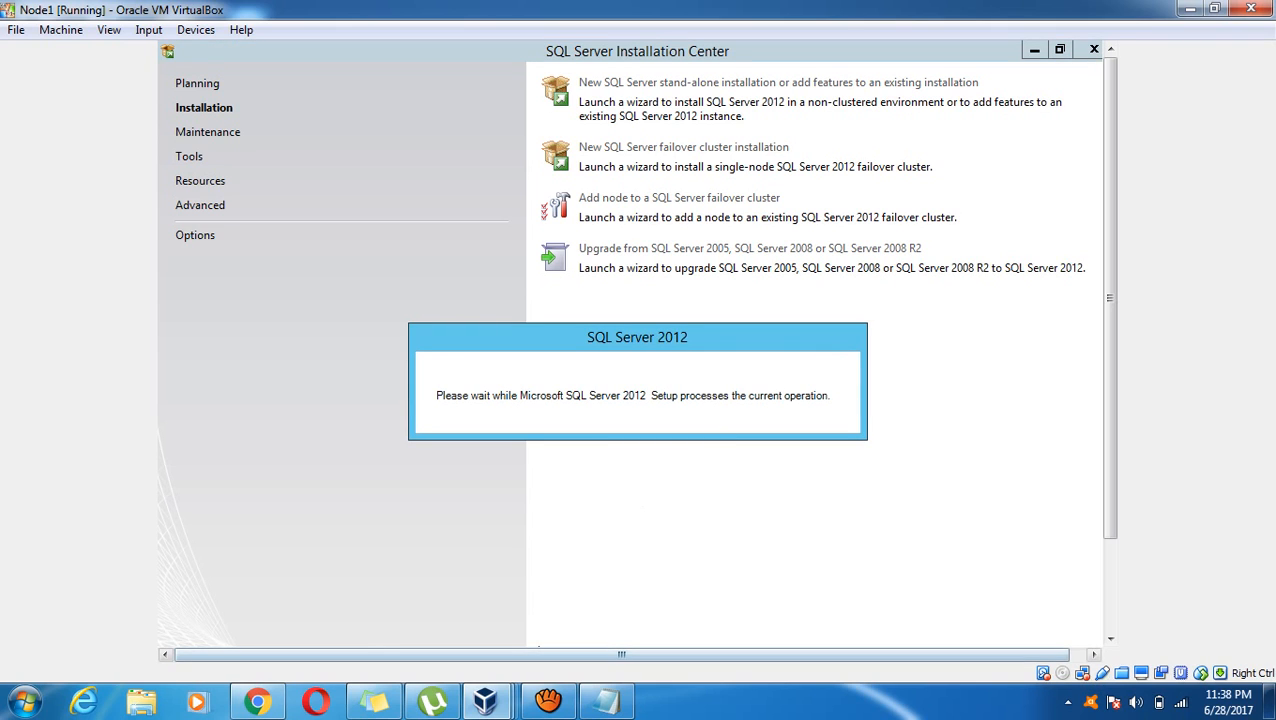
Bring up the Setup Support Rules results and accept all 8 passed rules
click(548, 702)
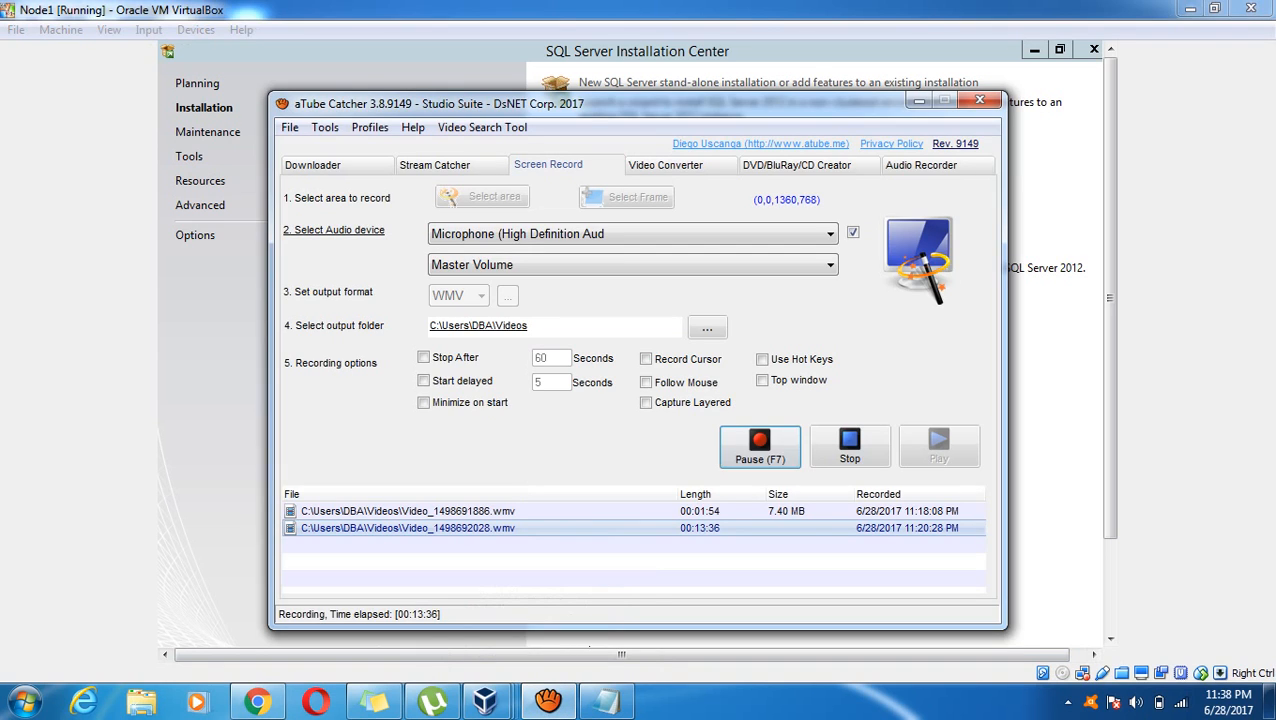
click(760, 449)
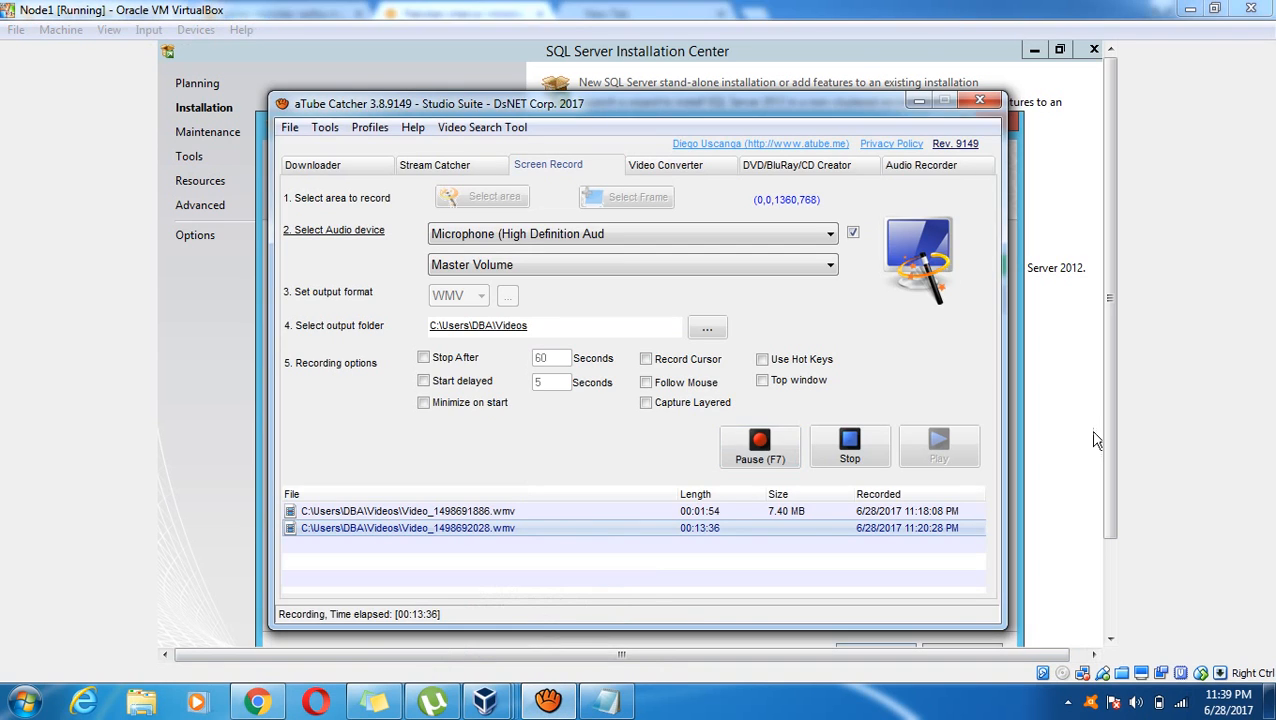
click(1094, 440)
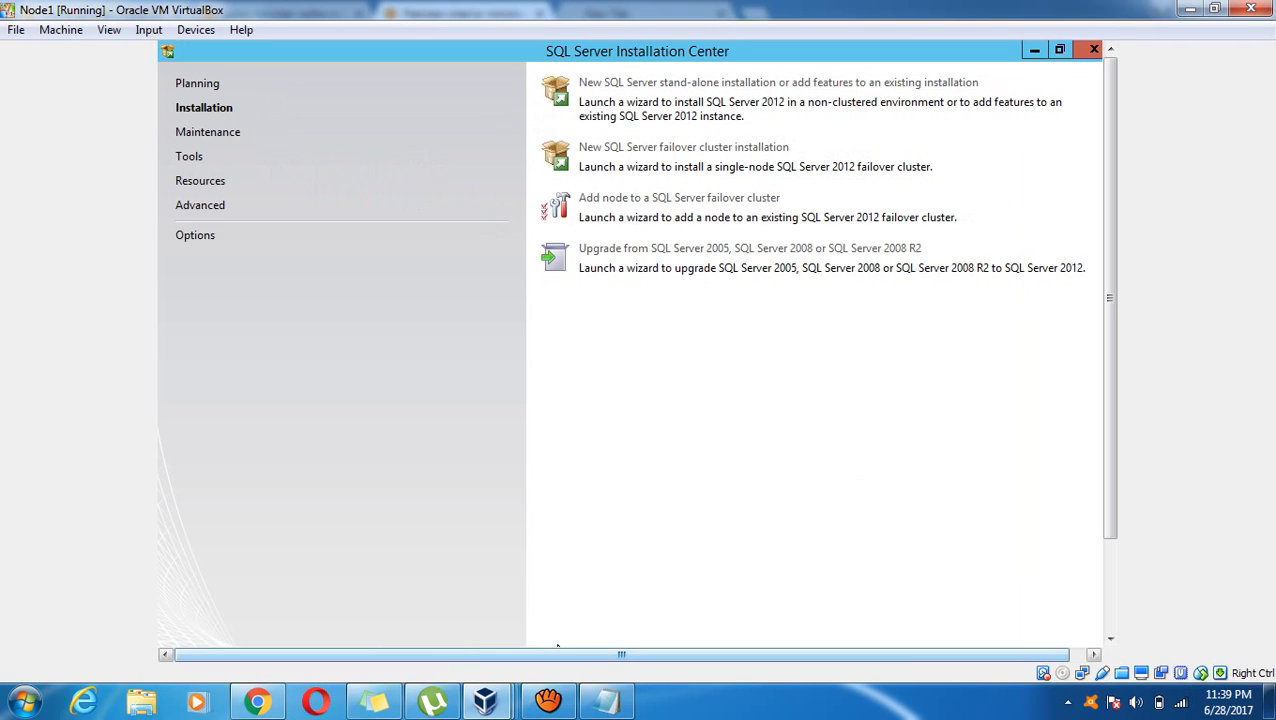
click(1108, 609)
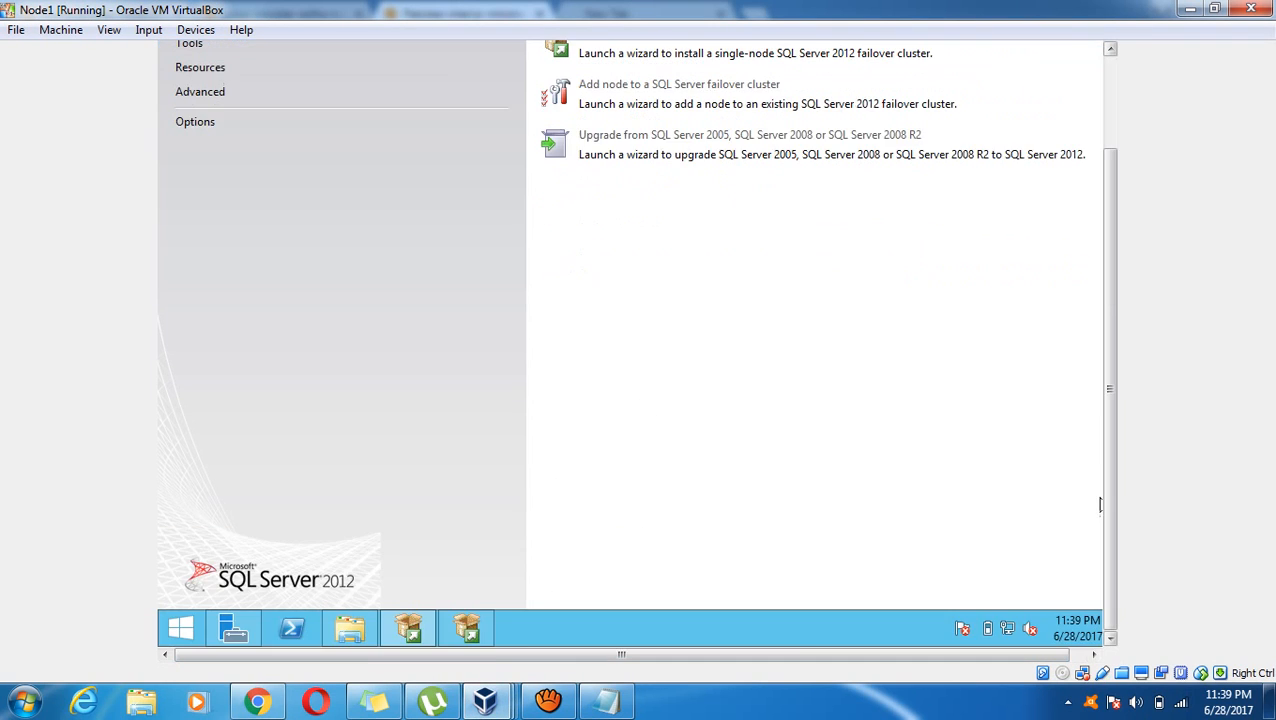
click(450, 637)
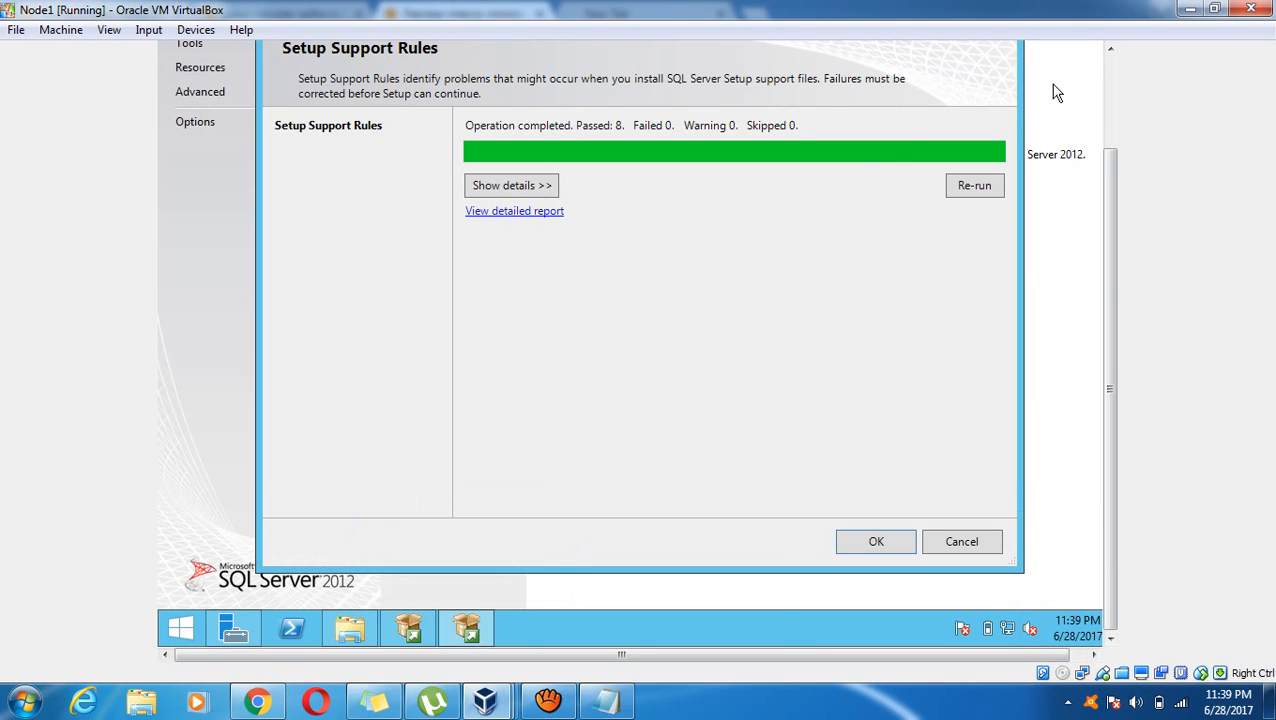
click(874, 549)
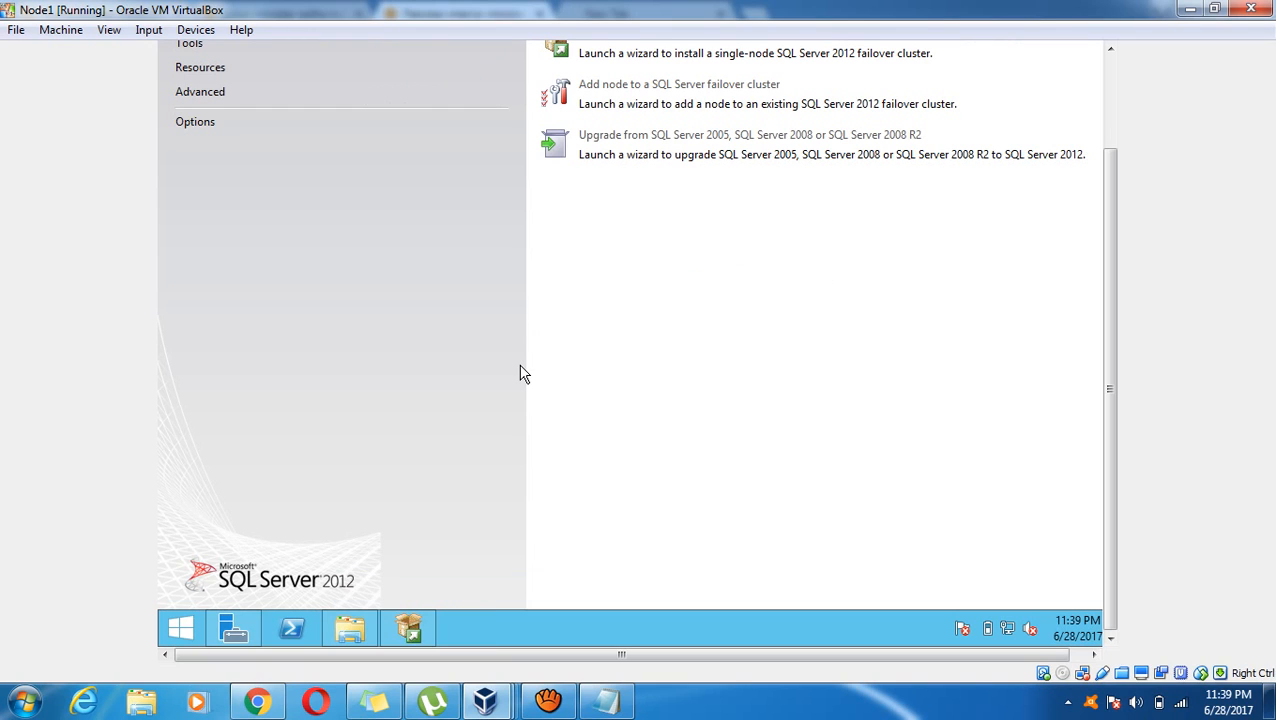
Minimize the Installation Center and the folder window to reveal setup
click(1110, 107)
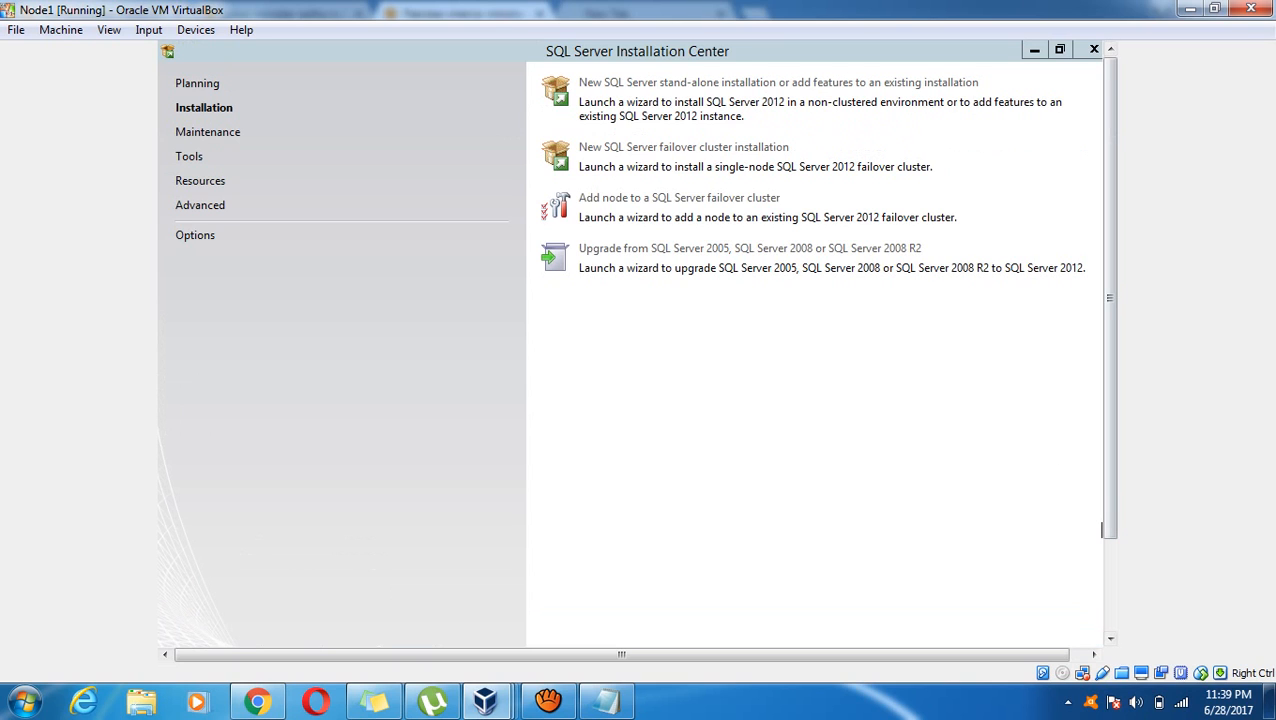
click(1037, 50)
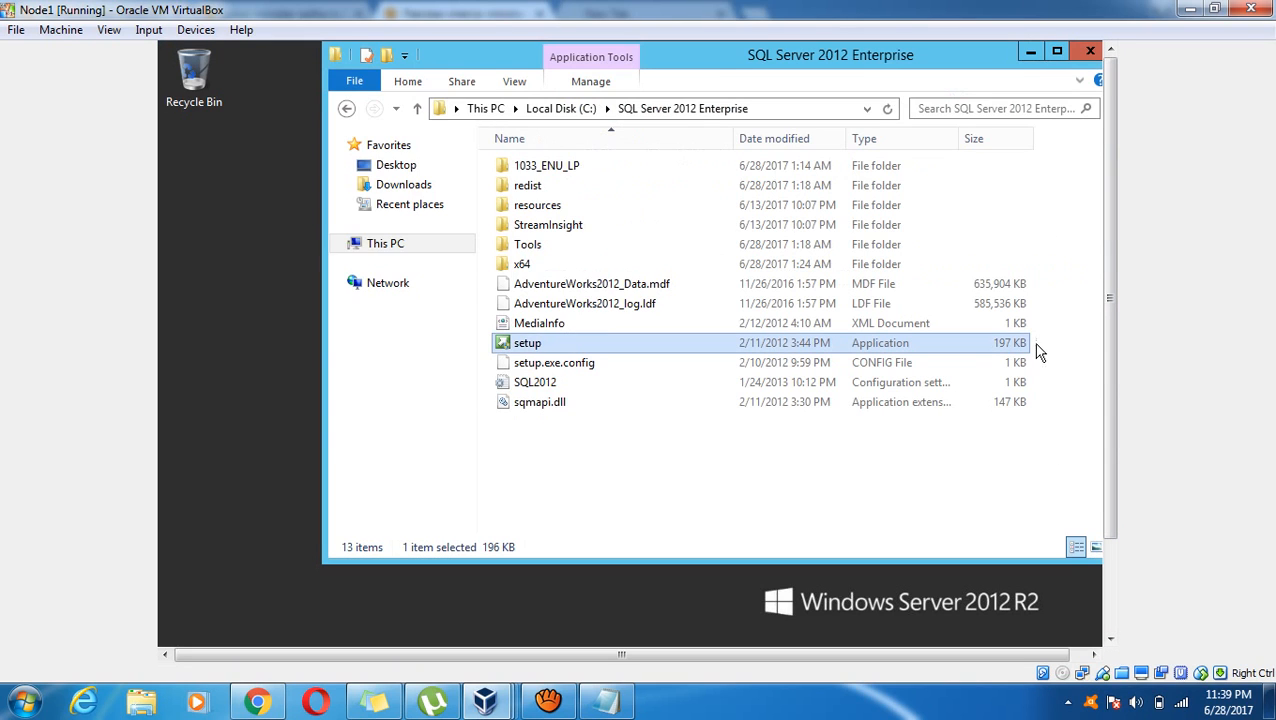
click(1031, 50)
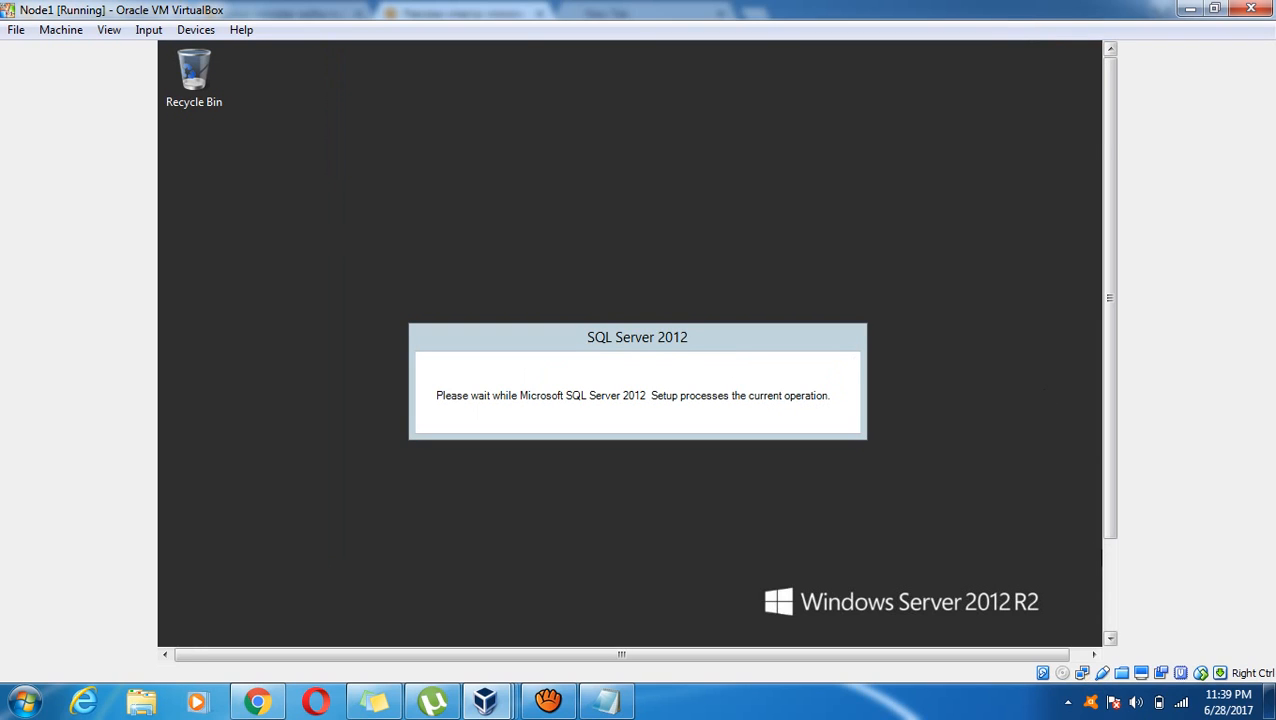
Leave Include SQL Server product updates unchecked and continue to install the setup files
scroll(1042, 393, down, 3)
drag(1110, 445, 1110, 419)
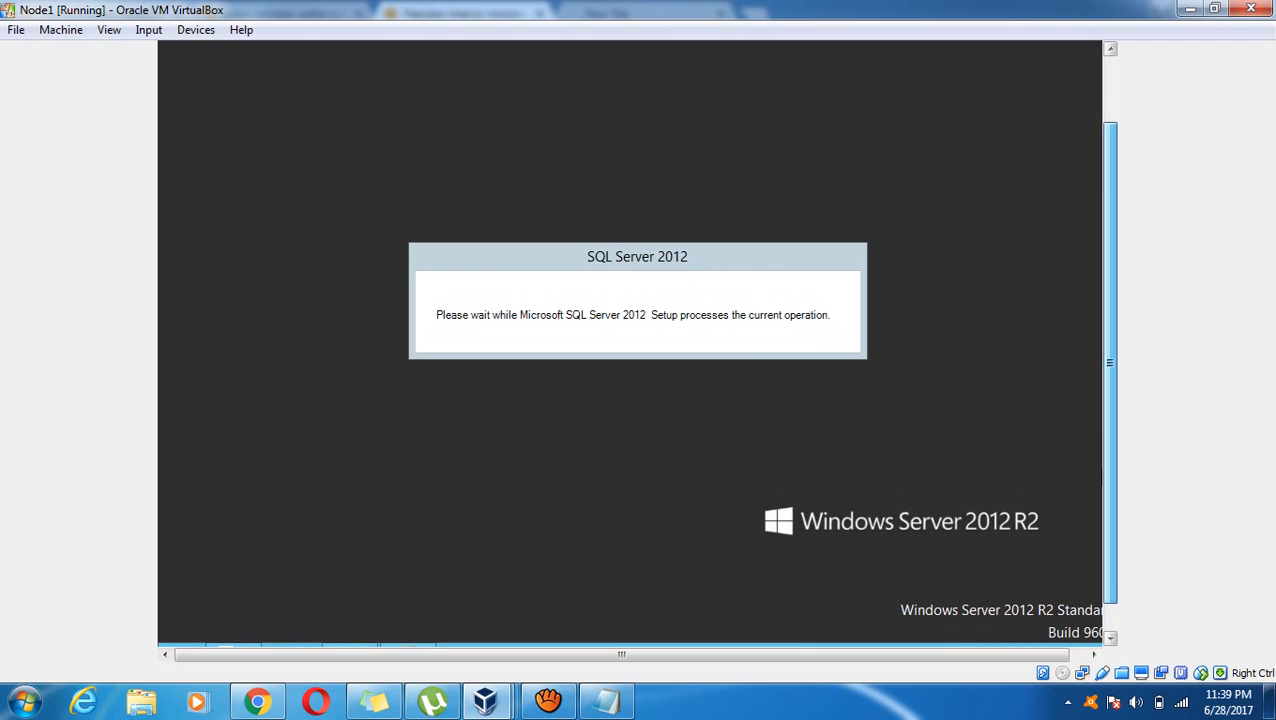
mouse_move(1110, 363)
mouse_down()
mouse_move(1110, 297)
mouse_move(1110, 388)
mouse_up()
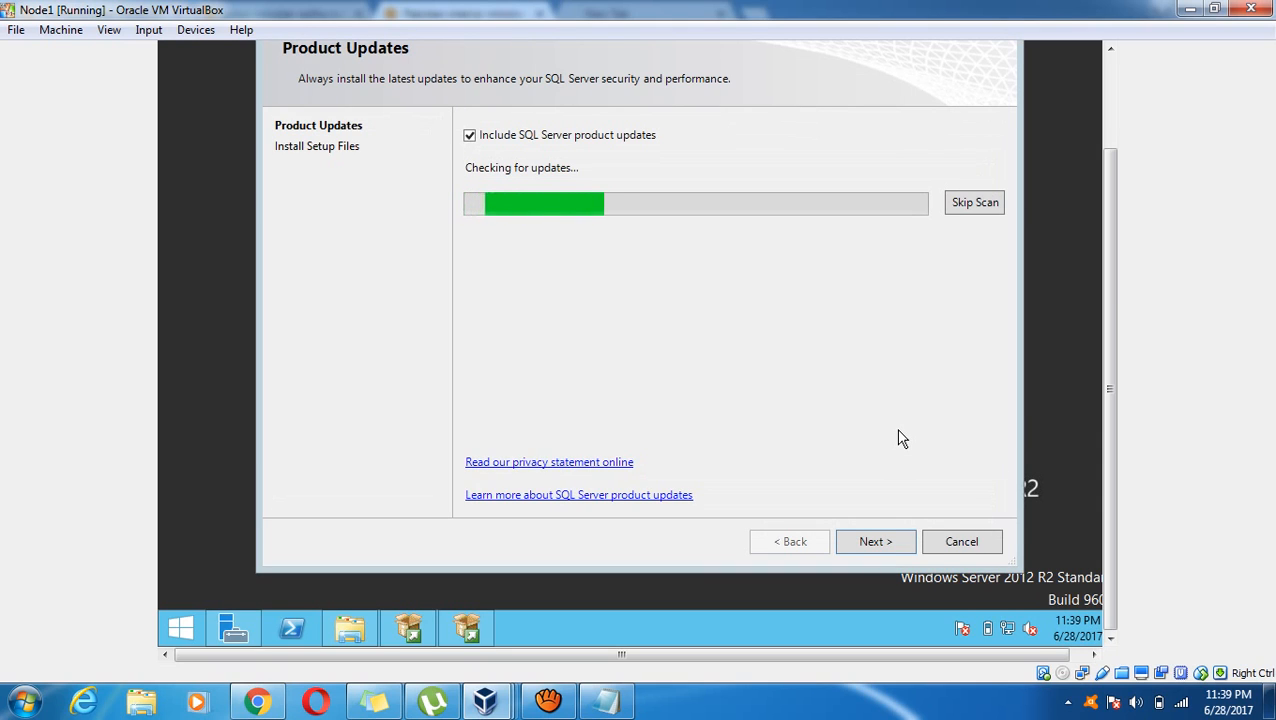
click(469, 137)
click(469, 137)
click(469, 137)
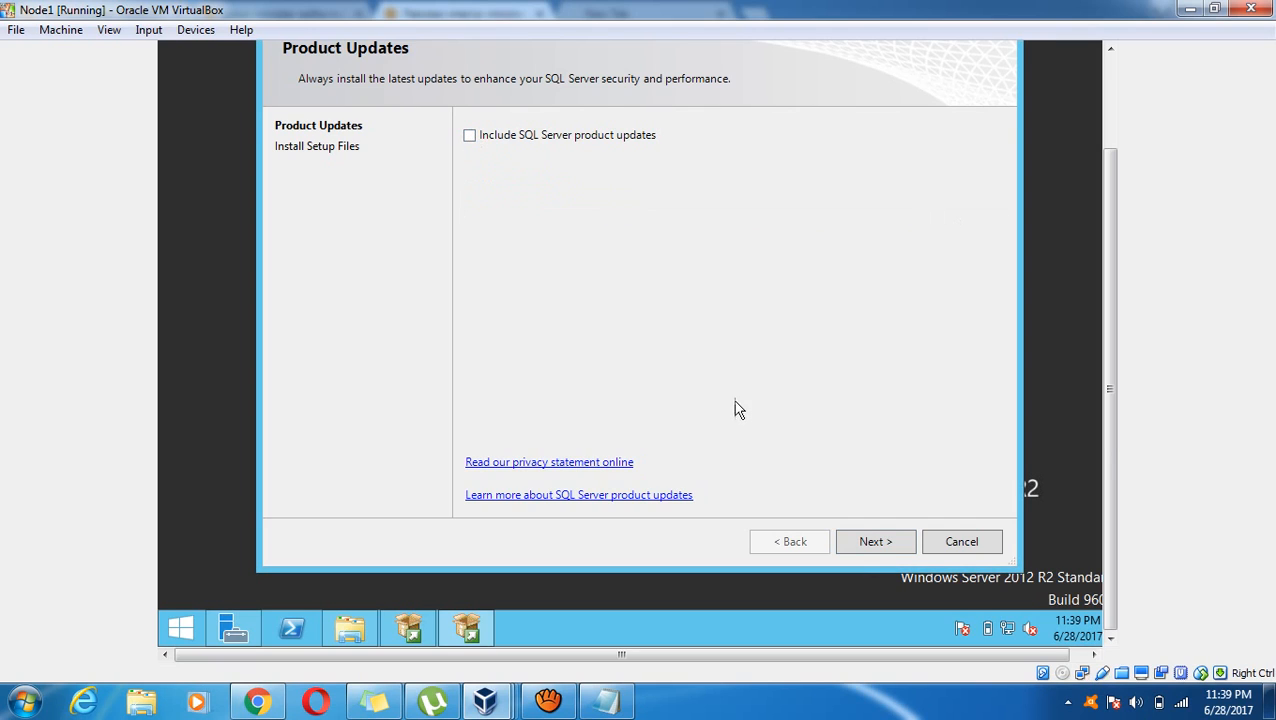
click(864, 543)
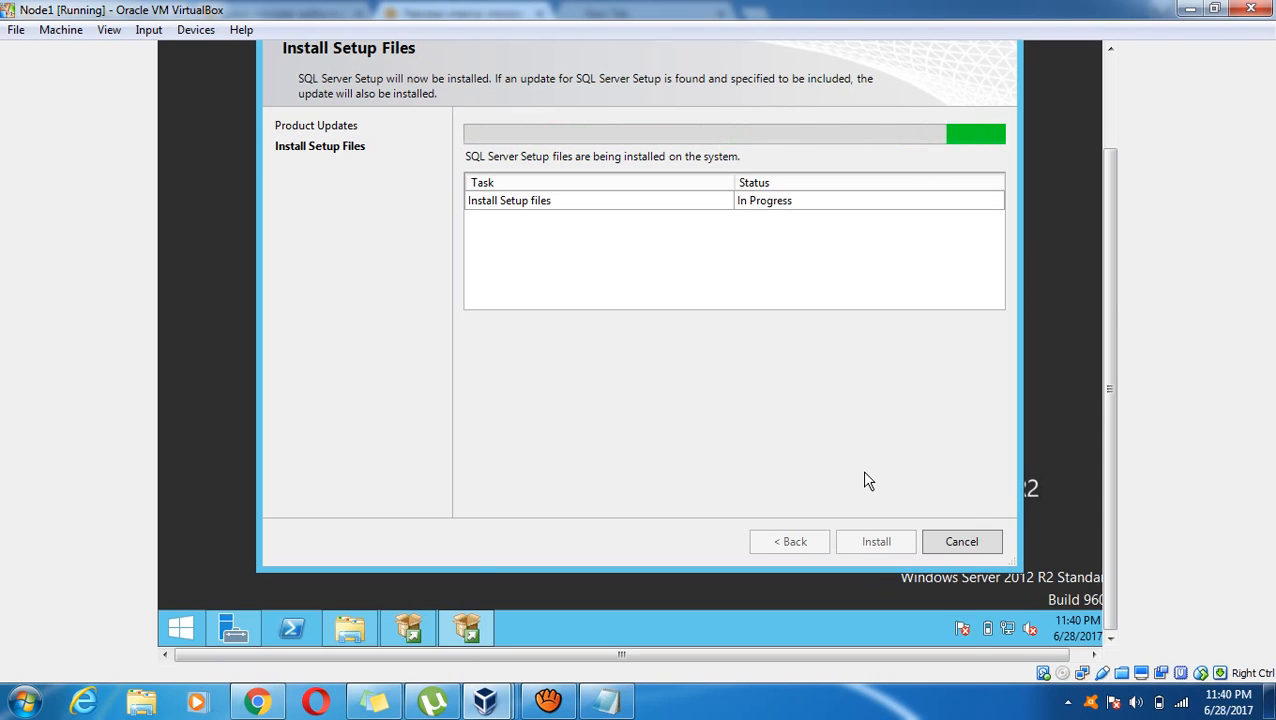
click(548, 700)
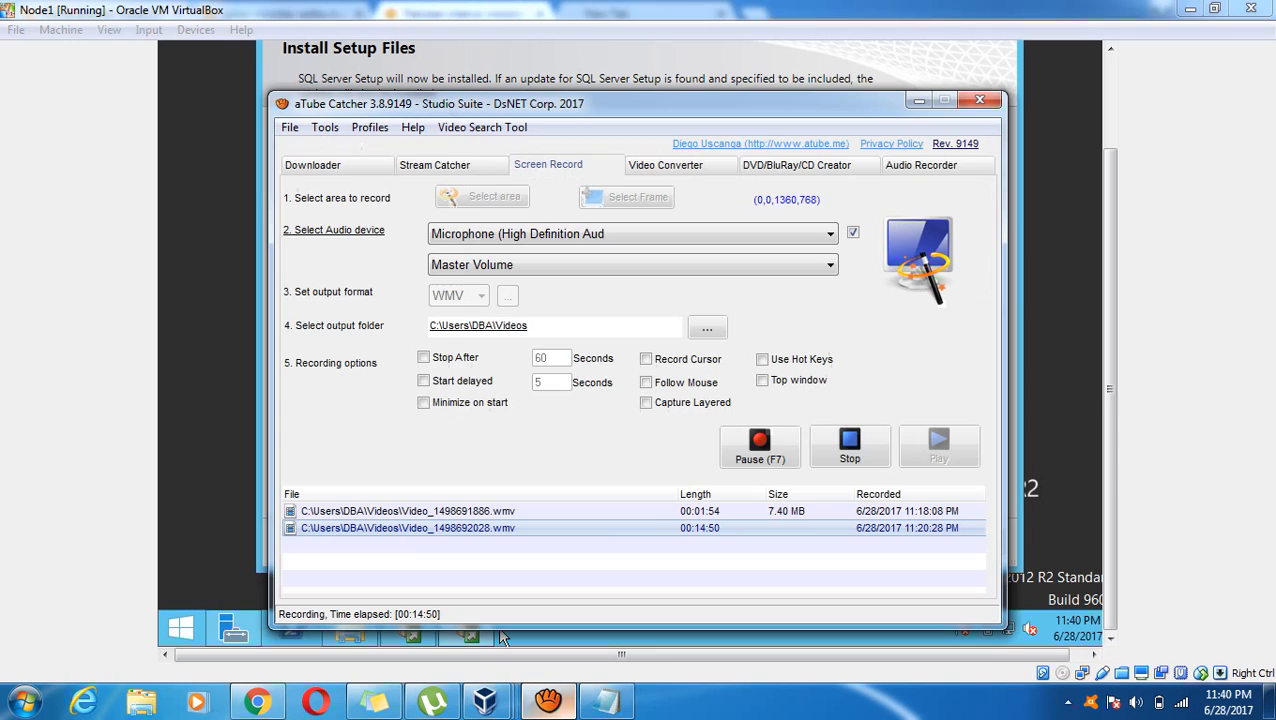
Close the Slide 3 news tab in Chrome and minimize the browser
click(868, 57)
mouse_move(456, 640)
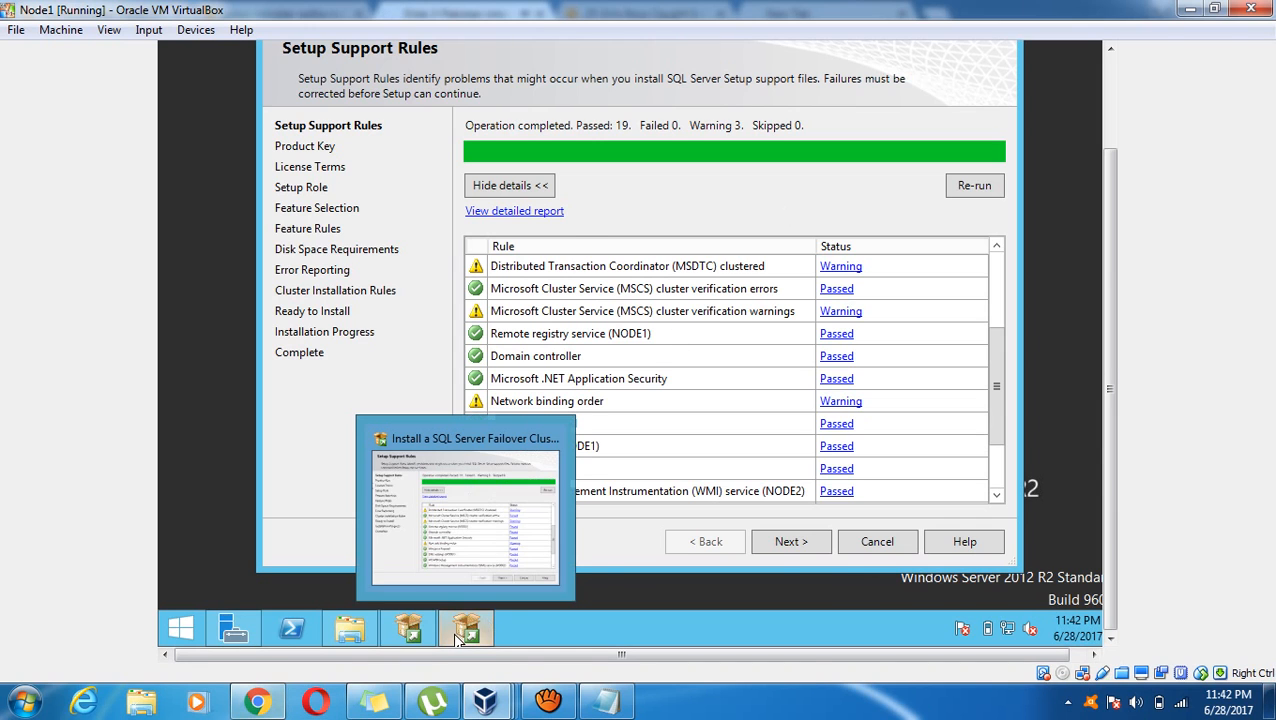
click(257, 701)
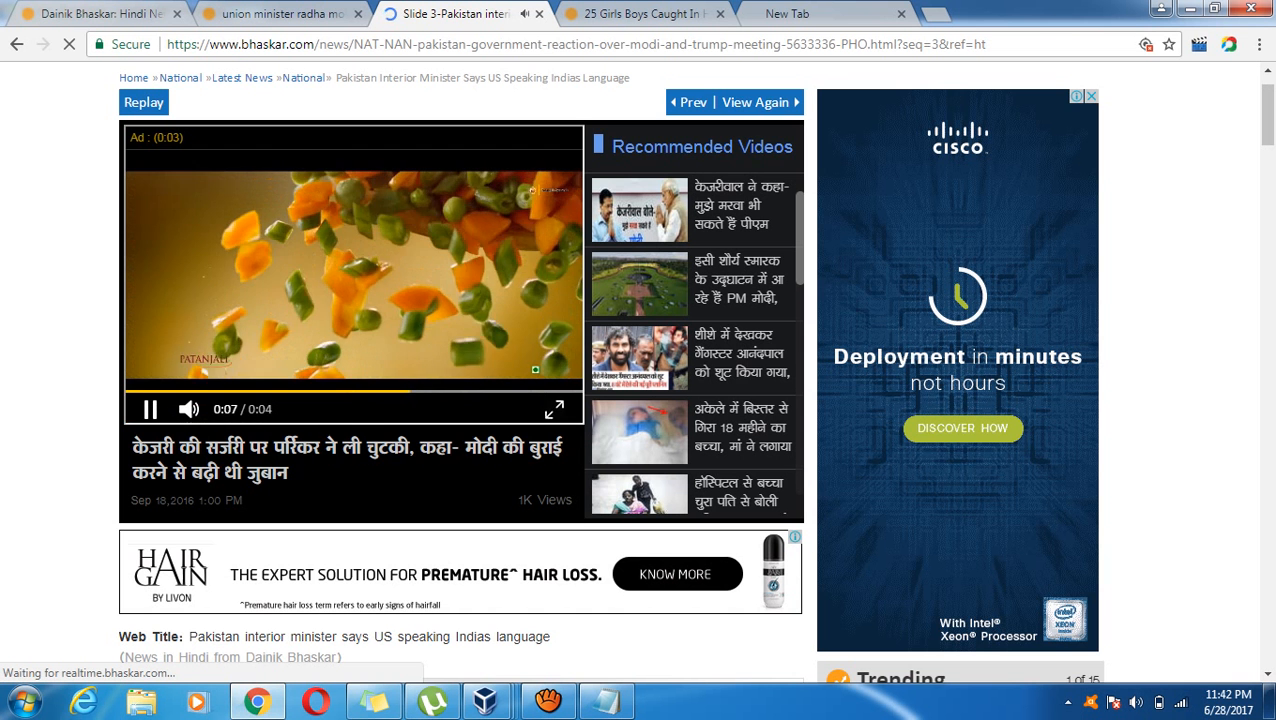
click(354, 275)
click(539, 14)
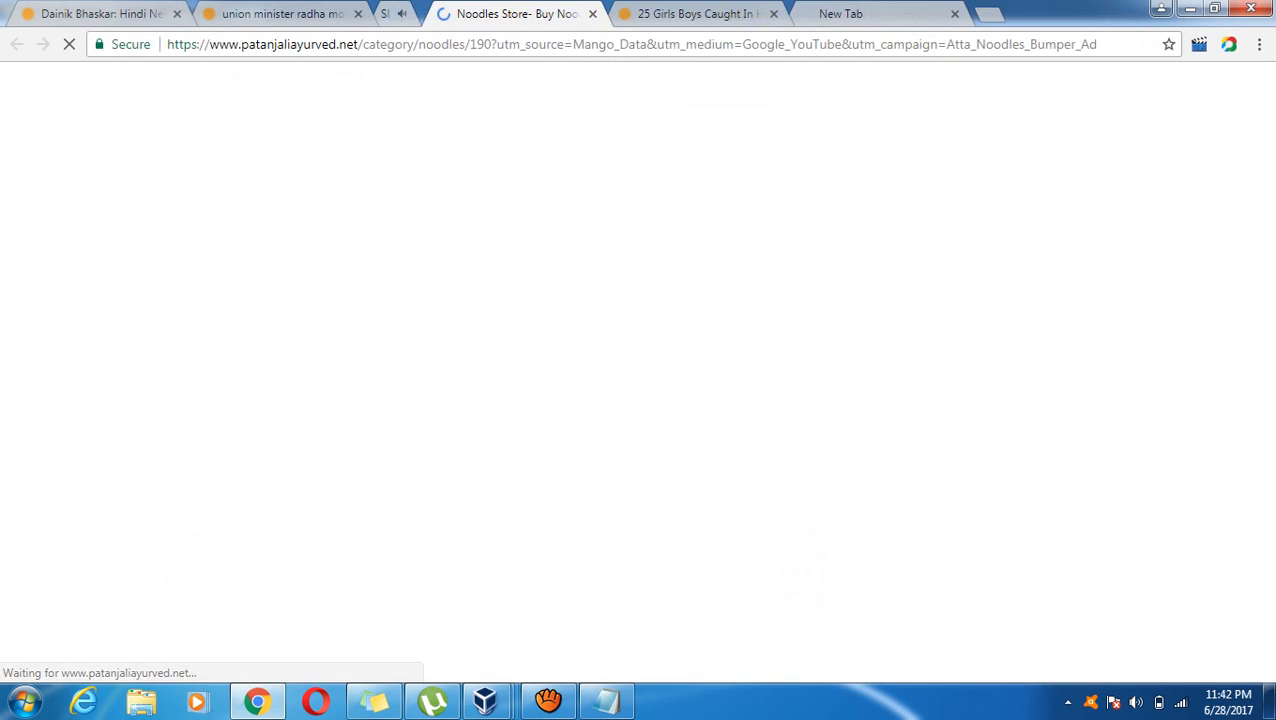
click(840, 14)
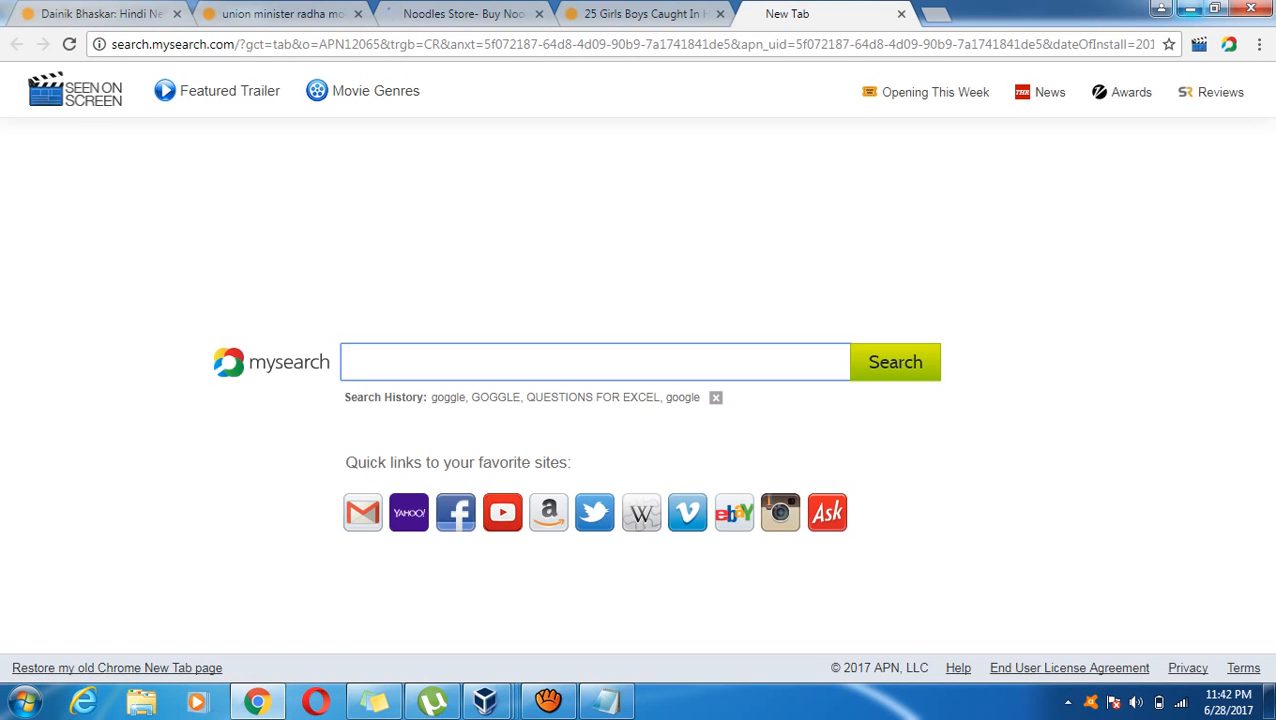
click(1190, 9)
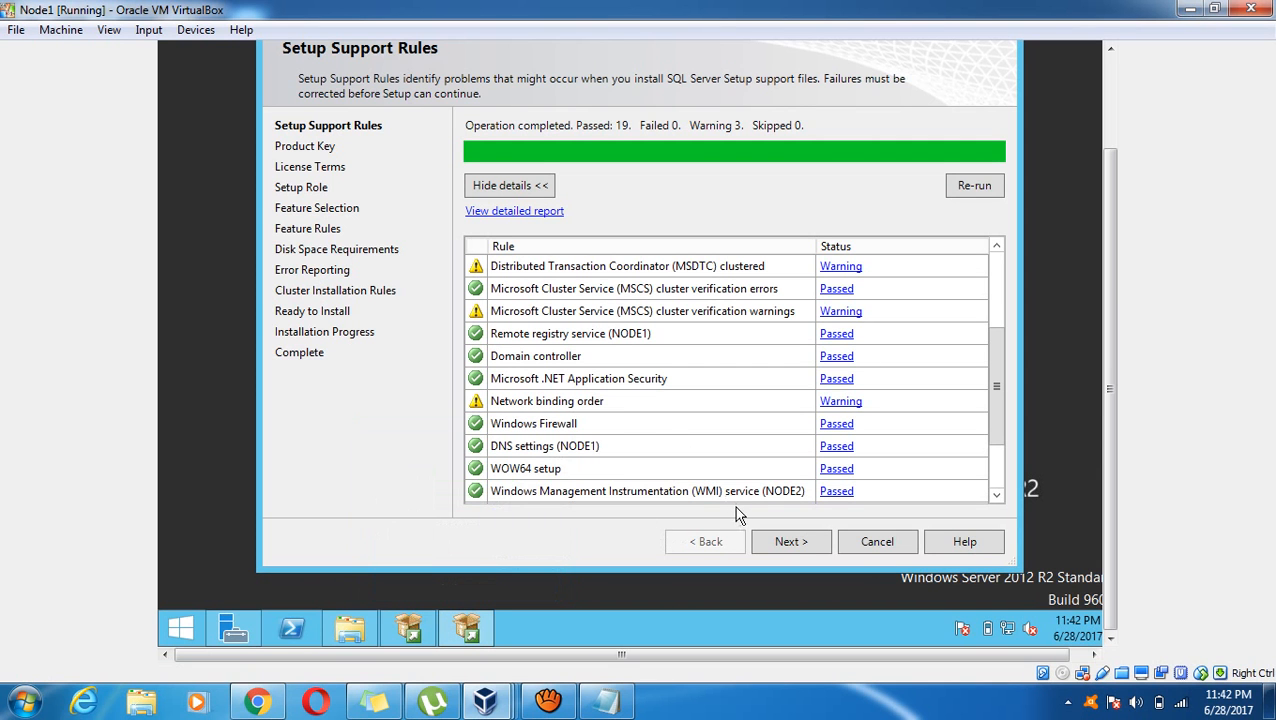
Move past support rules and product key, accept the license terms, and continue through Setup Role
click(788, 537)
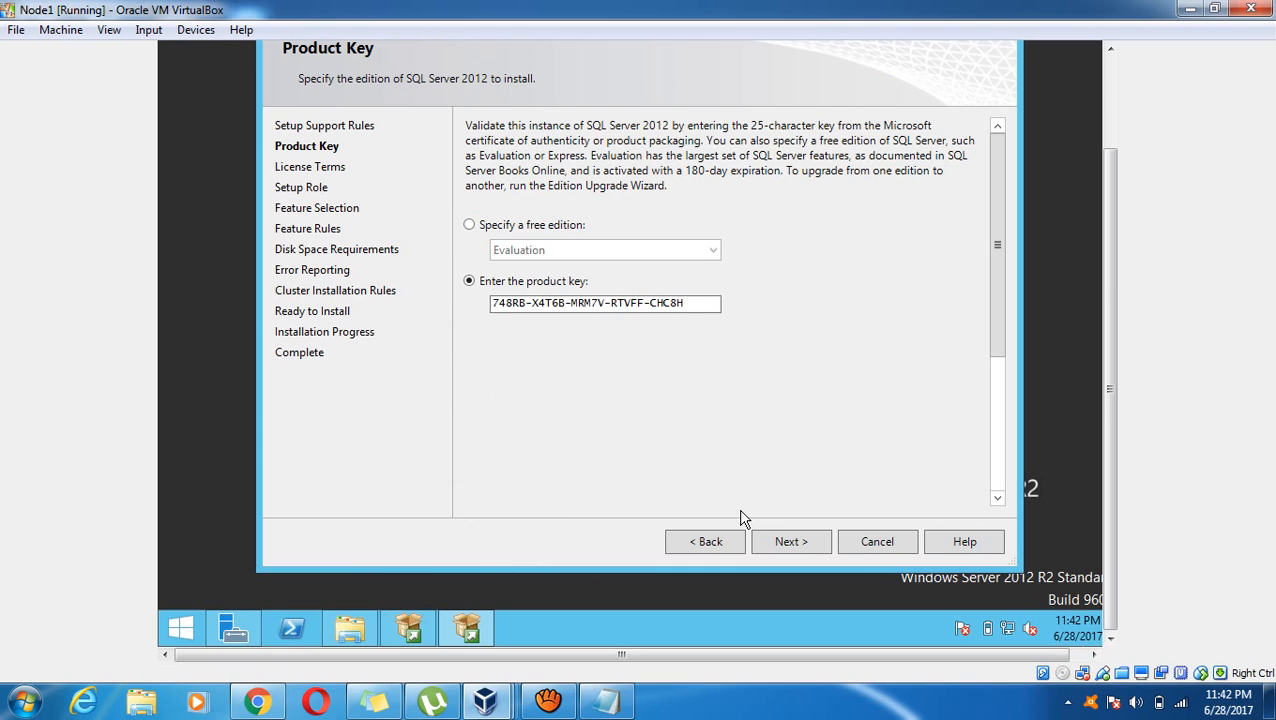
click(786, 543)
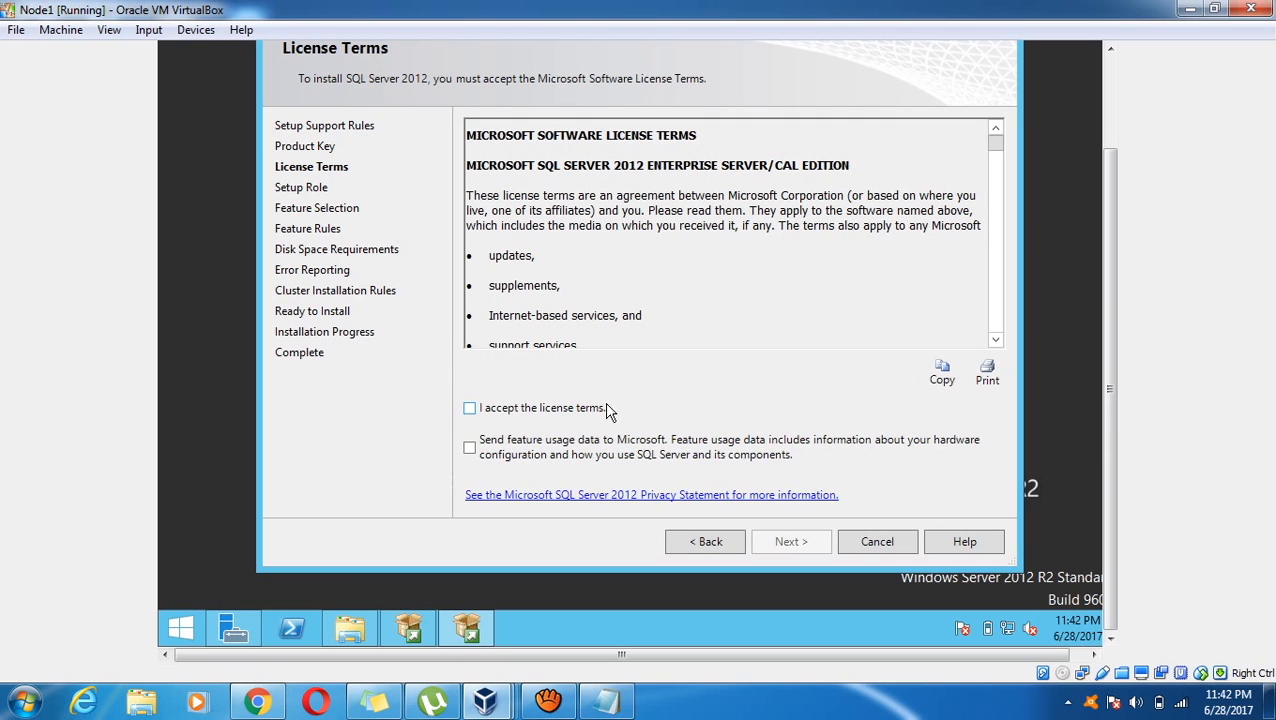
click(556, 410)
click(789, 539)
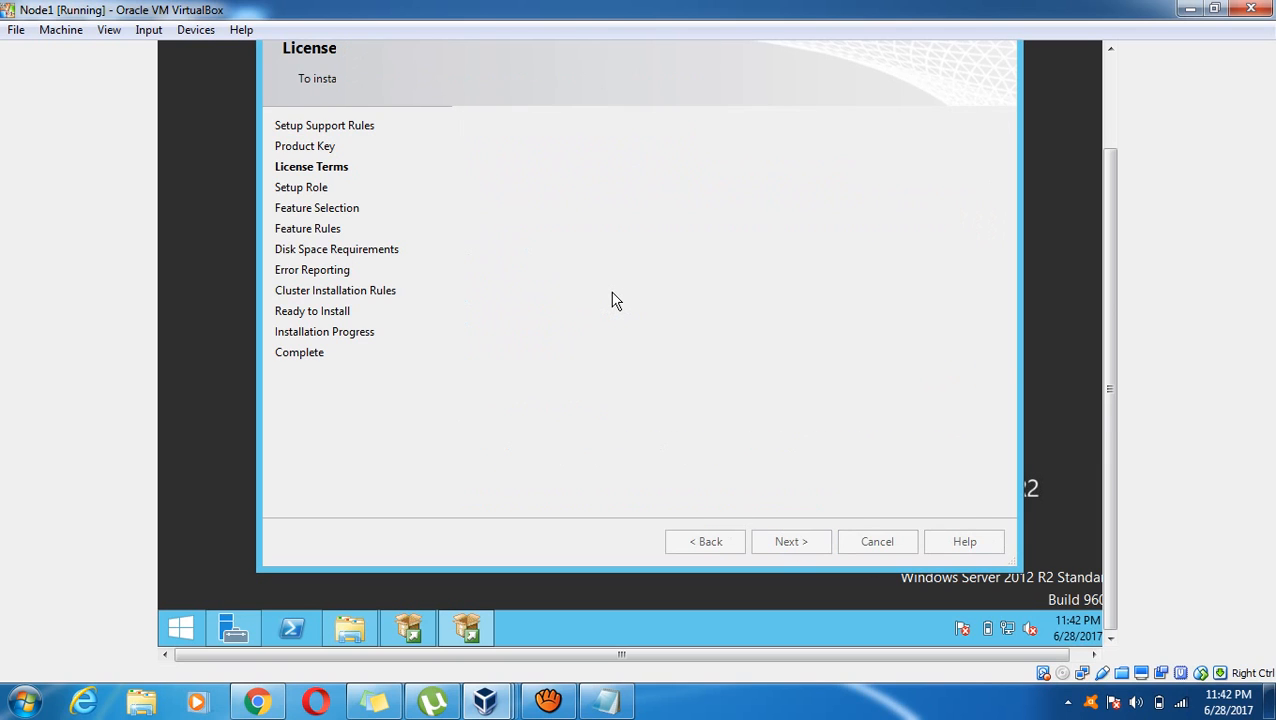
click(795, 541)
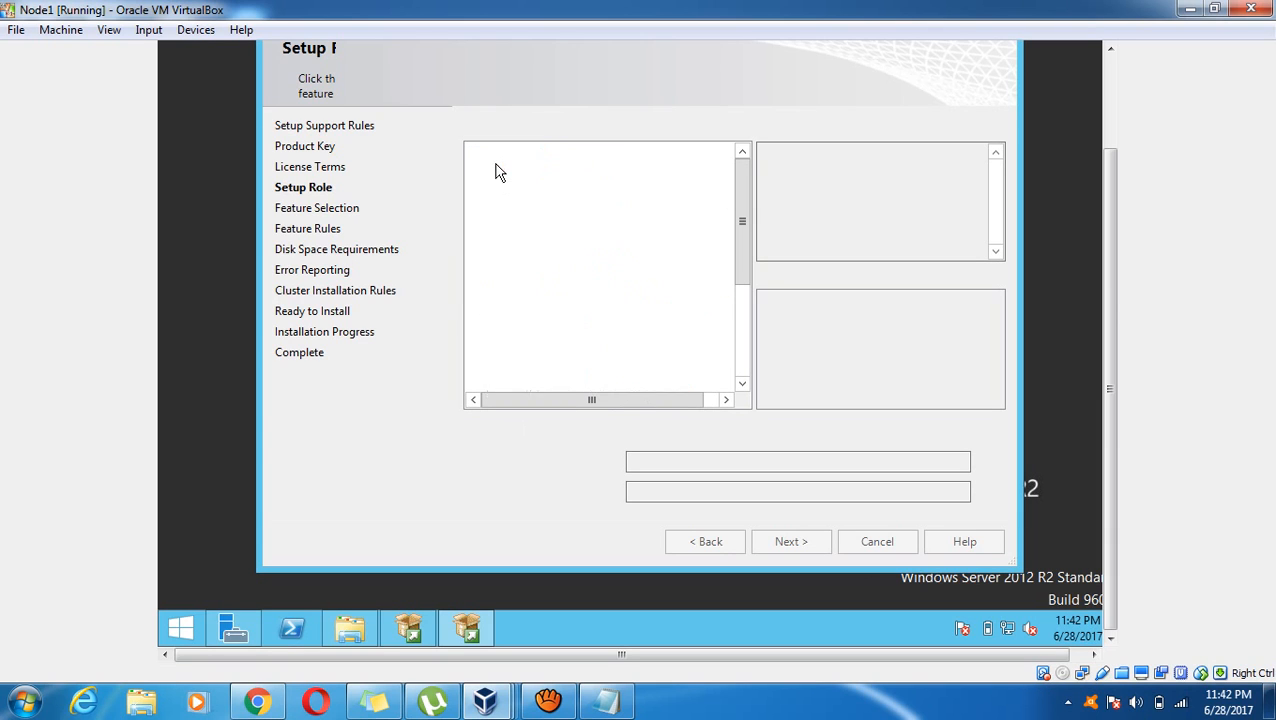
click(493, 168)
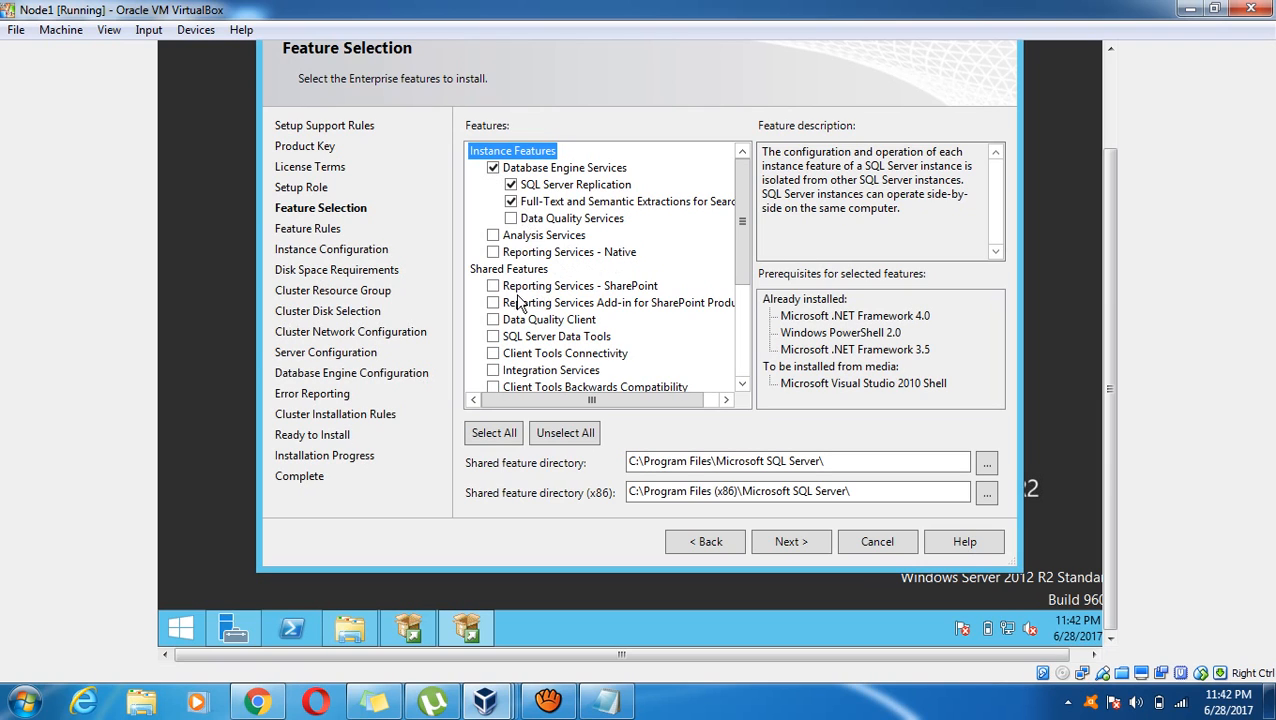
Add Client Tools Connectivity, Backwards Compatibility, Management Tools Basic/Complete and Client Tools SDK, then continue
click(493, 353)
click(493, 388)
click(742, 358)
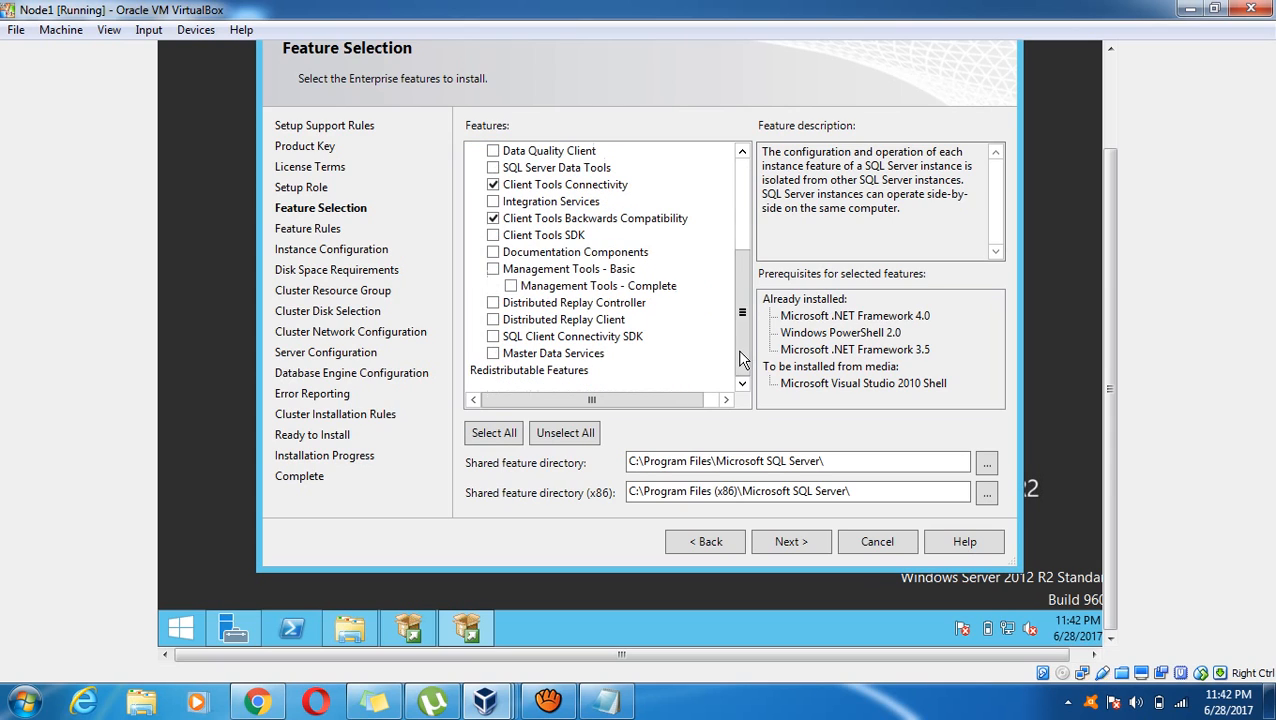
click(493, 269)
click(493, 236)
click(789, 543)
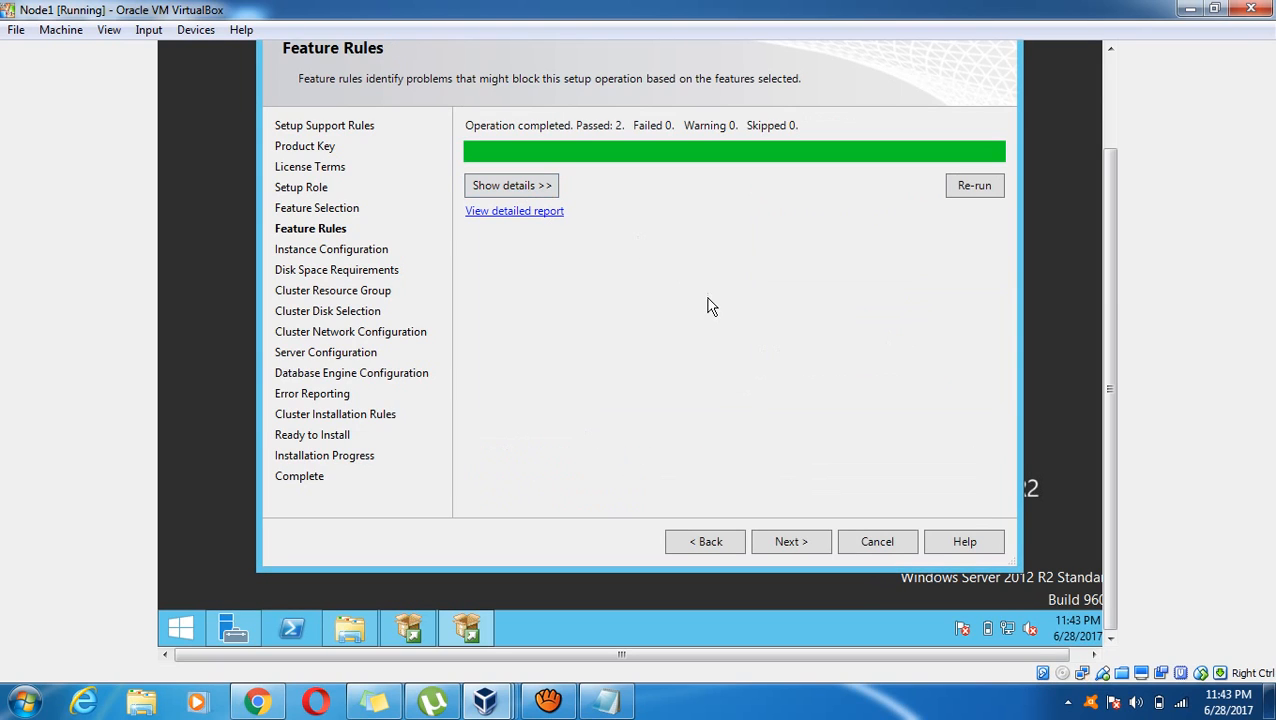
Enter SQL Server network name VIPSQL and named instance INST01, then continue
click(817, 541)
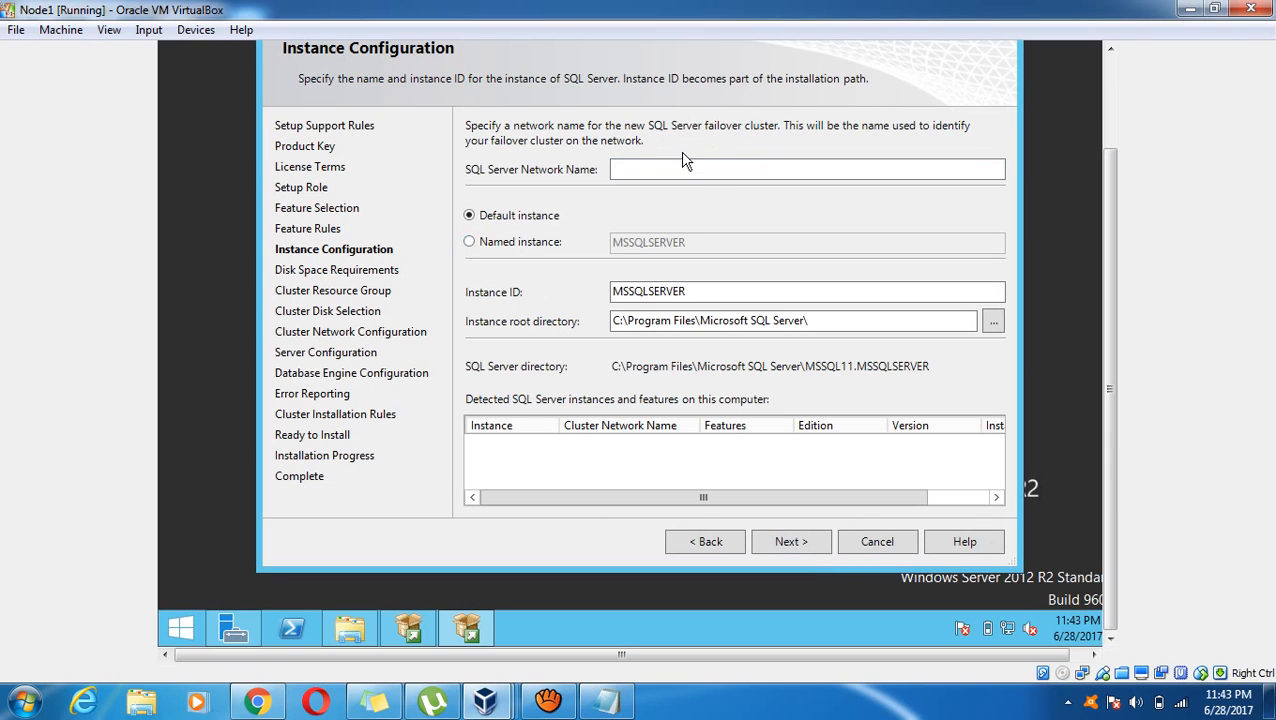
click(646, 170)
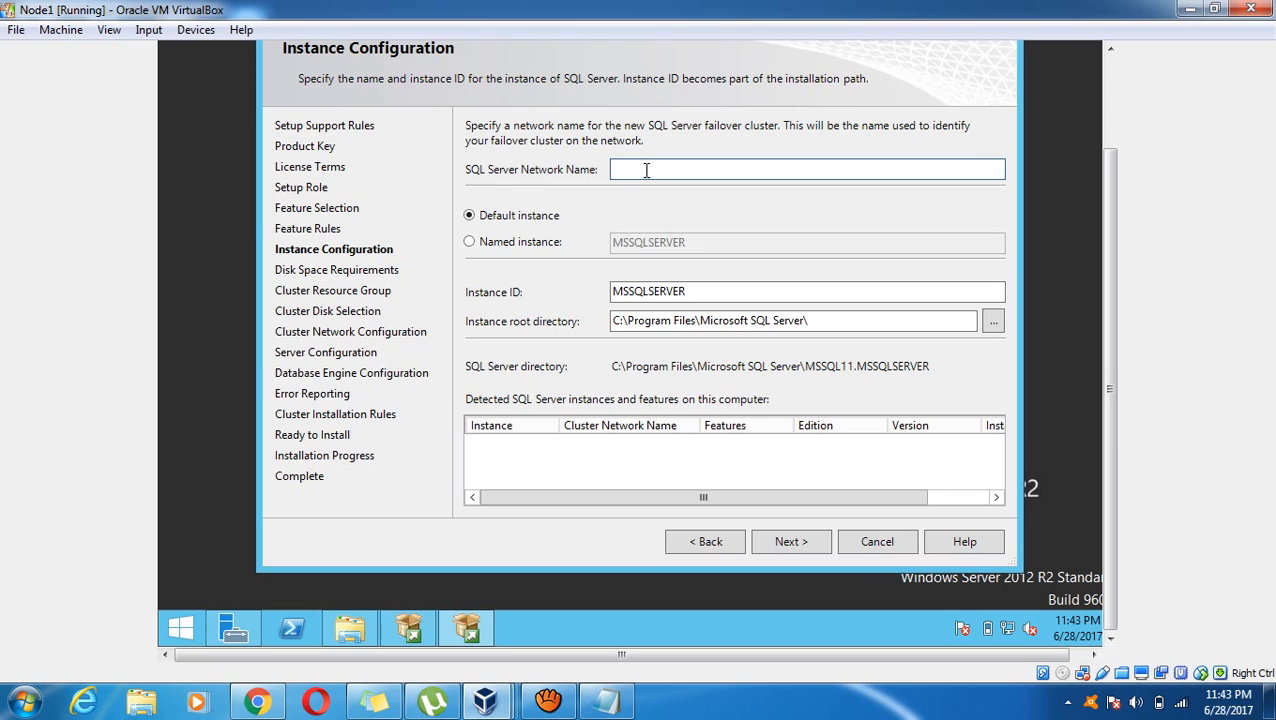
text(VIPSQL)
click(522, 242)
click(669, 248)
text(I)
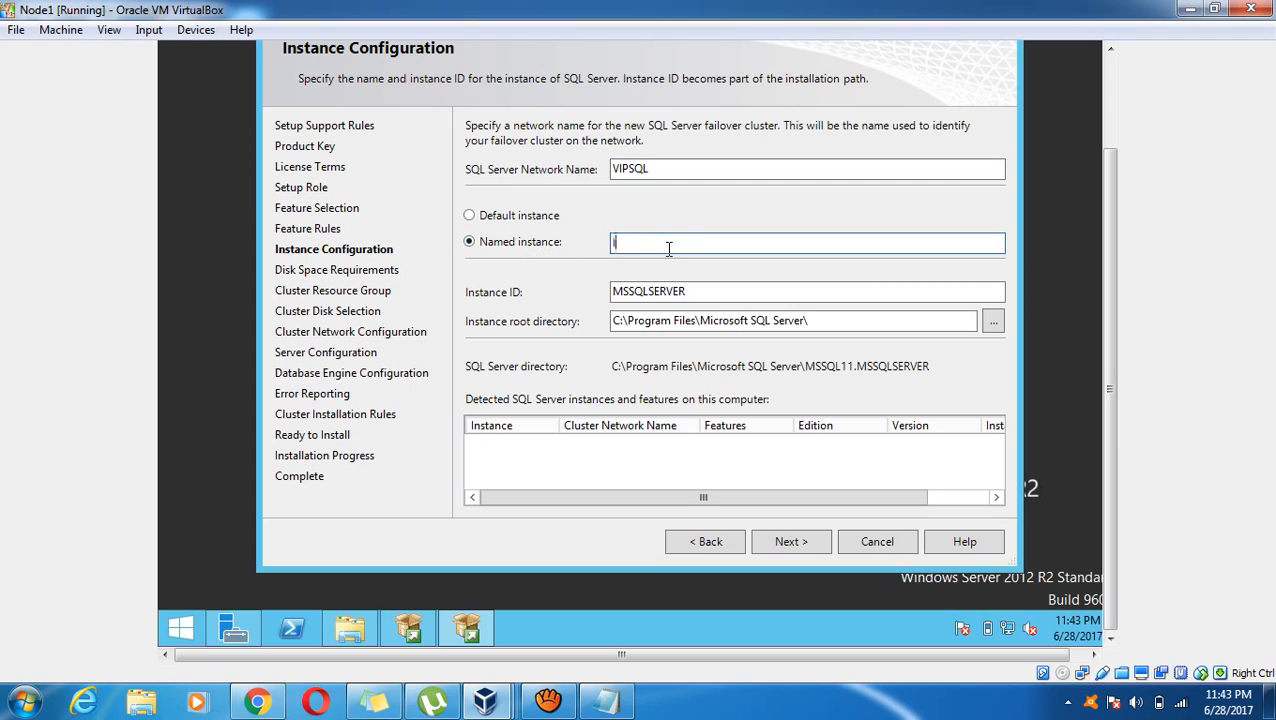
text(NS)
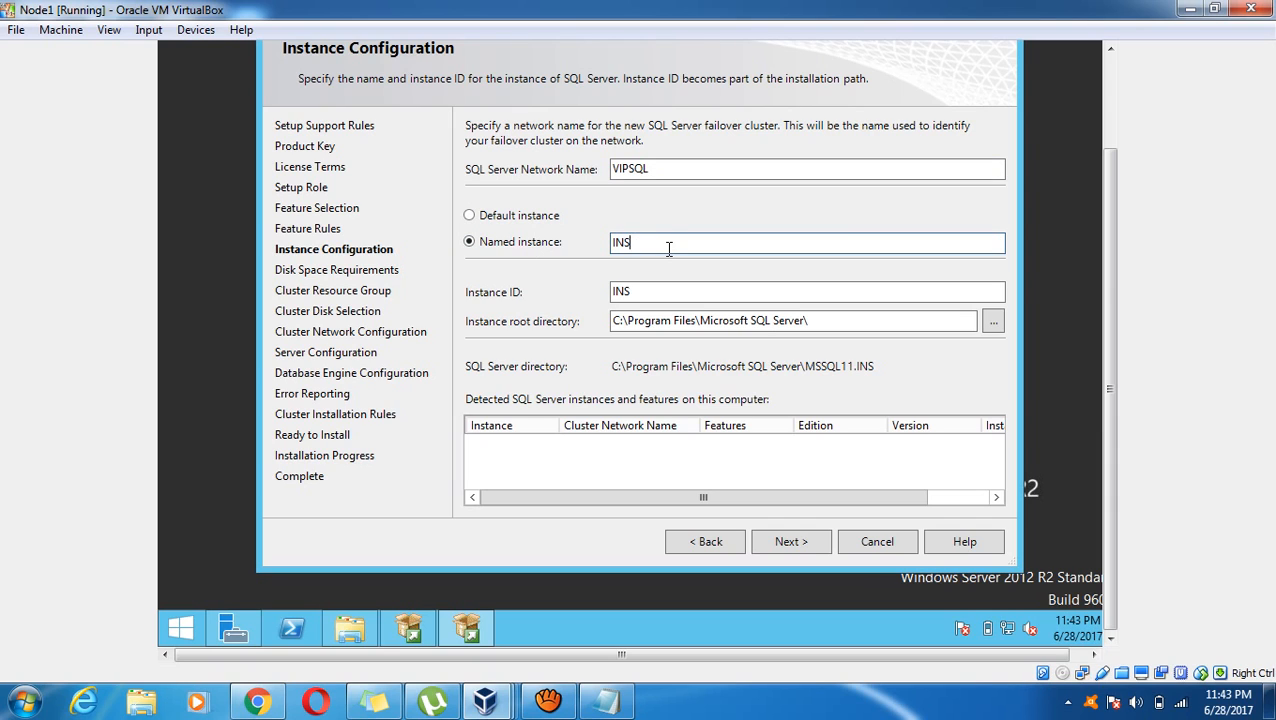
text(T01)
click(819, 545)
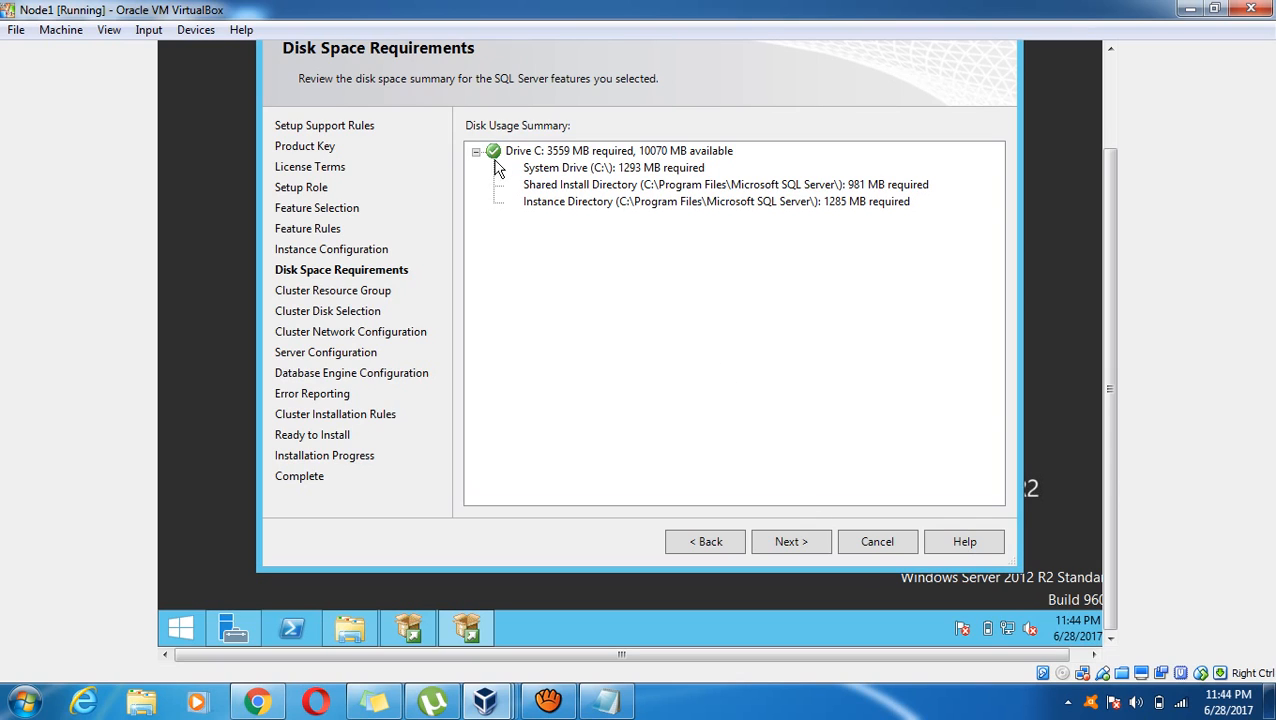
Accept the disk space summary and keep the SQL Server (INST01) resource group name
click(801, 549)
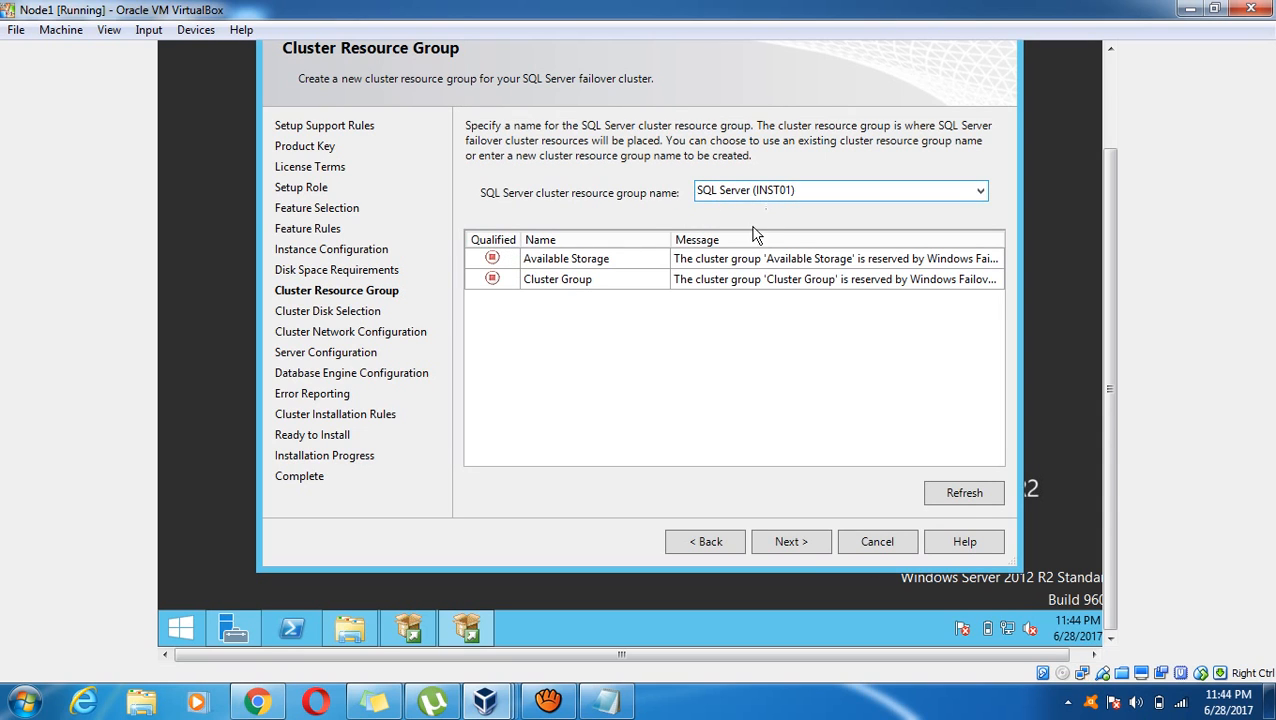
click(791, 543)
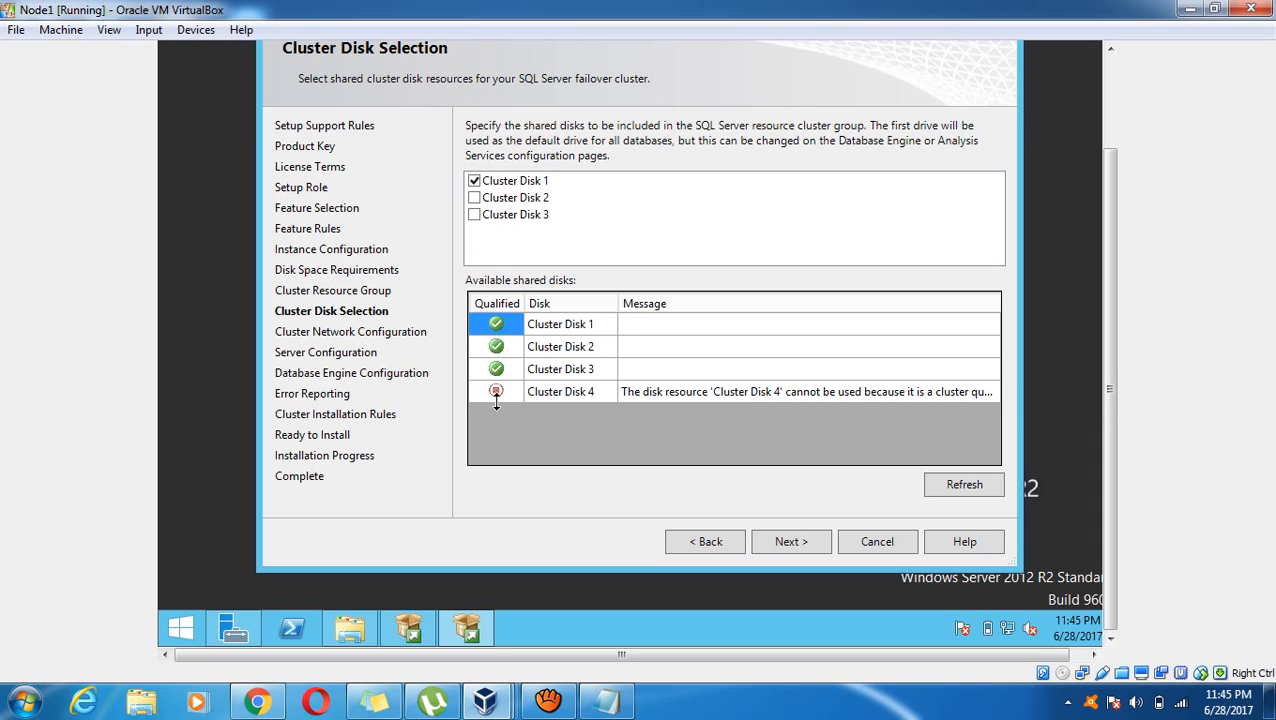
Include Cluster Disk 2 in the setup wizard and bring up Server Manager's Local Server page
click(247, 636)
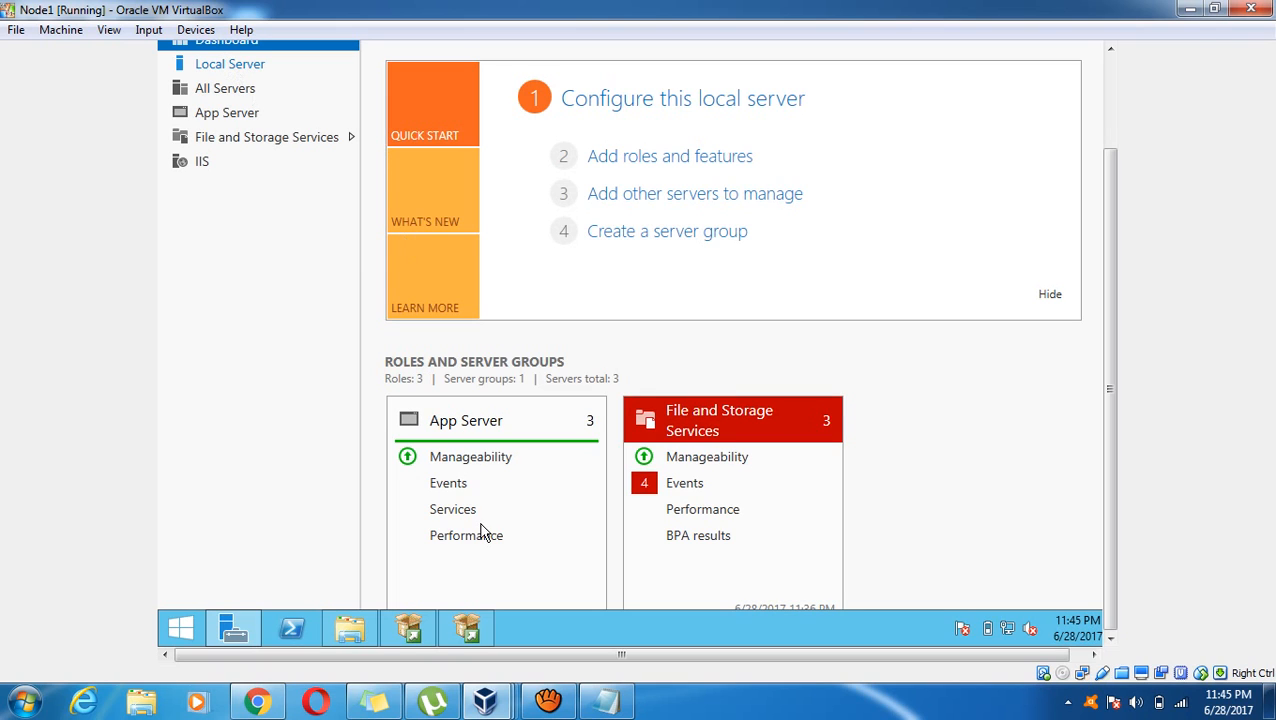
click(230, 64)
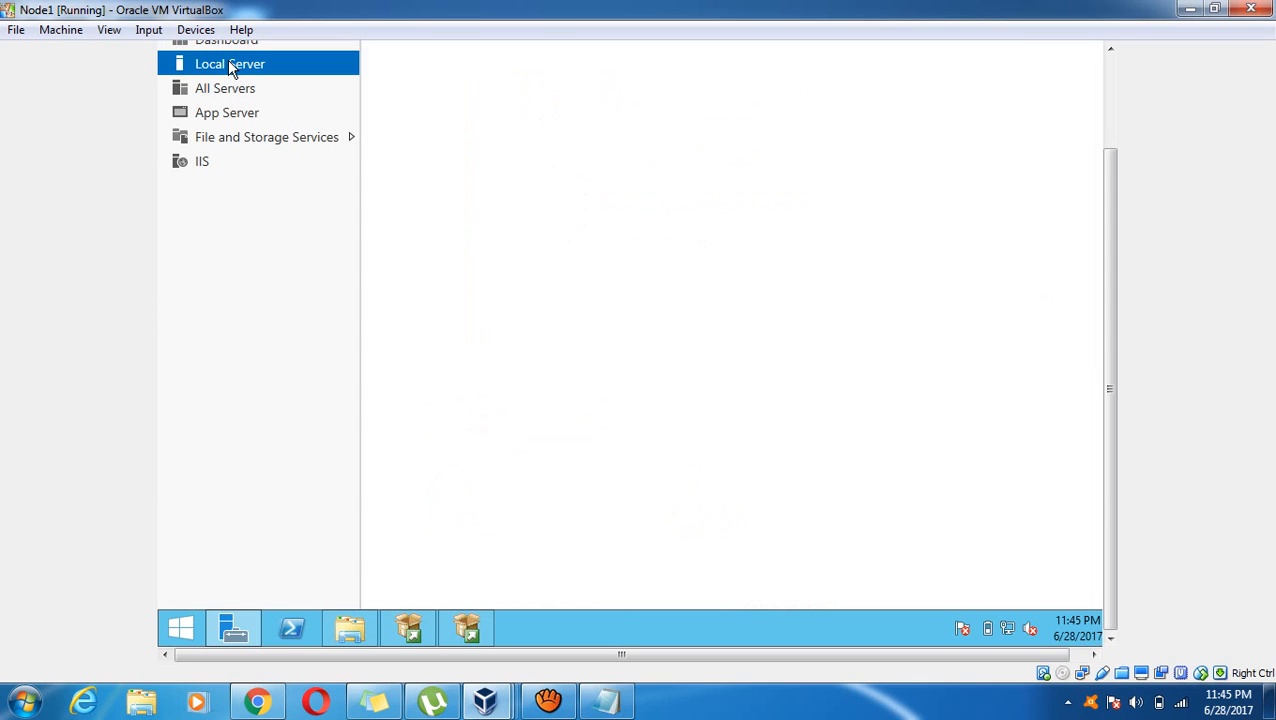
click(470, 628)
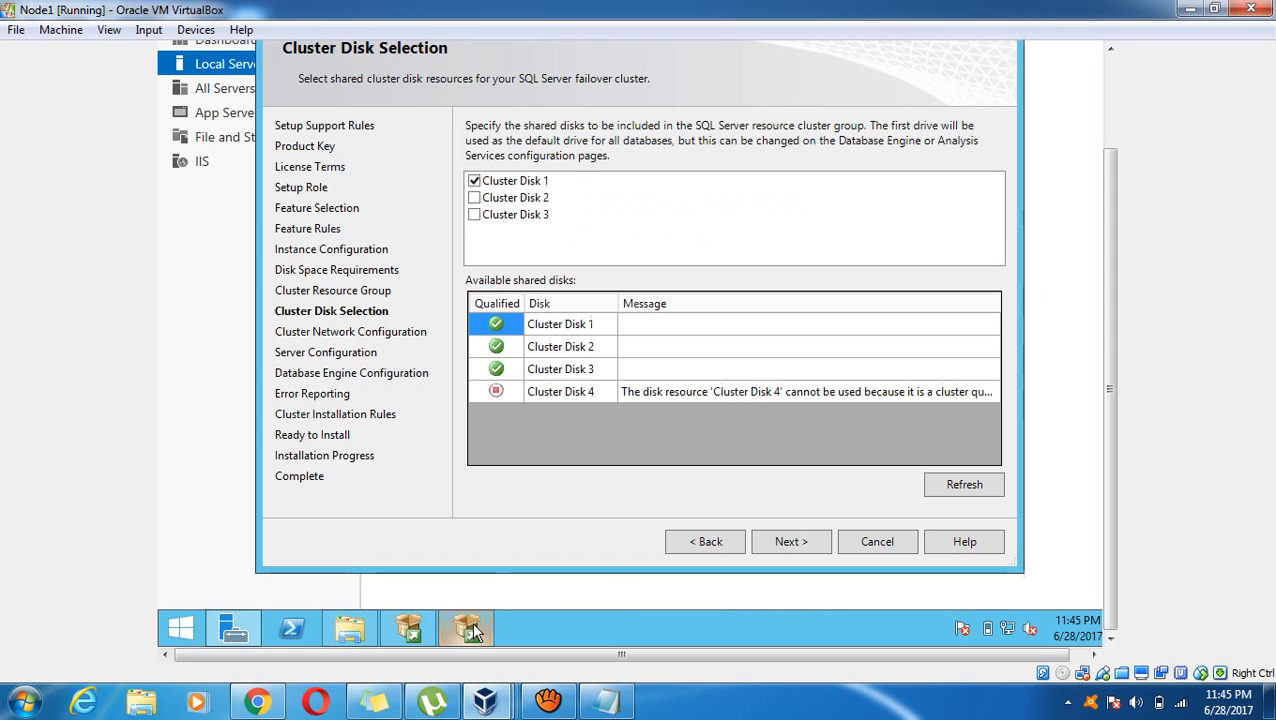
click(483, 201)
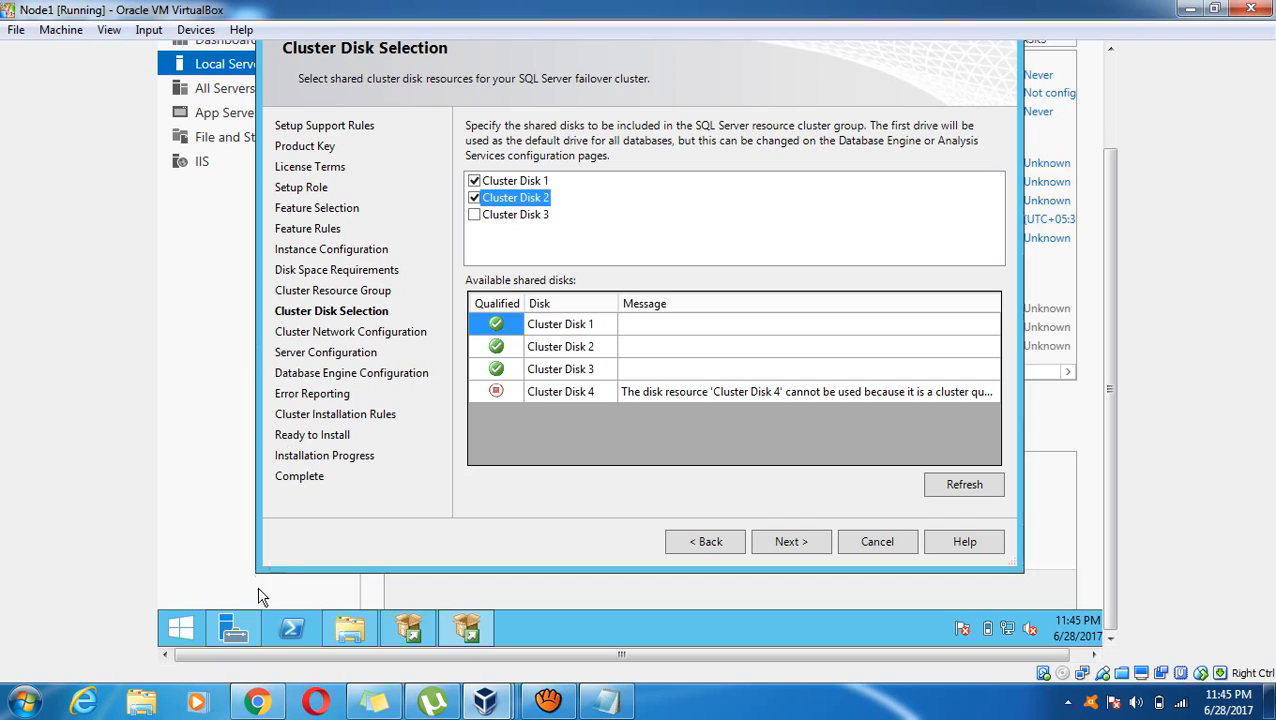
click(1090, 430)
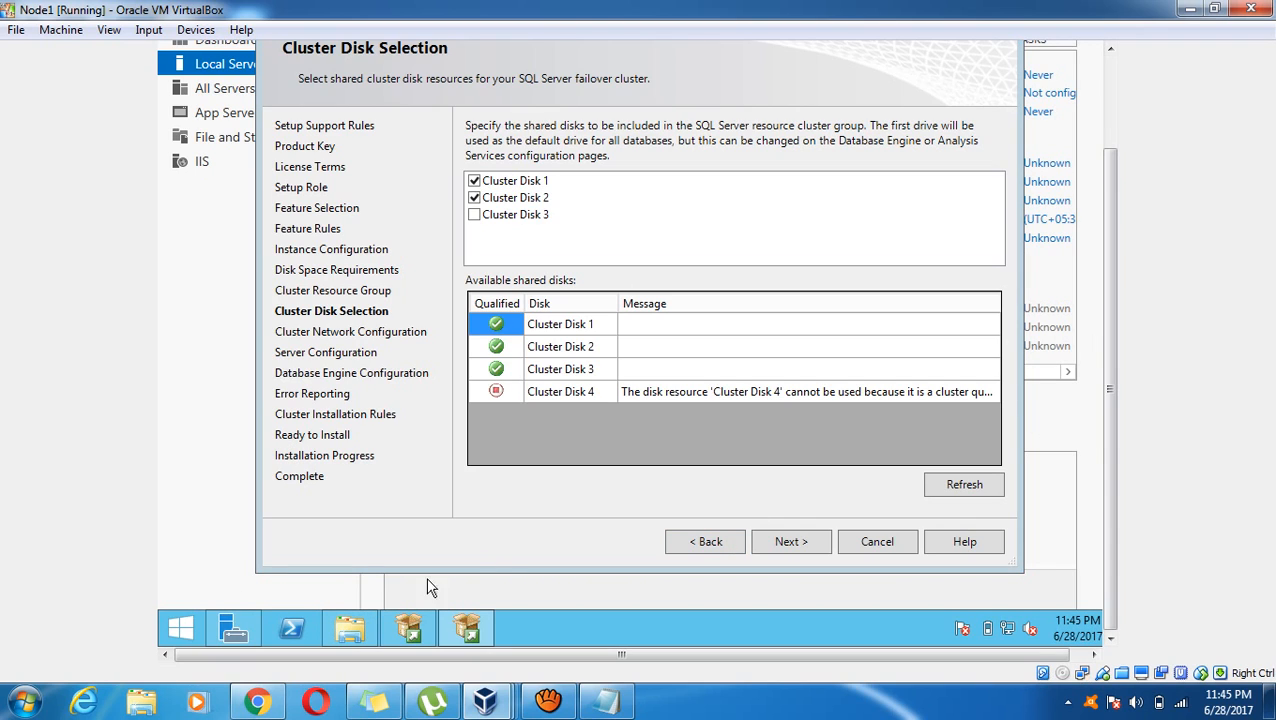
click(256, 632)
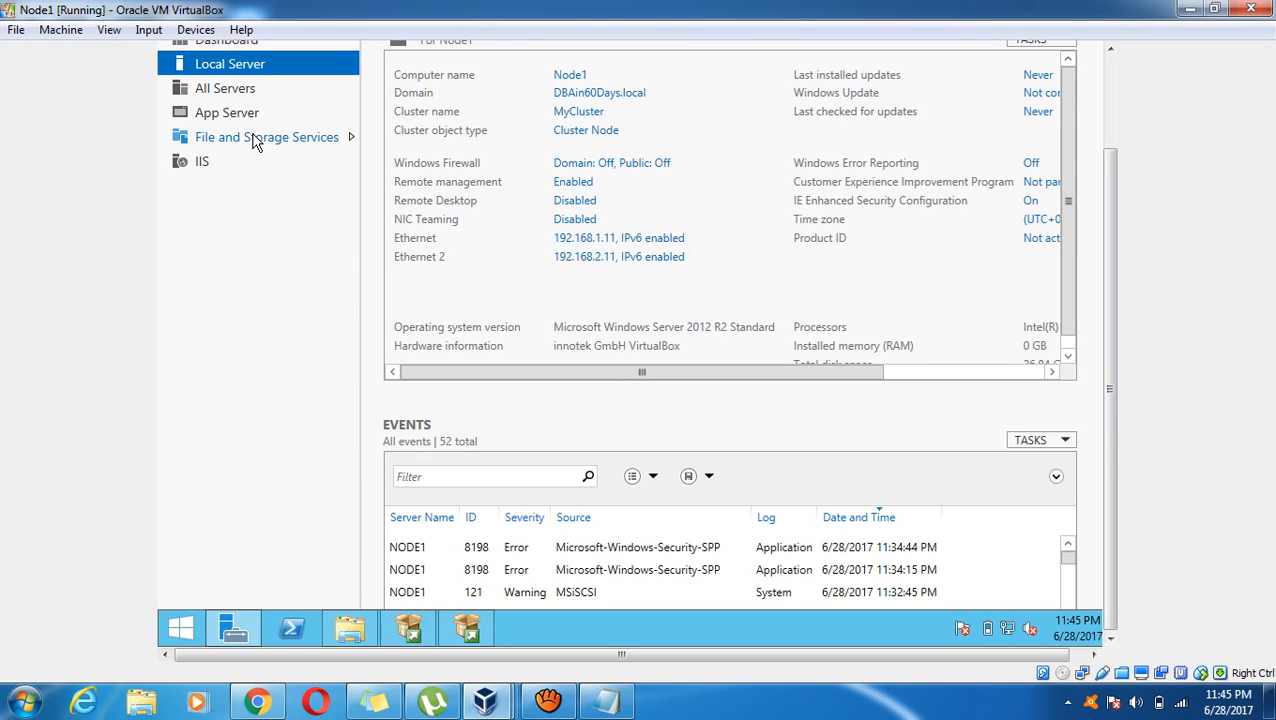
Open File and Storage Services > Disks and review all ten Node1 and Node2 disks
click(300, 137)
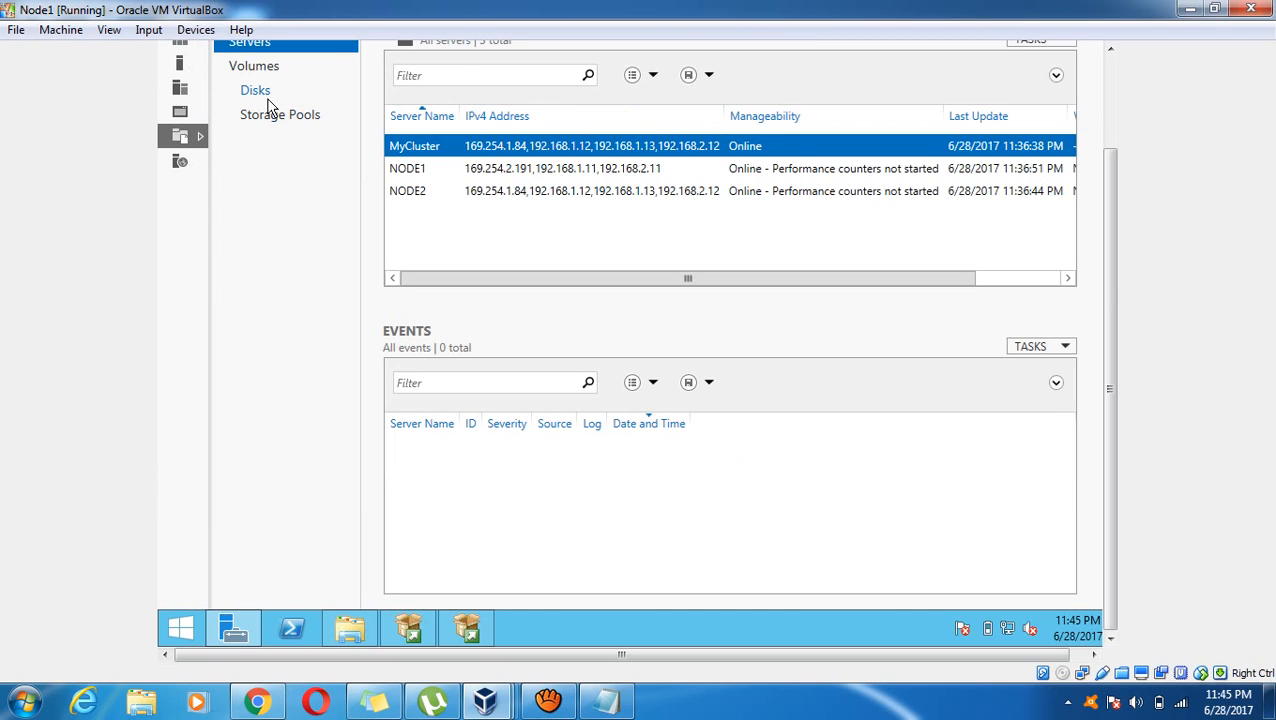
click(266, 98)
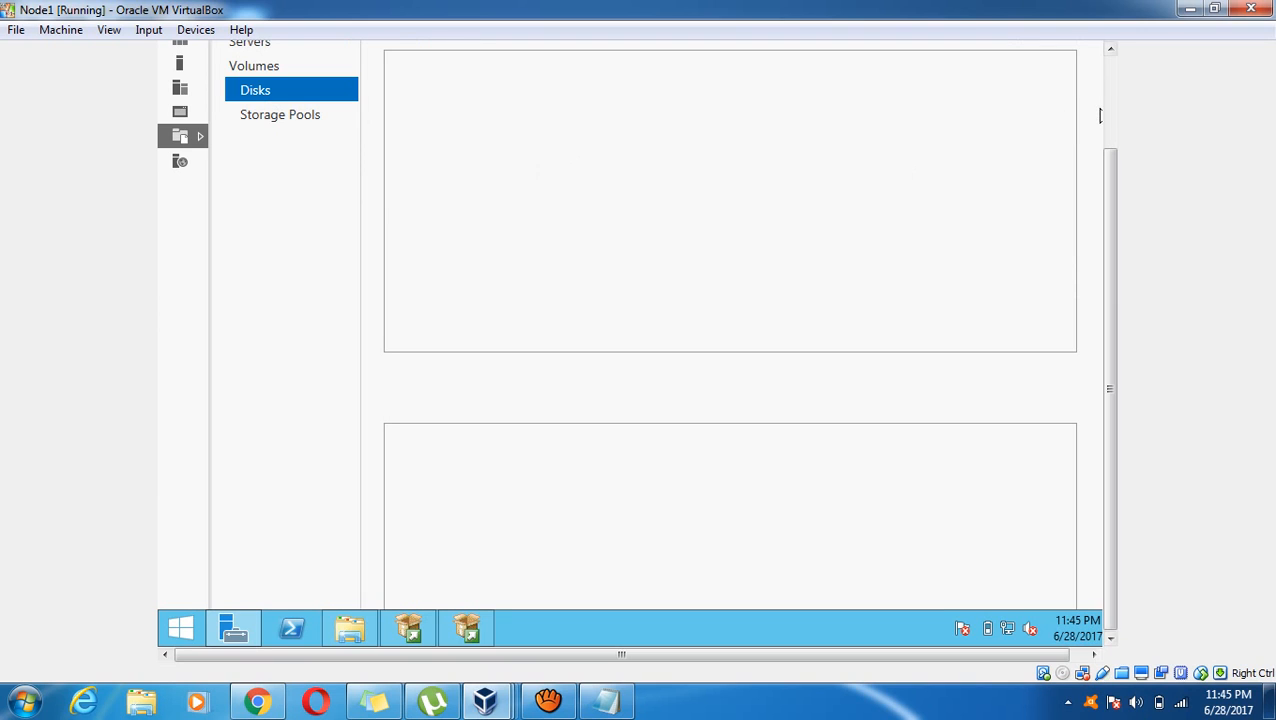
click(1109, 48)
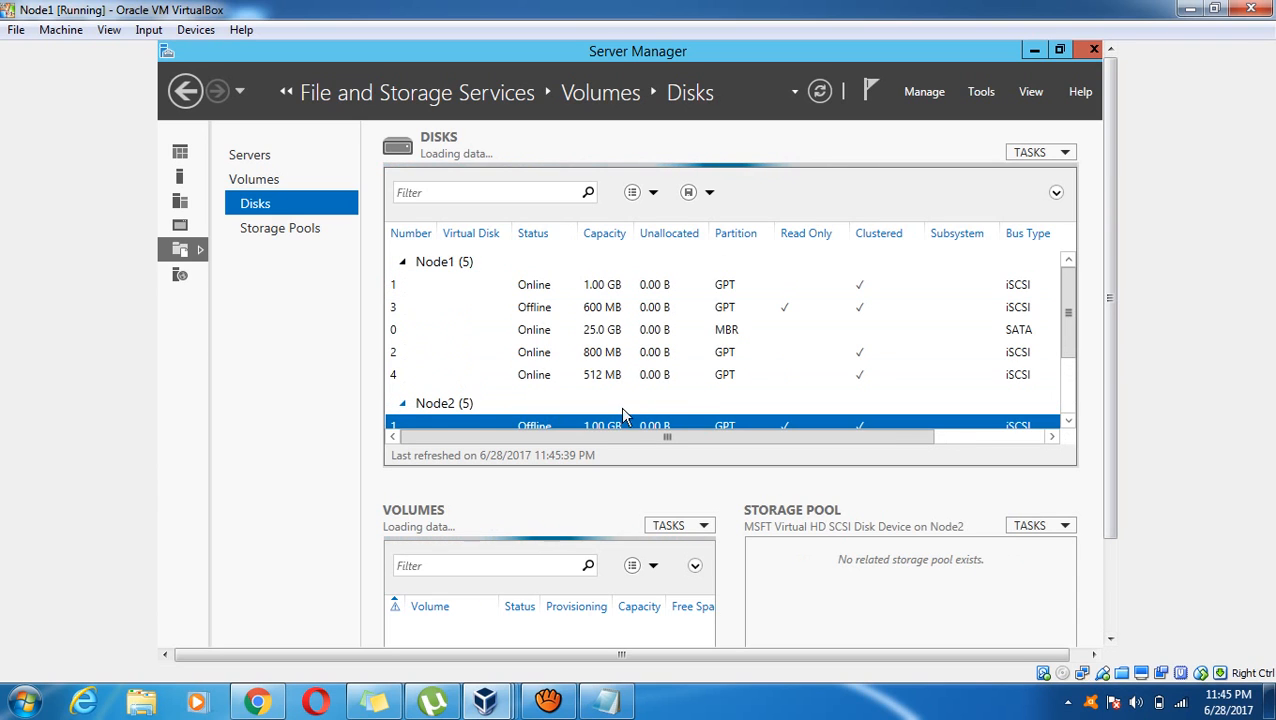
click(1068, 400)
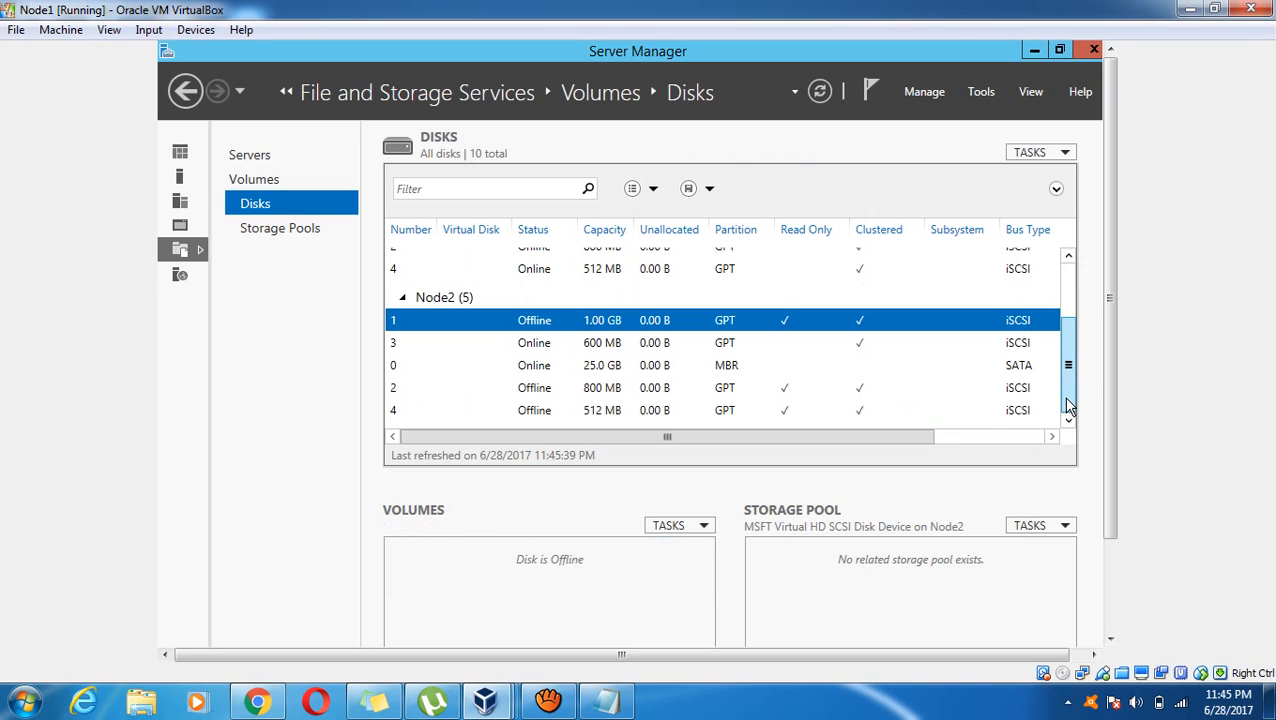
click(1029, 439)
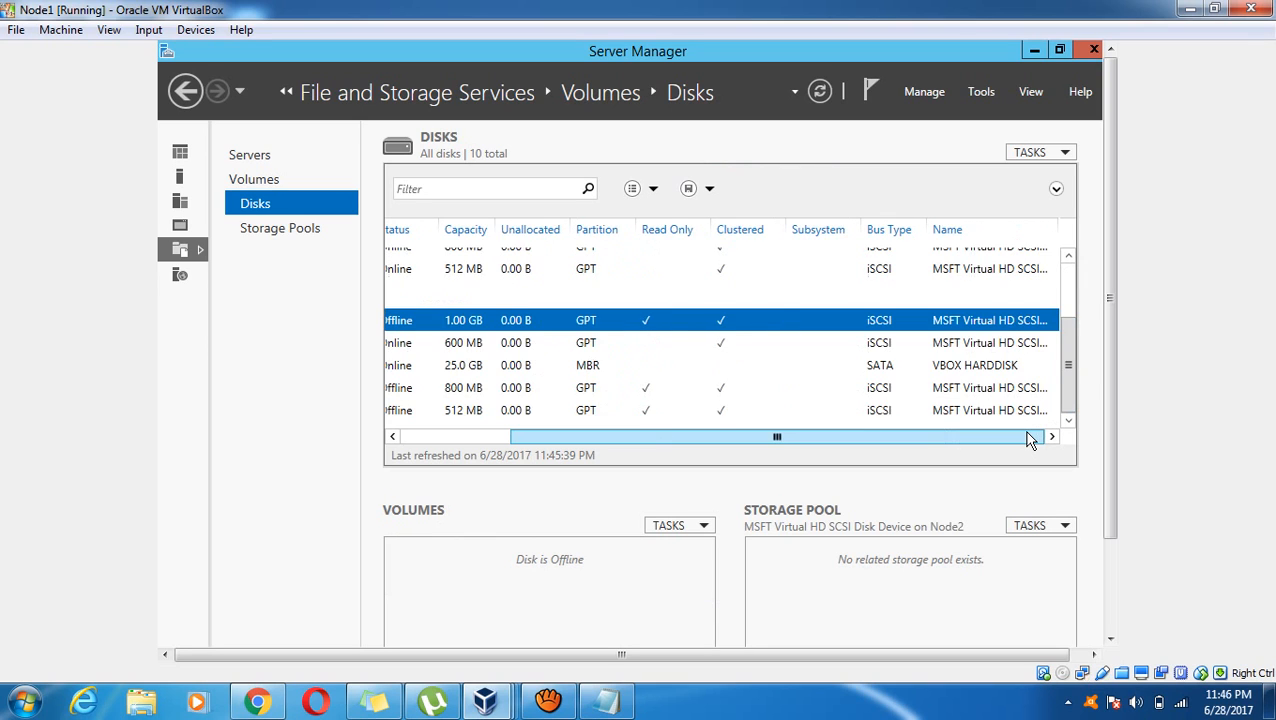
click(1068, 303)
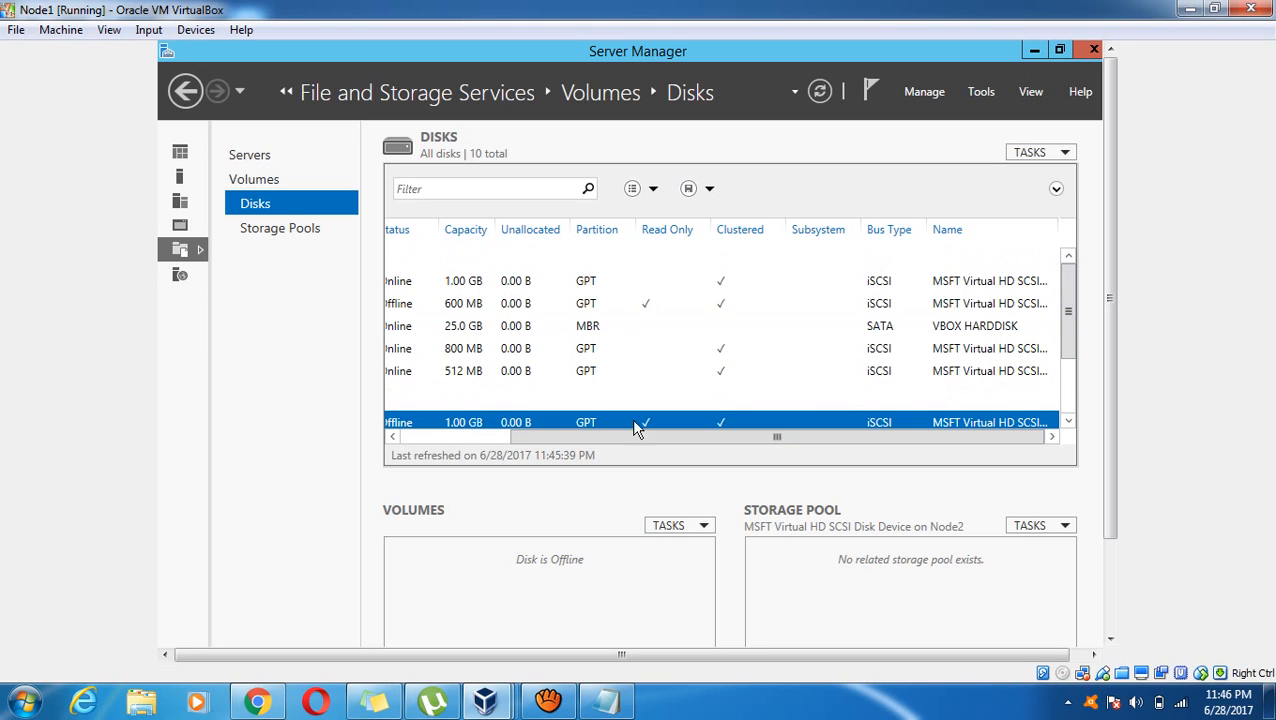
click(414, 437)
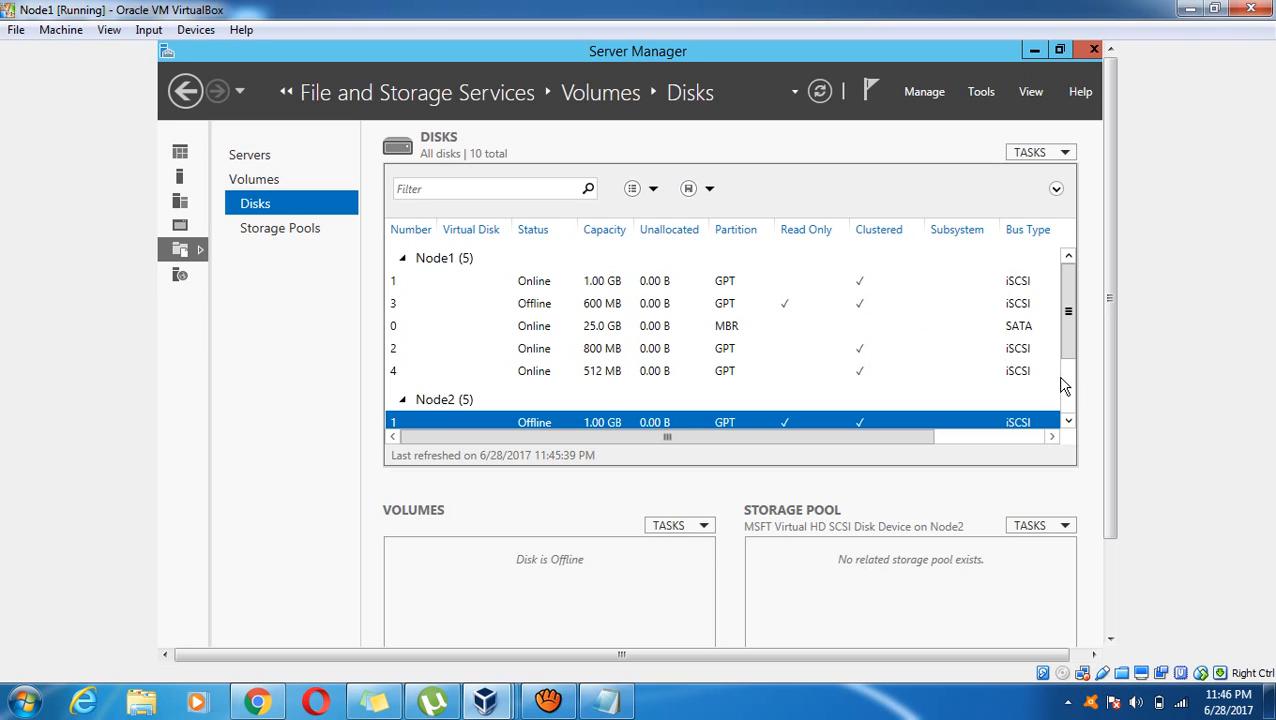
click(1068, 388)
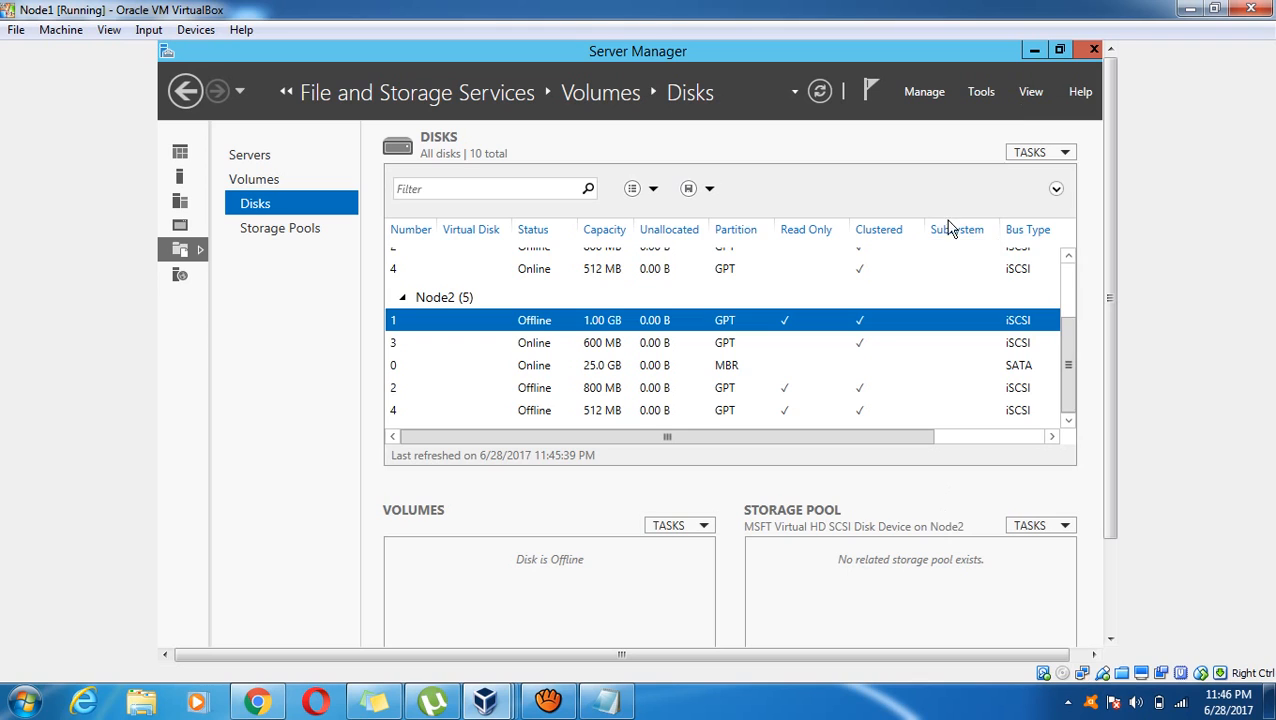
click(1066, 276)
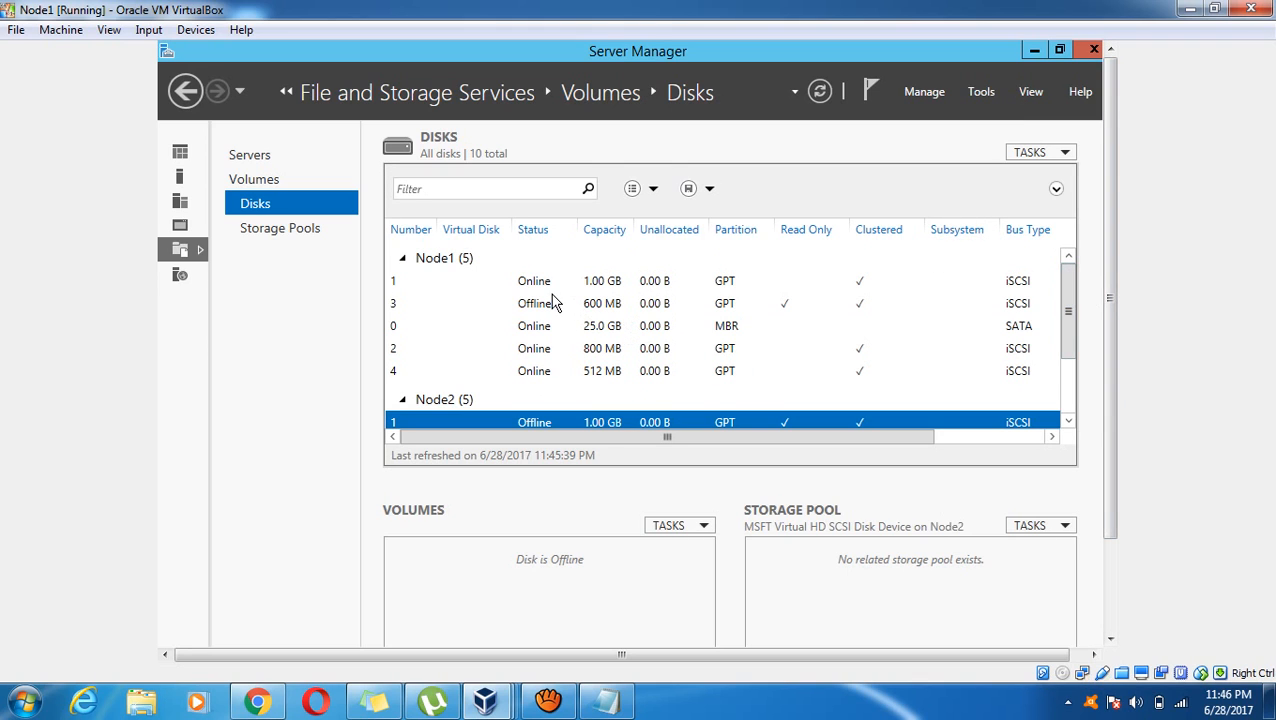
click(1070, 396)
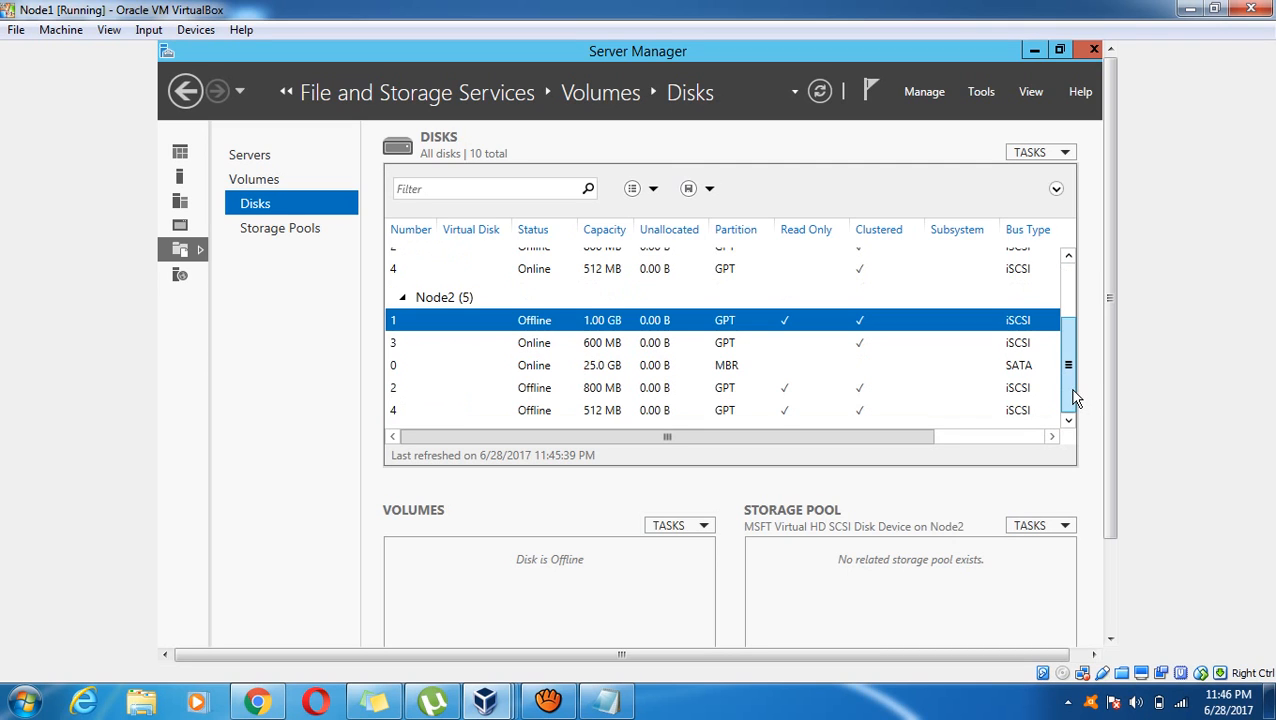
Maximize the failover cluster setup window and continue with Cluster Disks 1 and 2 selected
click(1034, 51)
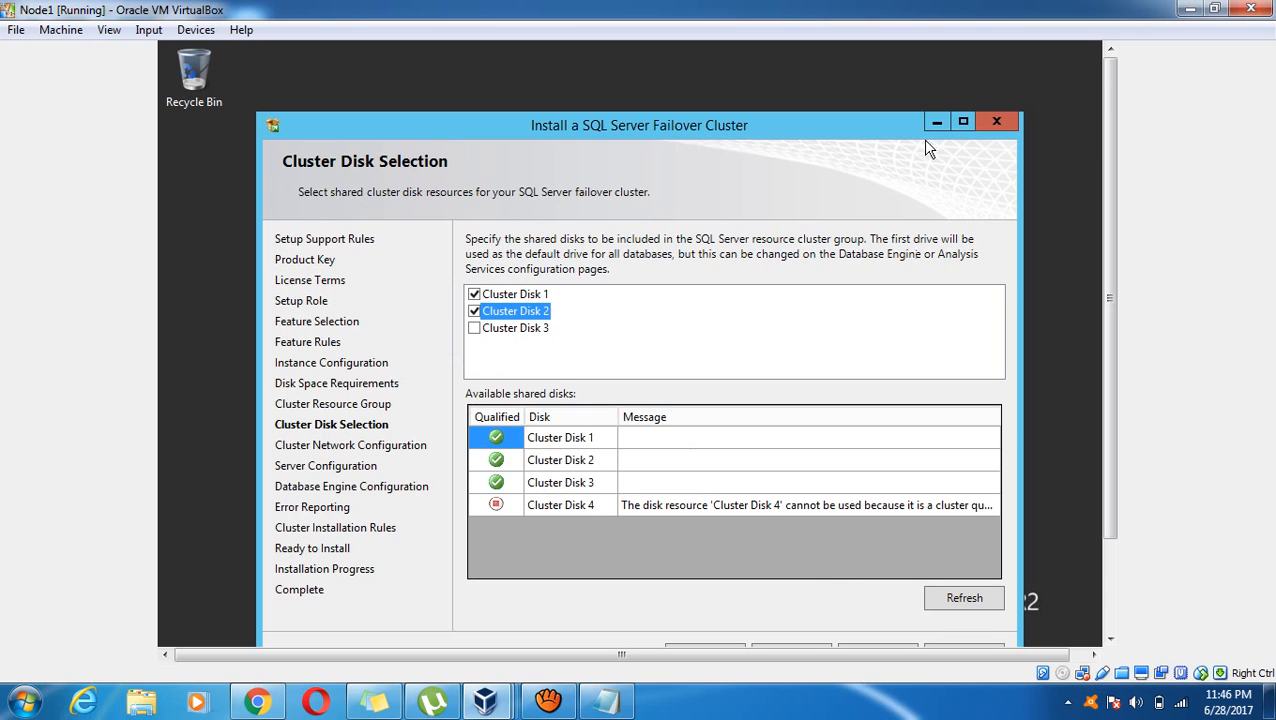
click(958, 122)
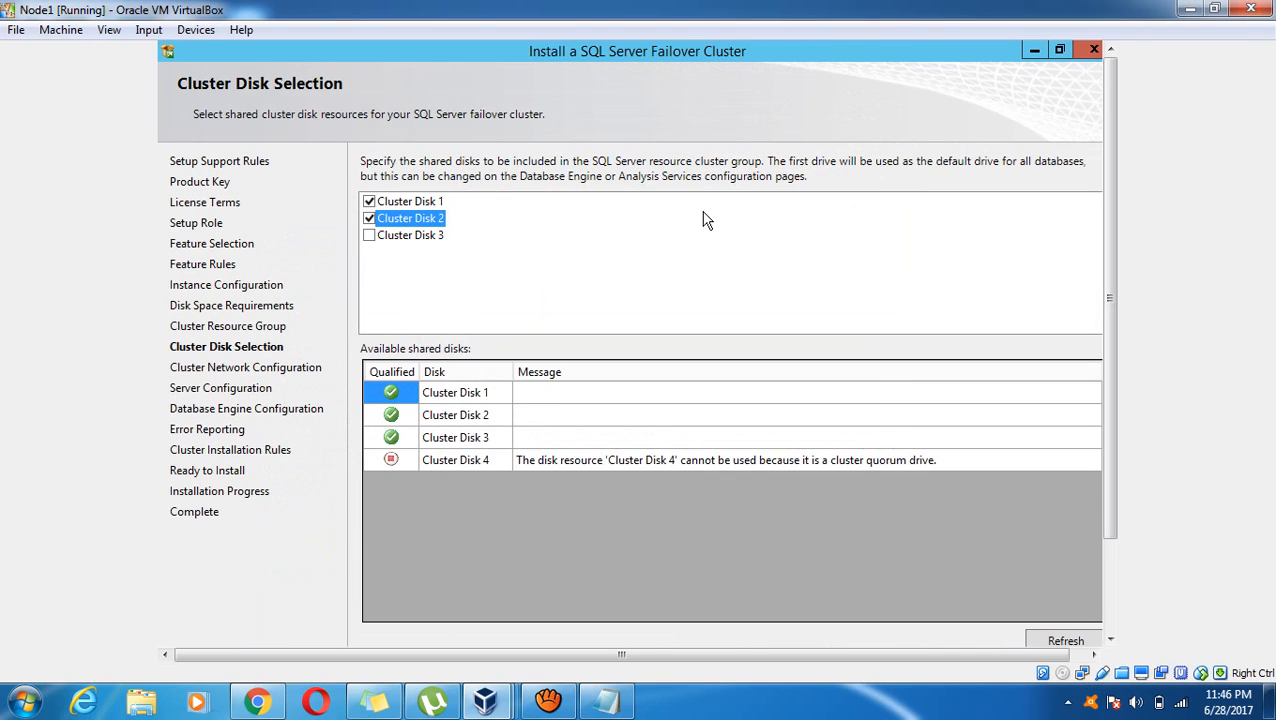
click(1110, 590)
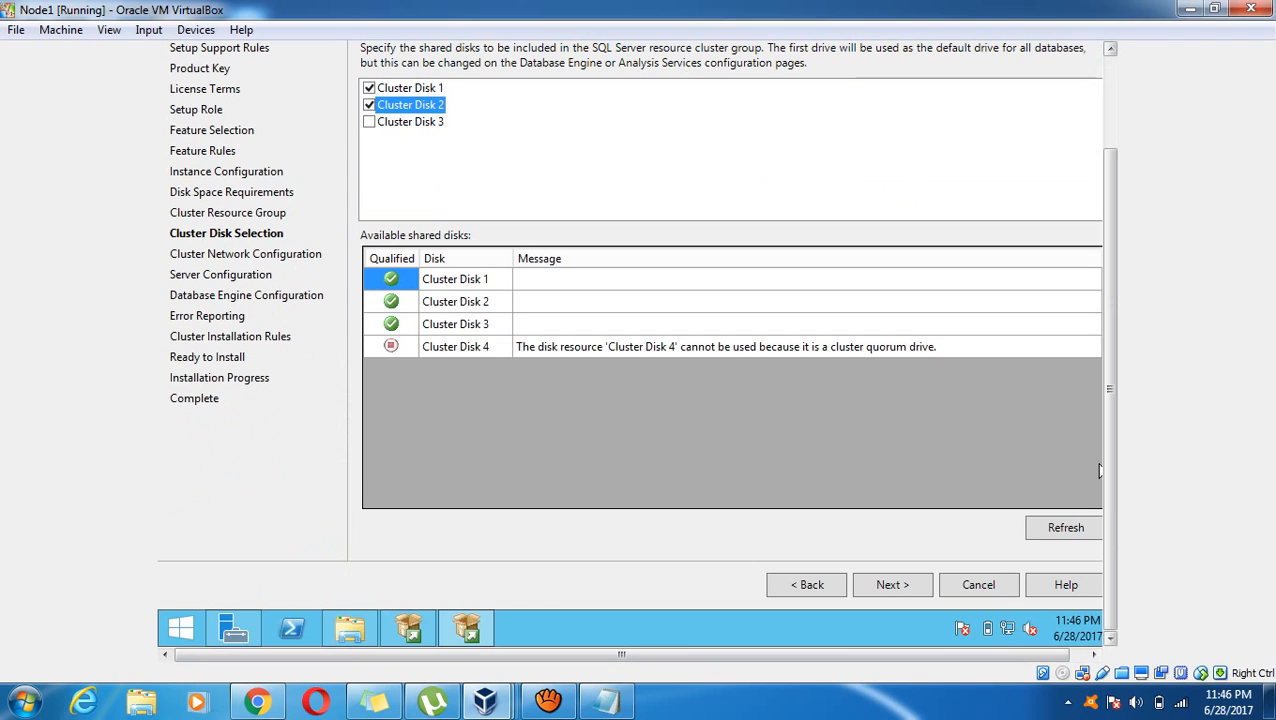
click(889, 583)
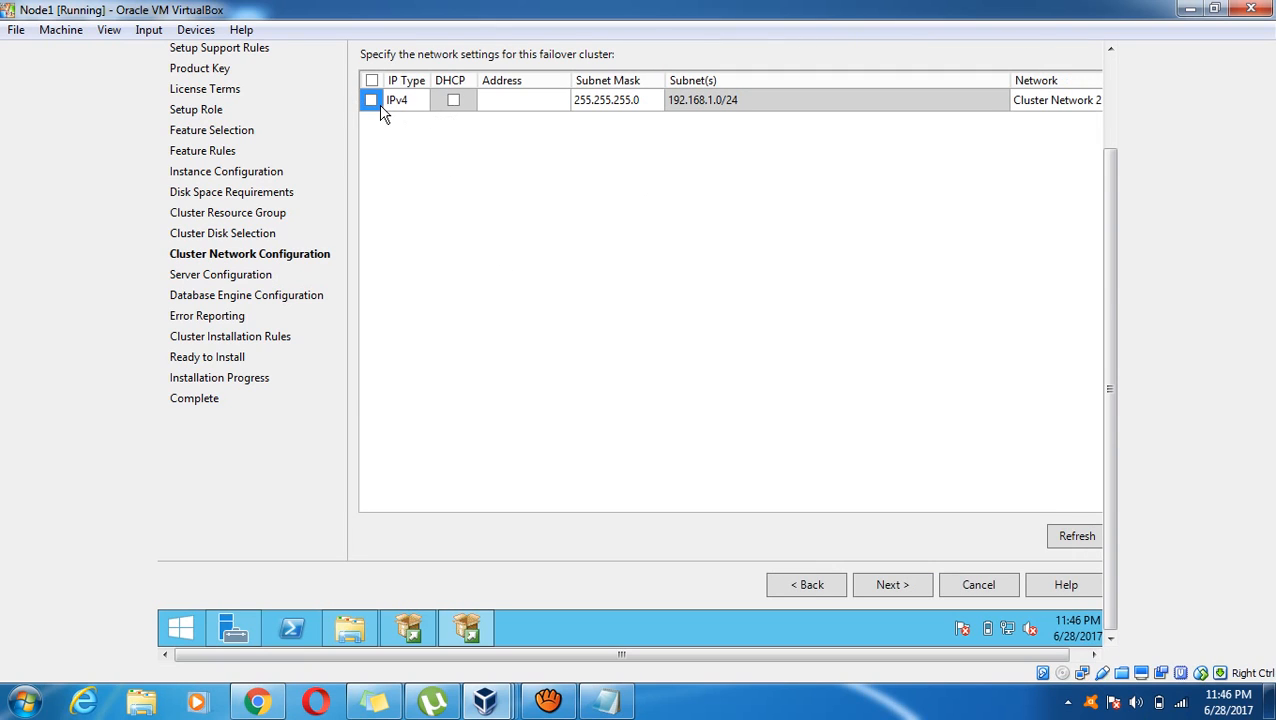
Use the IPv4 network with cluster address 192.168.1.14 and continue
click(372, 102)
click(528, 104)
text(192.168.1.14)
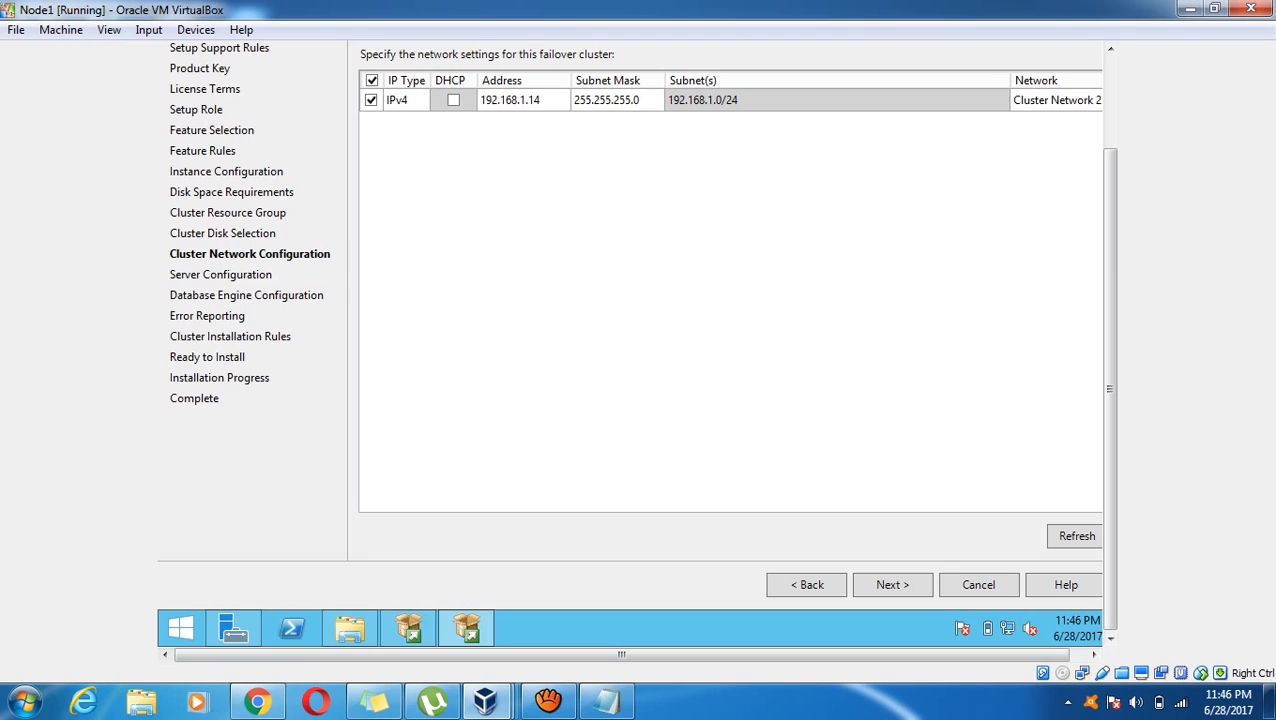
click(909, 584)
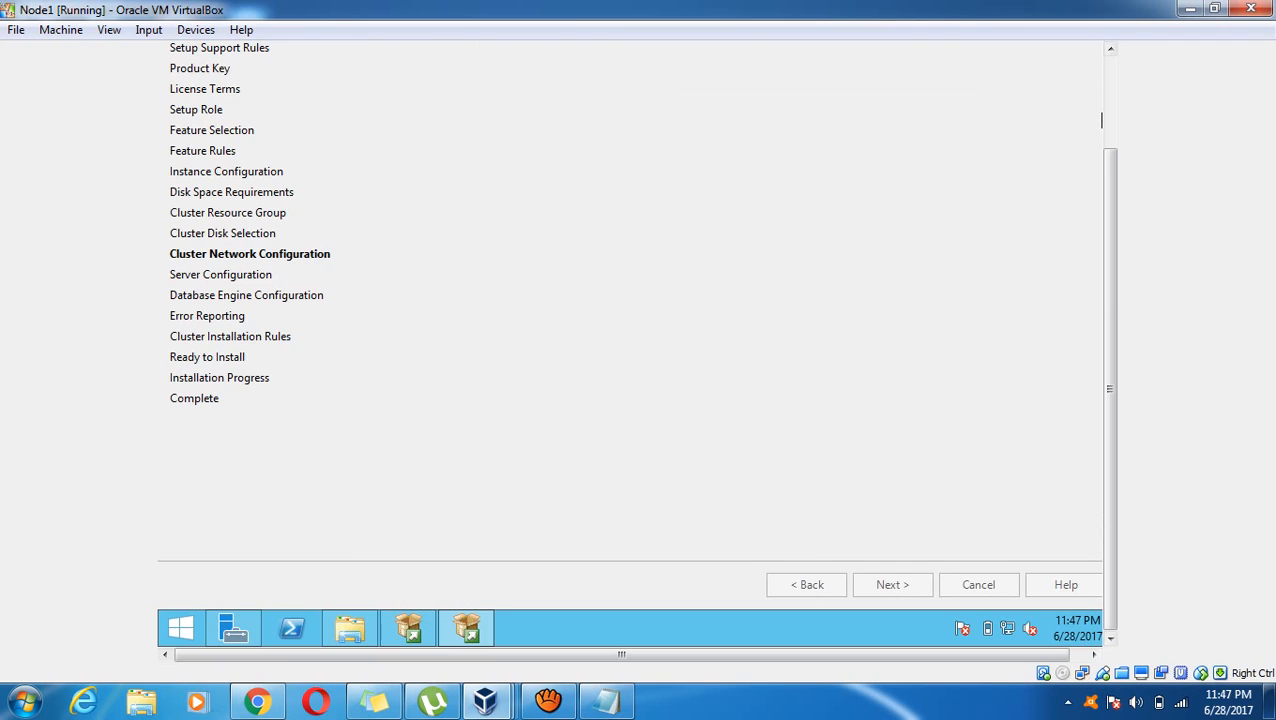
click(1110, 115)
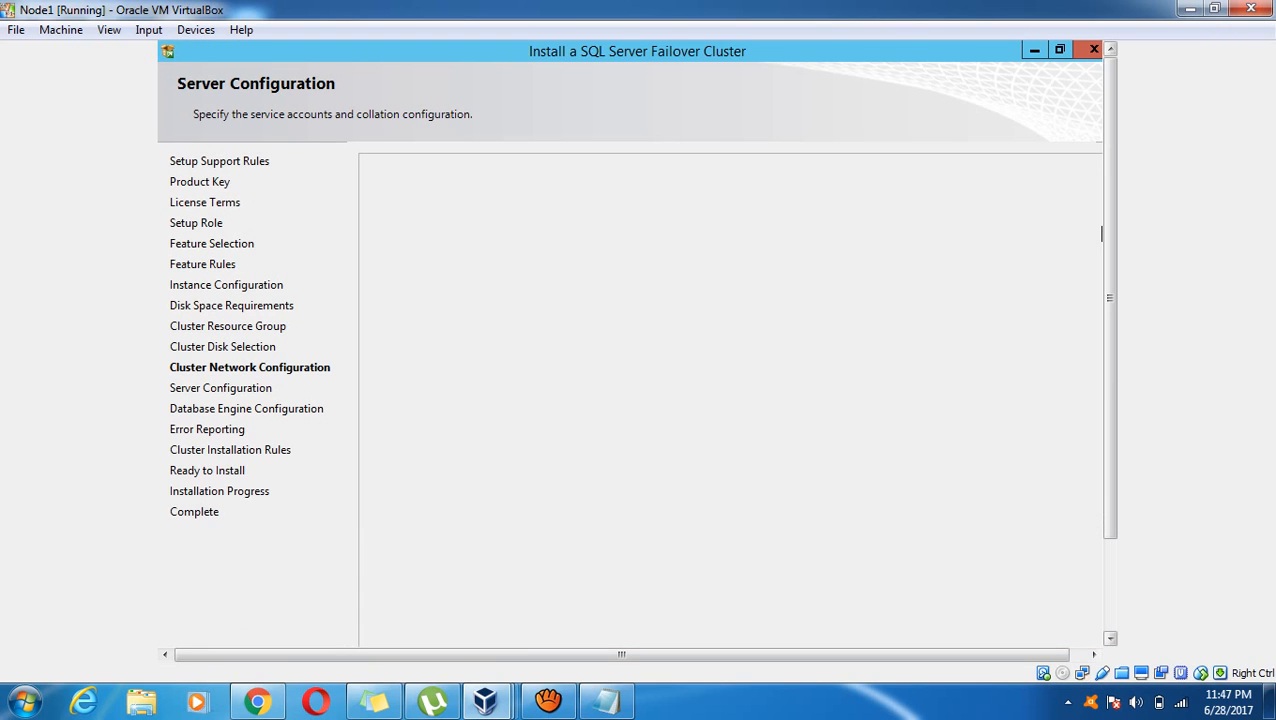
Set the SQL Server Agent service account to the domain cluadmin account
mouse_move(1110, 297)
mouse_down()
mouse_move(1110, 343)
mouse_move(1110, 322)
mouse_up()
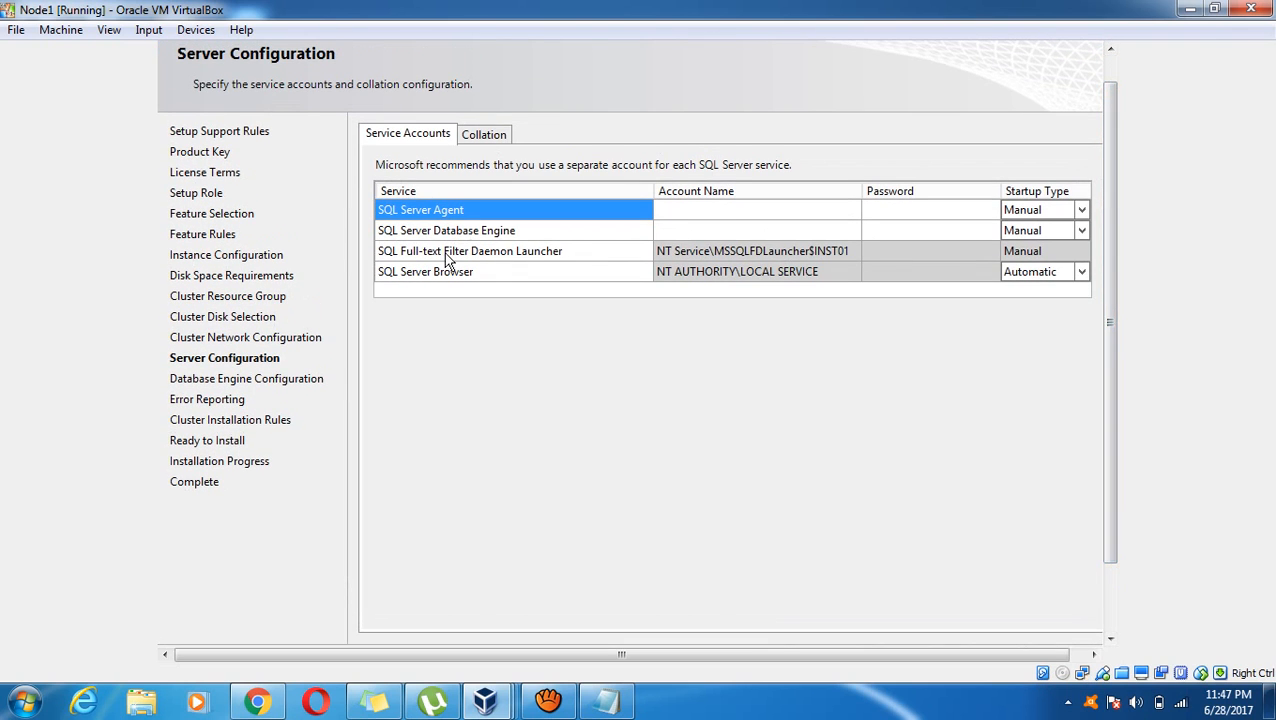
click(812, 212)
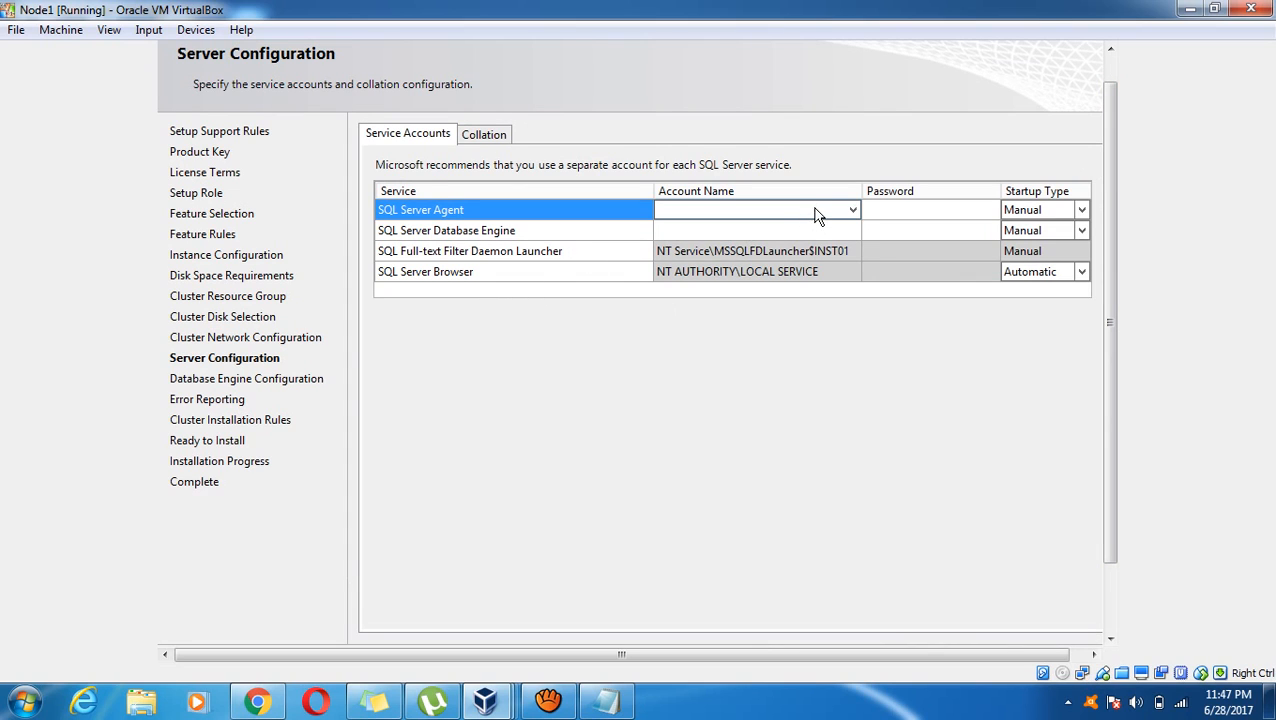
click(852, 210)
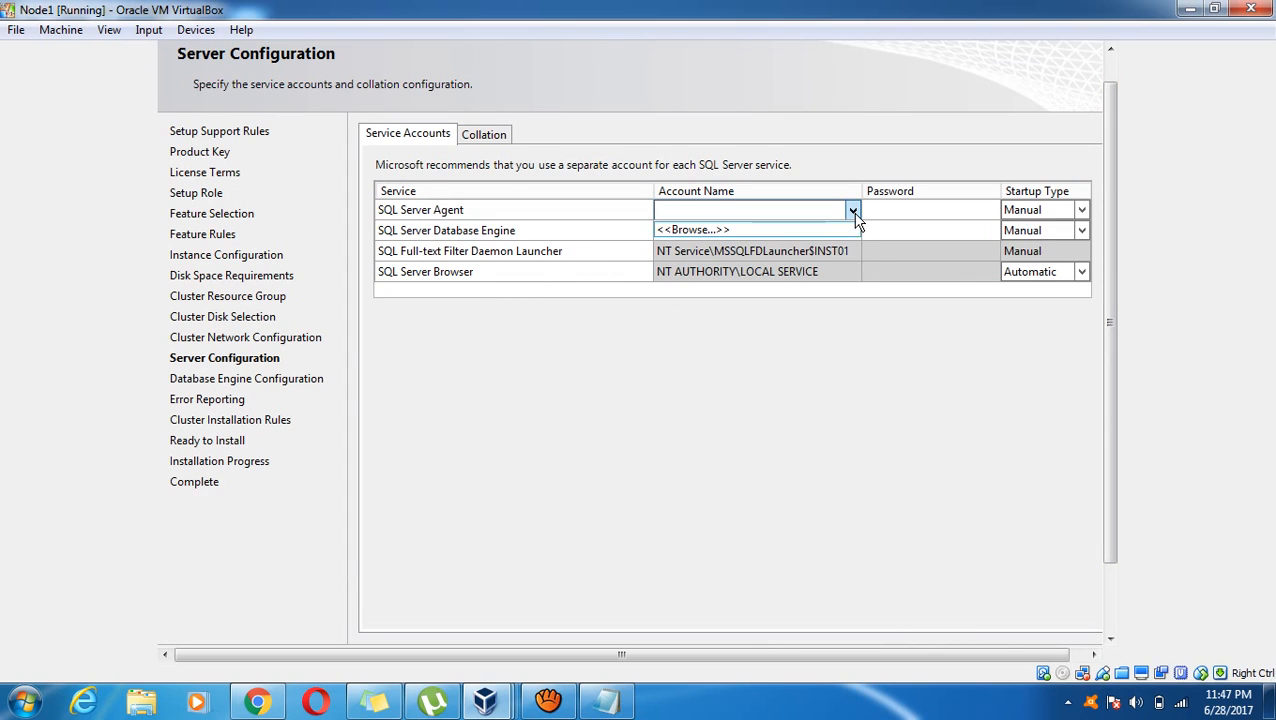
click(775, 230)
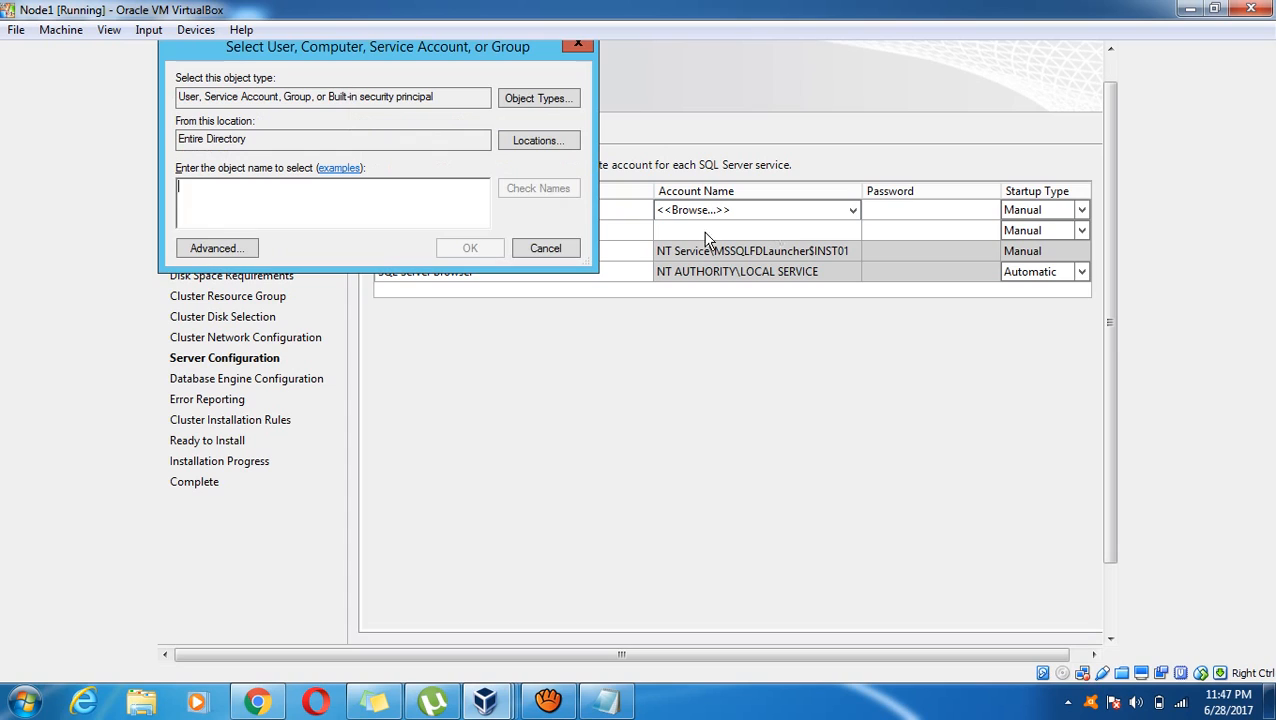
text(cluadmin)
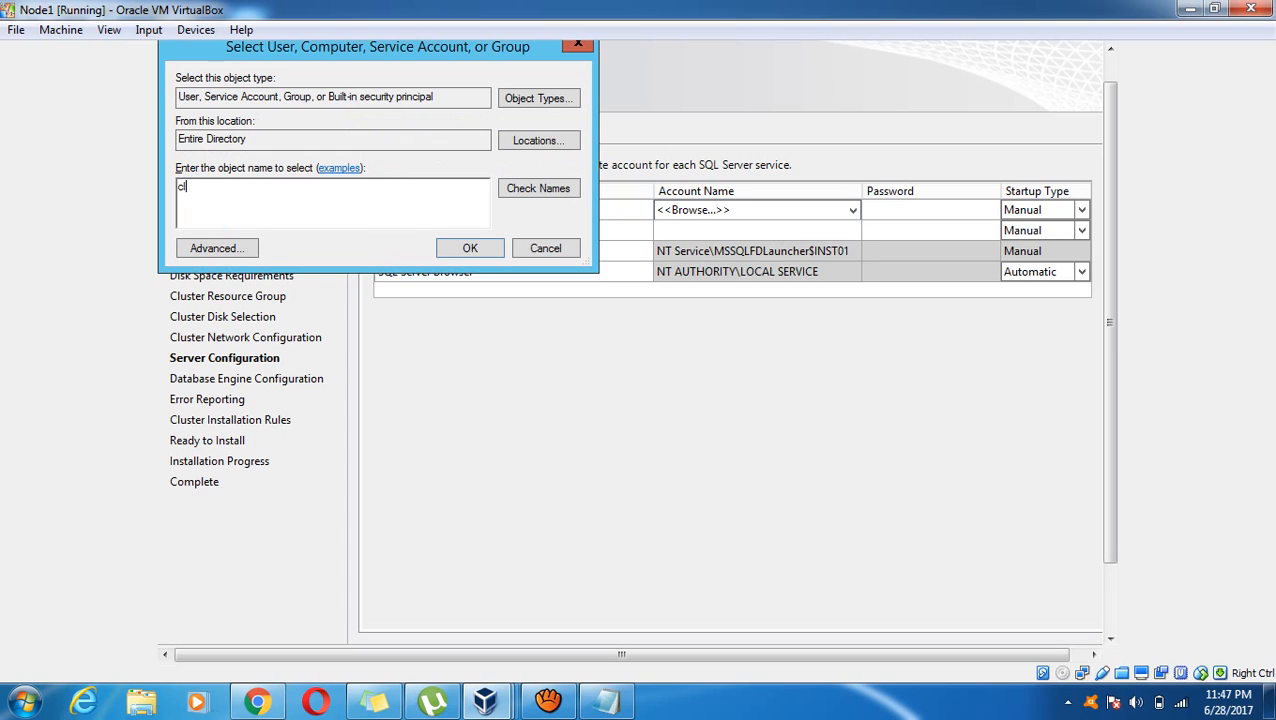
click(530, 196)
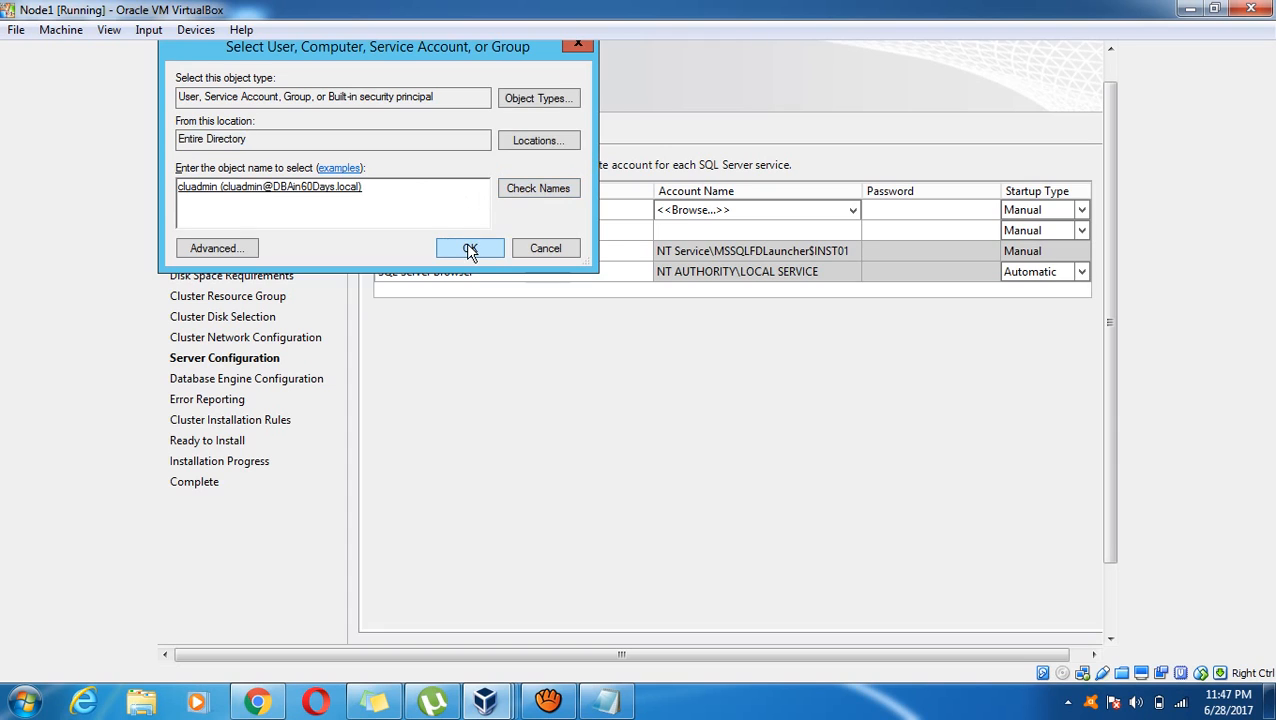
click(470, 249)
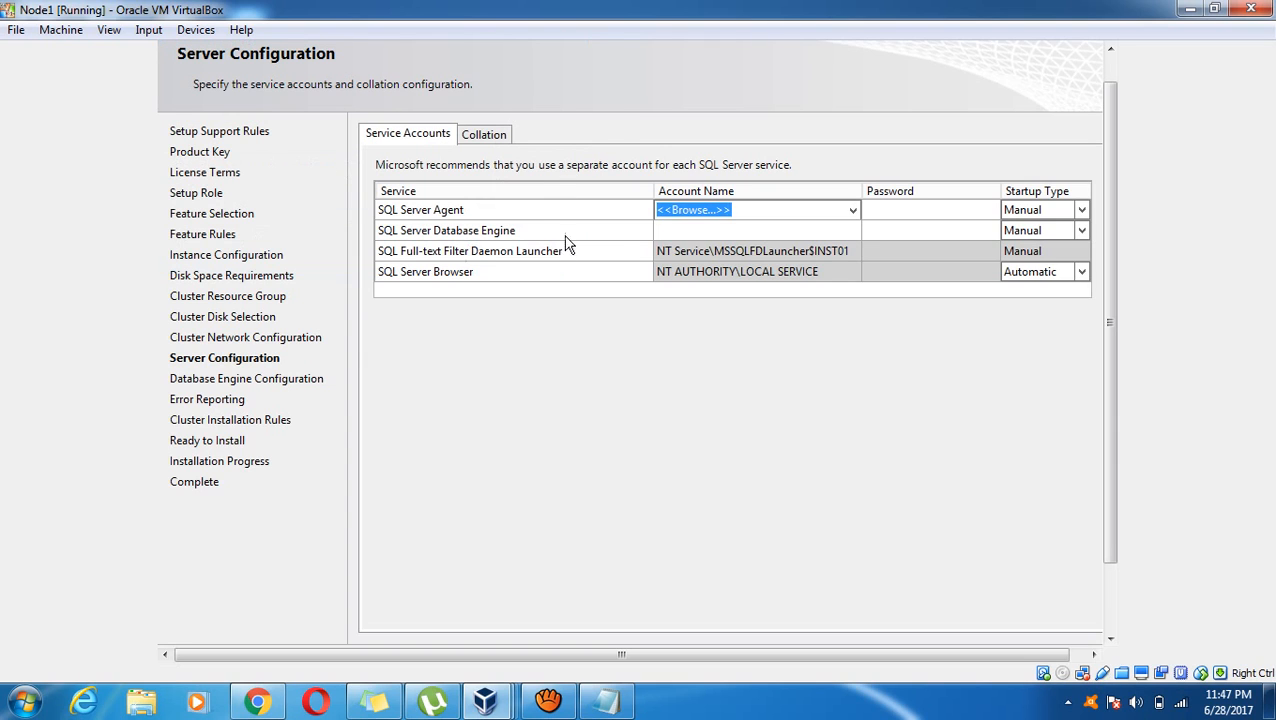
Reuse cluadmin for the Database Engine and enter both service account passwords
click(767, 232)
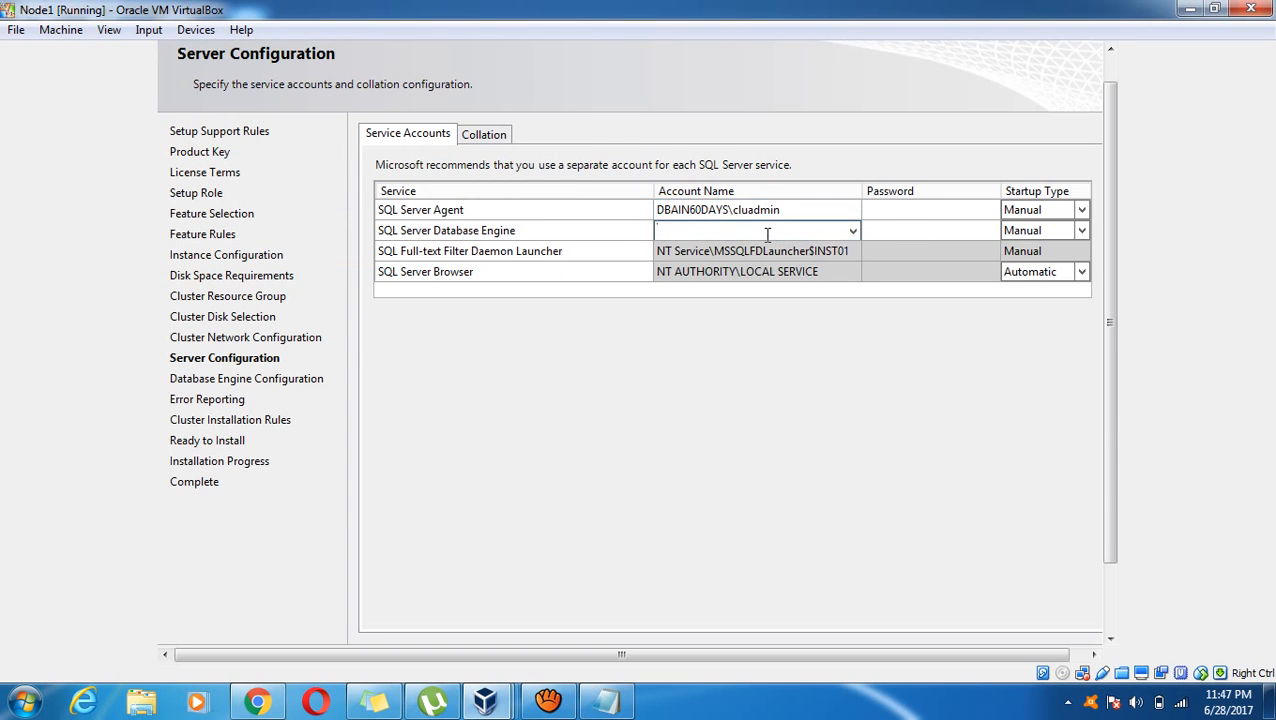
click(789, 216)
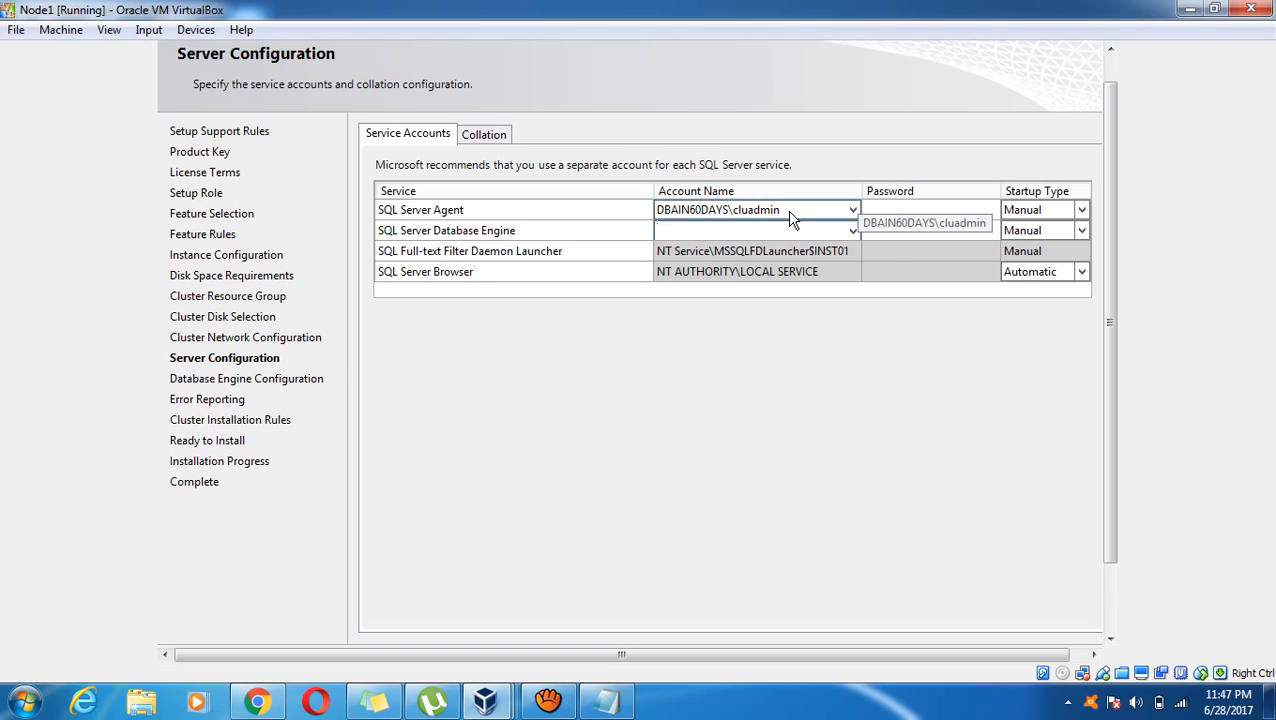
click(790, 211)
key(ctrl+c)
click(786, 231)
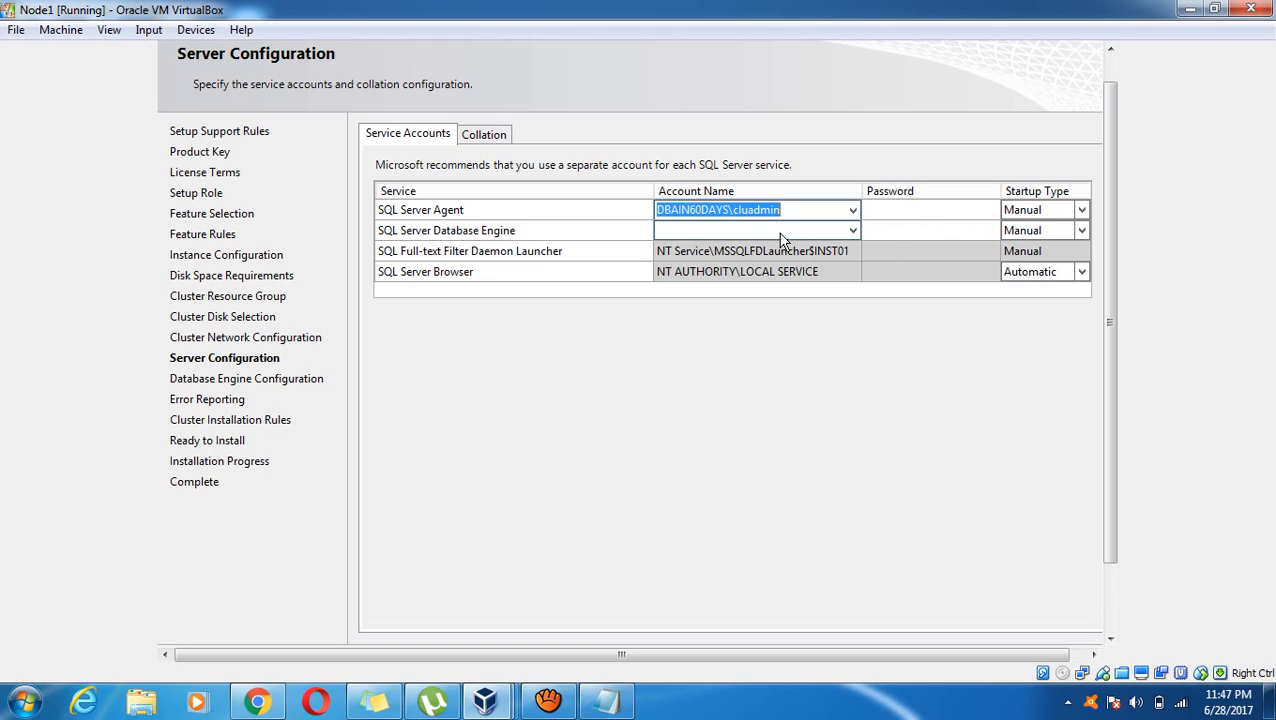
key(ctrl+v)
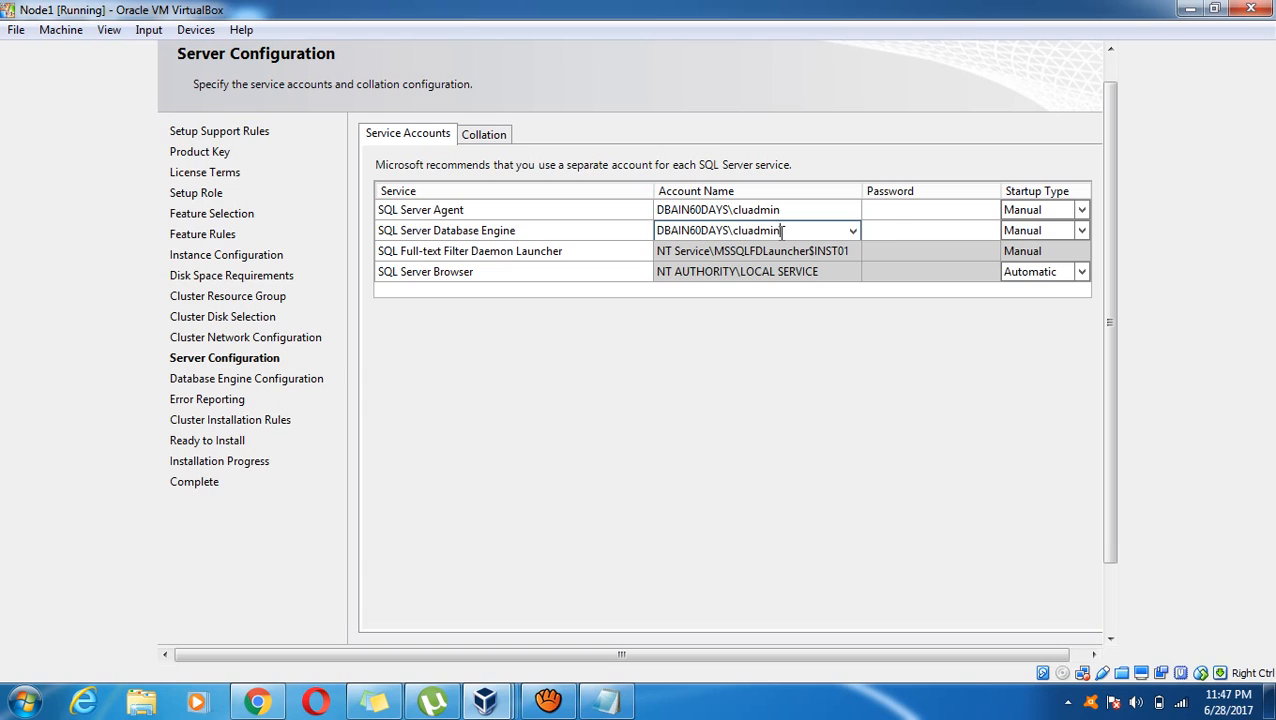
click(908, 215)
text(••••••)
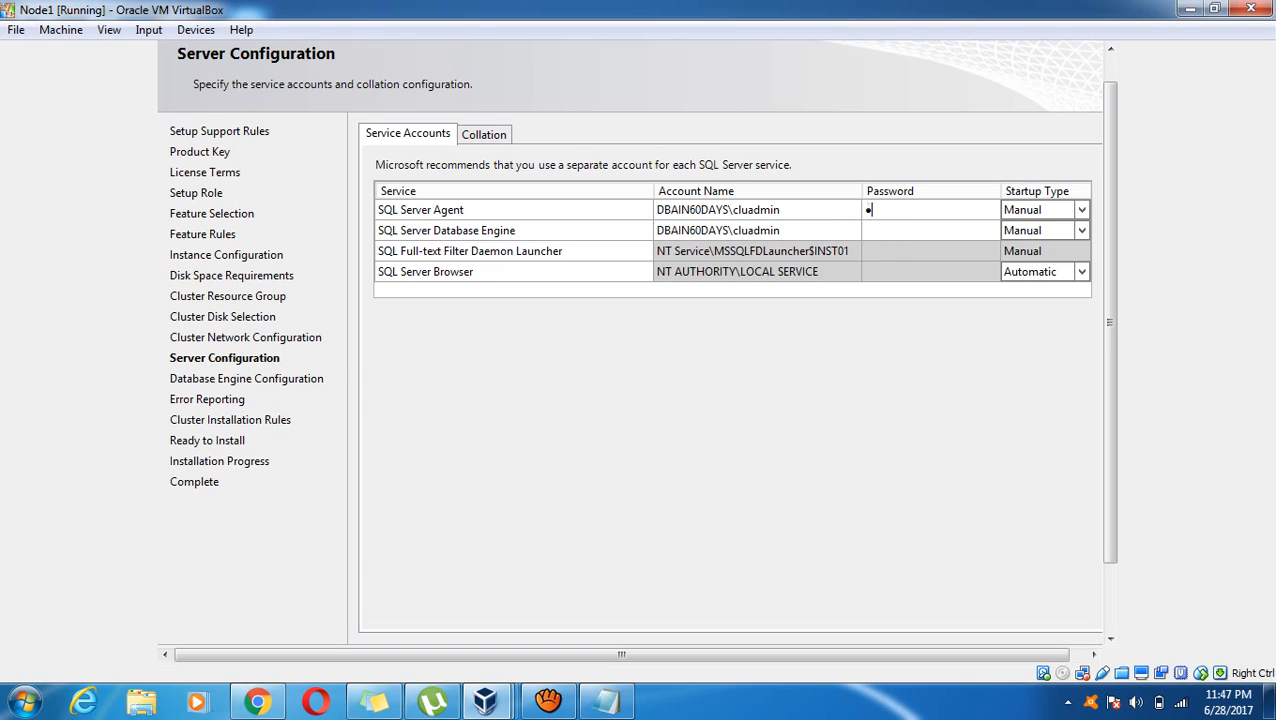
text(••••)
key(Tab)
click(911, 231)
text(••••••••••)
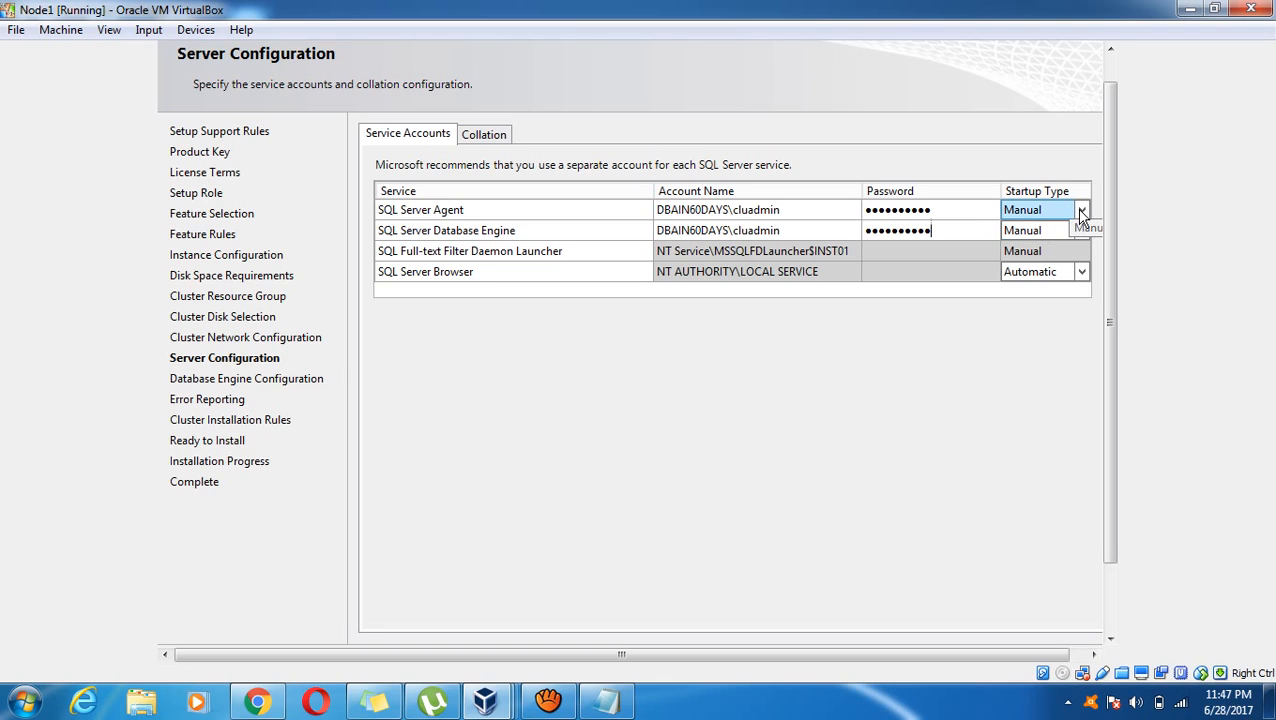
Review the Collation settings, then accept the server configuration
click(490, 137)
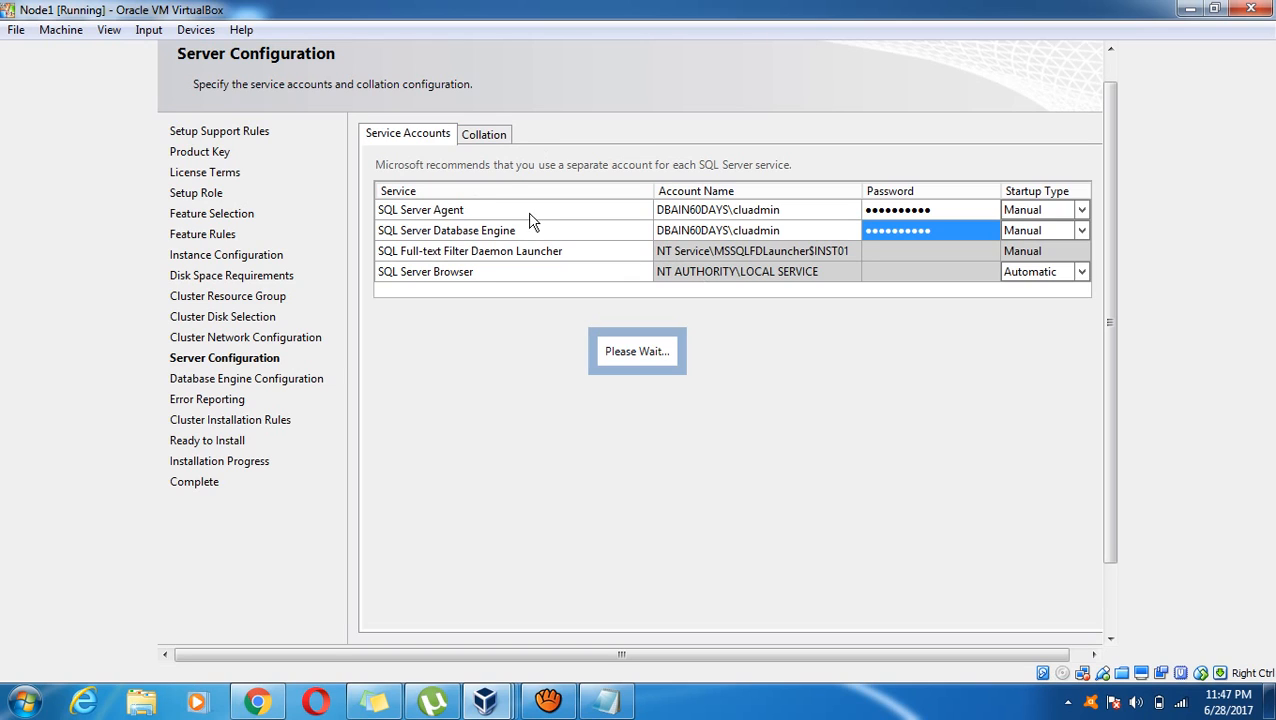
click(494, 135)
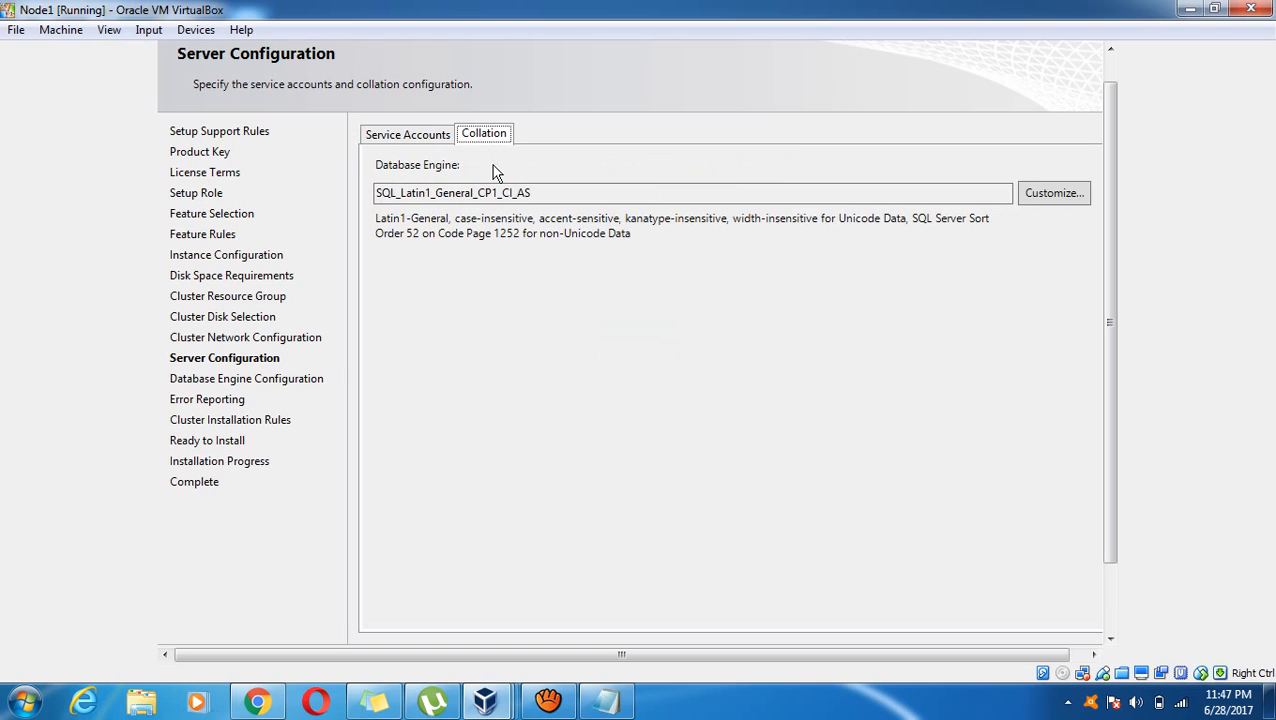
click(405, 134)
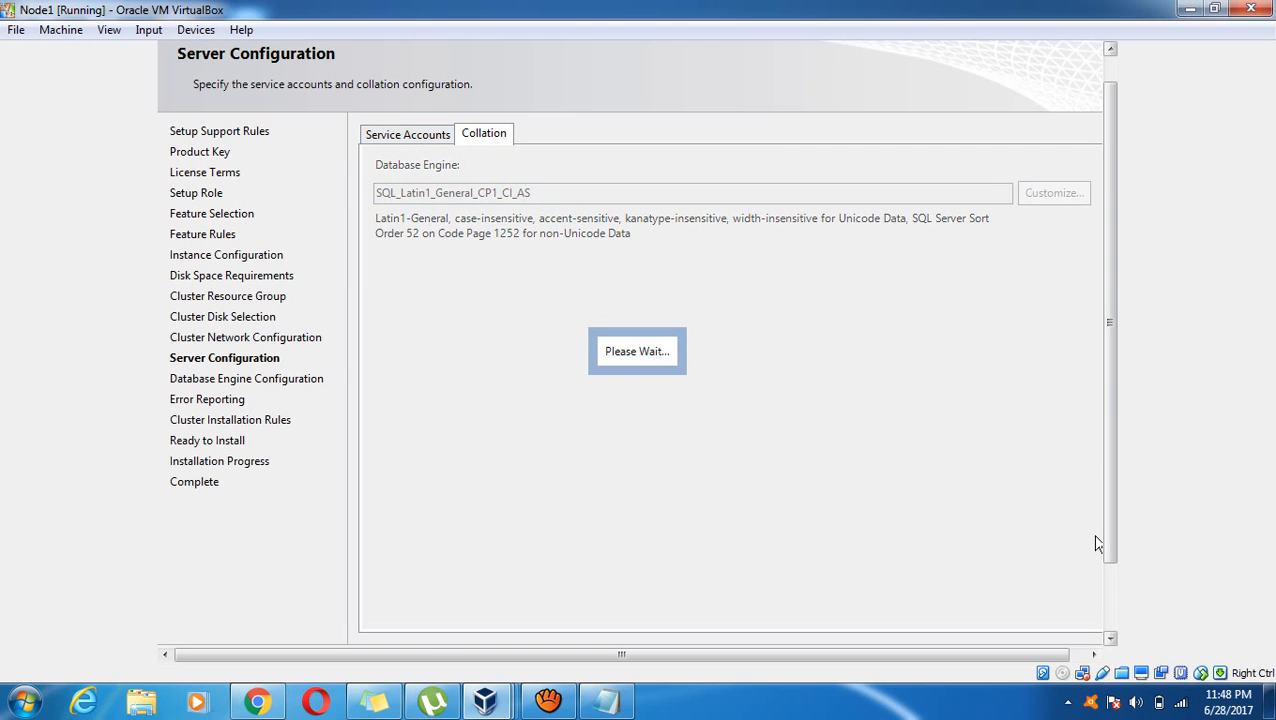
click(903, 593)
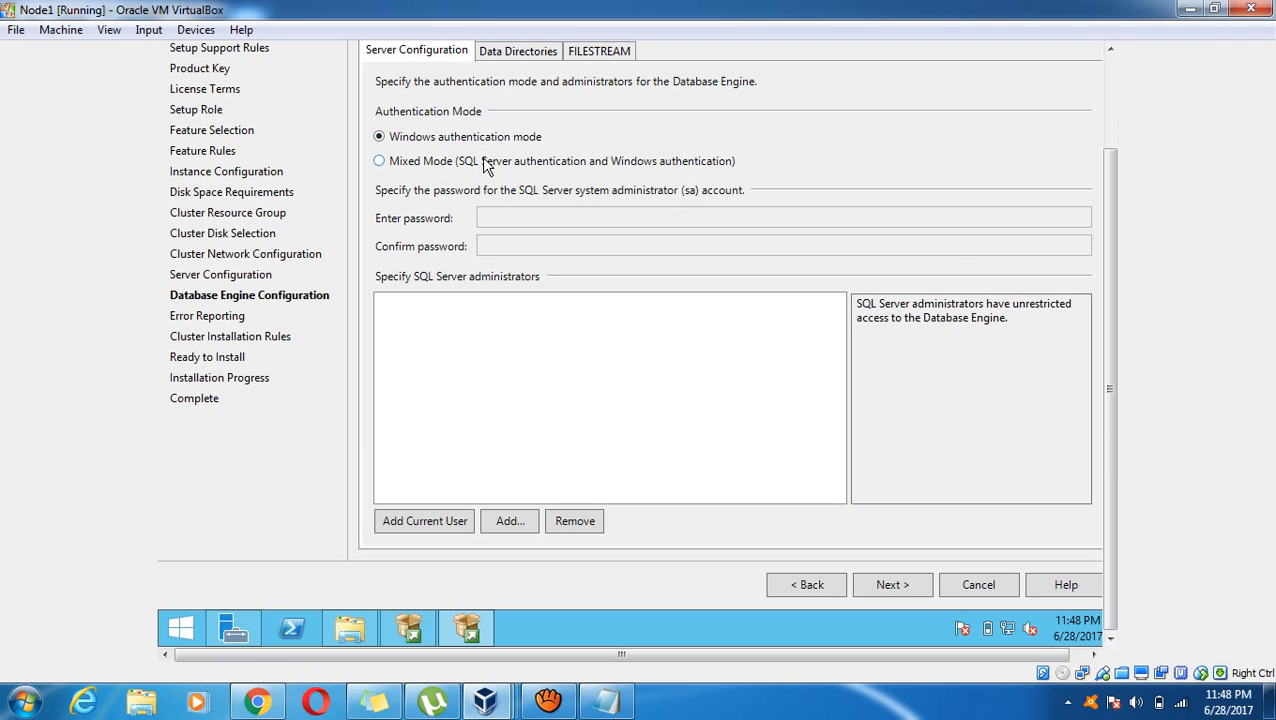
Switch to Mixed Mode, enter and confirm the sa password, and add the current user as administrator
click(453, 165)
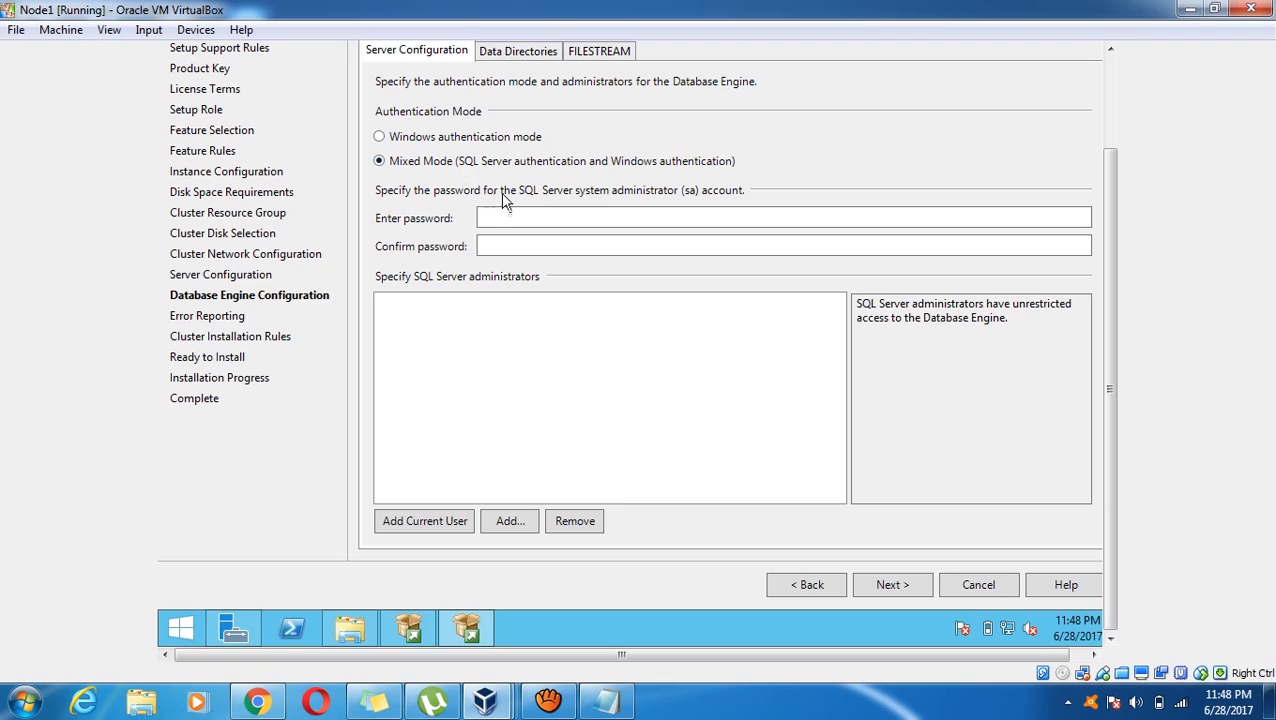
click(522, 218)
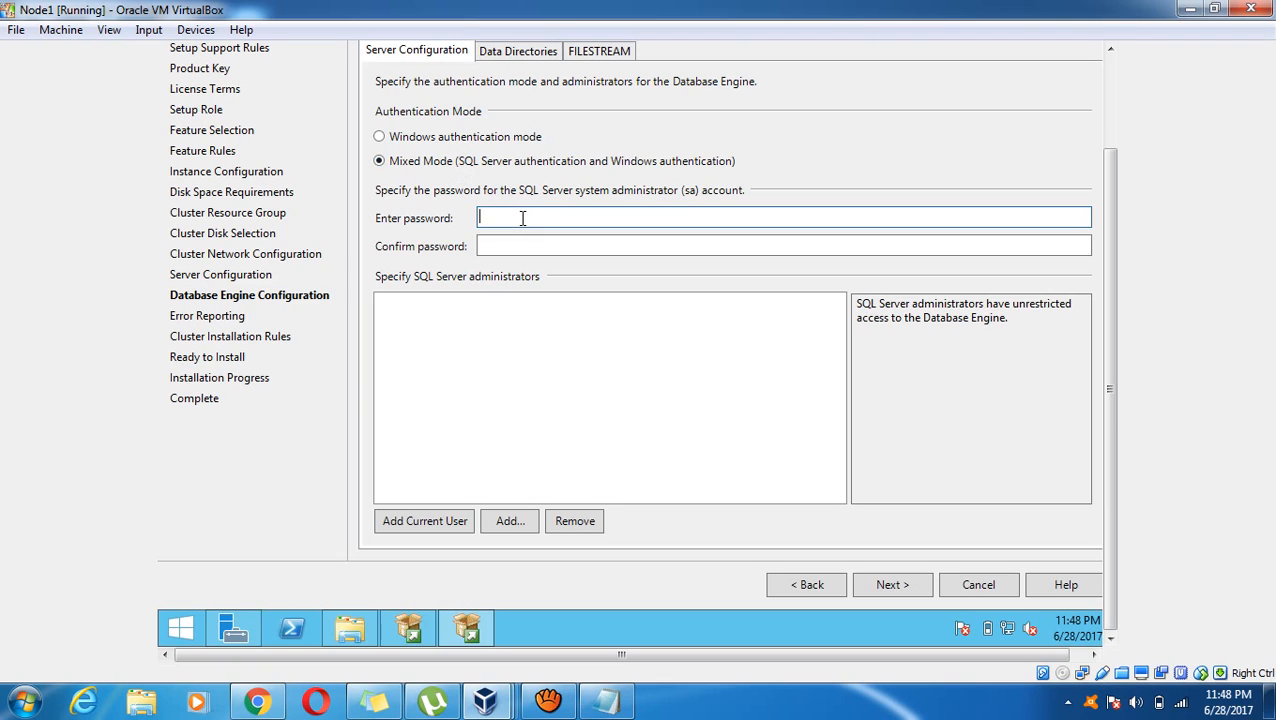
text(**********)
key(Tab)
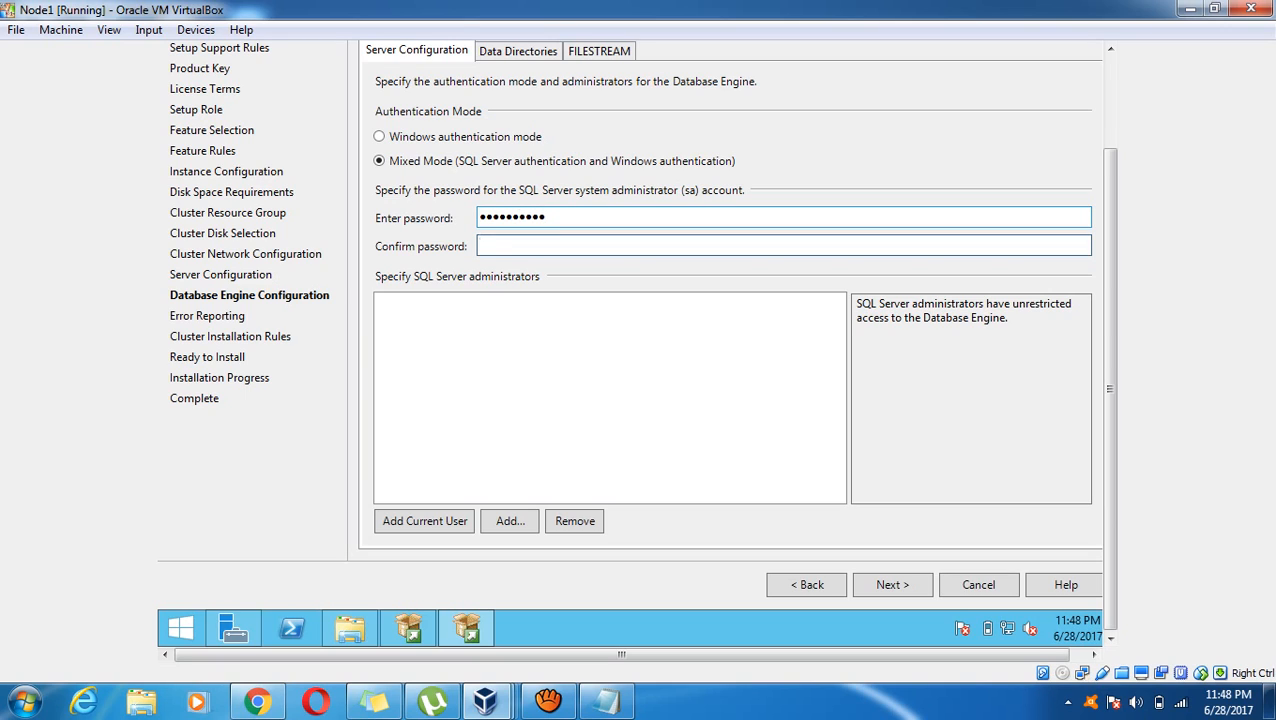
text(*********)
click(432, 521)
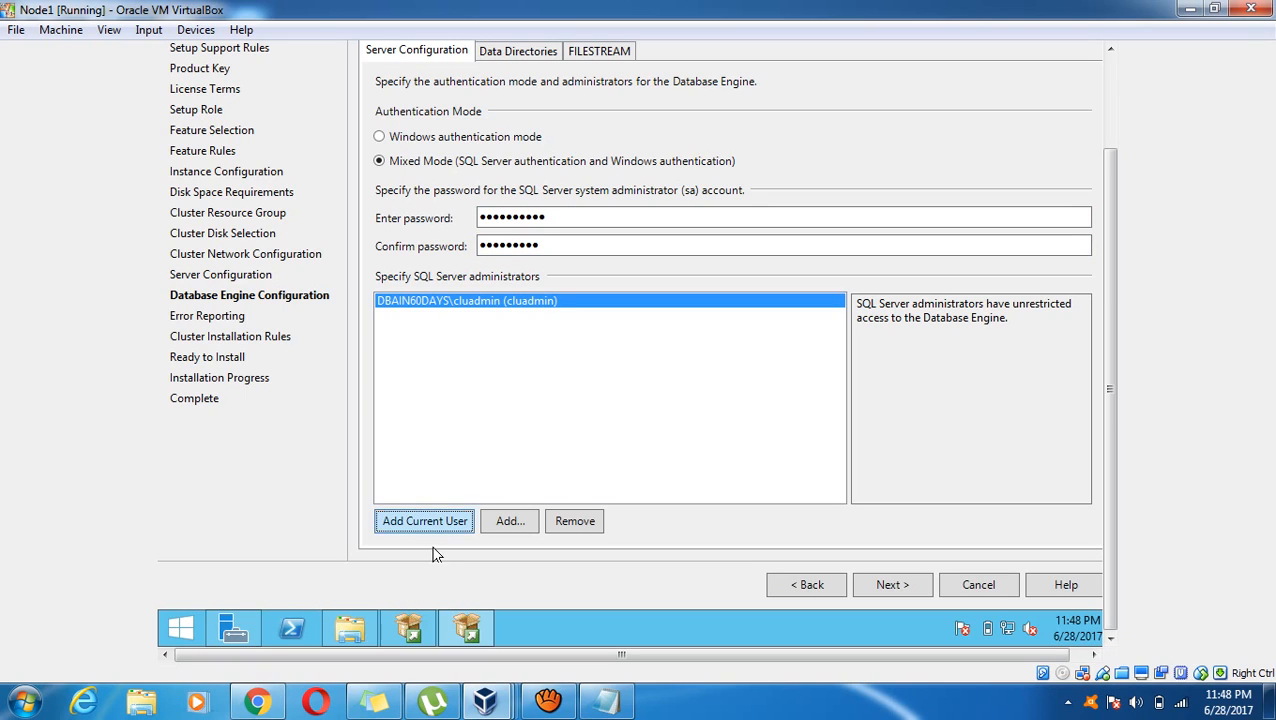
From the Data Directories page, check that the Data (F:) drive is empty in File Explorer, then minimize Explorer
click(538, 50)
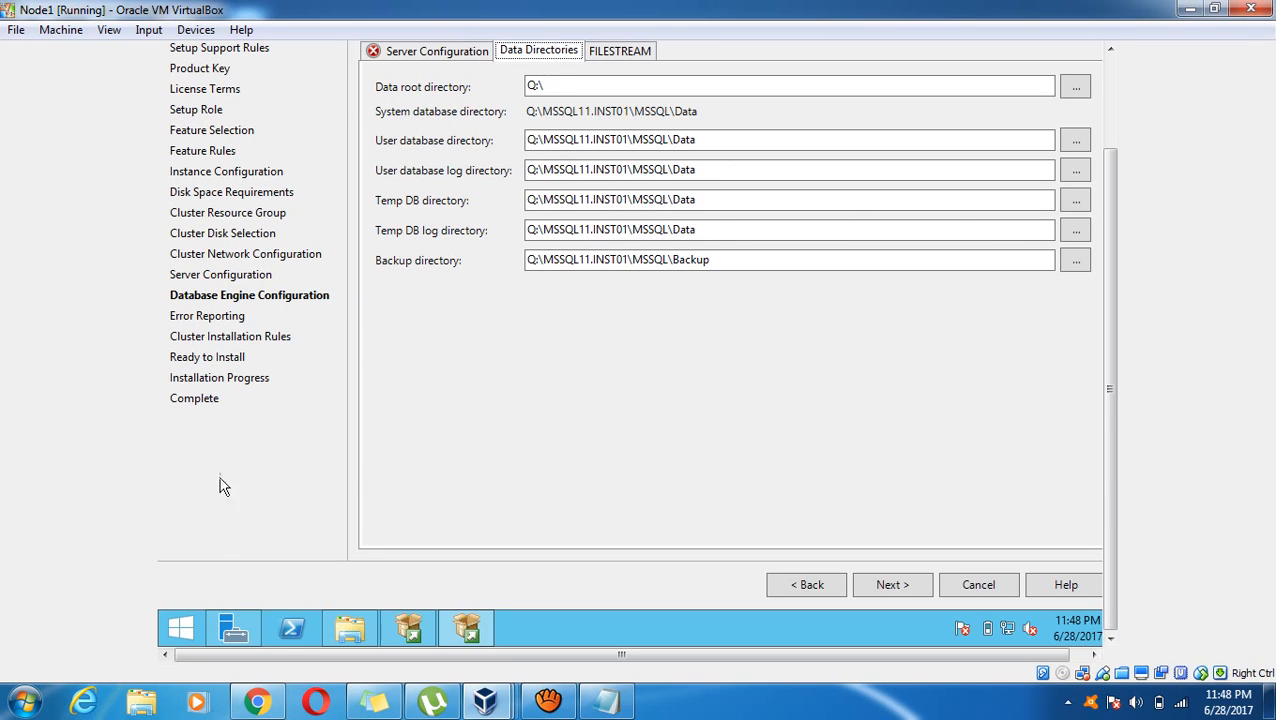
click(348, 634)
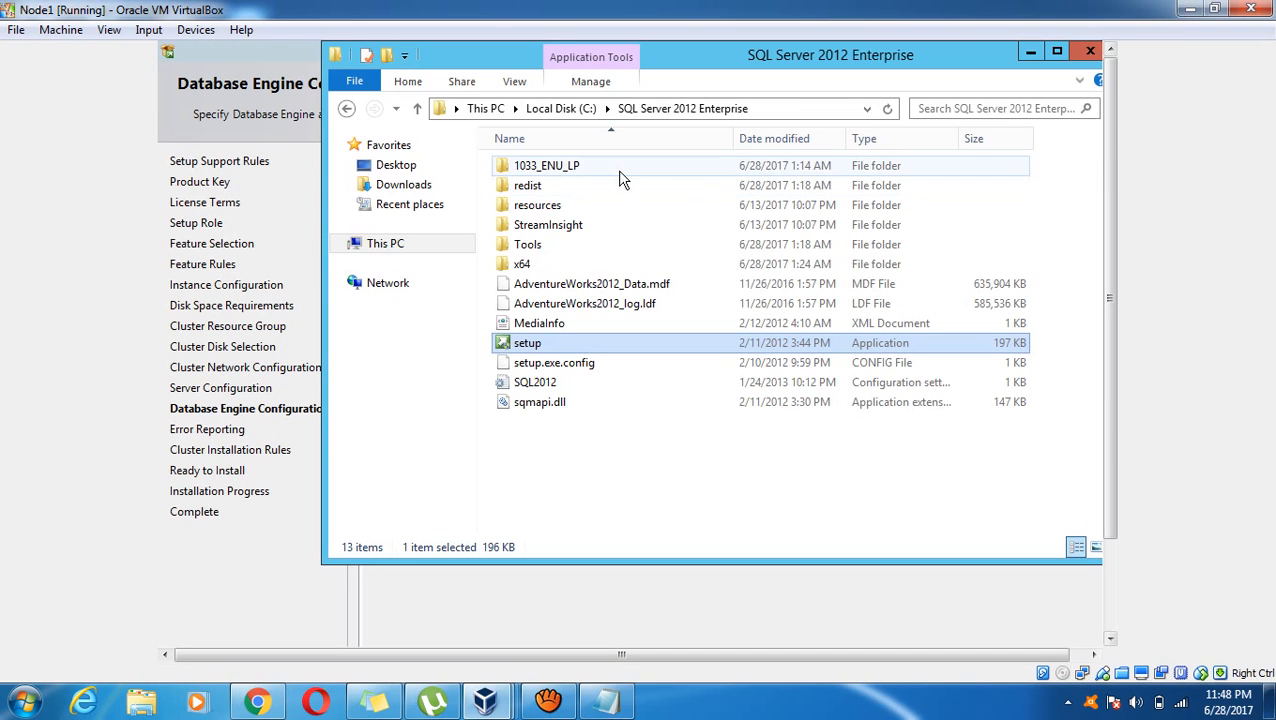
click(397, 247)
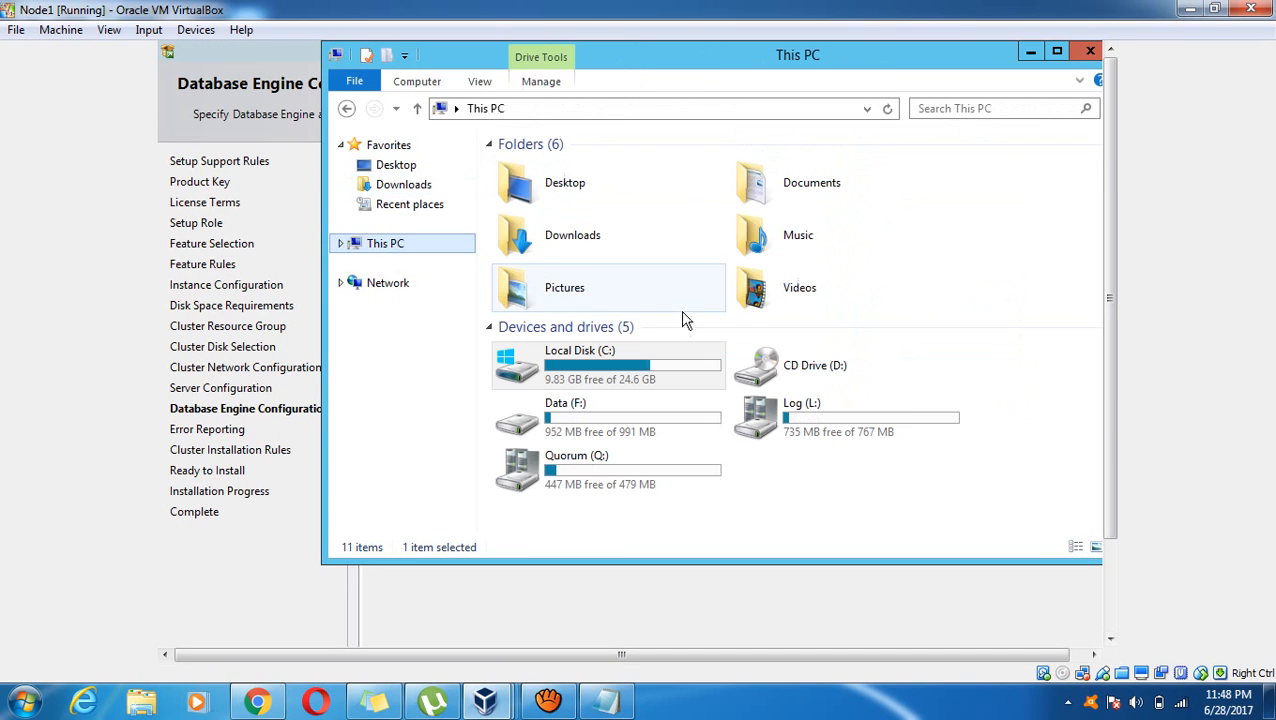
click(683, 428)
click(792, 438)
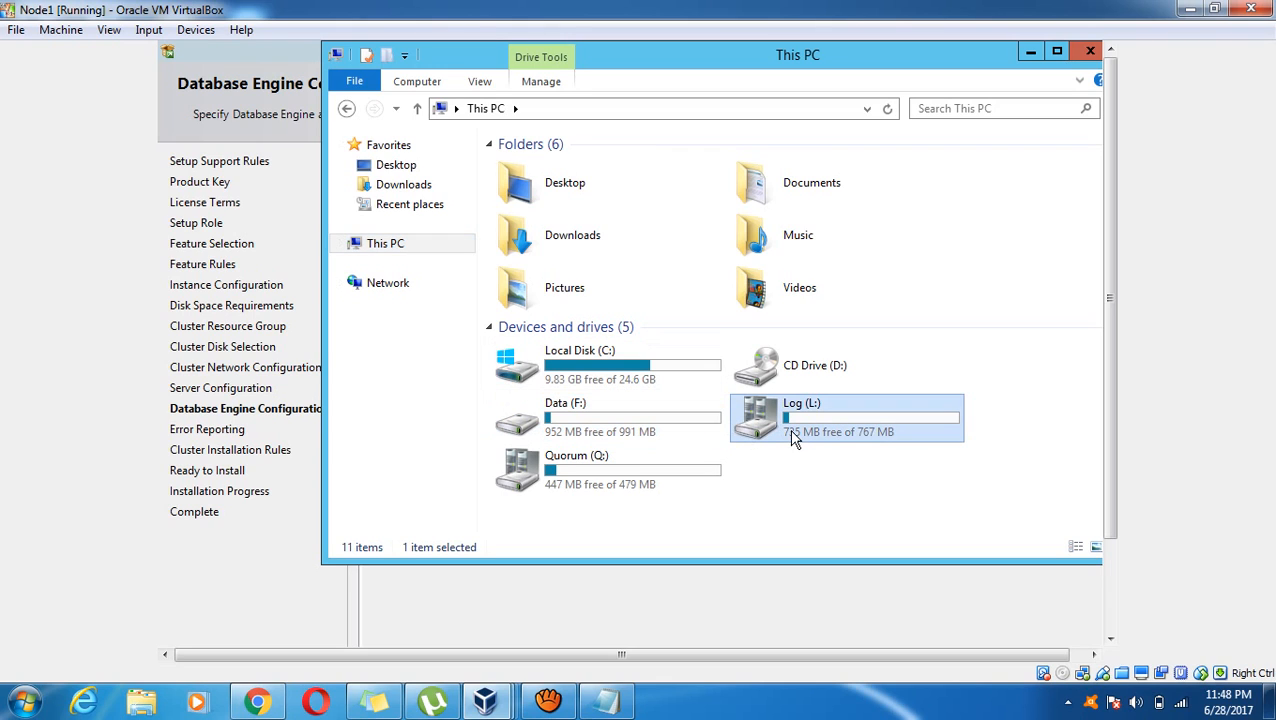
double_click(616, 414)
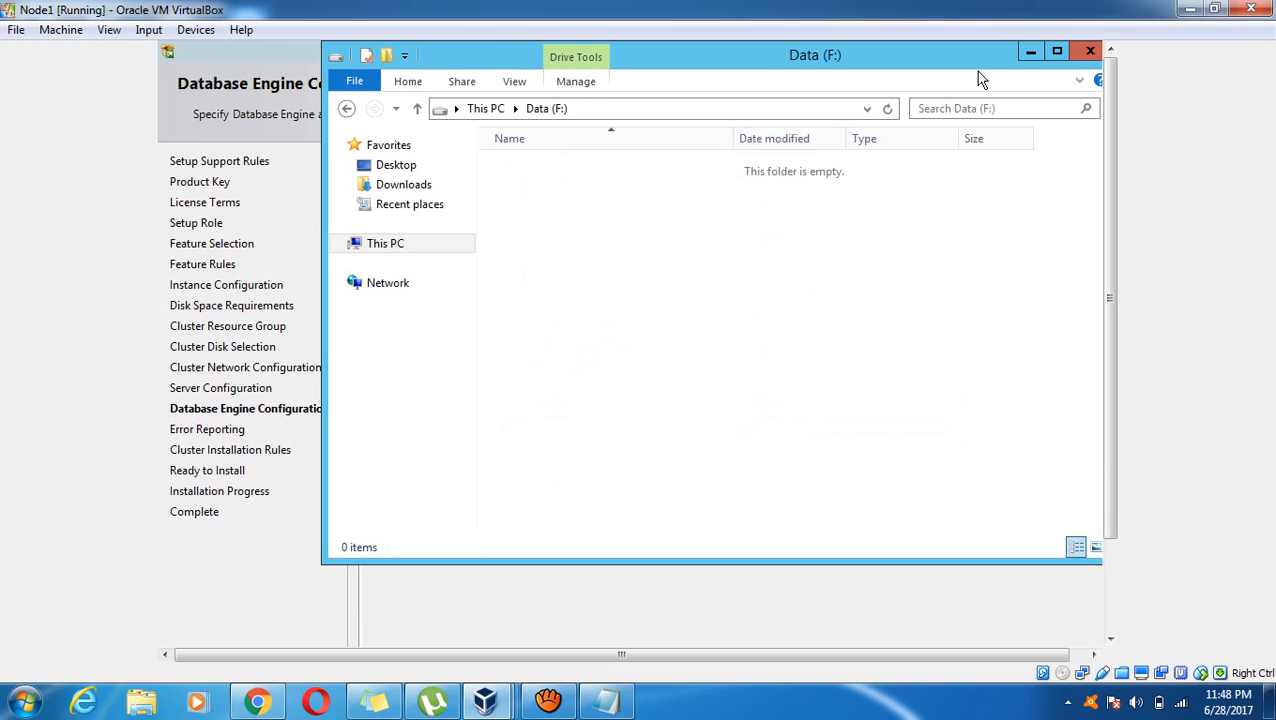
click(1030, 50)
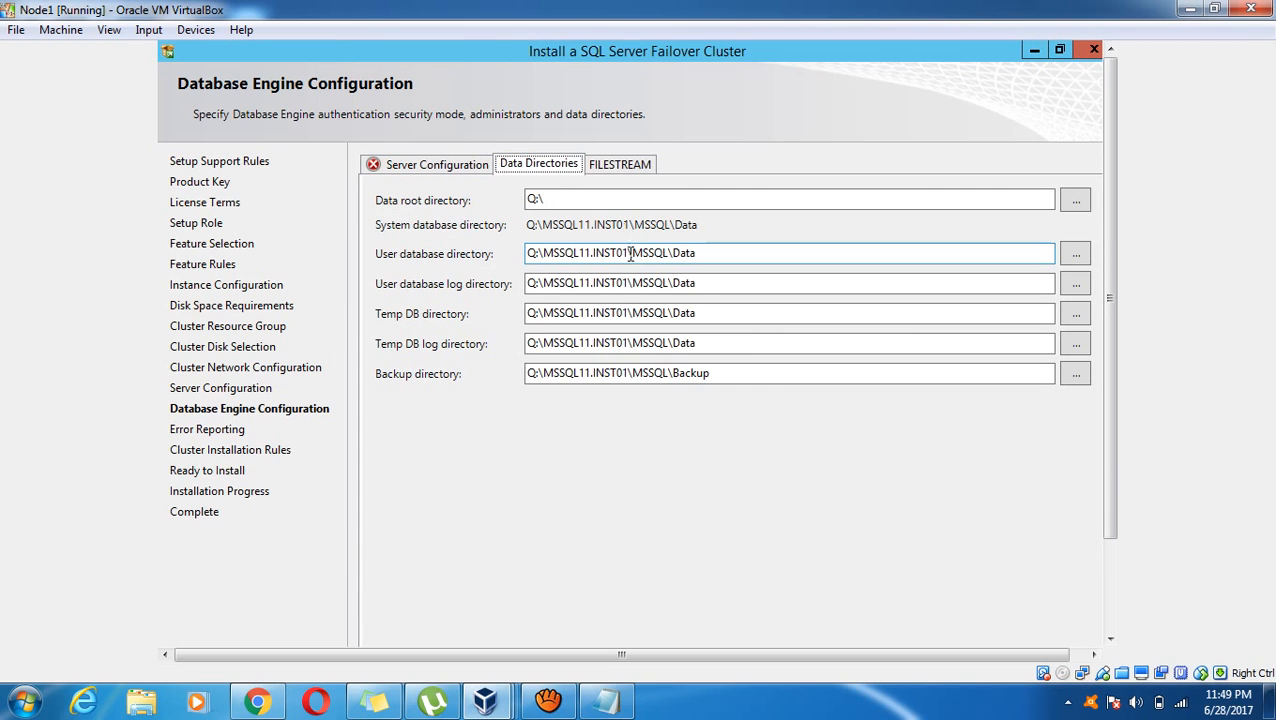
Change the data root directory drive from Q: to F:
click(611, 253)
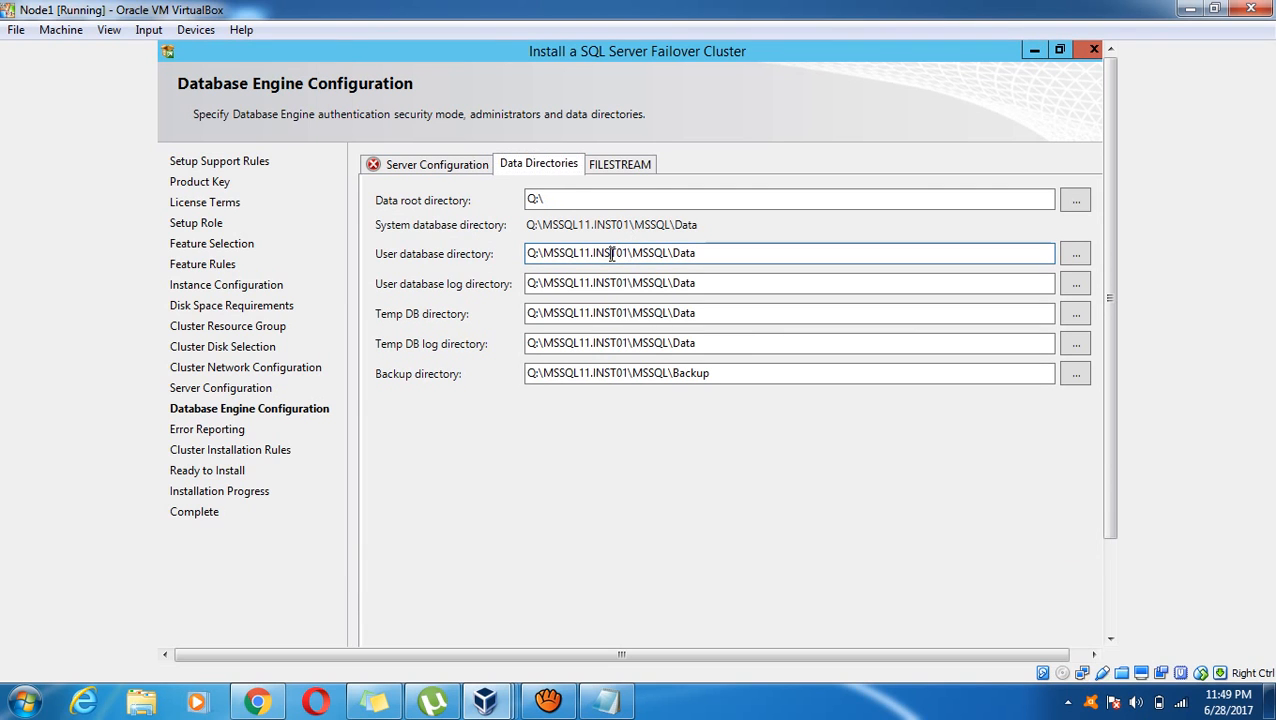
click(537, 199)
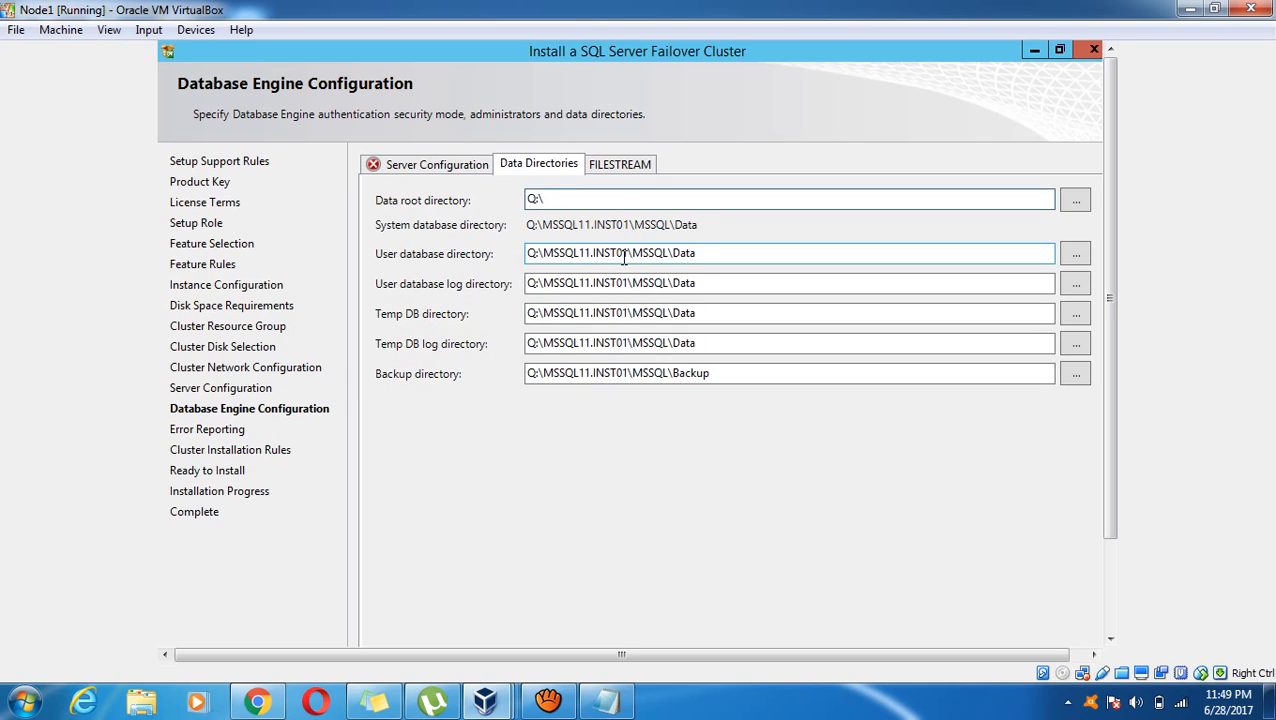
key(BackSpace)
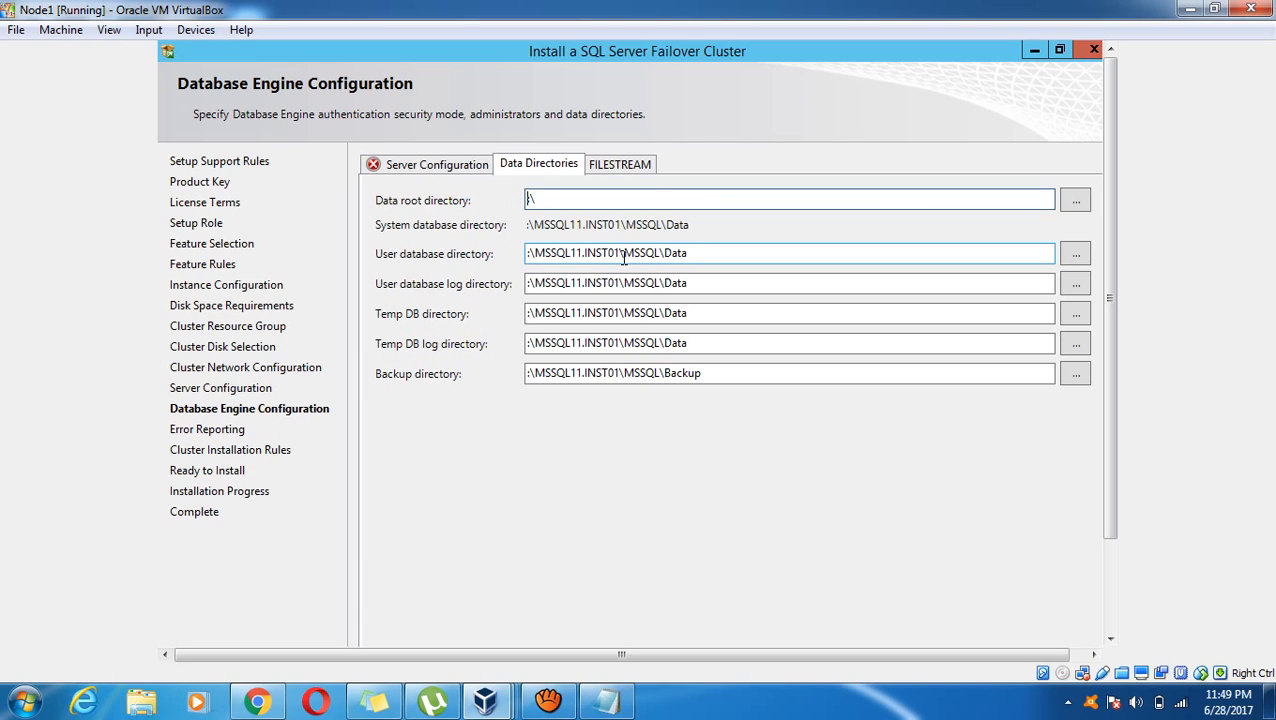
text(F:)
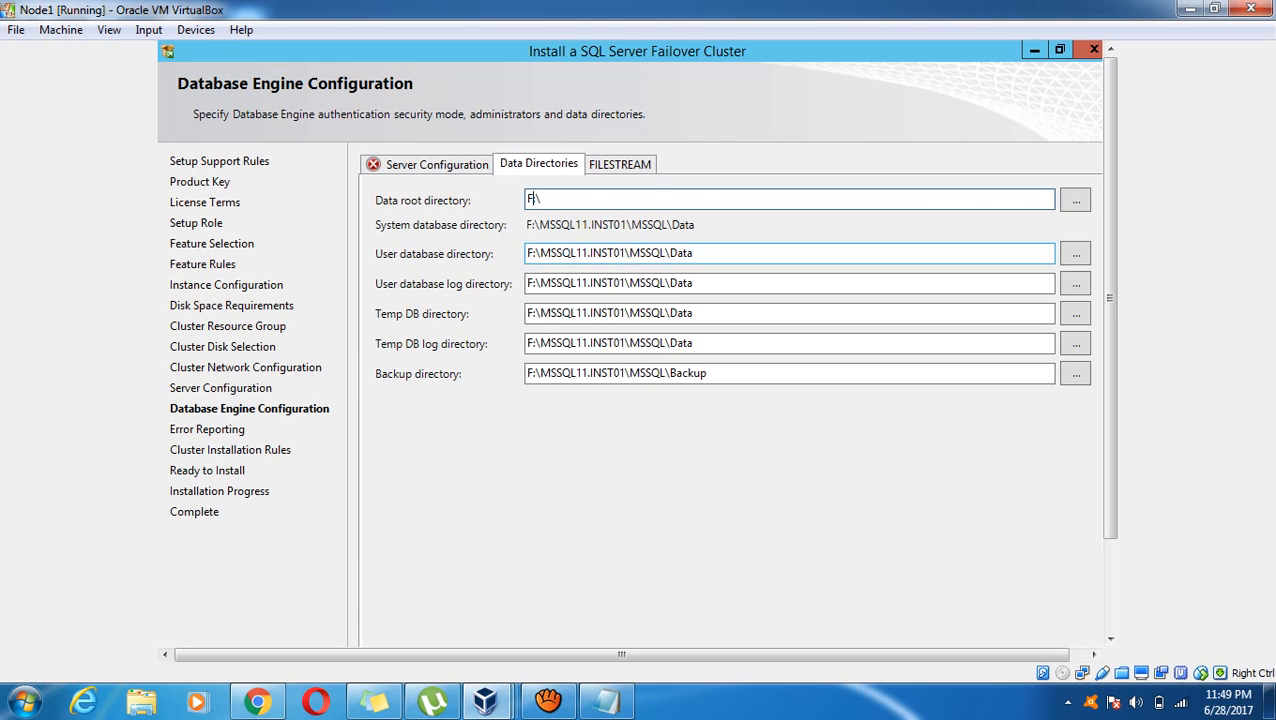
Move the user database log, Temp DB log and backup directories onto the L: drive
click(549, 286)
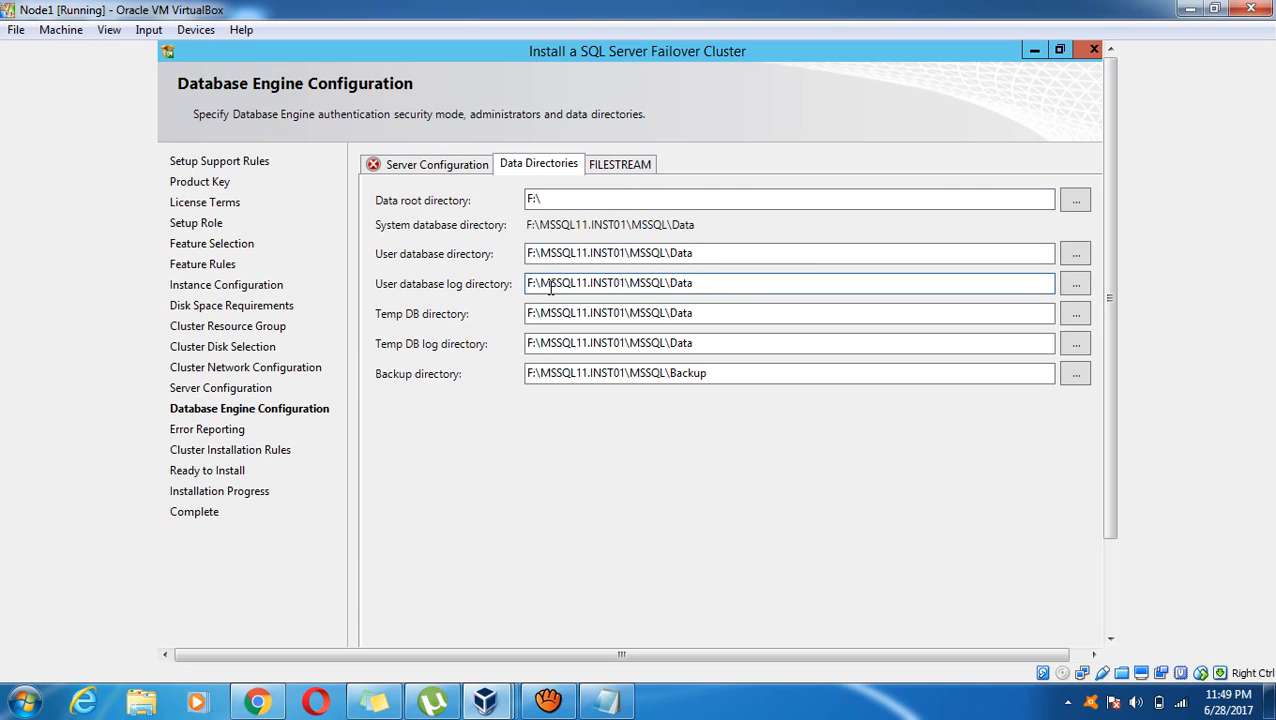
text(L)
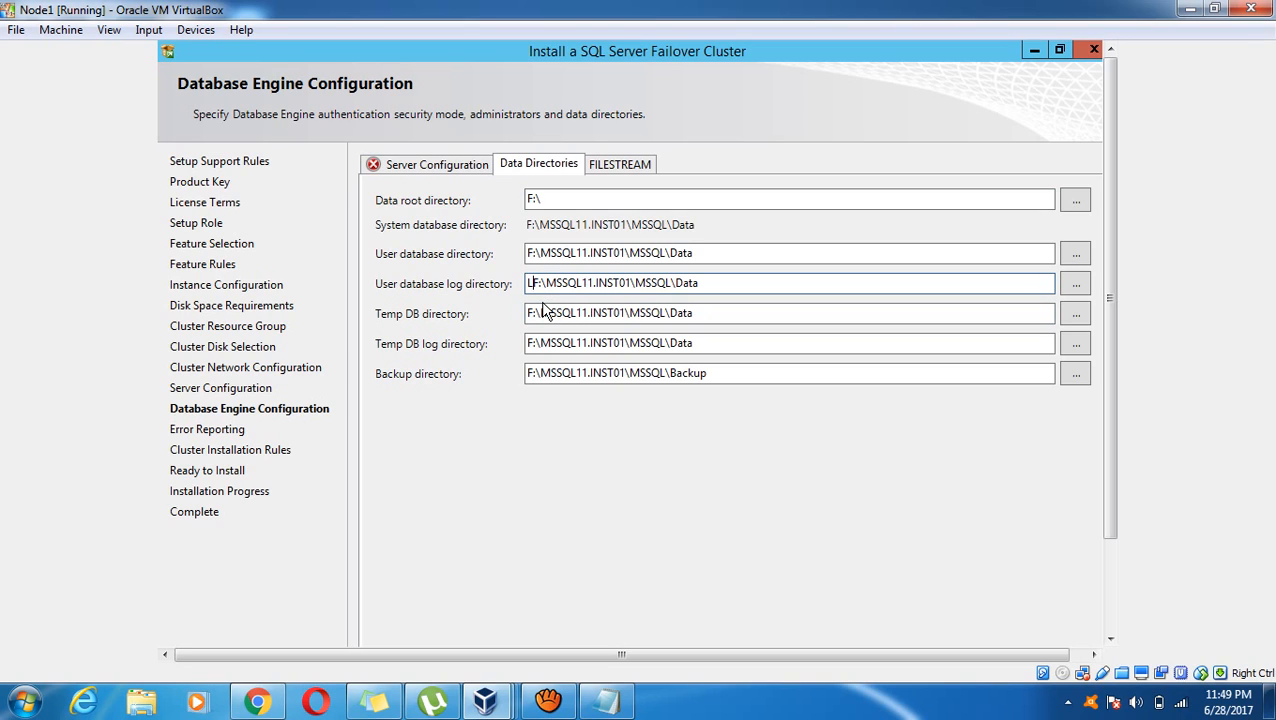
key(Delete)
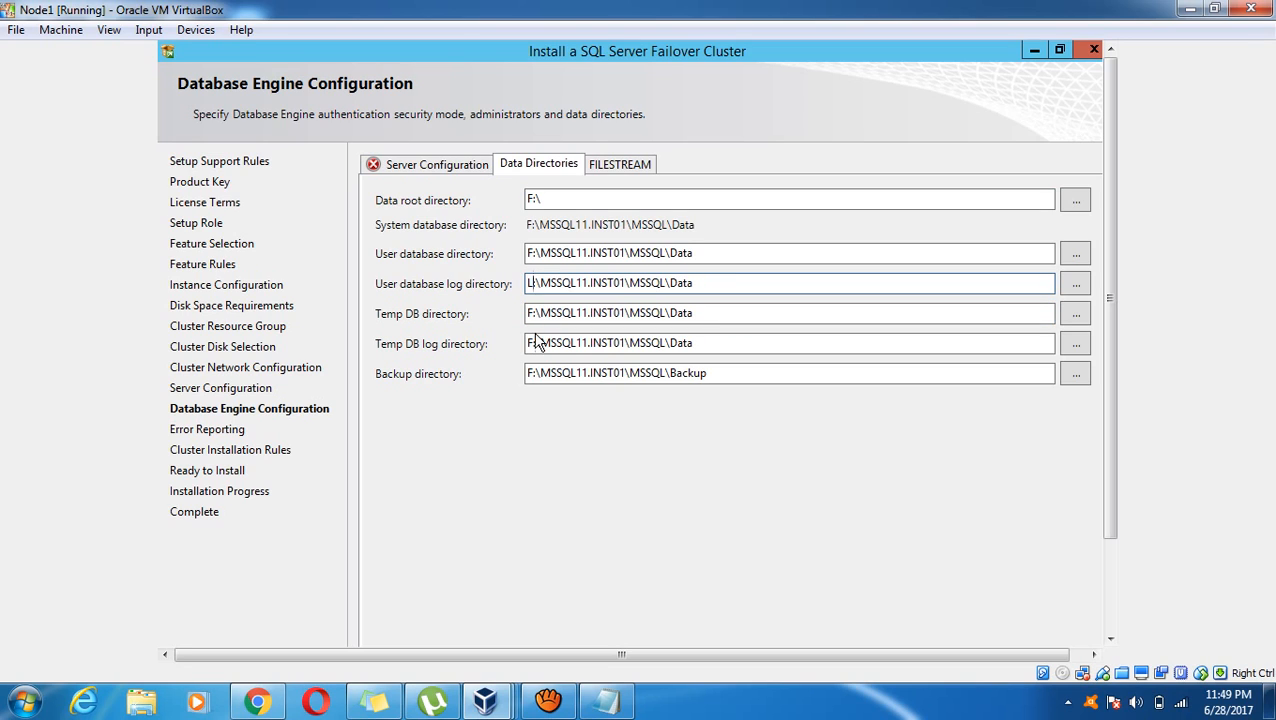
click(538, 340)
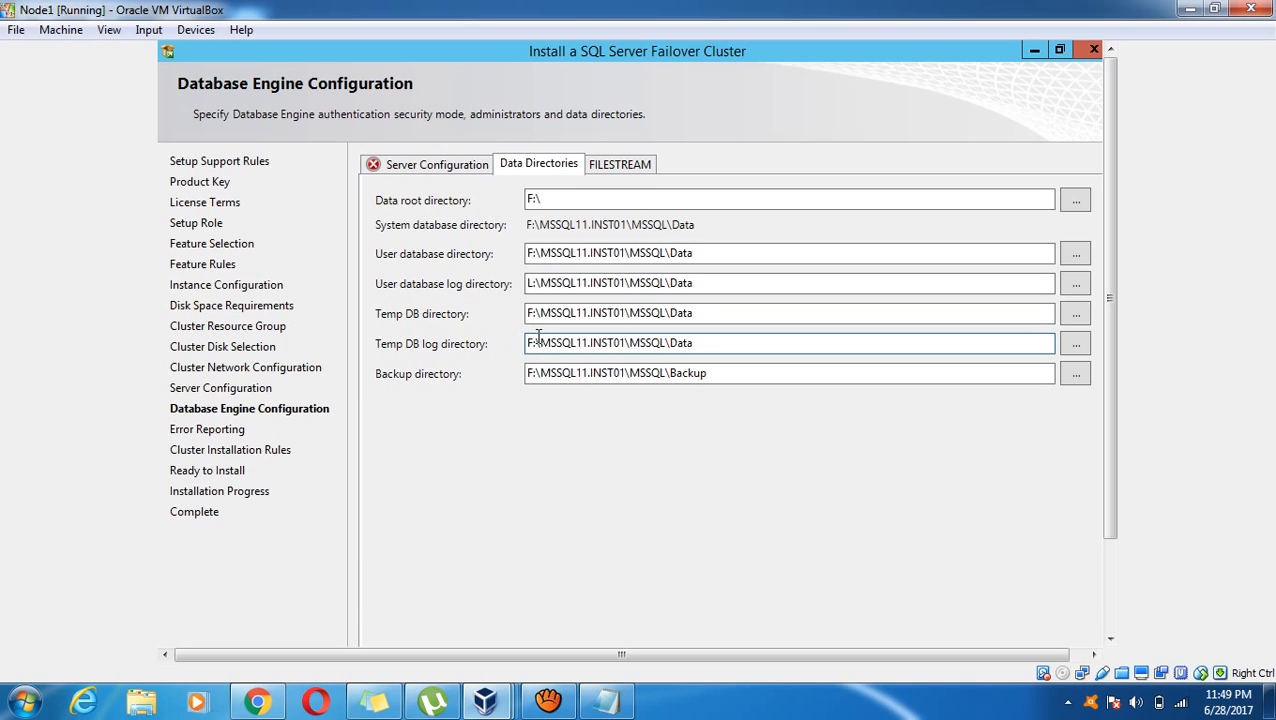
key(BackSpace)
text(L)
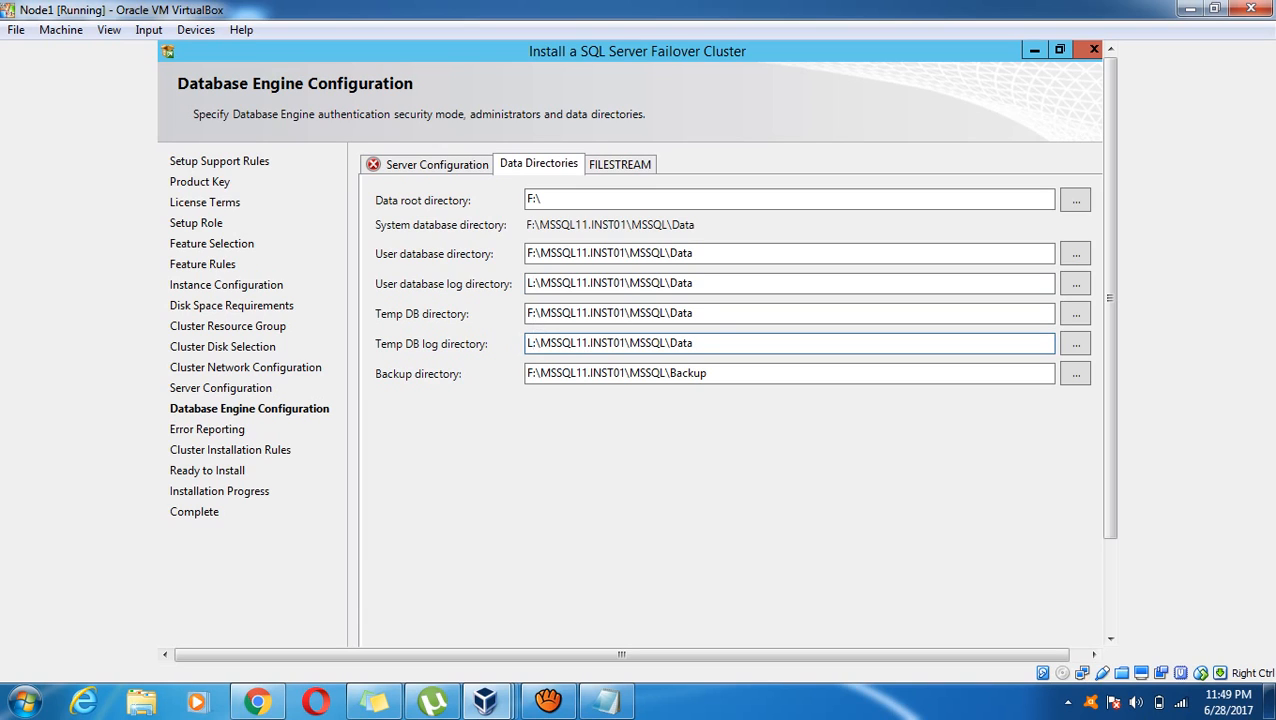
click(536, 376)
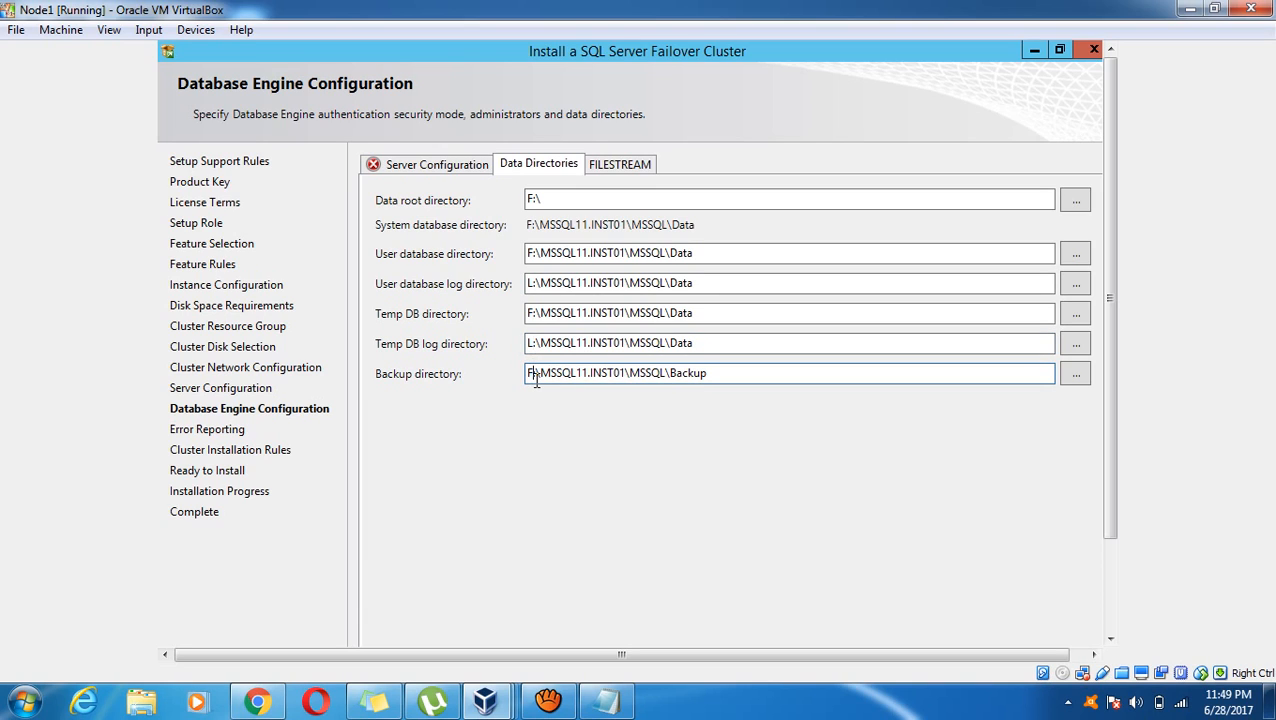
key(BackSpace)
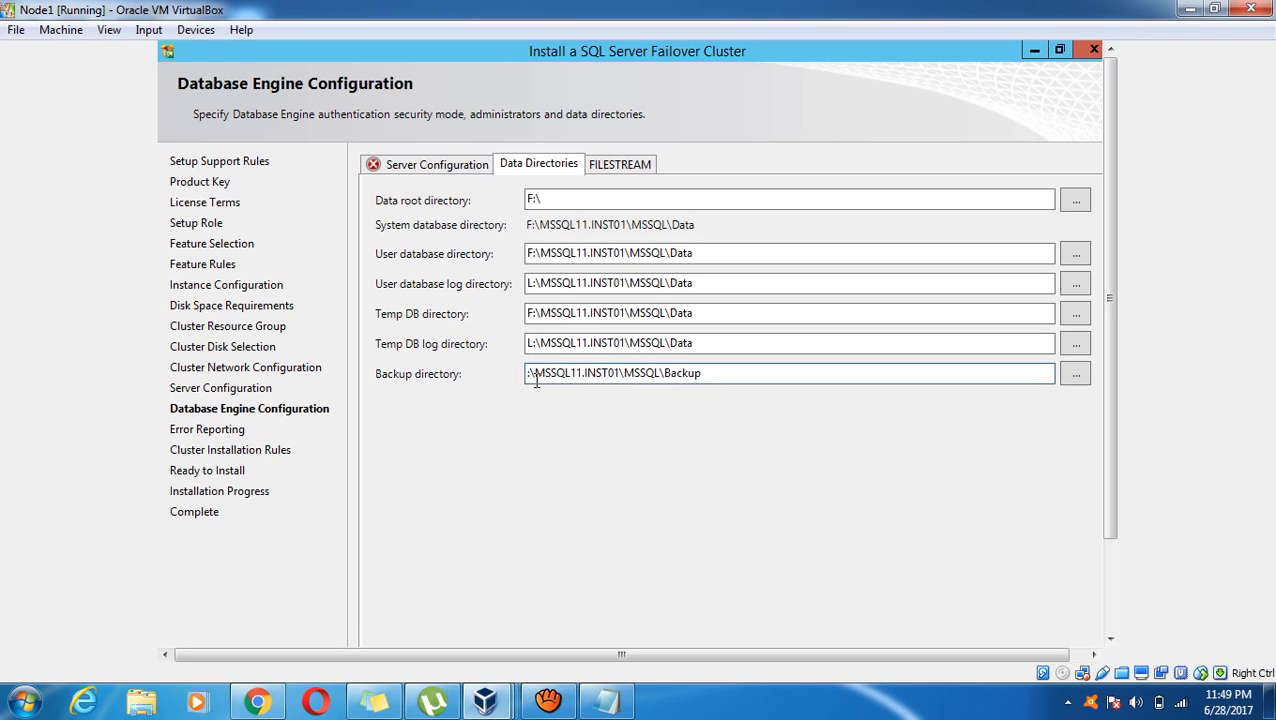
text(L)
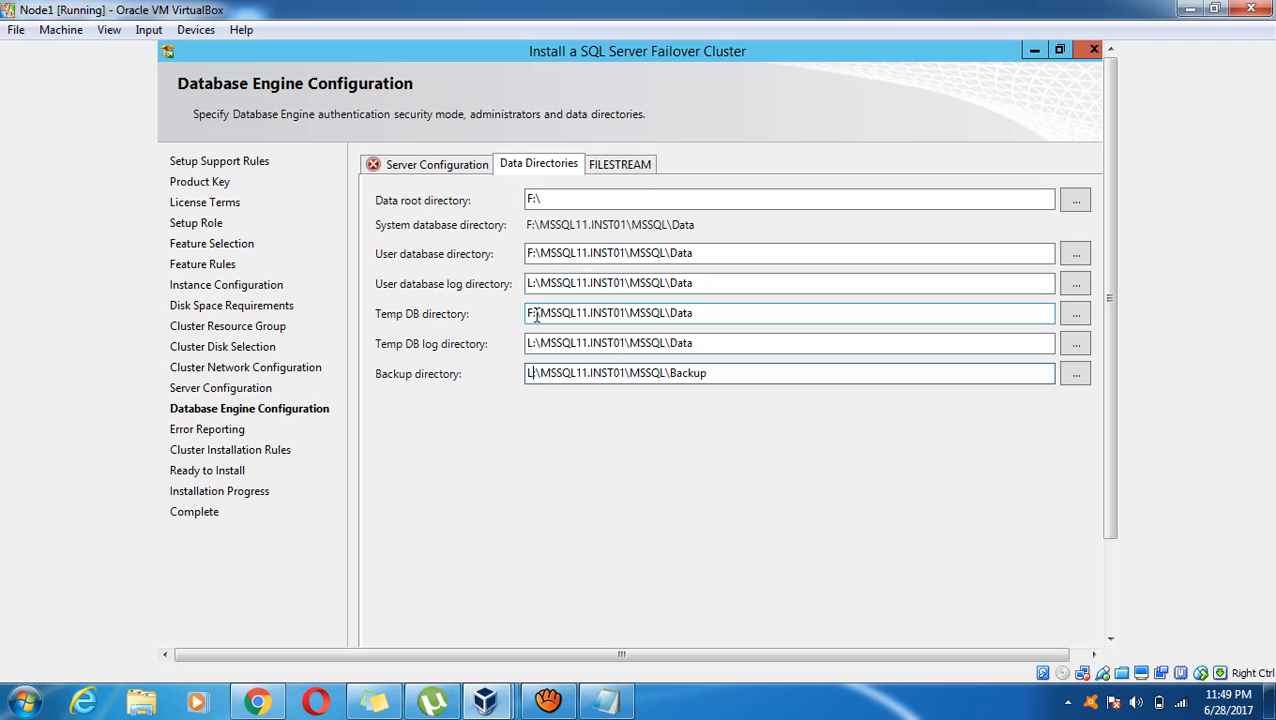
Enable FILESTREAM for Transact-SQL and file I/O access, then review the Data Directories errors
click(627, 170)
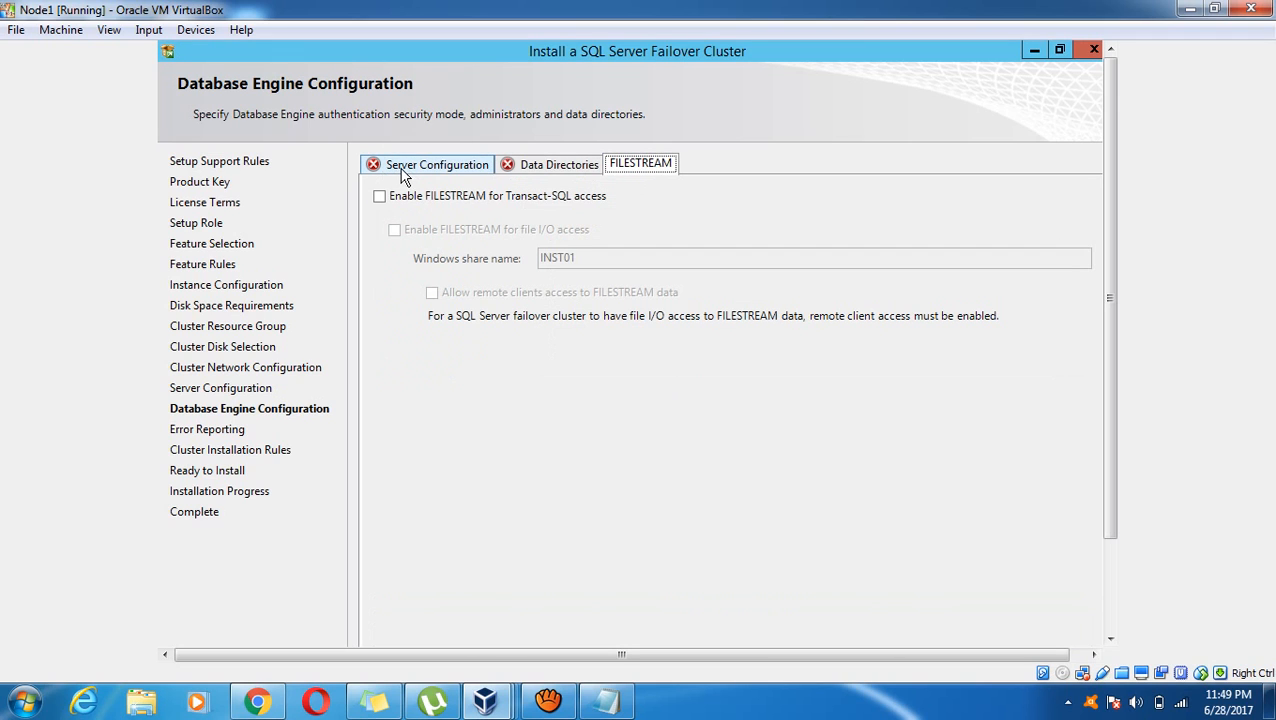
click(455, 198)
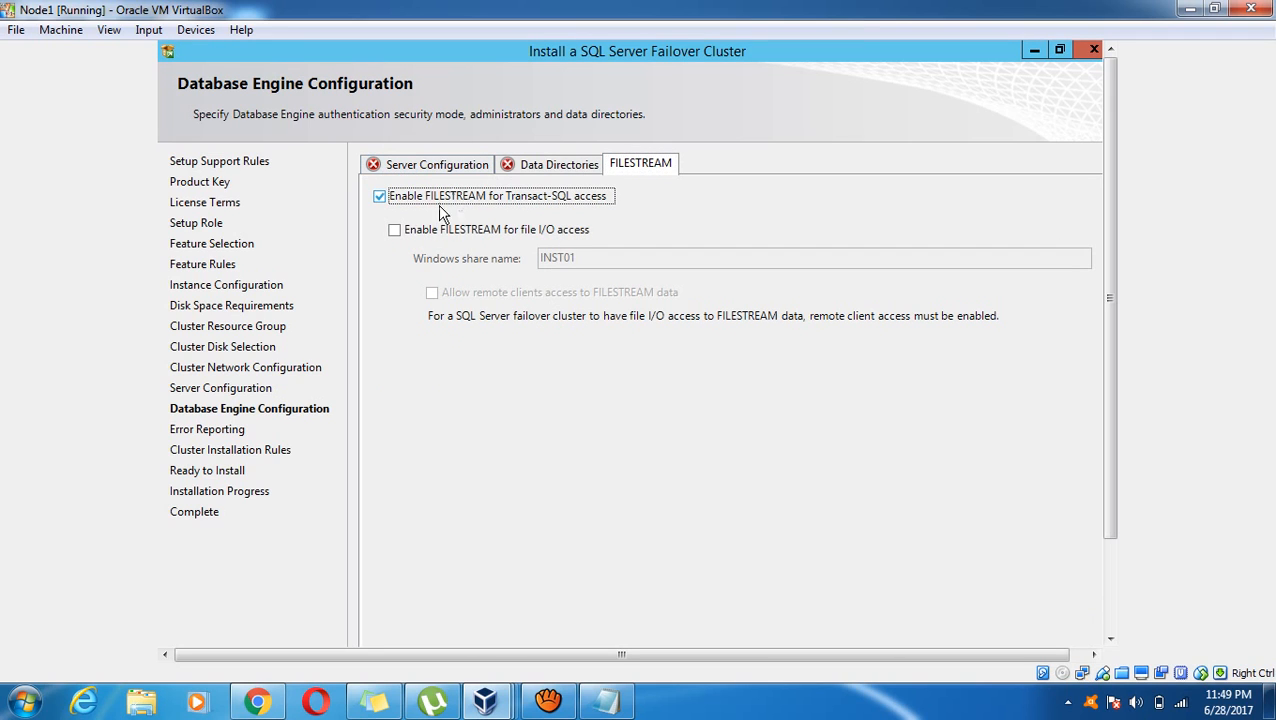
click(395, 231)
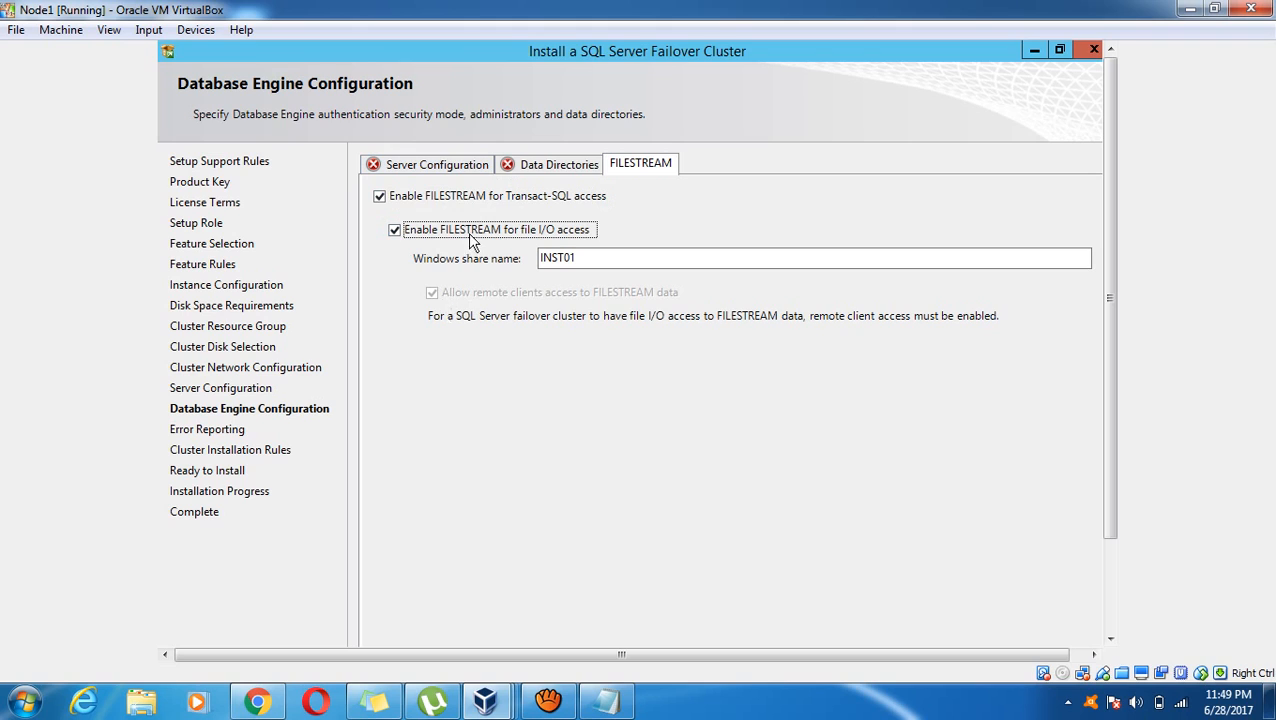
click(515, 168)
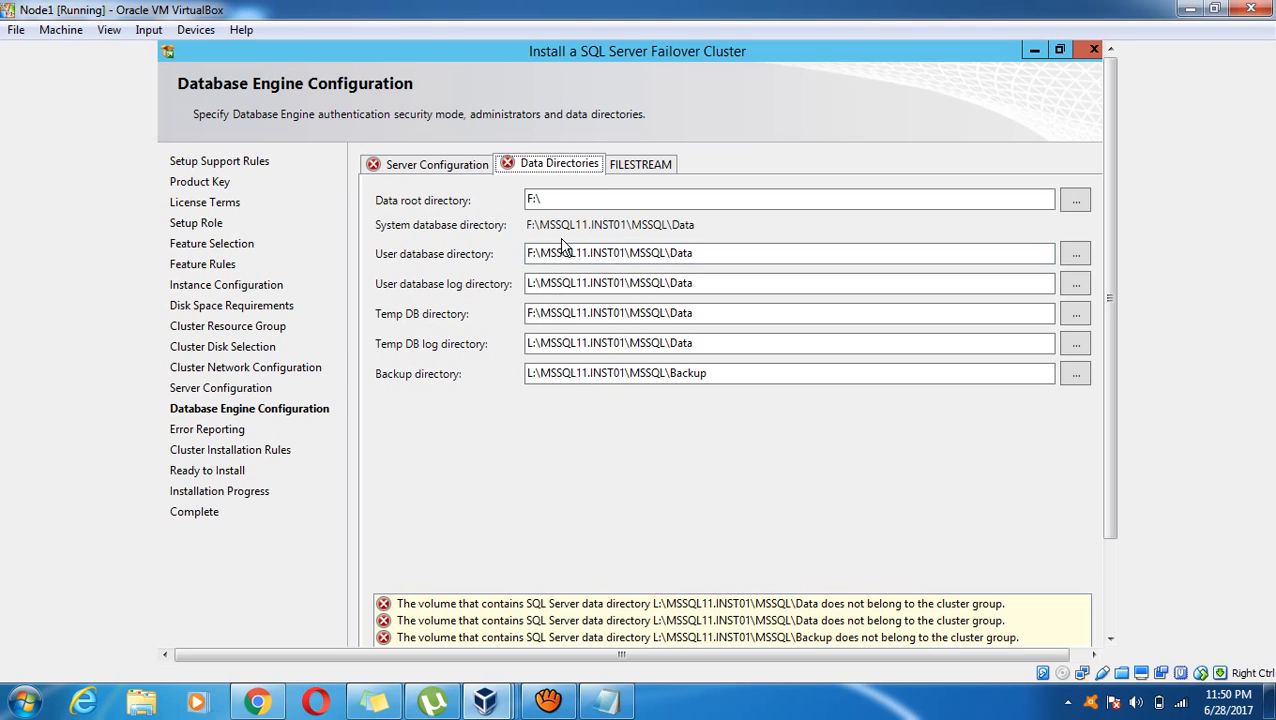
Try changing the data root drive to Q:, then undo it to keep F:\
click(550, 200)
click(550, 200)
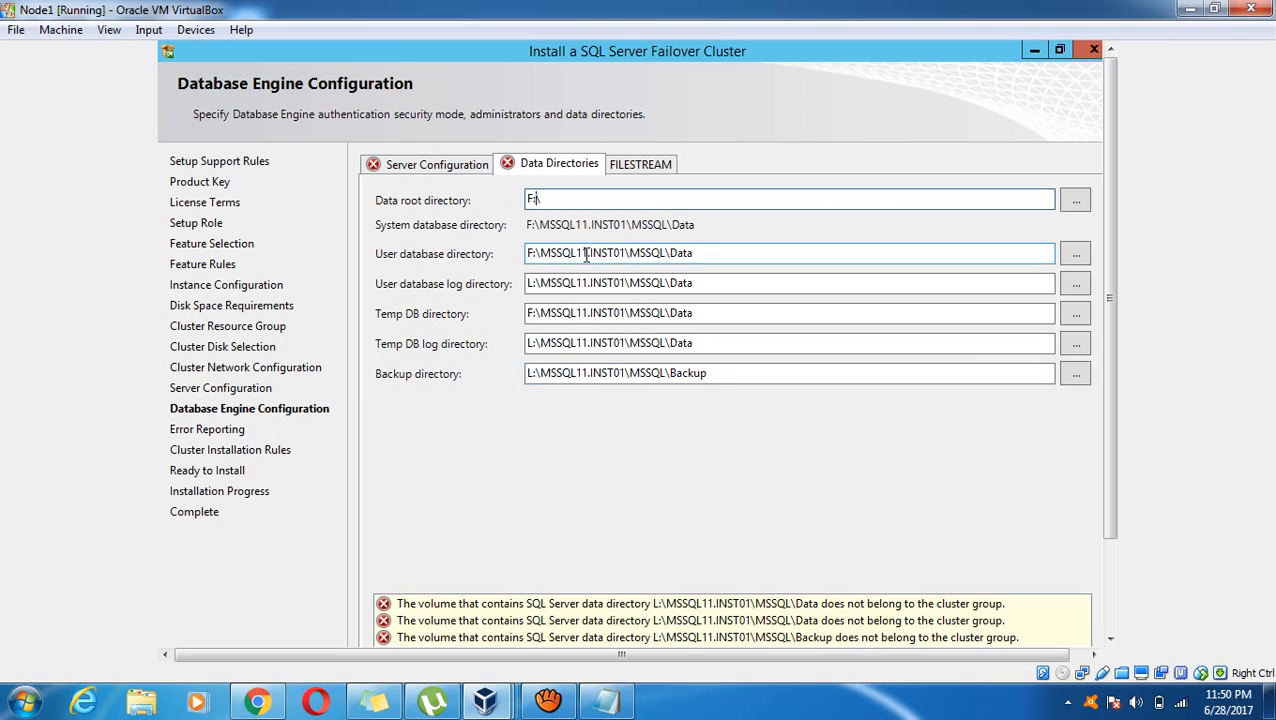
key(Left)
key(BackSpace)
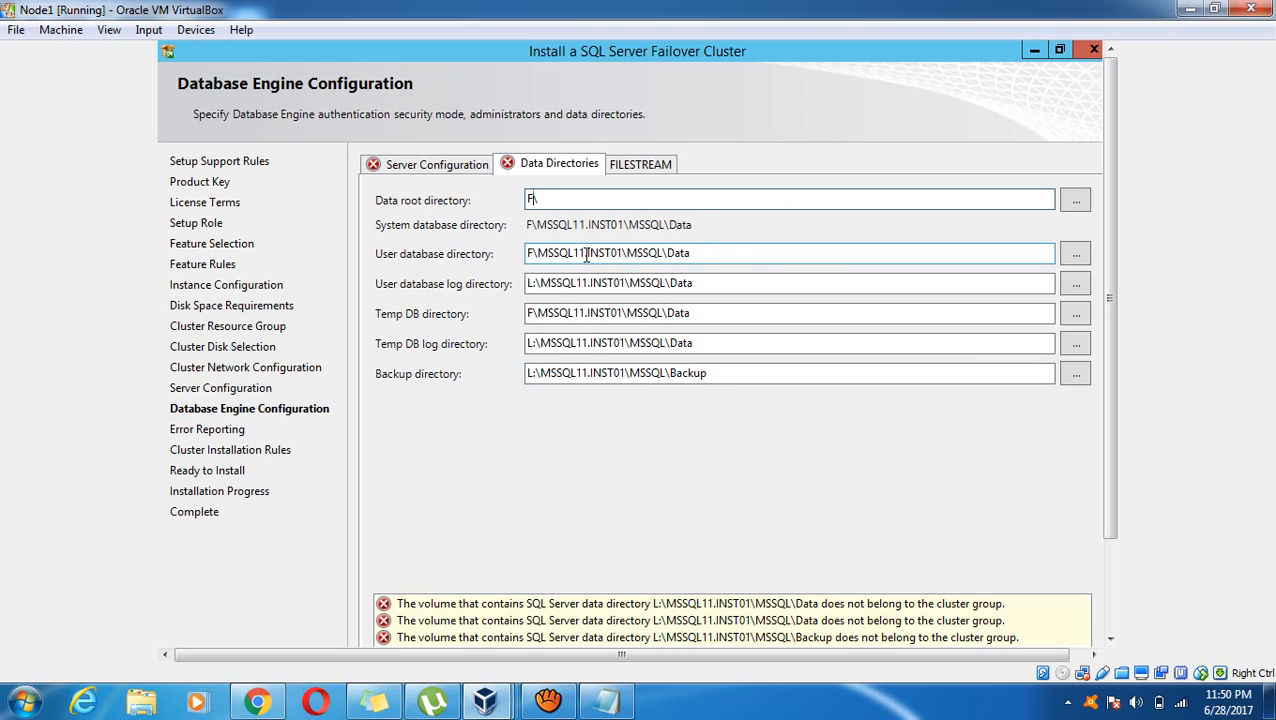
key(BackSpace)
text(Q)
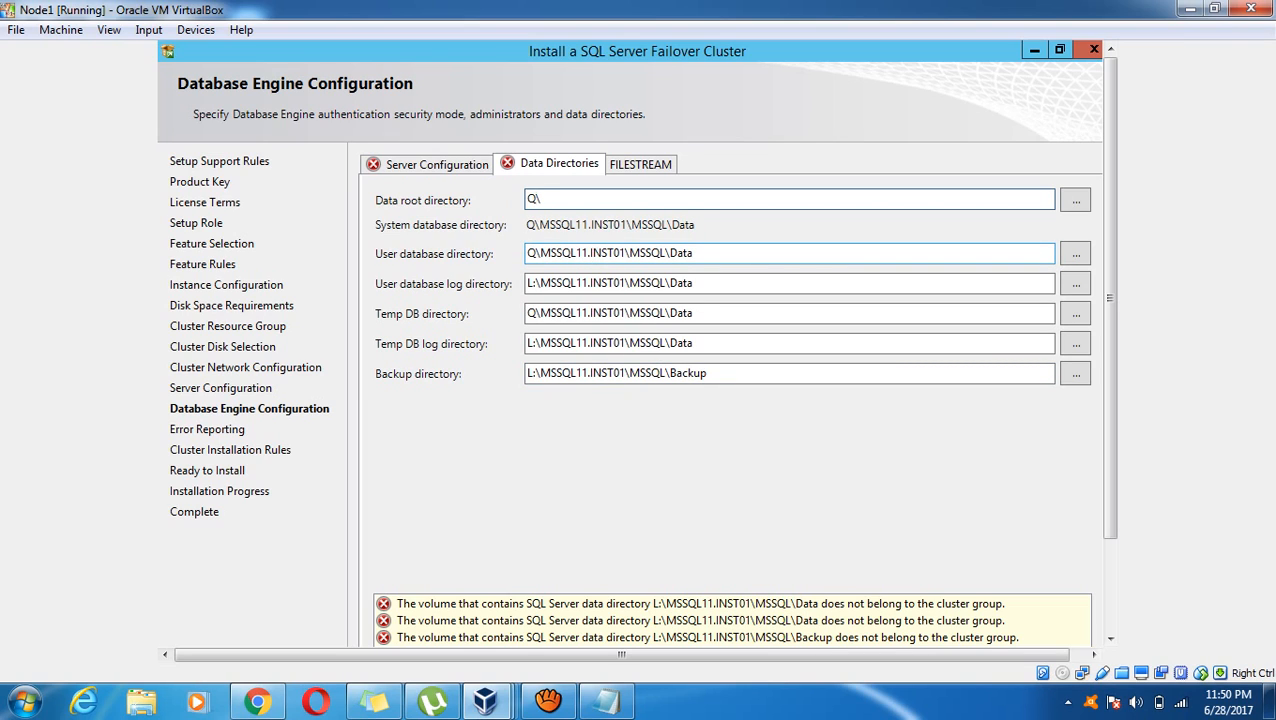
text(:)
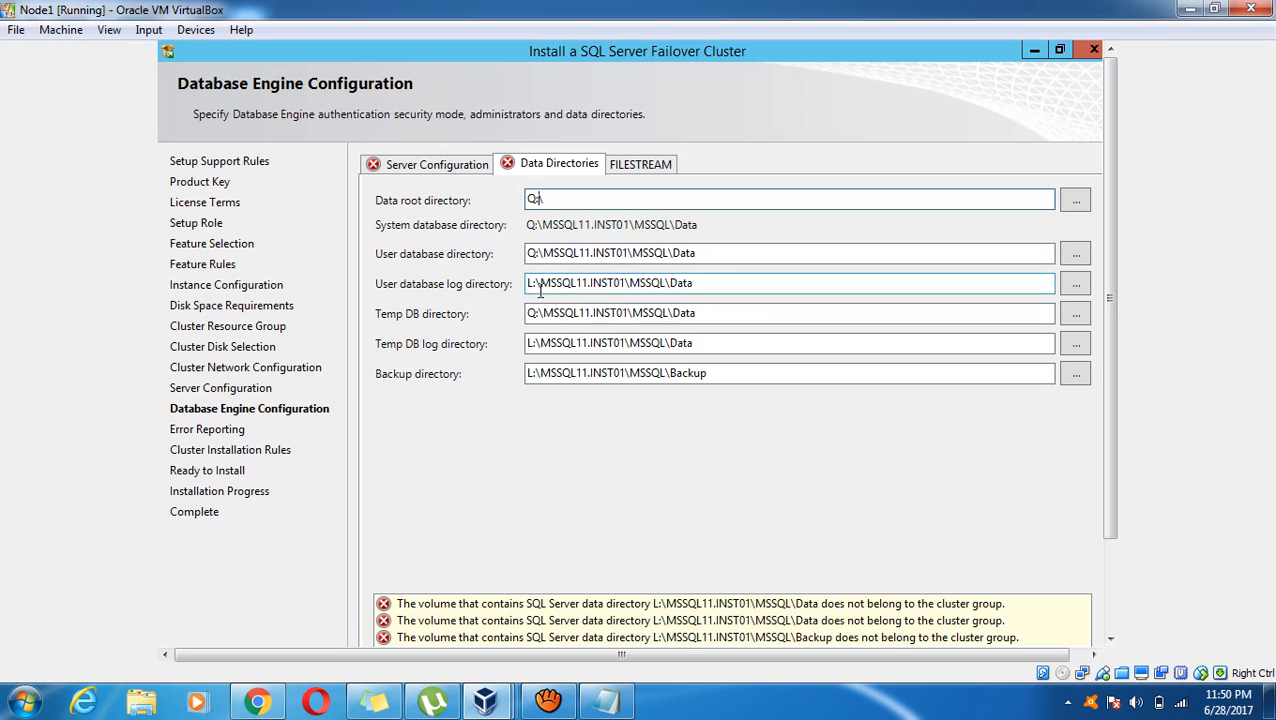
key(ctrl+z)
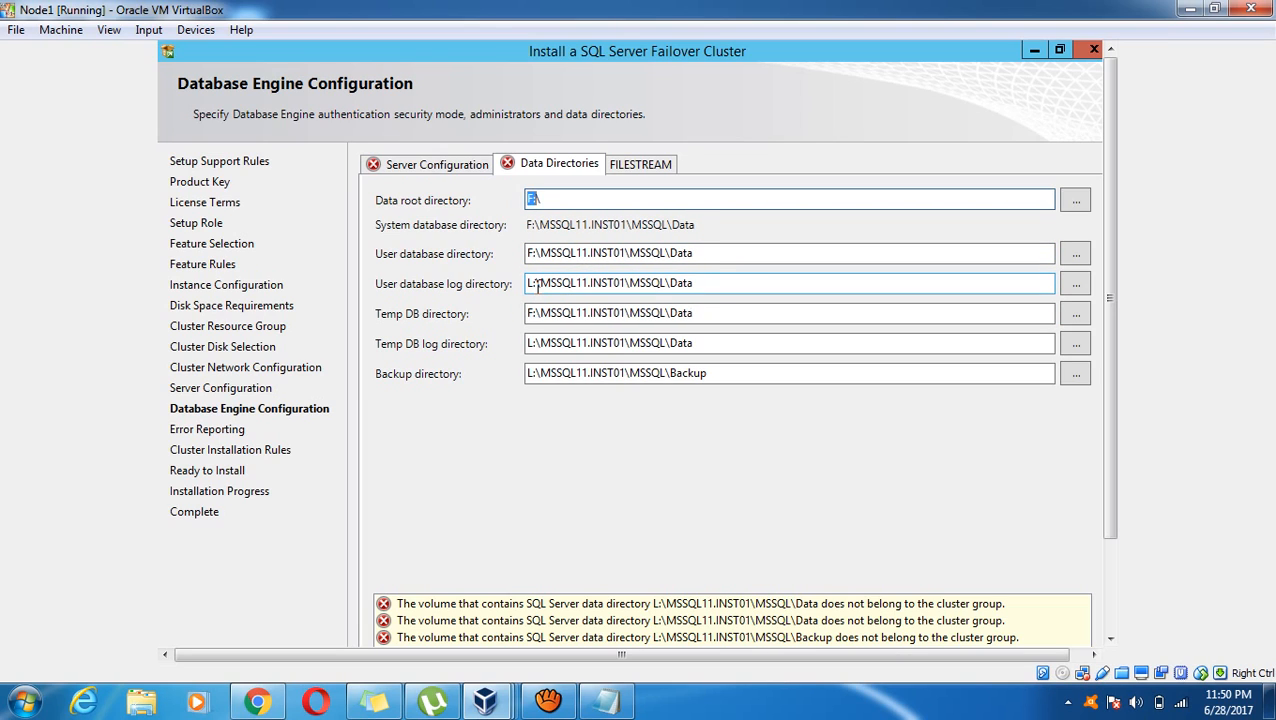
Move the user database log, Temp DB log and backup directories to the Q: drive
click(537, 284)
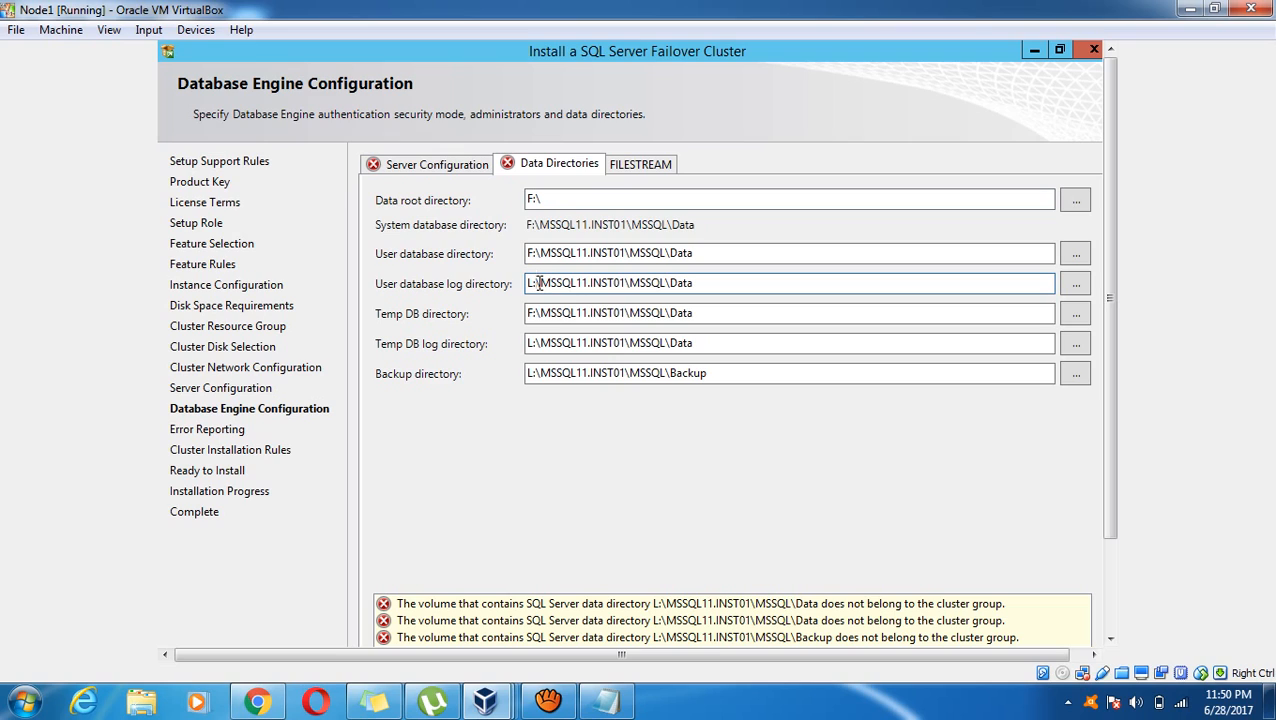
key(BackSpace)
key(BackSpace)
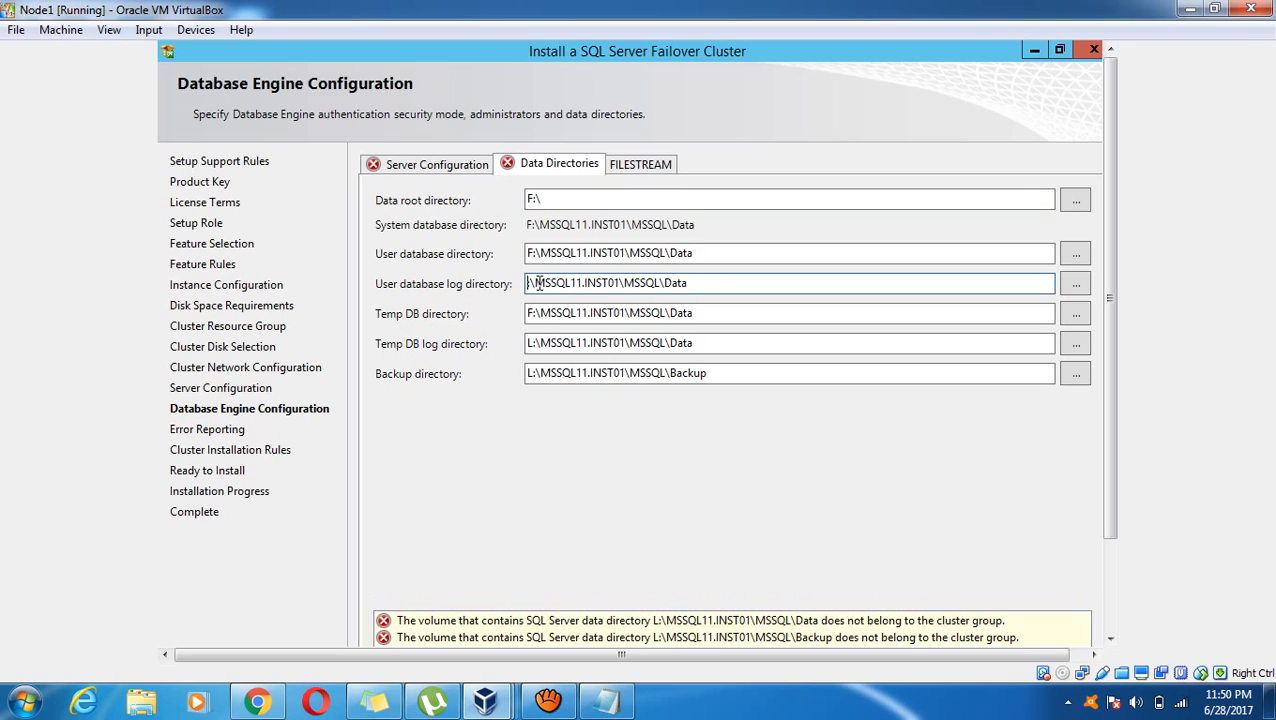
text(Q:)
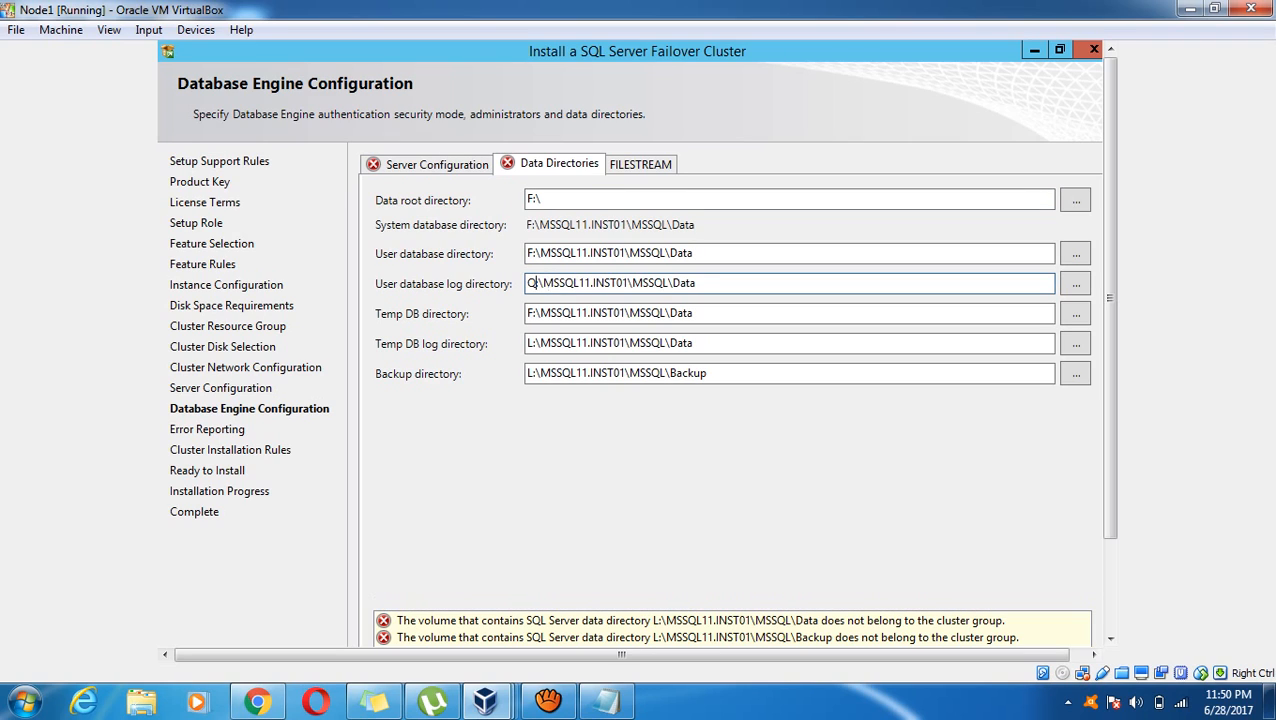
click(536, 342)
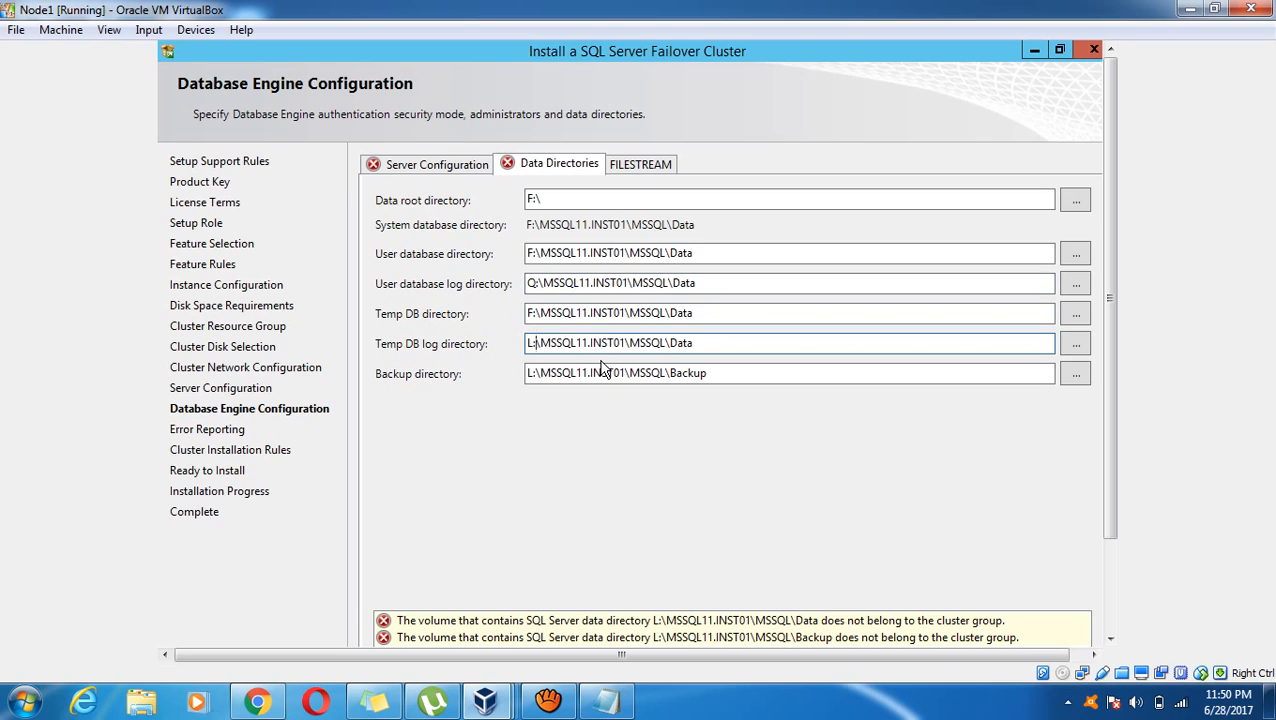
key(BackSpace)
text(Q)
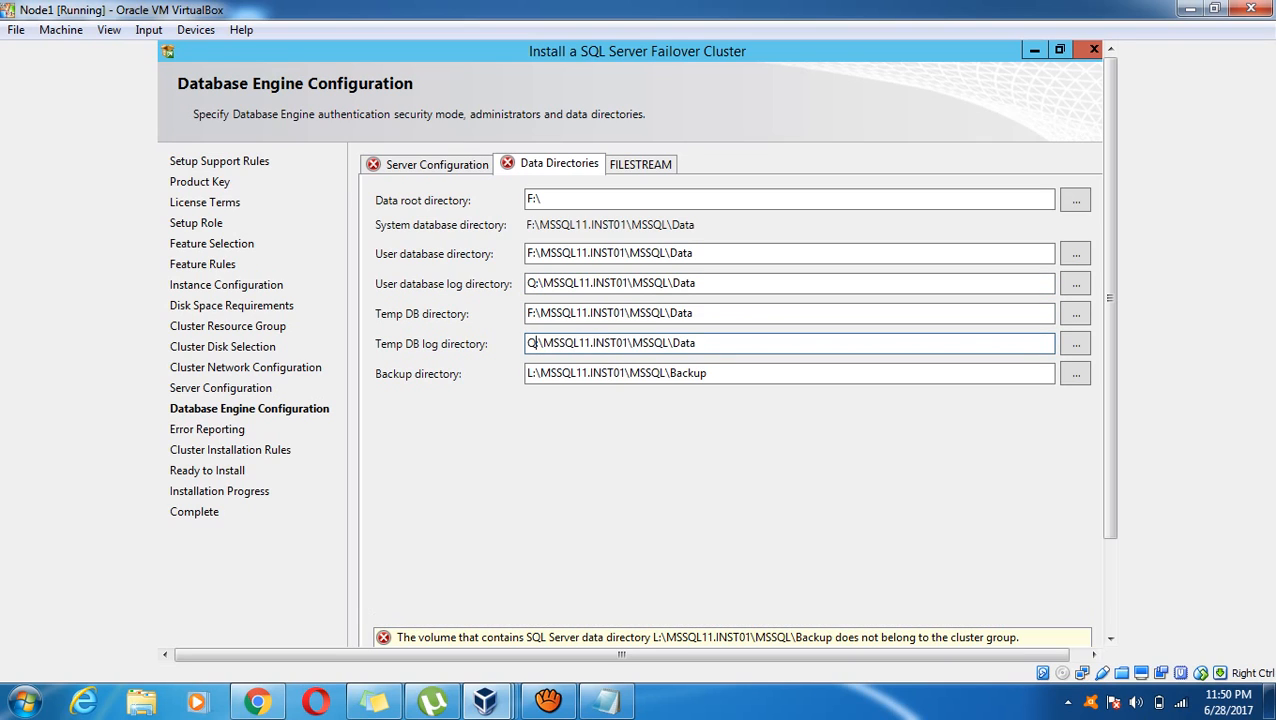
click(535, 374)
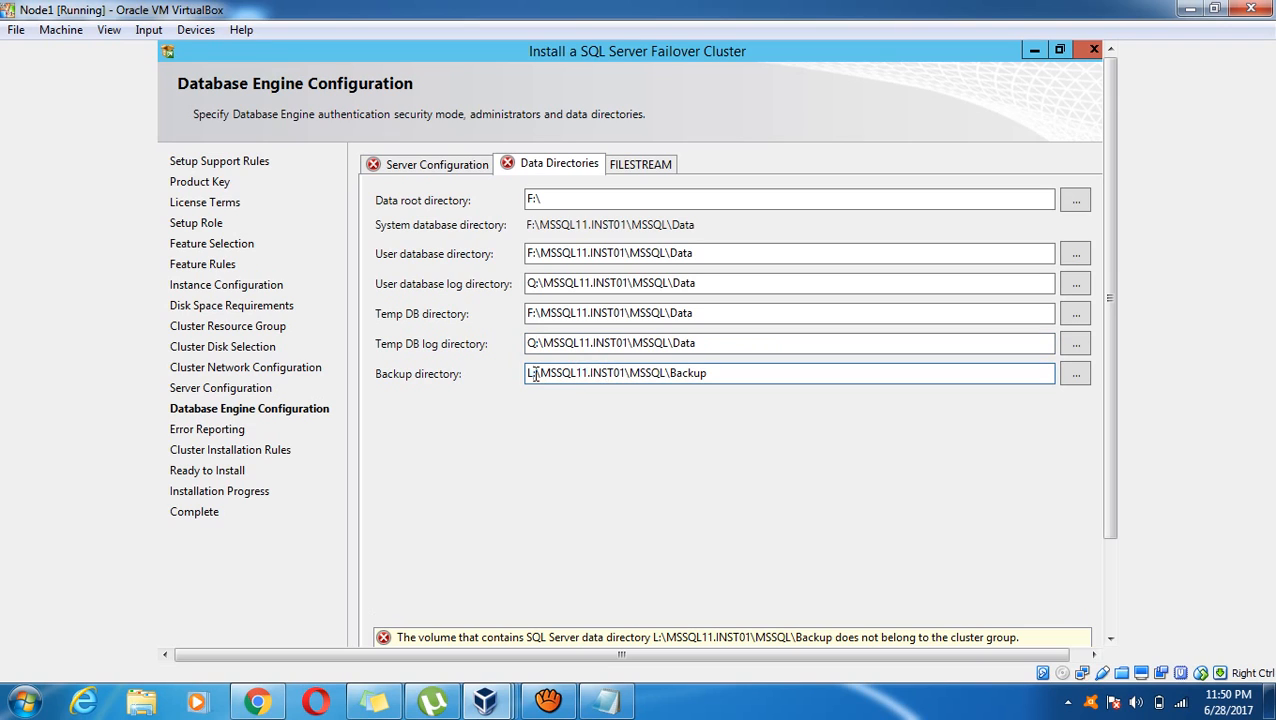
key(BackSpace)
text(Q)
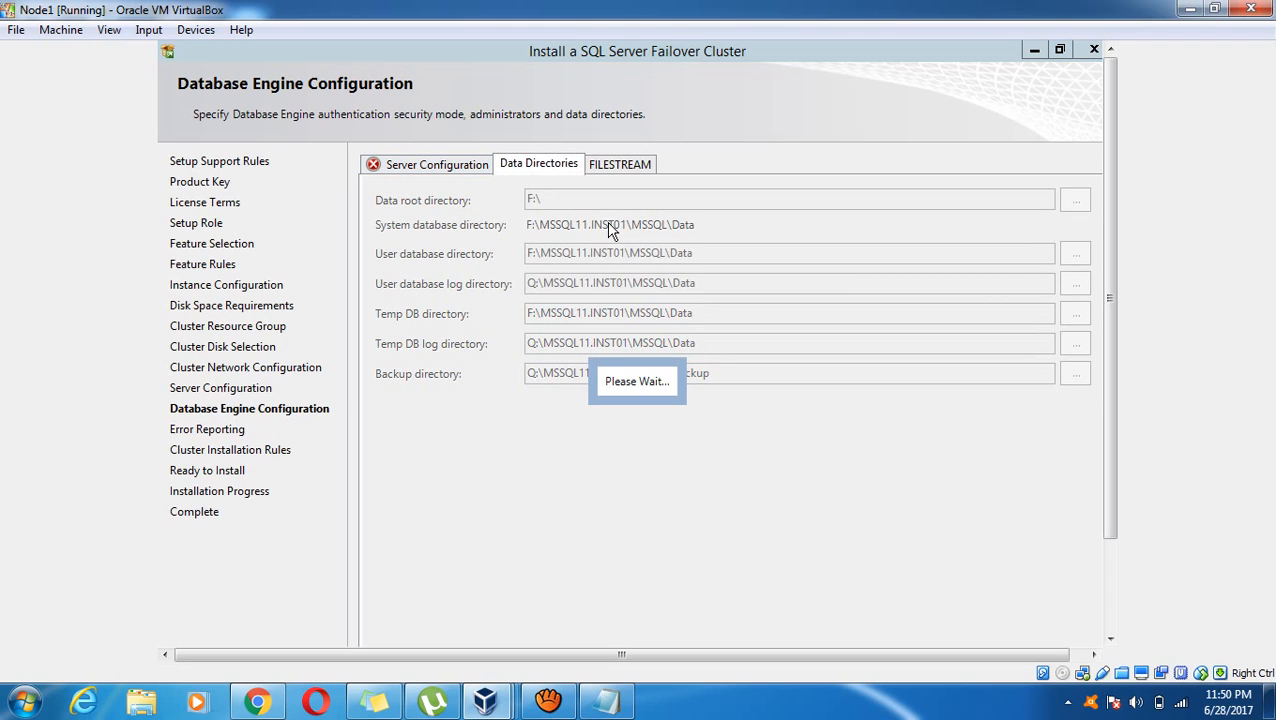
Replace the sa password confirmation with a retyped value that matches the password
click(450, 168)
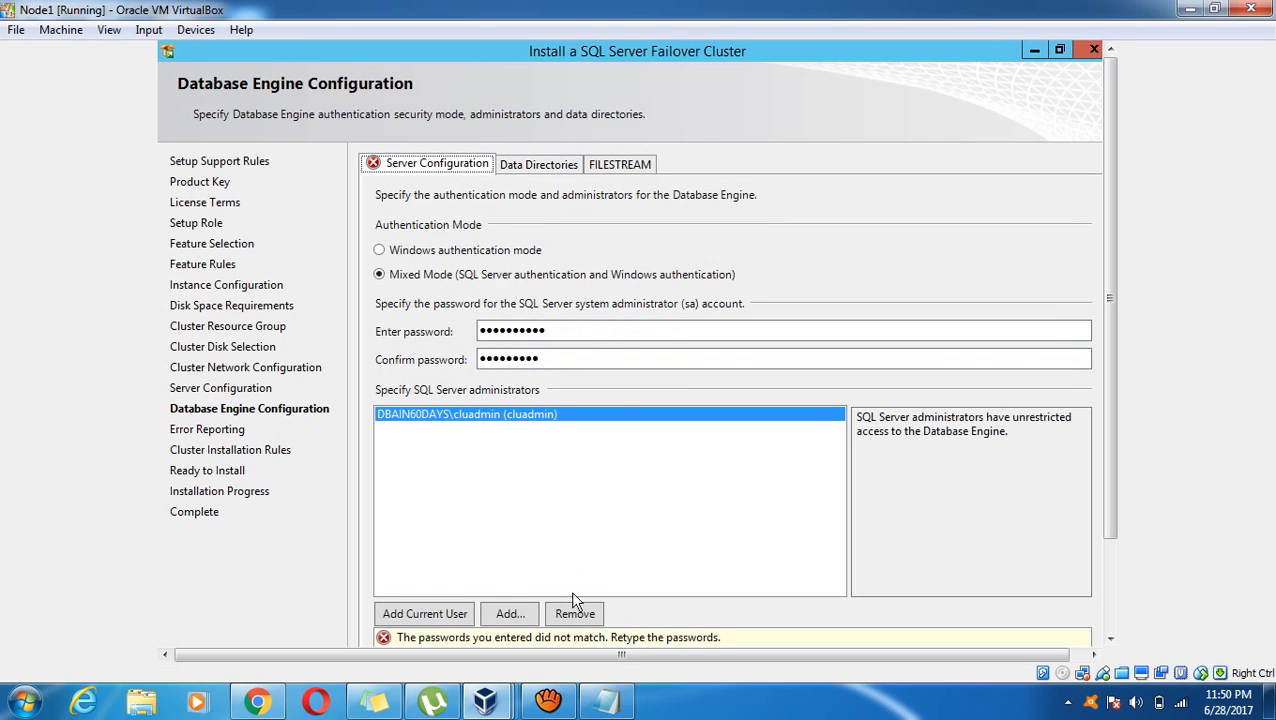
click(546, 359)
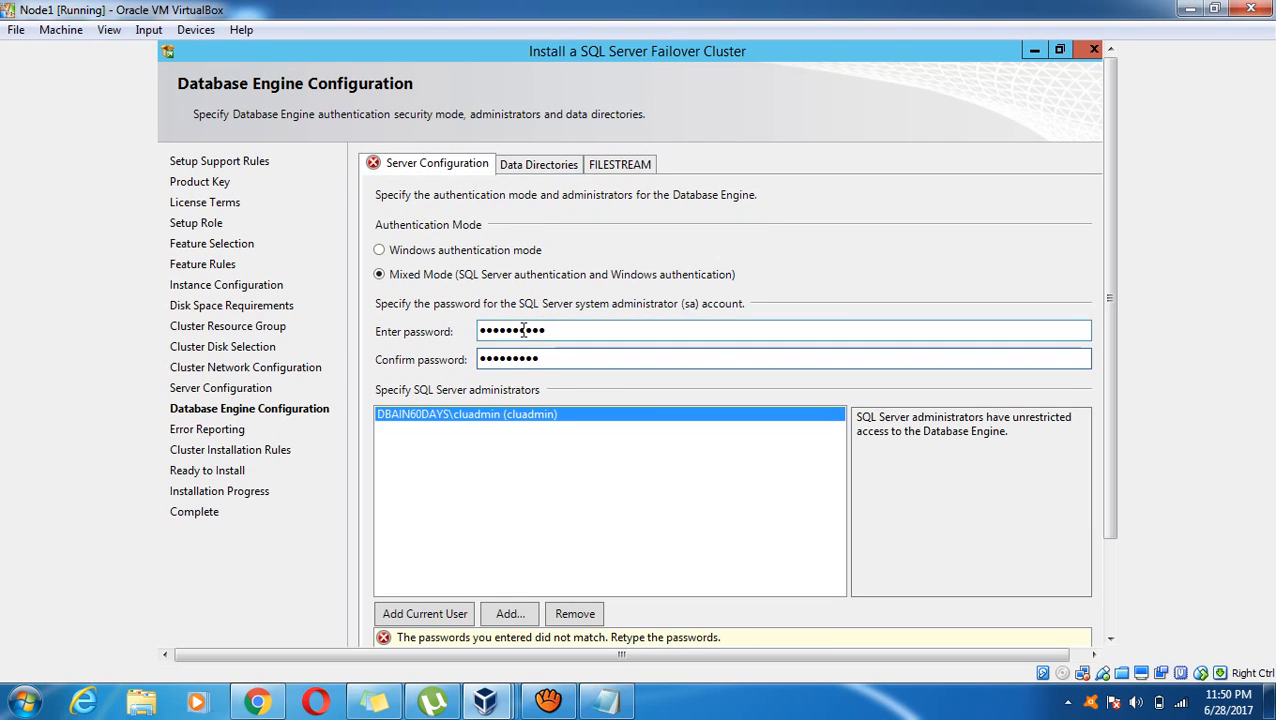
click(548, 333)
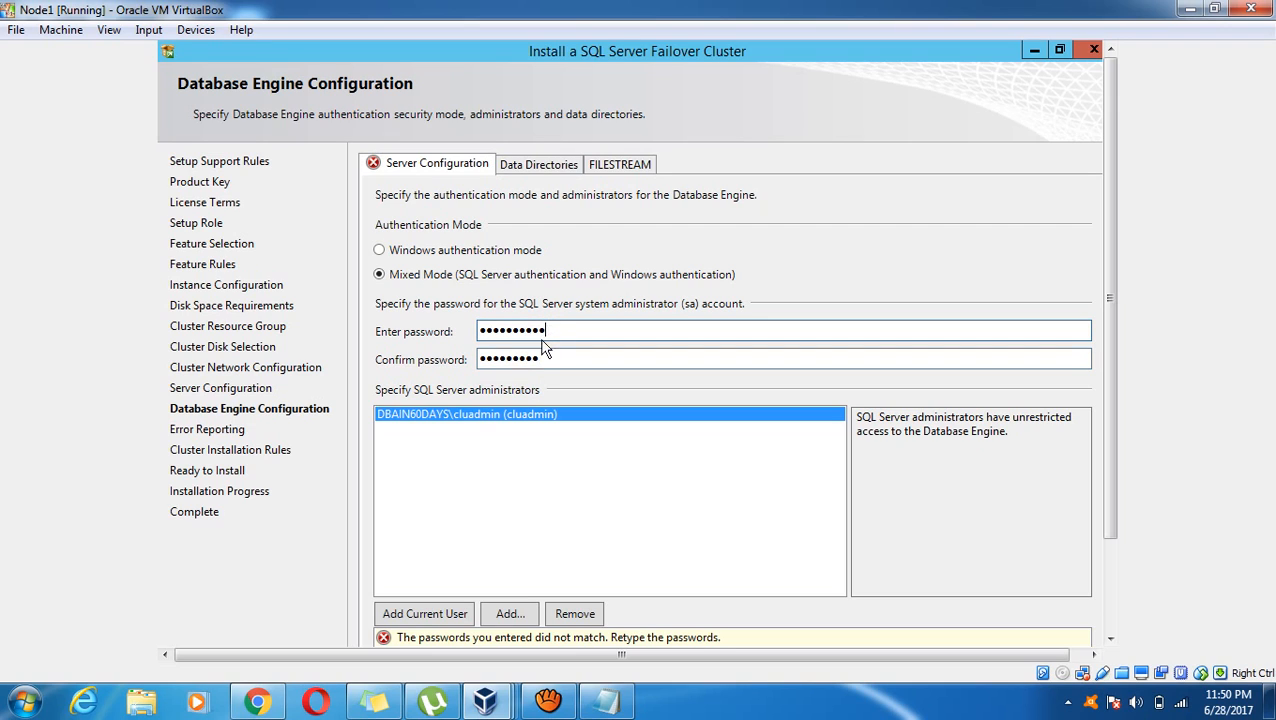
double_click(533, 360)
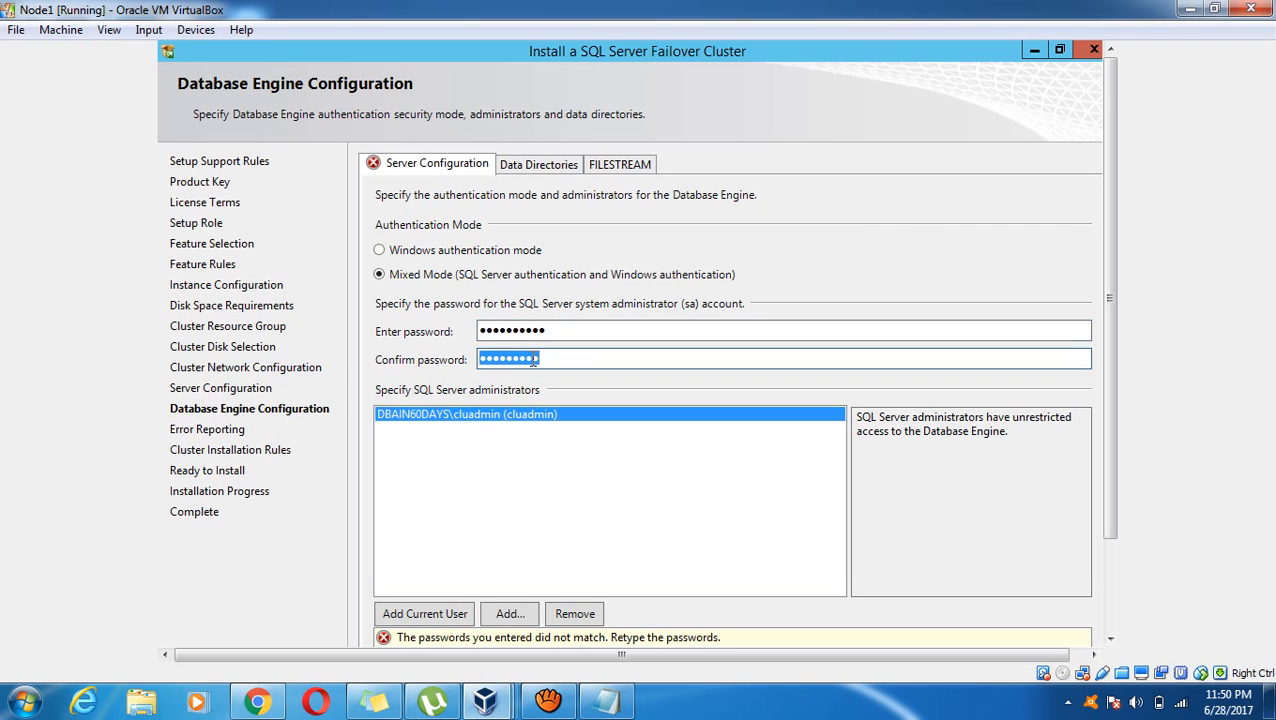
text(••••)
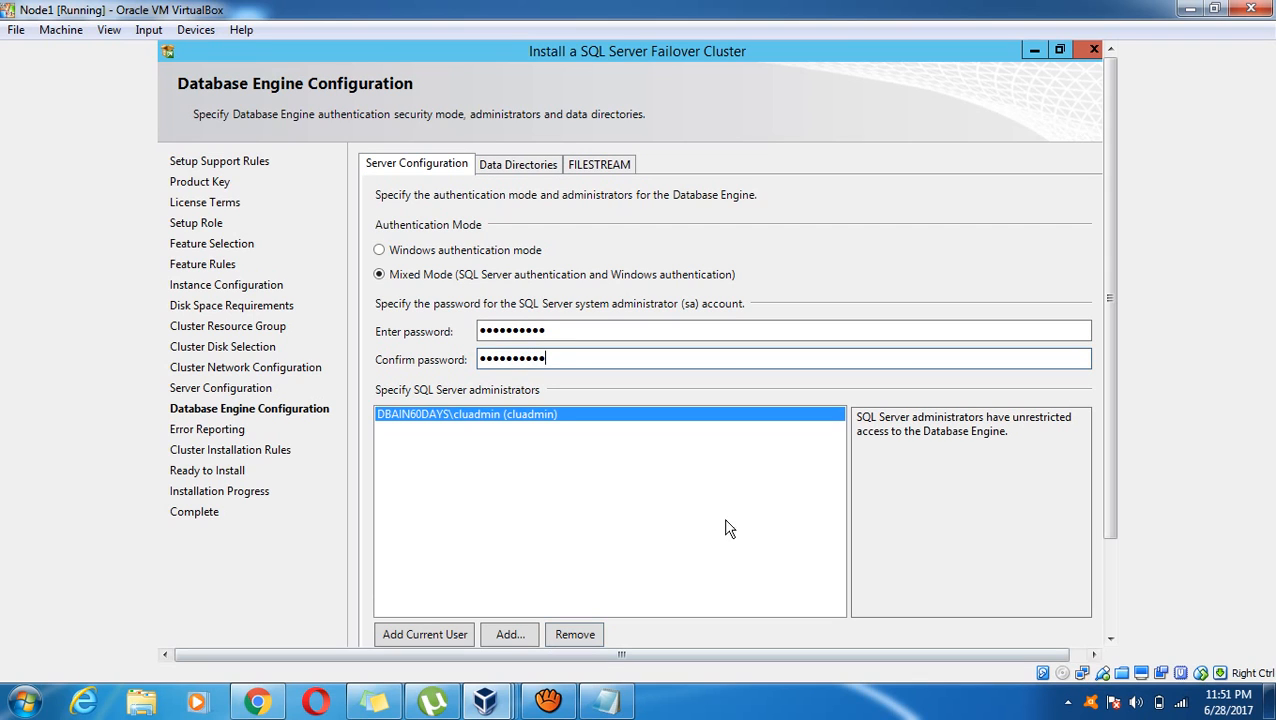
scroll(1100, 607, down, 3)
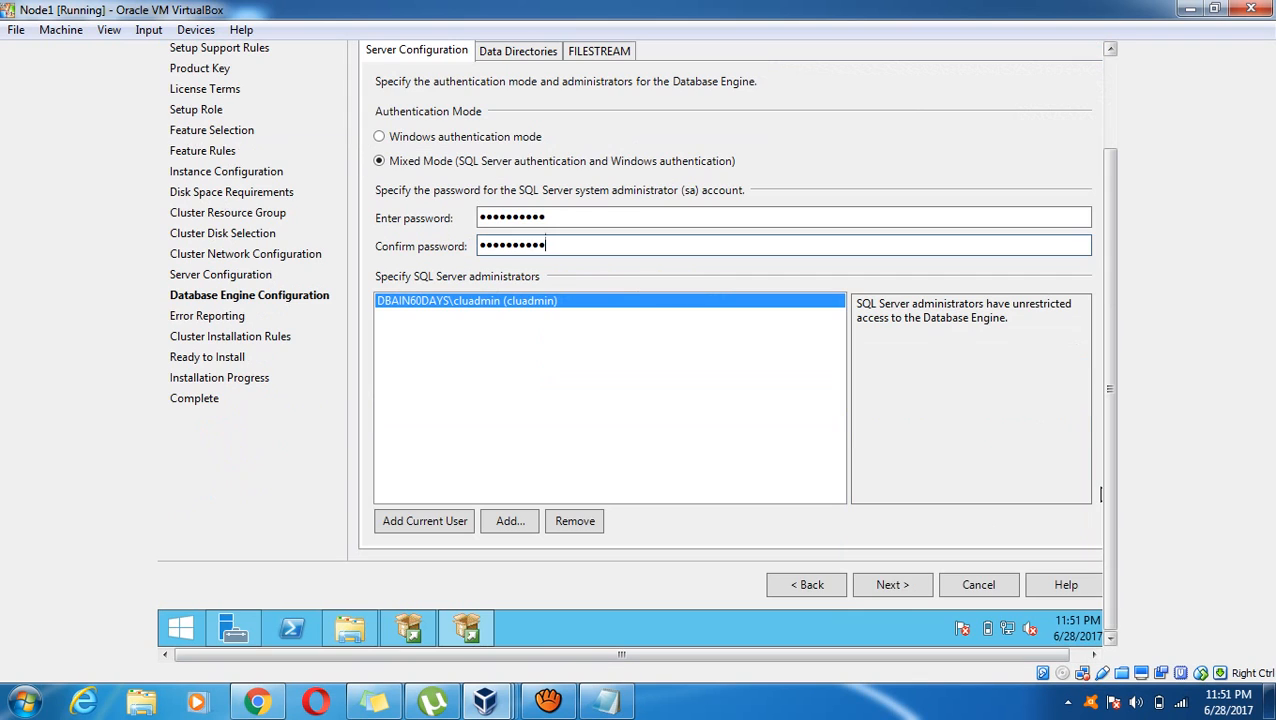
Advance past Database Engine Configuration and Error Reporting, and confirm both cluster installation rules passed
click(893, 585)
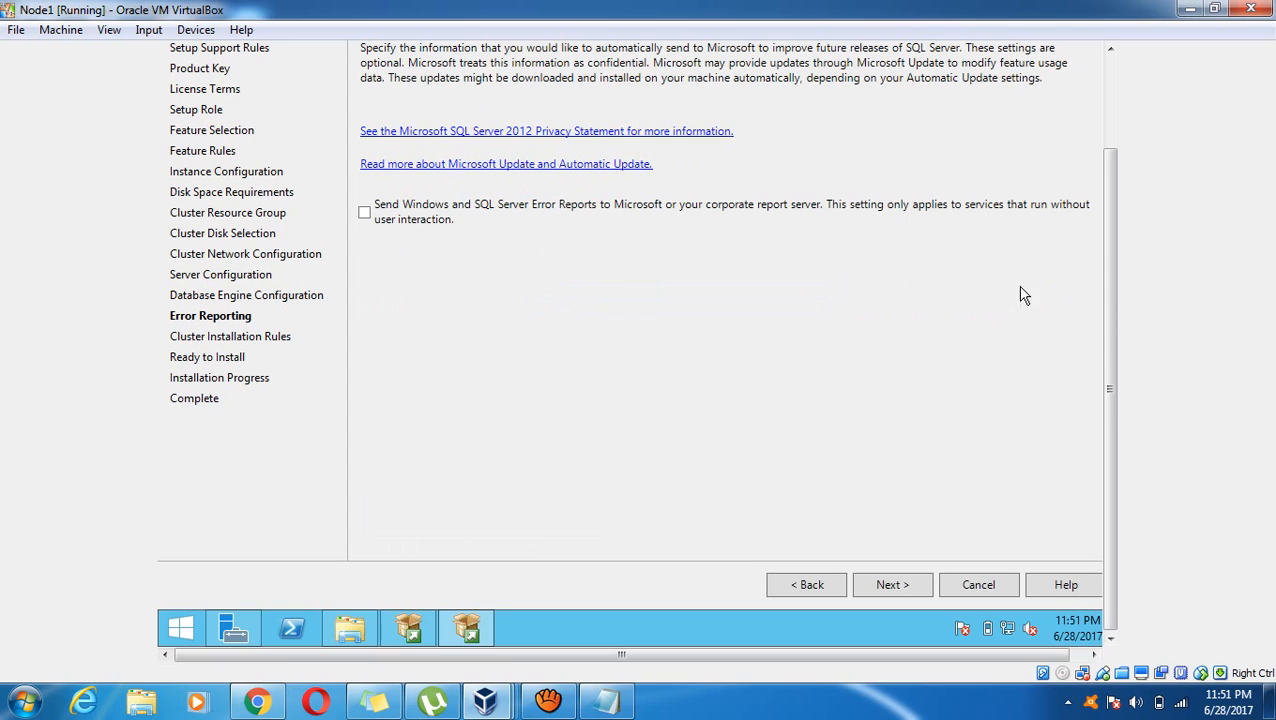
click(1110, 128)
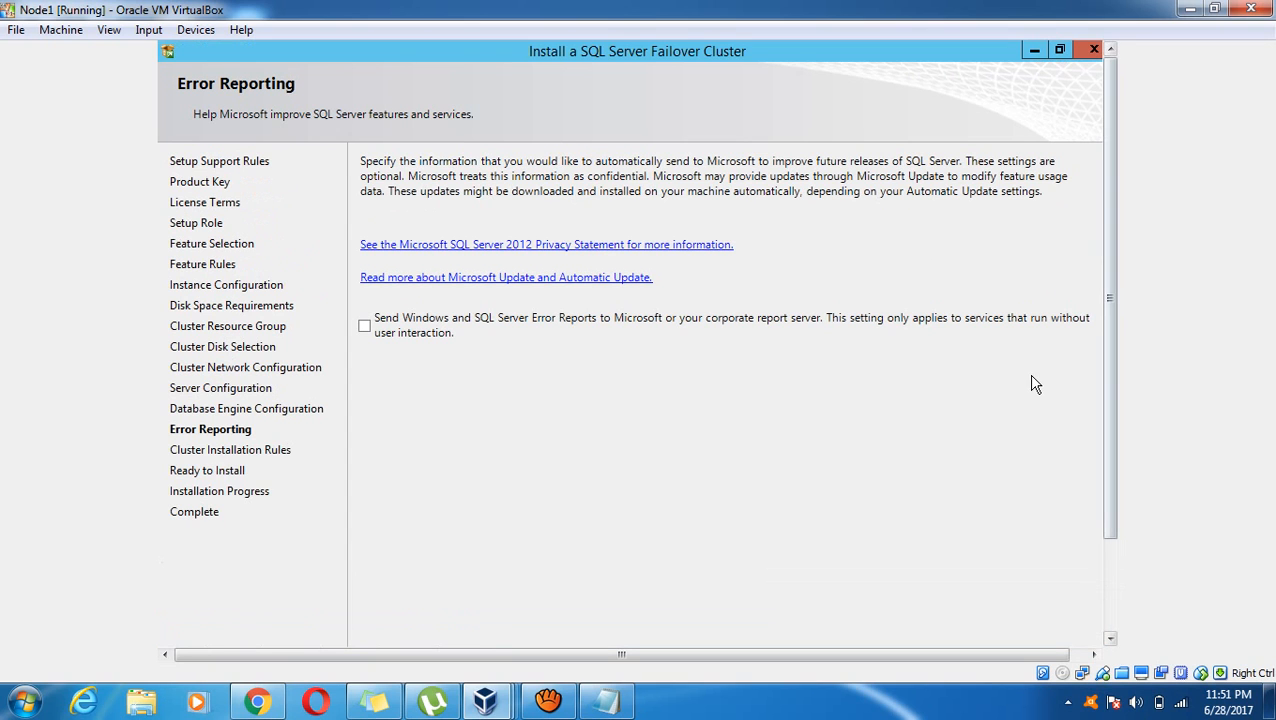
click(1110, 572)
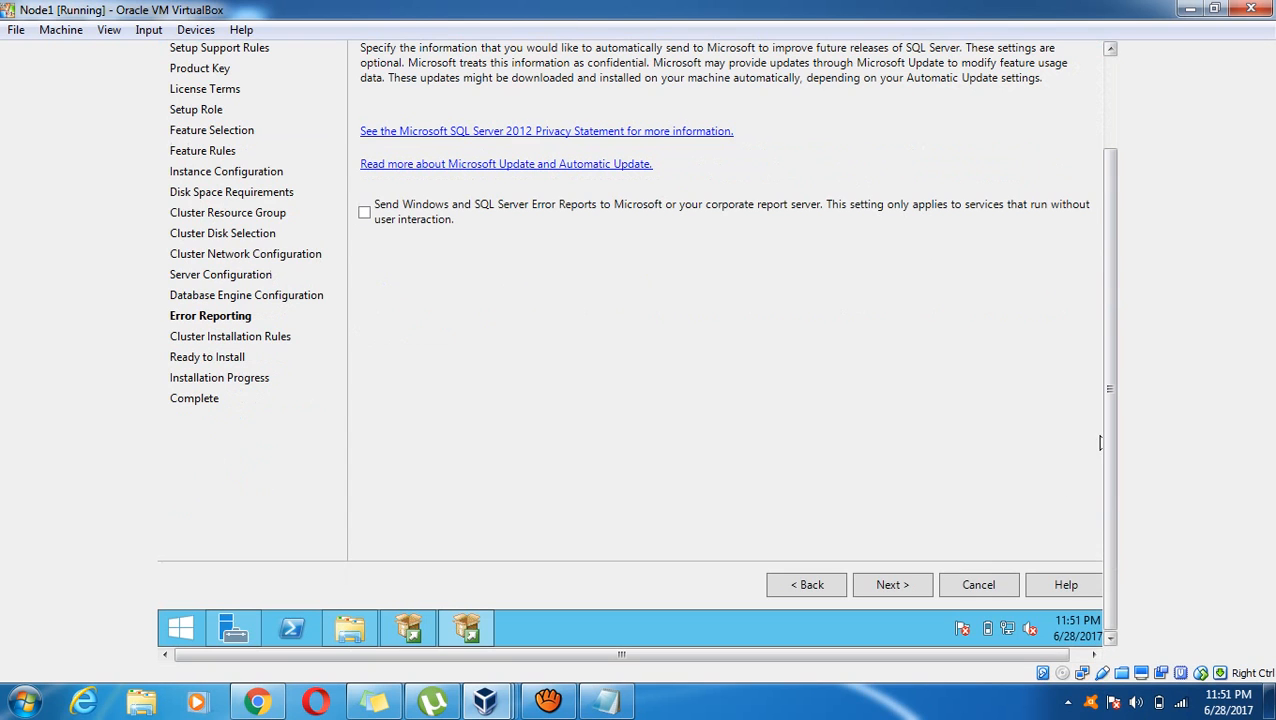
click(891, 586)
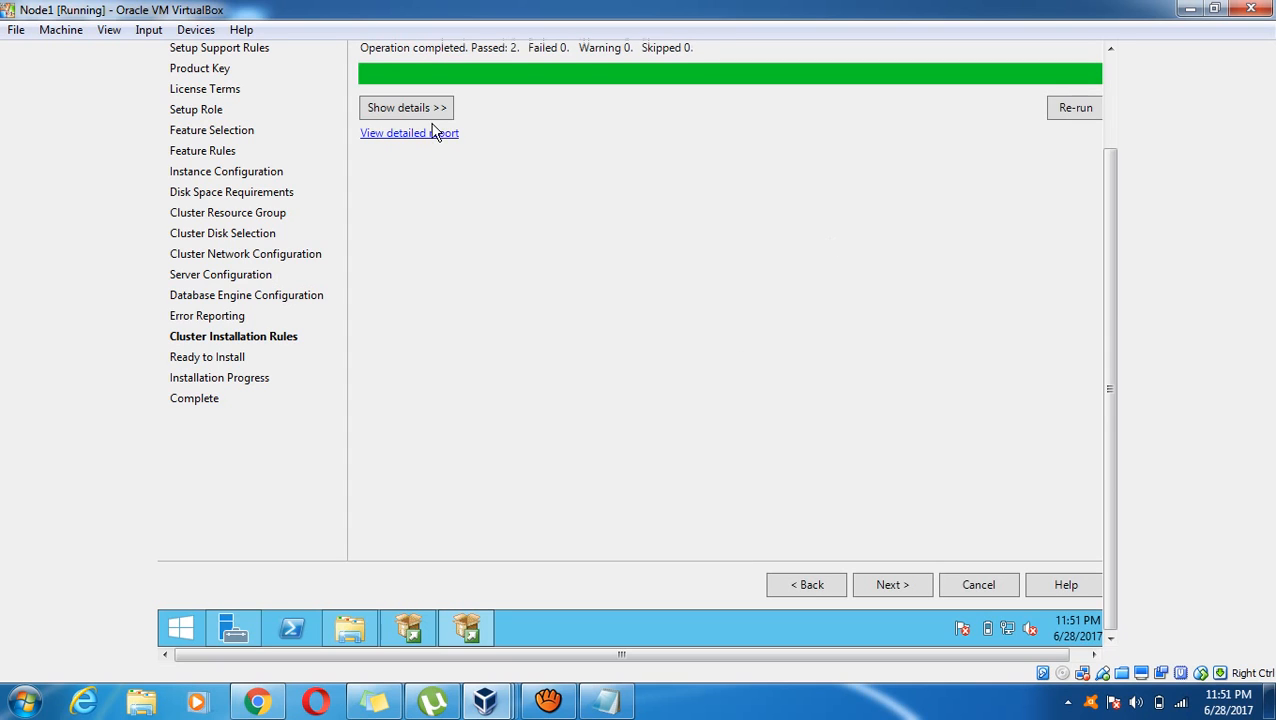
click(422, 116)
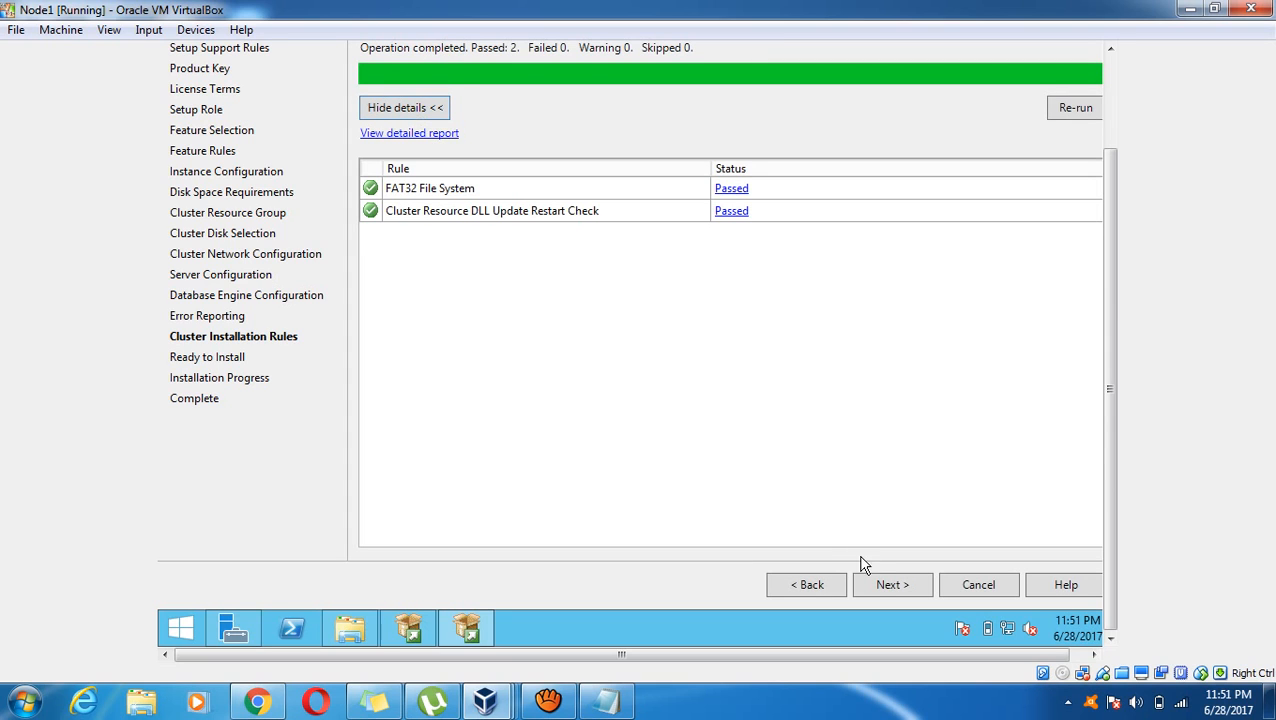
click(884, 591)
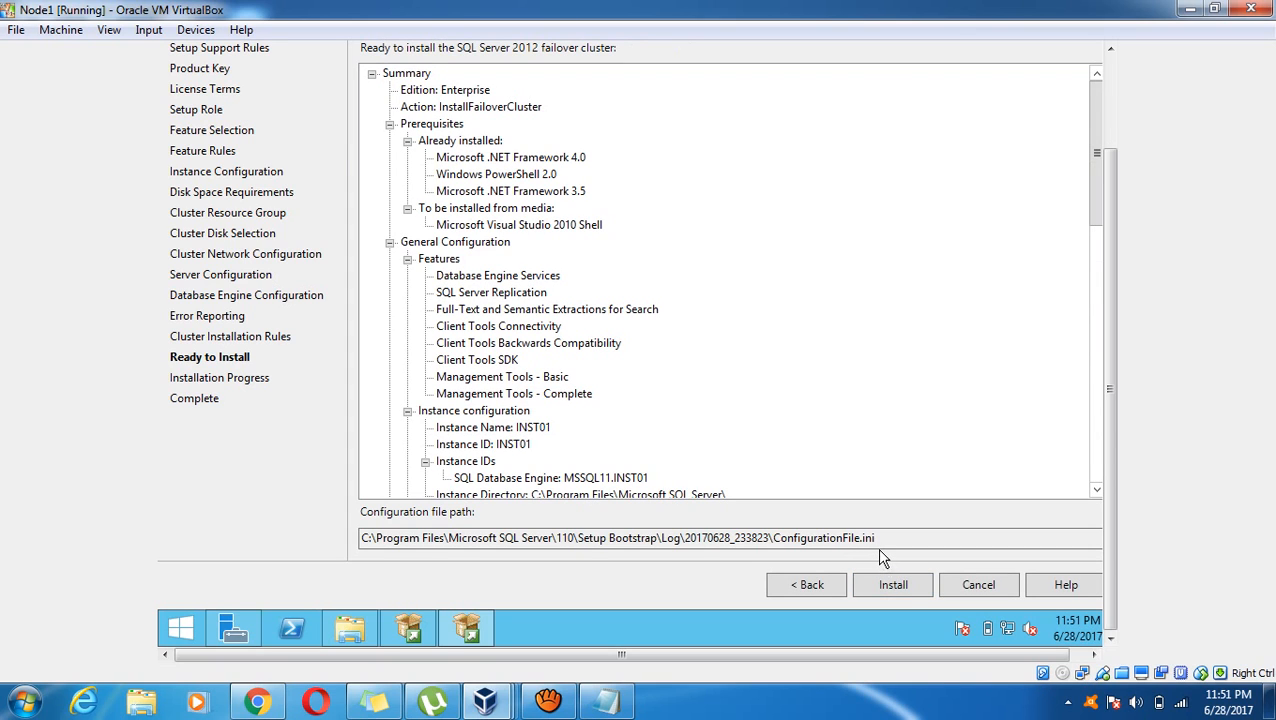
Copy the ConfigurationFile folder path, open the 20170628_233823 log folder from Start search, and minimize it
click(775, 538)
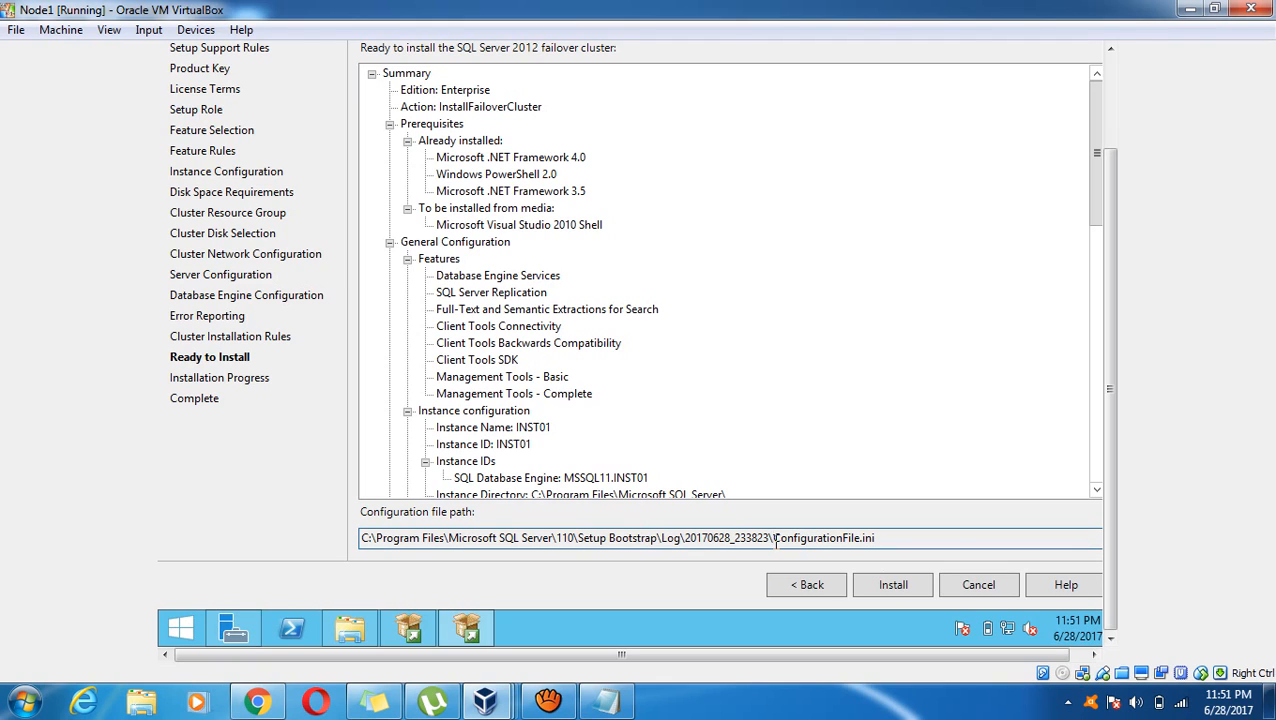
drag(775, 540, 361, 553)
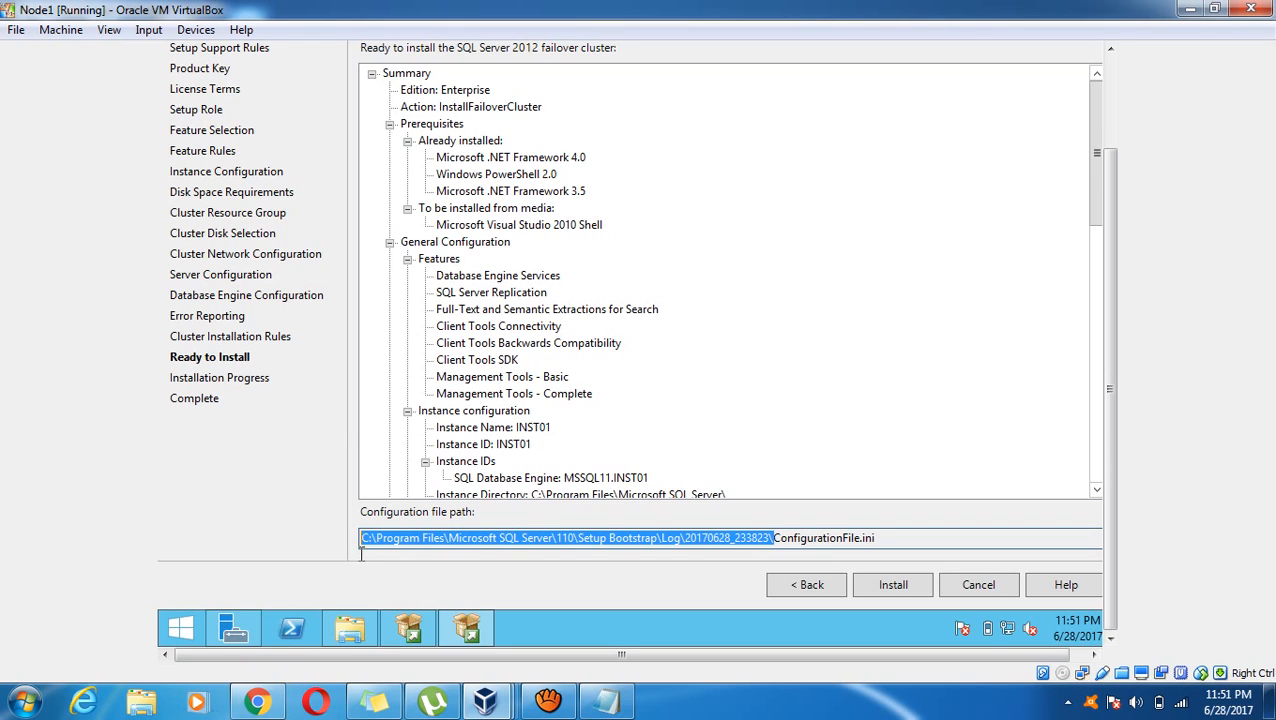
click(181, 628)
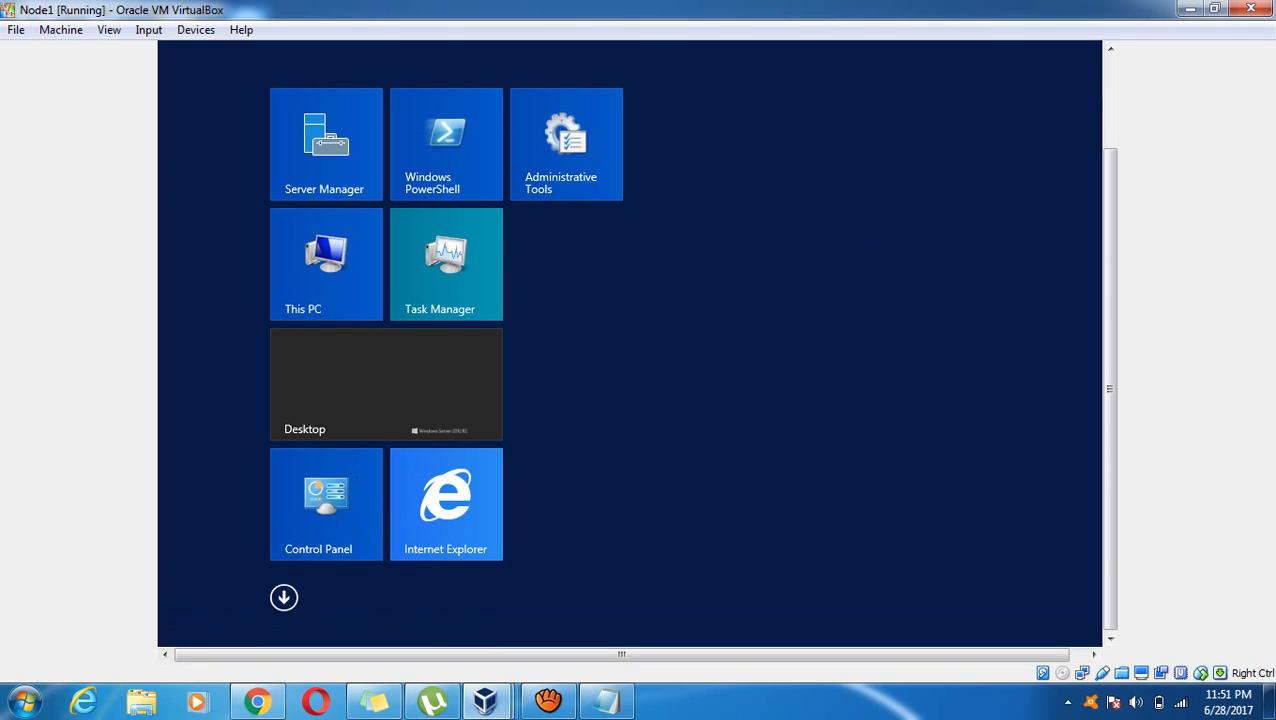
click(1110, 116)
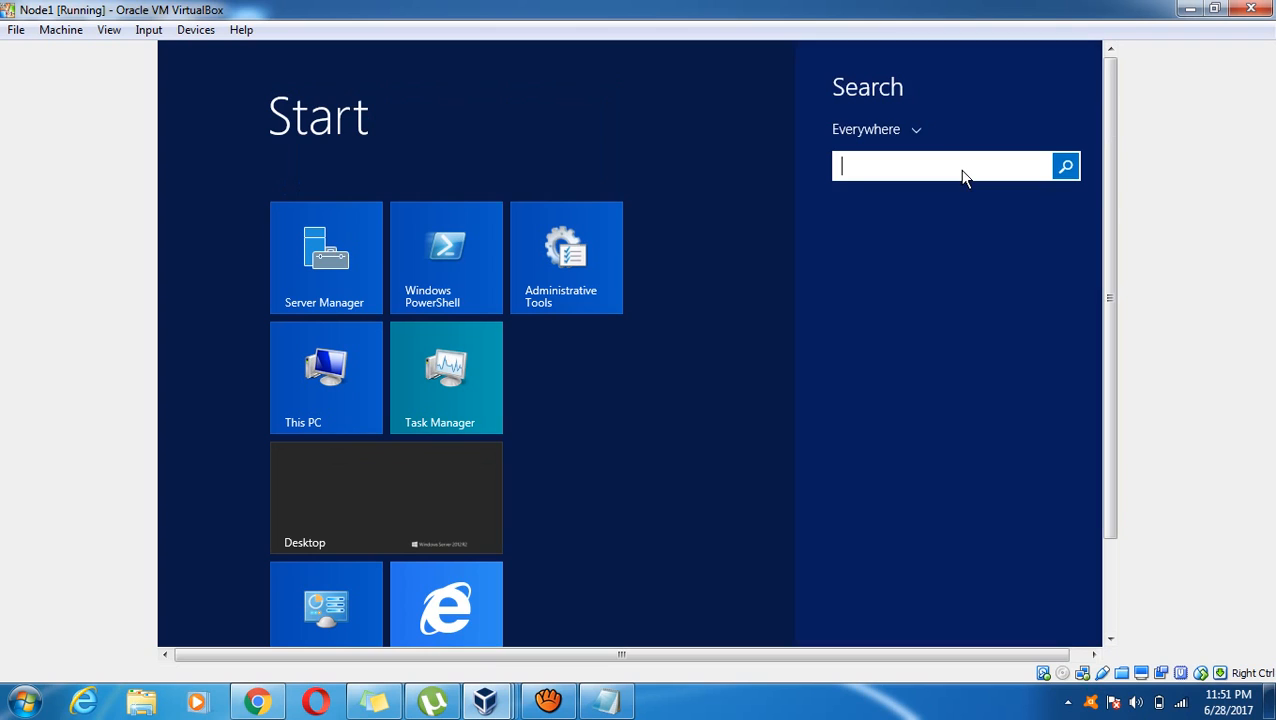
key(ctrl+v)
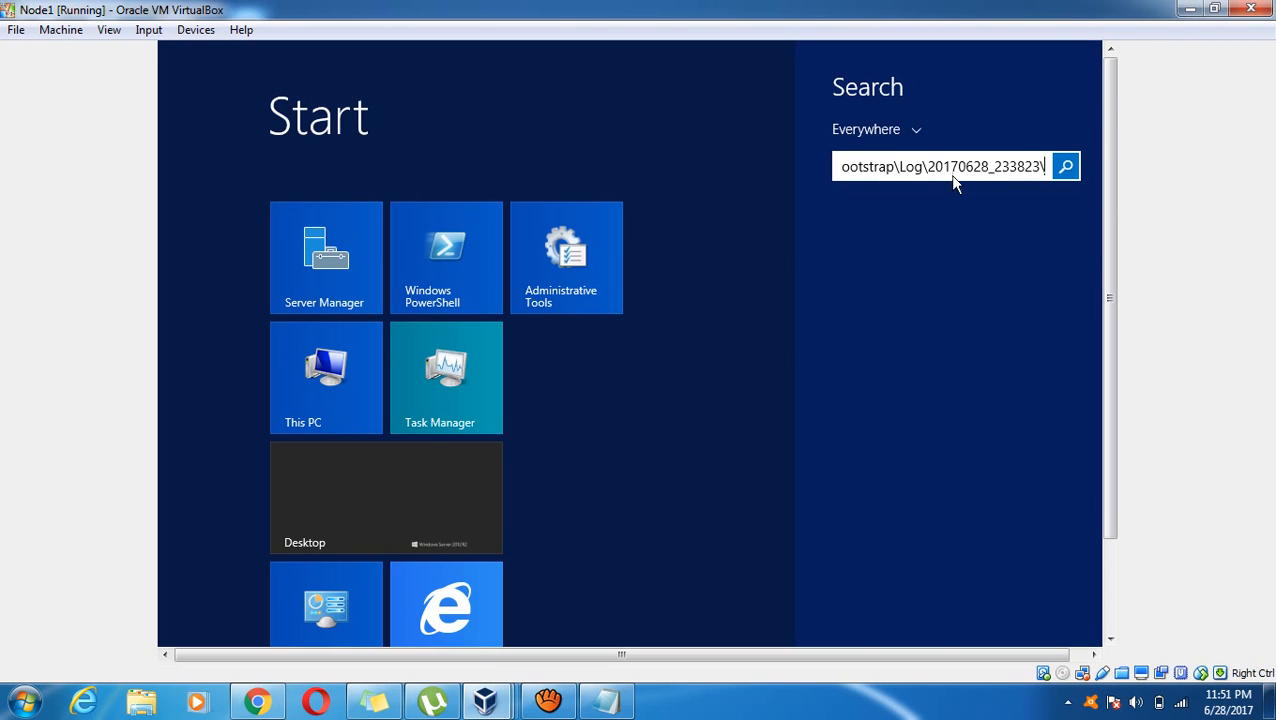
key(Return)
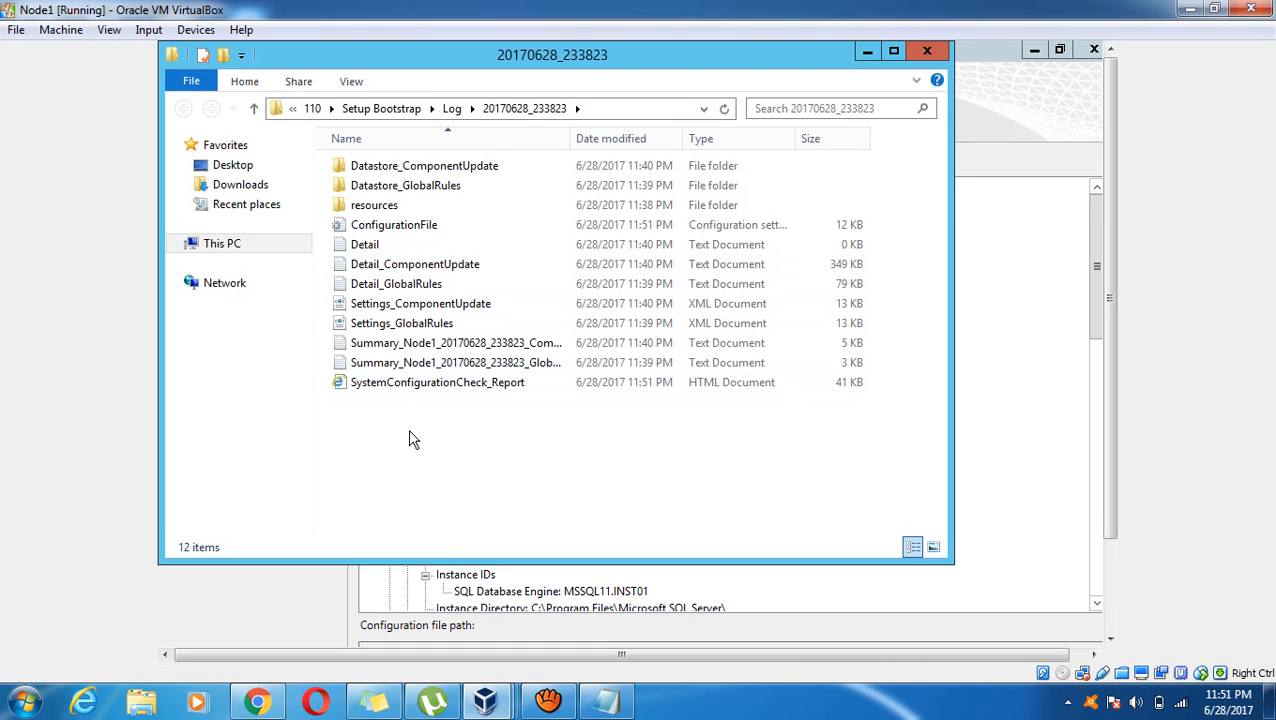
click(400, 229)
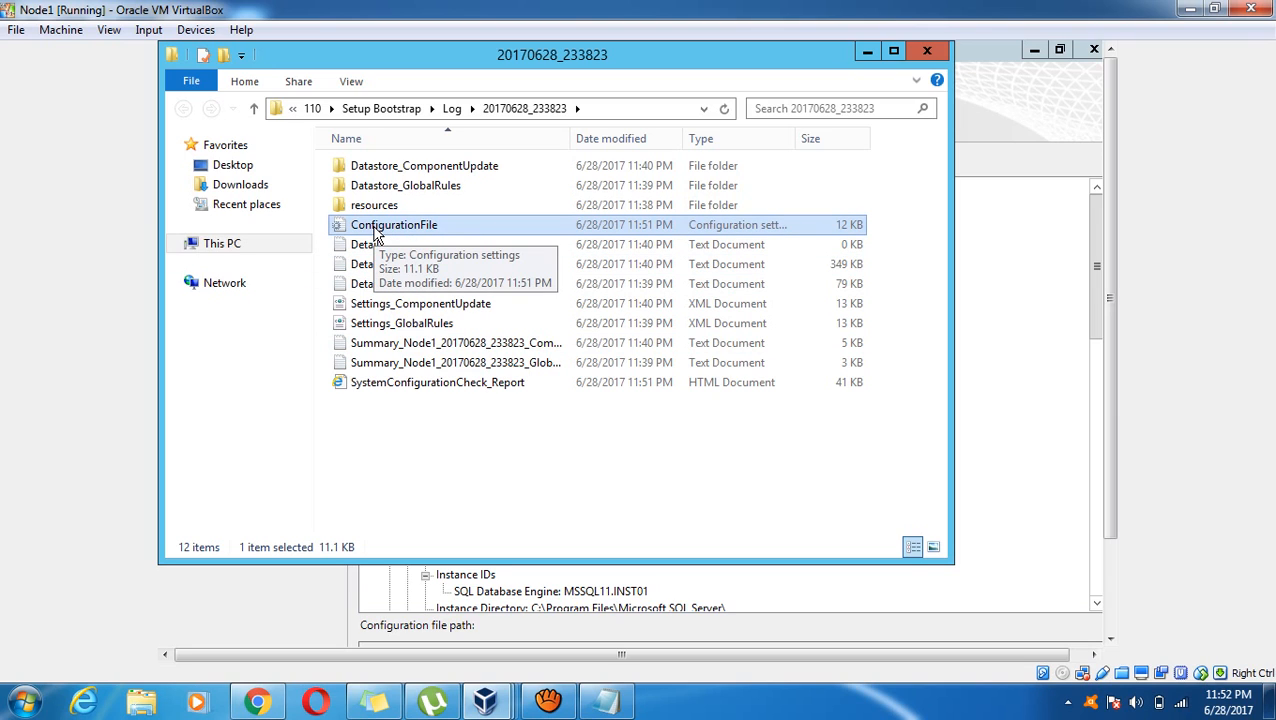
click(866, 51)
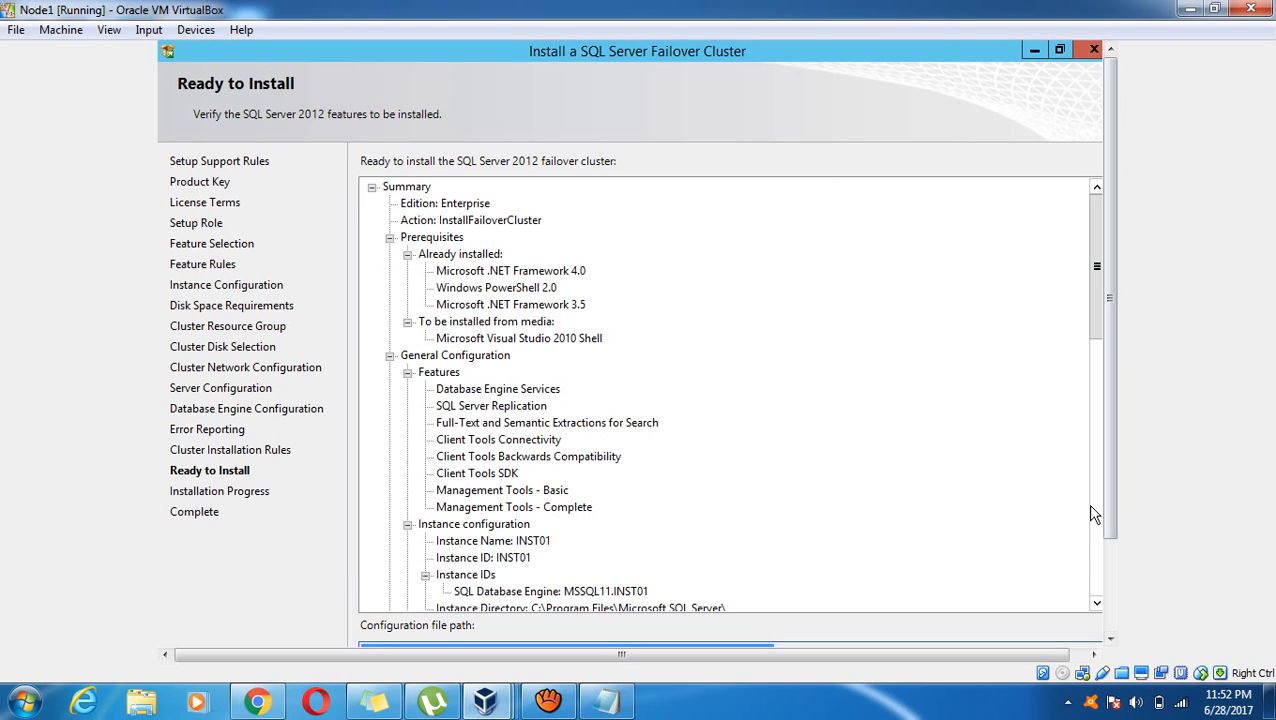
Start the SQL Server failover cluster installation from Ready to Install
click(1098, 575)
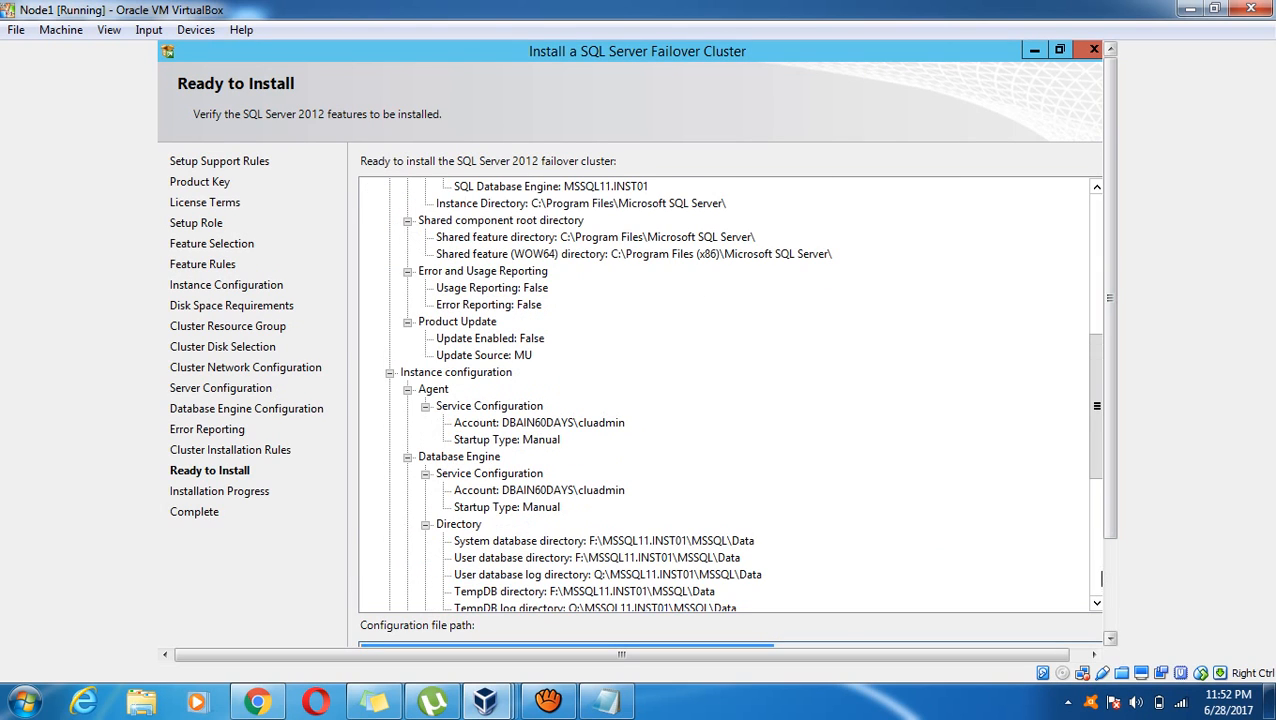
click(1110, 578)
click(909, 588)
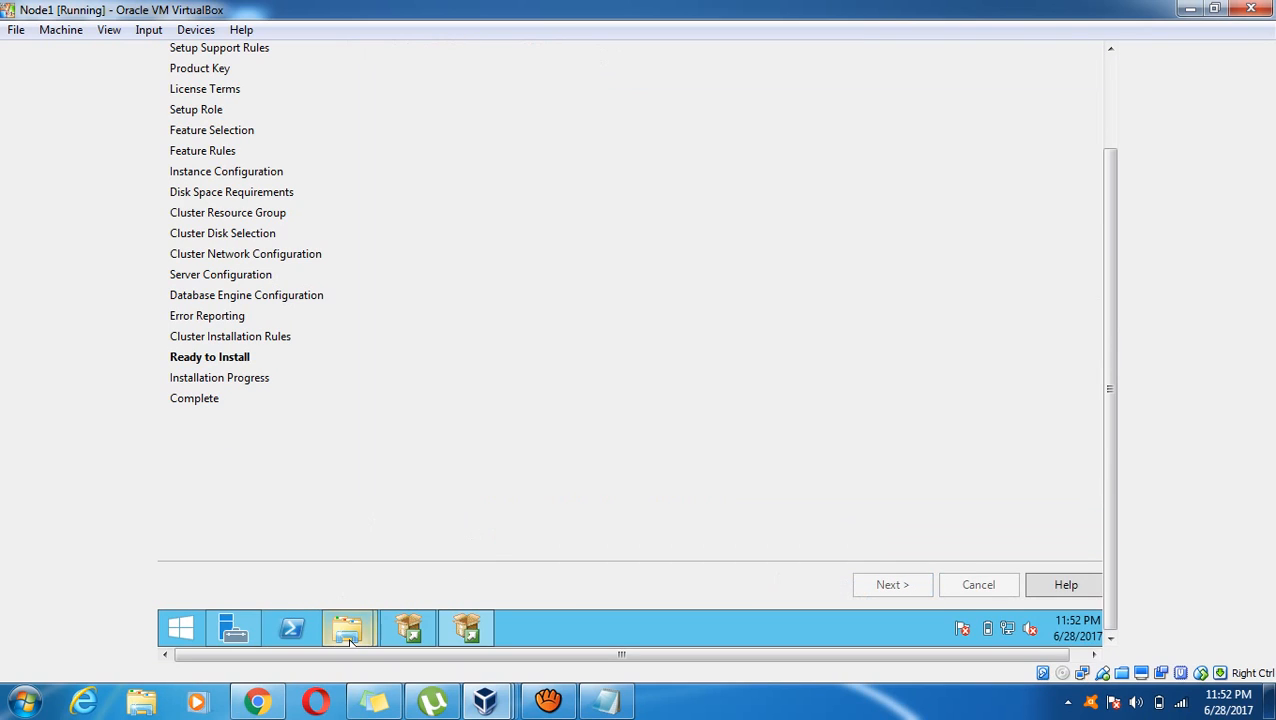
Restore the 20170628_233823 folder window and go up to the Setup Bootstrap Log folder
mouse_move(347, 627)
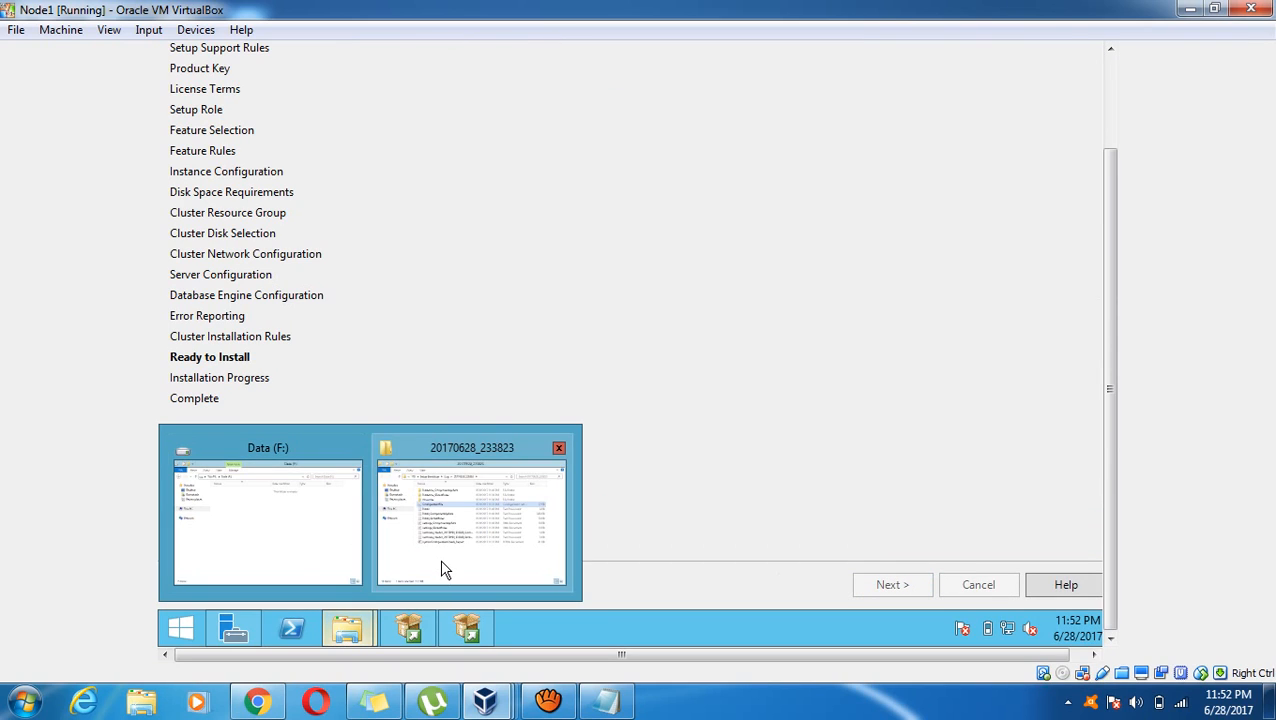
click(445, 570)
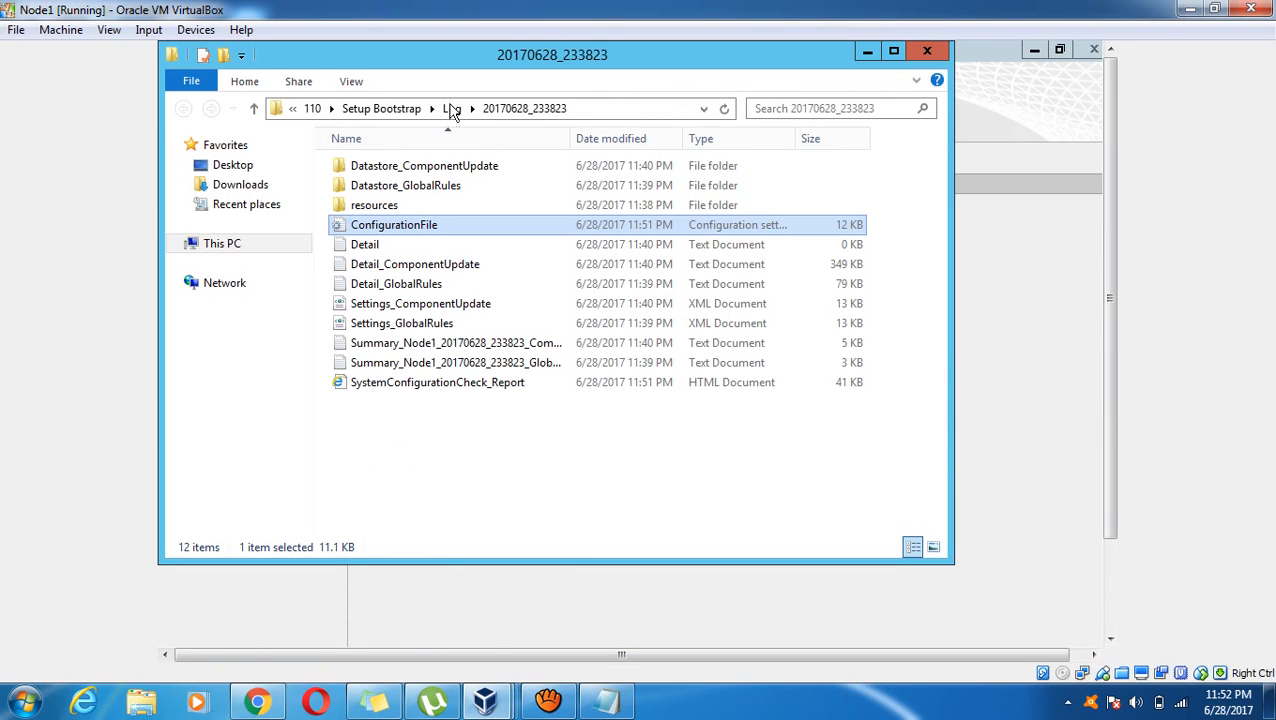
click(452, 108)
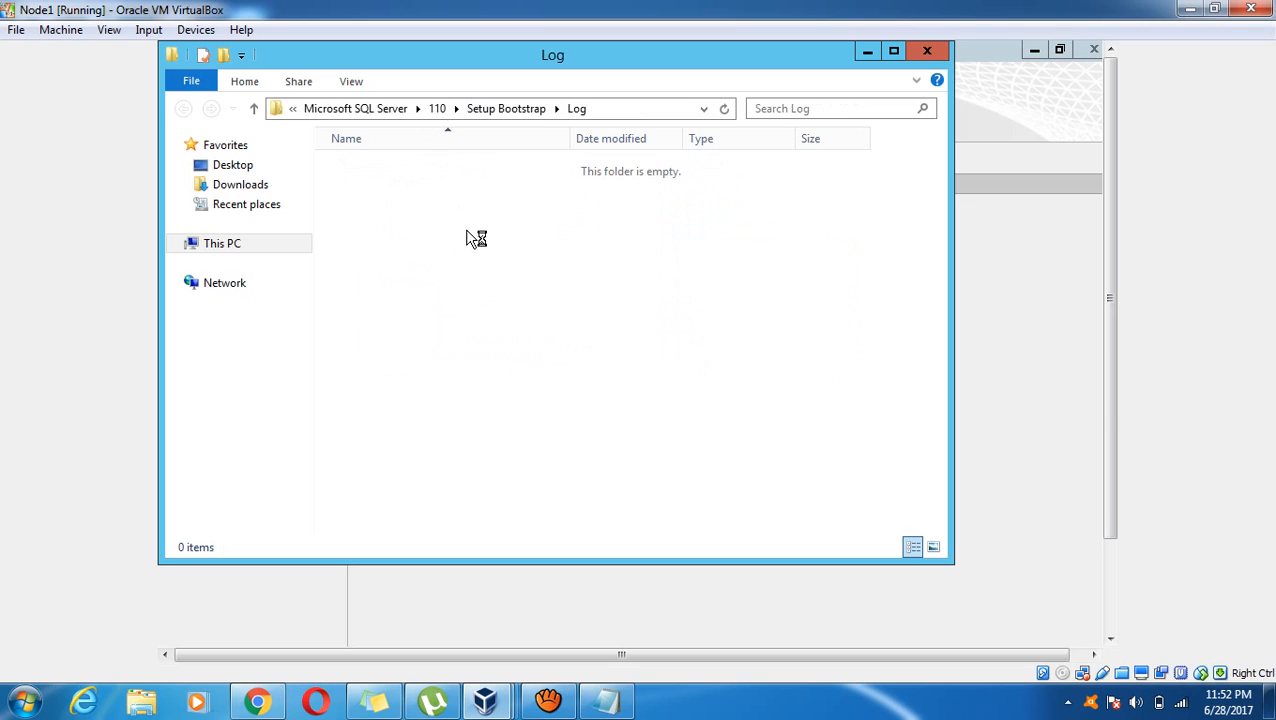
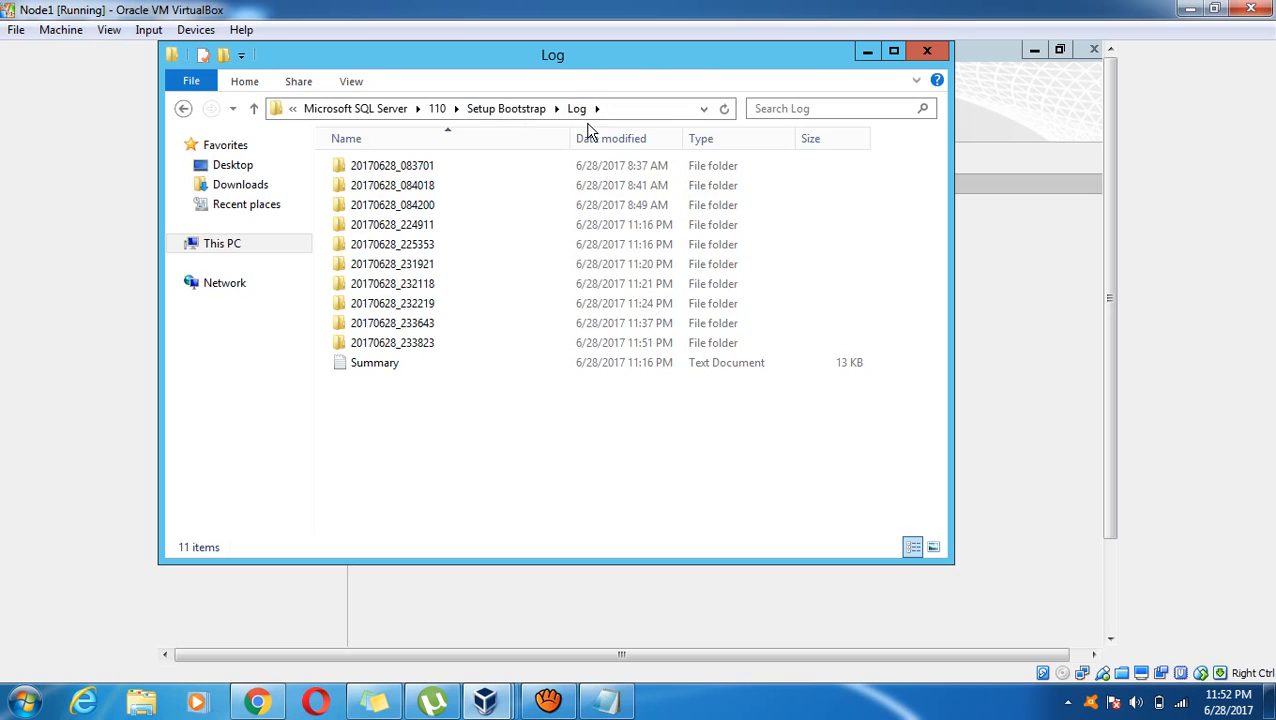
Open the 20170628_083701 setup log folder from the Log folder
click(392, 366)
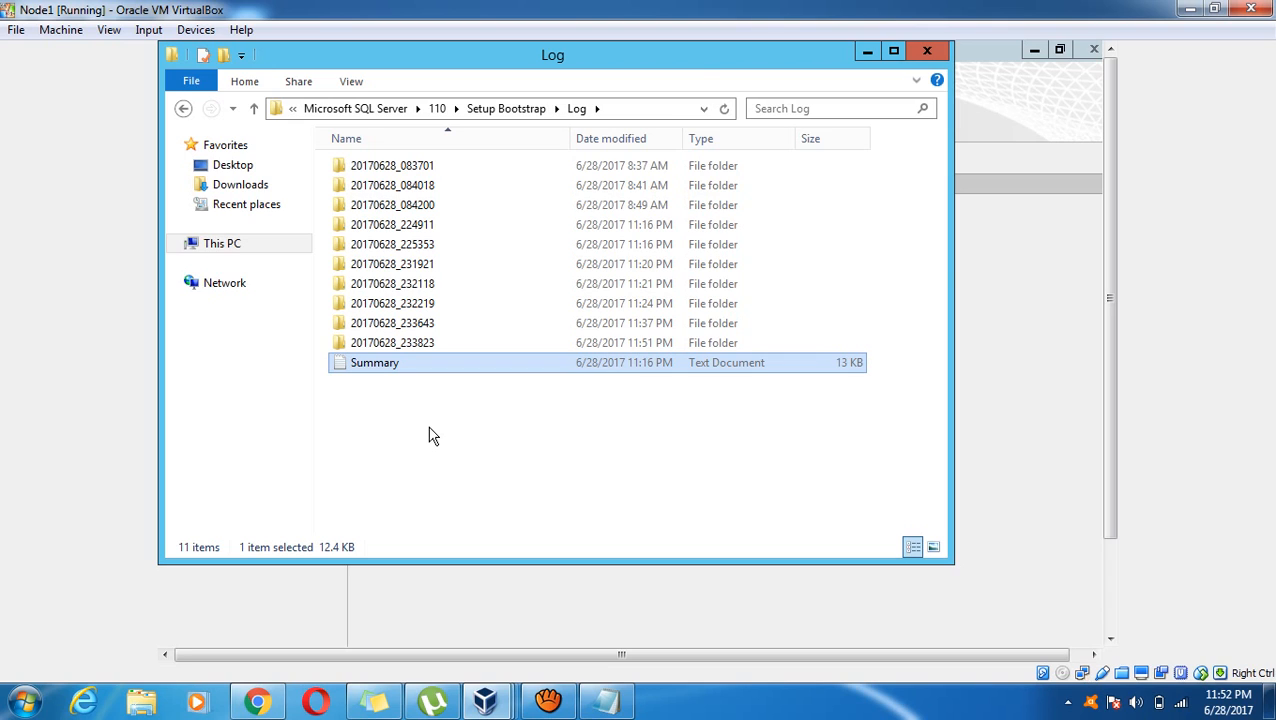
click(407, 173)
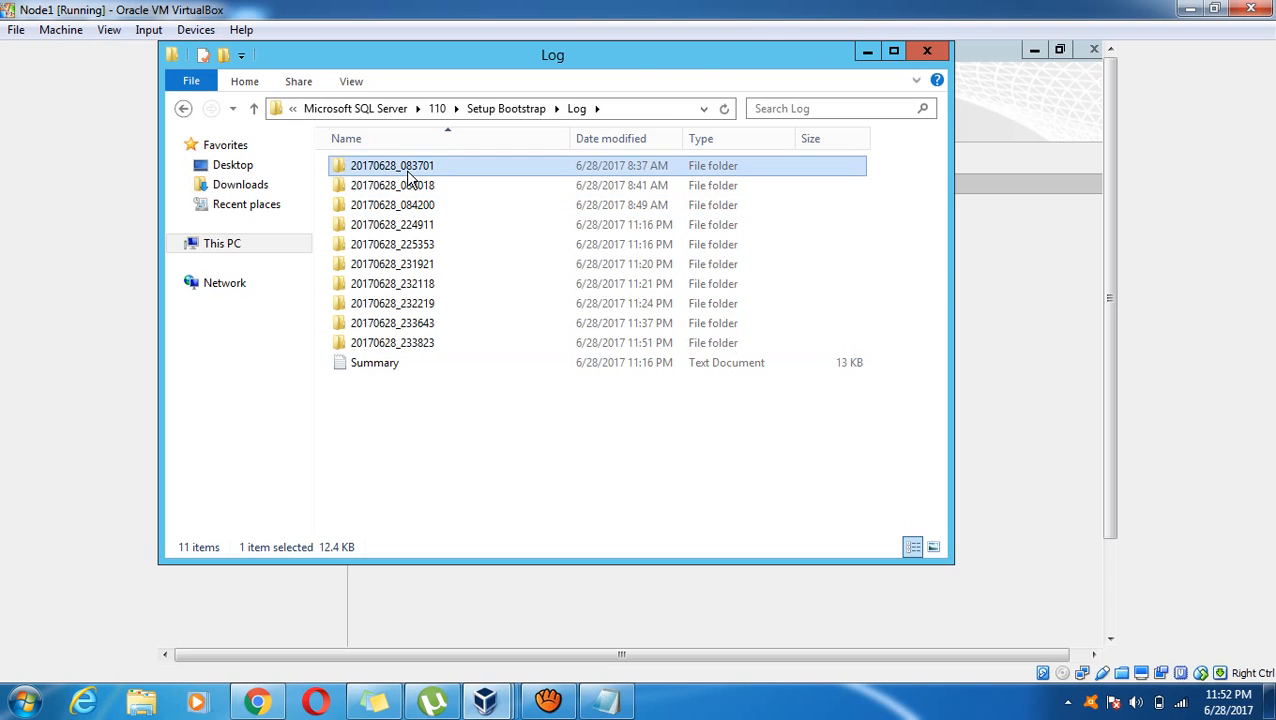
click(408, 172)
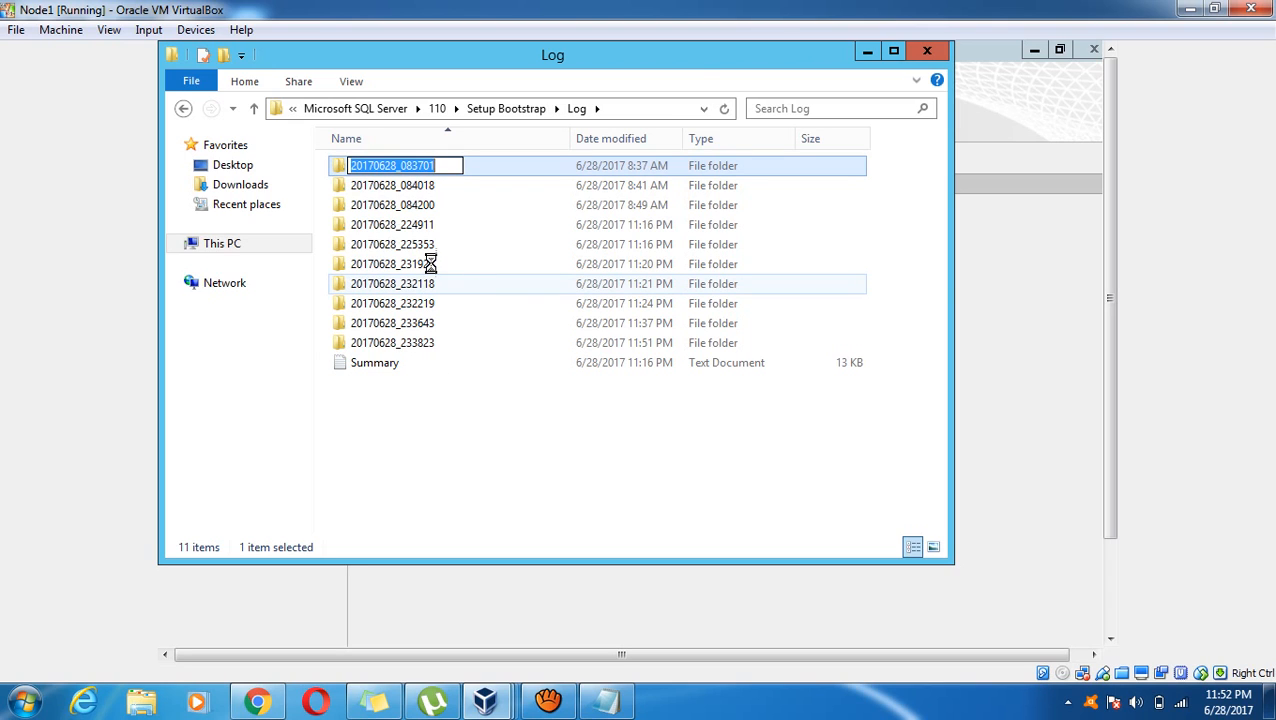
click(420, 403)
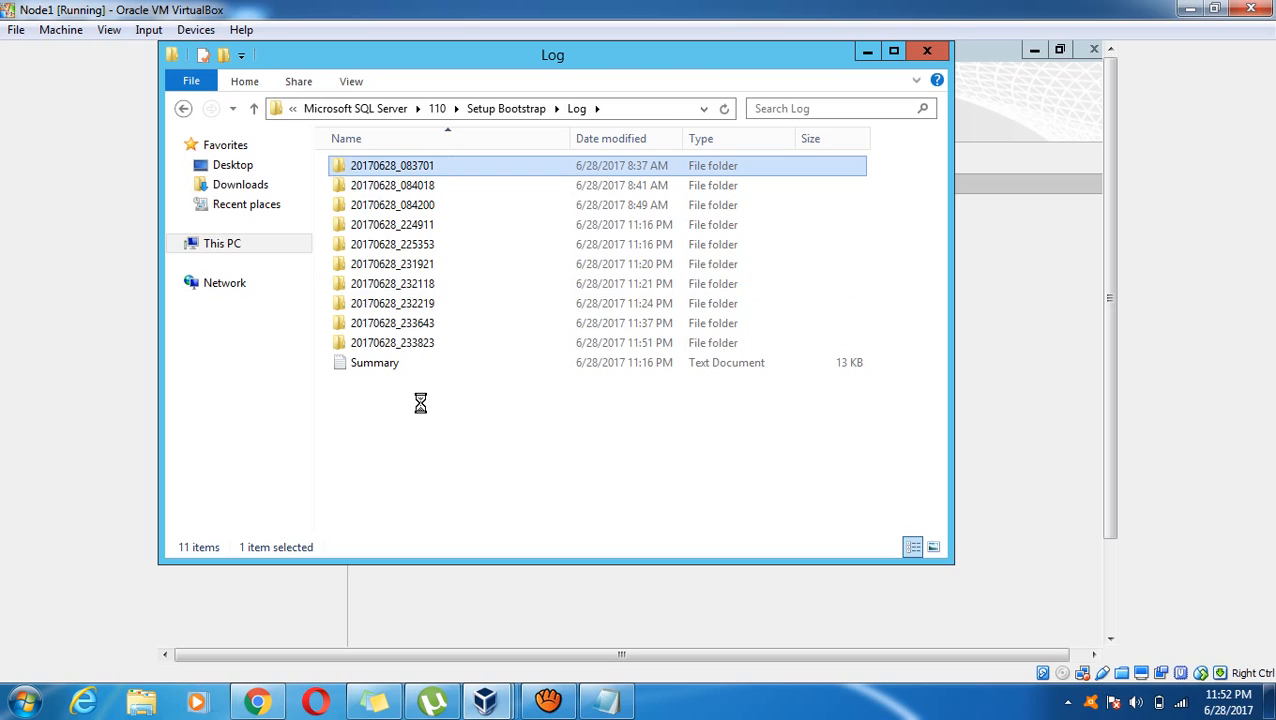
key(Return)
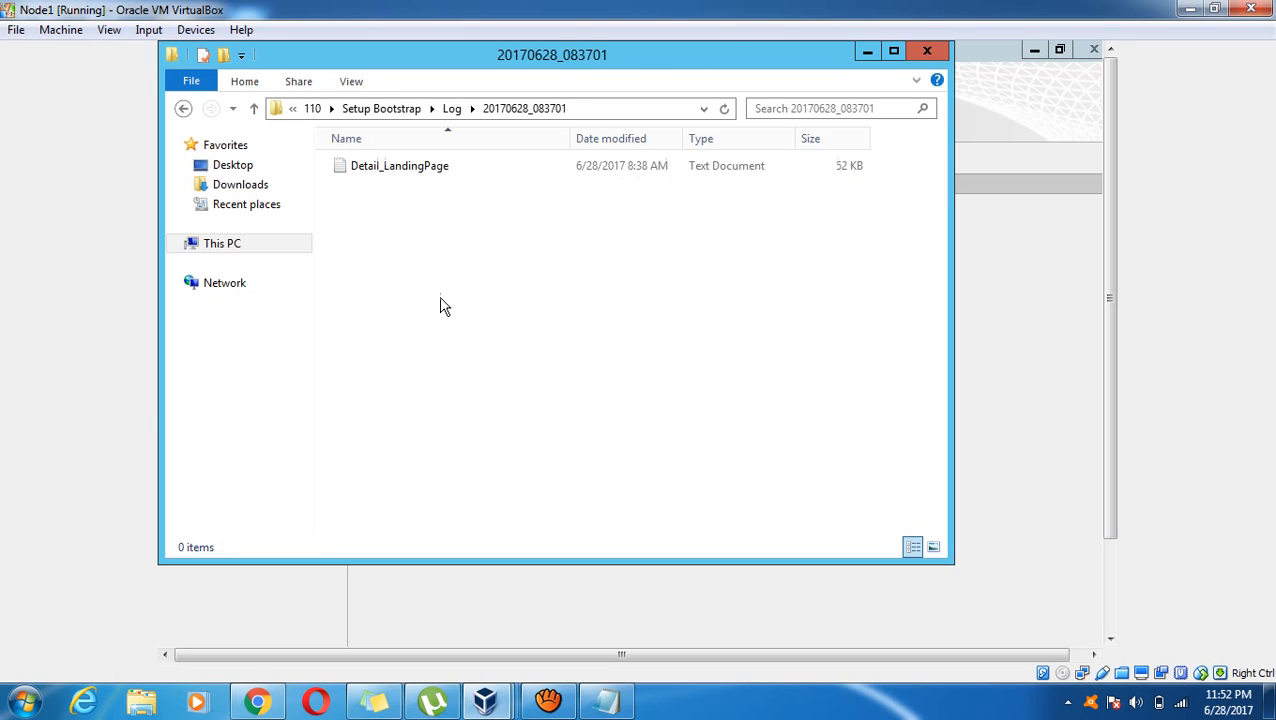
Return to the Log folder via the breadcrumb, then go up to Setup Bootstrap
click(420, 172)
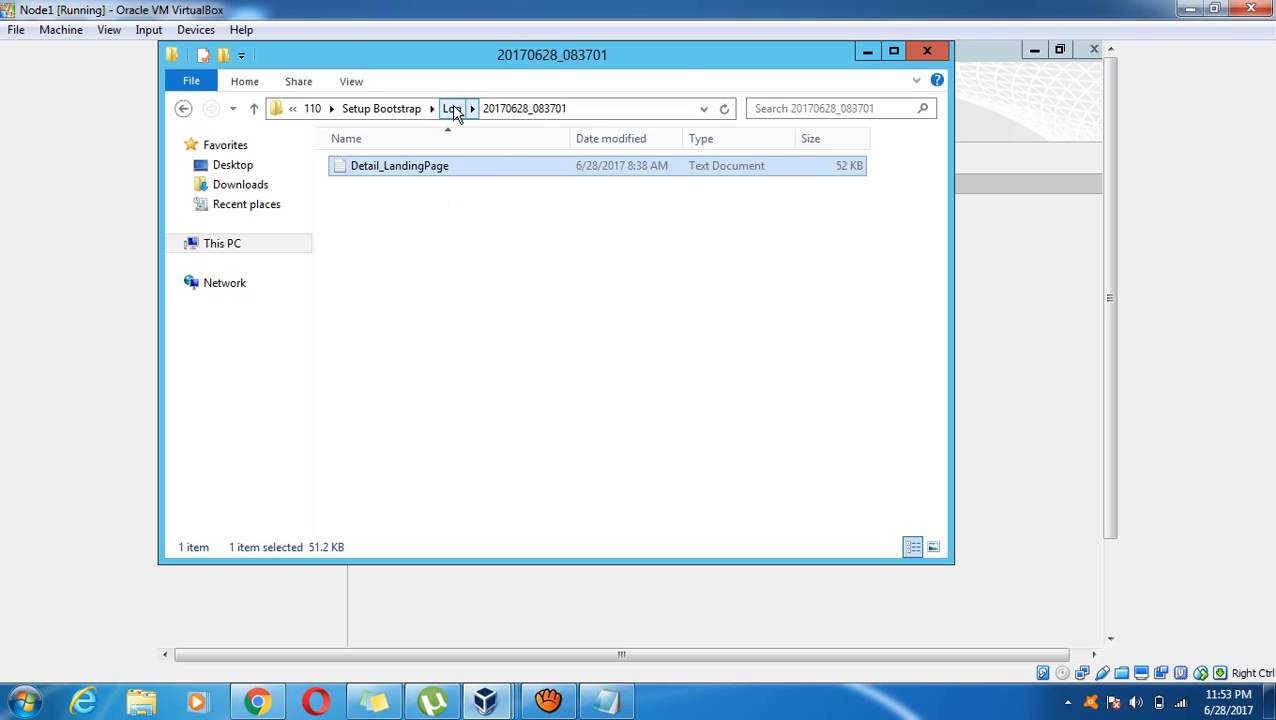
click(452, 108)
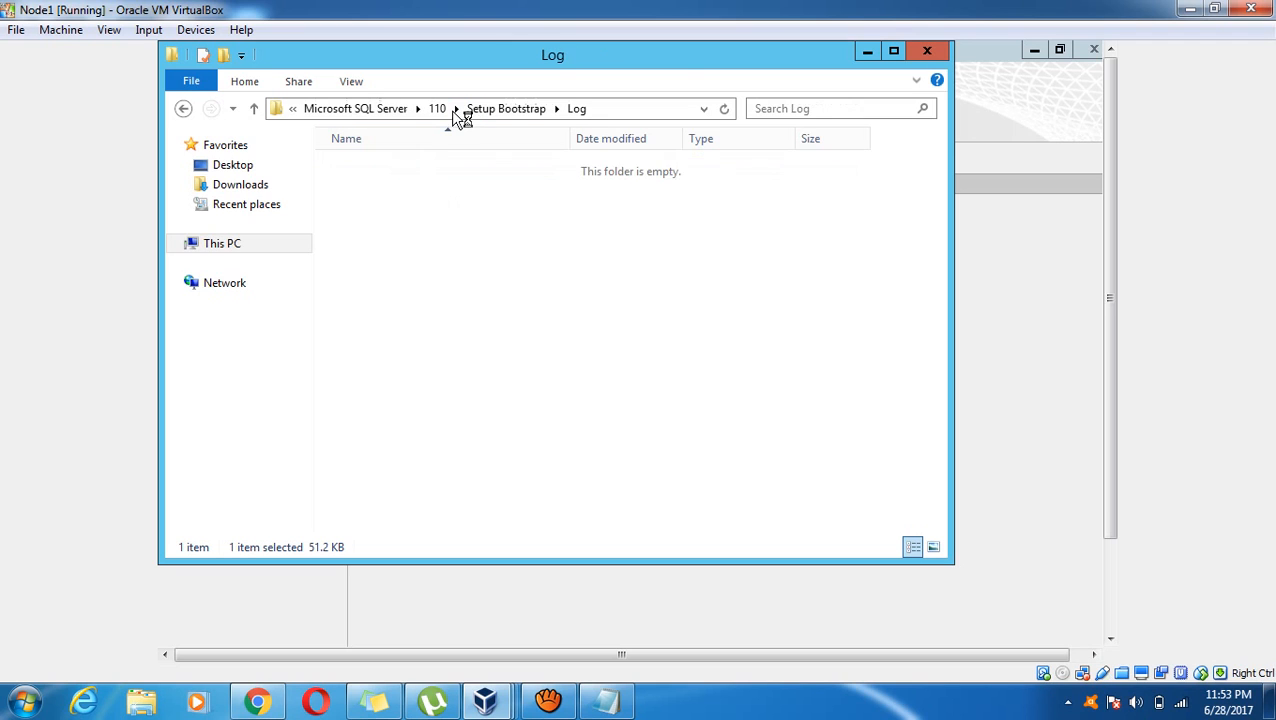
click(440, 490)
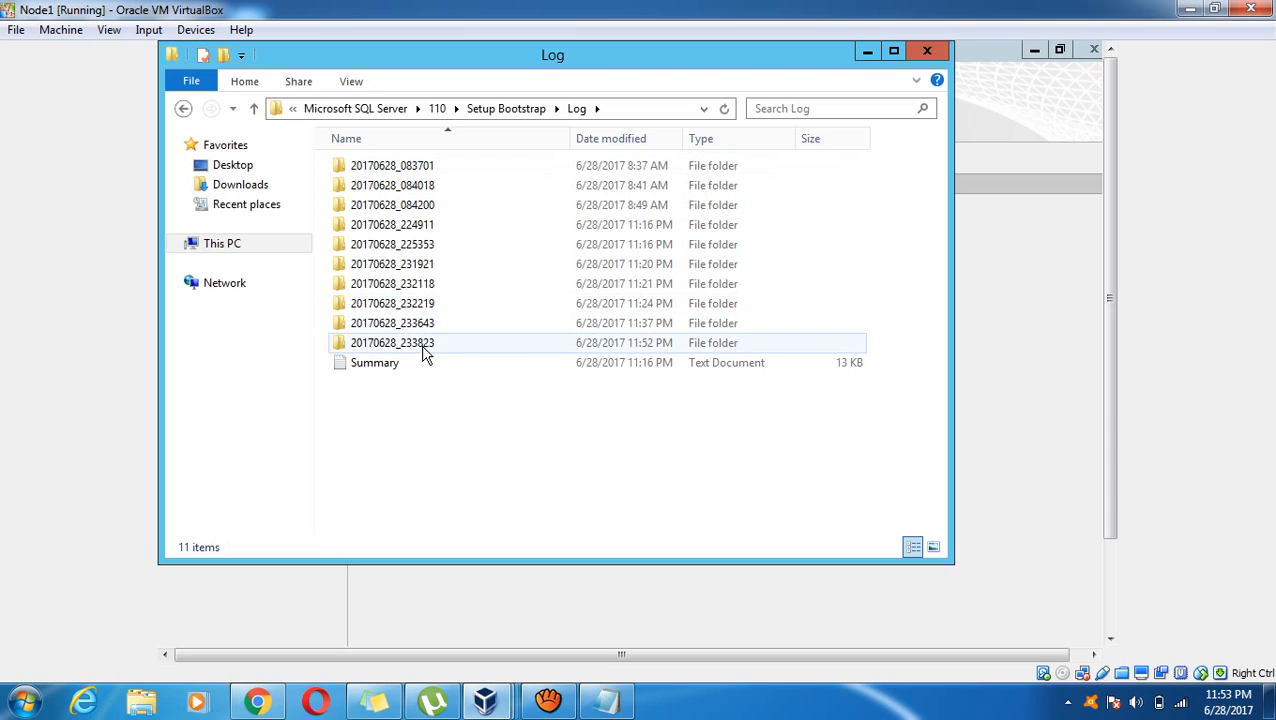
click(645, 372)
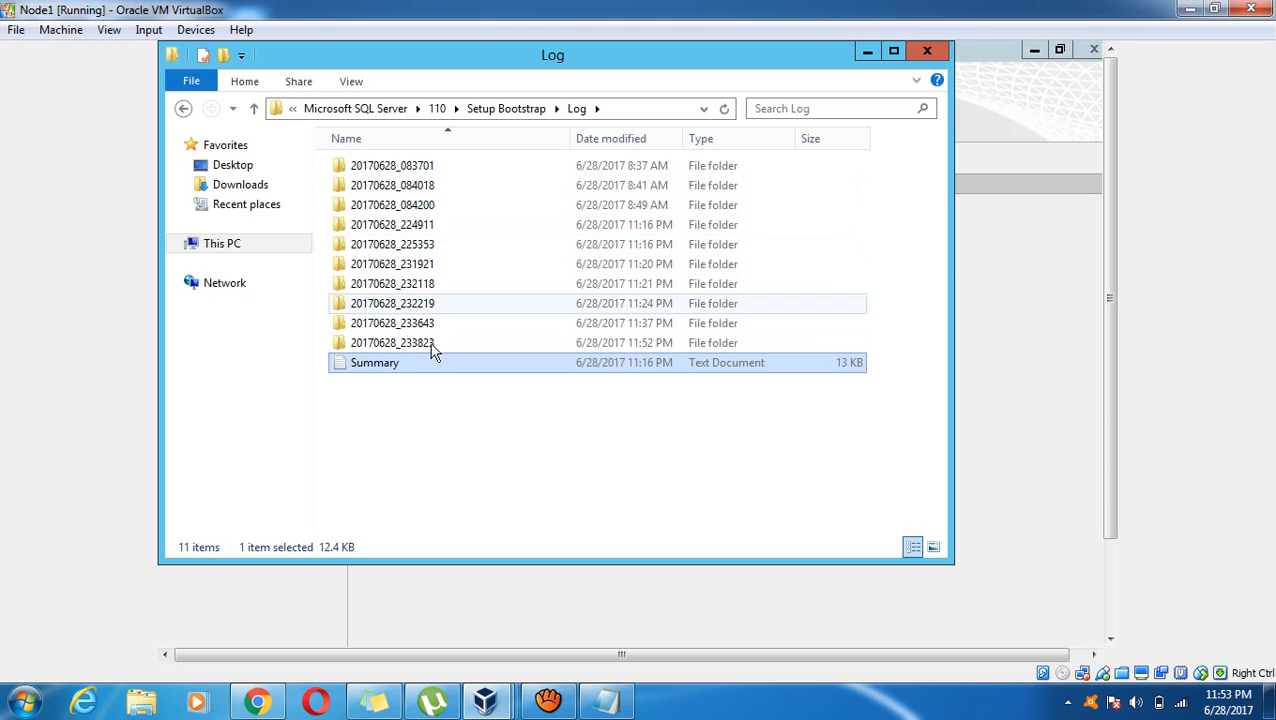
click(502, 110)
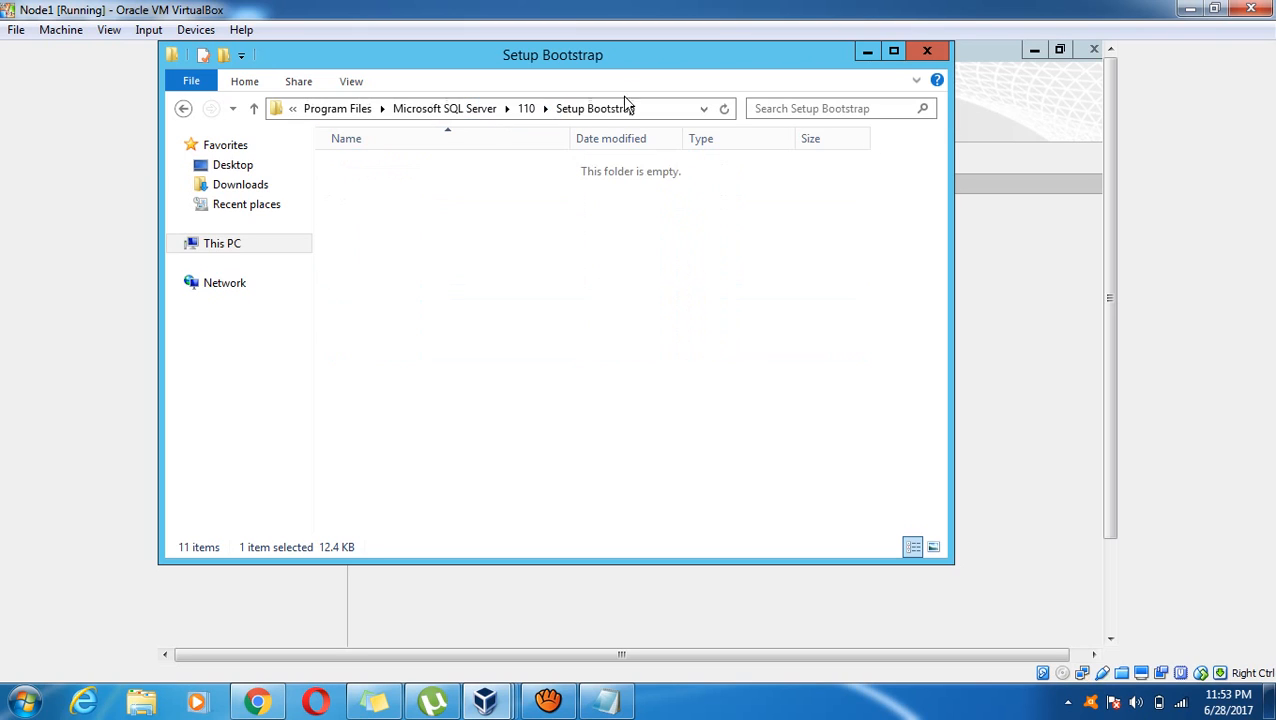
Close the Setup Bootstrap window and follow the failover cluster Installation Progress until it finishes
click(926, 52)
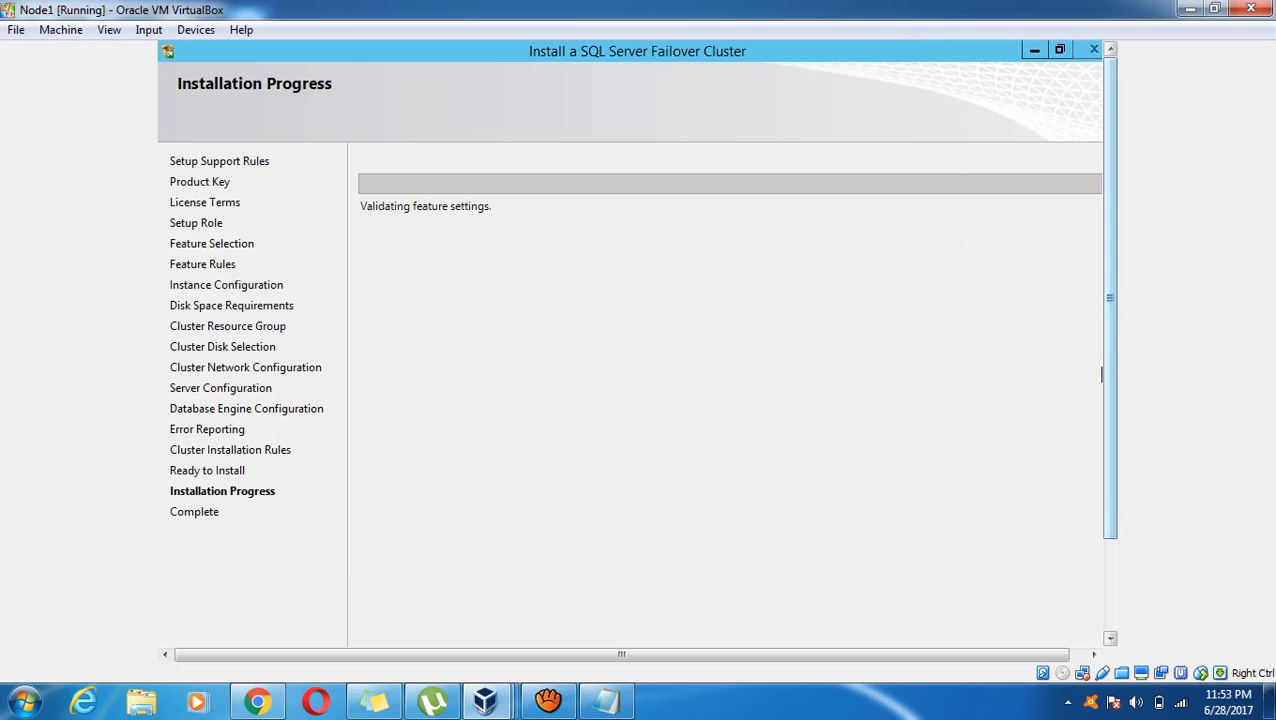
drag(1110, 377, 1110, 480)
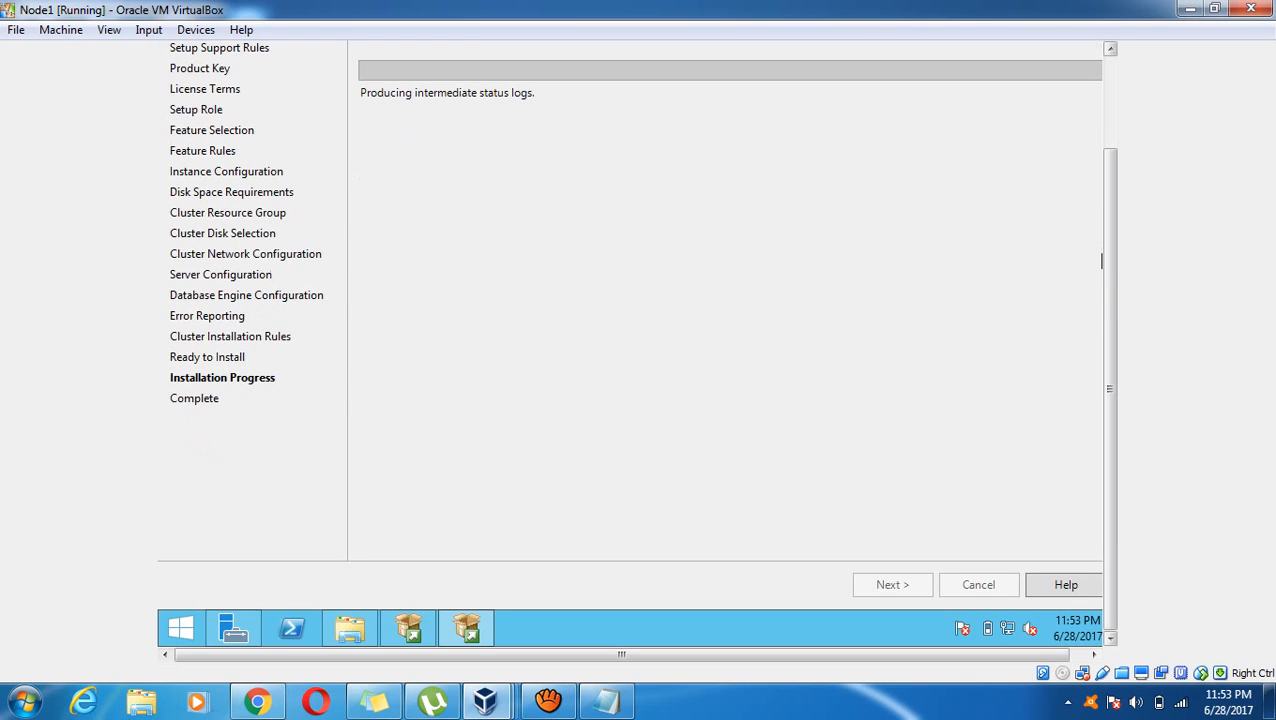
click(1110, 122)
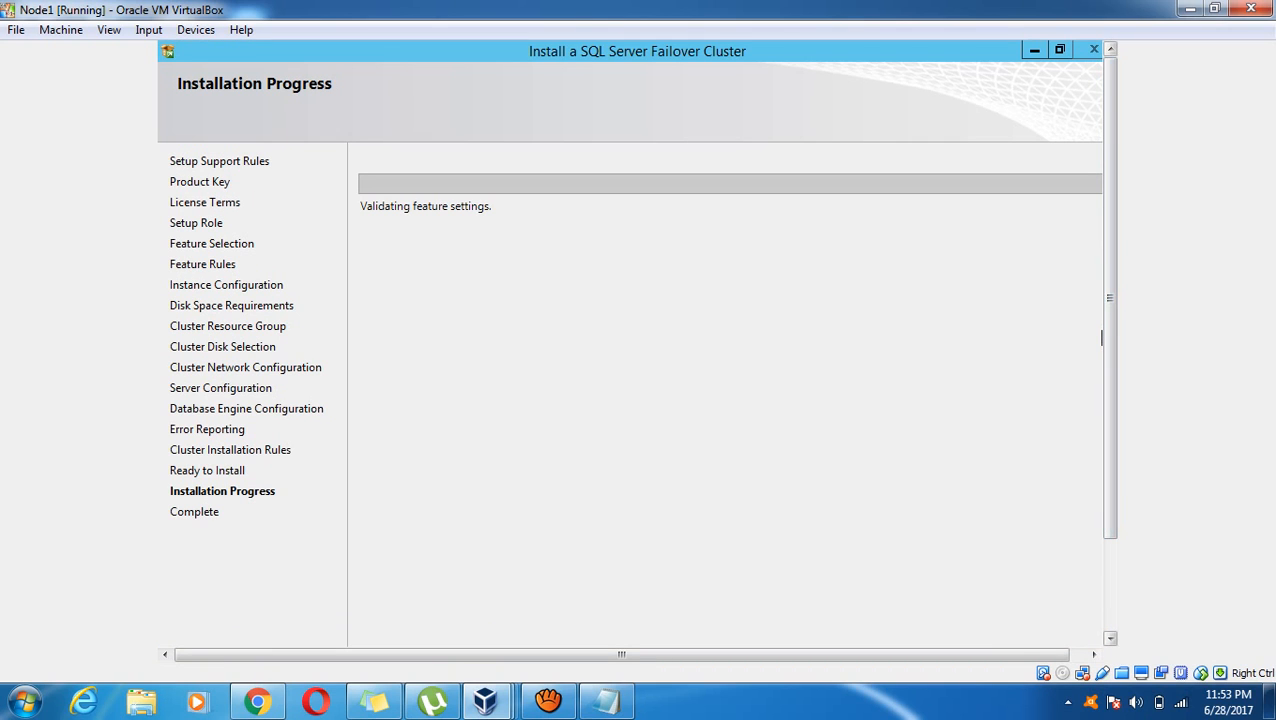
scroll(1101, 224, down, 2)
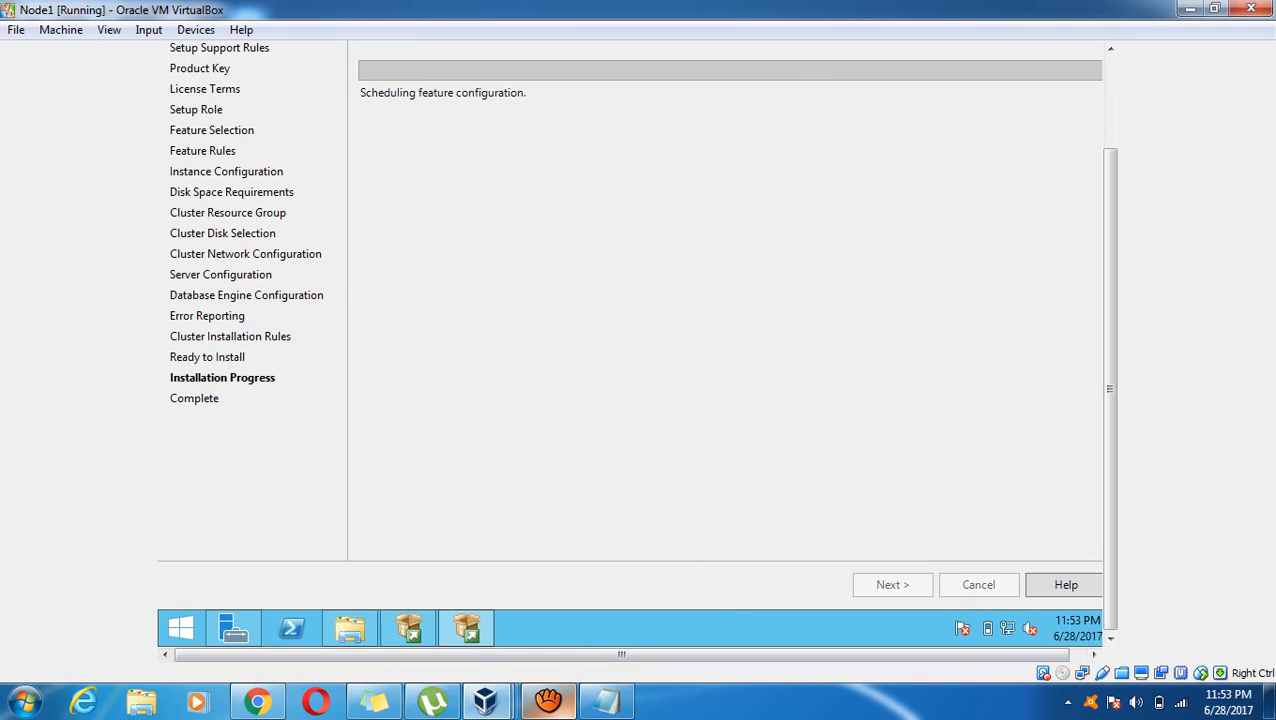
mouse_move(548, 700)
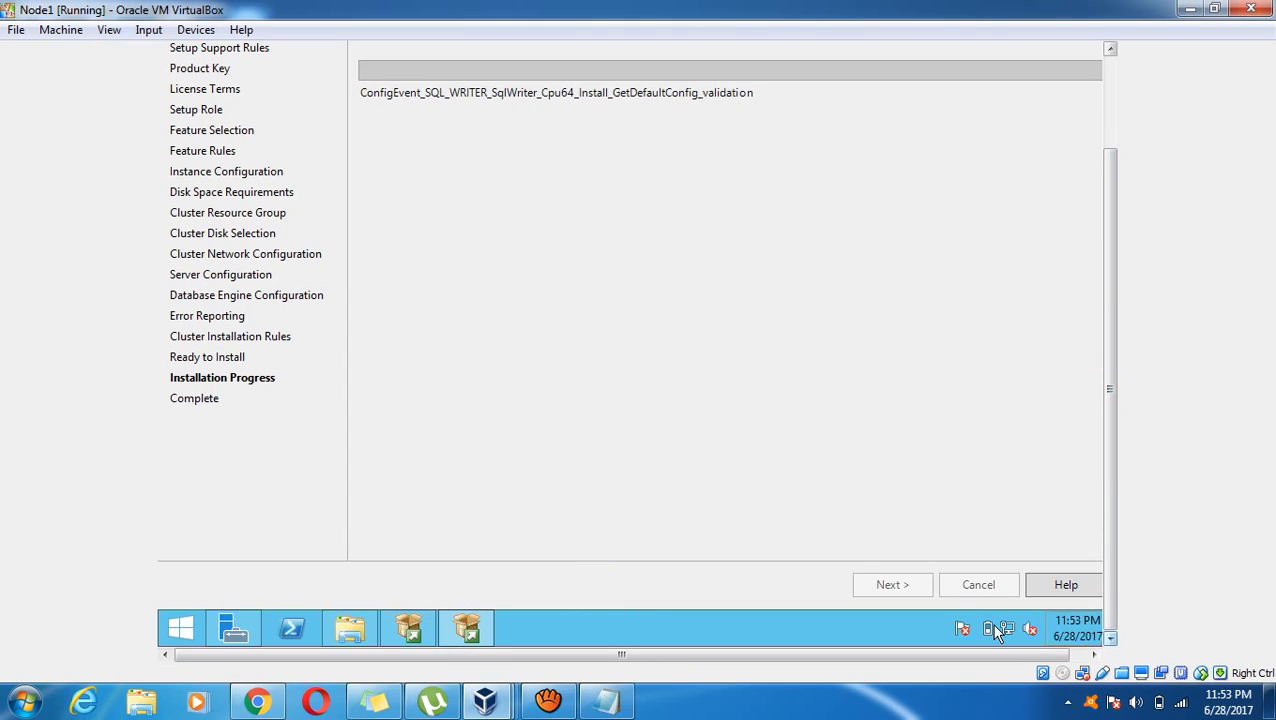
click(570, 638)
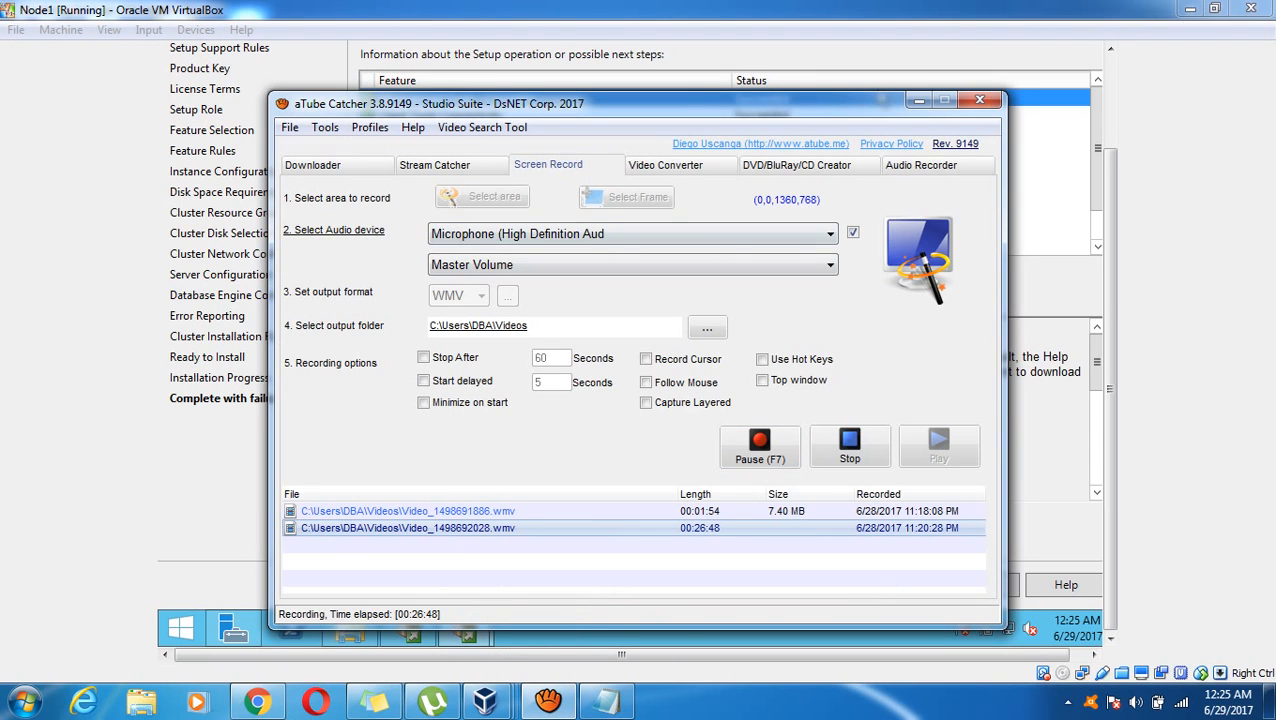
Review the failed Database Engine Services, full-text search and Replication features on the Complete page
click(918, 100)
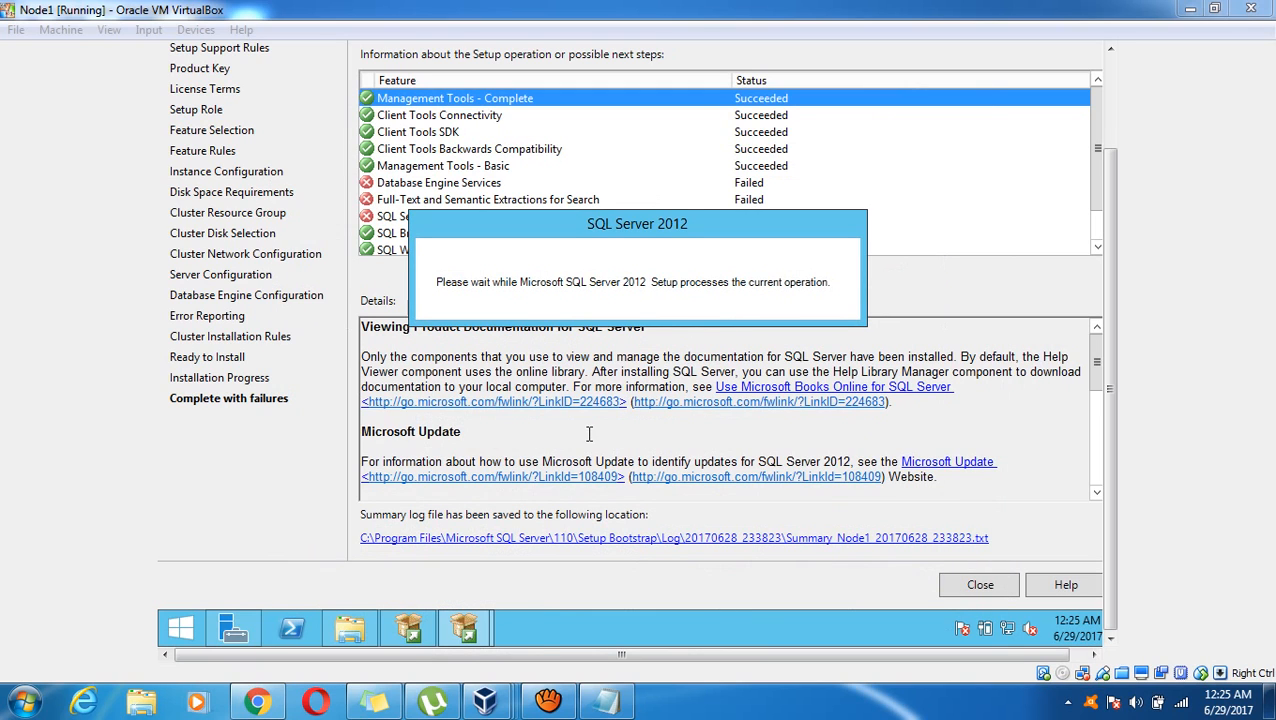
click(545, 648)
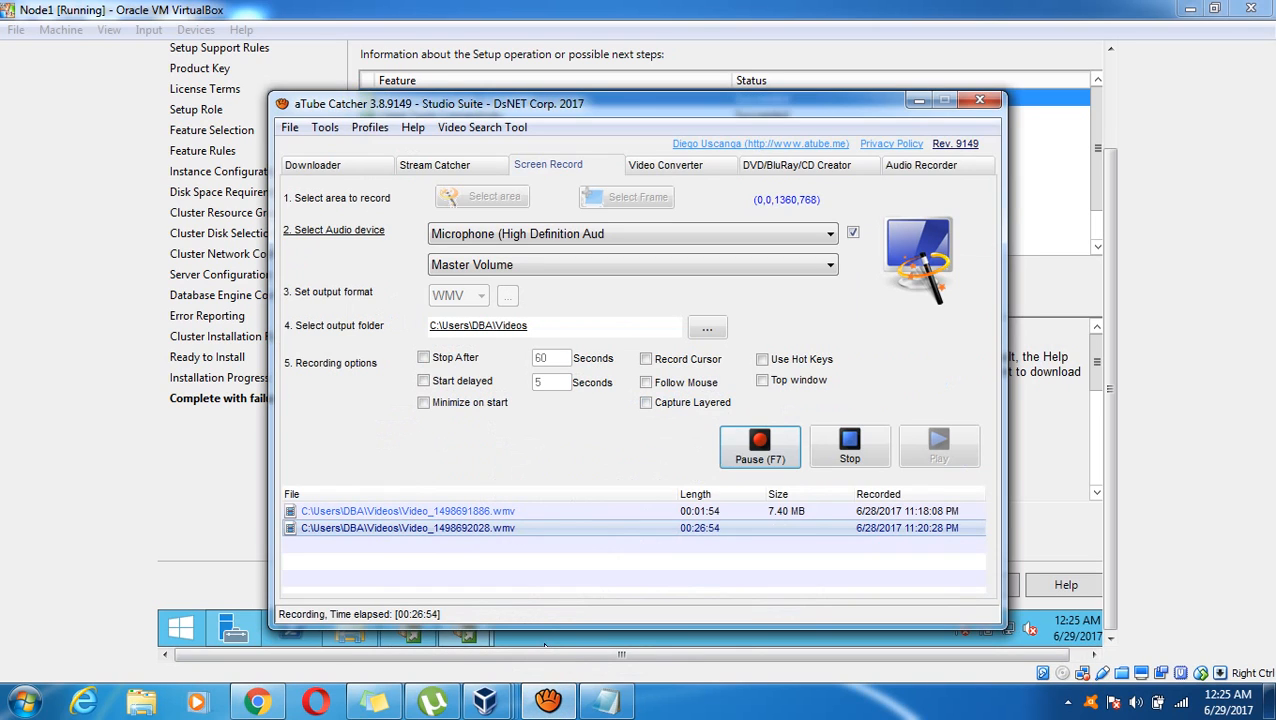
click(918, 100)
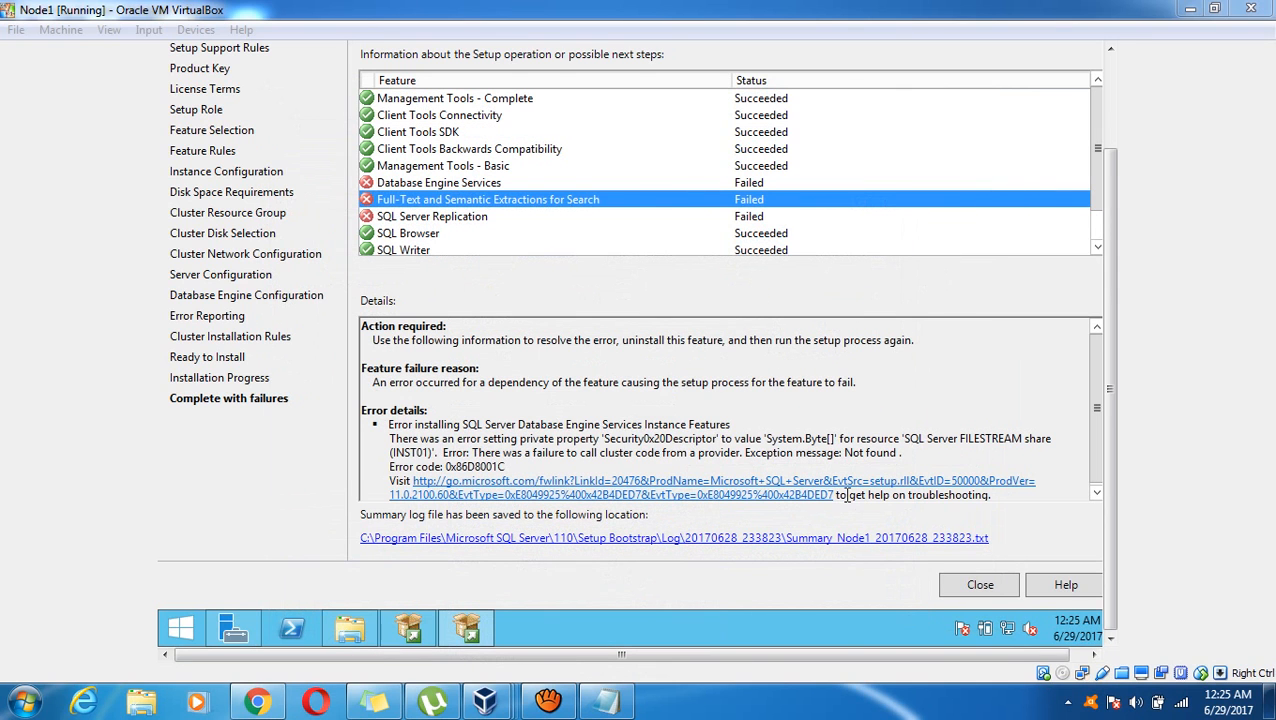
click(548, 700)
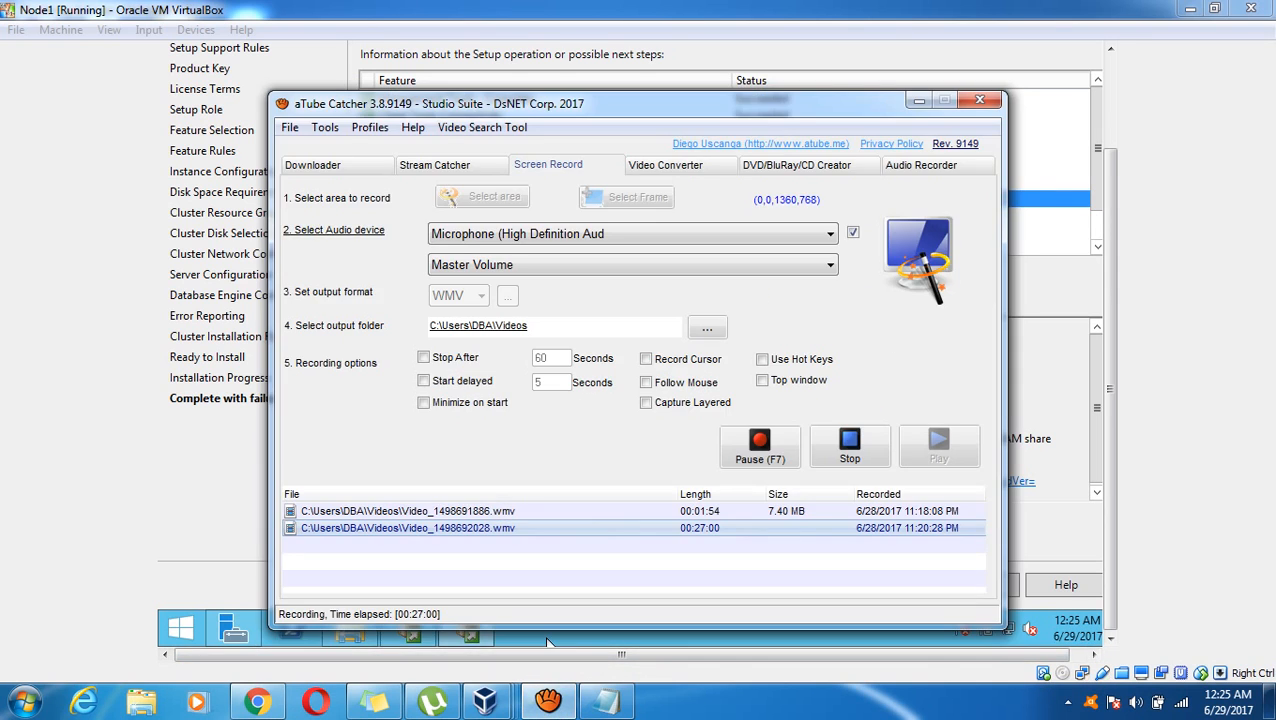
click(760, 445)
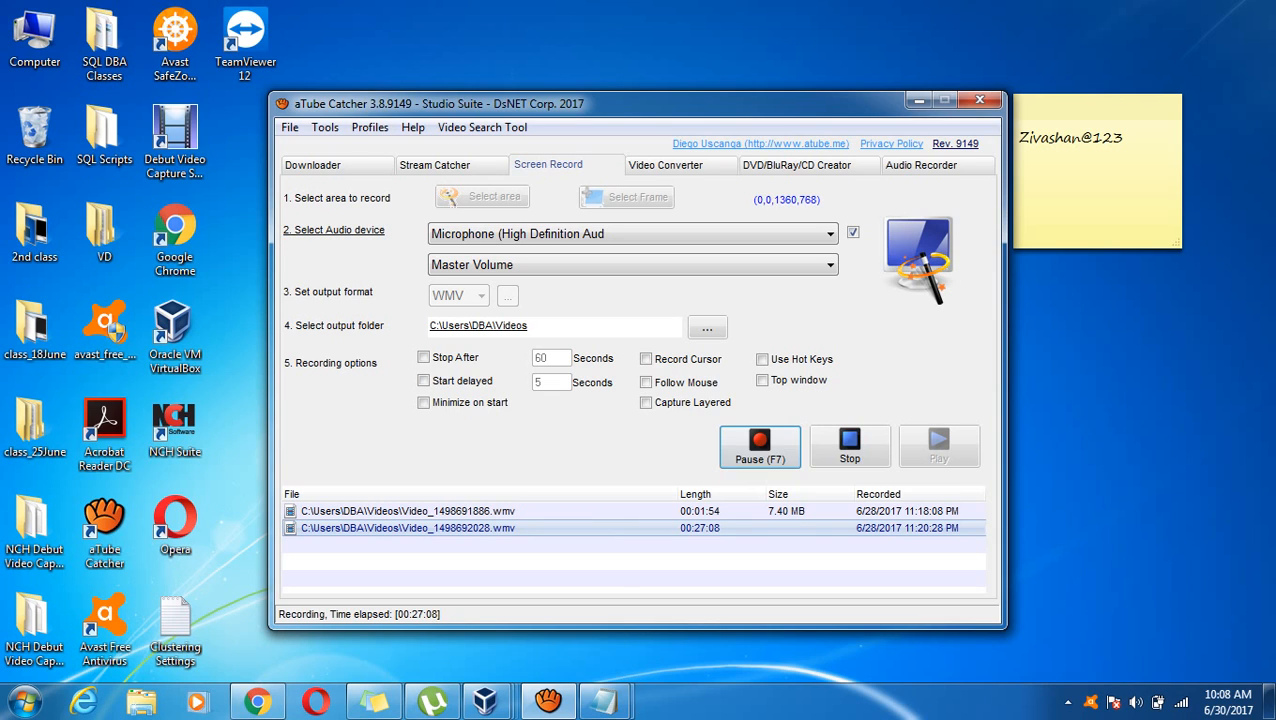
click(919, 101)
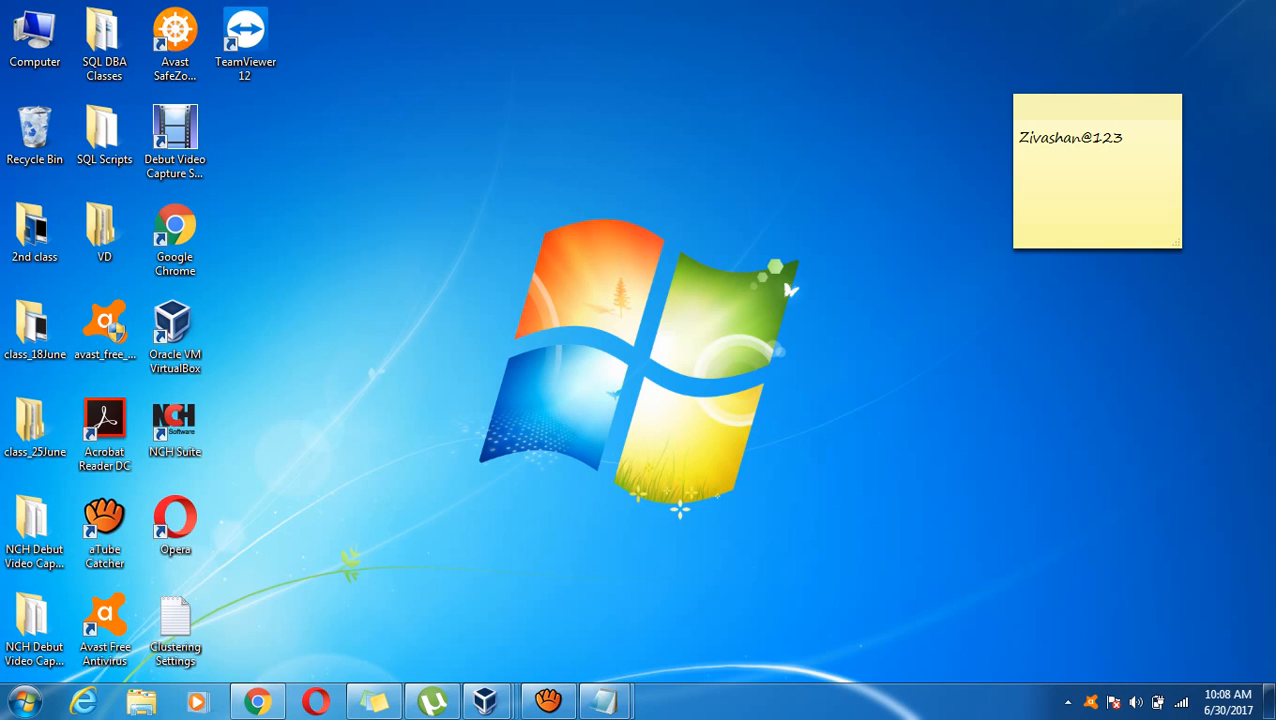
Bring Node1 forward and unlock it via Insert Ctrl-Alt-Del and the admin password
mouse_move(485, 701)
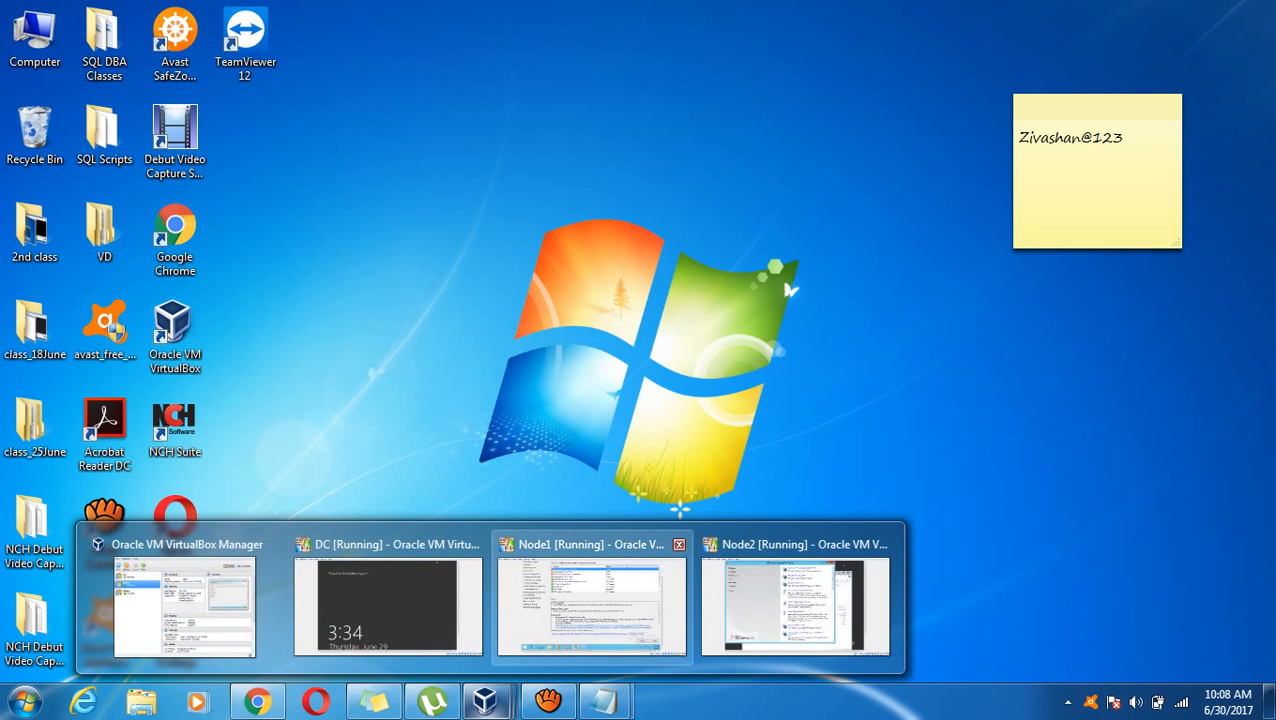
click(591, 600)
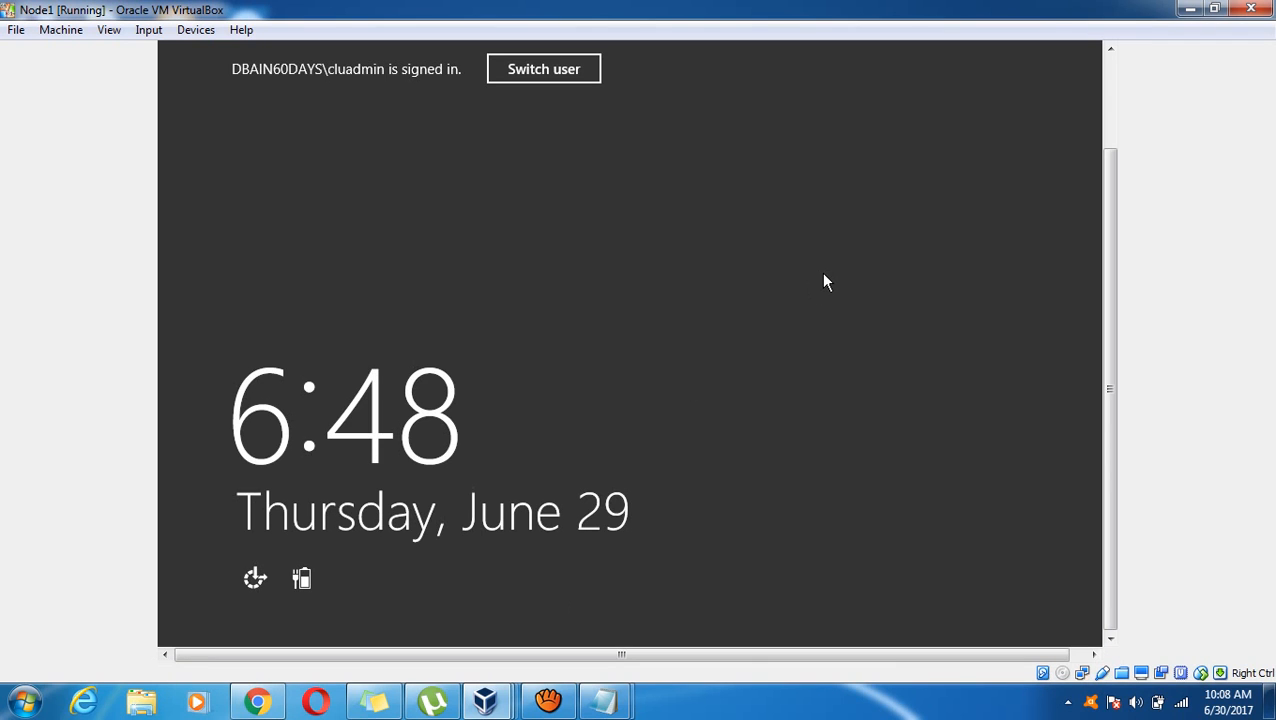
click(148, 29)
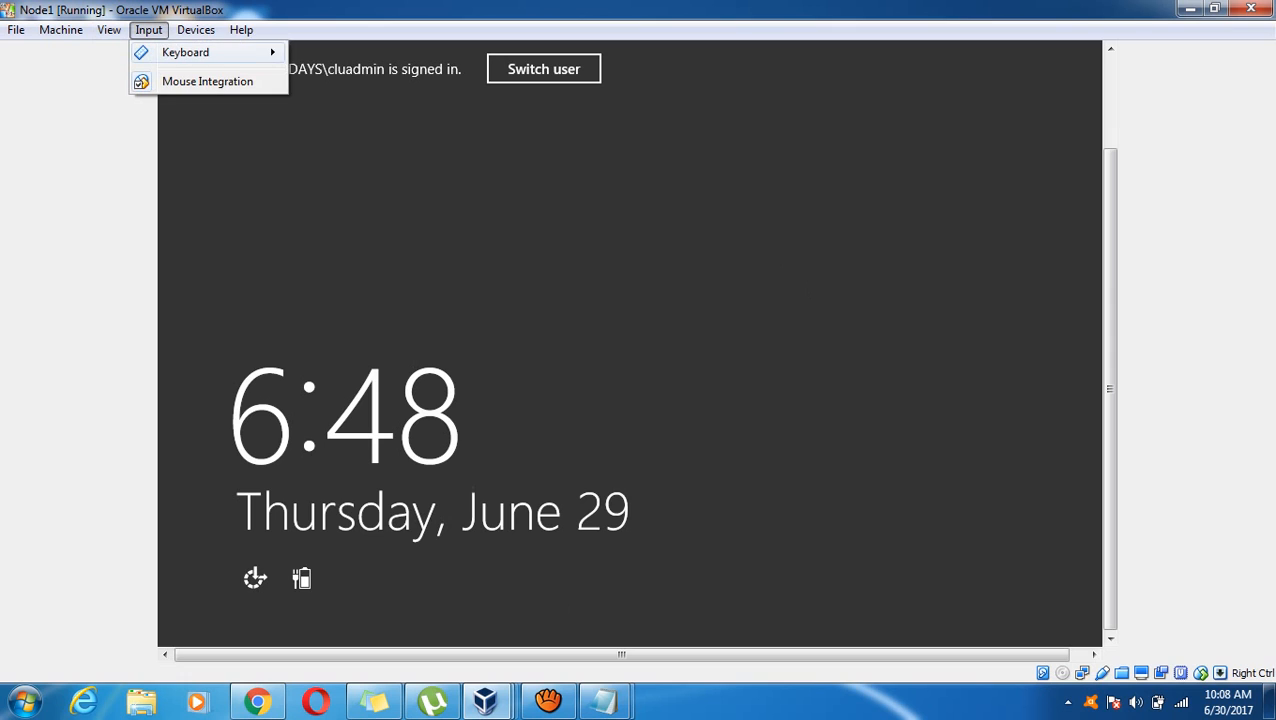
mouse_move(185, 52)
click(359, 84)
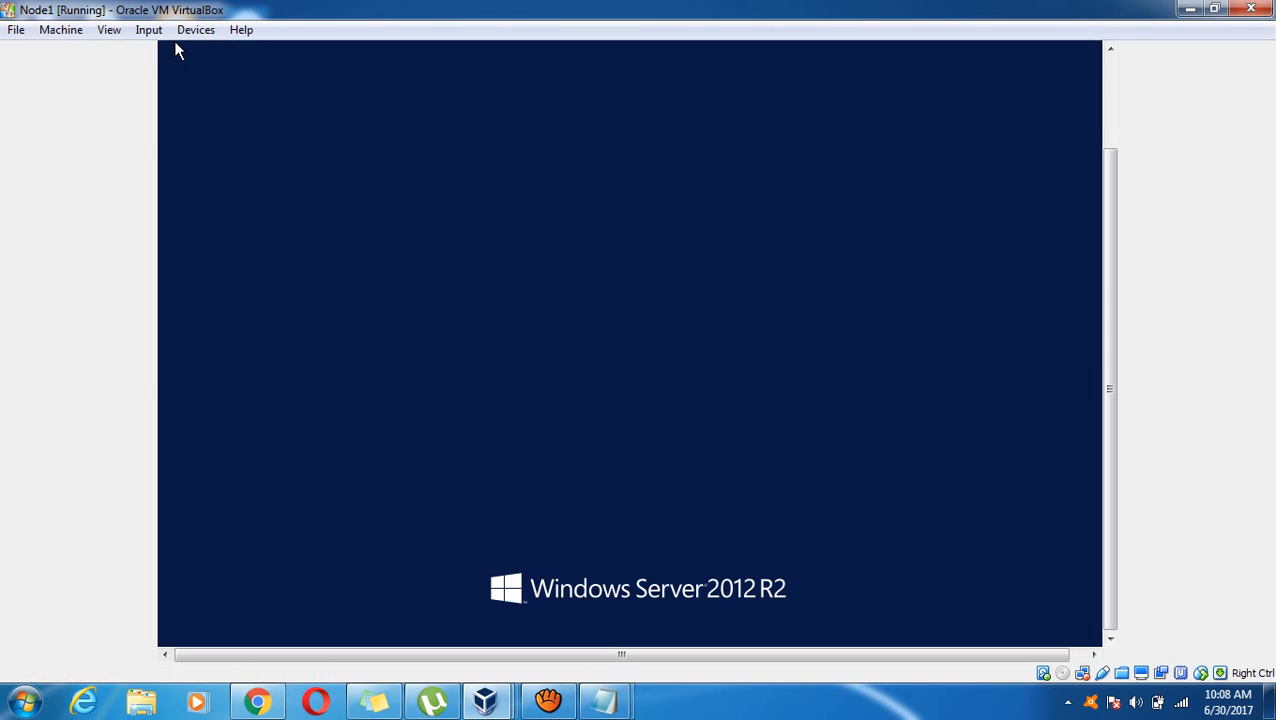
text(*****)
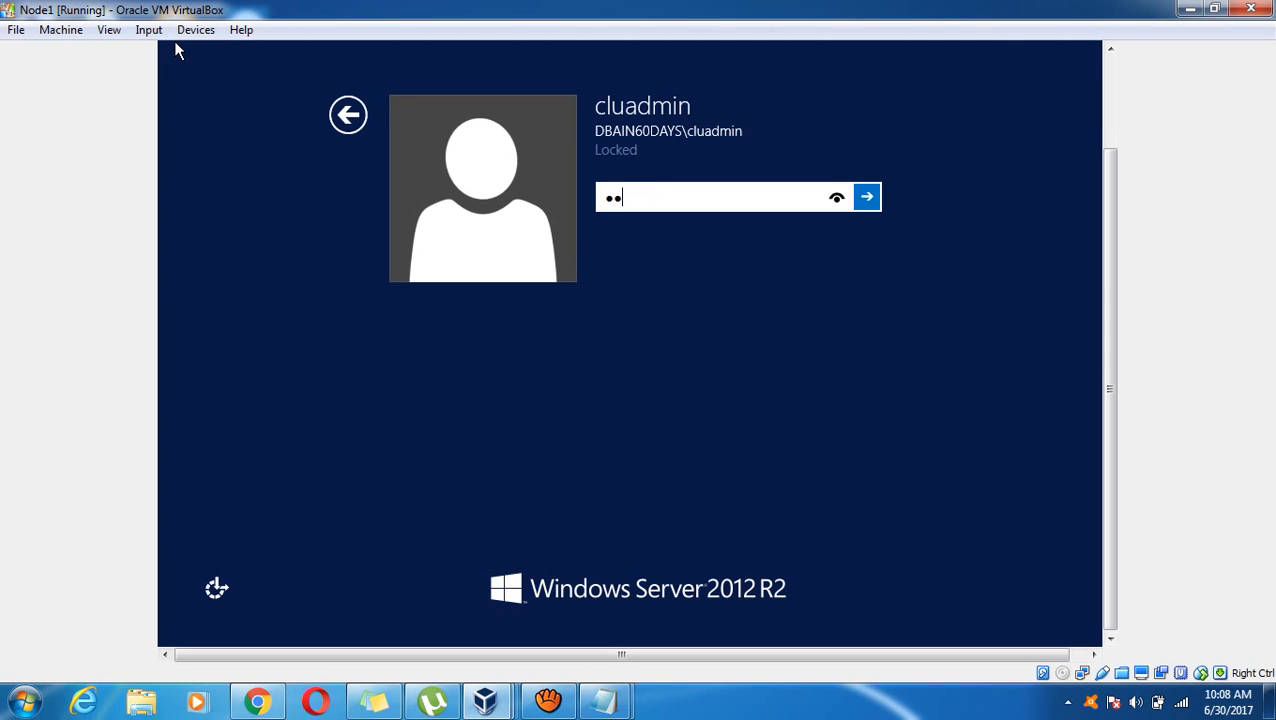
text(*******)
key(Return)
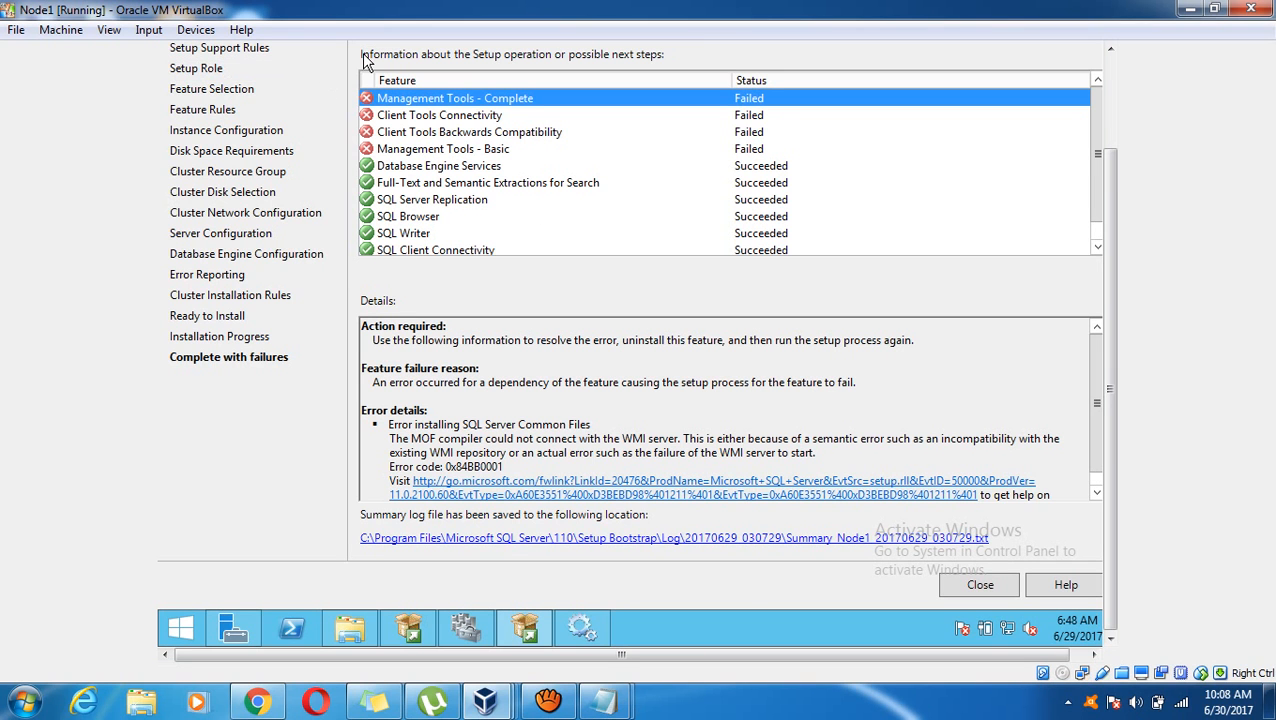
click(1110, 103)
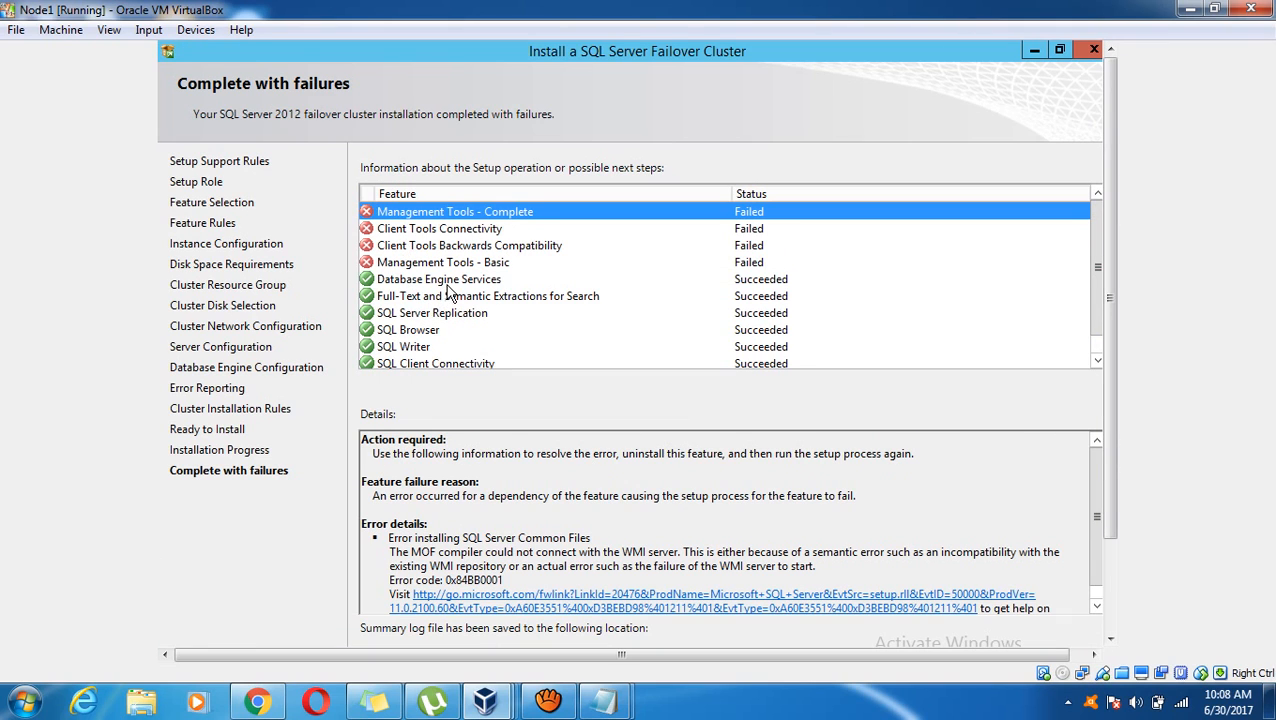
click(449, 284)
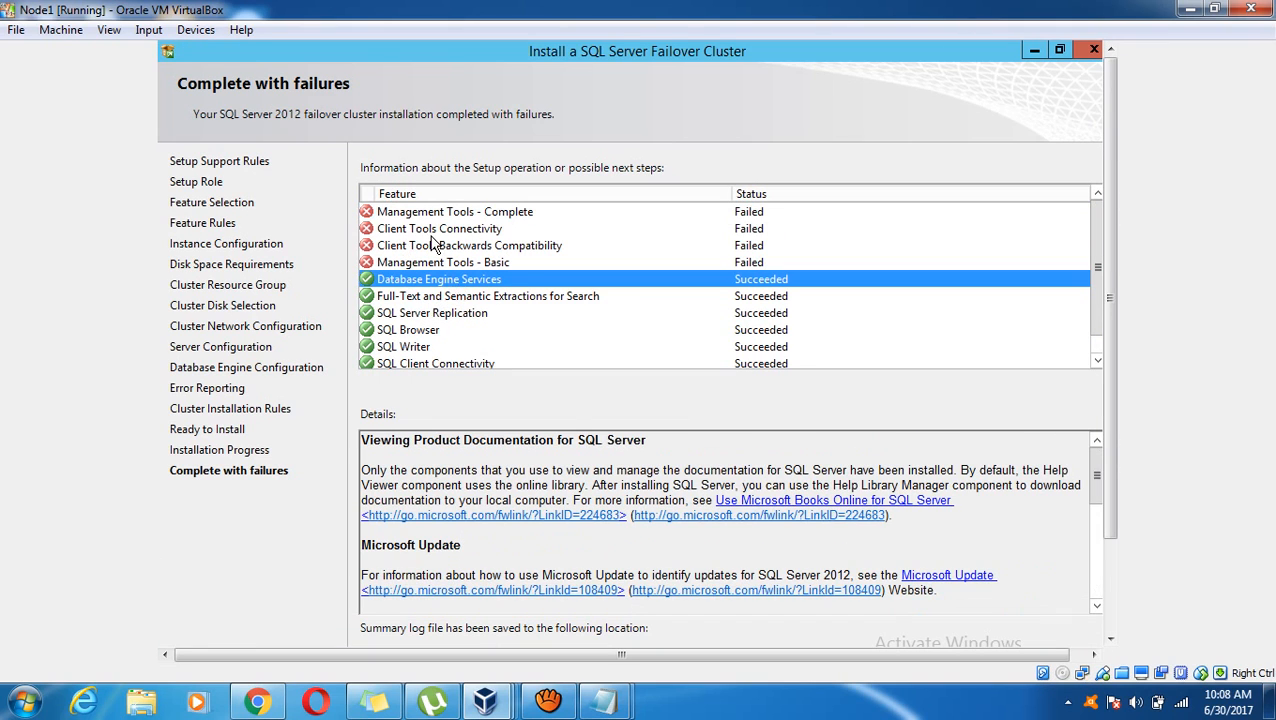
click(414, 212)
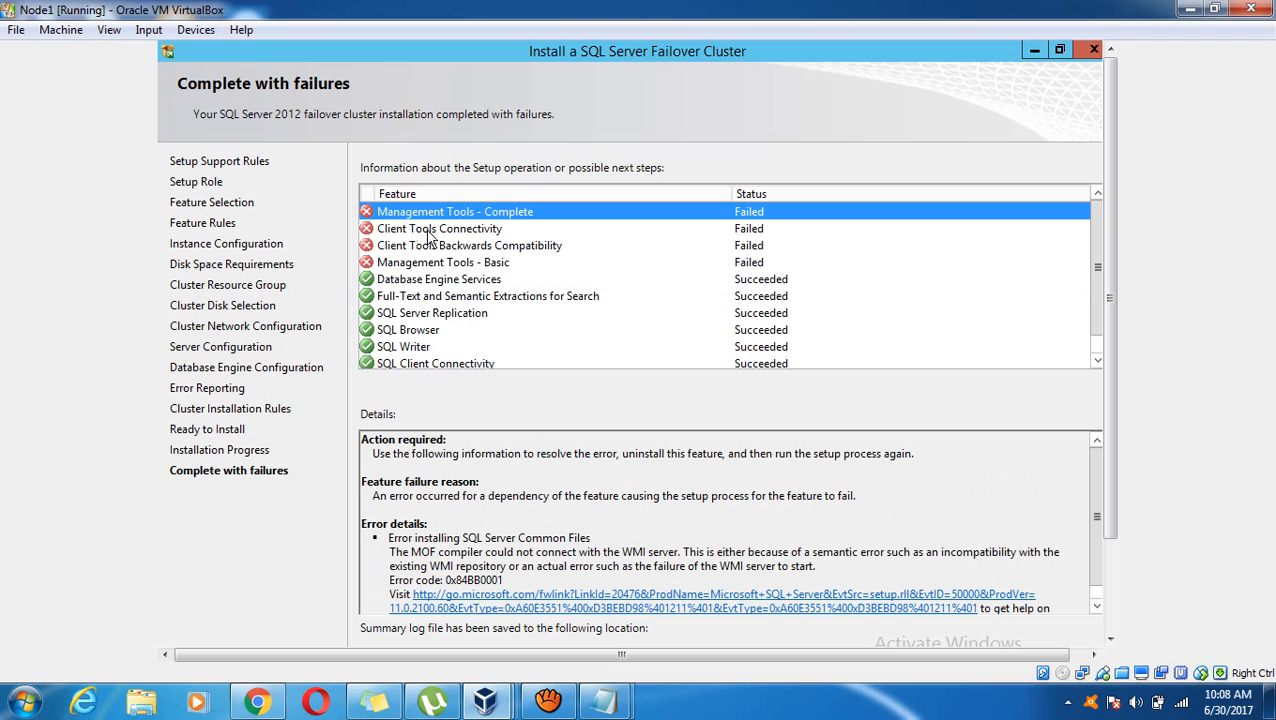
click(454, 247)
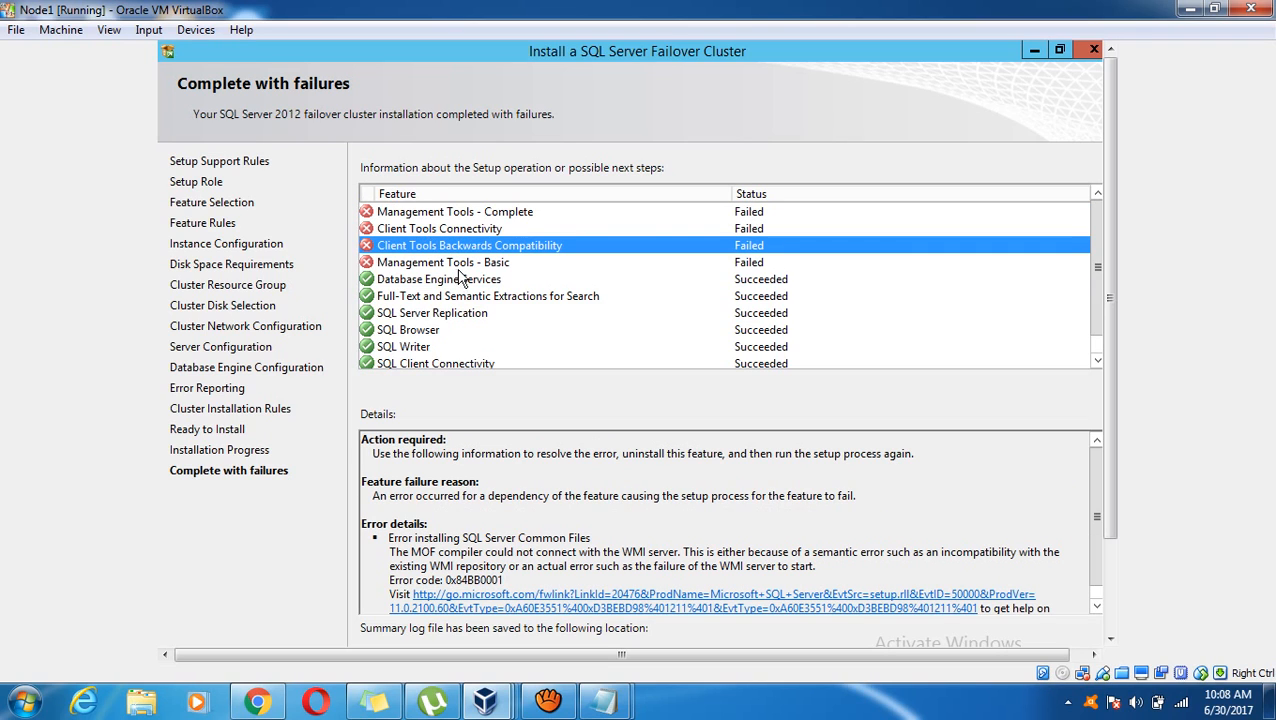
click(477, 264)
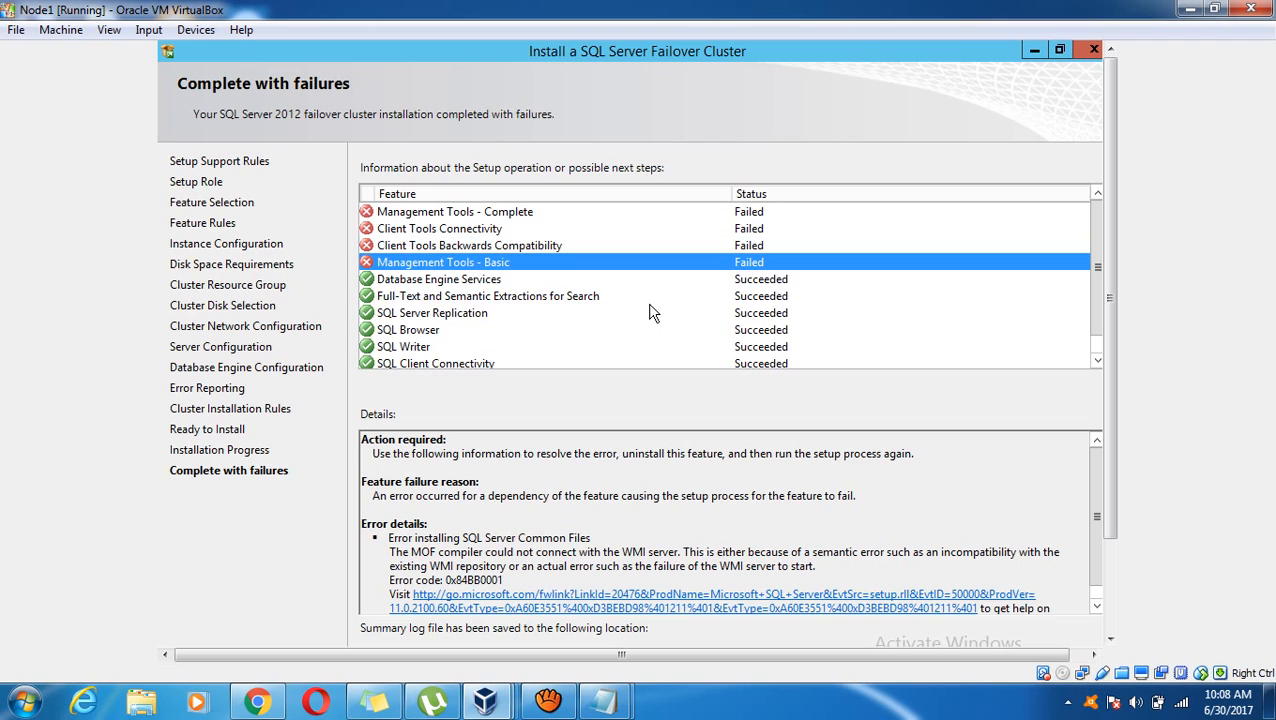
click(509, 247)
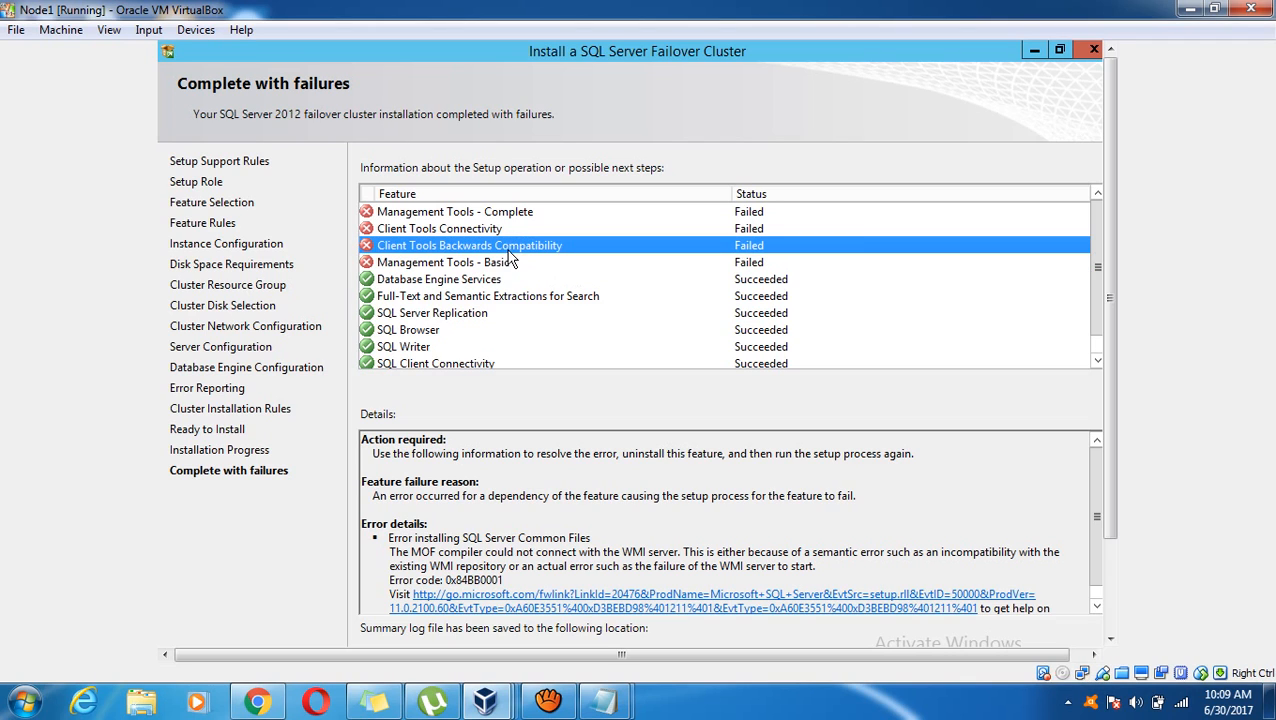
click(450, 229)
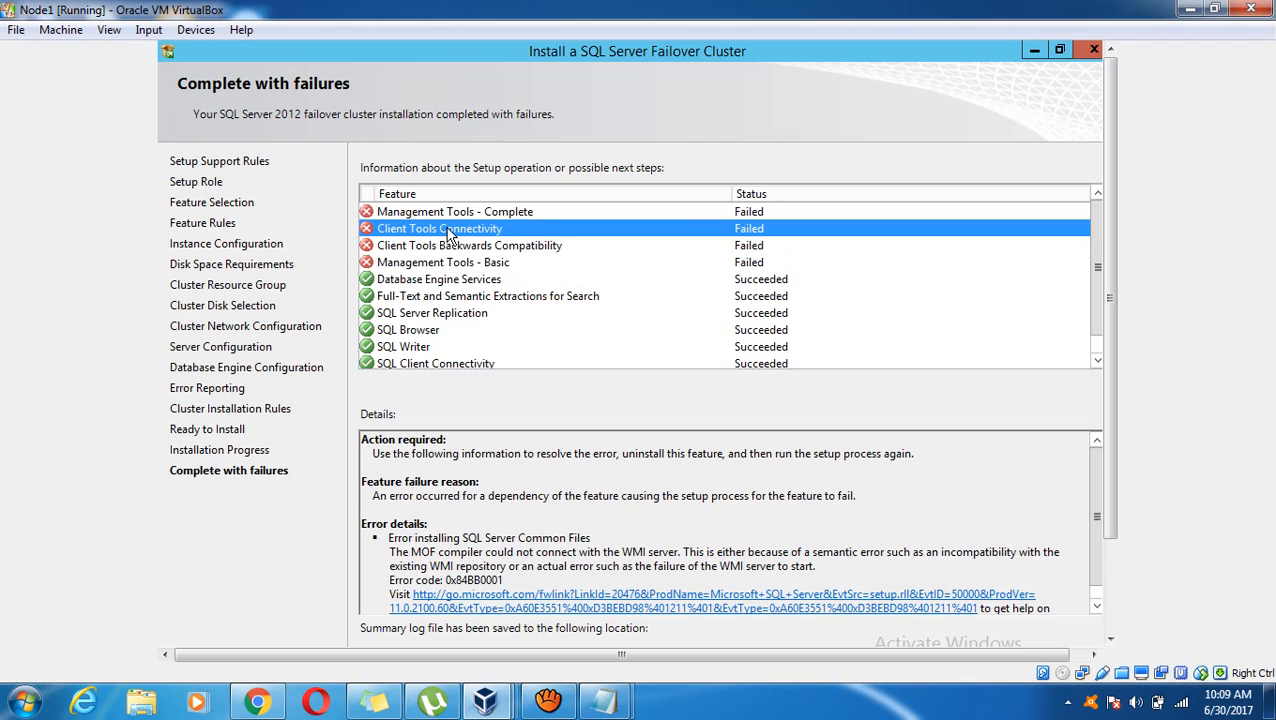
click(499, 214)
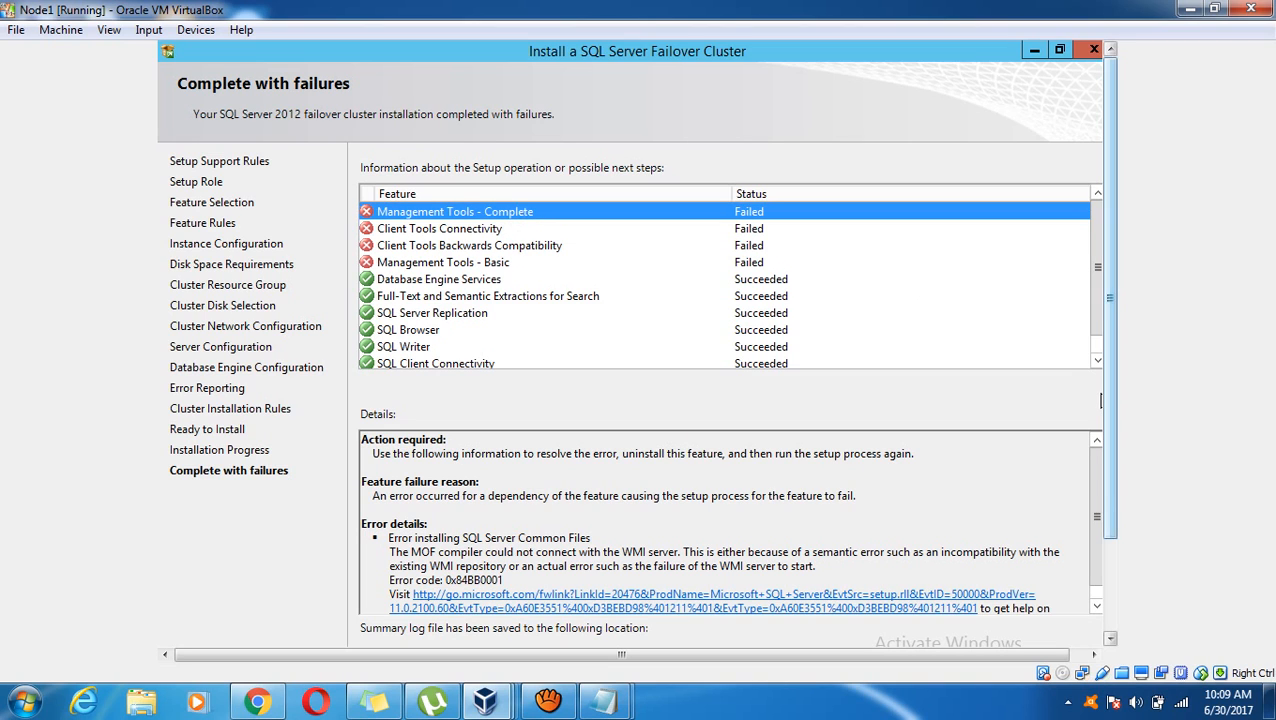
scroll(1100, 400, down, 1)
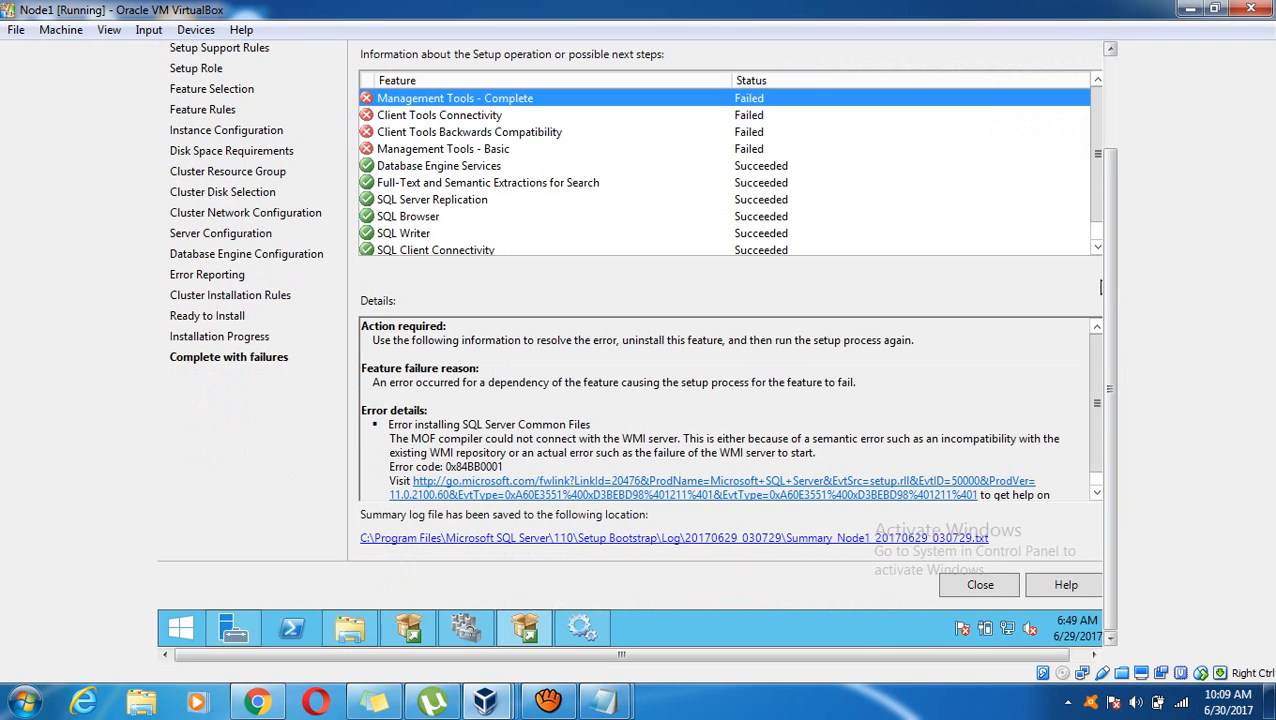
scroll(1098, 120, up, 1)
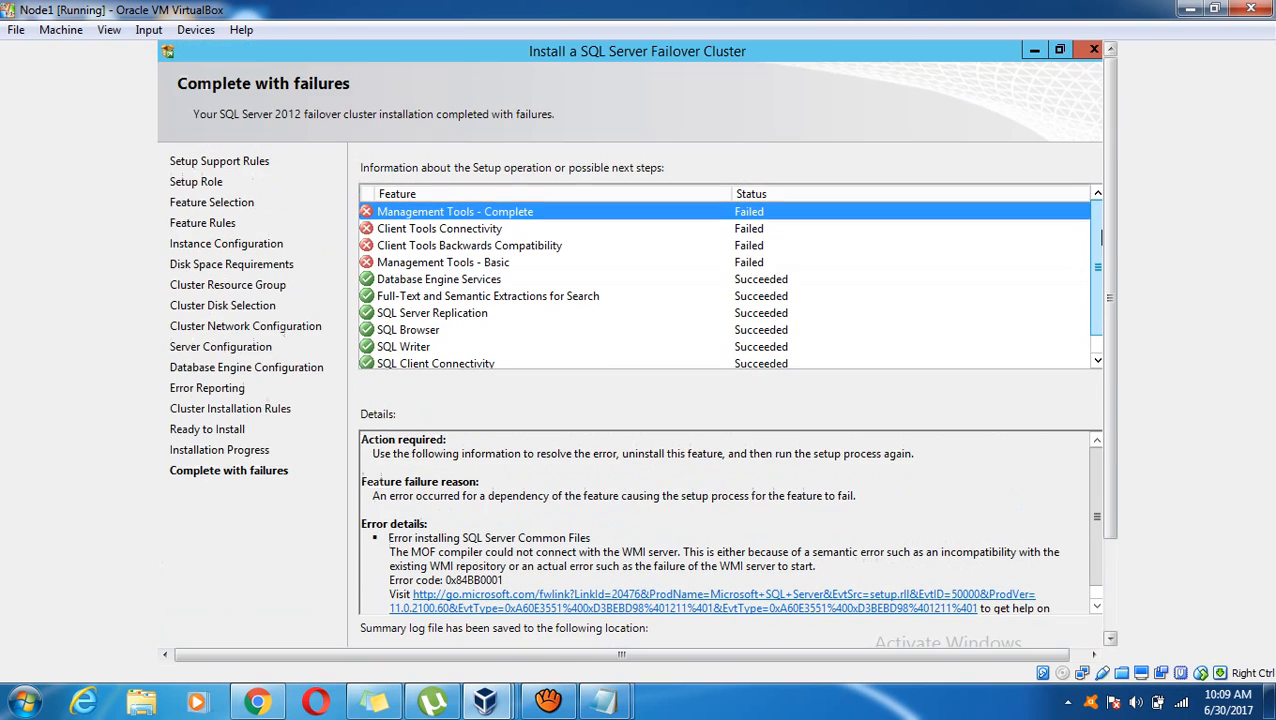
Close Setup, confirm SQL Server (INST1) runs on Node1 in Failover Cluster Manager, then minimize Node1
click(1031, 50)
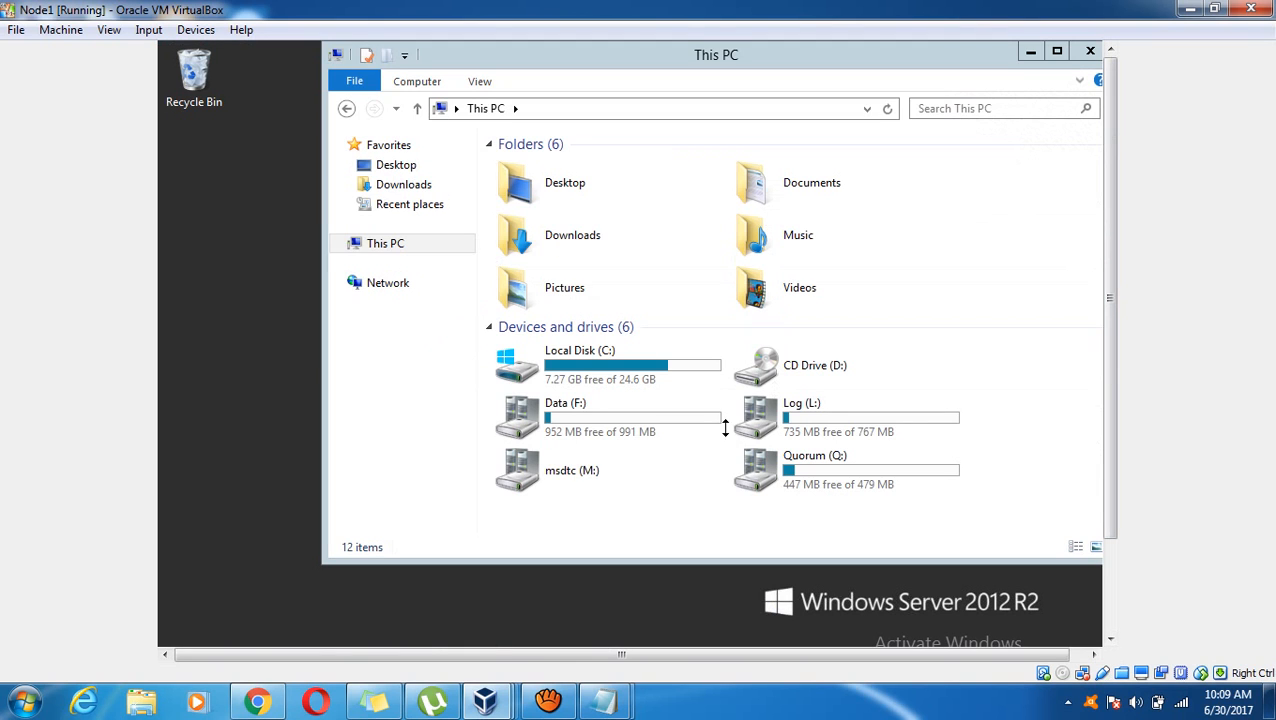
click(1110, 590)
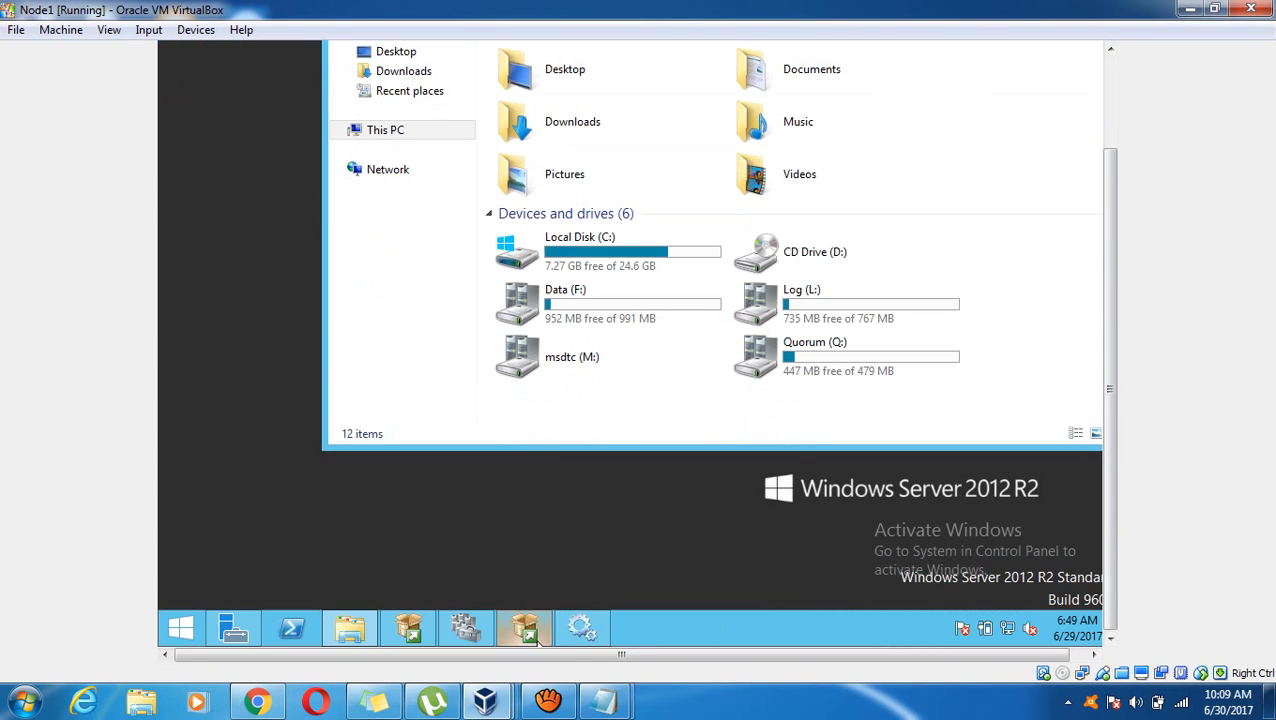
click(483, 635)
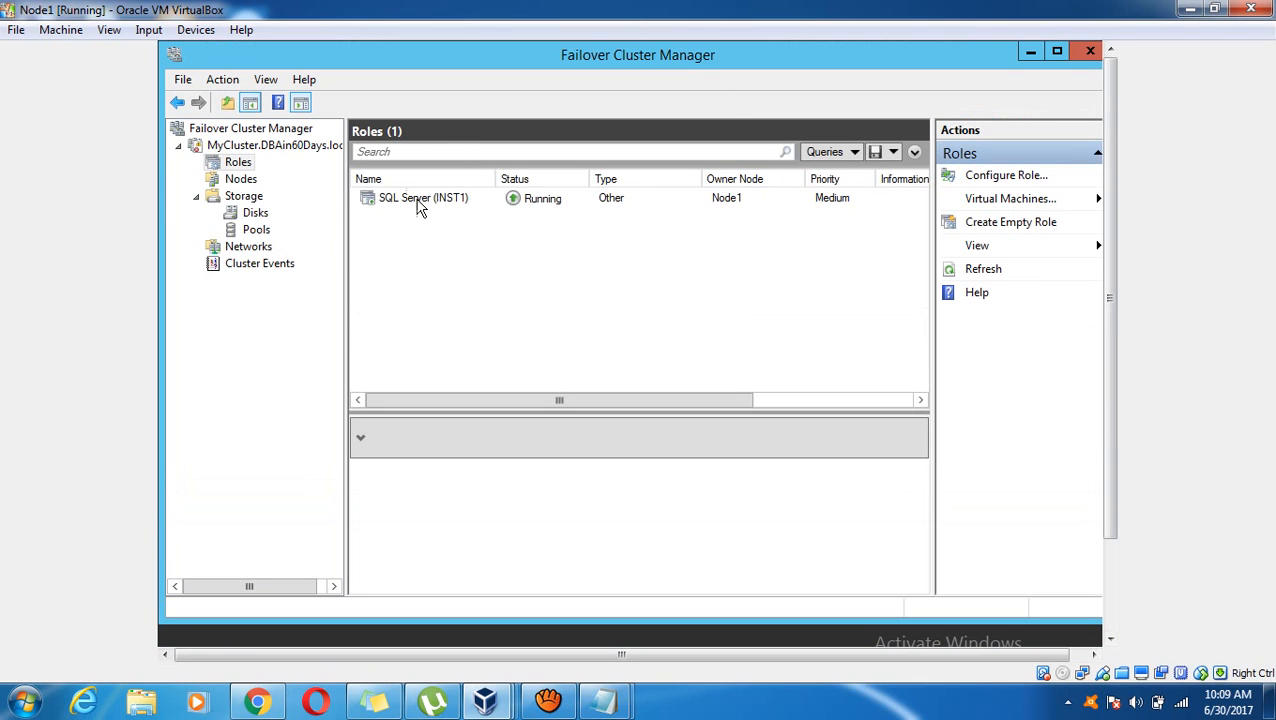
click(416, 206)
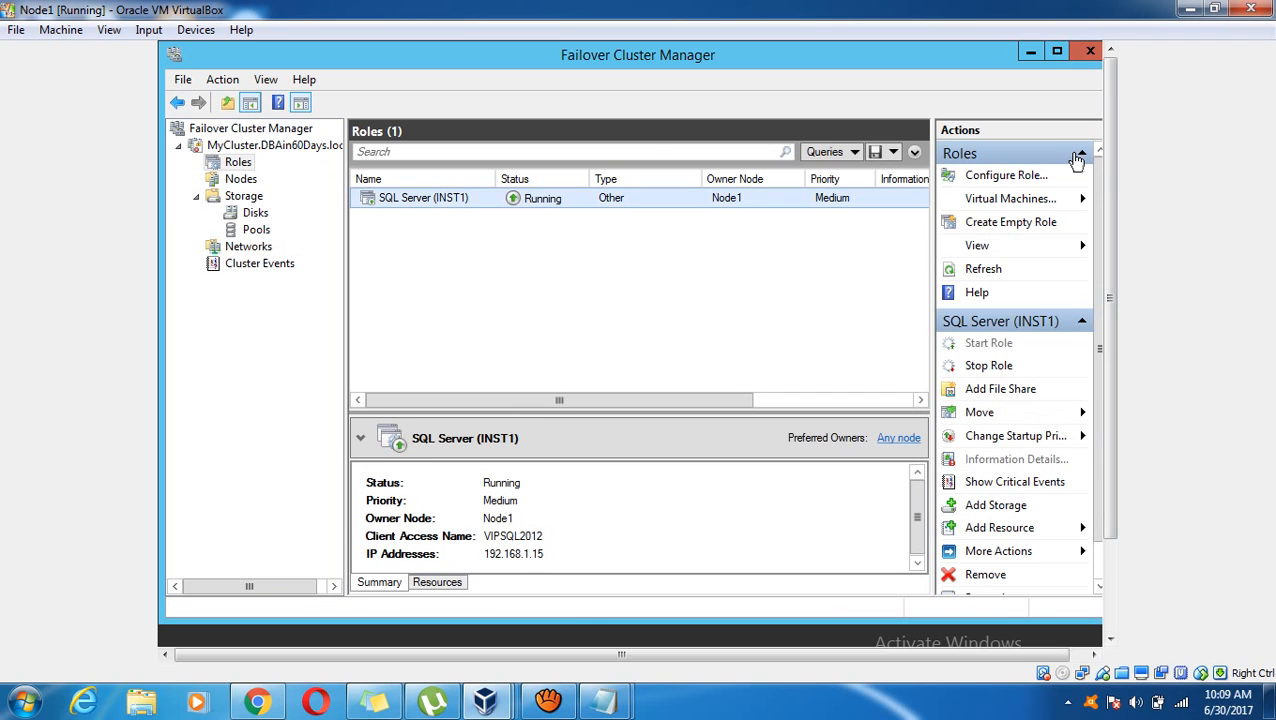
click(1190, 9)
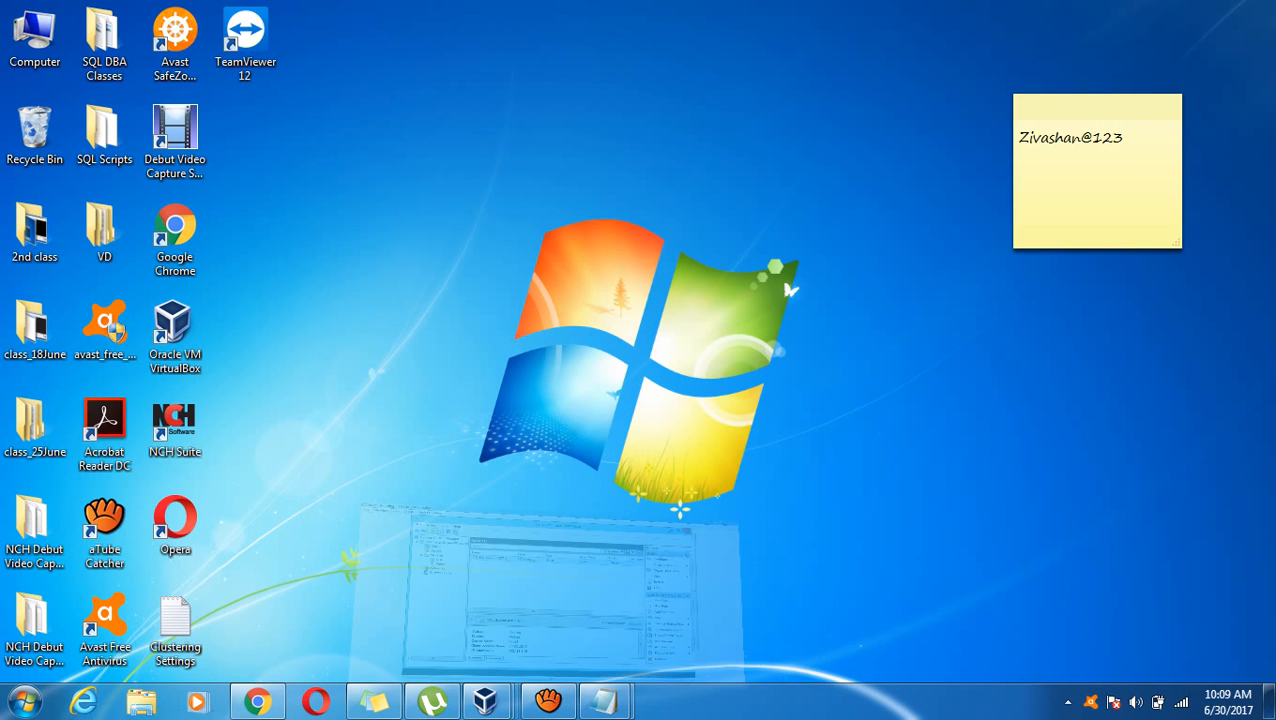
Switch to the Node2 VM and show the Installation page of SQL Server Installation Center
mouse_move(485, 701)
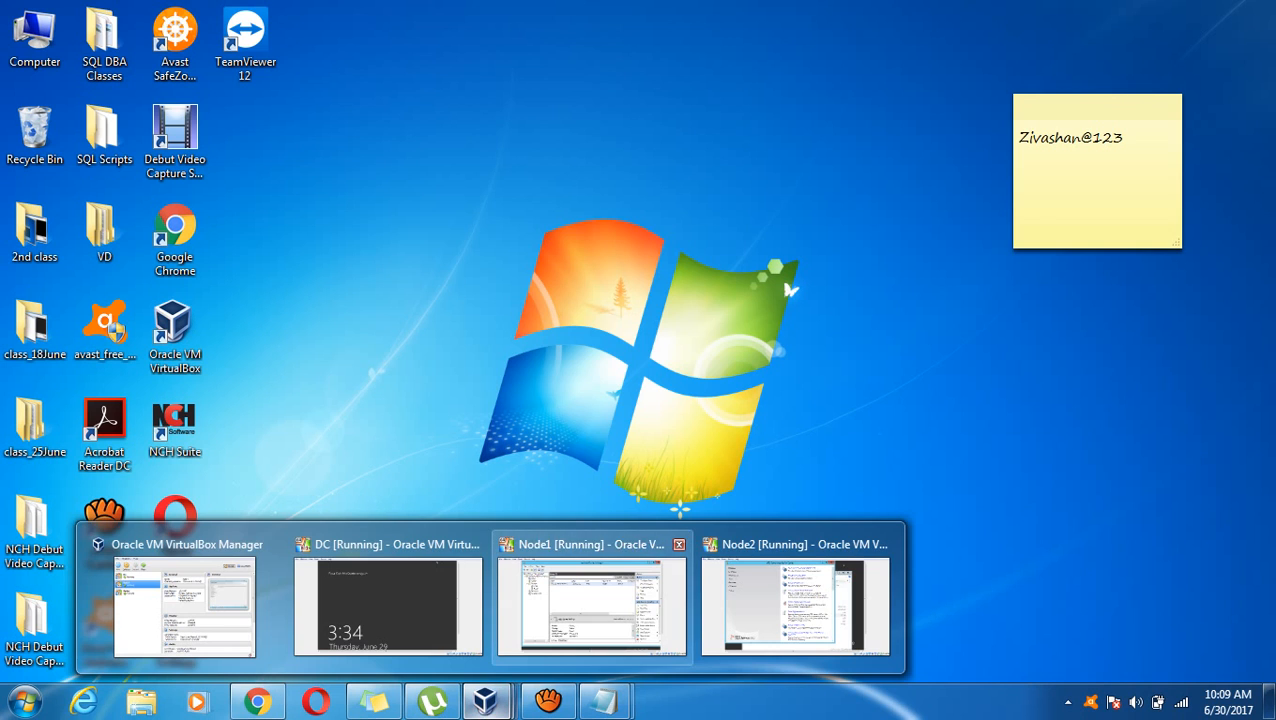
click(795, 600)
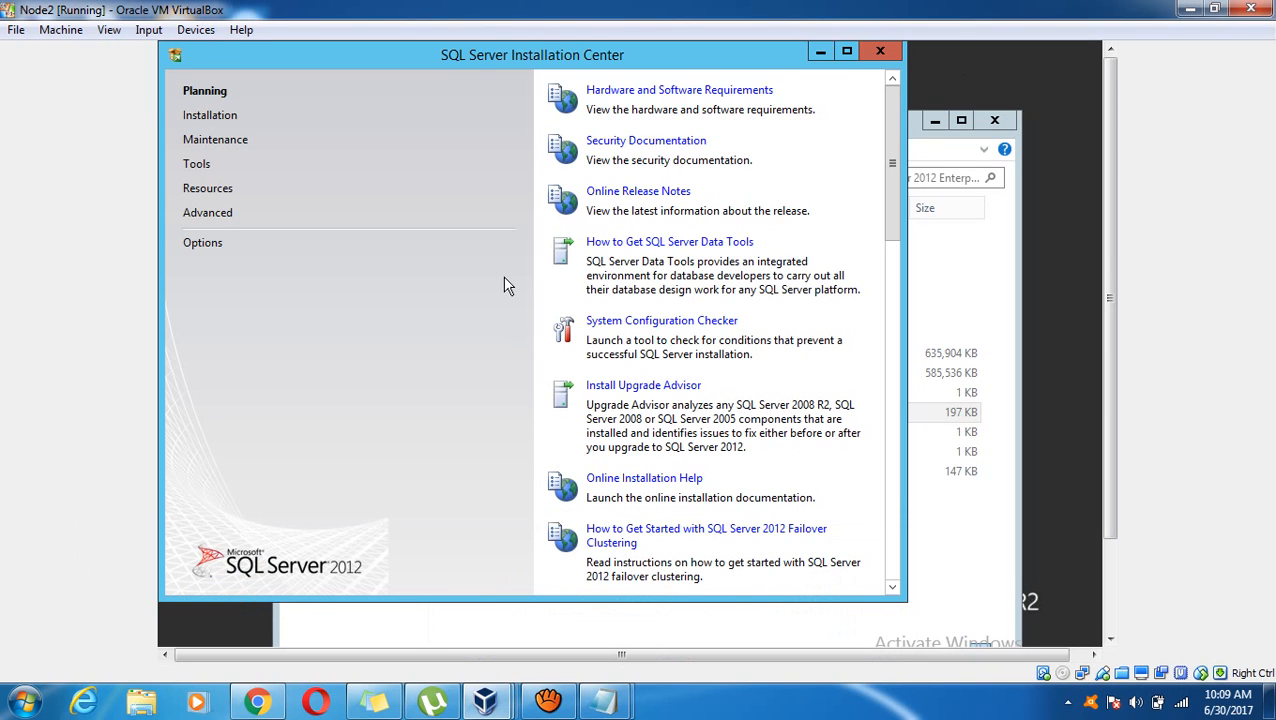
click(205, 122)
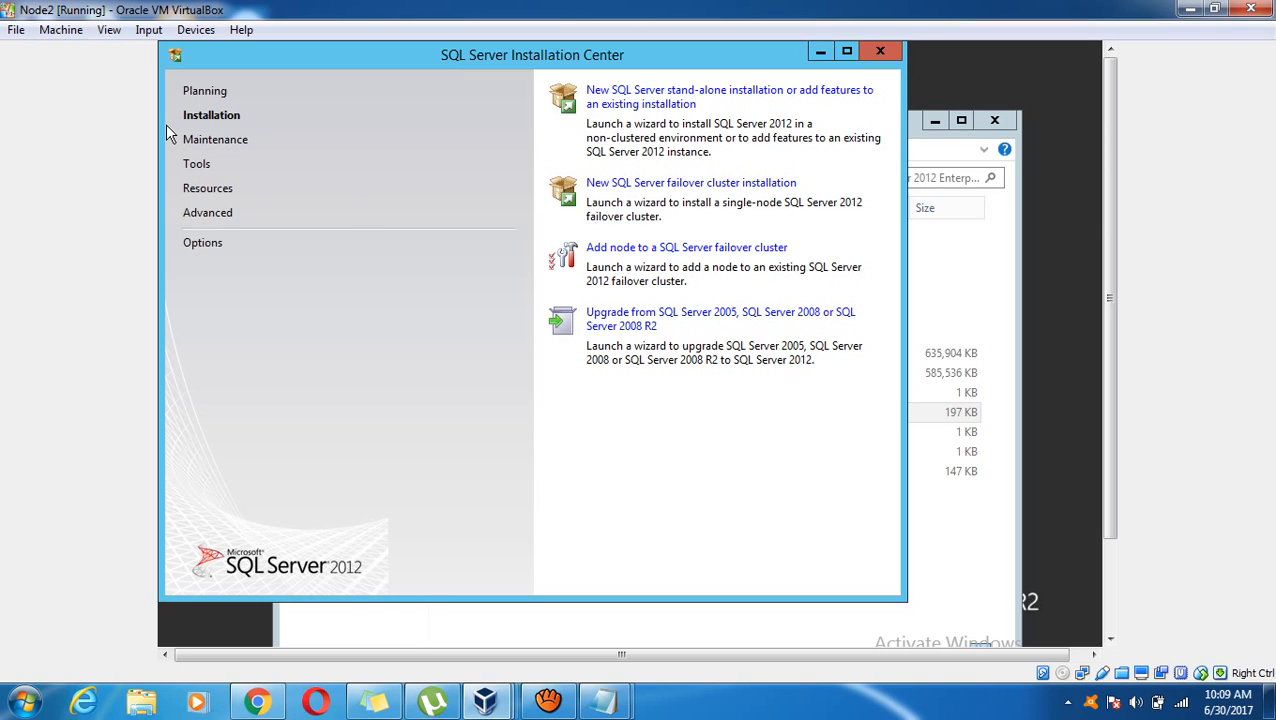
Launch 'Add node to a SQL Server failover cluster', maximize Setup, and accept the passed support rules
click(742, 250)
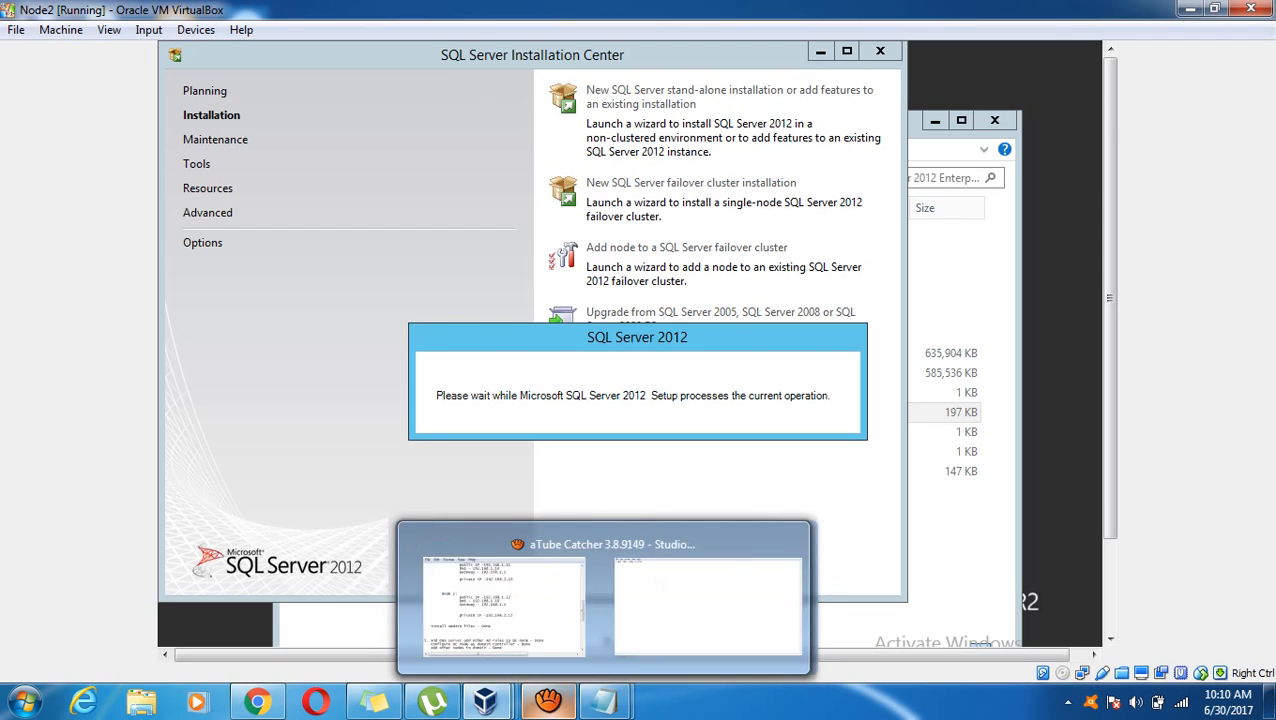
click(548, 701)
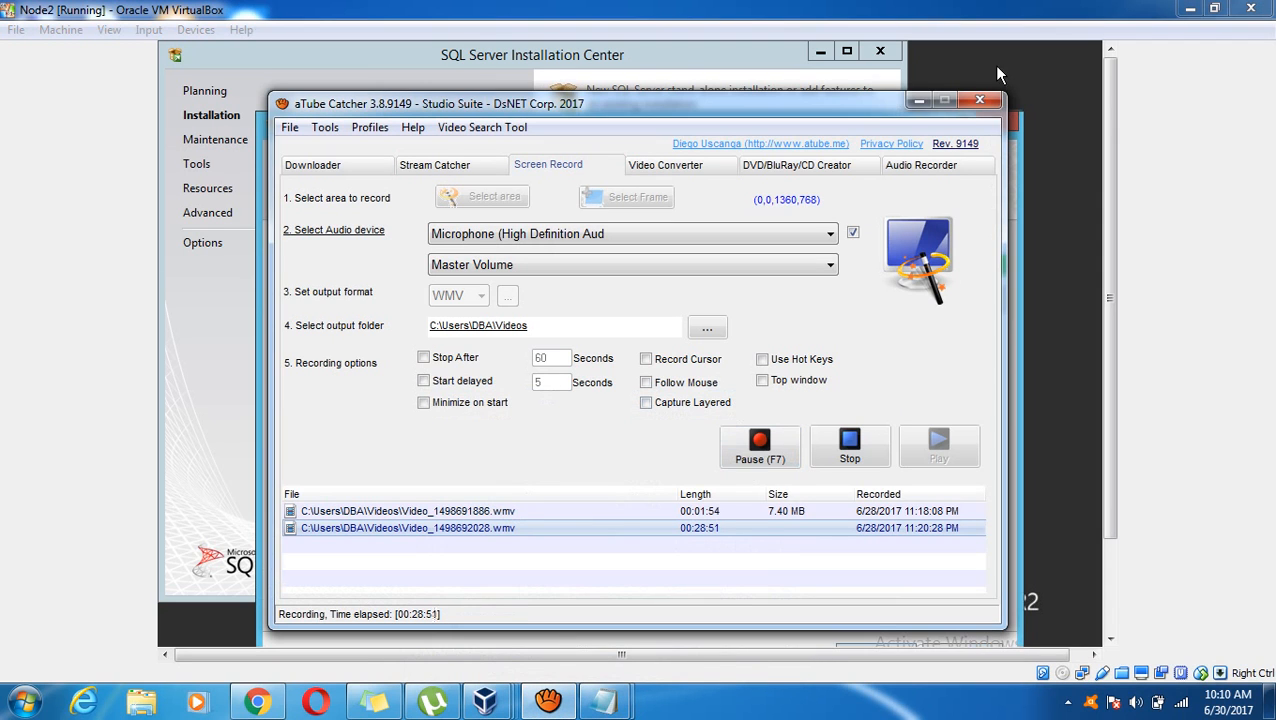
click(919, 100)
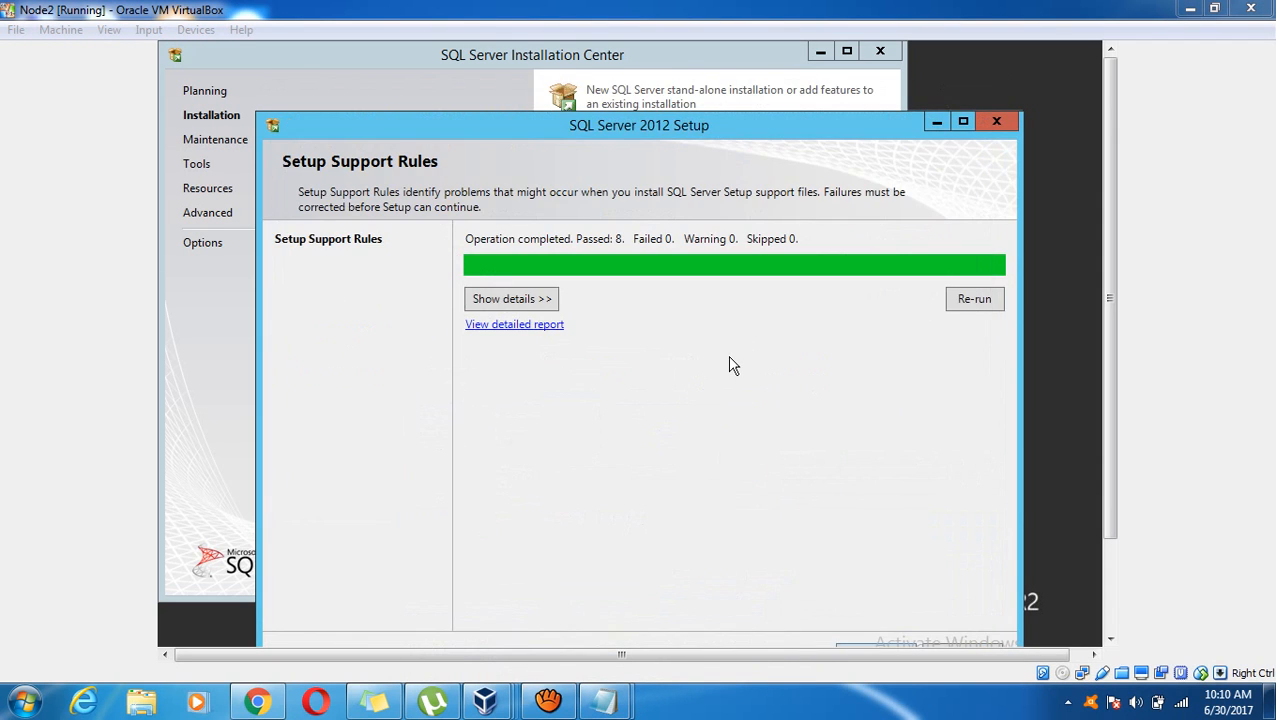
click(964, 122)
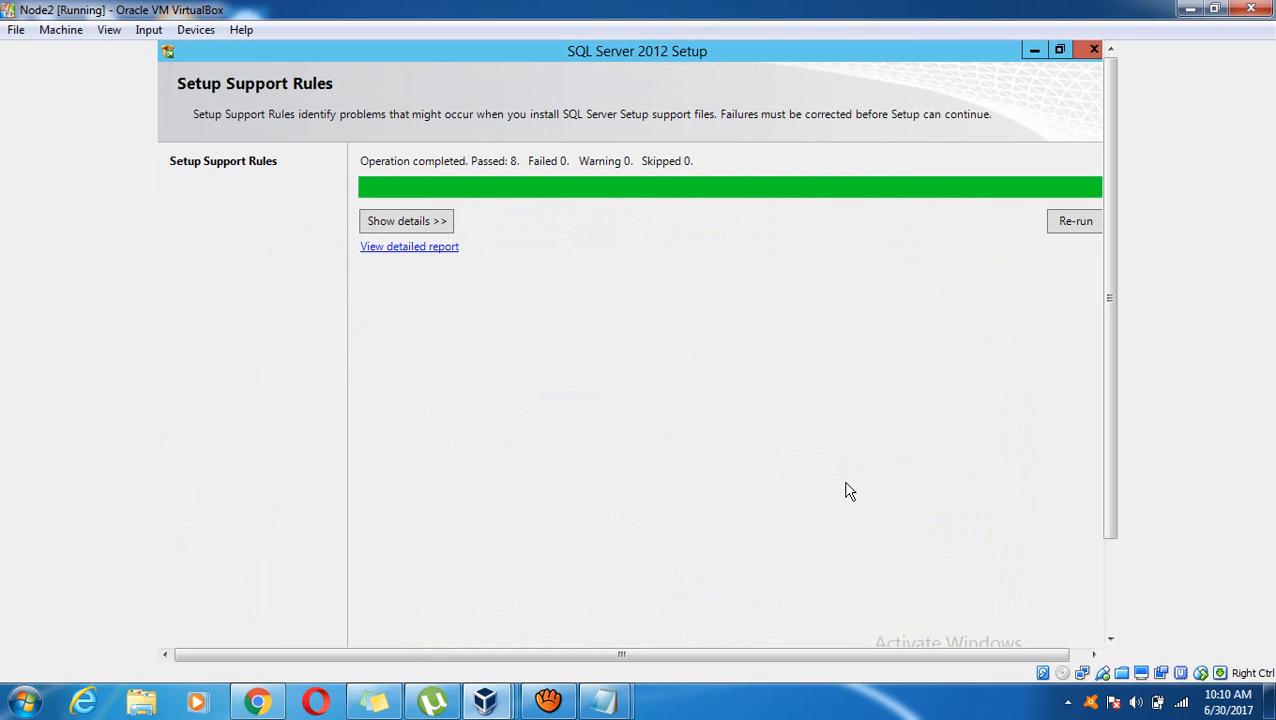
drag(1110, 432, 1110, 540)
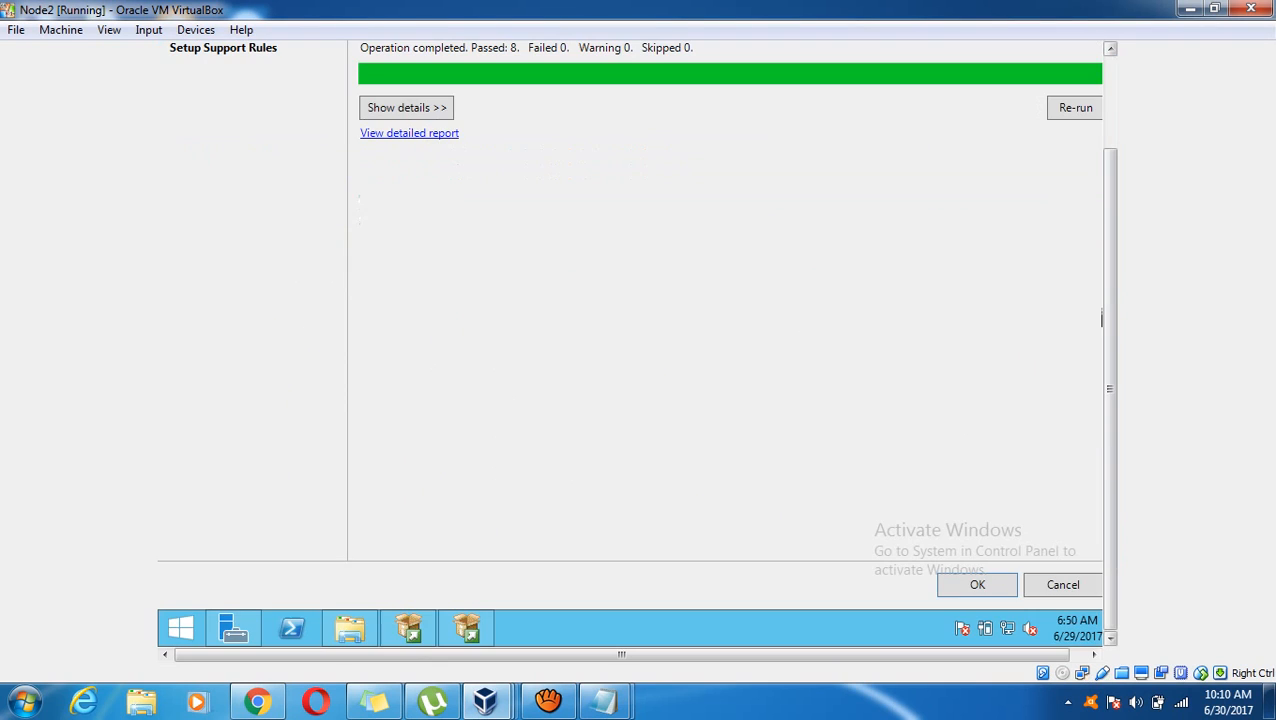
click(1002, 592)
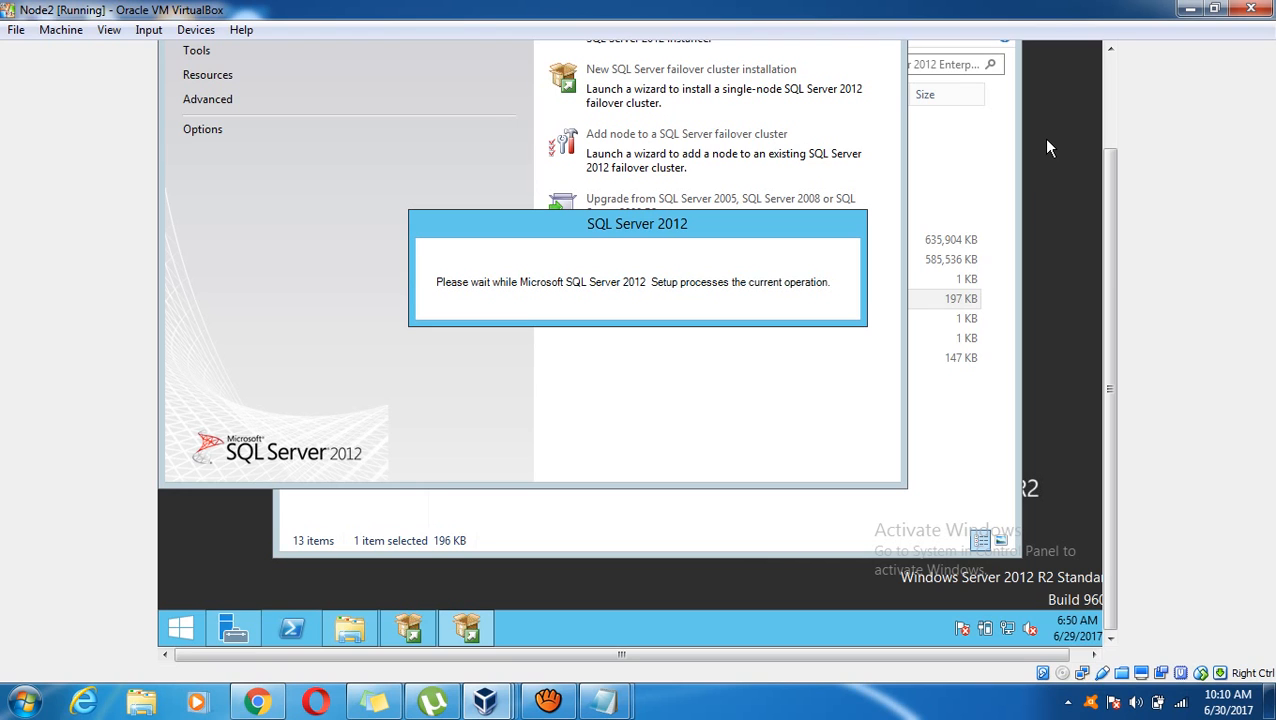
Accept the product key and license terms, skip SQL Server product updates, and install setup files
mouse_move(548, 700)
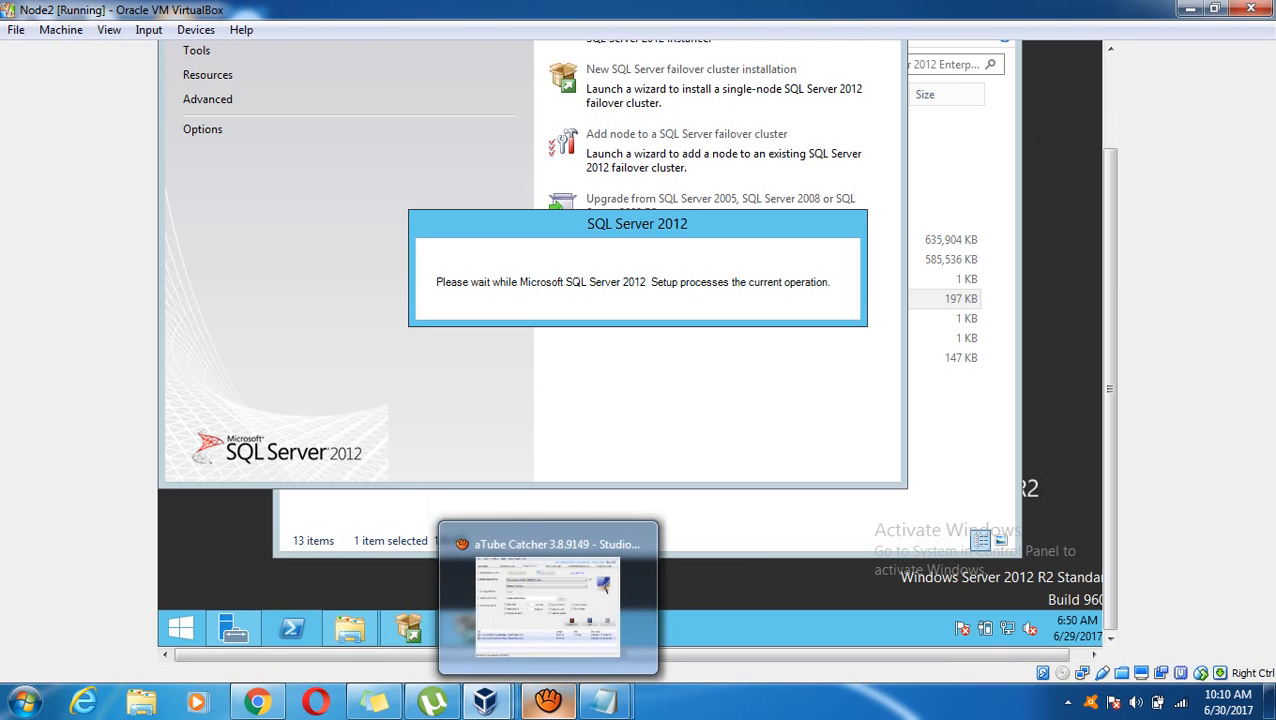
click(510, 645)
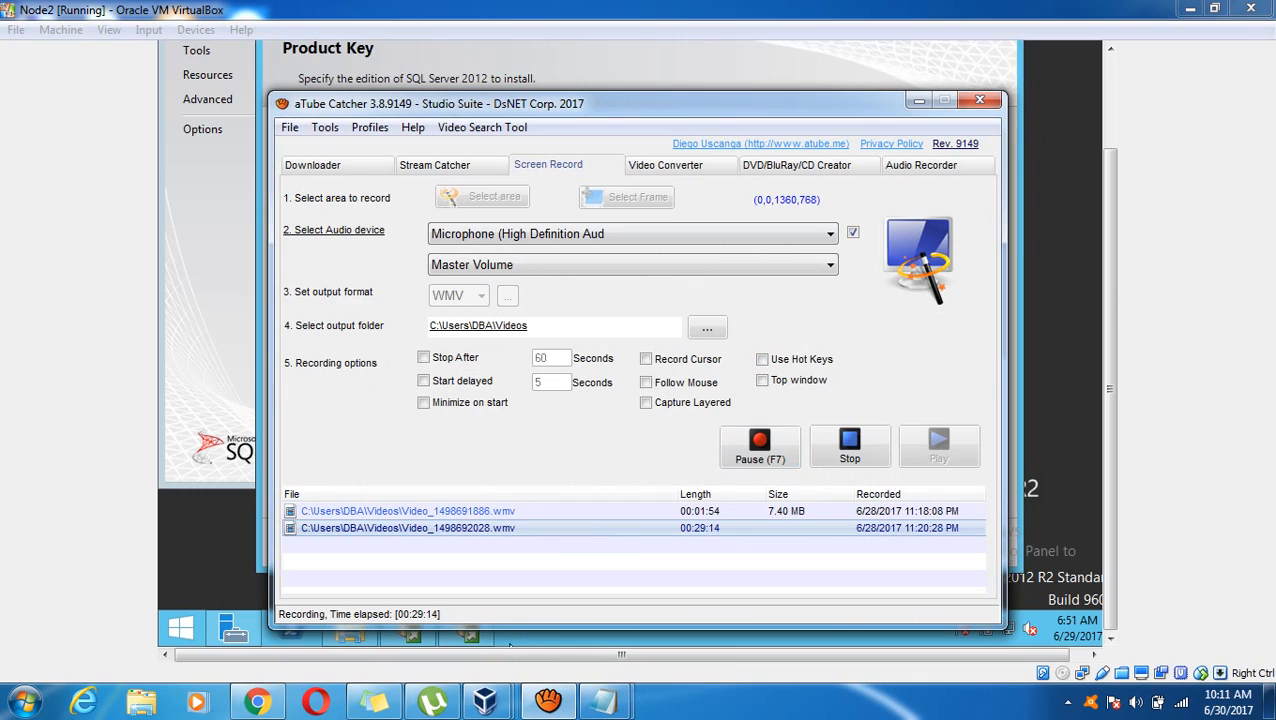
click(822, 66)
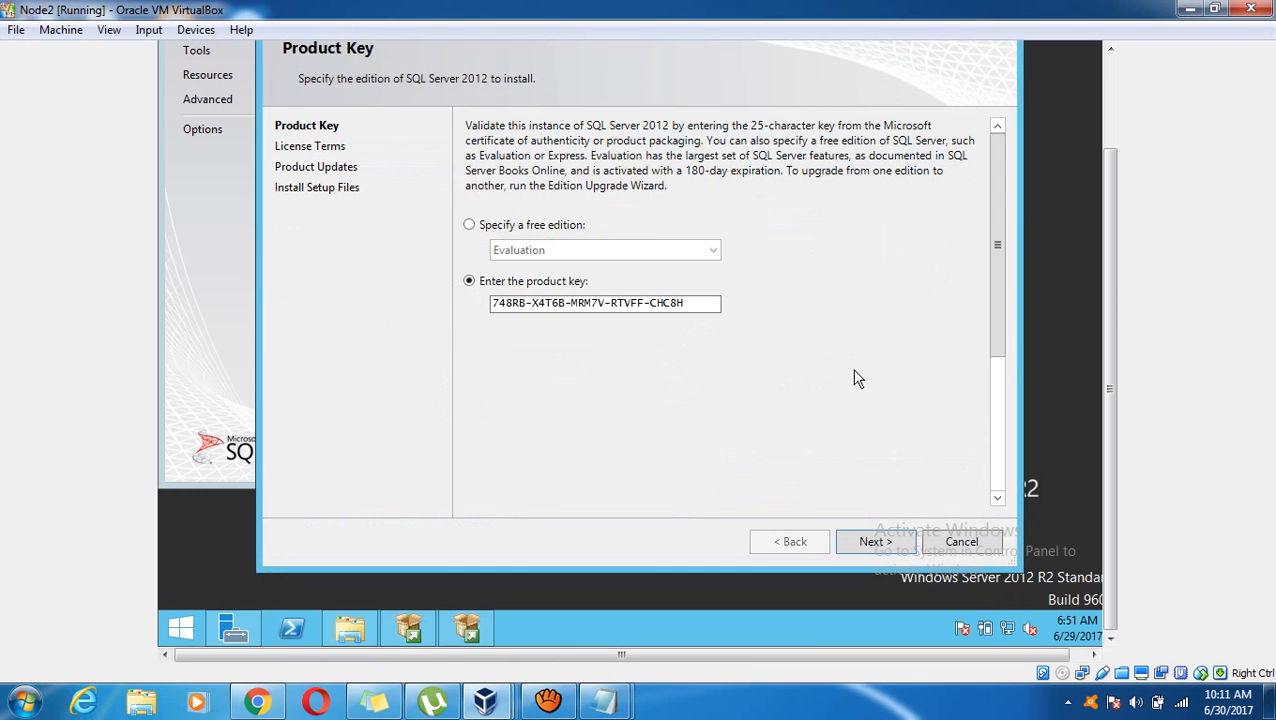
click(877, 542)
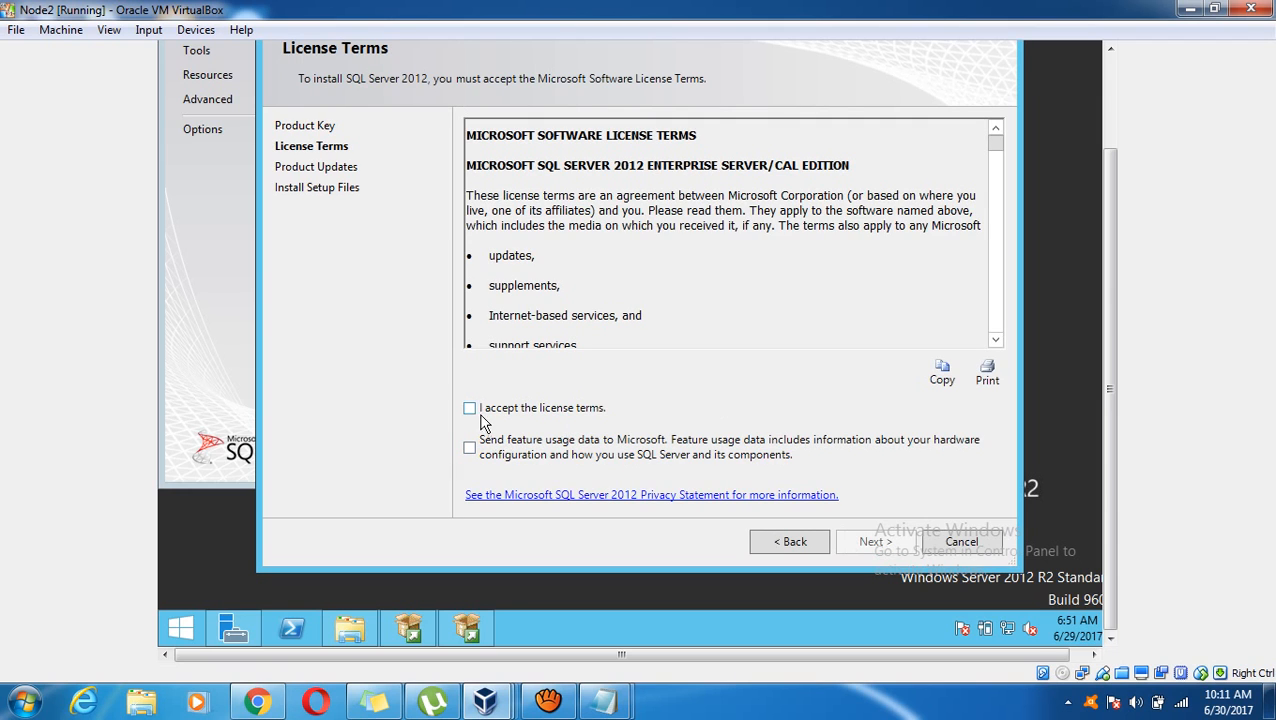
click(469, 408)
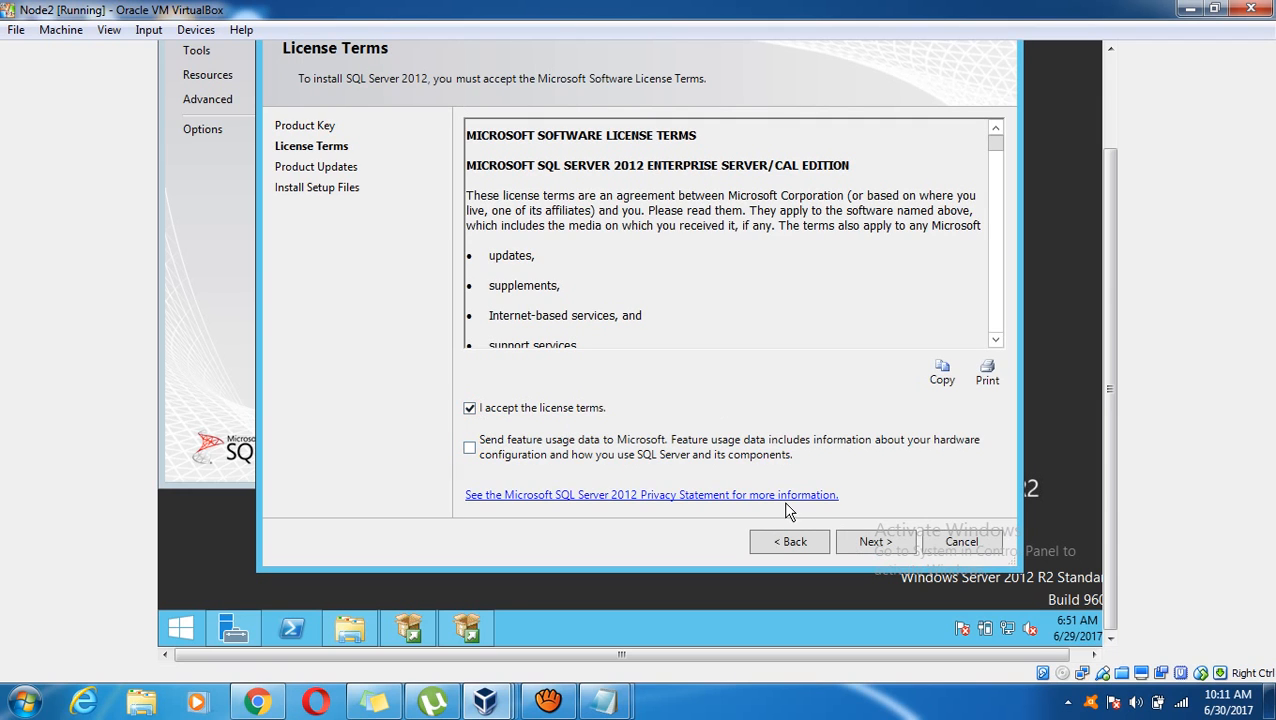
click(849, 542)
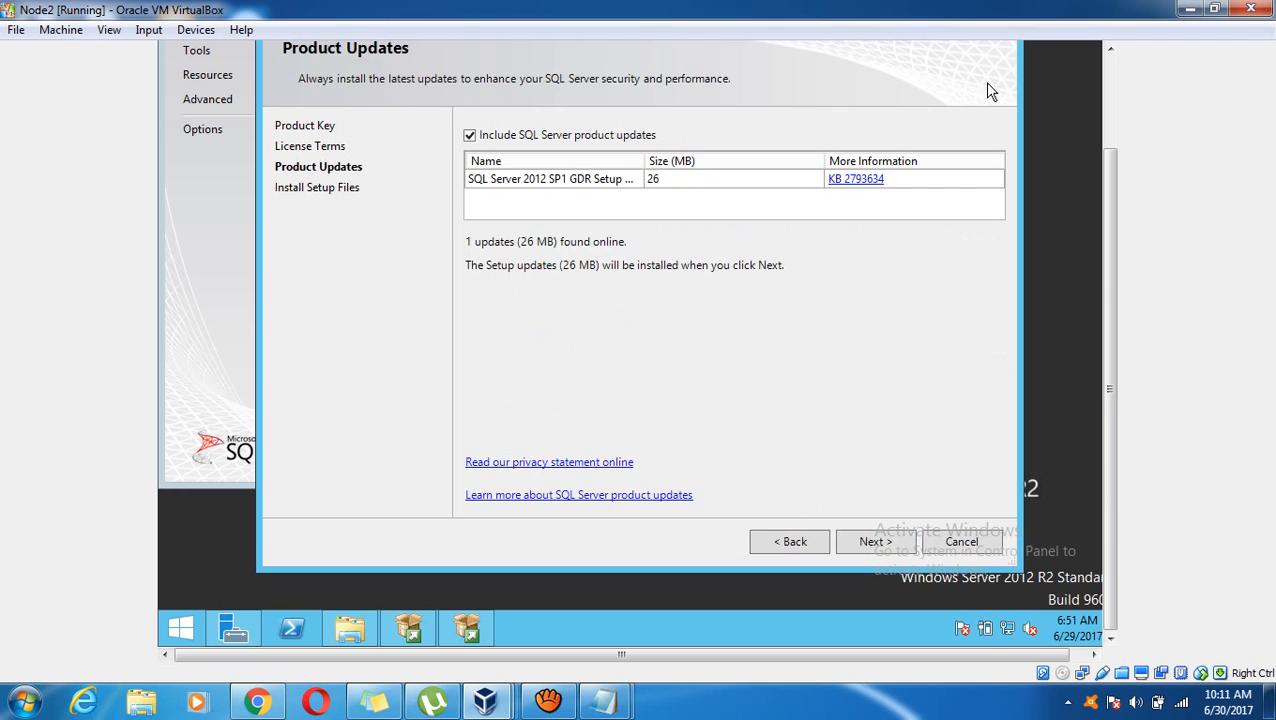
click(577, 139)
click(891, 541)
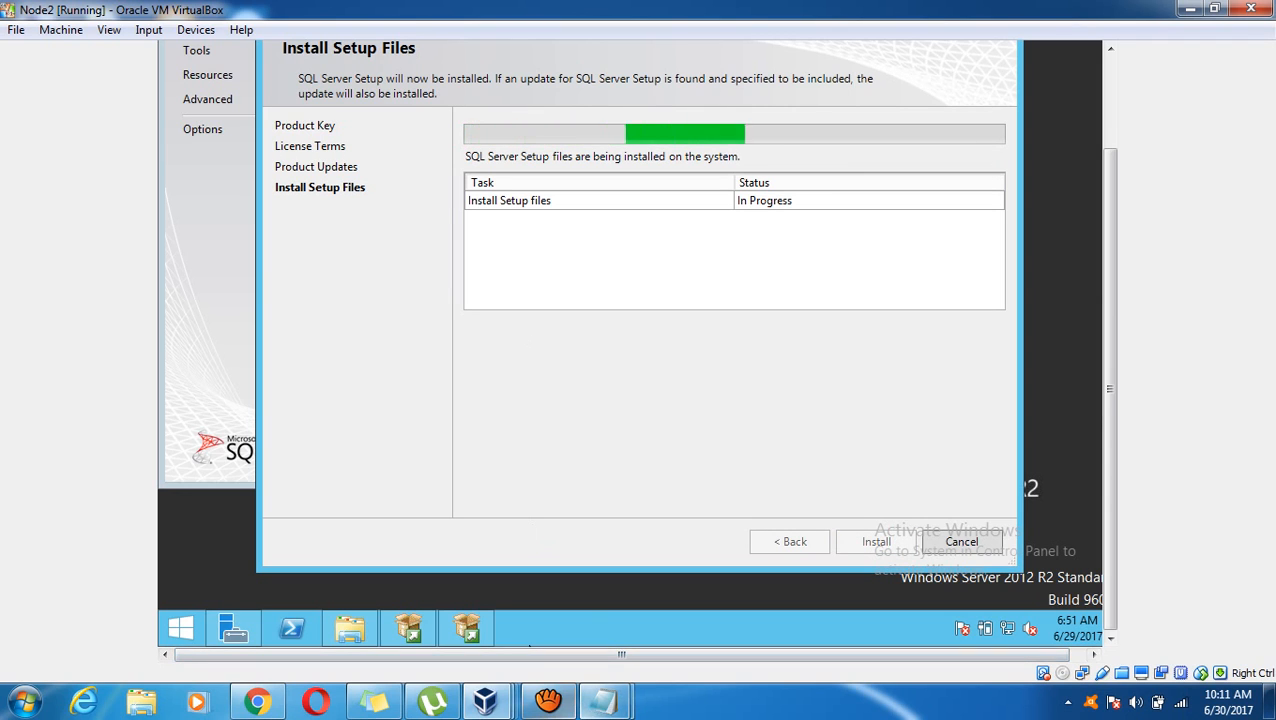
Return to the Node2 VM and let the add-node wizard start alongside Installation Center
click(548, 700)
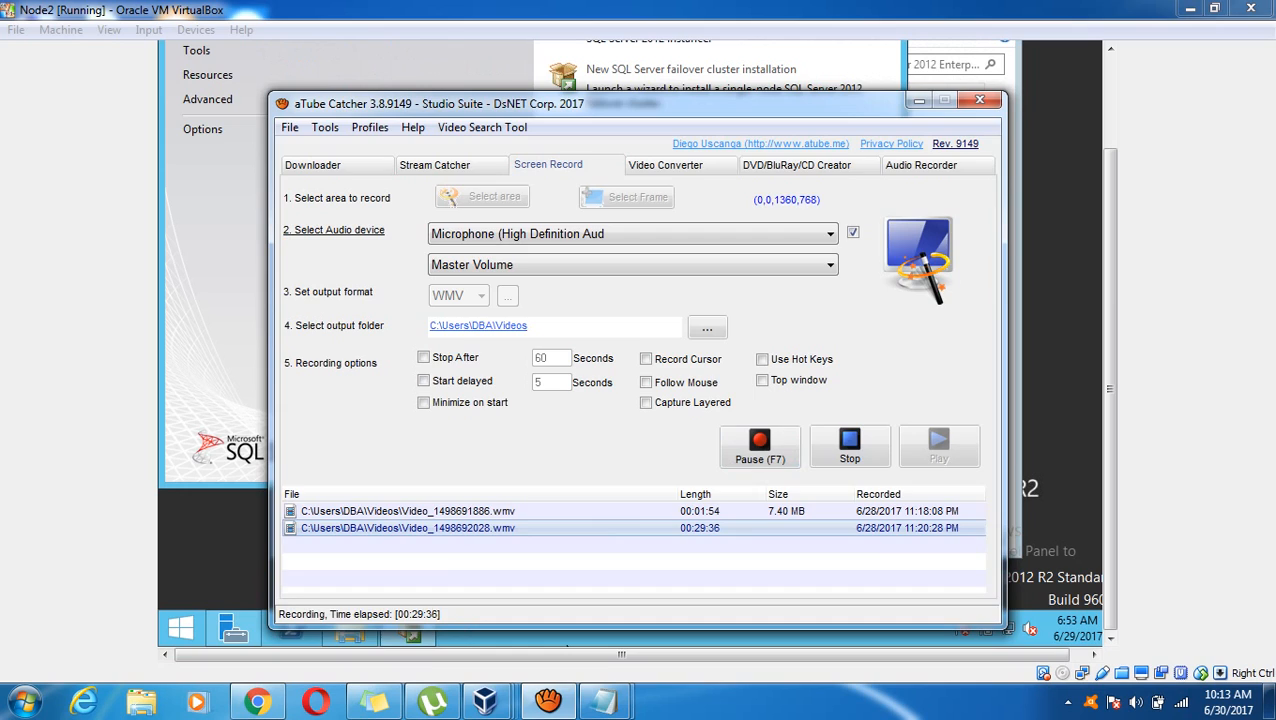
click(240, 341)
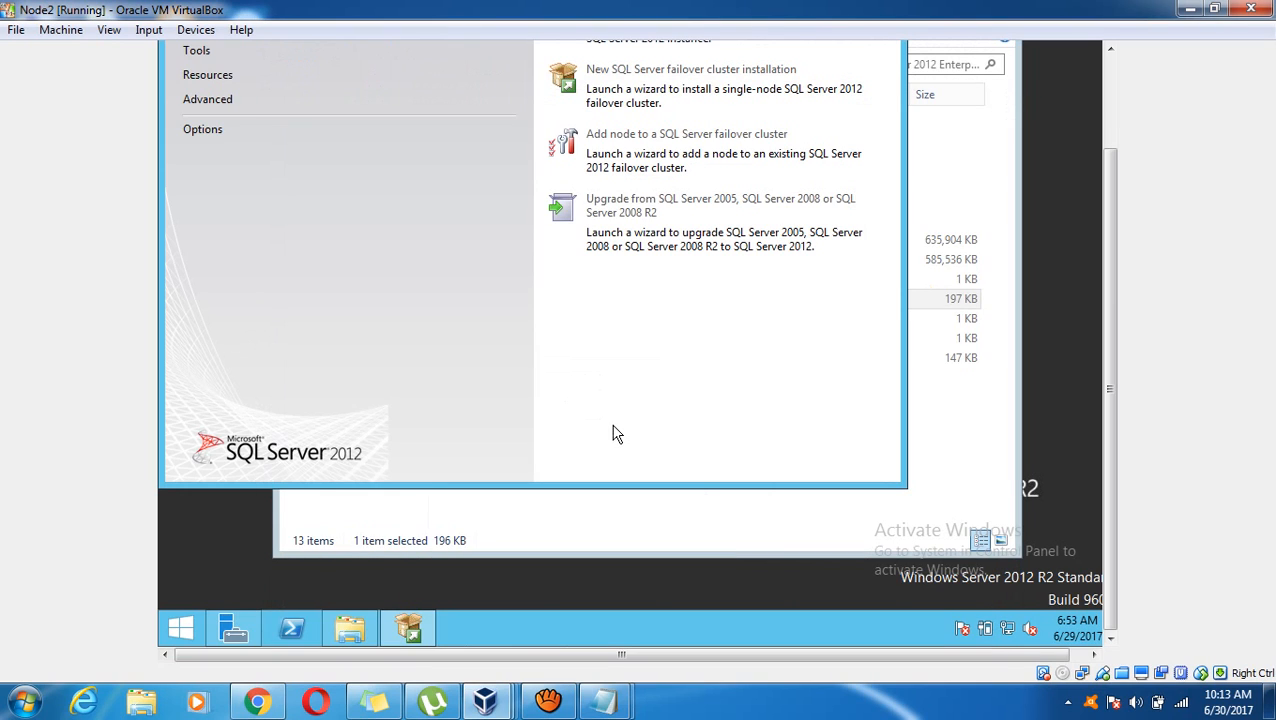
click(518, 527)
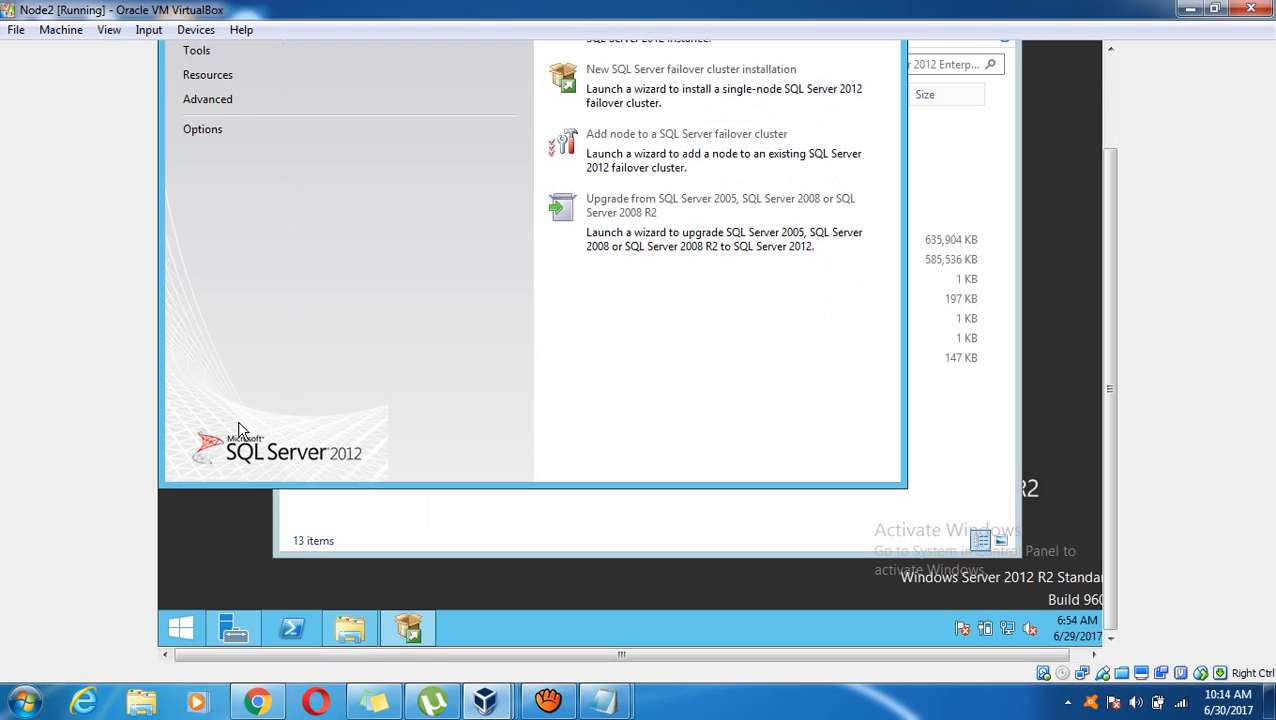
click(238, 422)
mouse_move(548, 700)
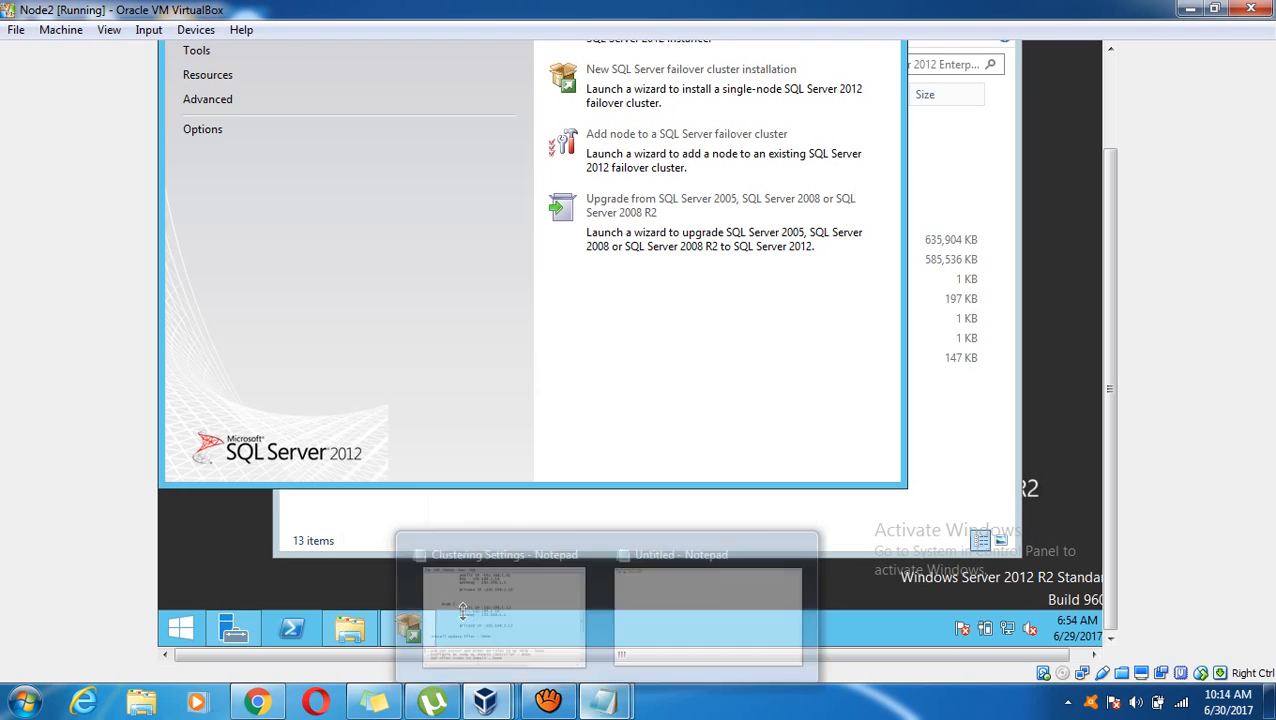
click(600, 640)
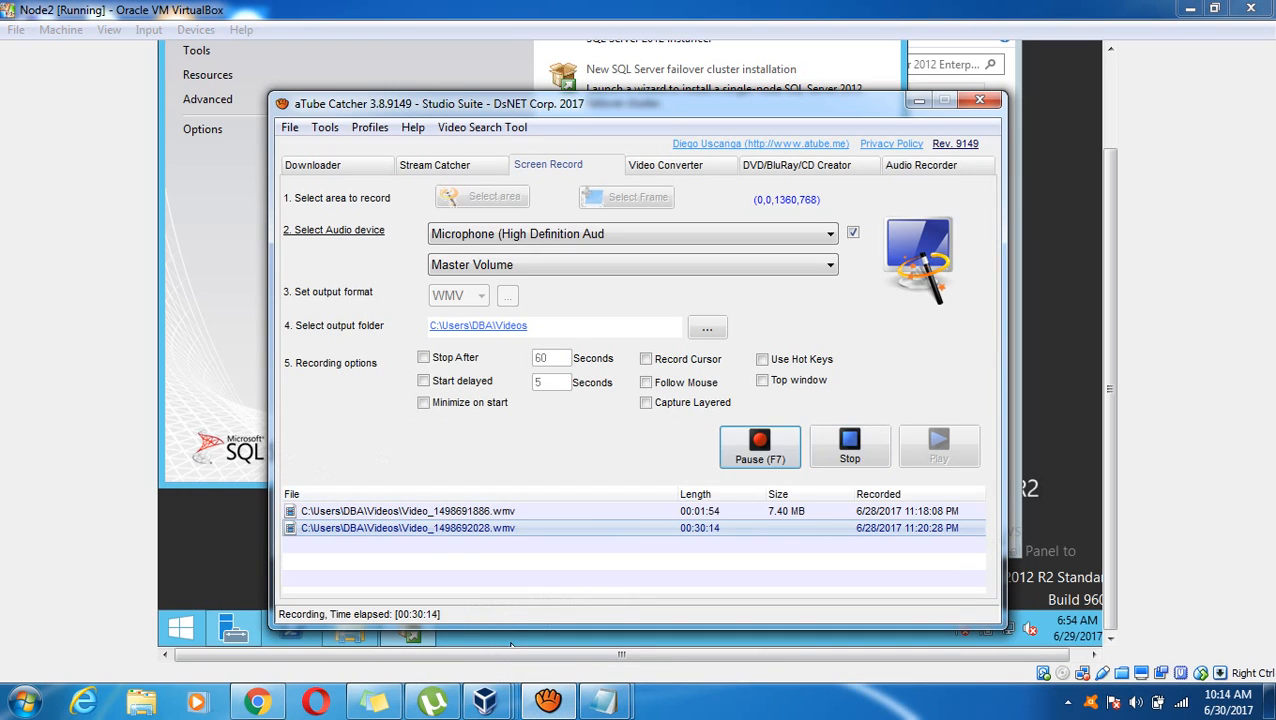
click(181, 391)
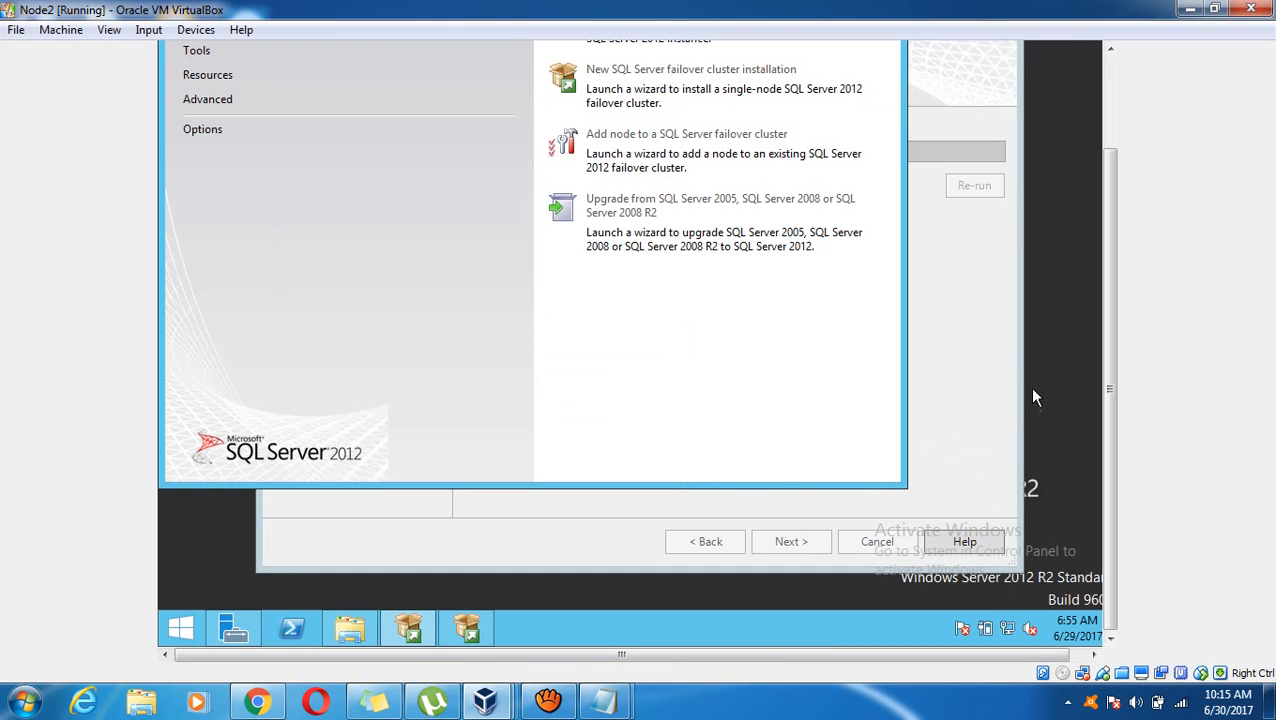
Review the Setup Support Rules details (19 passed, 3 warnings) and continue to Cluster Node Configuration
click(1000, 391)
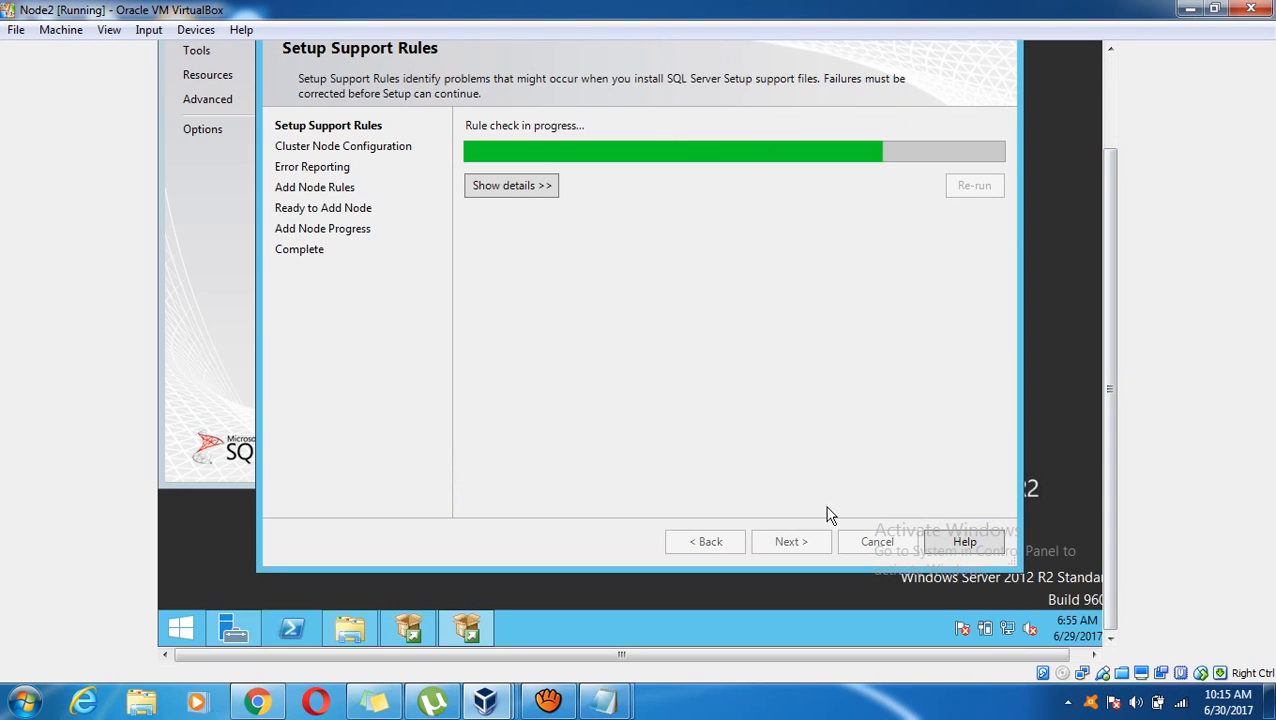
click(508, 189)
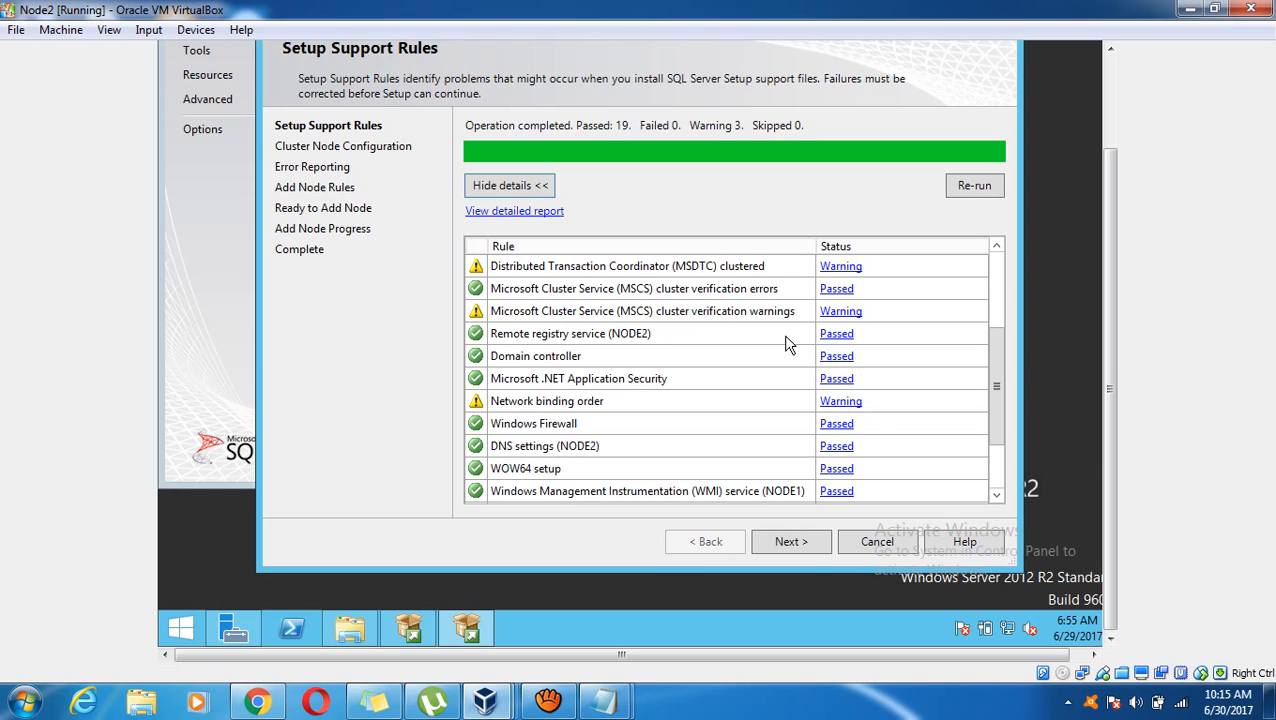
click(801, 542)
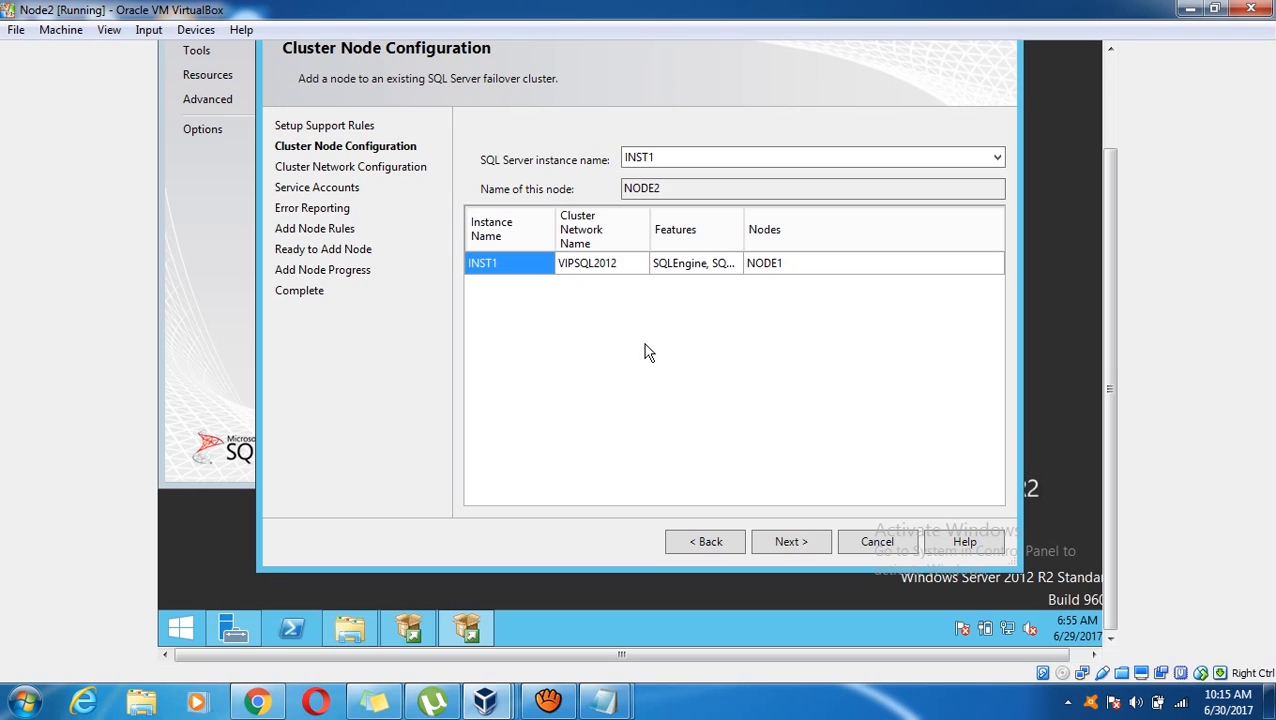
Confirm joining INST1 and keep the IPv4 192.168.1.15 network settings to reach Service Accounts
click(795, 548)
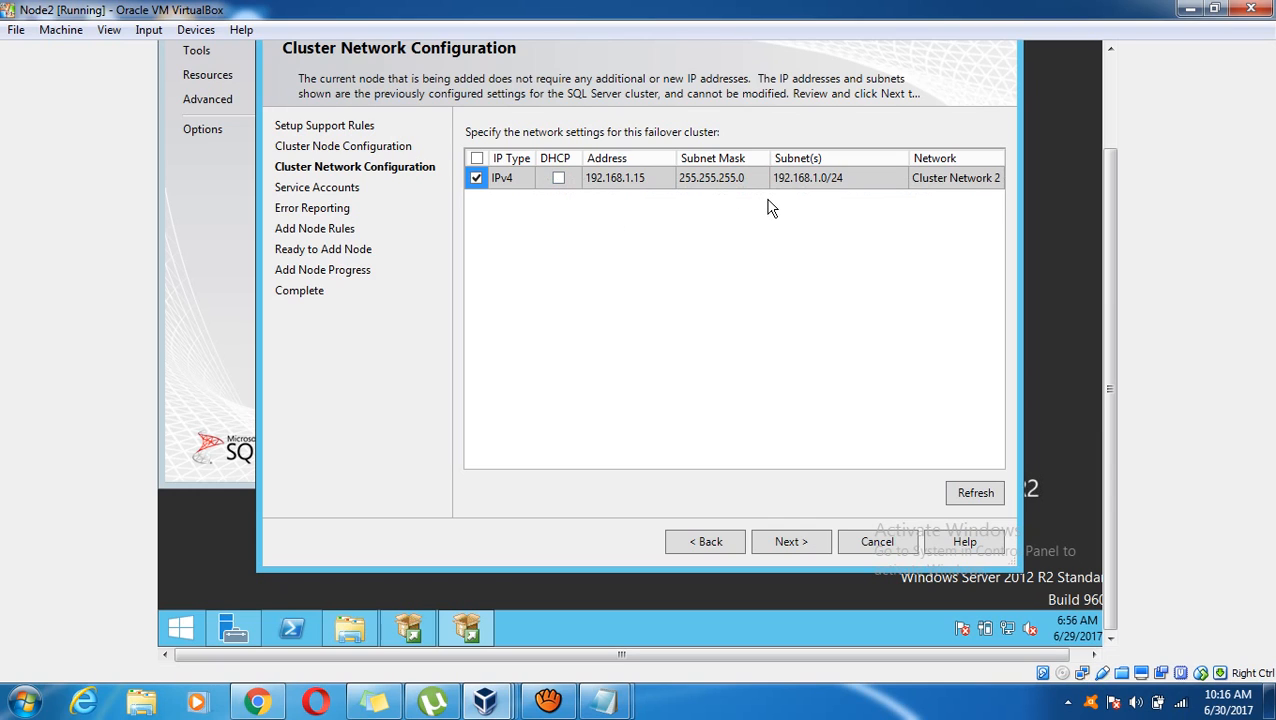
click(789, 541)
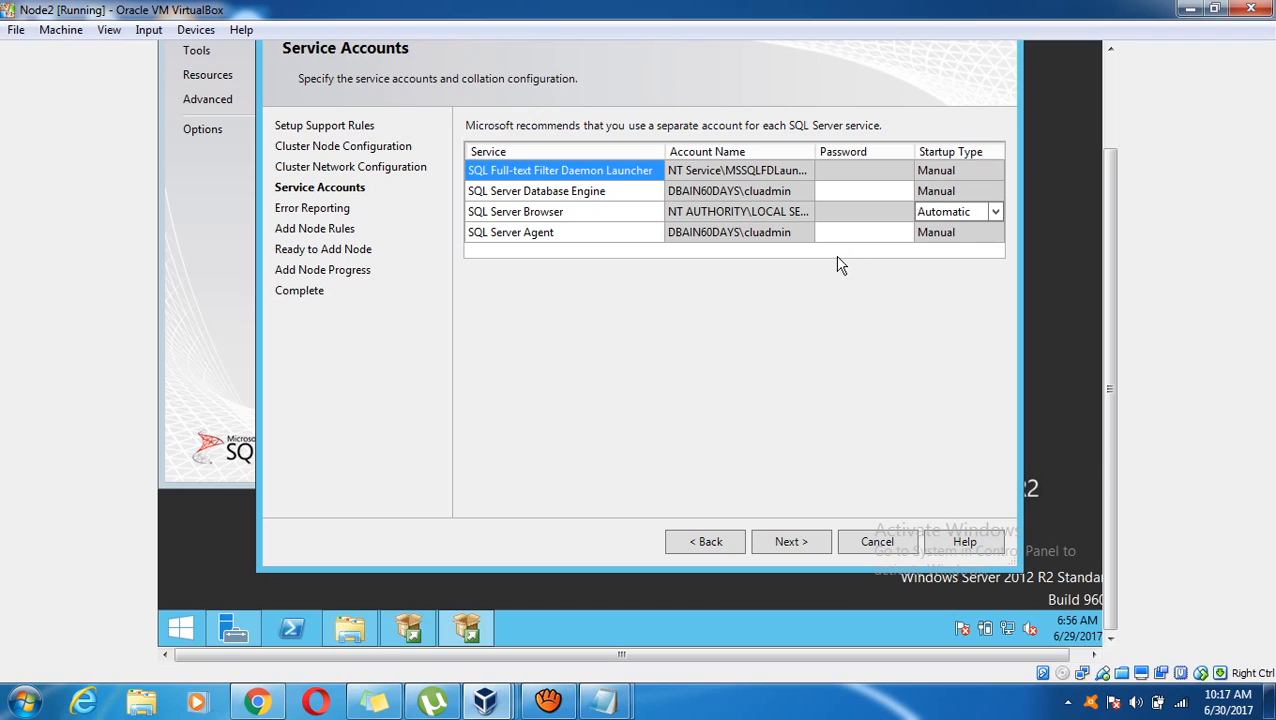
Enter the service account password for the Database Engine and SQL Server Agent accounts, then continue
click(850, 191)
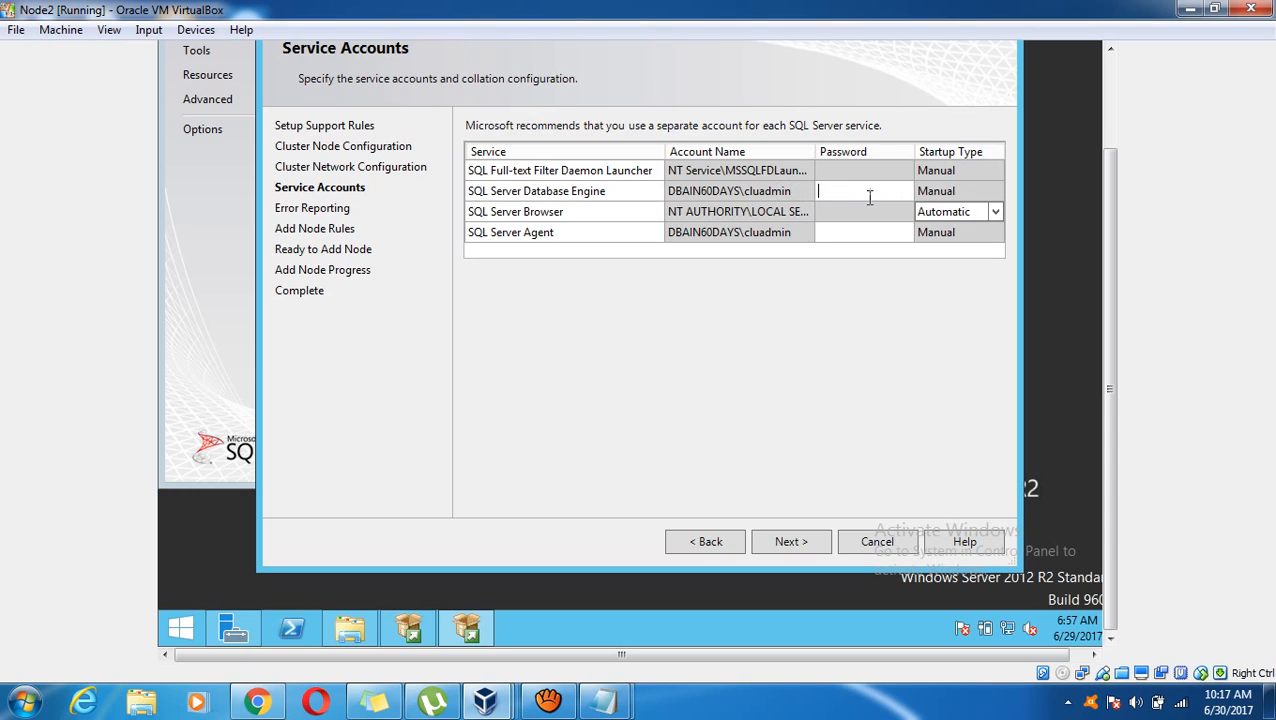
text(Password1!)
click(858, 232)
text(Password1!)
click(793, 542)
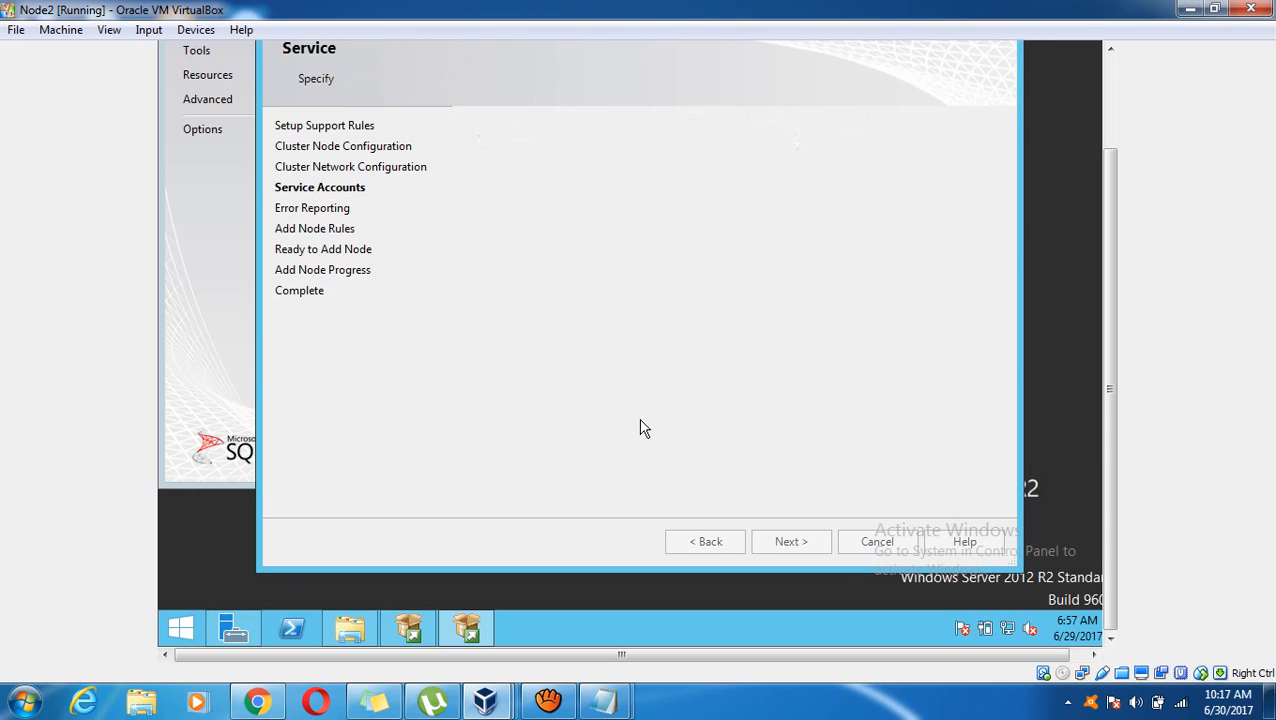
Skip error reporting and confirm that all 6 add-node rules passed
click(782, 553)
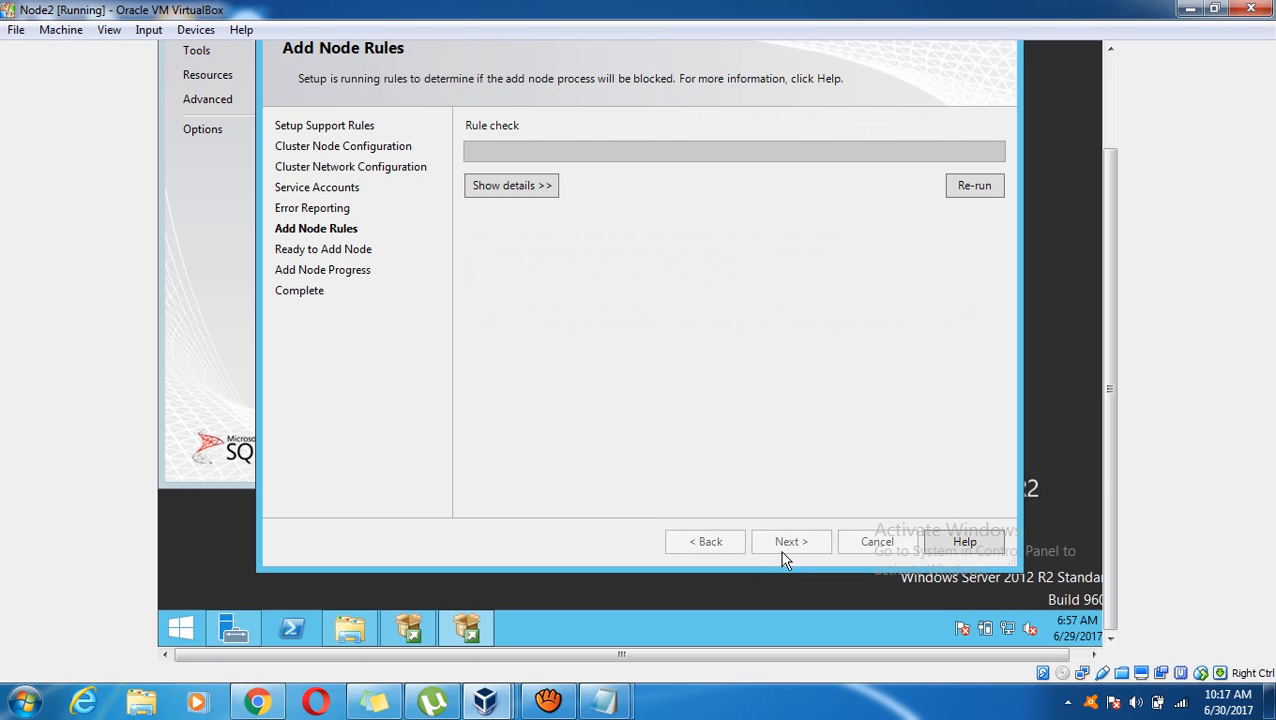
click(527, 193)
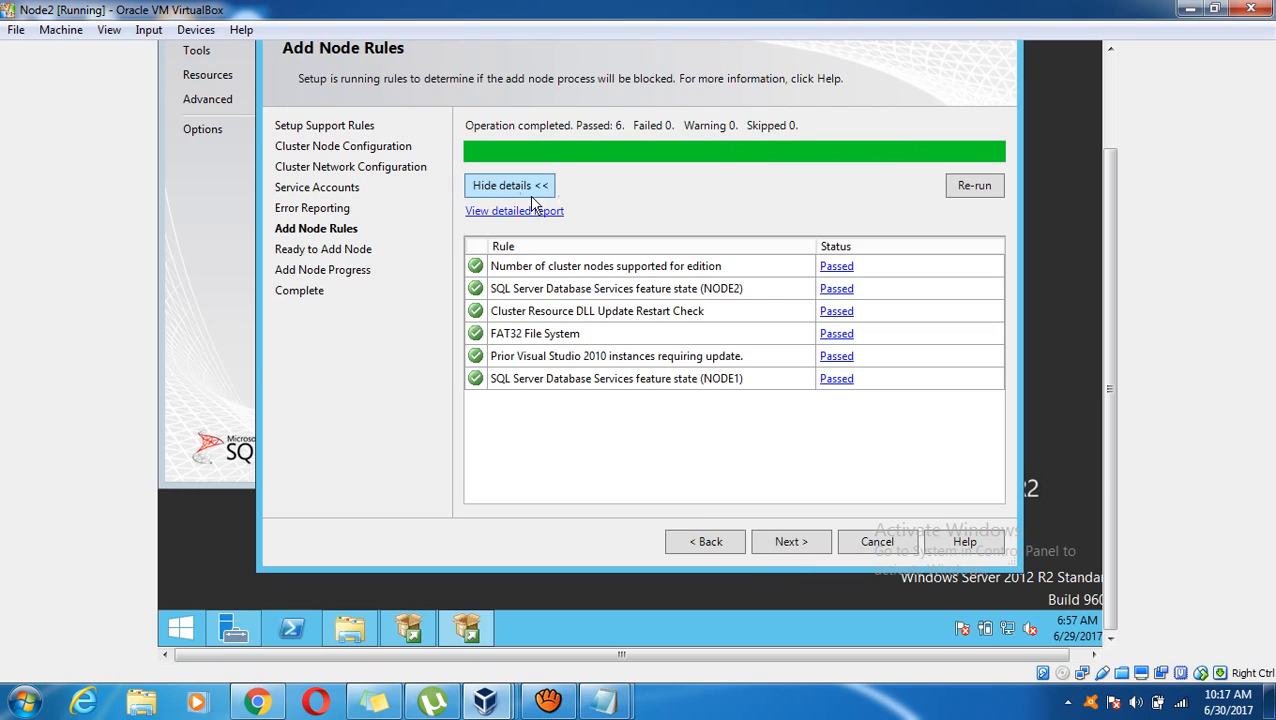
click(790, 538)
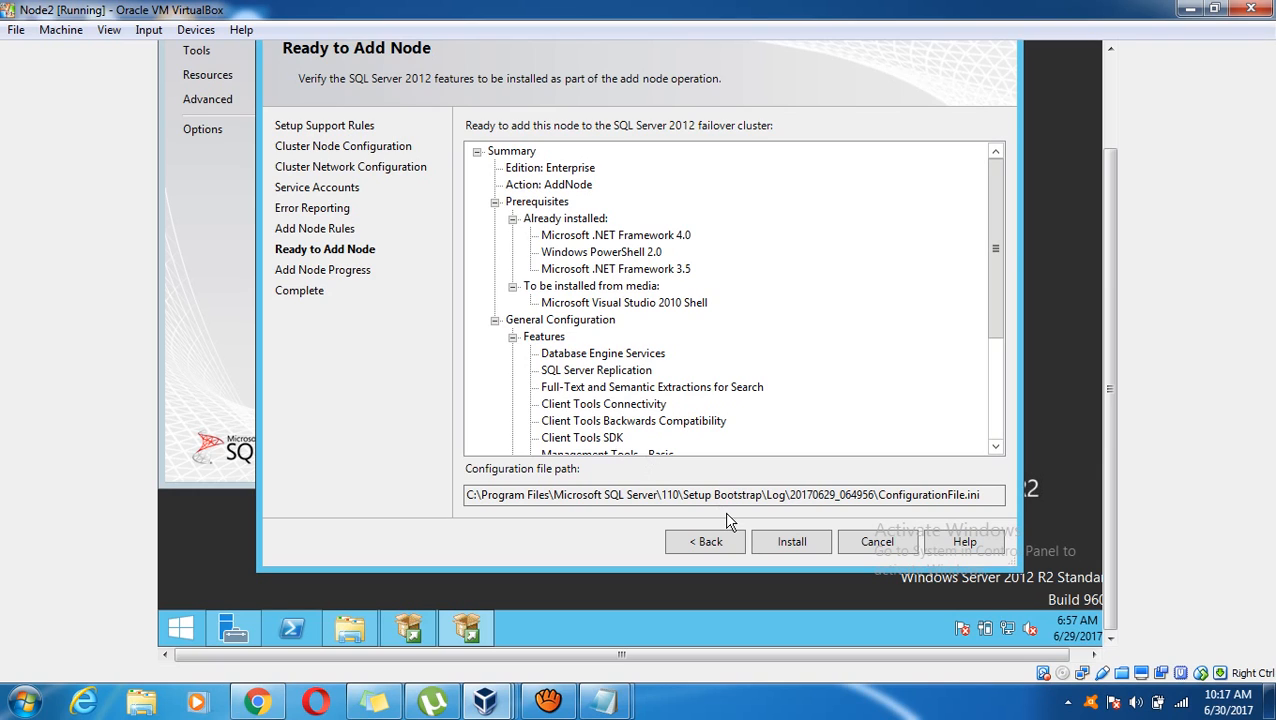
Start the installation that adds Node2 to the SQL Server failover cluster
click(785, 544)
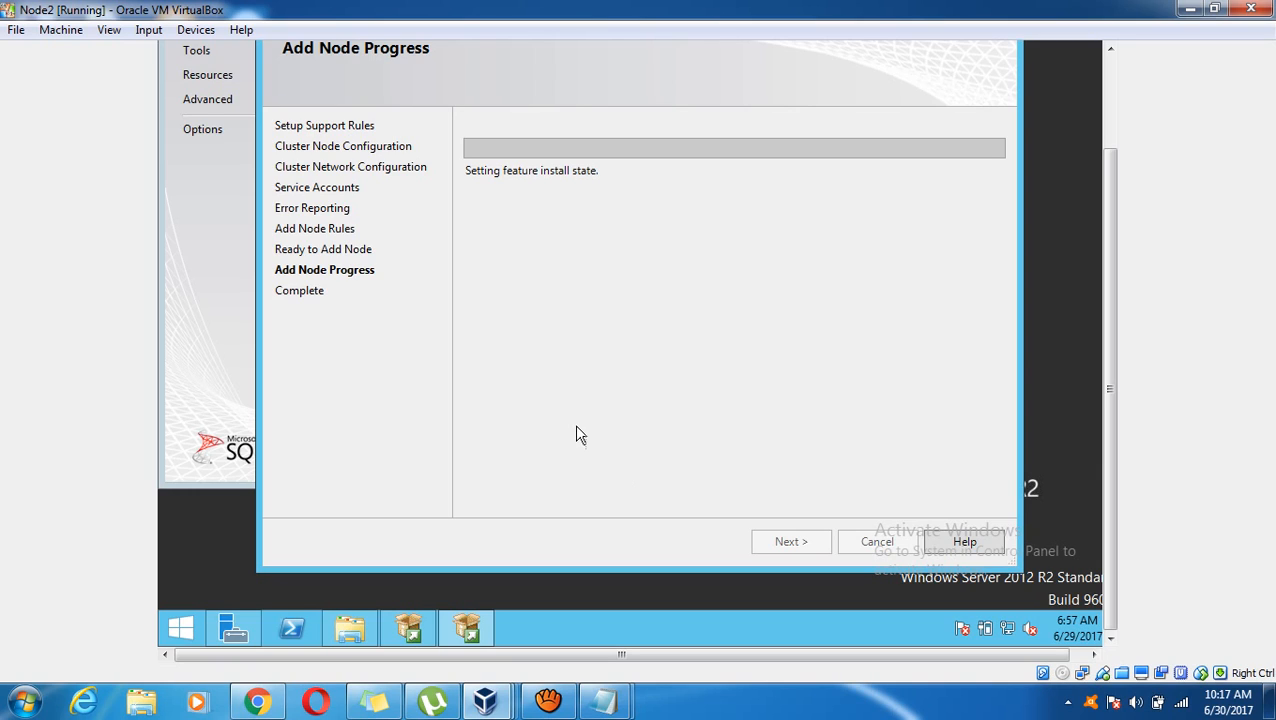
mouse_move(548, 700)
click(566, 646)
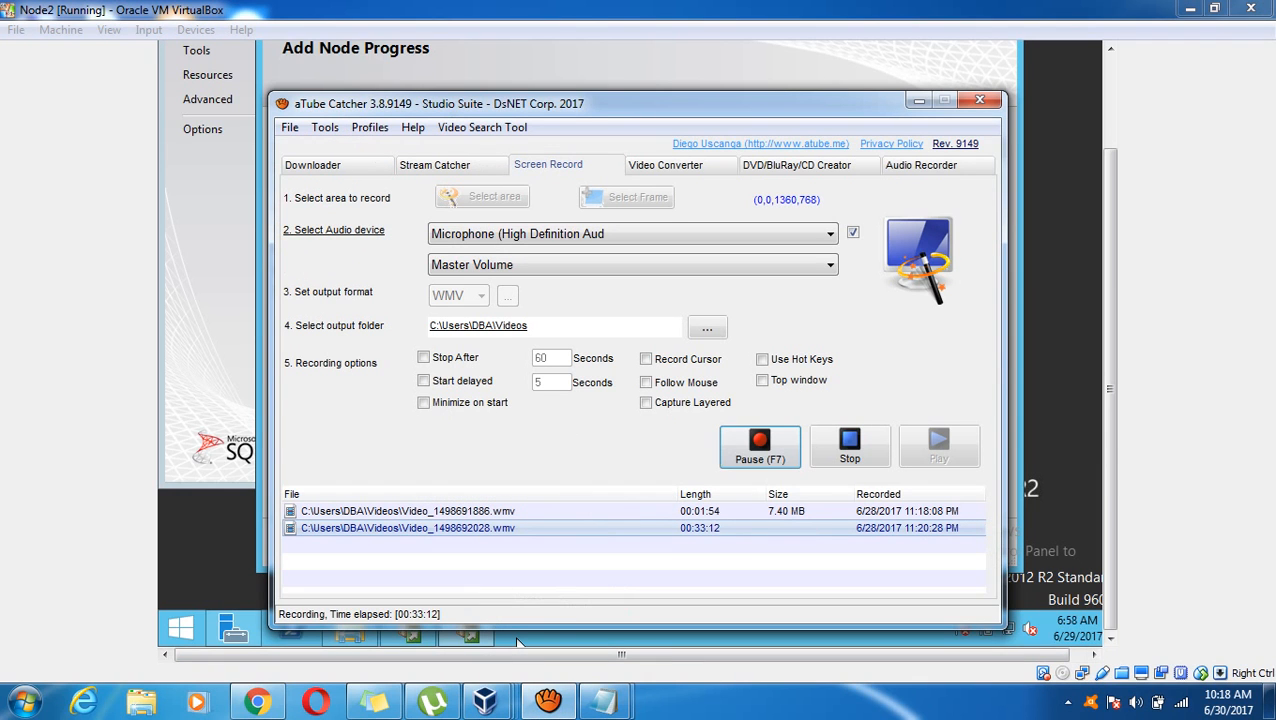
click(760, 445)
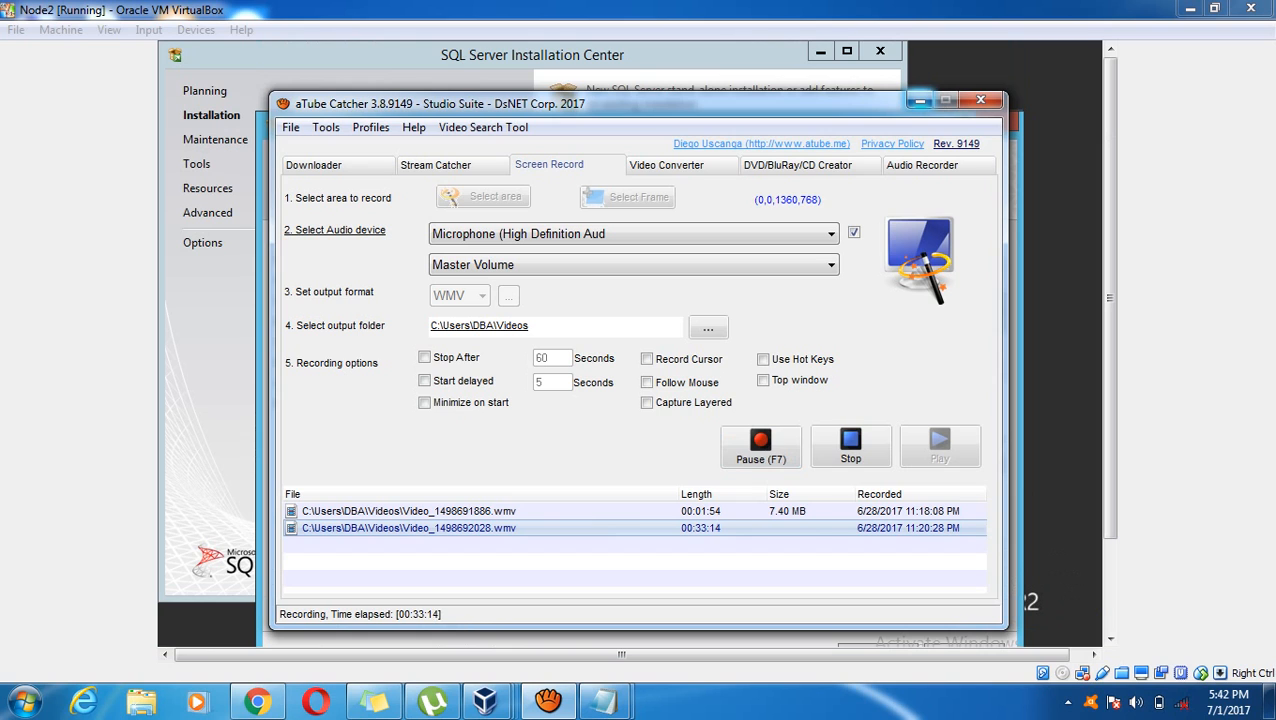
Review the Succeeded result for each feature on the Complete page
click(920, 101)
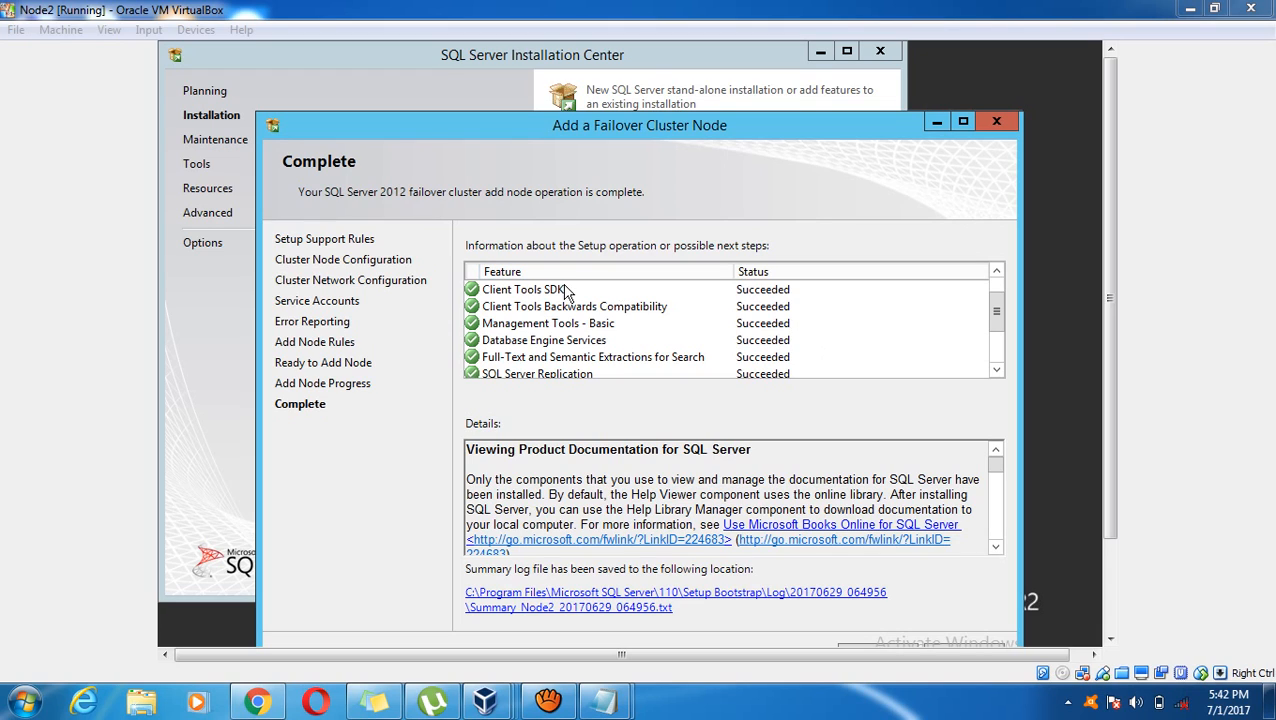
click(521, 291)
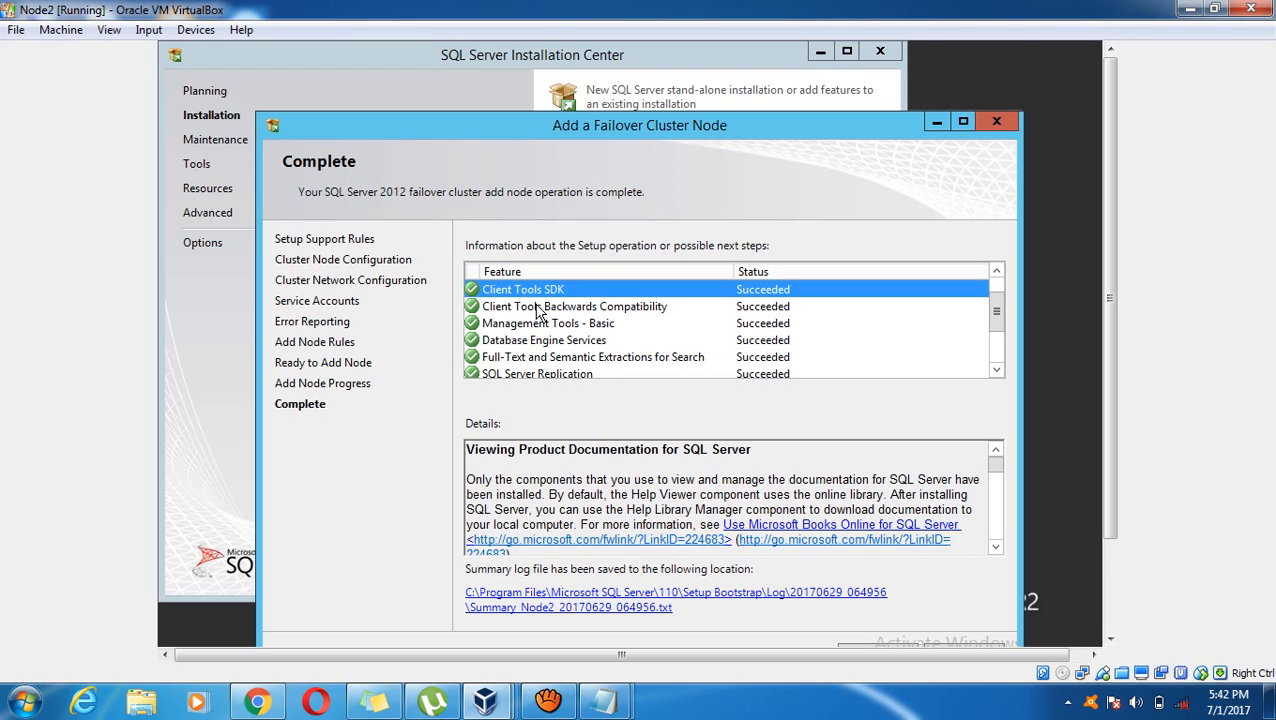
click(534, 306)
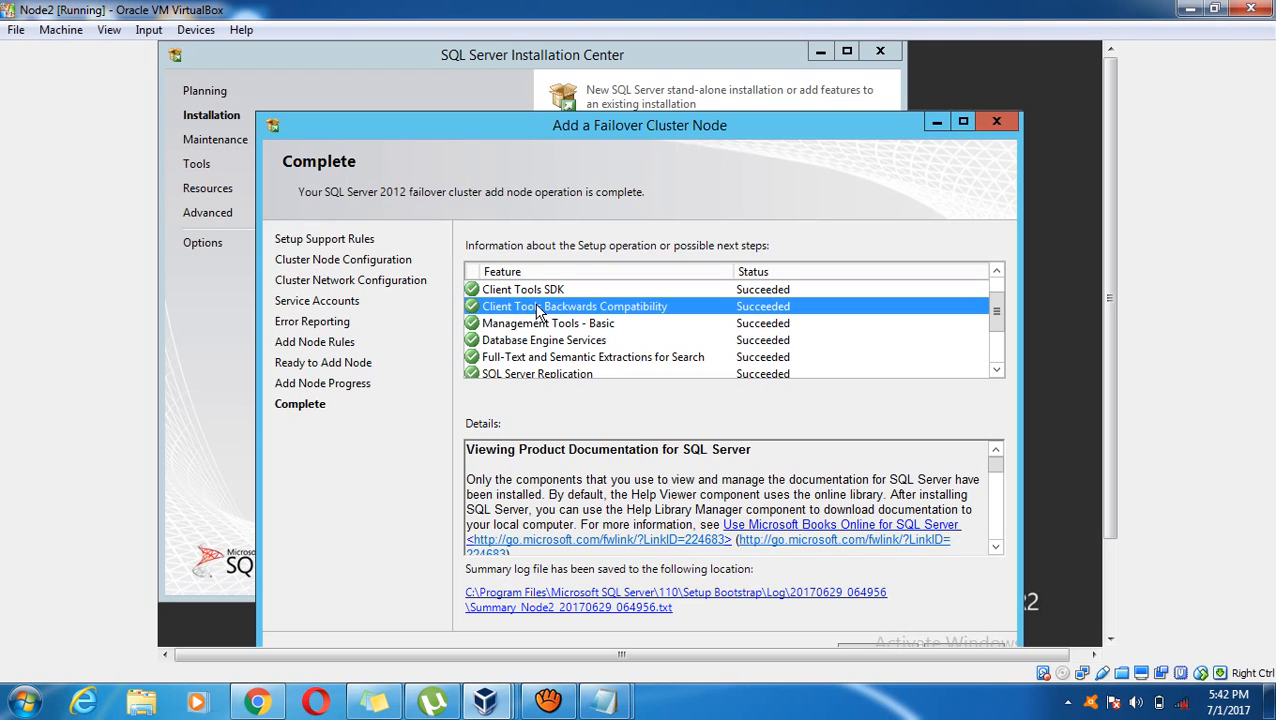
click(567, 345)
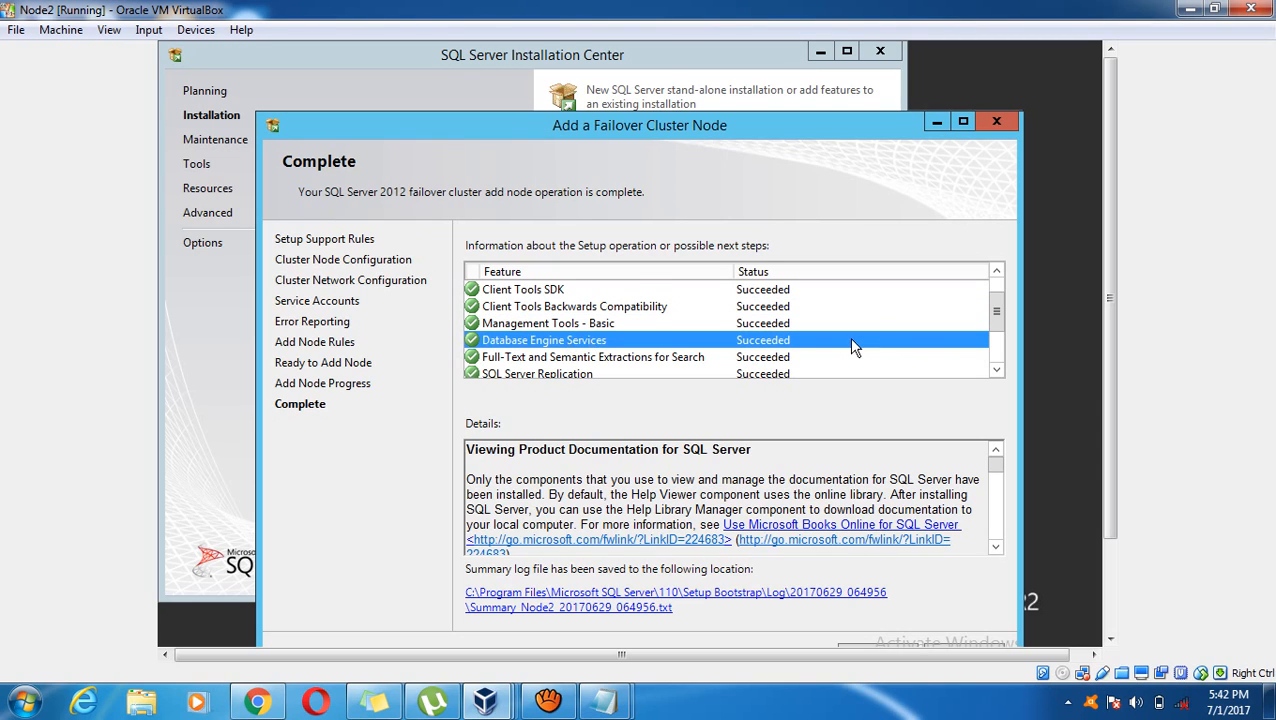
click(566, 308)
click(541, 291)
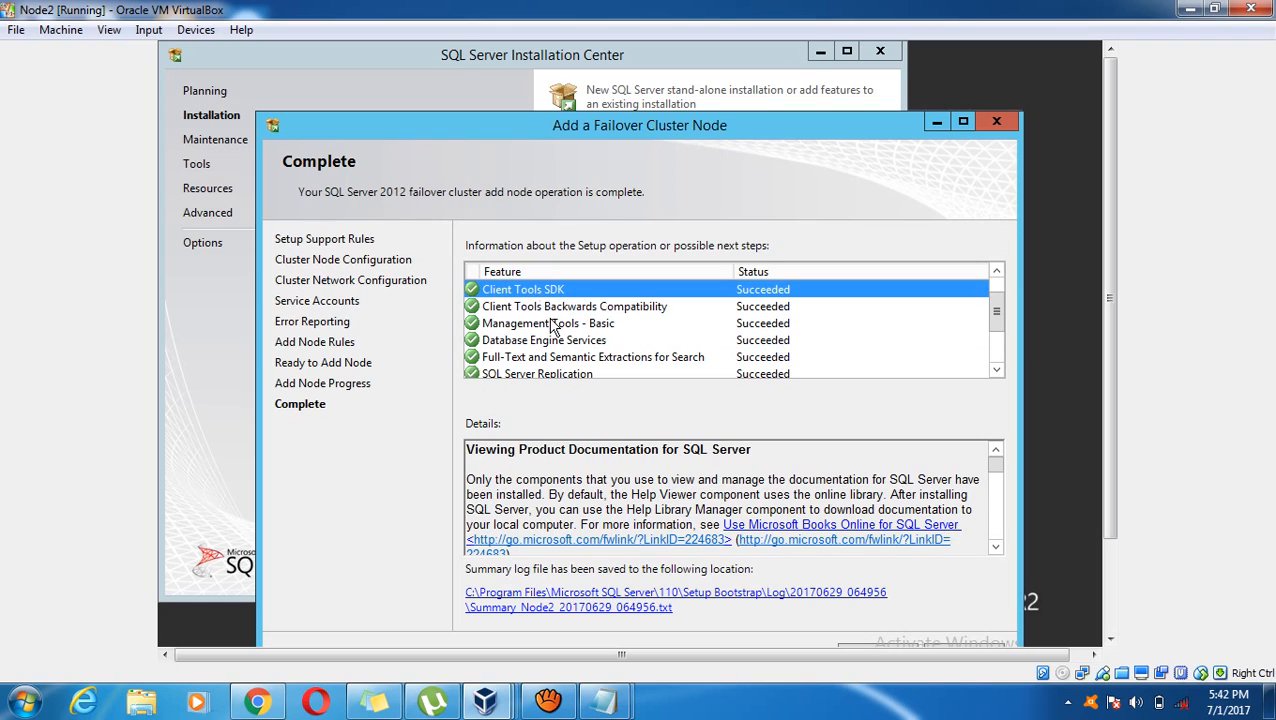
click(553, 326)
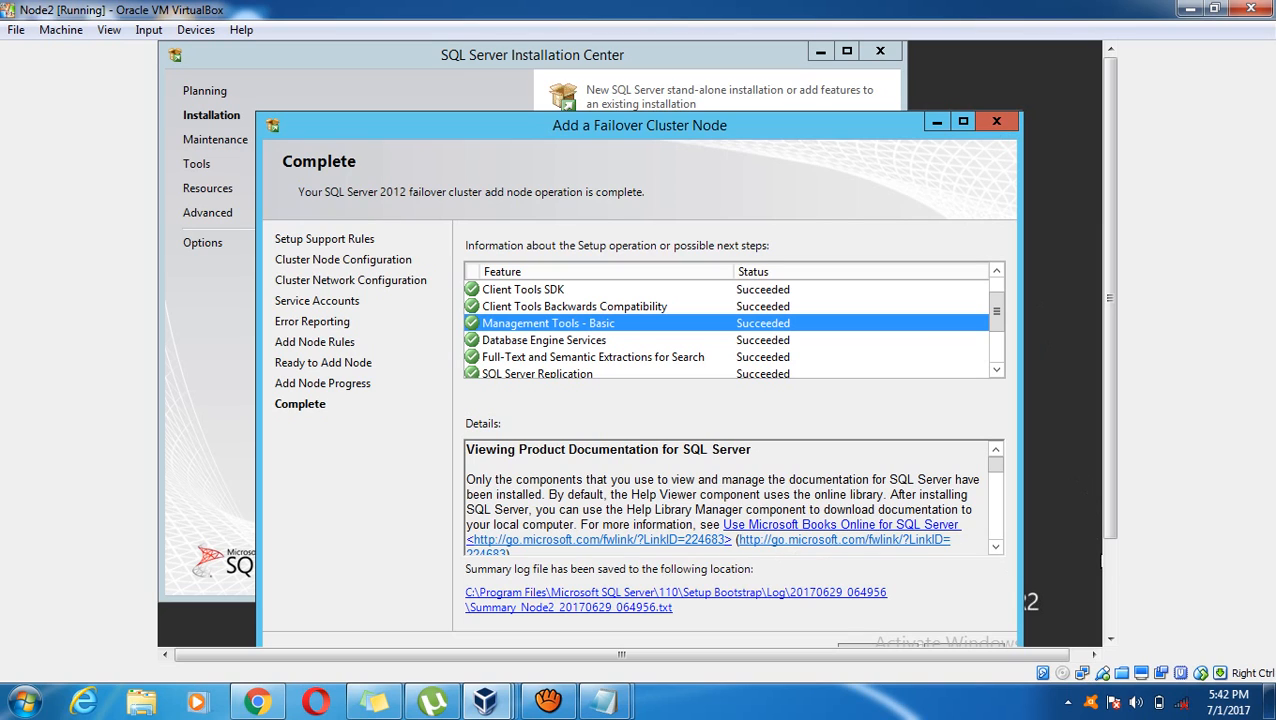
Open the setup summary log file linked on the Complete page
click(1110, 570)
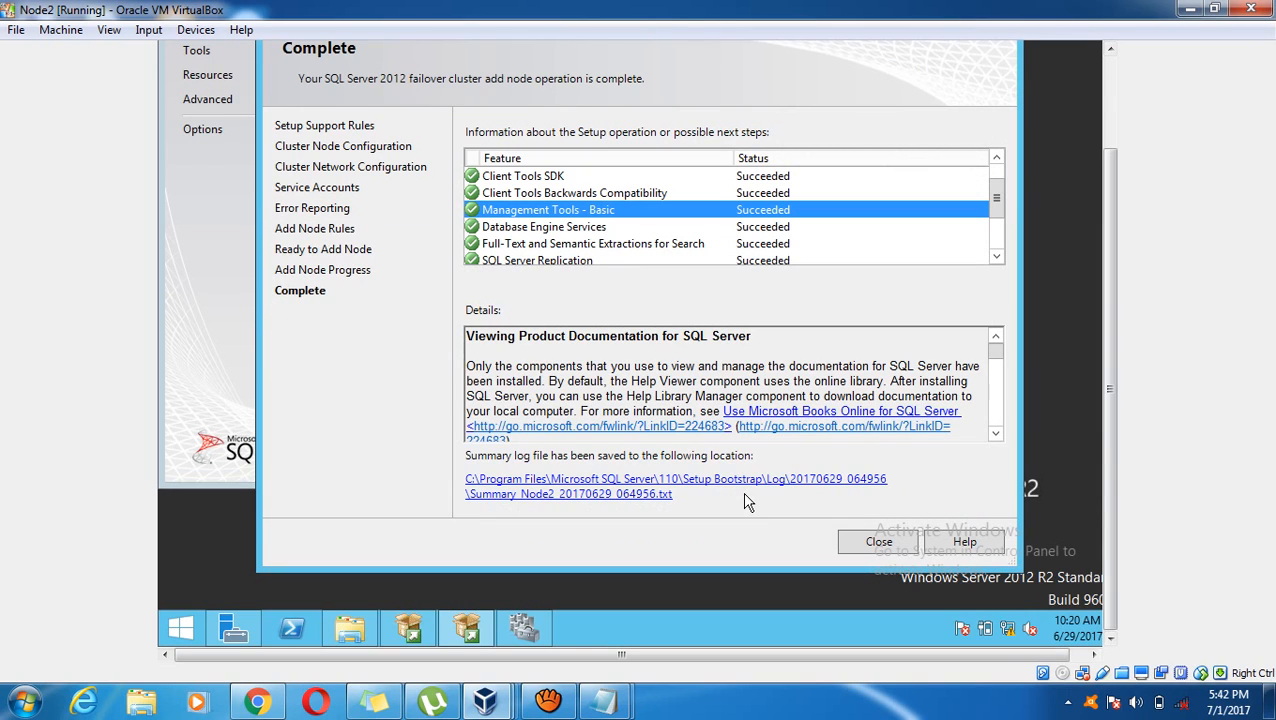
click(632, 499)
scroll(553, 335, up, 2)
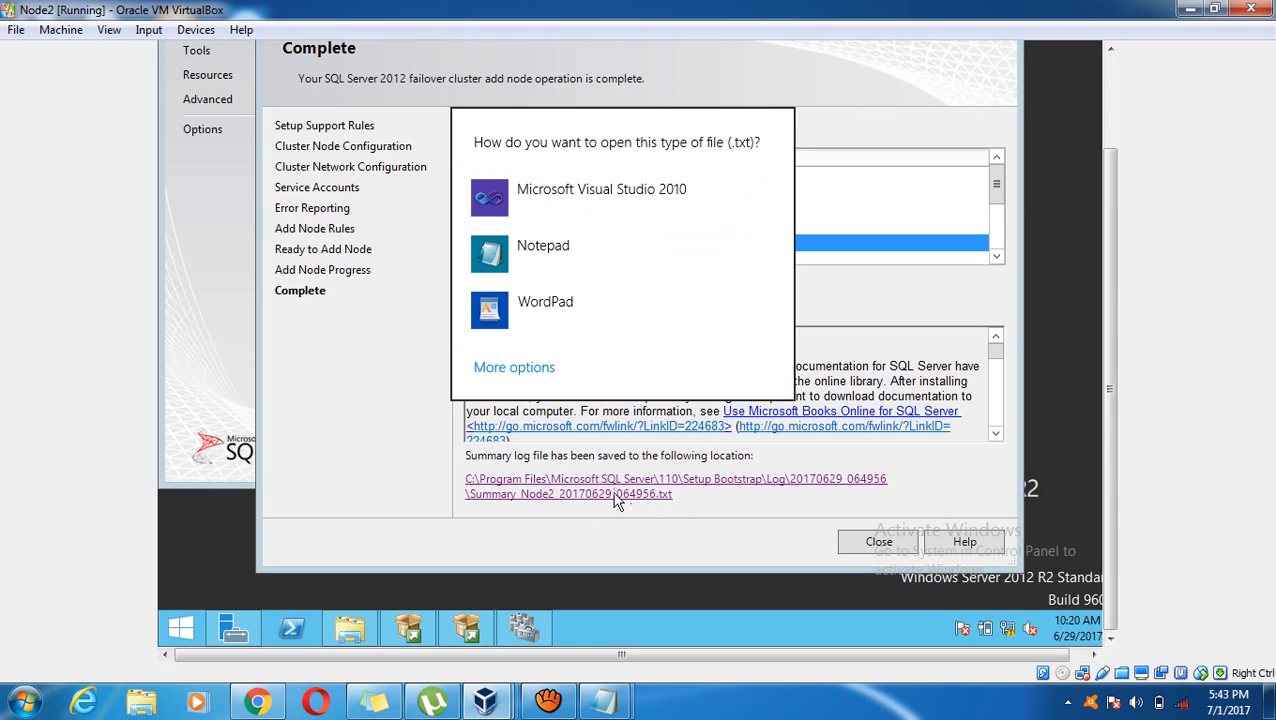
View the summary log in Notepad, confirm it reports Passed, and close it
click(527, 272)
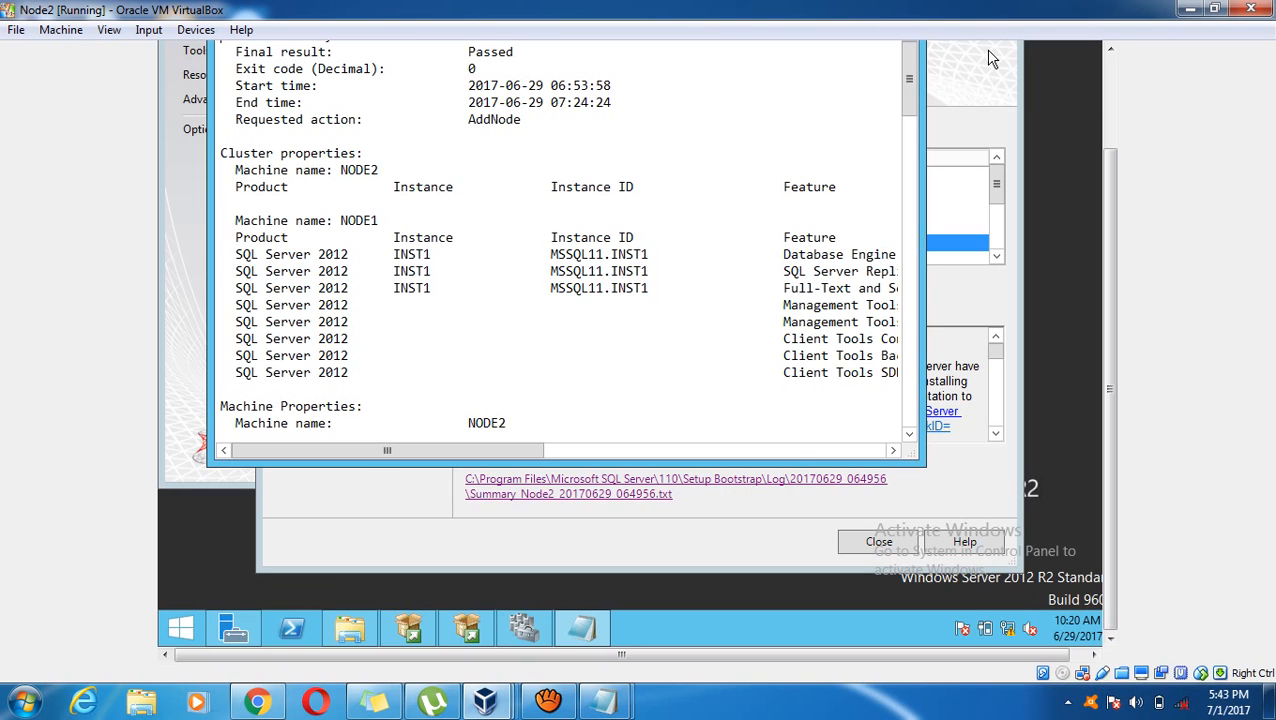
click(1110, 88)
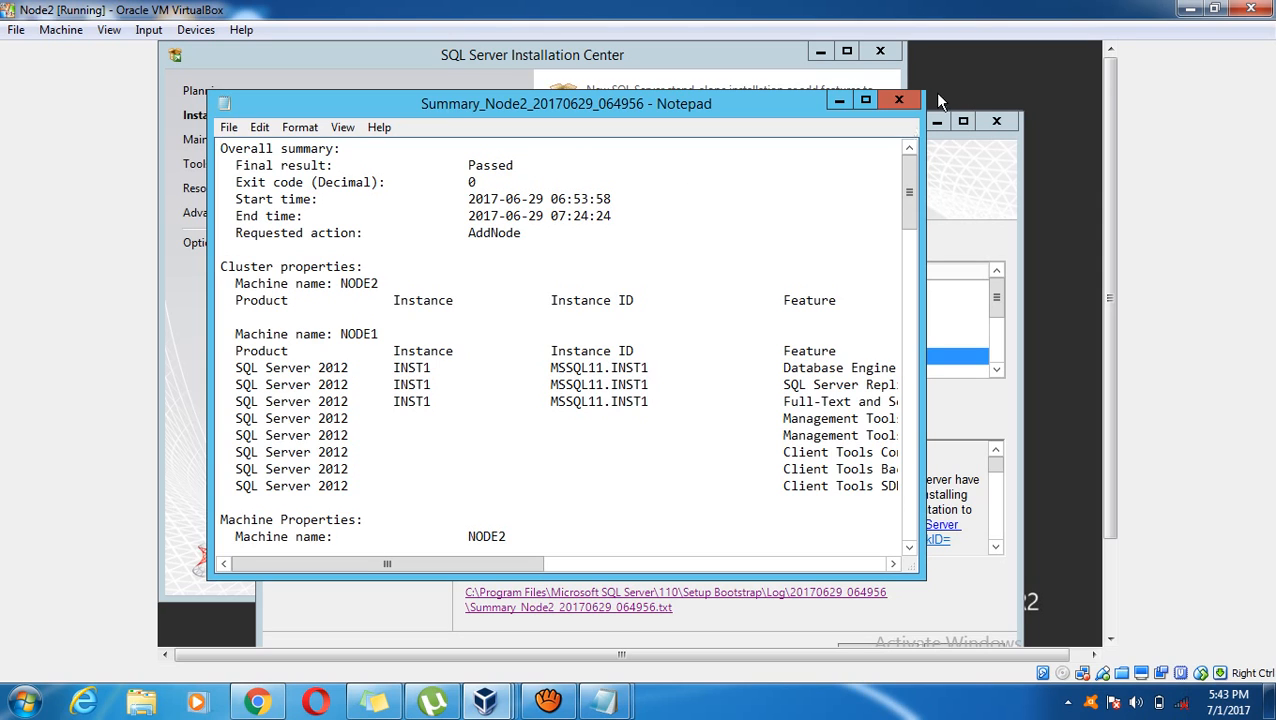
click(909, 101)
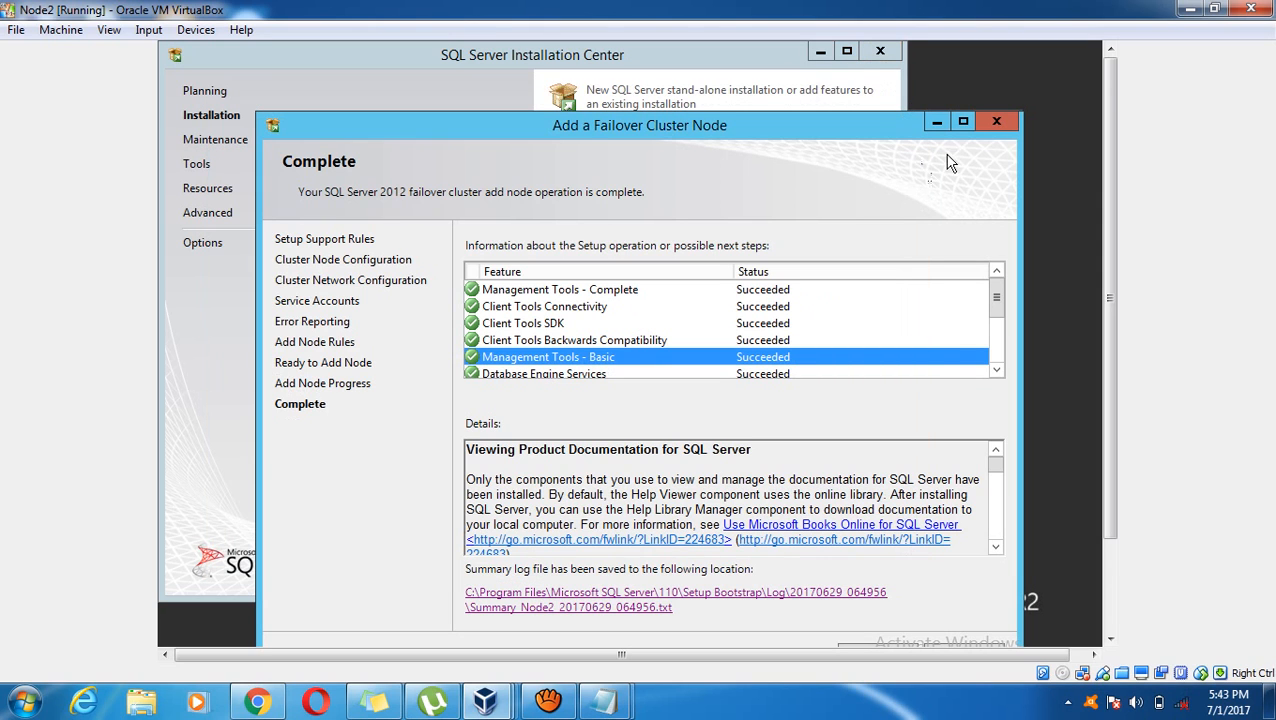
Close the add-node wizard and Installation Center, and minimize the SQL Server 2012 Enterprise folder
click(996, 122)
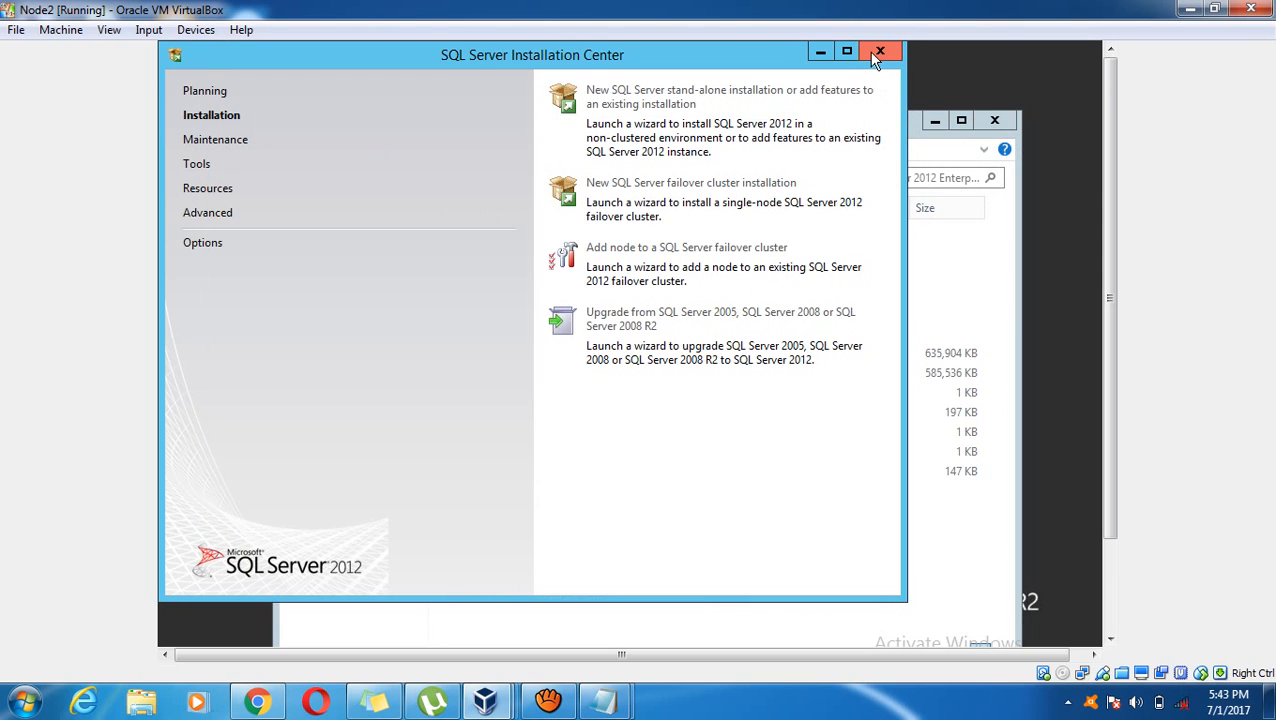
click(878, 52)
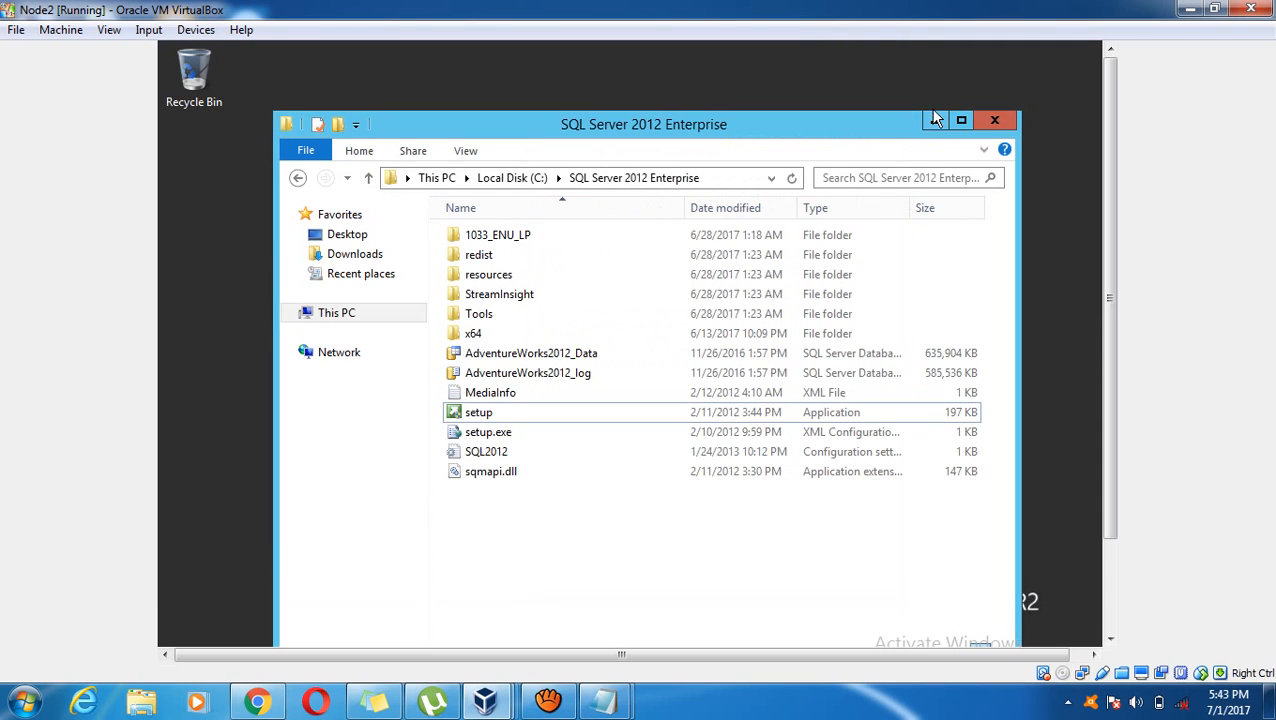
click(933, 121)
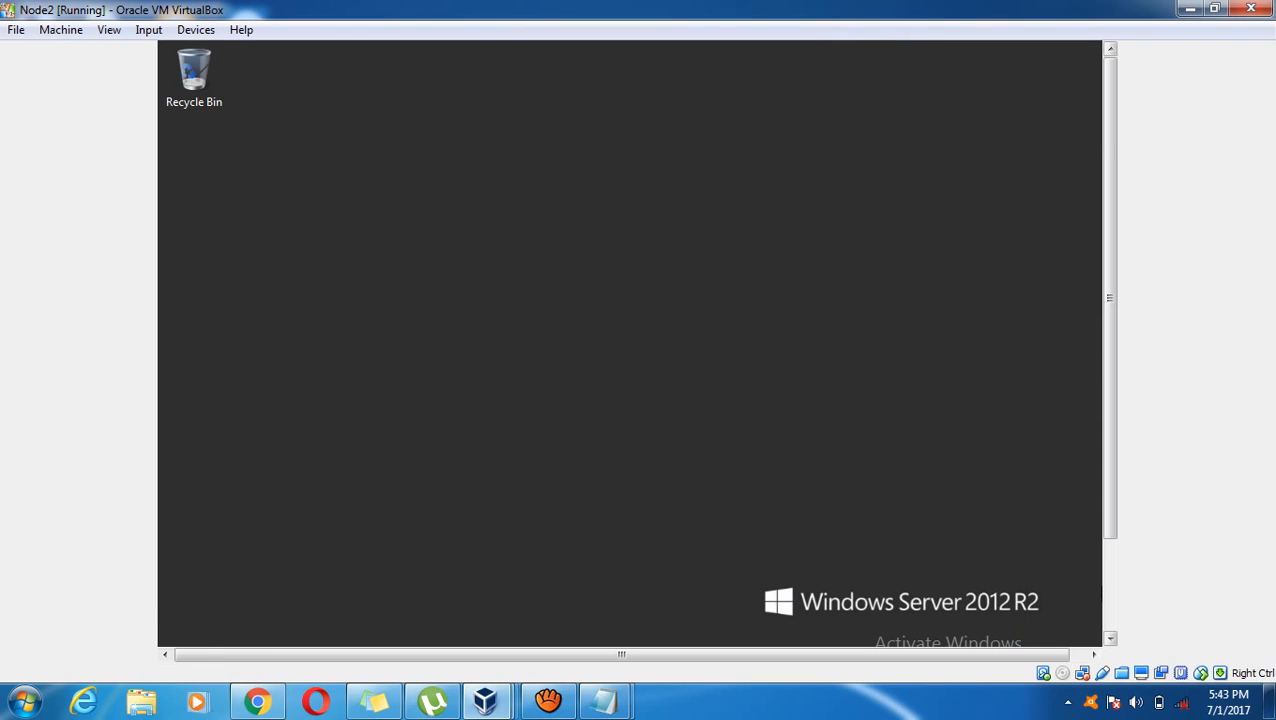
Restore Failover Cluster Manager and select SQL Server (INST1) under Roles, owned by Node1 at 192.168.1.15
click(1109, 592)
click(419, 620)
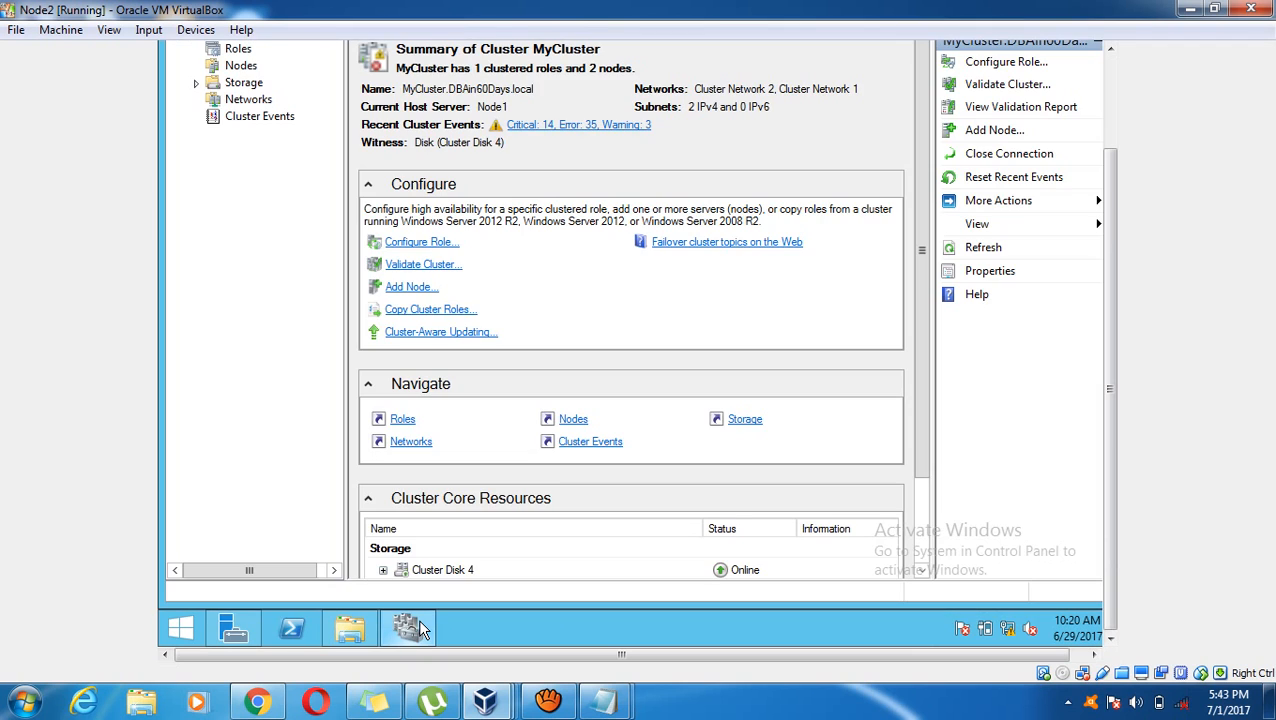
click(1109, 100)
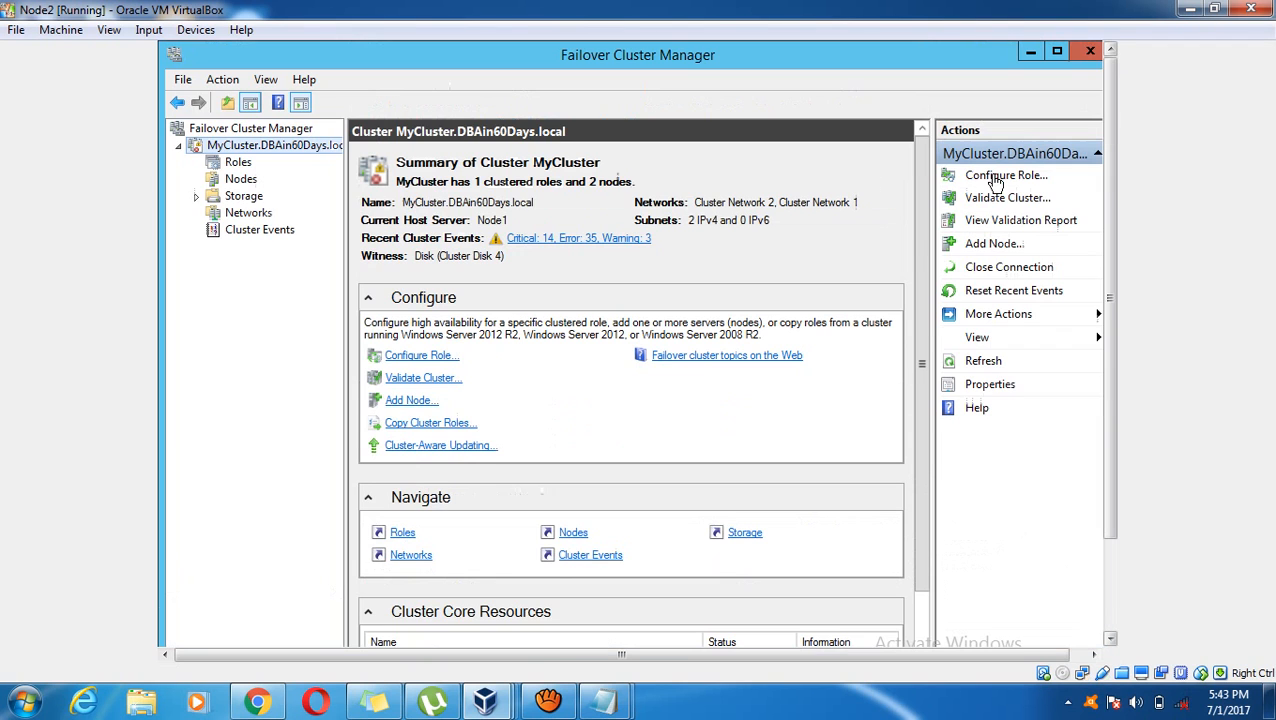
click(237, 162)
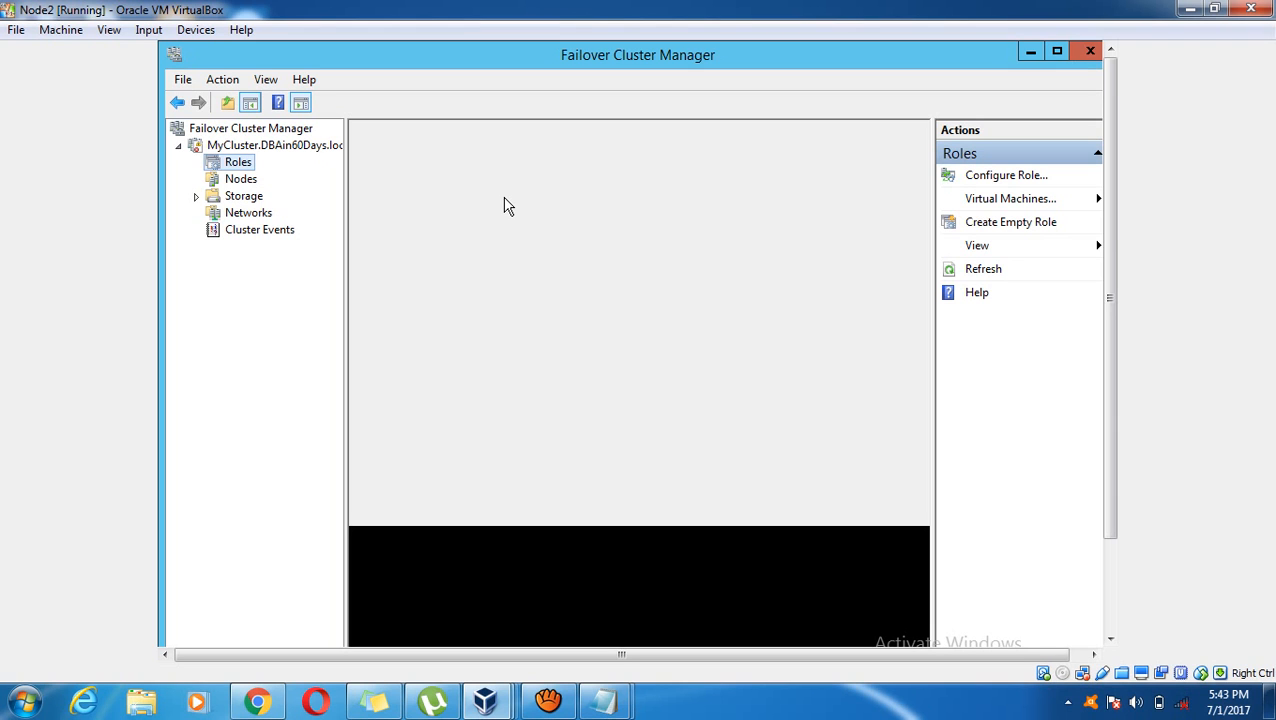
mouse_move(548, 703)
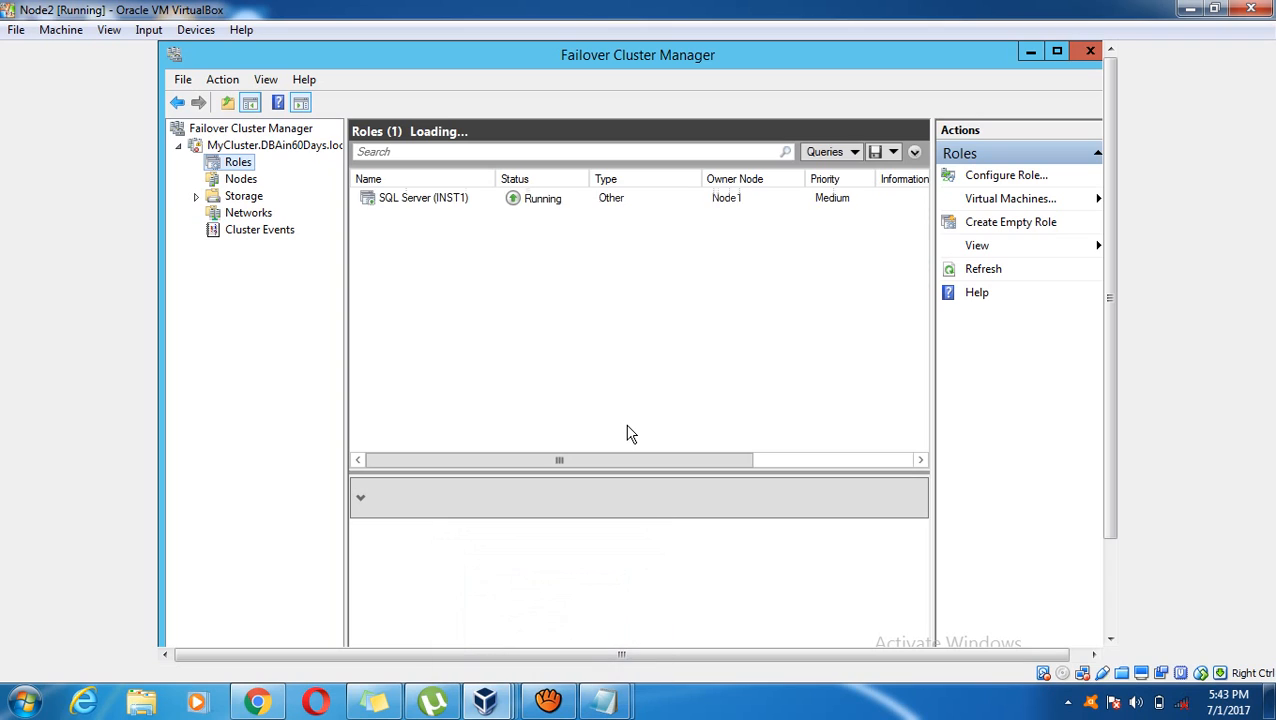
click(428, 200)
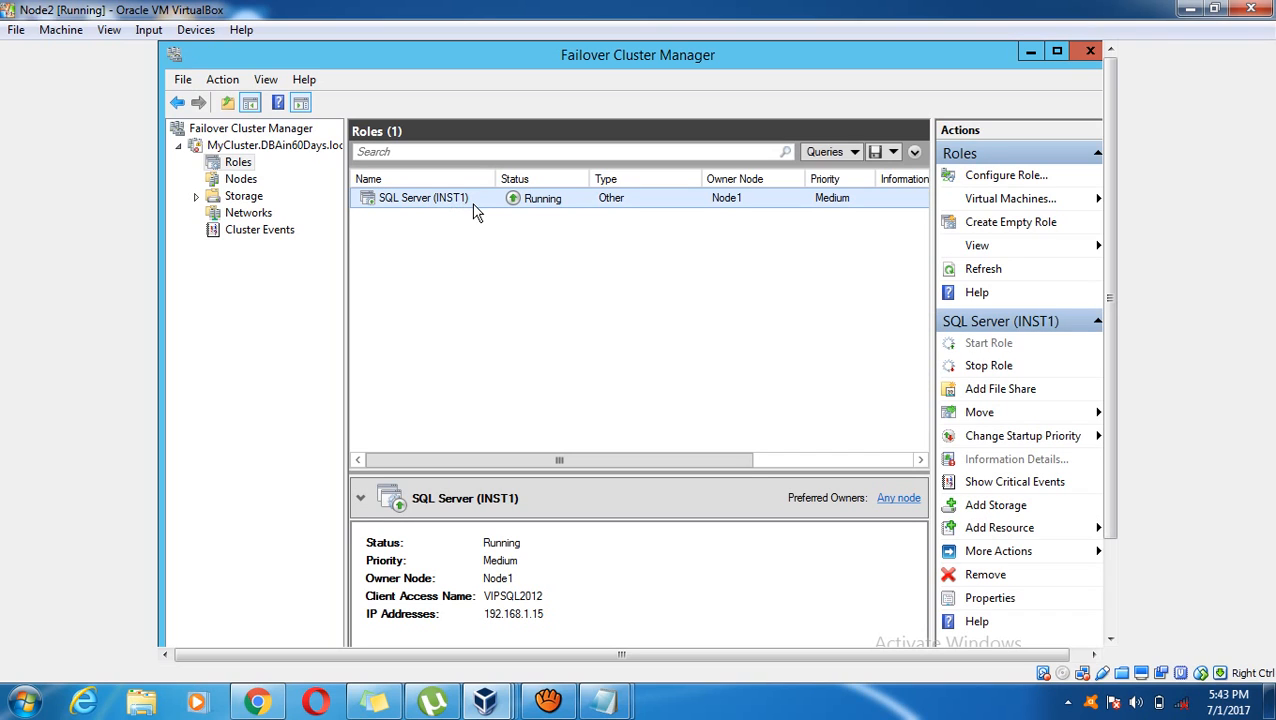
click(499, 599)
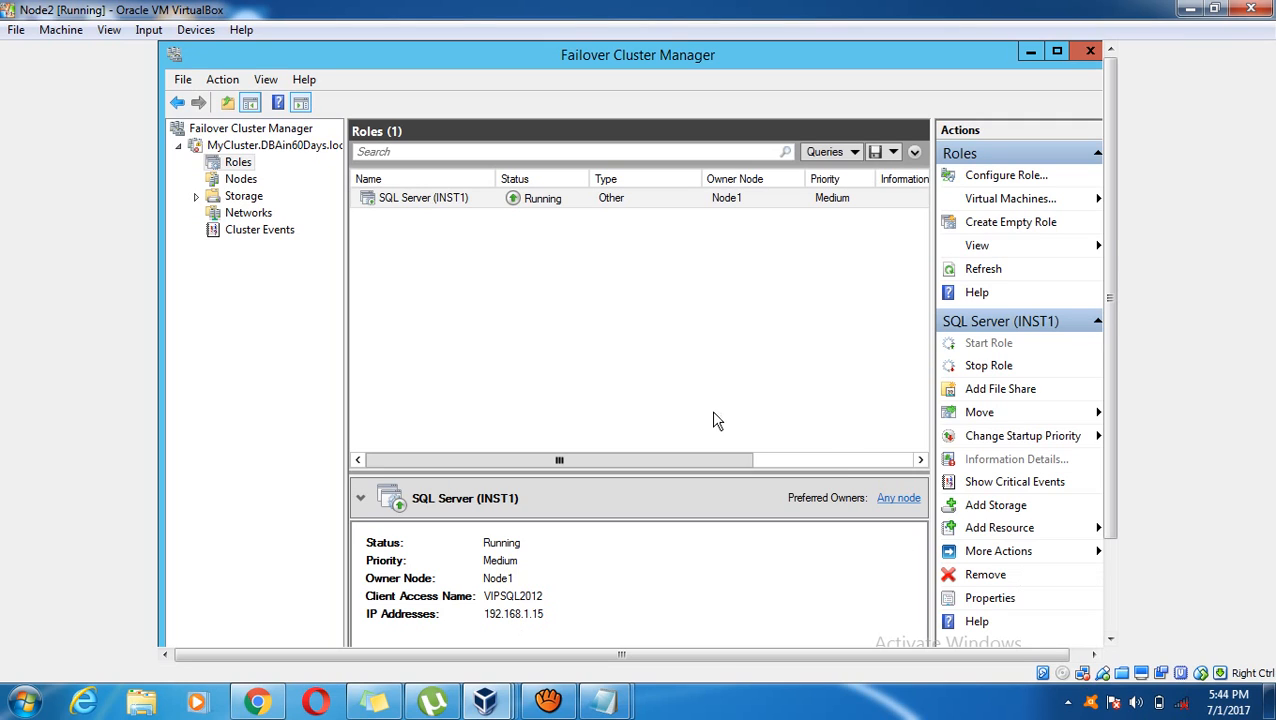
click(407, 203)
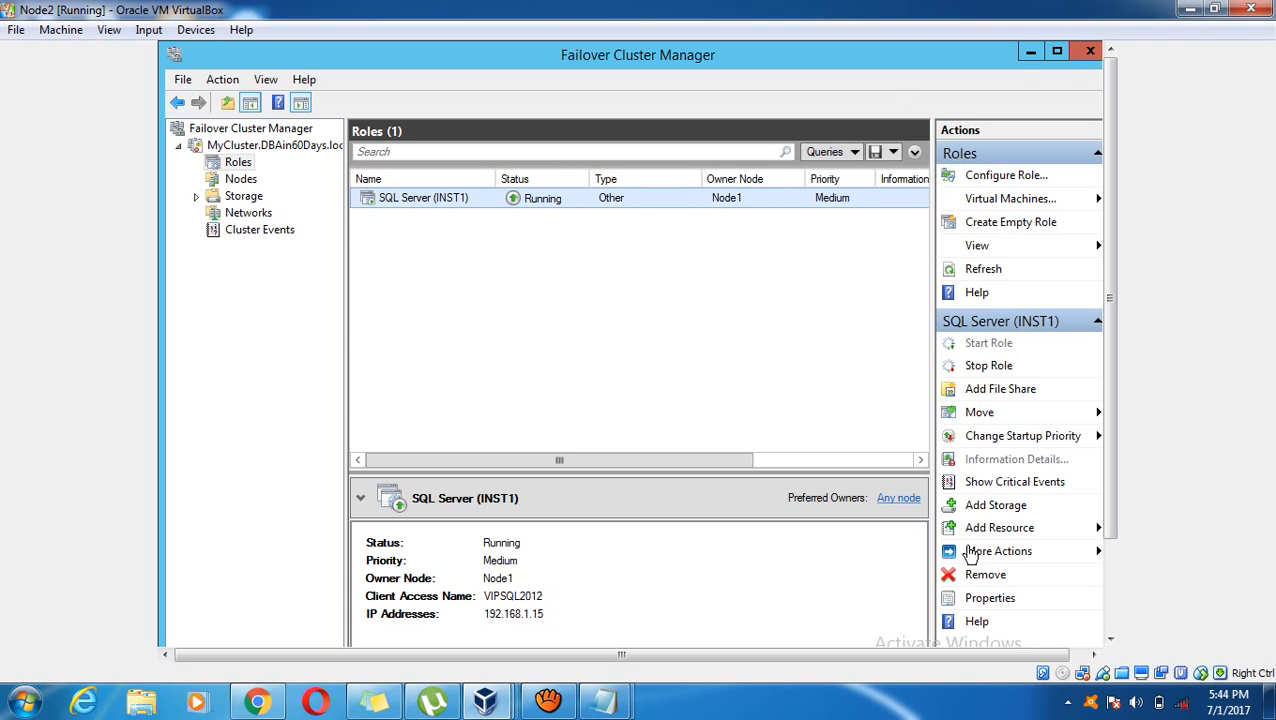
Open Move > Select Node for the SQL Server (INST1) role
right_click(383, 203)
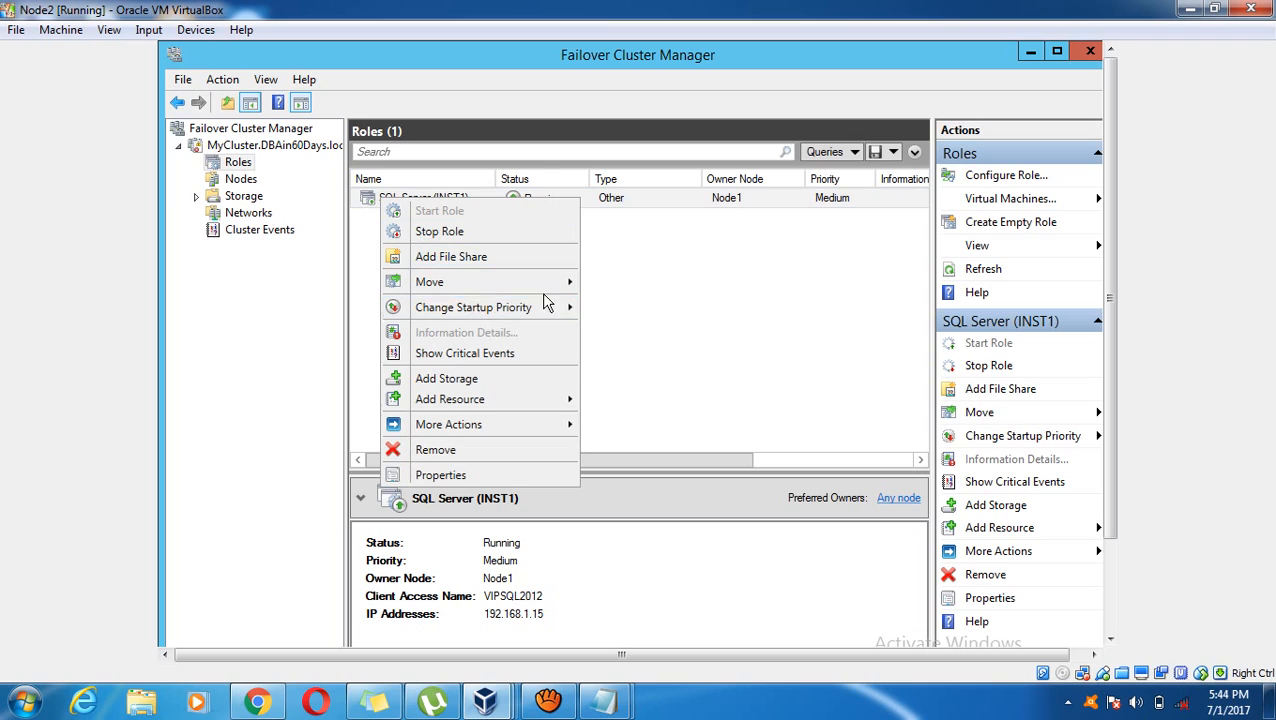
mouse_move(563, 284)
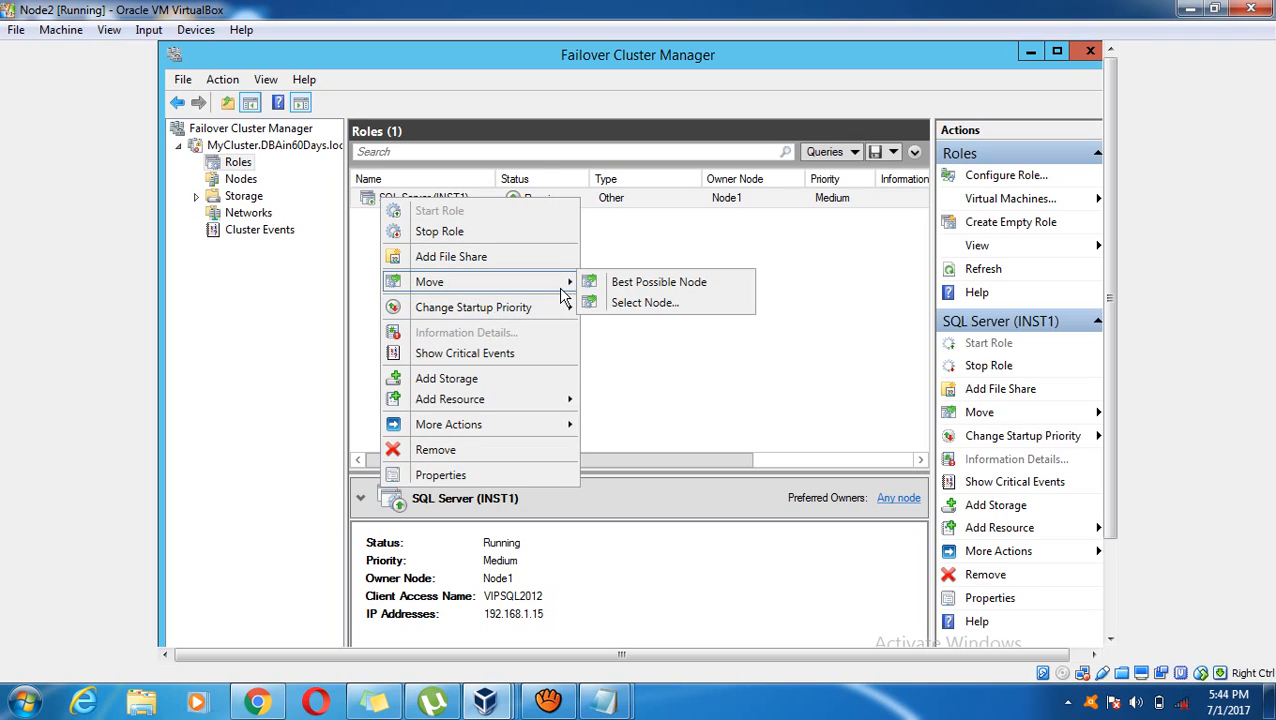
click(660, 313)
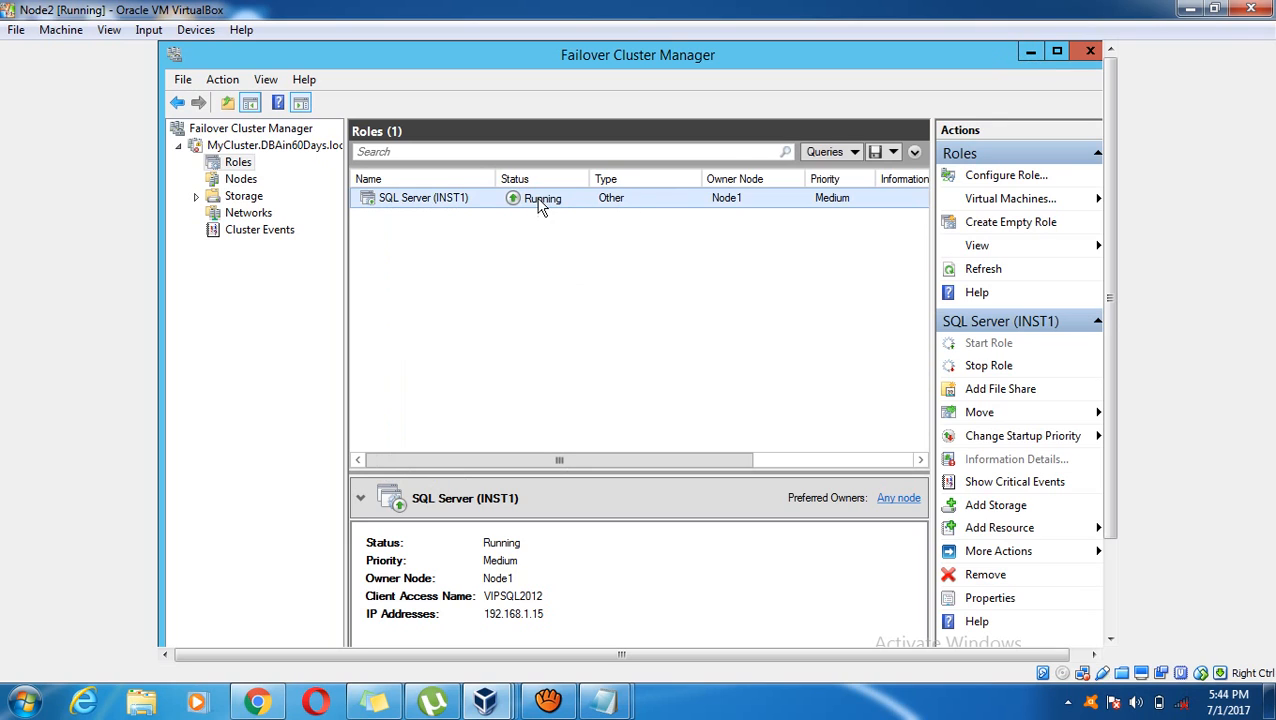
Minimize Failover Cluster Manager and open This PC from the Start screen to check the drives
click(1030, 51)
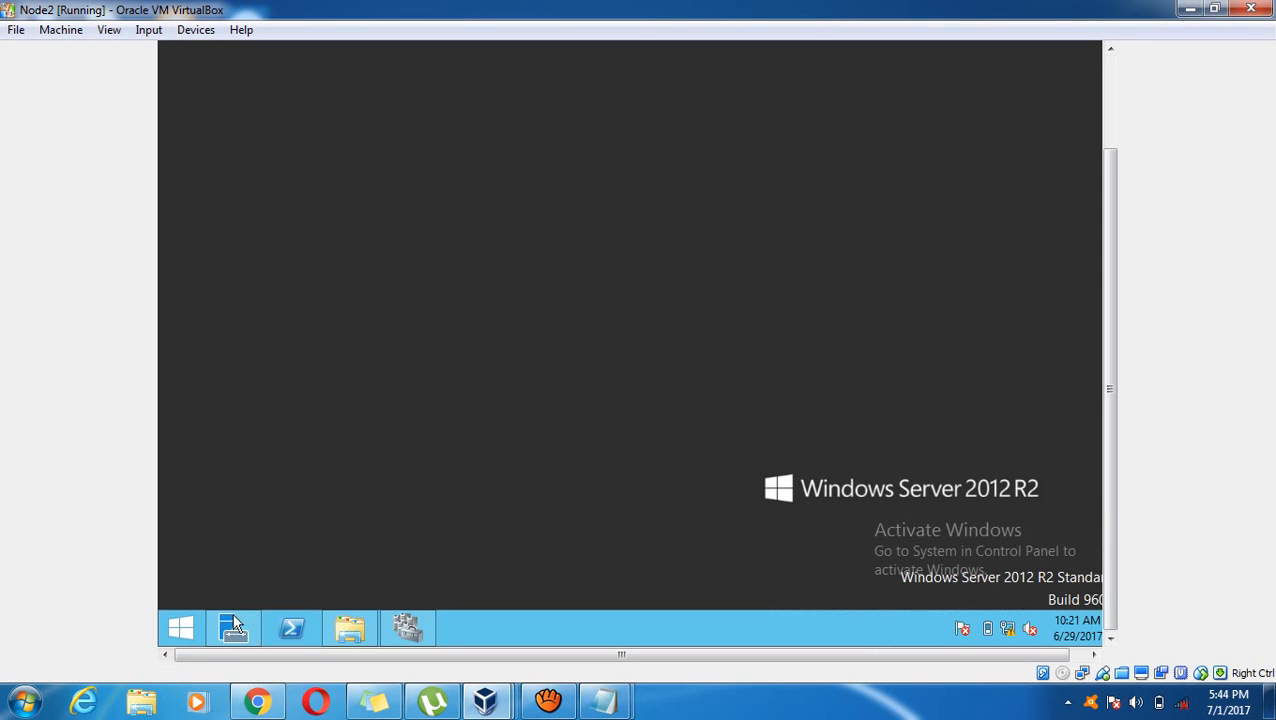
click(183, 633)
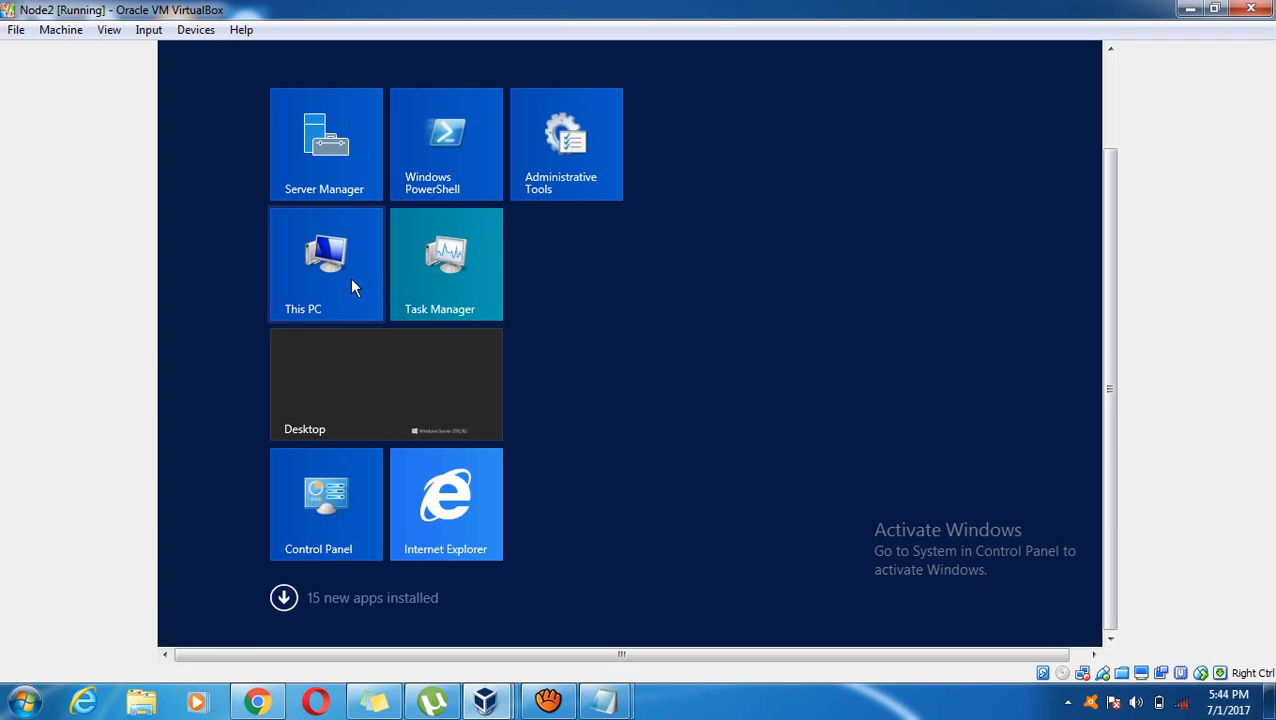
click(351, 281)
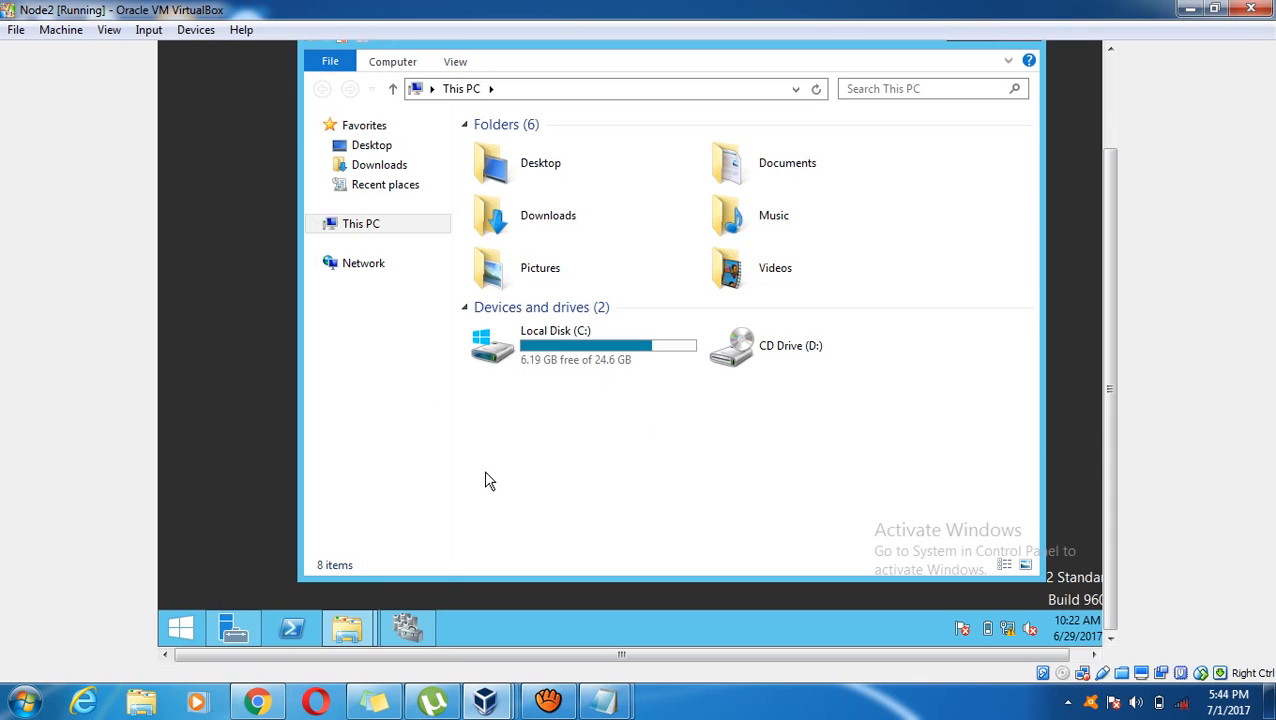
Move the SQL Server (INST1) role to Node2 with Move > Select Node
click(409, 618)
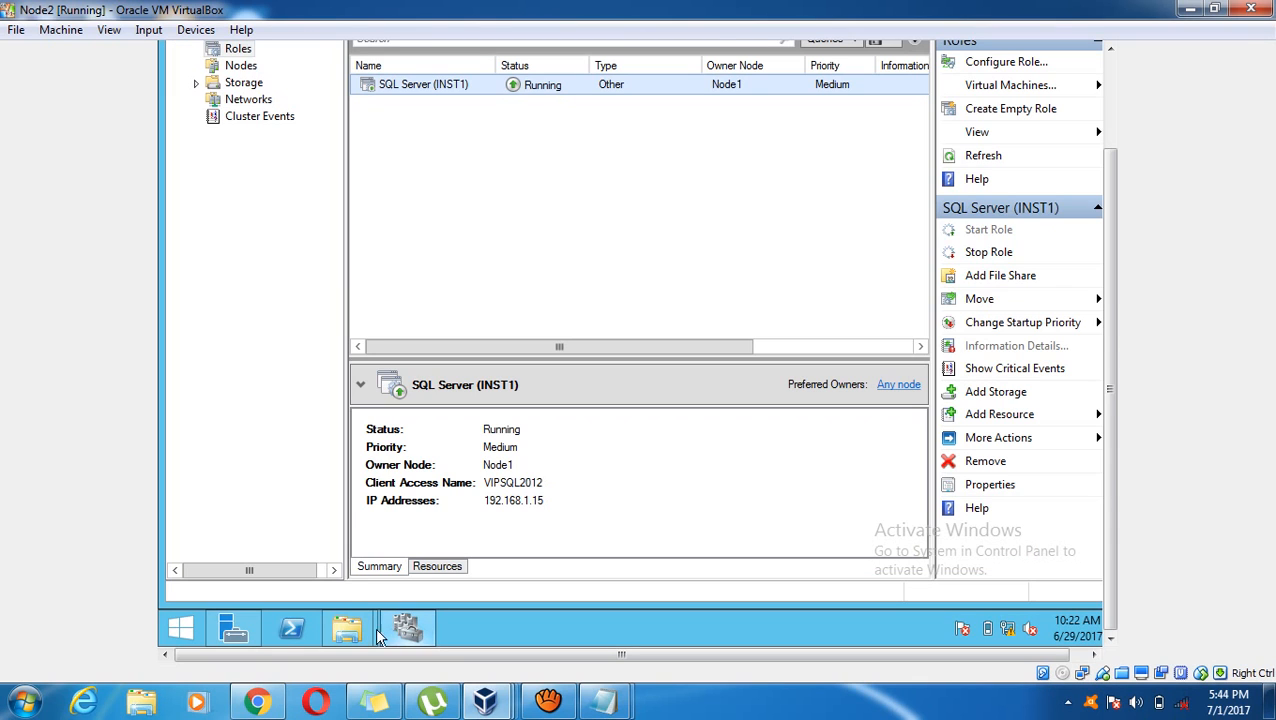
right_click(416, 90)
mouse_move(561, 177)
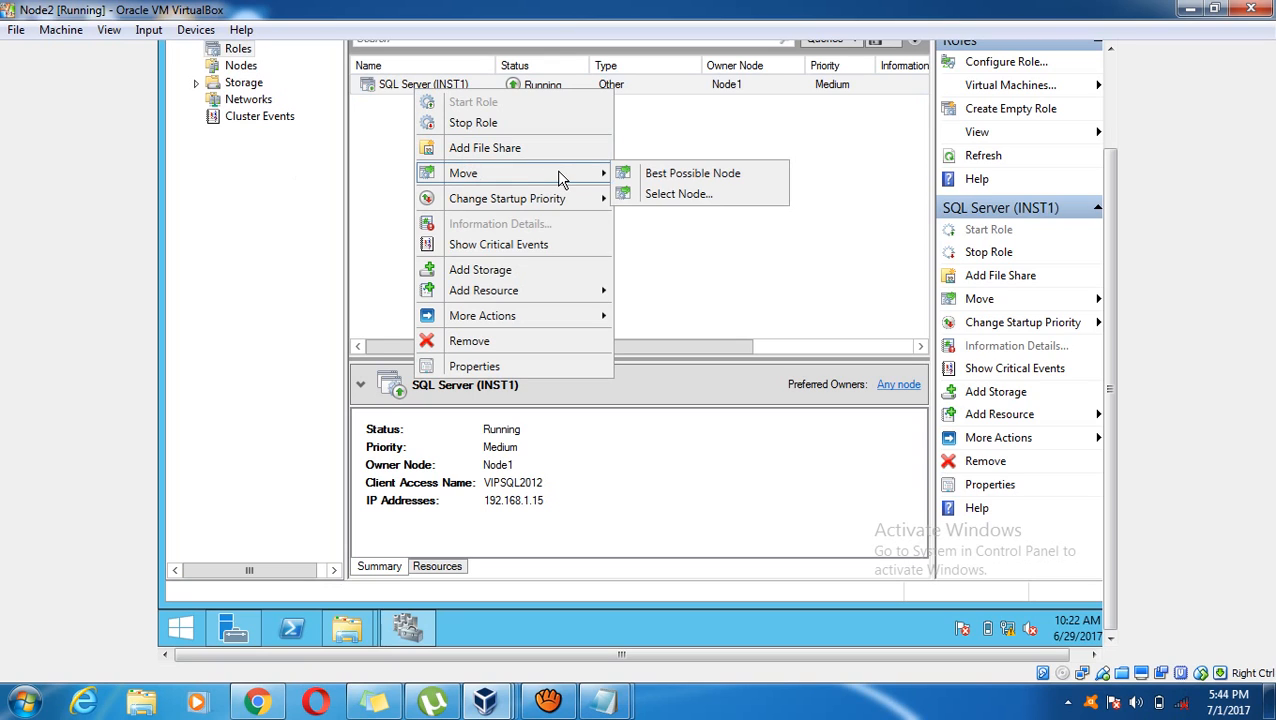
click(668, 195)
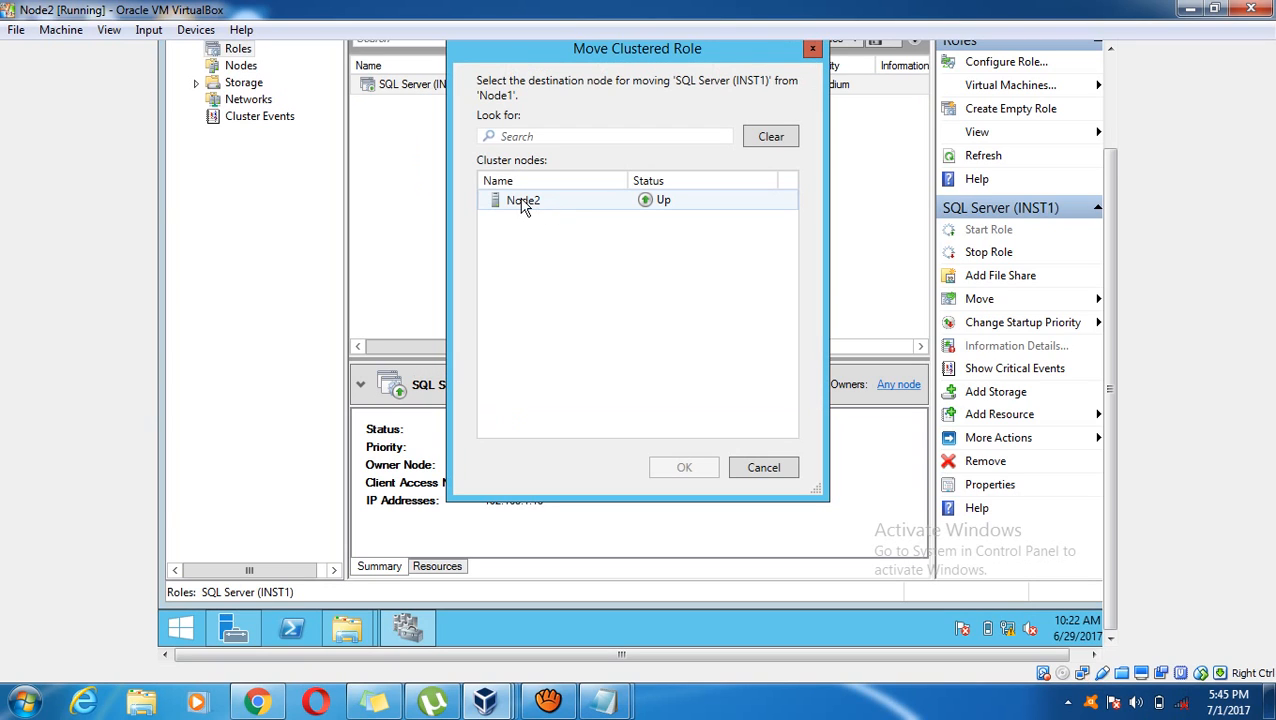
click(522, 203)
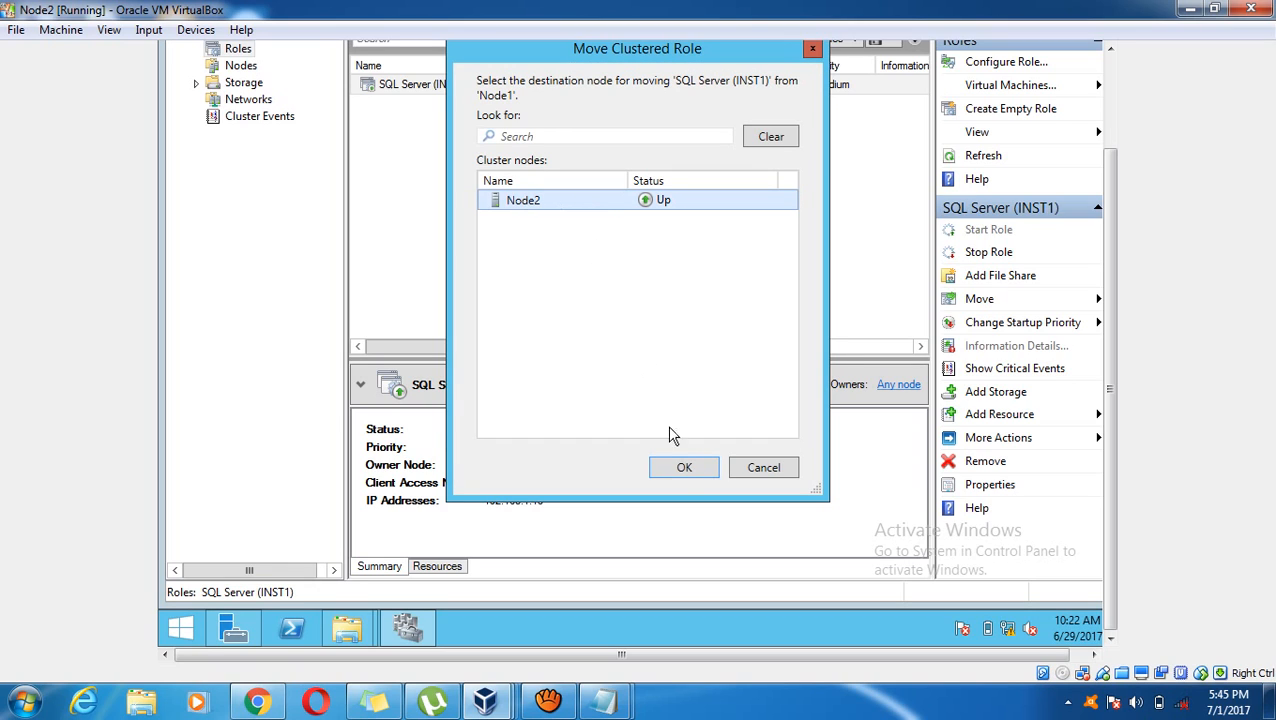
click(684, 472)
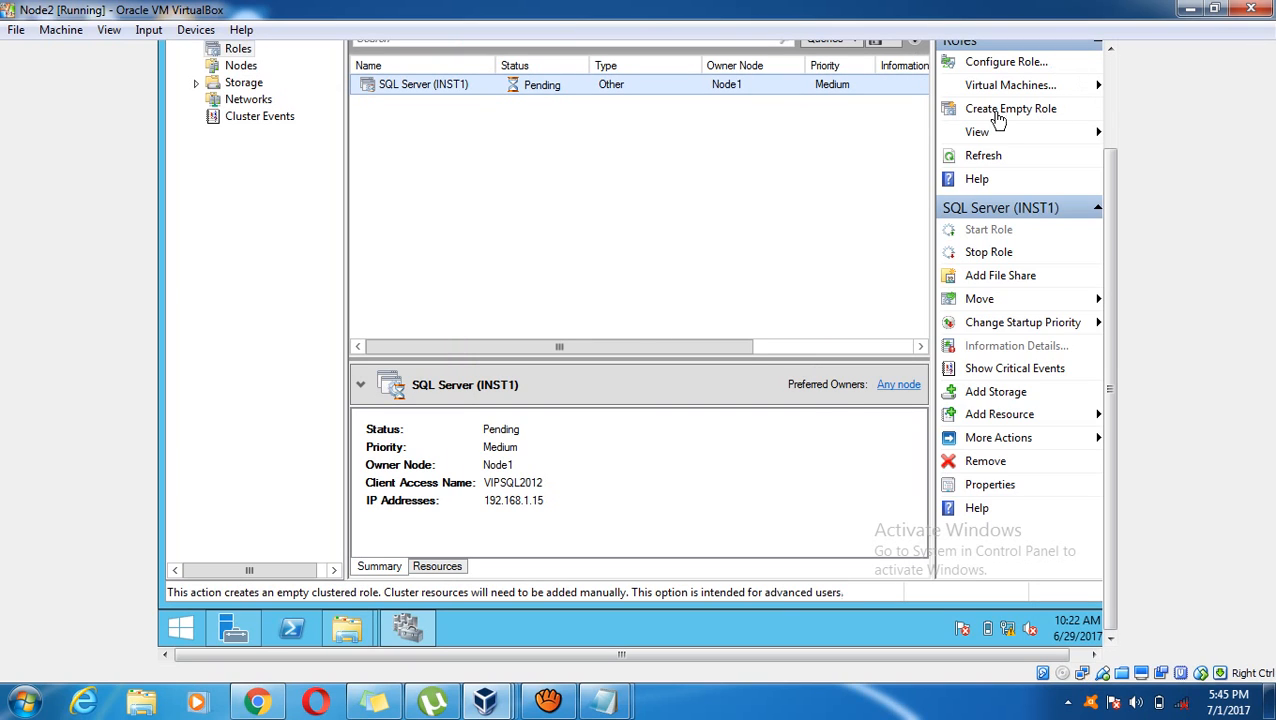
Return to Failover Cluster Manager and check the role, now owned by Node2 and still Pending
drag(1110, 280, 1110, 186)
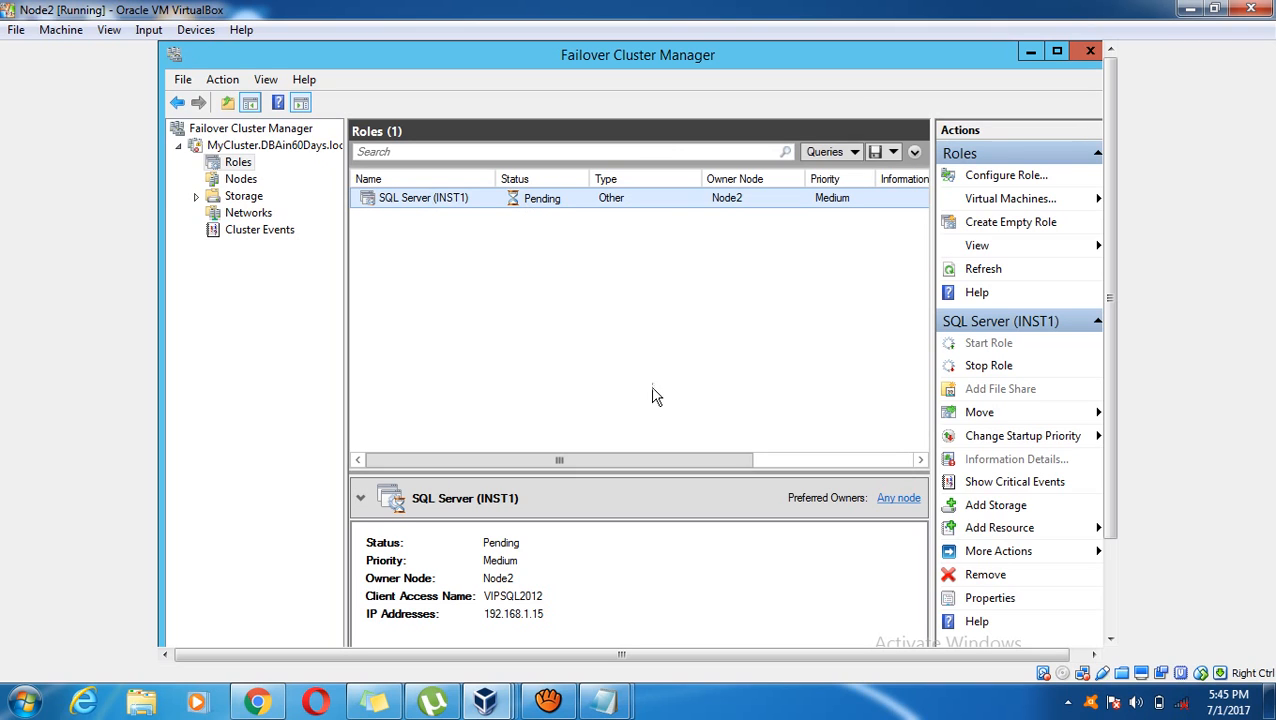
click(548, 702)
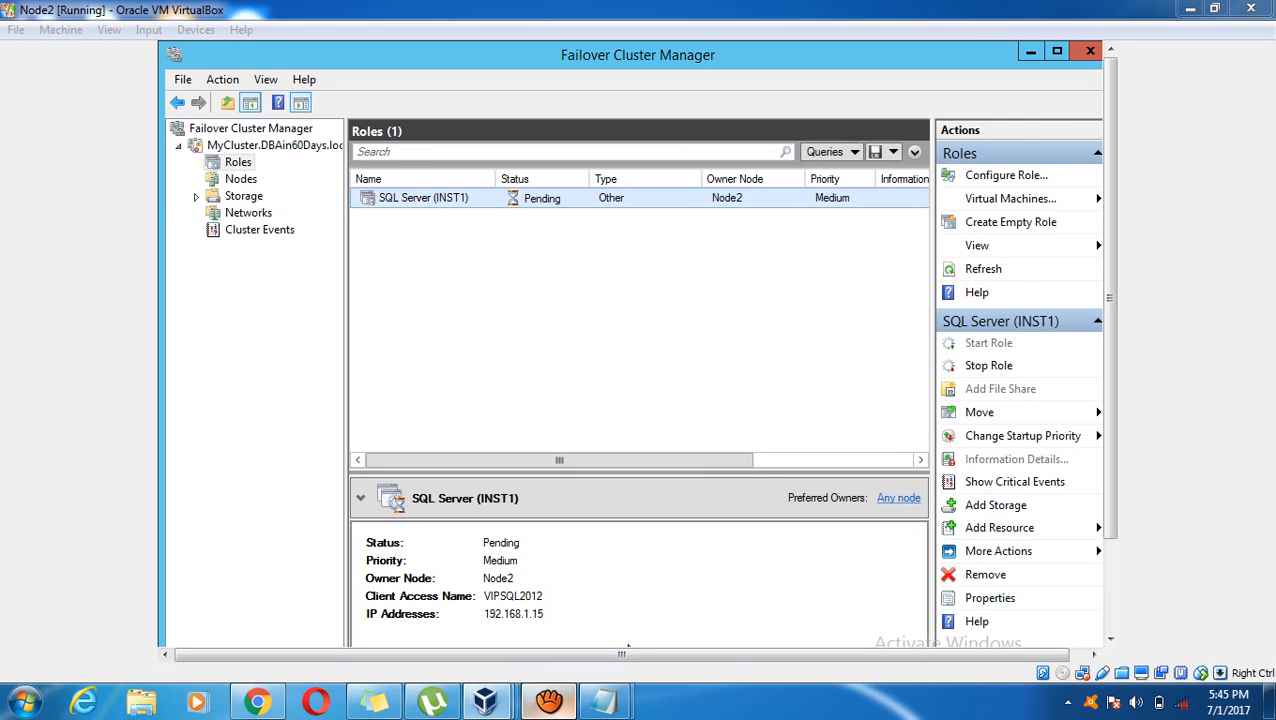
click(188, 401)
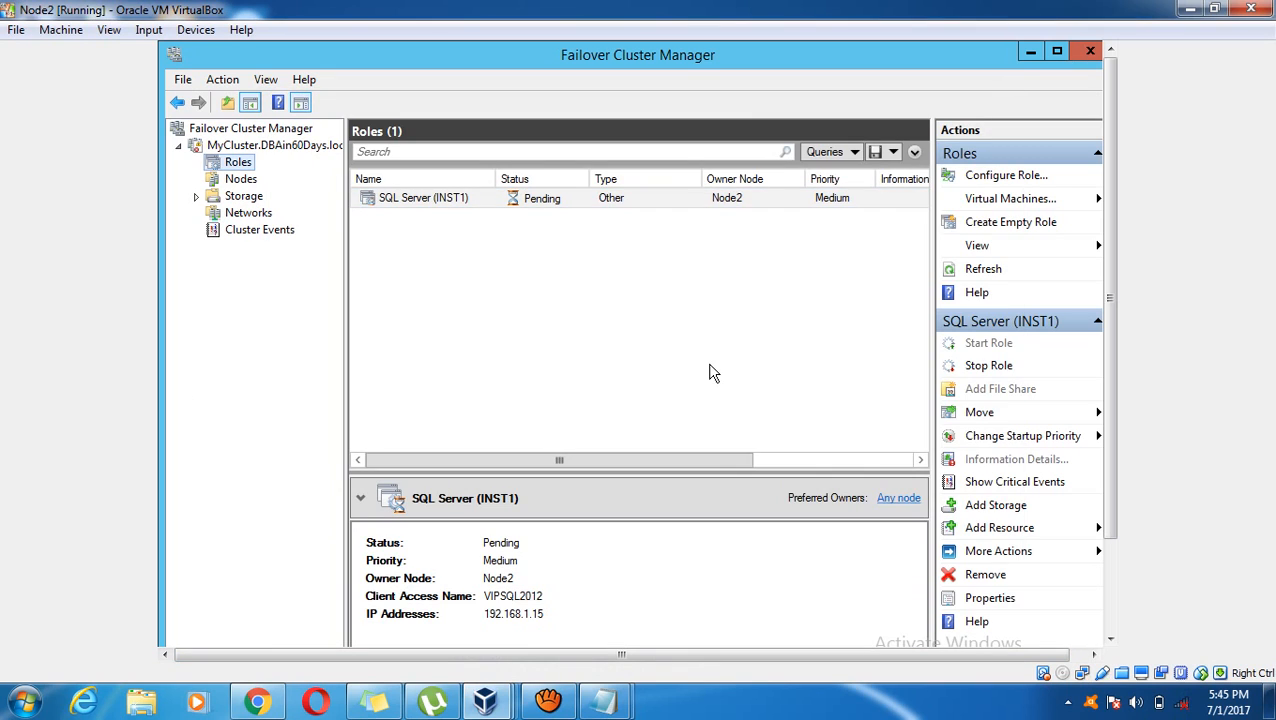
click(1110, 570)
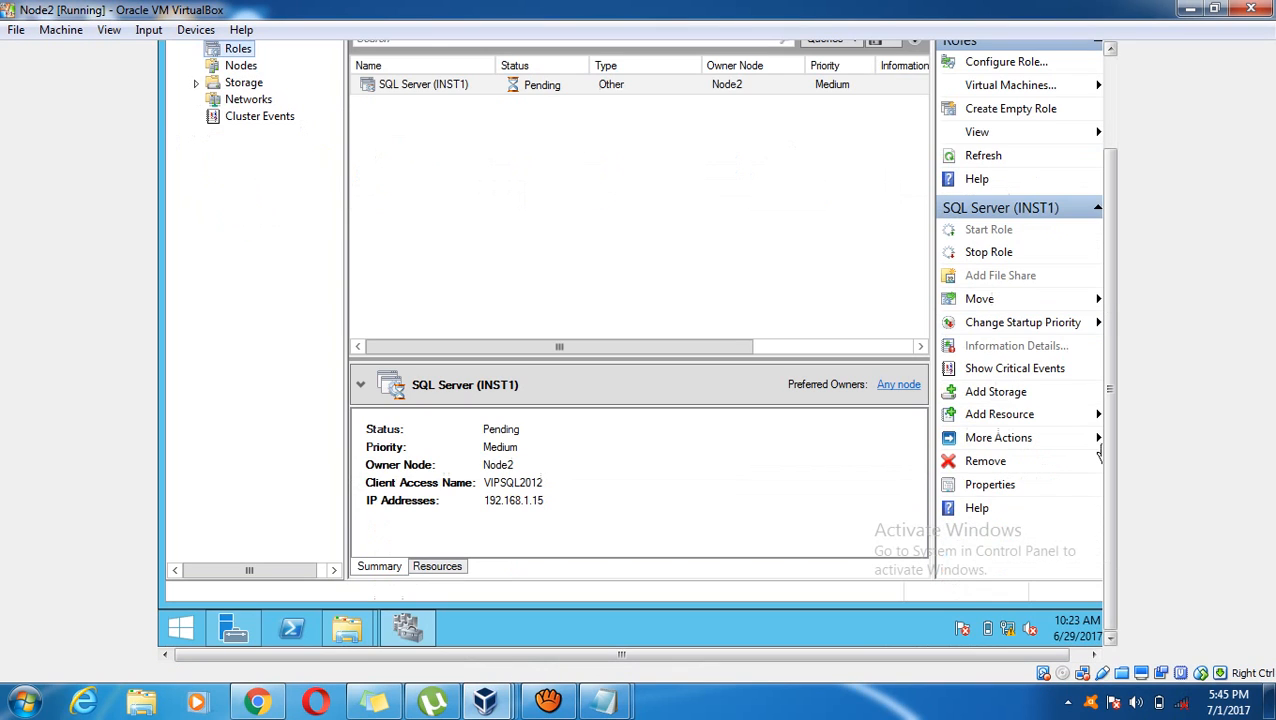
Search the Start screen for 'ssms' and launch SQL Server Management Studio
click(172, 634)
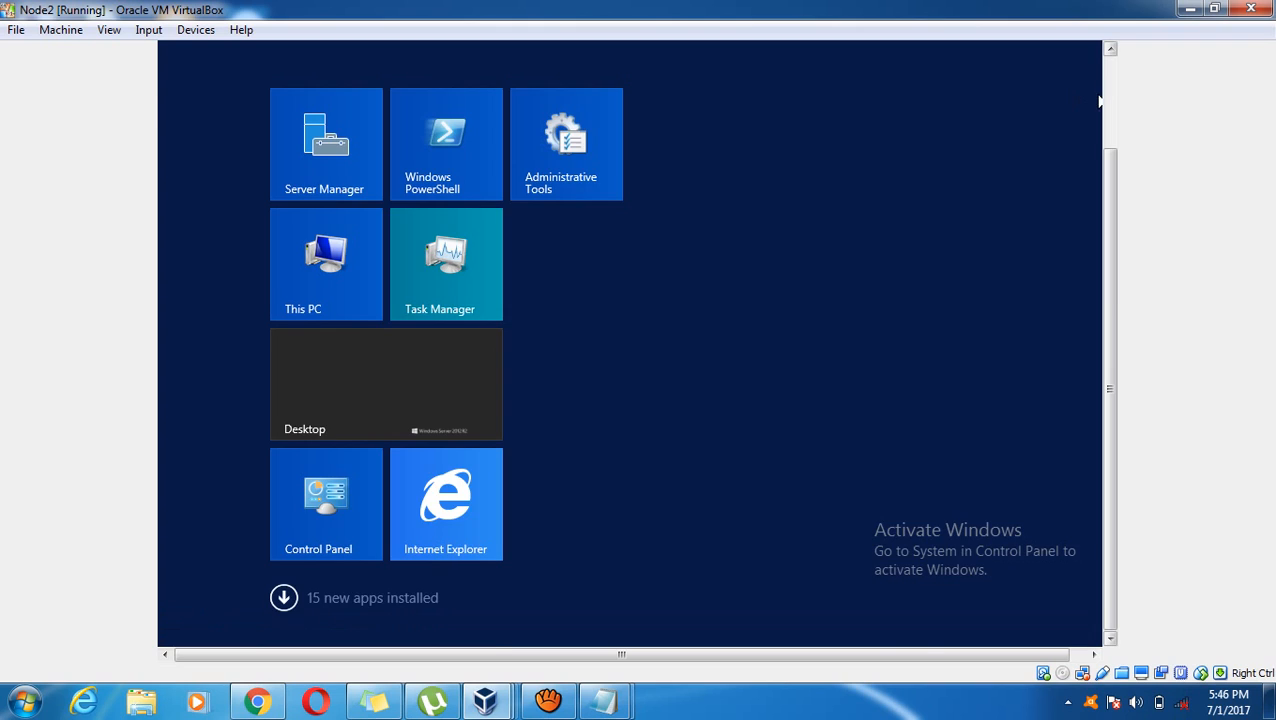
click(1109, 100)
click(1055, 119)
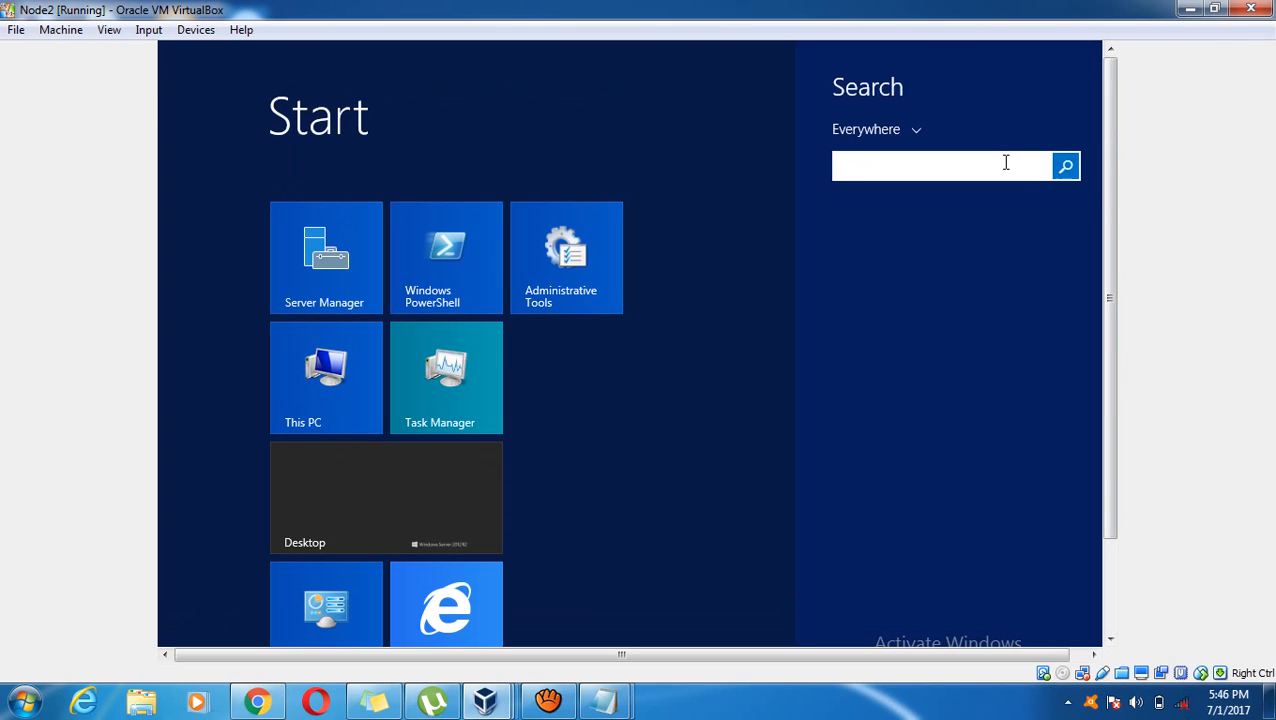
text(ssms)
key(BackSpace)
key(BackSpace)
key(BackSpace)
key(BackSpace)
text(ge)
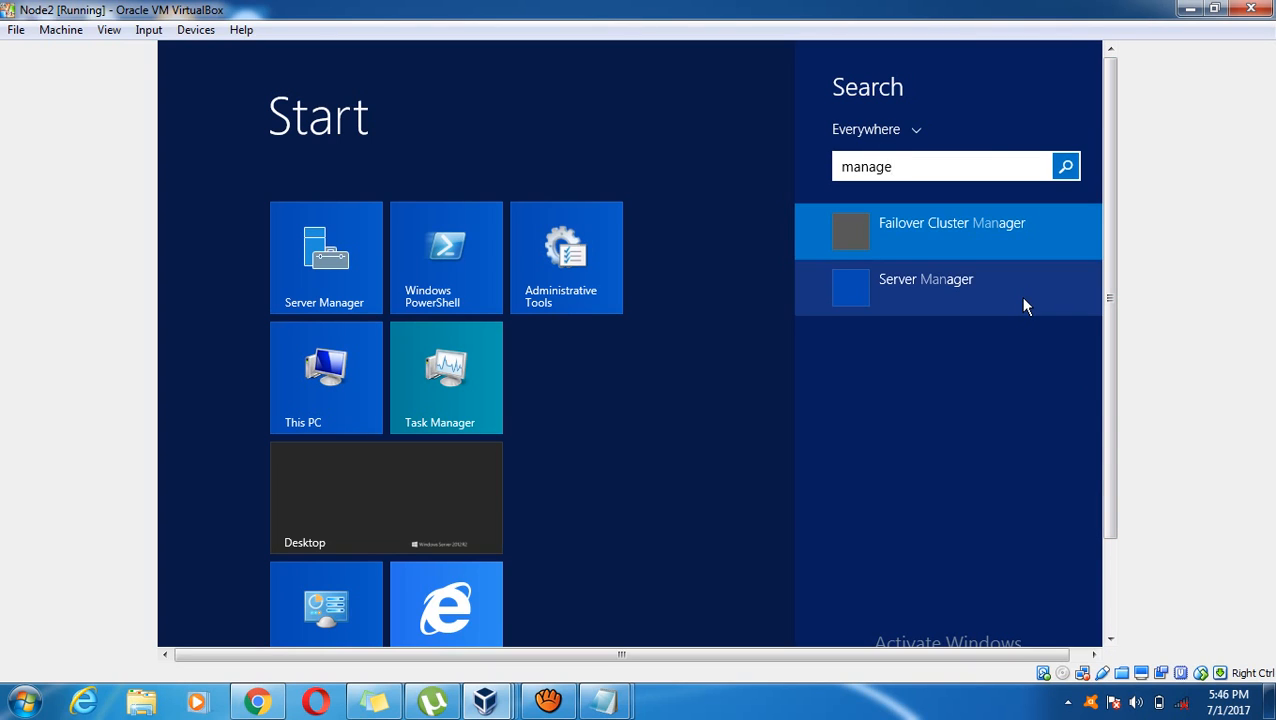
text(r)
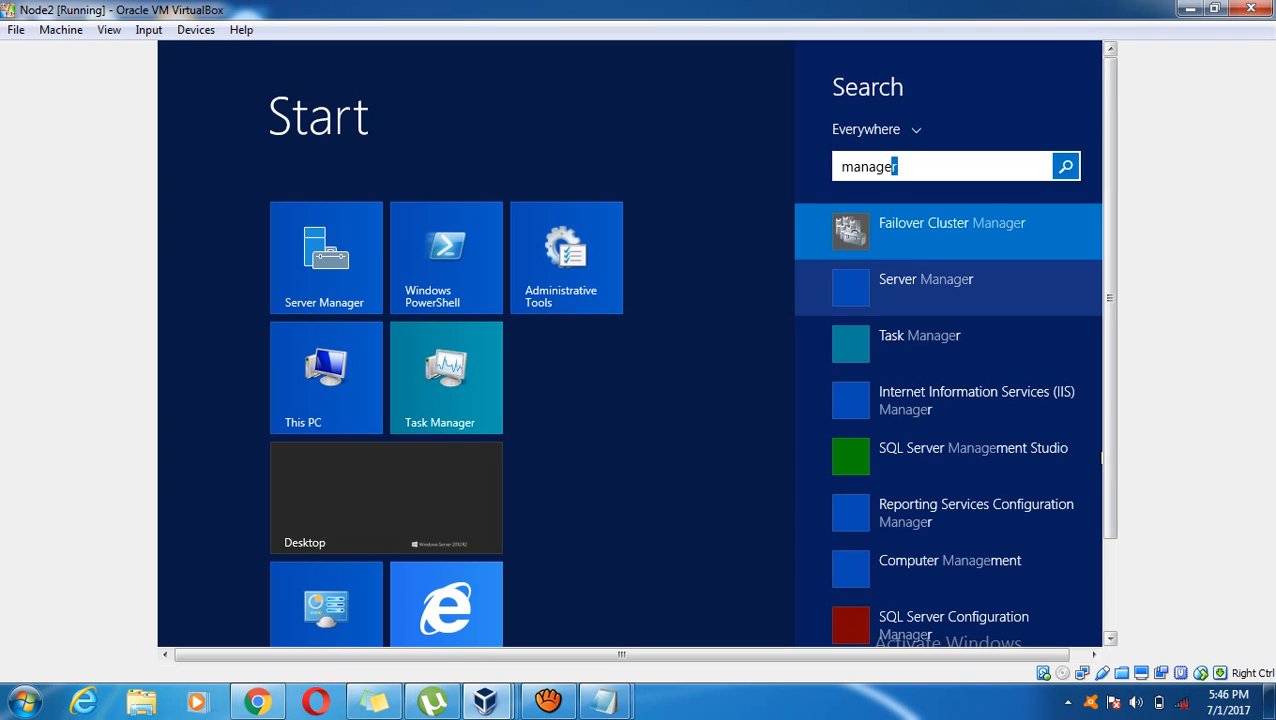
key(BackSpace)
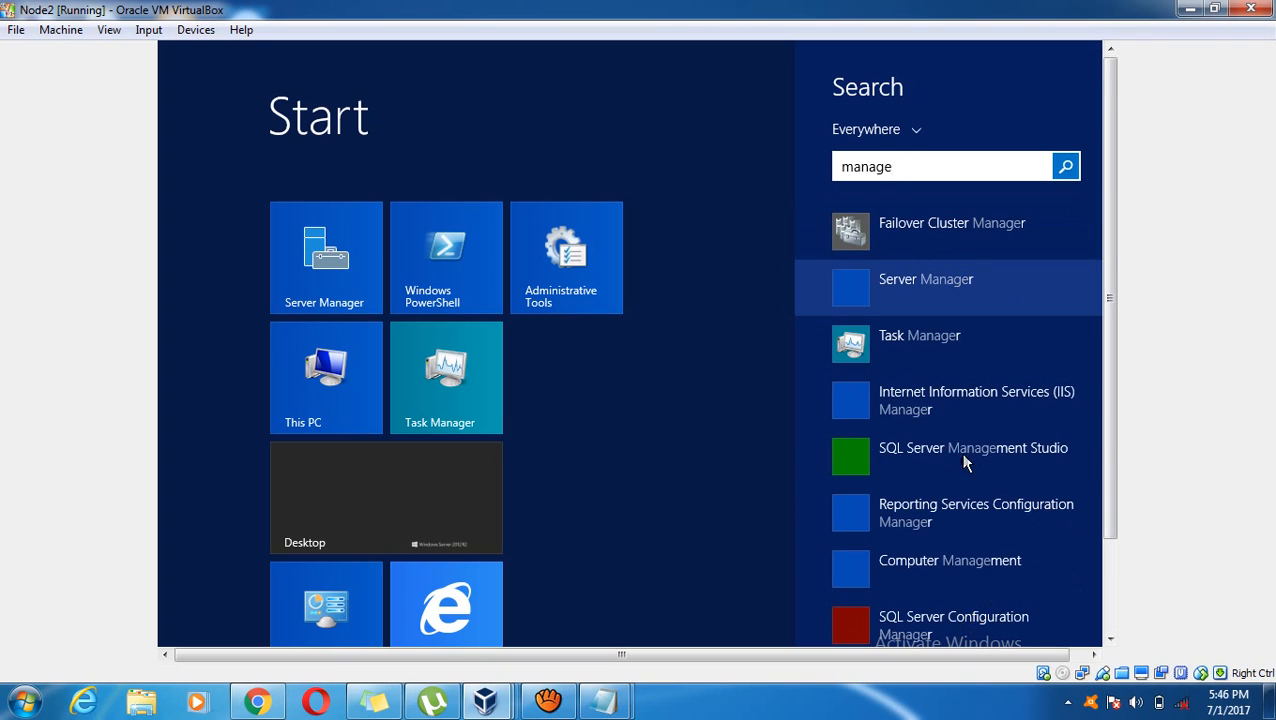
key(BackSpace)
key(BackSpace)
key(BackSpace)
key(BackSpace)
key(BackSpace)
key(BackSpace)
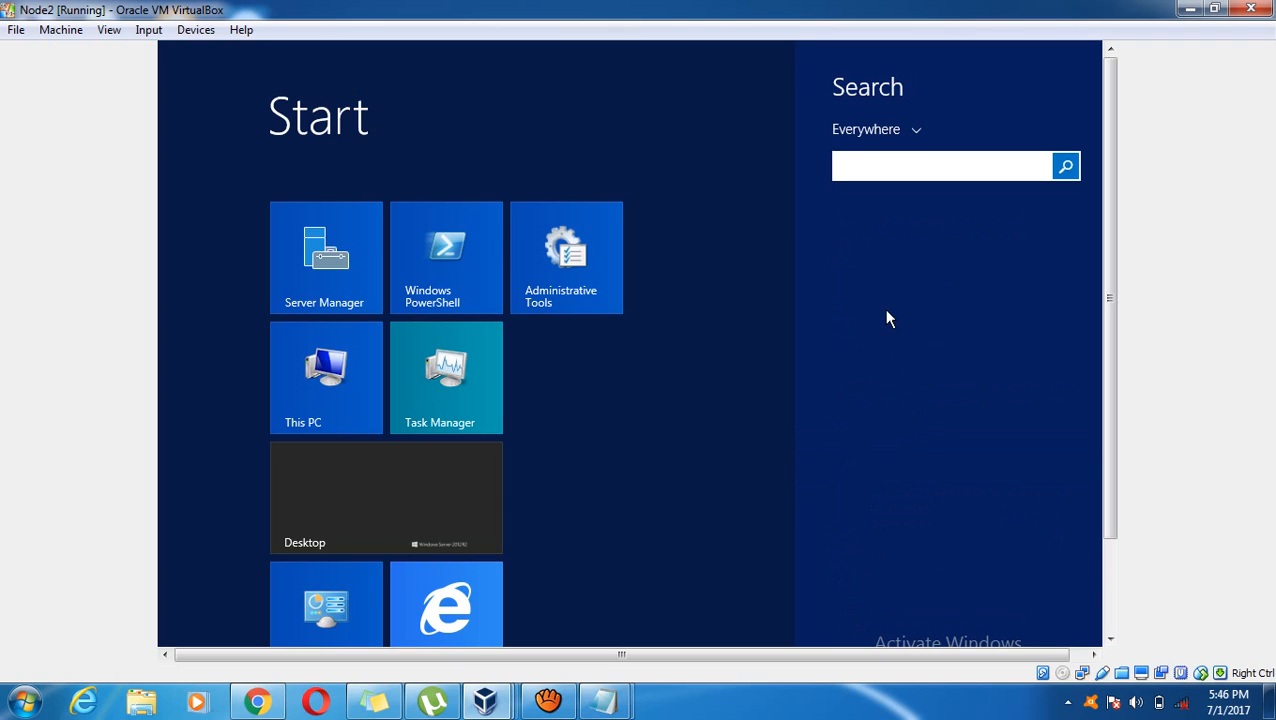
text(ssms)
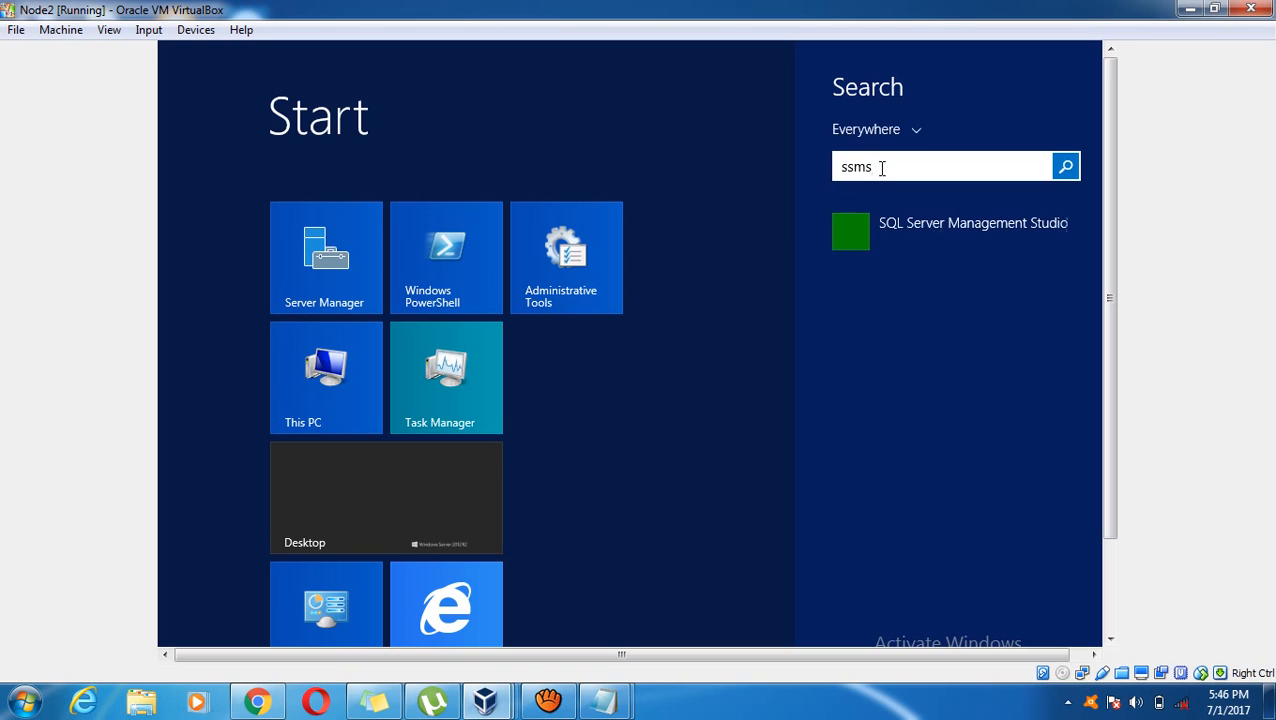
click(890, 223)
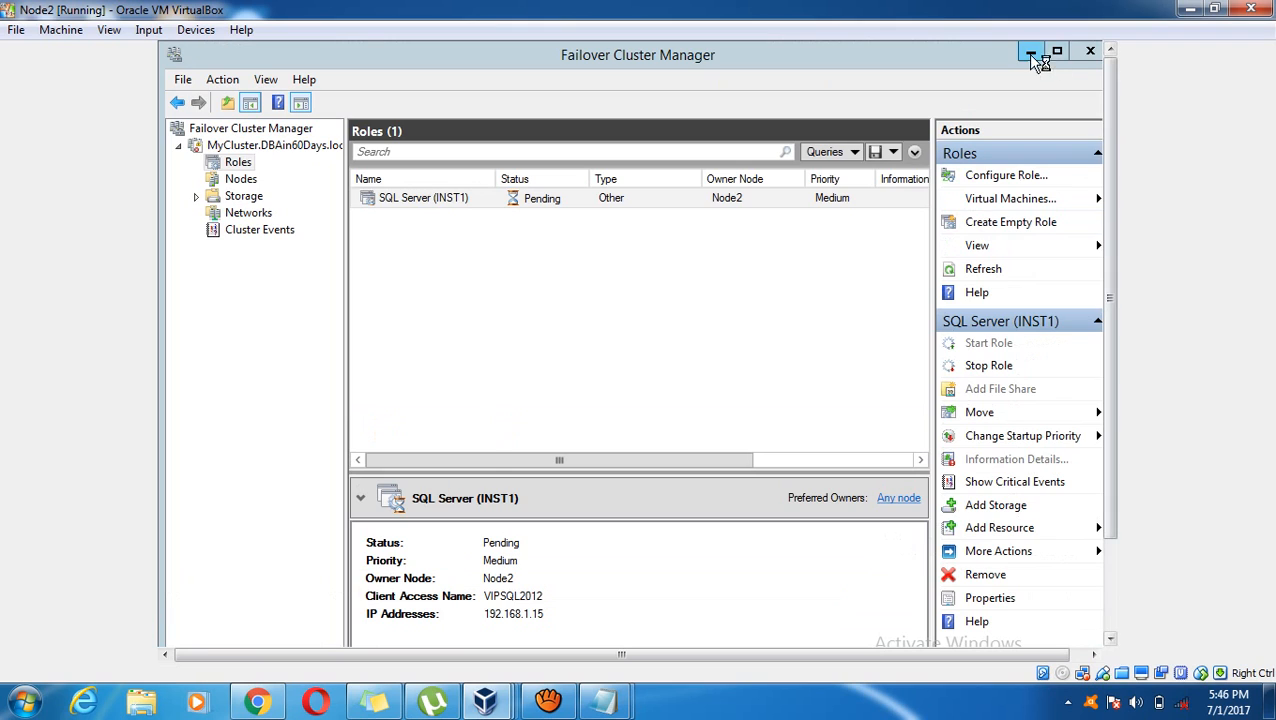
Minimize Failover Cluster Manager and maximize This PC to confirm the Log (L:) drive
click(1025, 53)
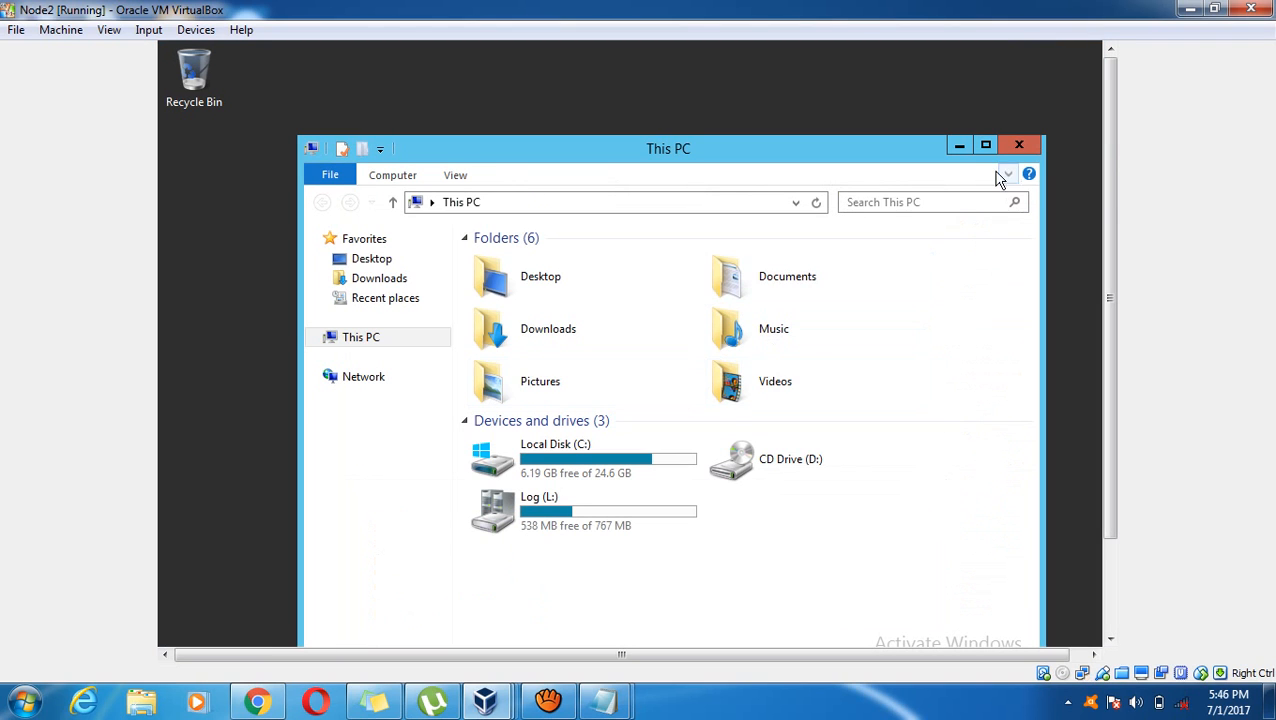
click(552, 515)
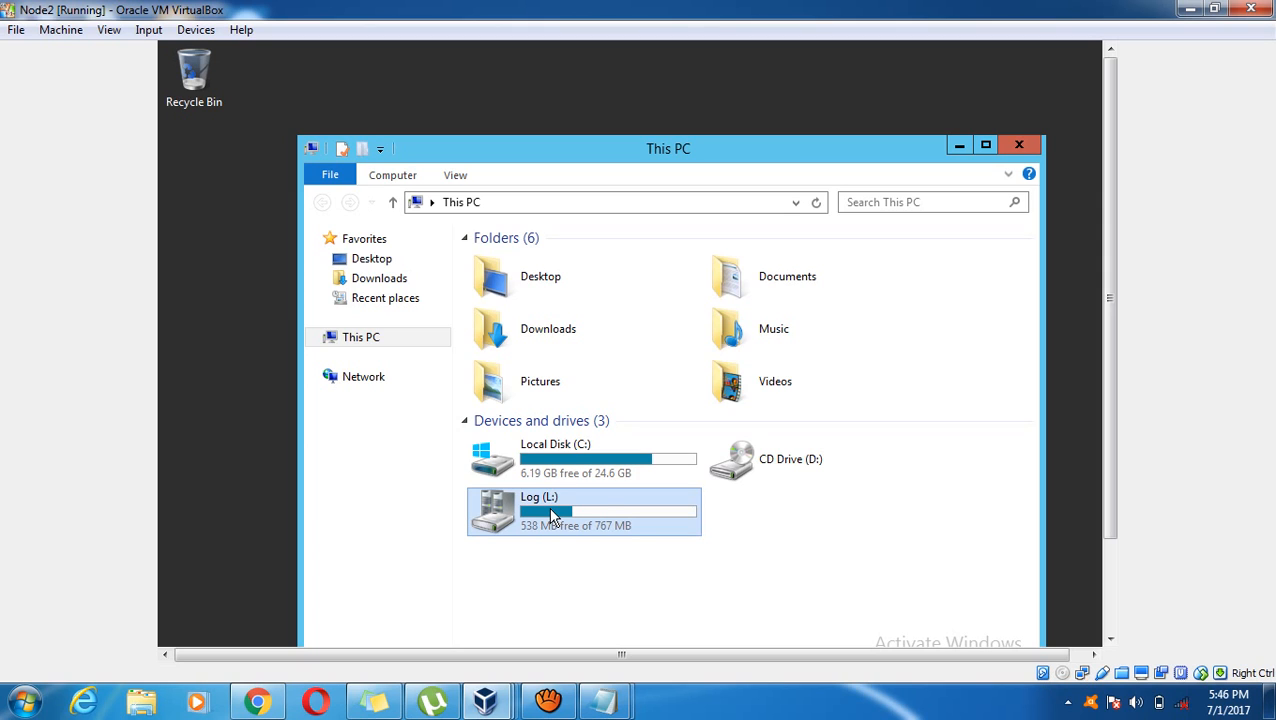
click(986, 146)
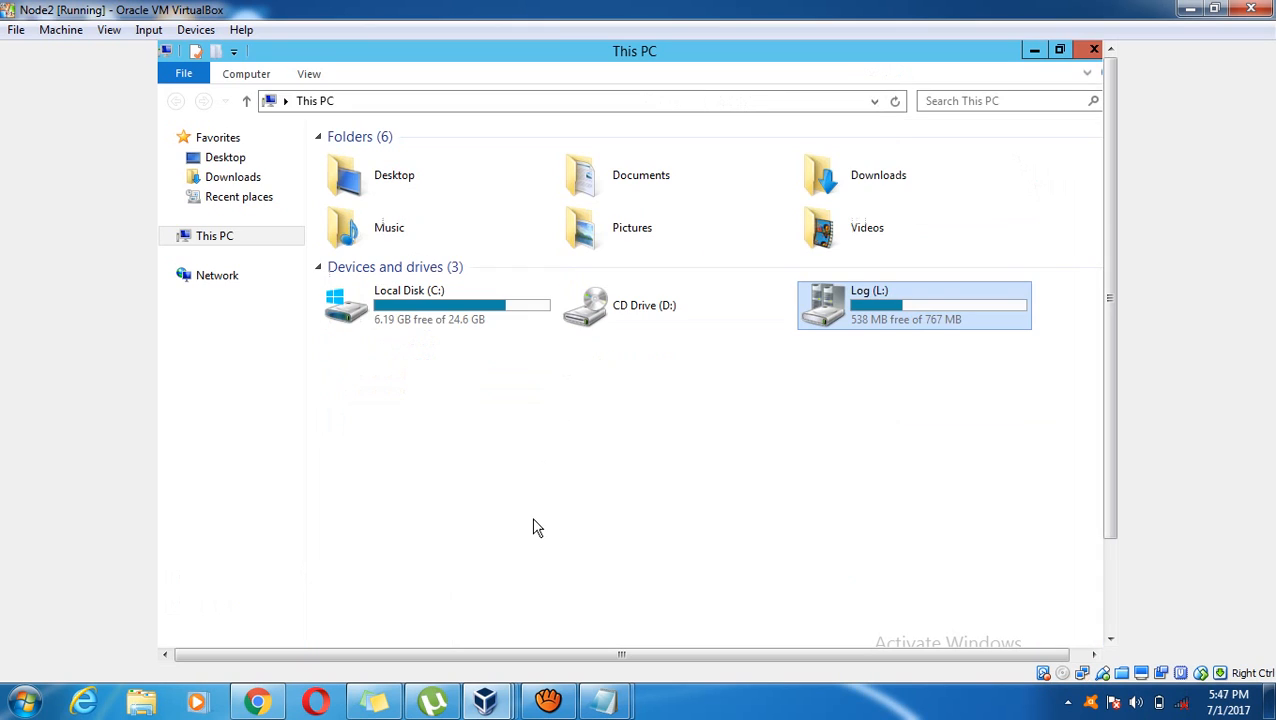
click(901, 386)
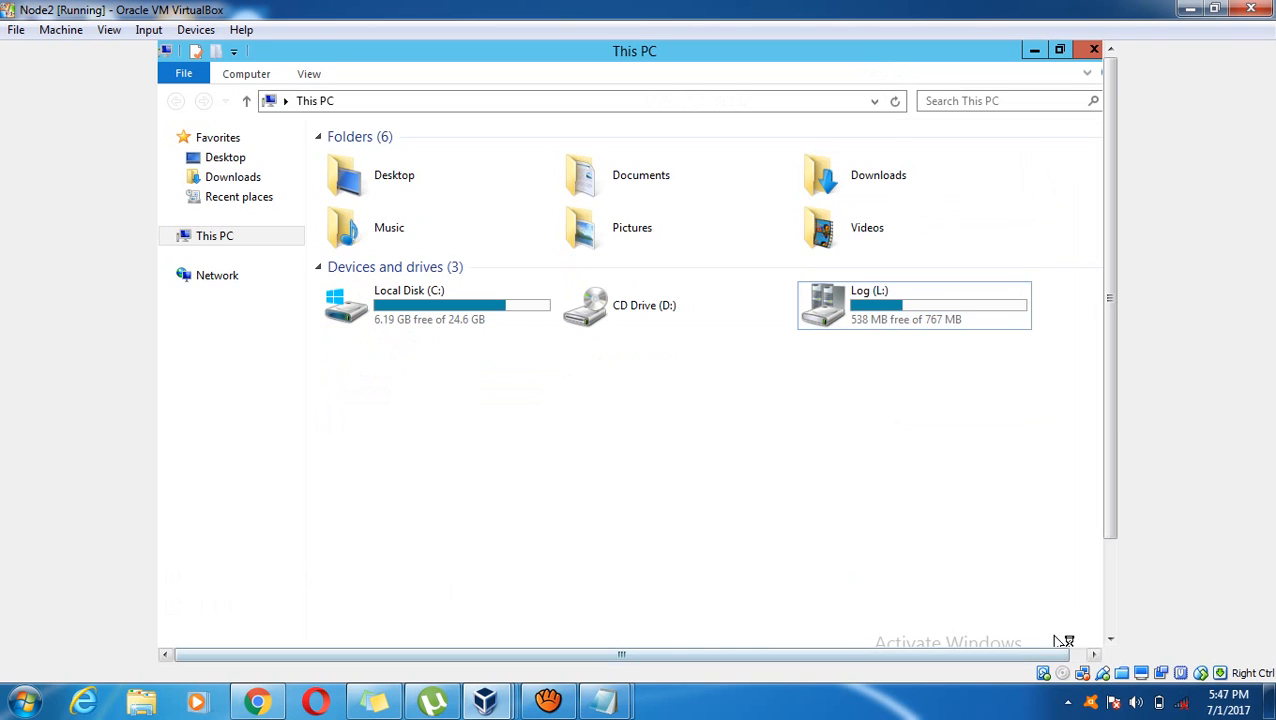
Switch back to Failover Cluster Manager and select SQL Server (INST1), now Running on Node2
mouse_move(548, 702)
click(606, 642)
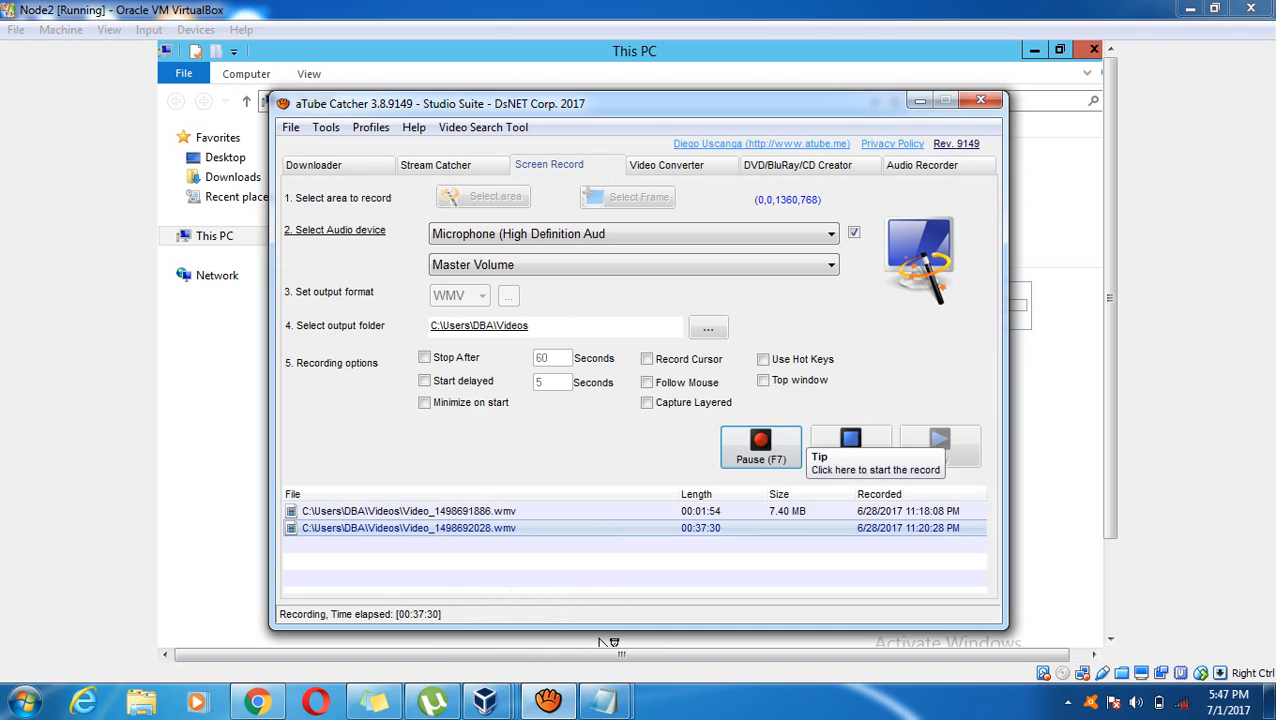
click(1032, 452)
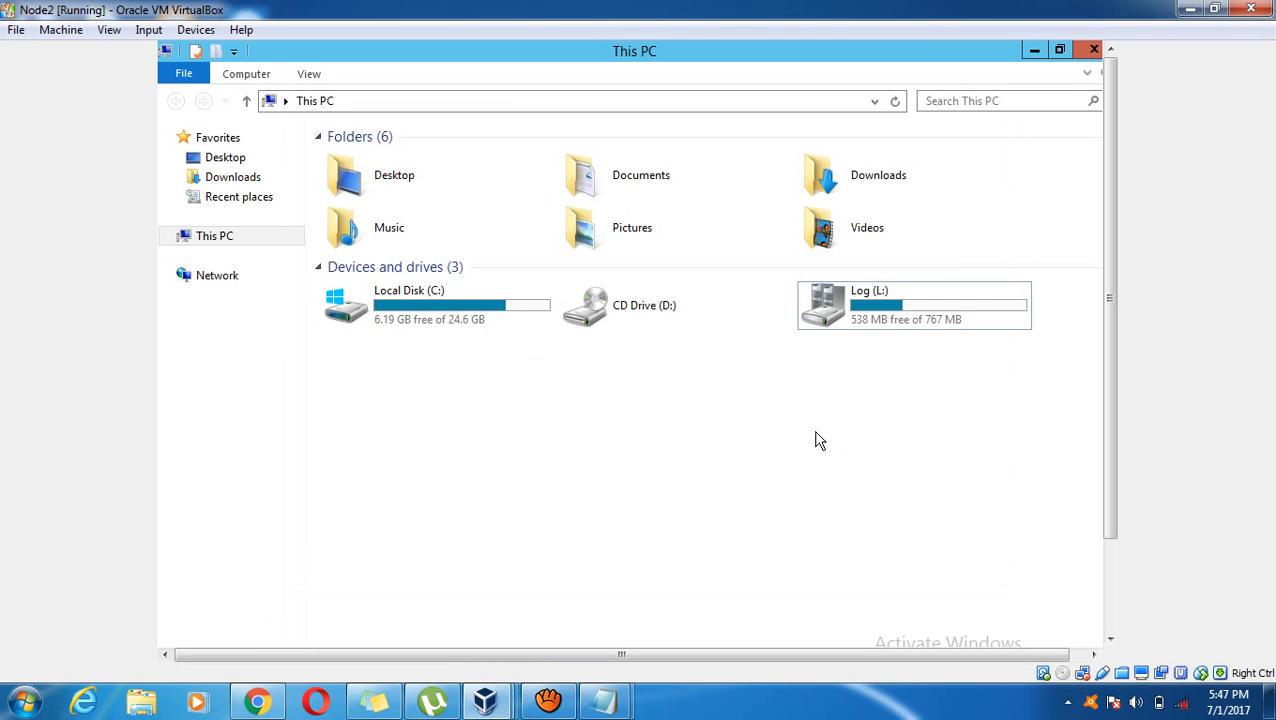
click(1110, 585)
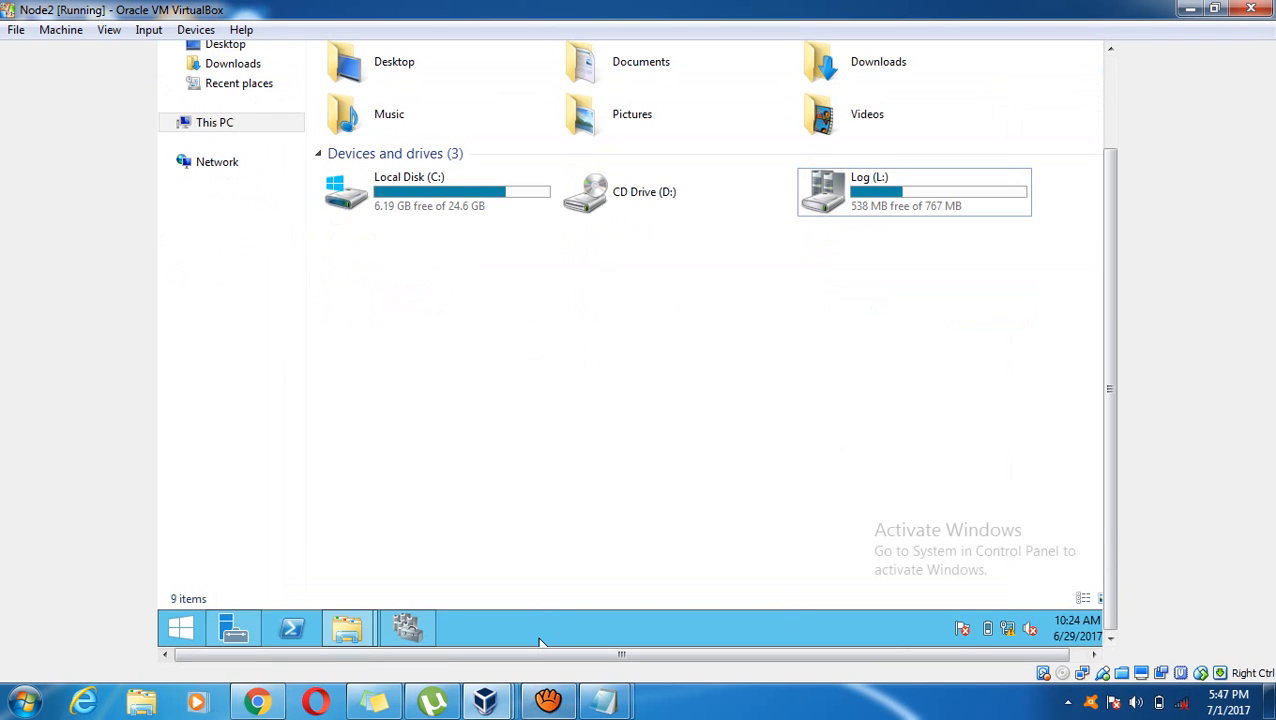
click(548, 701)
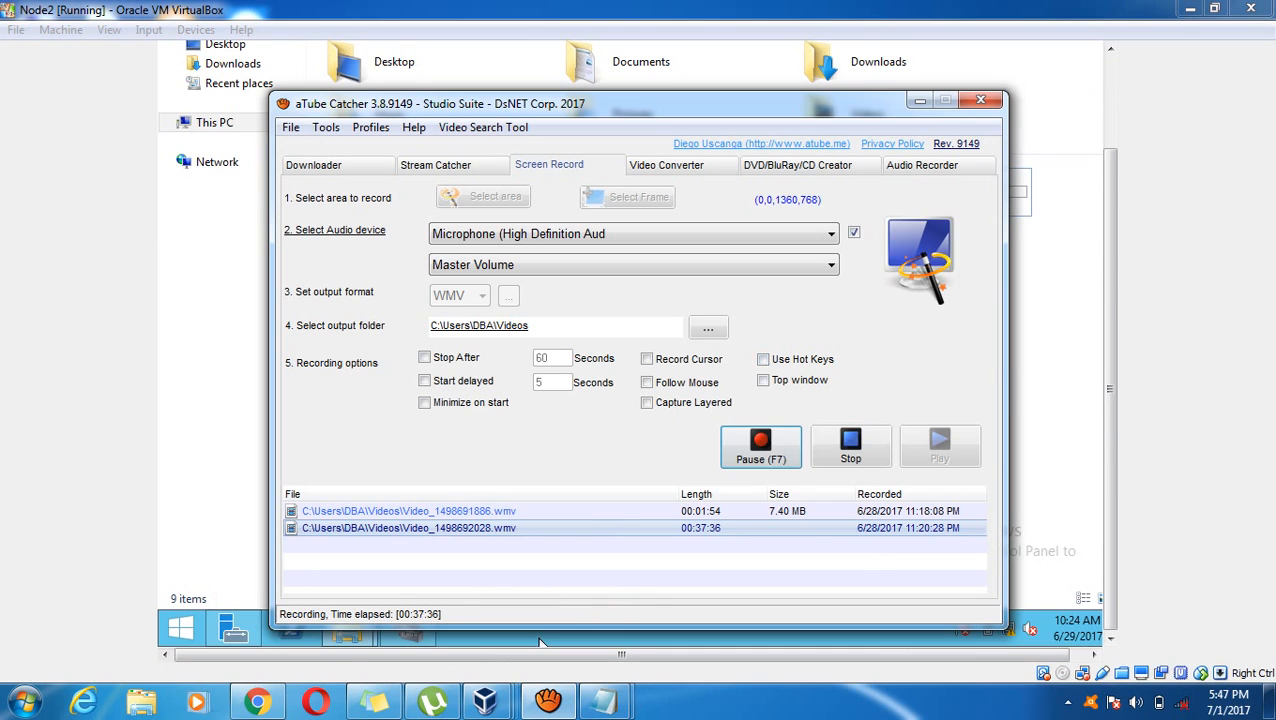
click(540, 641)
click(221, 390)
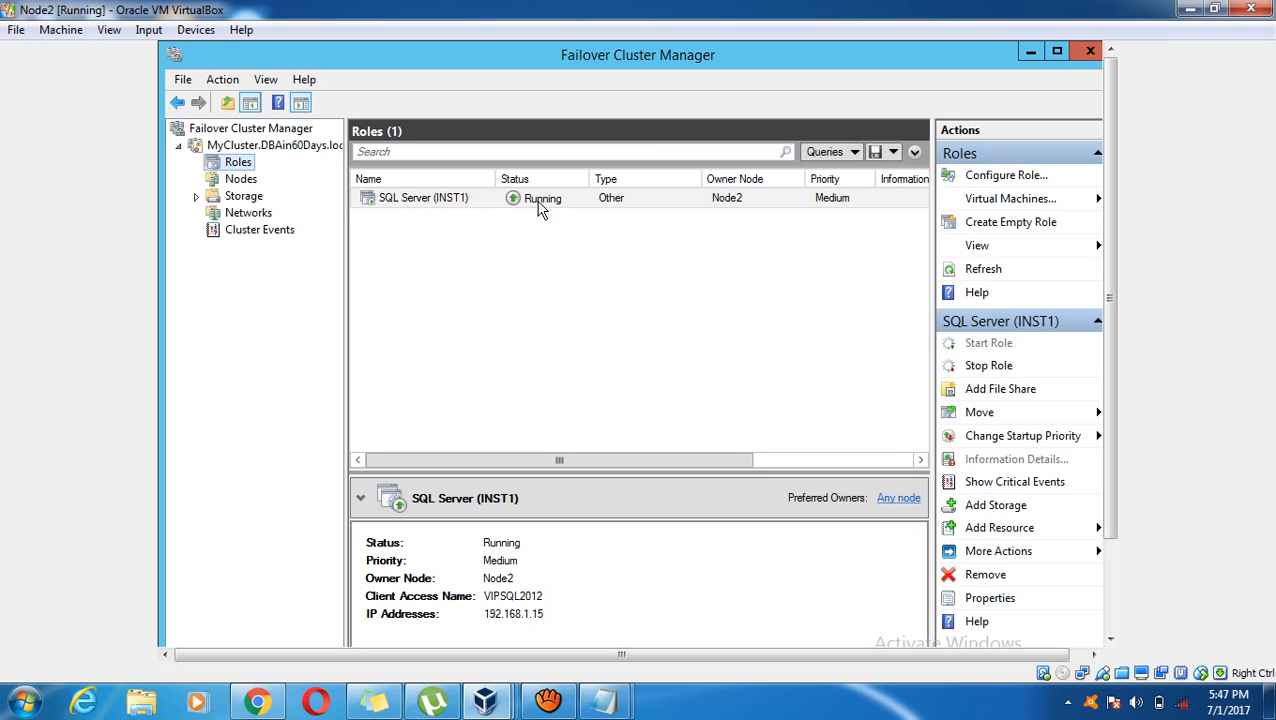
click(731, 205)
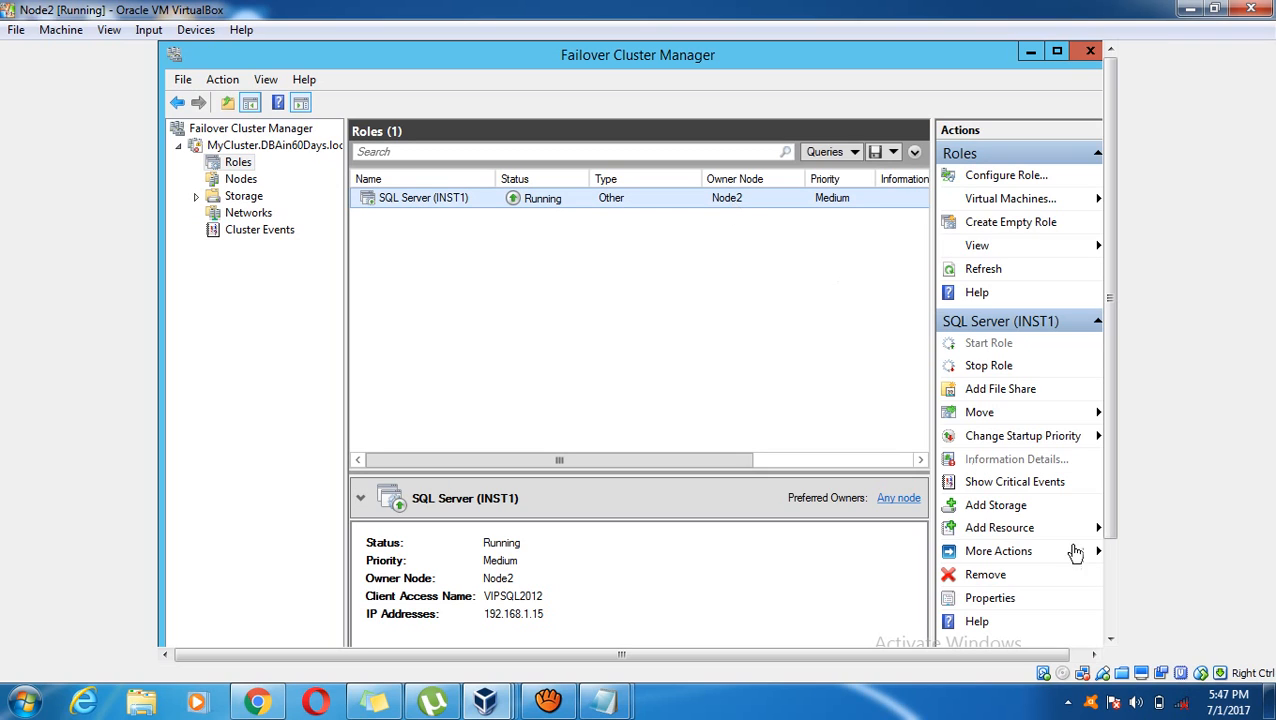
click(1109, 600)
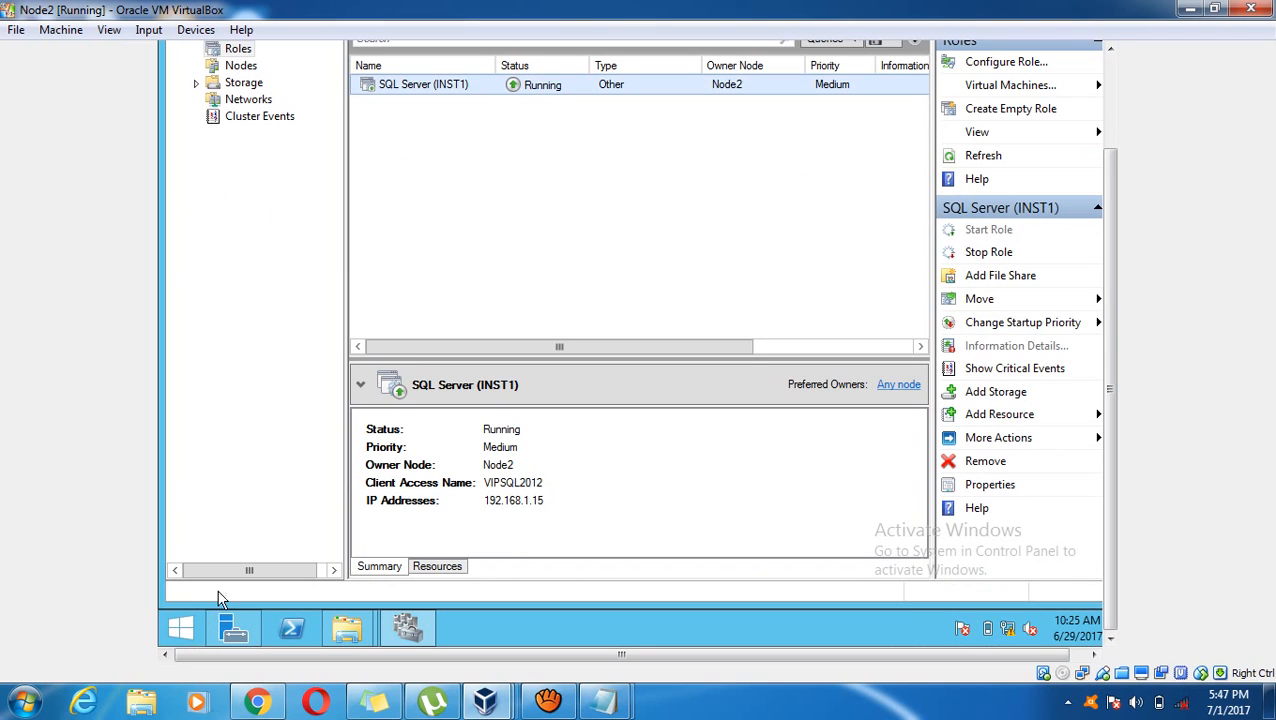
Run services.msc from the Start menu's Run dialog, fixing the misspelling, then minimize Failover Cluster Manager
right_click(192, 620)
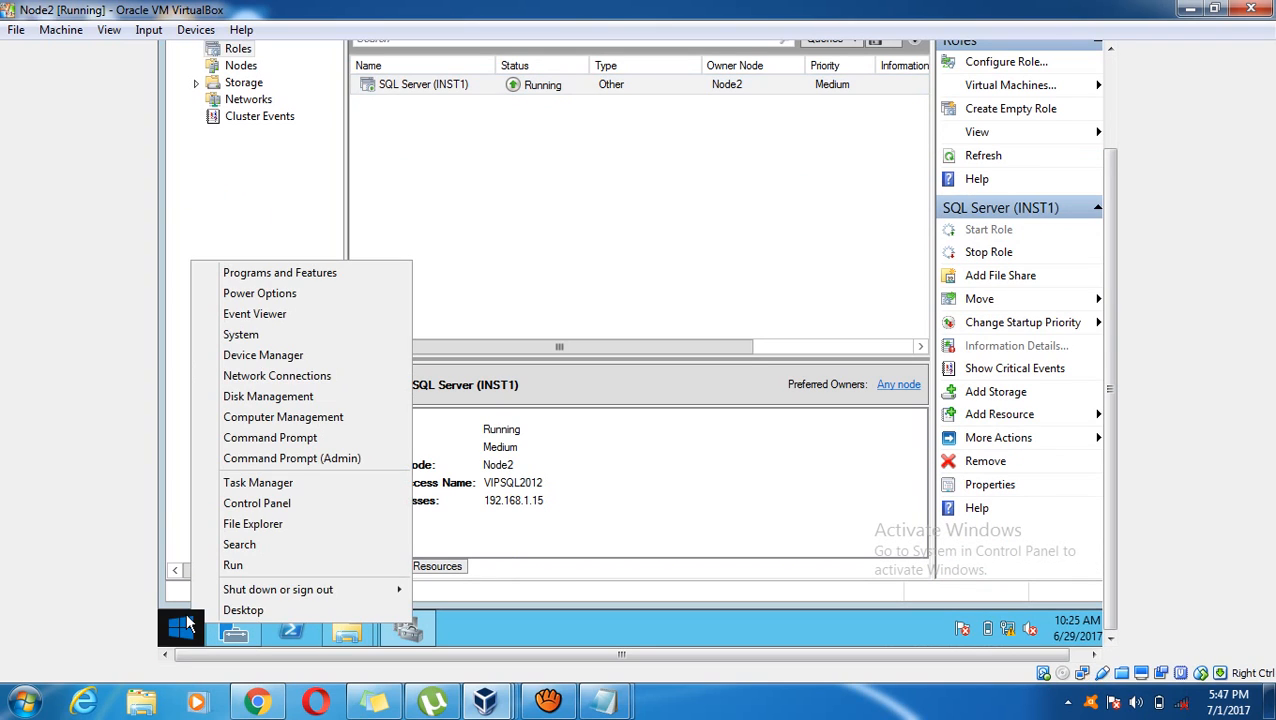
click(256, 576)
text(se)
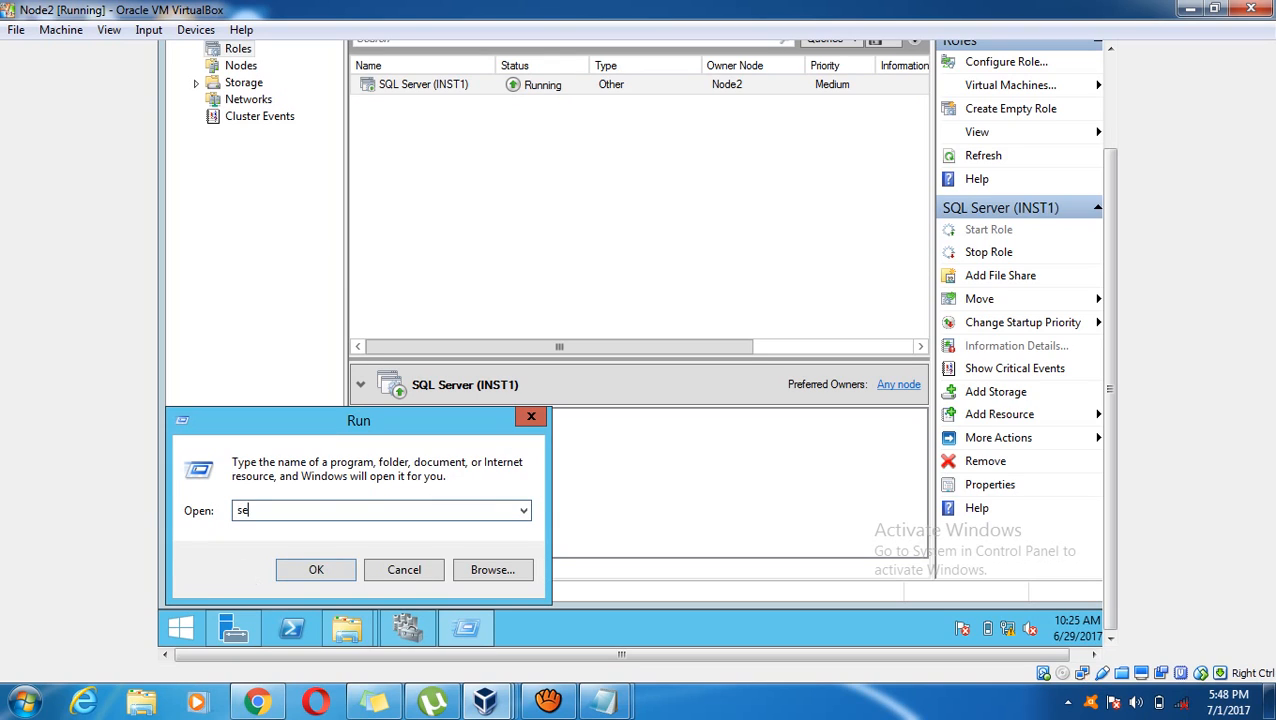
text(rb)
text(ics.msc)
key(Return)
key(Return)
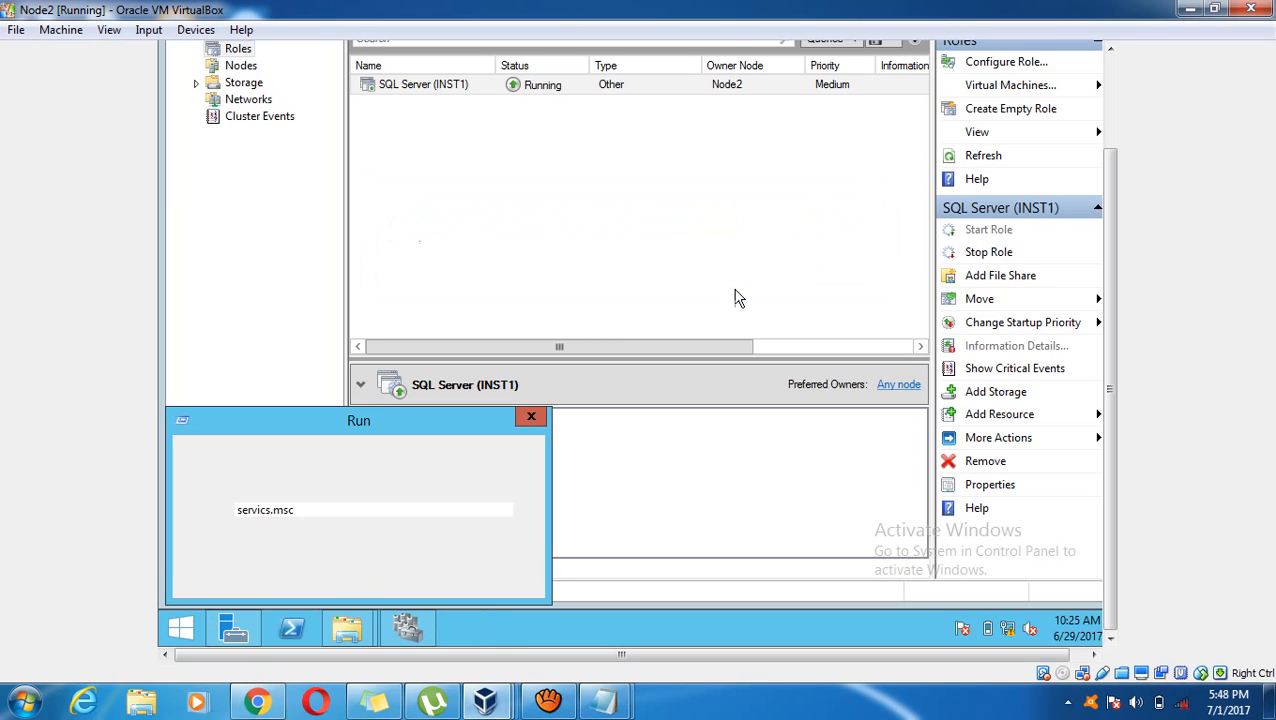
click(268, 512)
text(e)
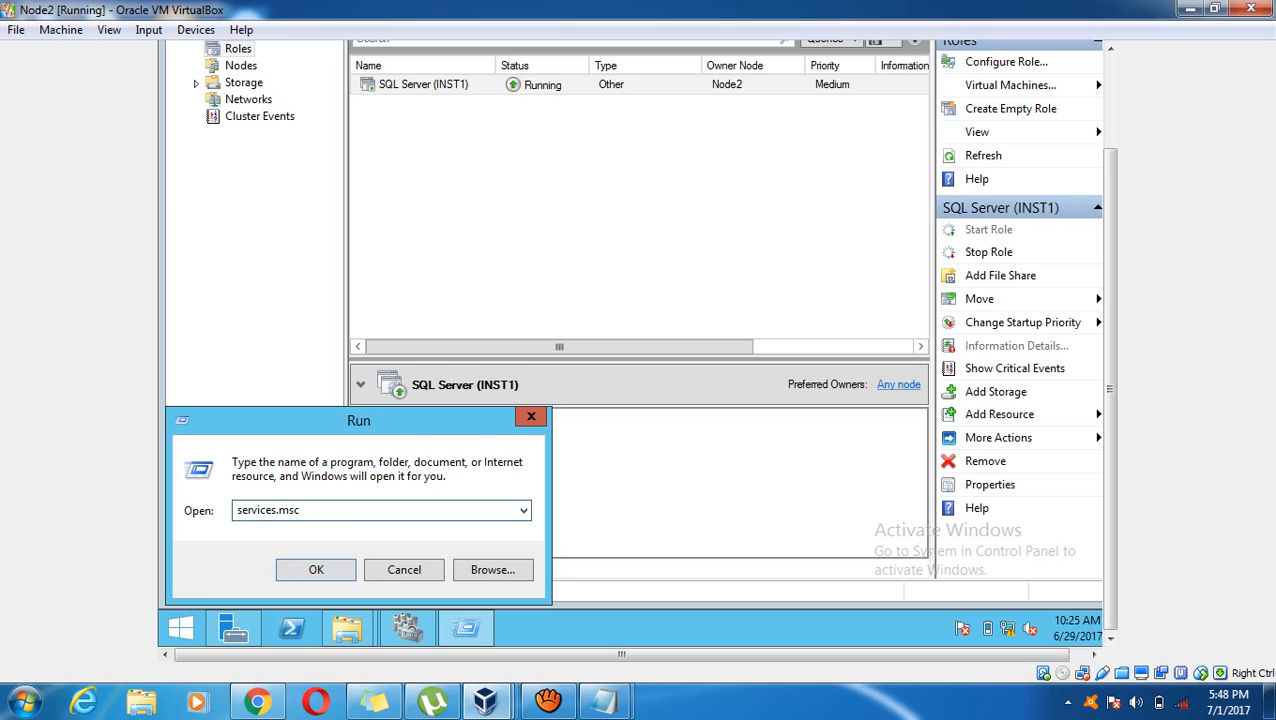
key(Return)
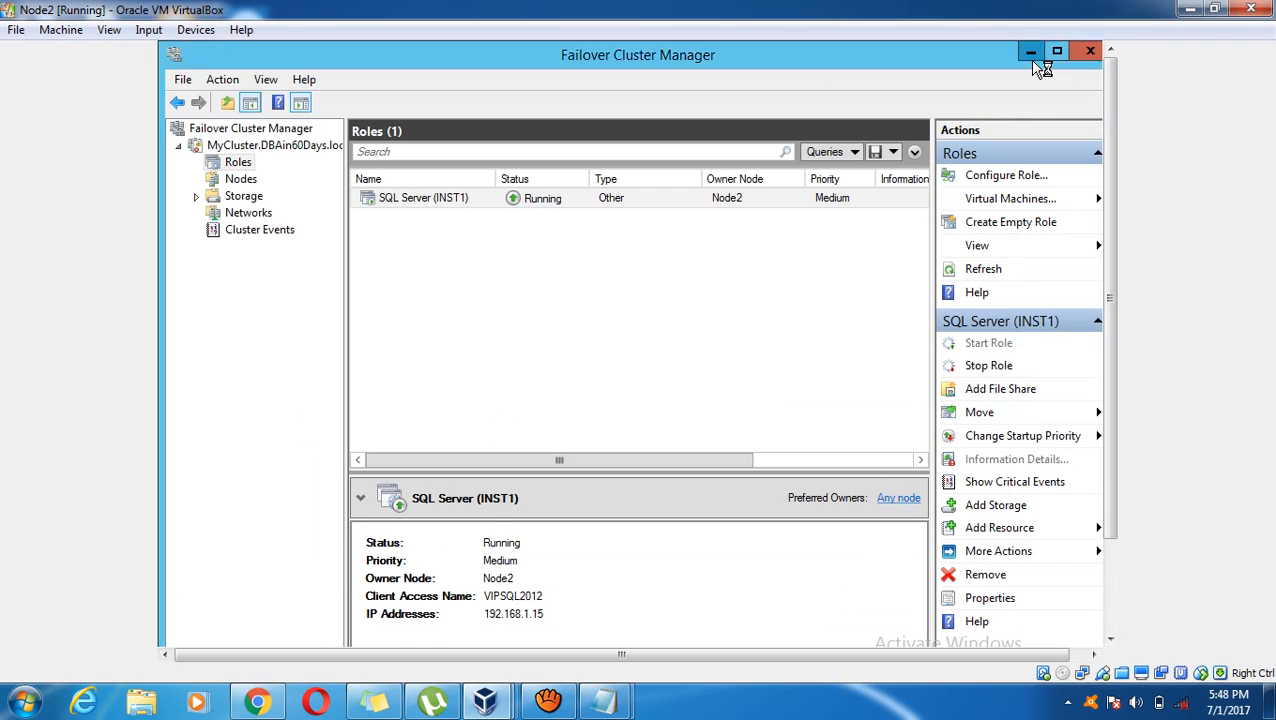
click(1034, 48)
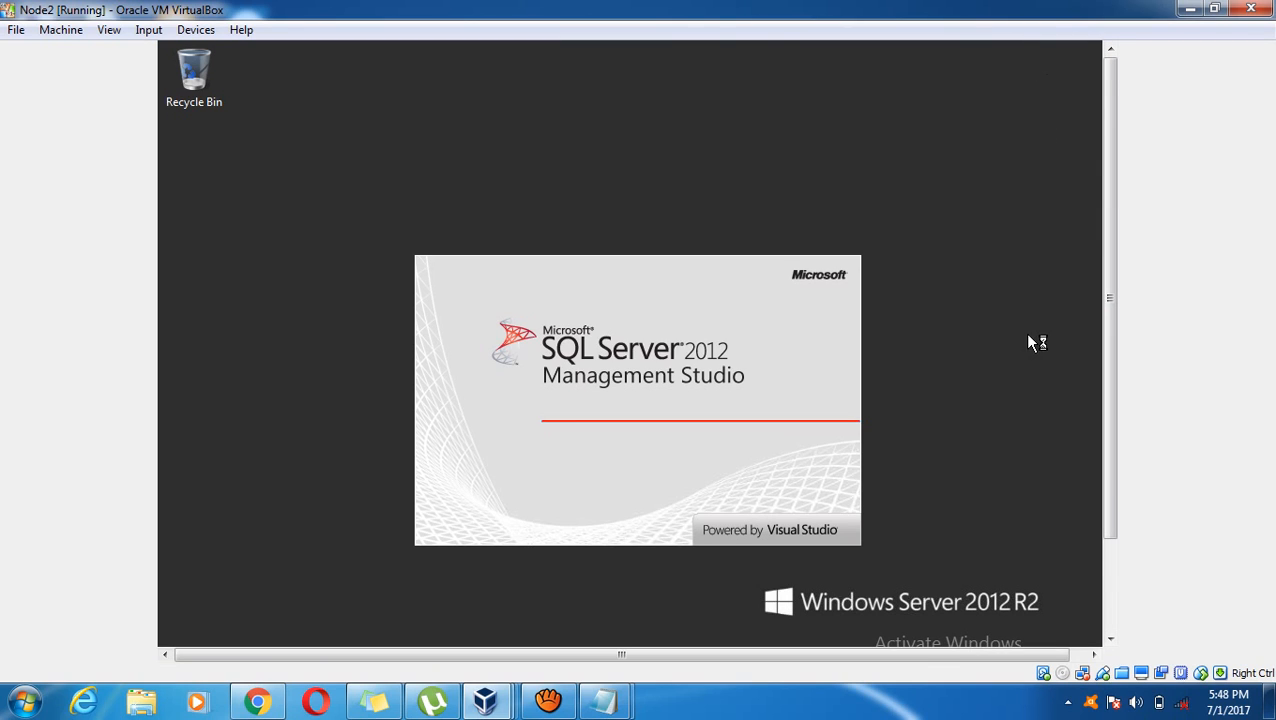
Switch to the This PC window and open the Log (L:) drive
click(1109, 580)
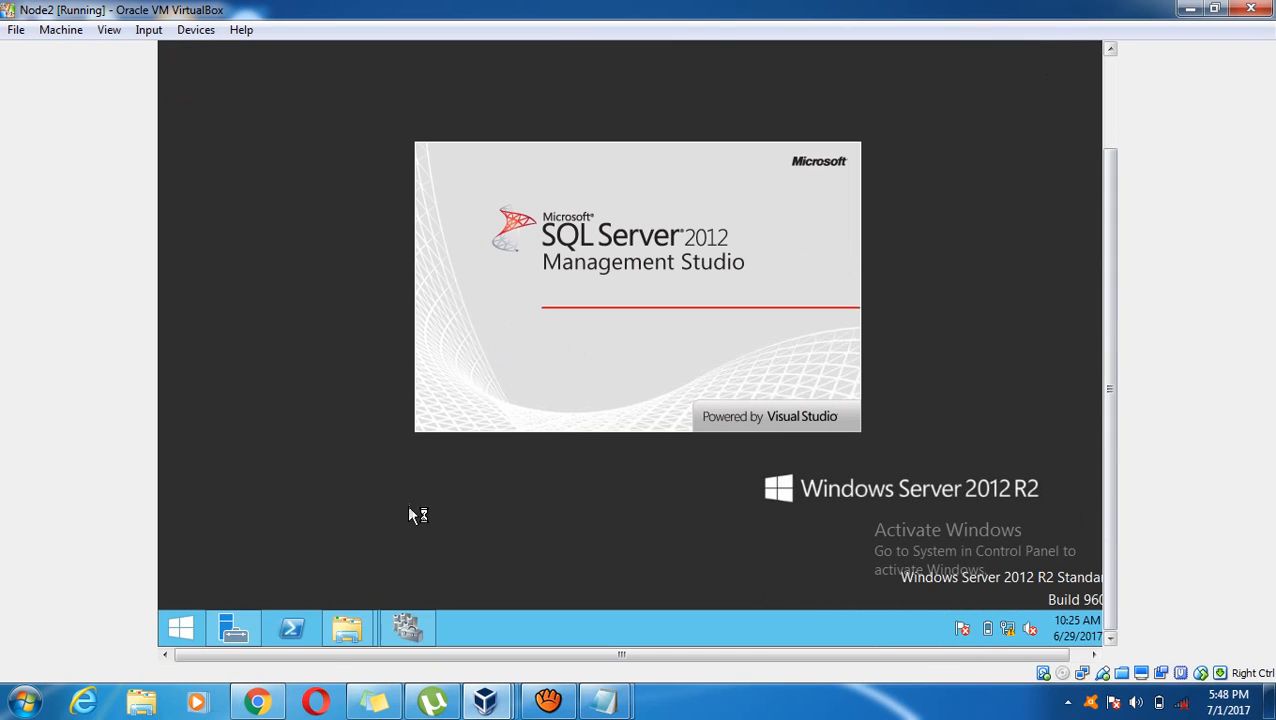
click(348, 630)
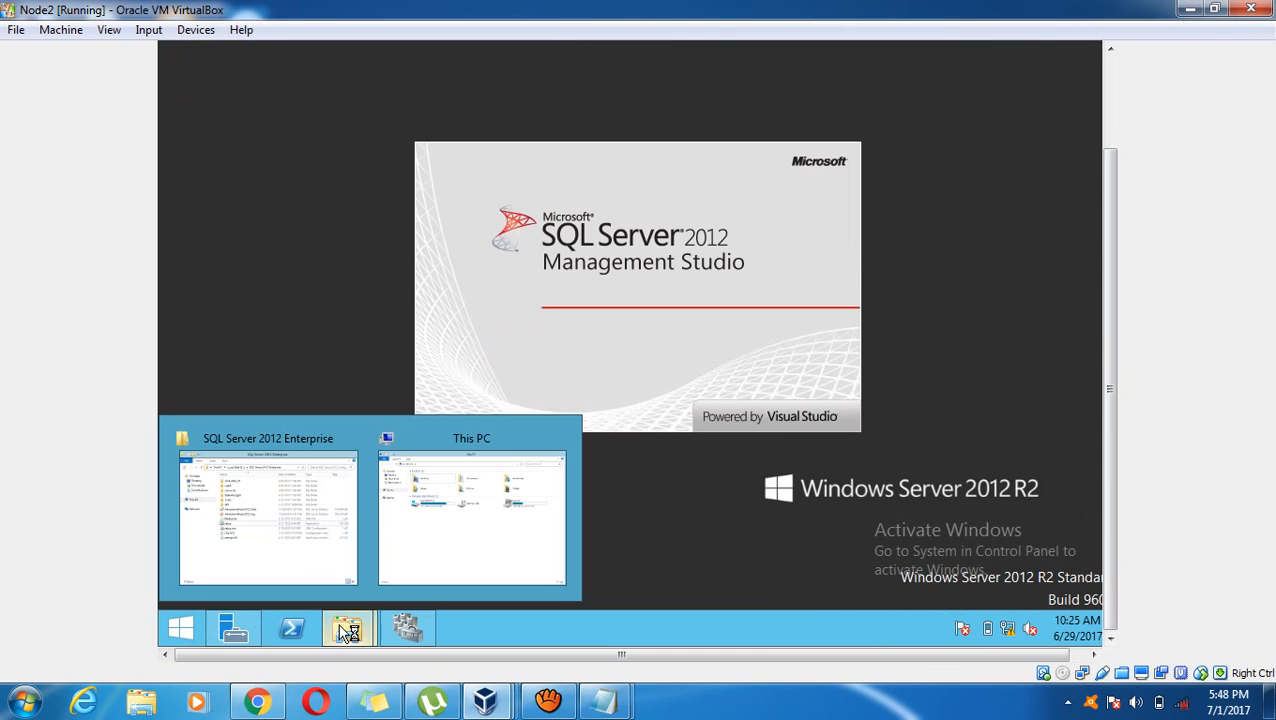
click(476, 544)
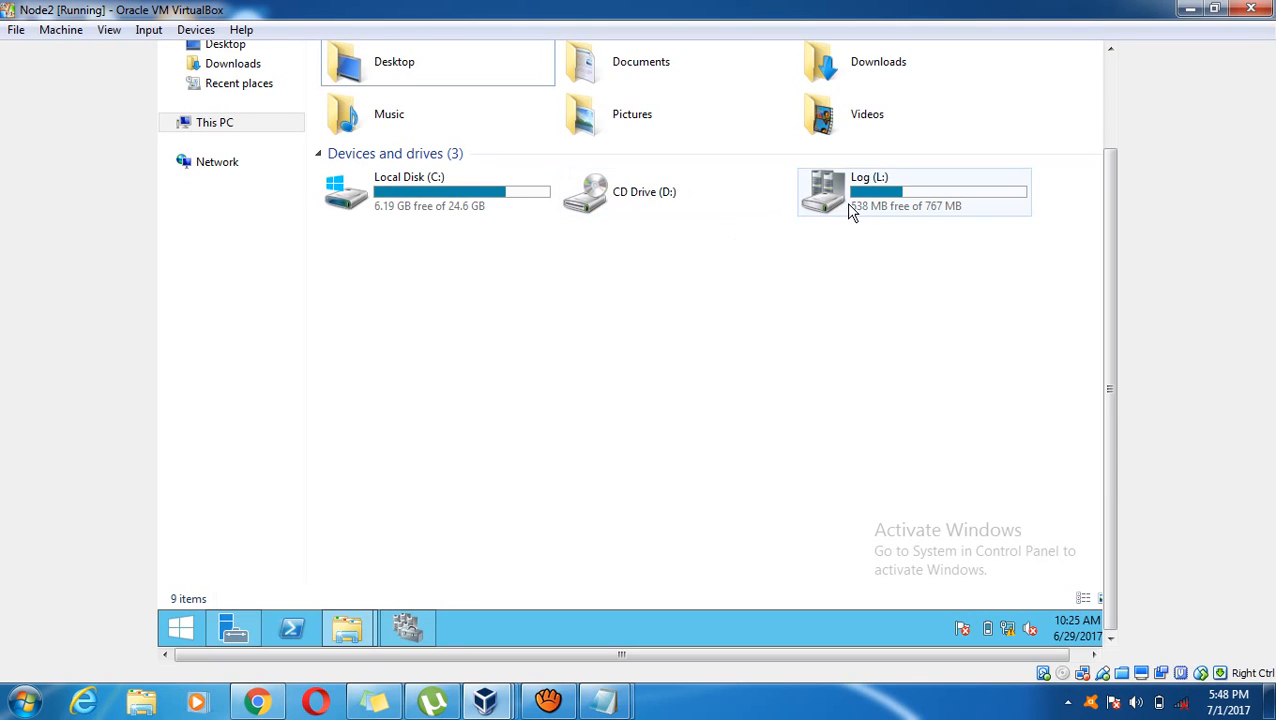
click(855, 218)
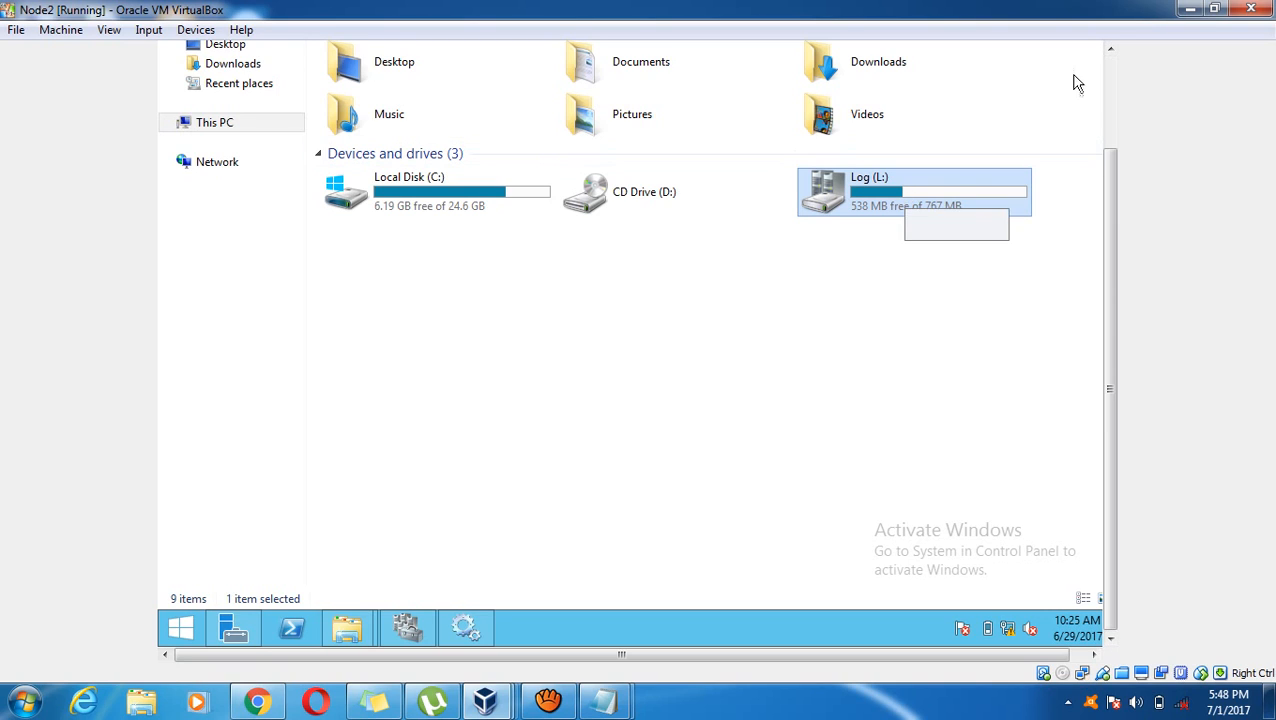
click(1108, 89)
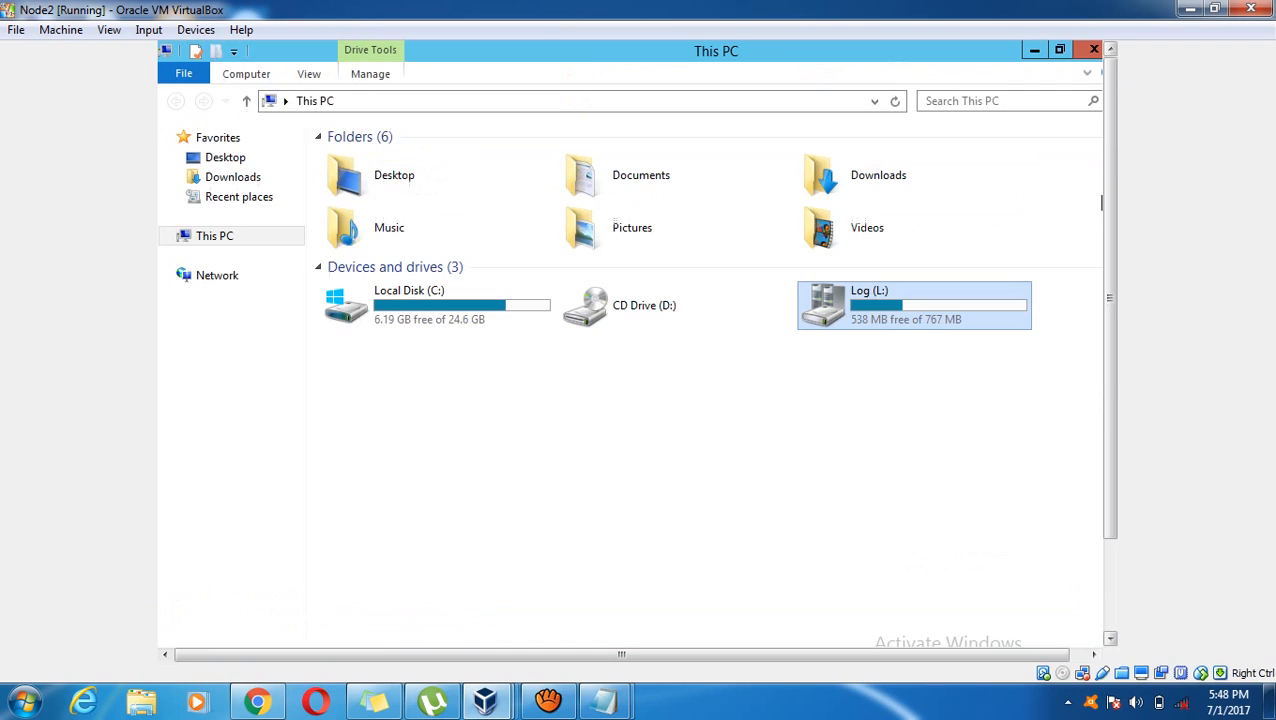
double_click(862, 318)
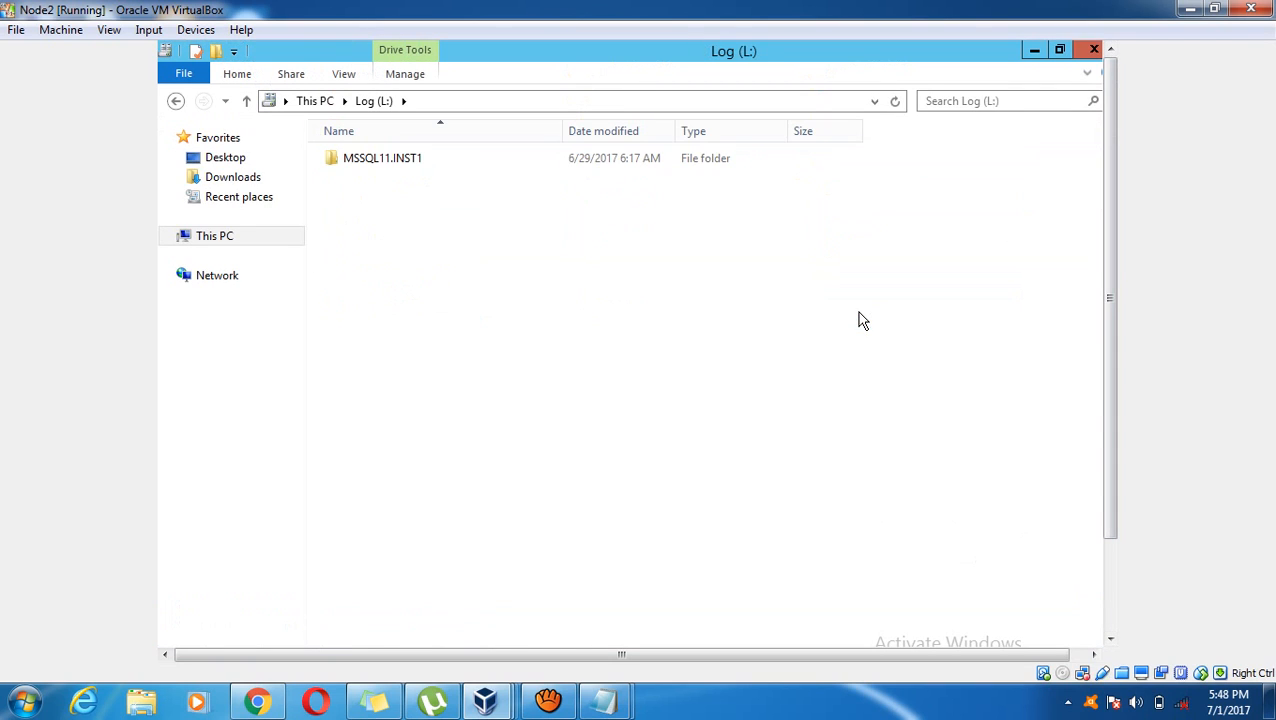
Open L:\MSSQL11.INST1\MSSQL\DATA, granting permanent access to the DATA folder
key(Down)
key(Return)
key(Down)
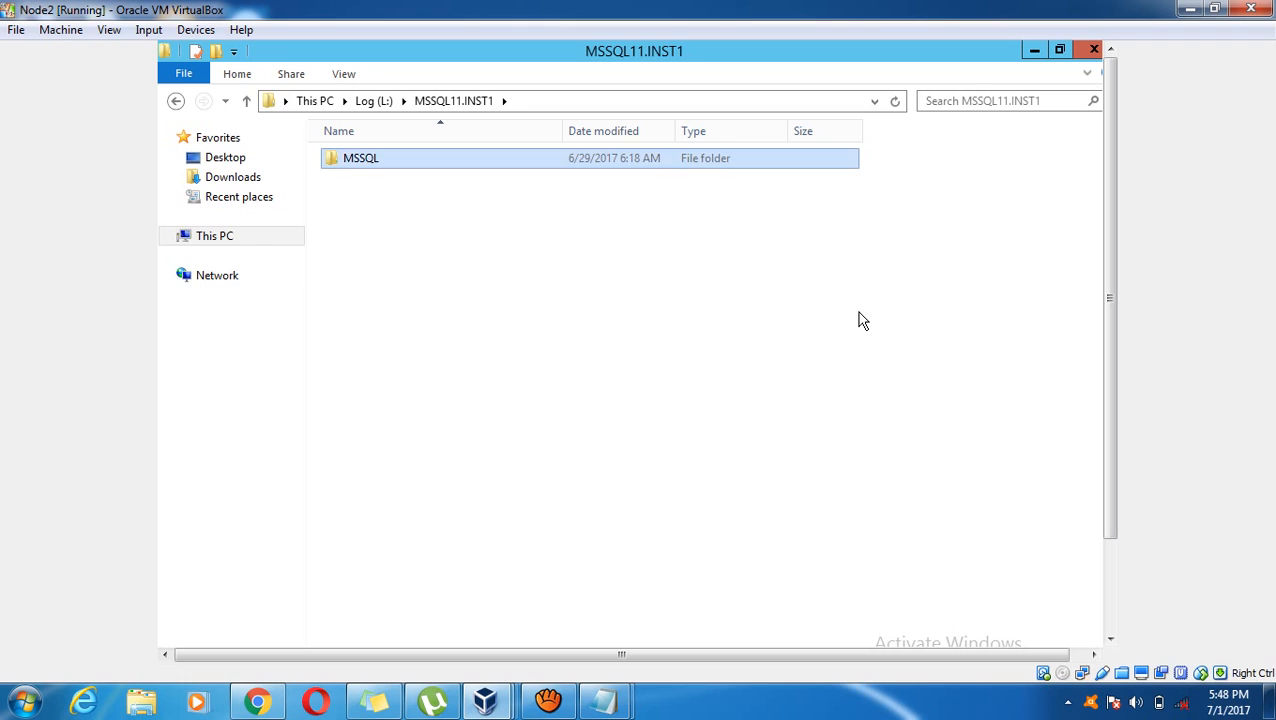
key(Return)
key(Down)
key(Return)
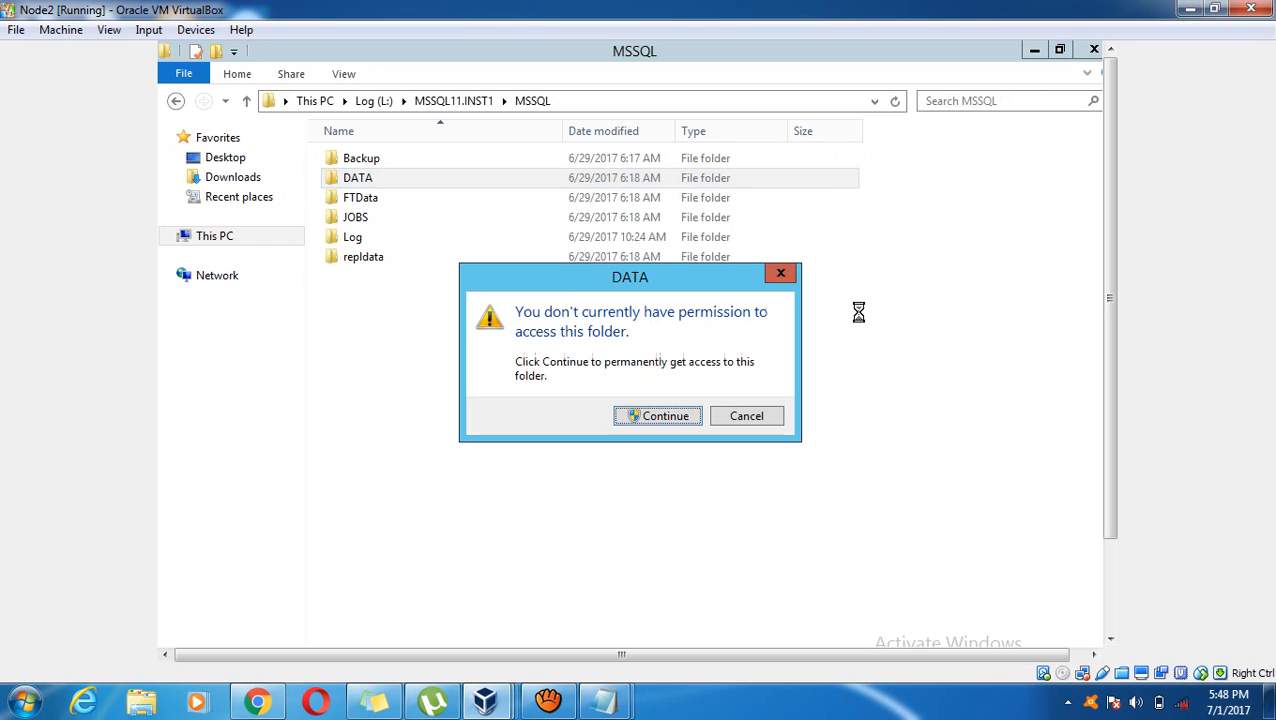
key(Return)
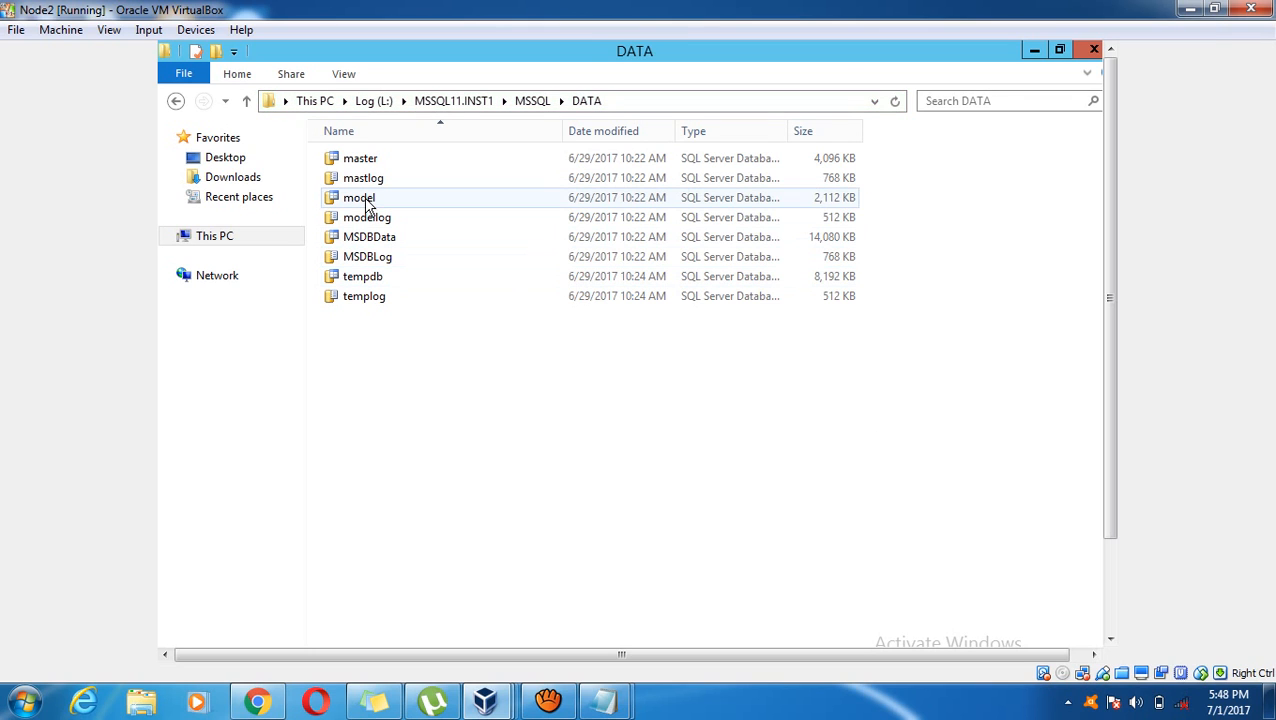
Review the model and modellog database files, then minimize Explorer
click(368, 205)
click(376, 220)
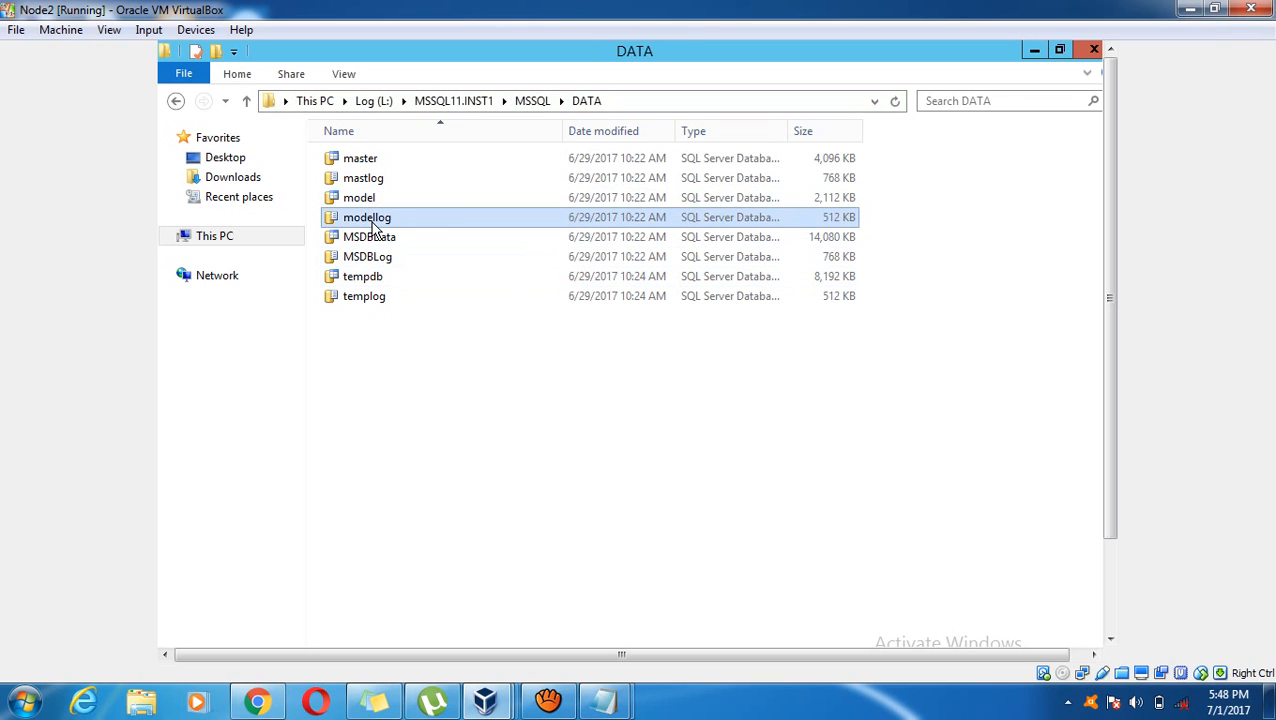
click(1036, 51)
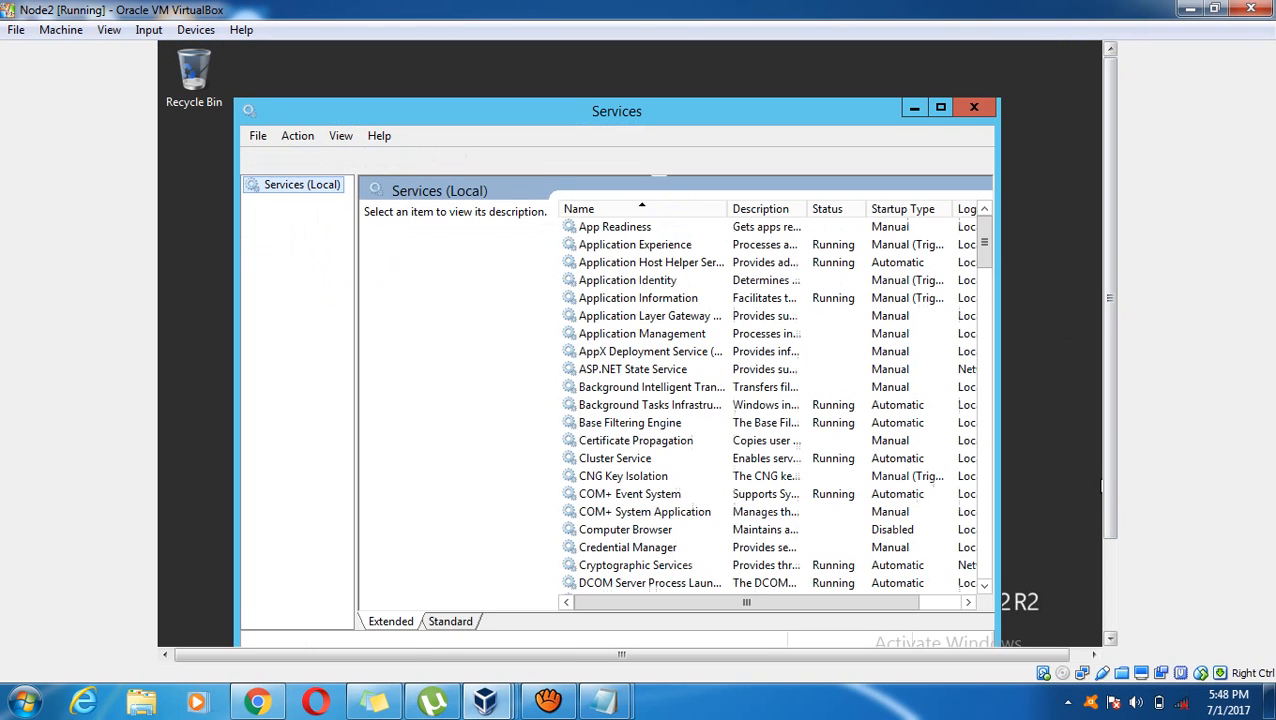
Confirm the SQL Server (INST1) service is Running, then minimize the Services window
click(663, 372)
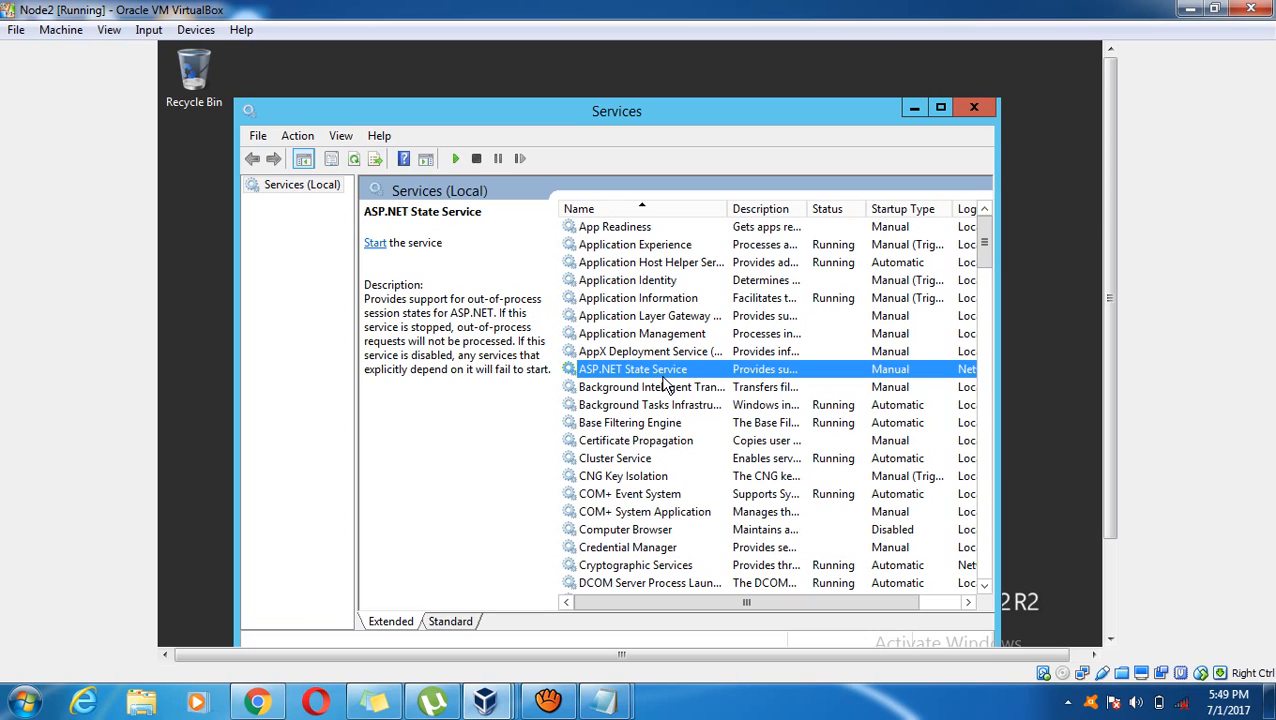
key(s)
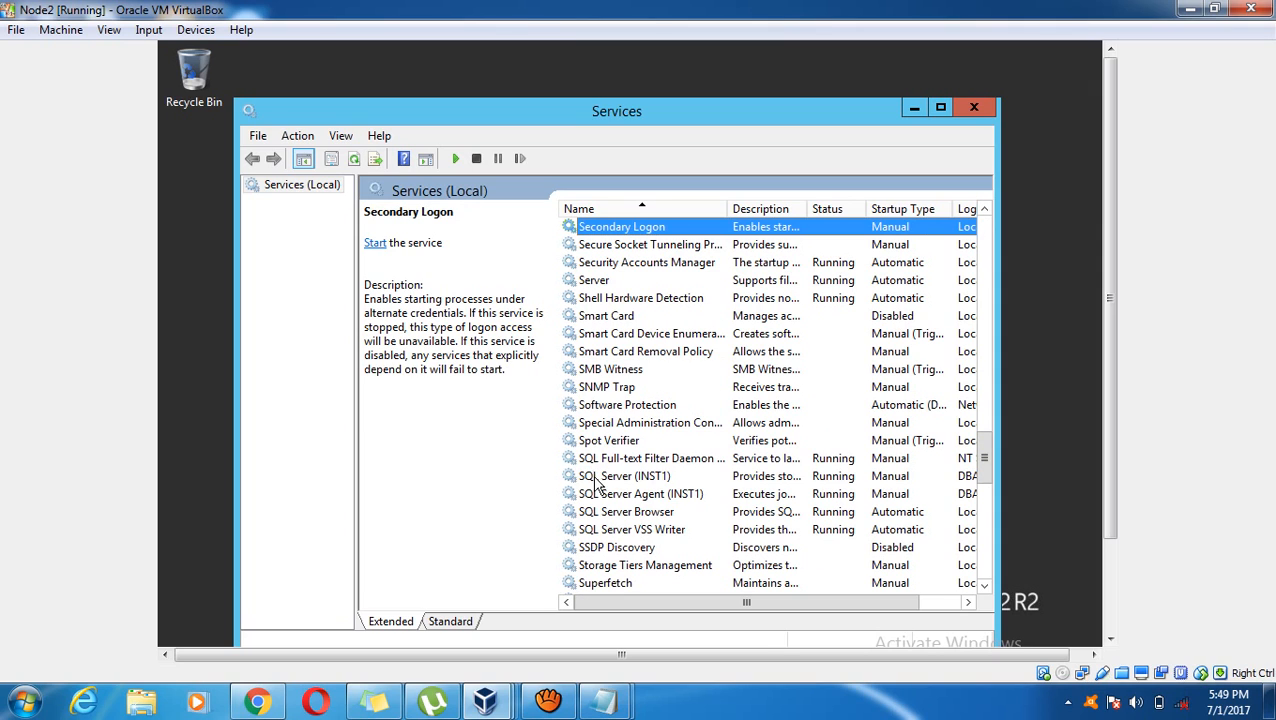
click(595, 478)
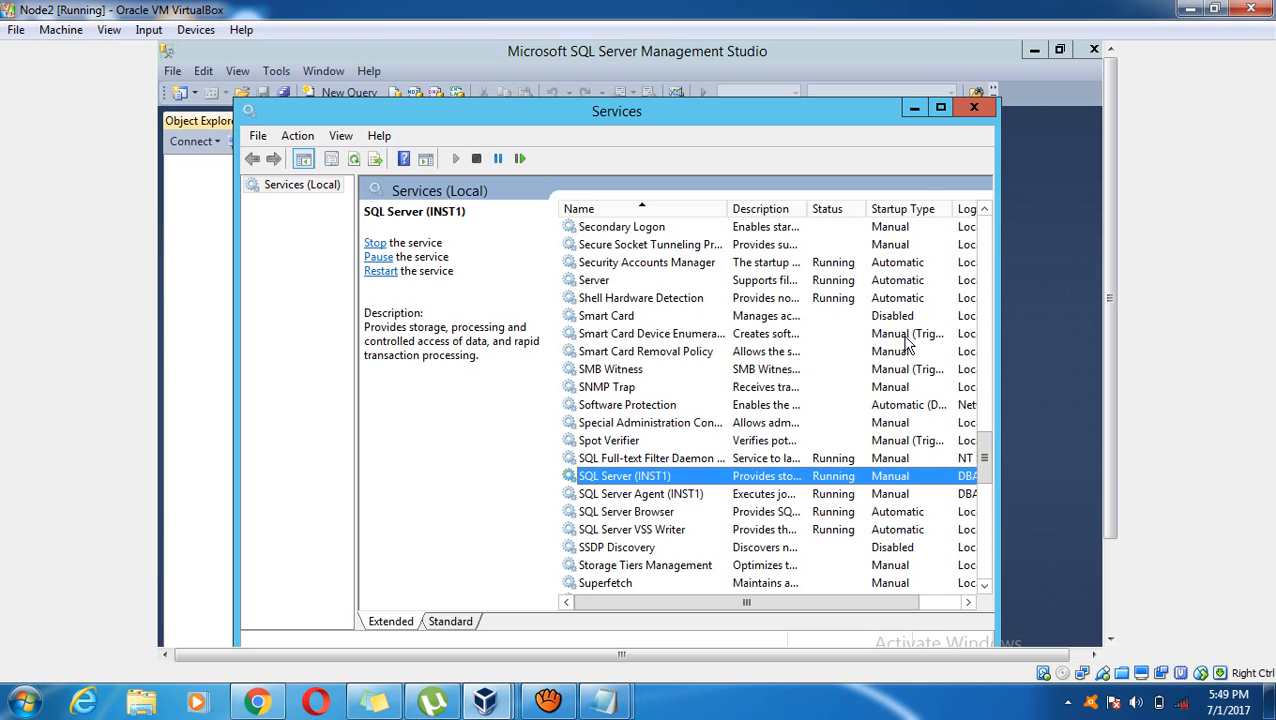
click(914, 108)
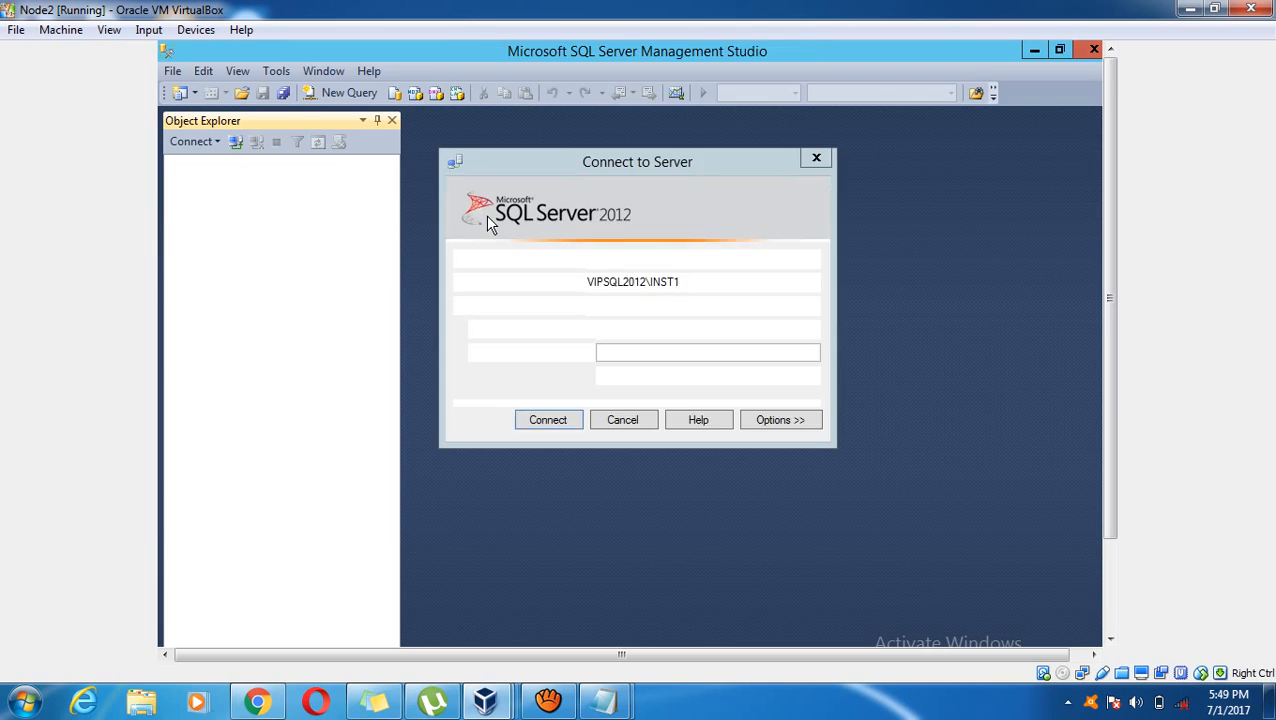
Connect Management Studio to server VIPSQL2012\INST1 with Windows Authentication
click(700, 283)
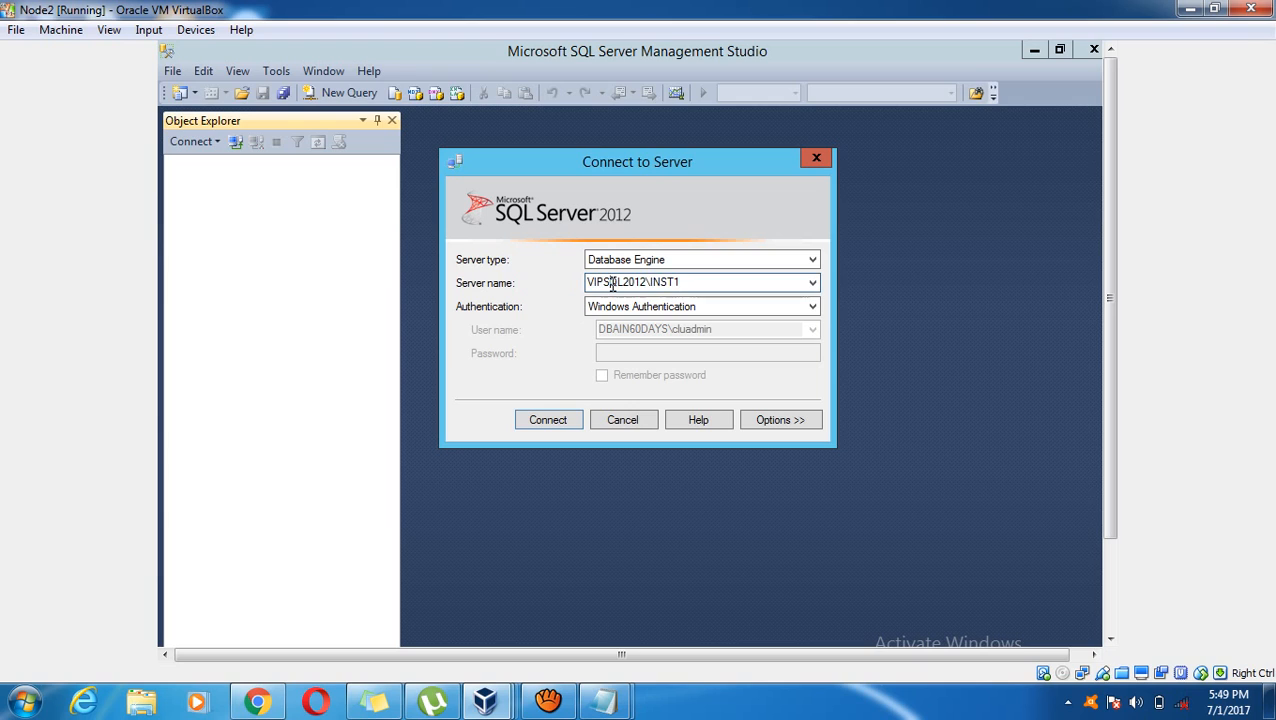
click(815, 282)
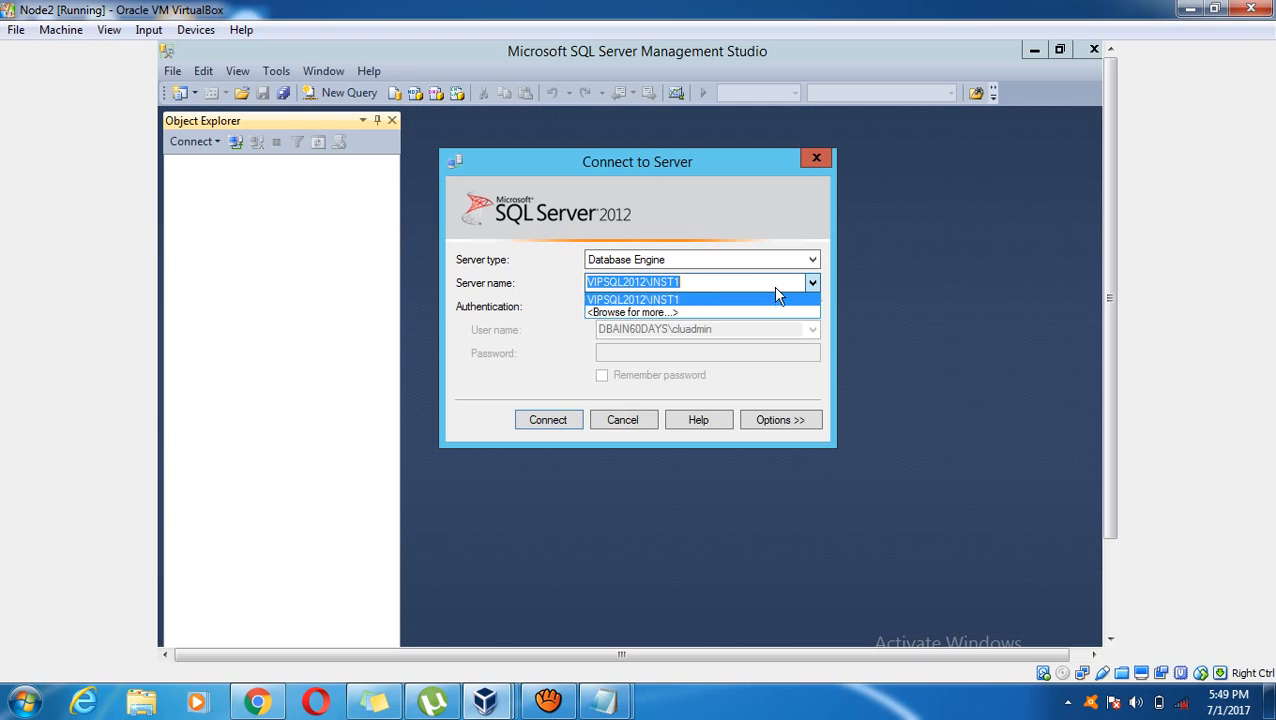
click(692, 284)
click(547, 419)
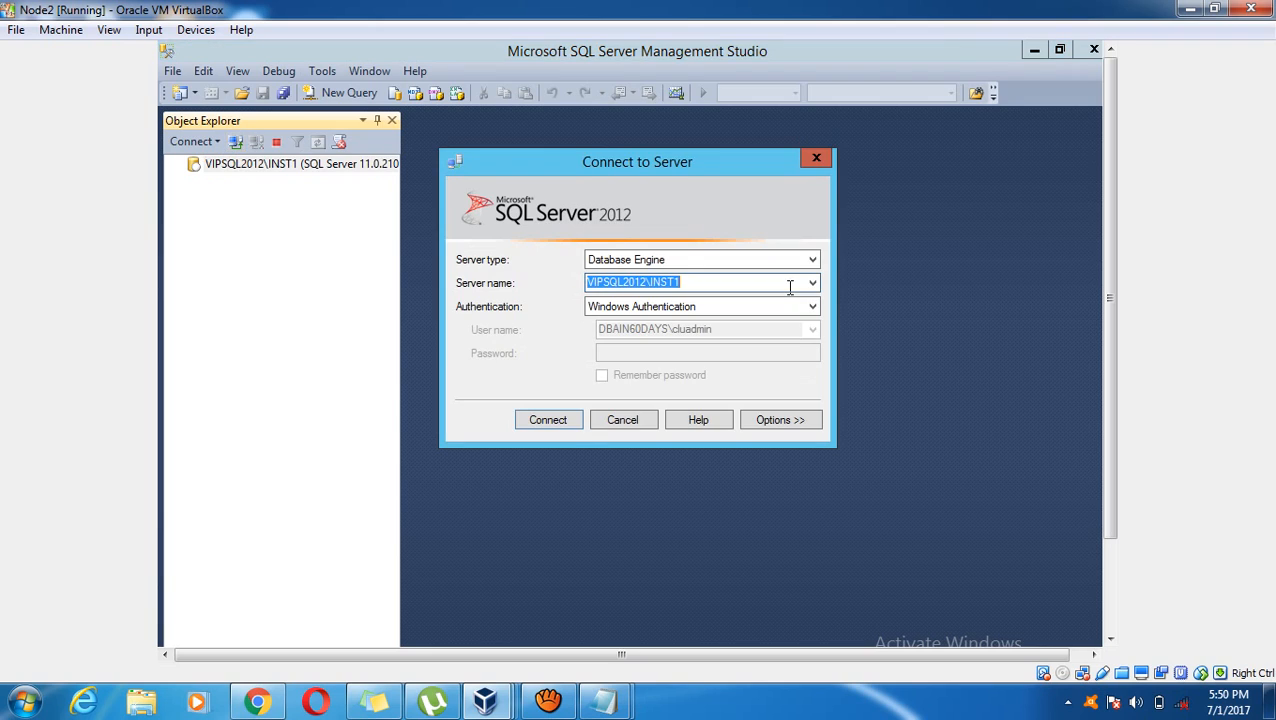
Attempt a new connection with server name 192.168.1.15
text(192.1)
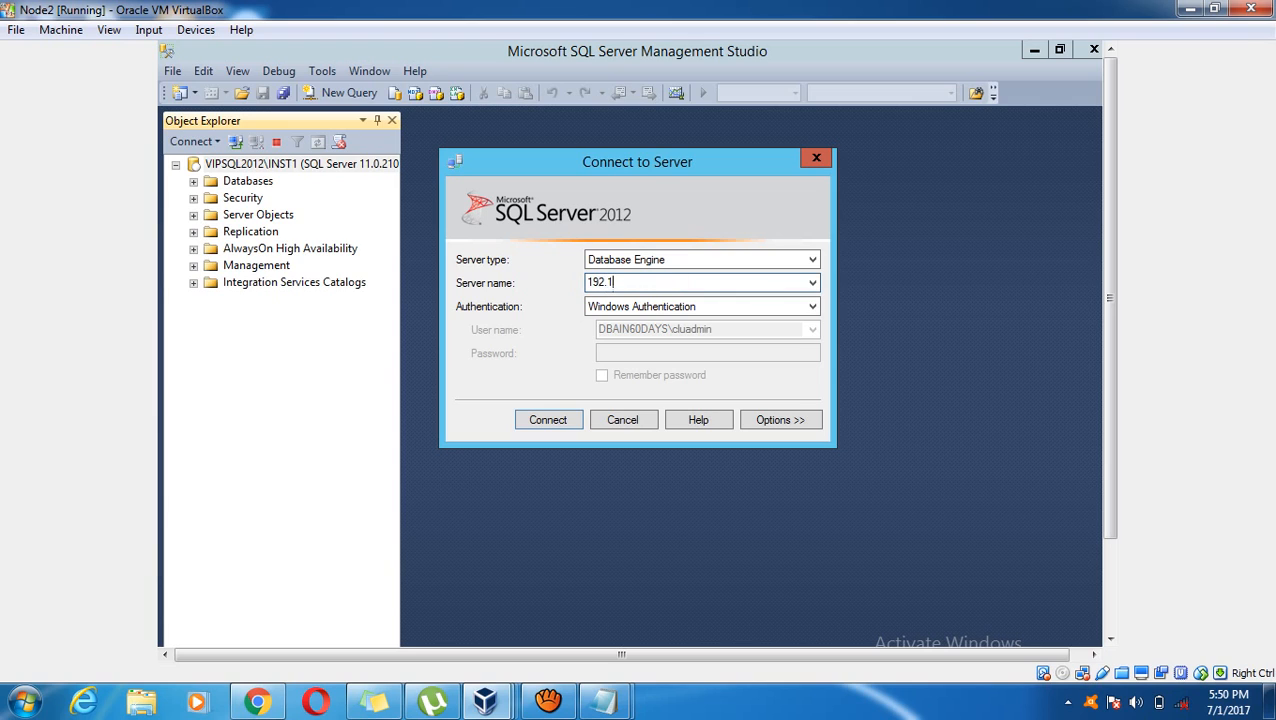
text(8)
key(BackSpace)
key(BackSpace)
text(168.1.15)
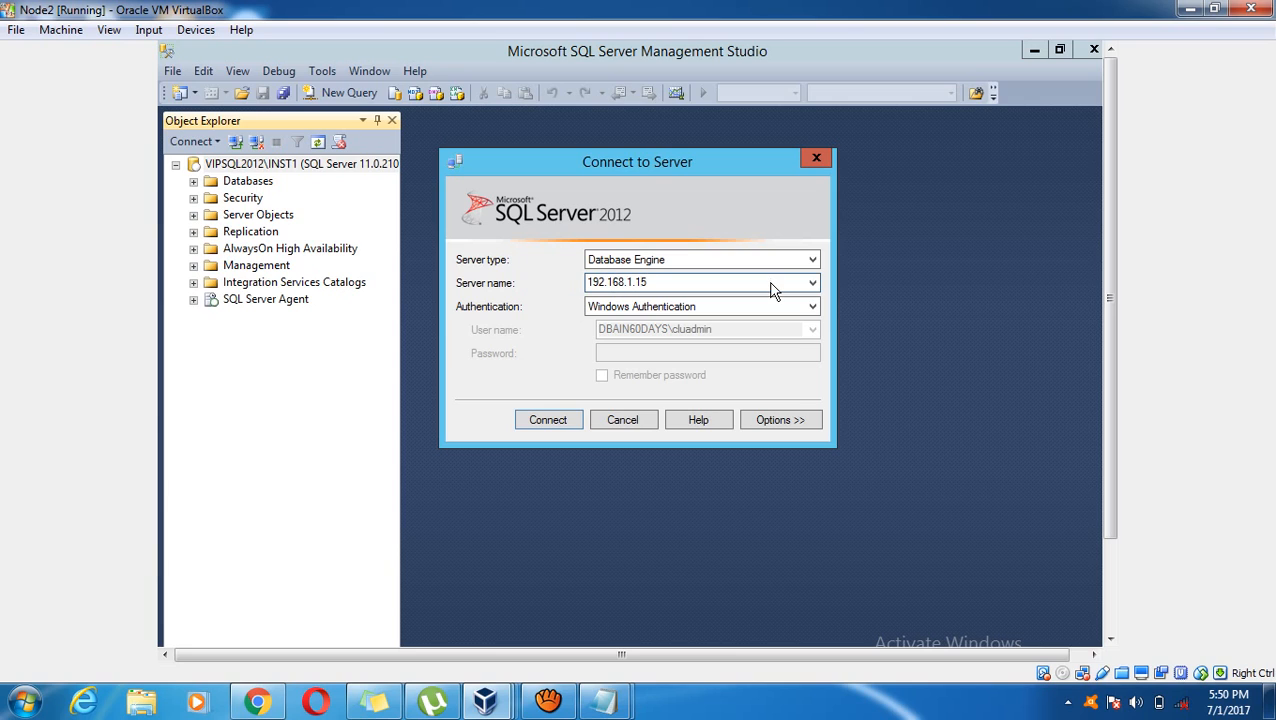
key(Return)
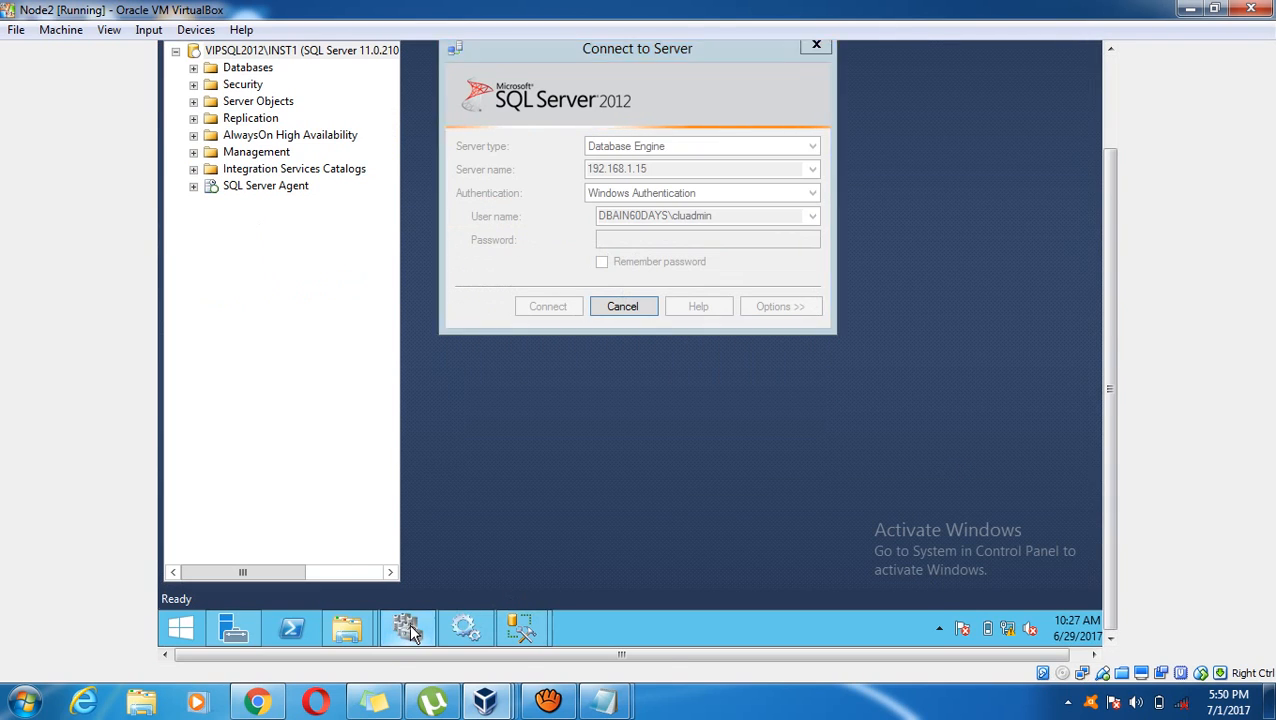
Check the role's IP address 192.168.1.15 in Failover Cluster Manager
click(407, 628)
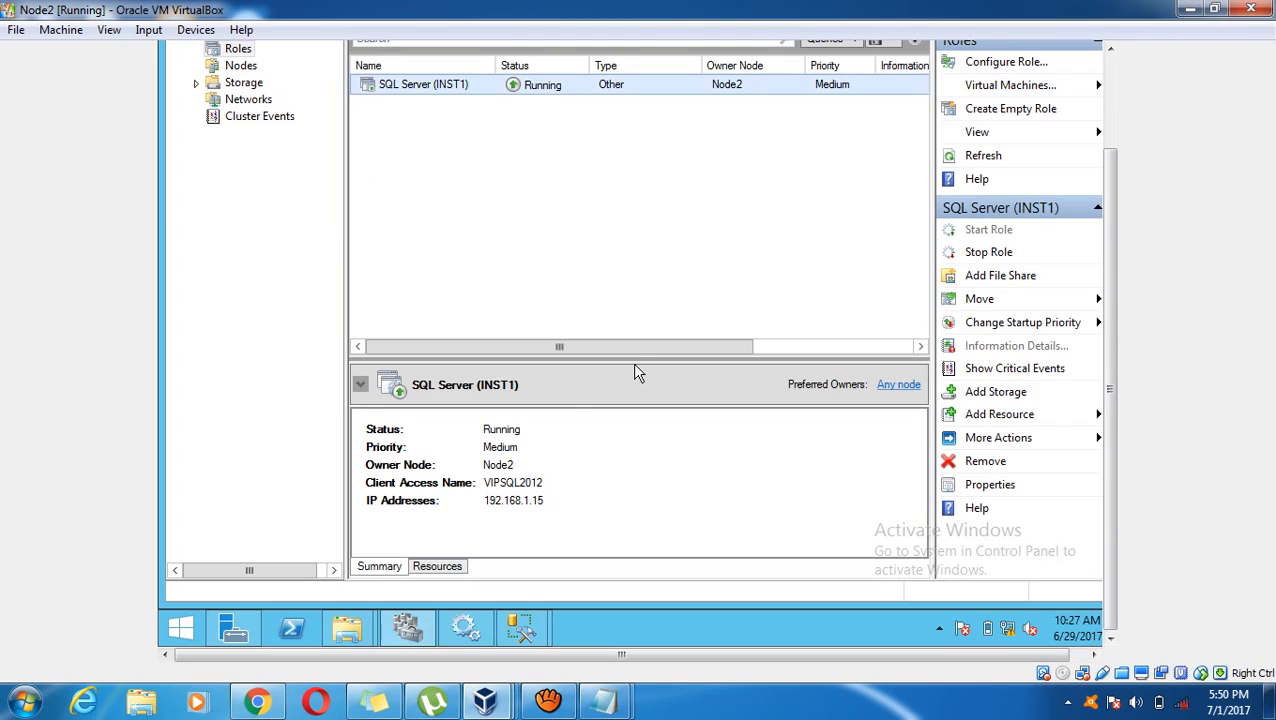
click(510, 505)
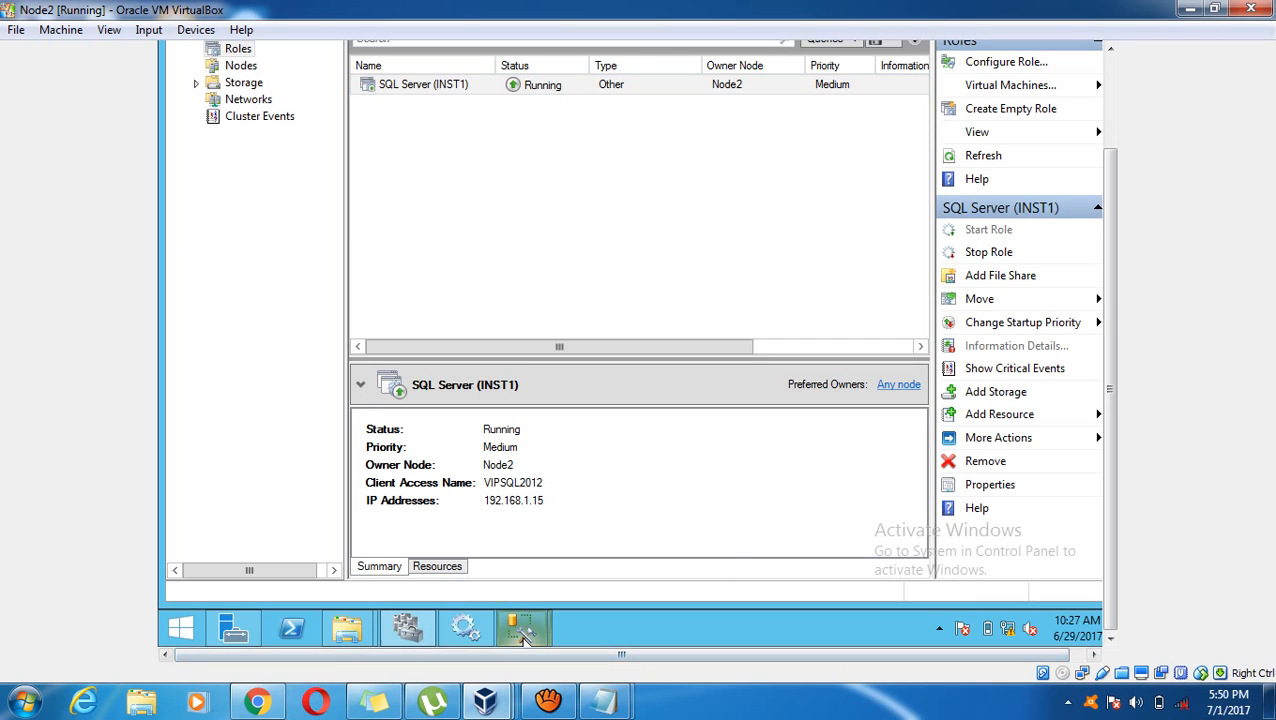
Dismiss the network-related connection error and cancel the 192.168.1.15 connection
mouse_move(521, 628)
click(420, 520)
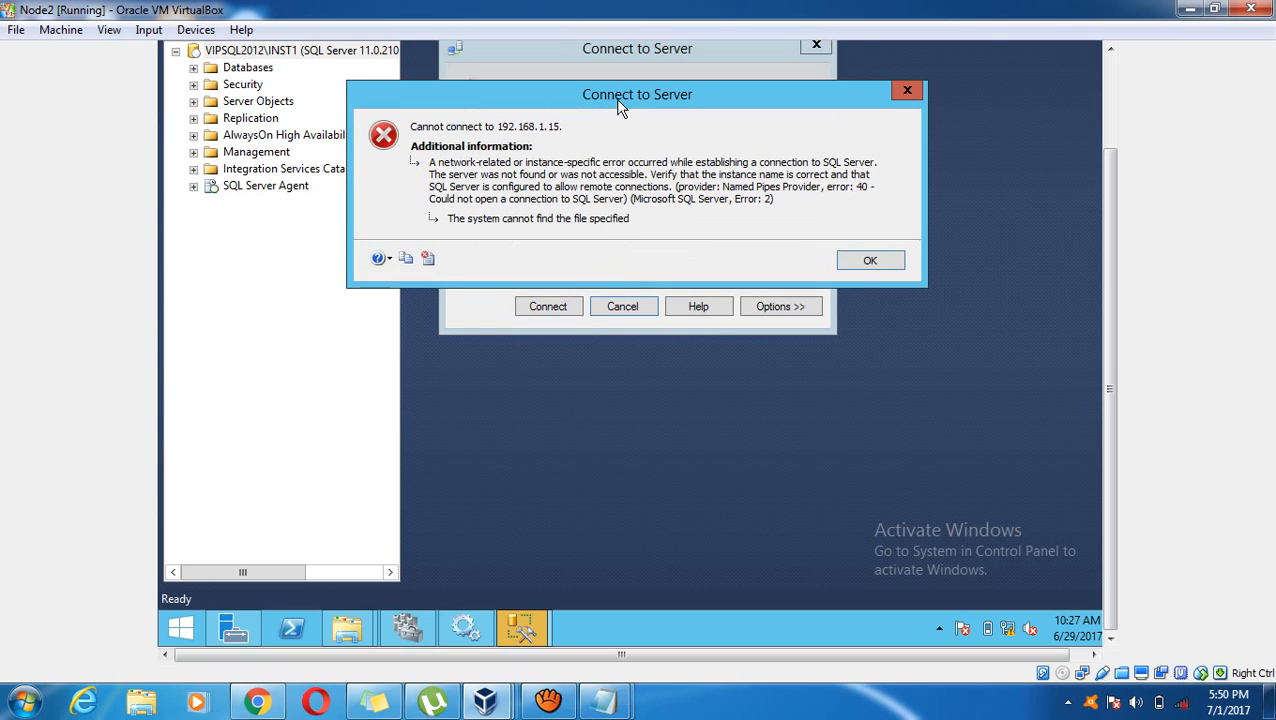
drag(616, 104, 634, 290)
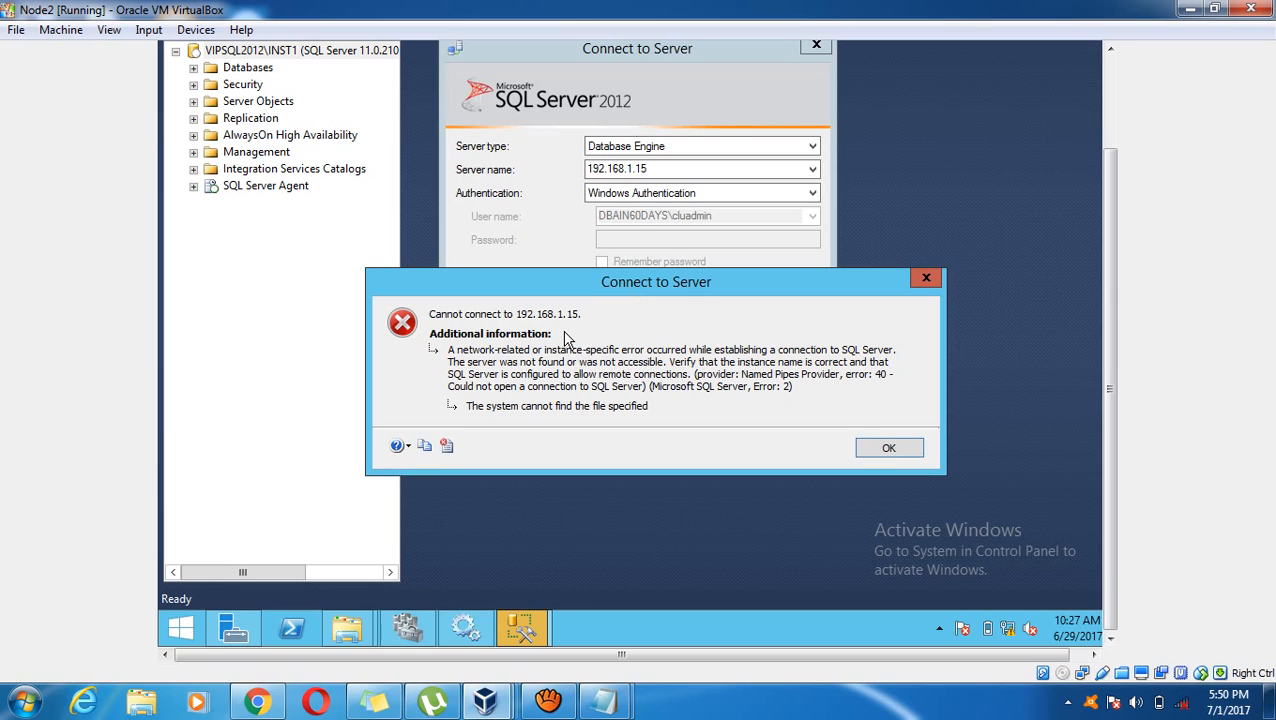
click(888, 450)
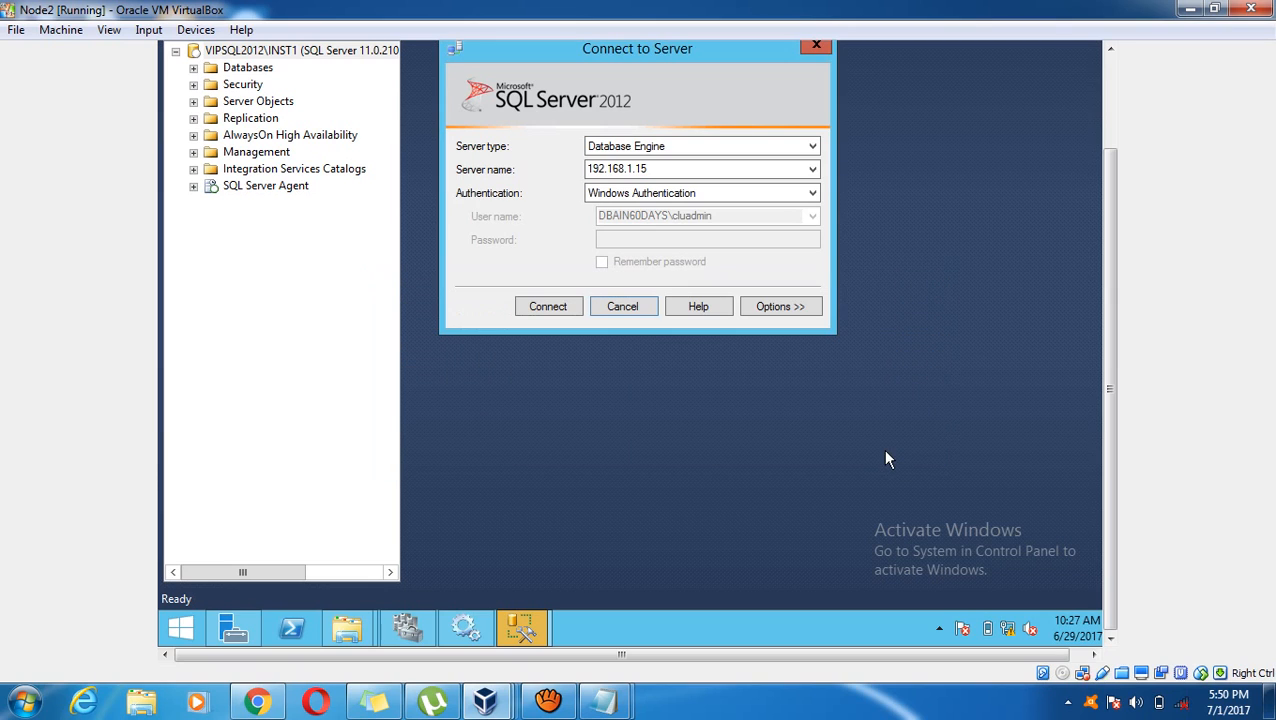
click(612, 308)
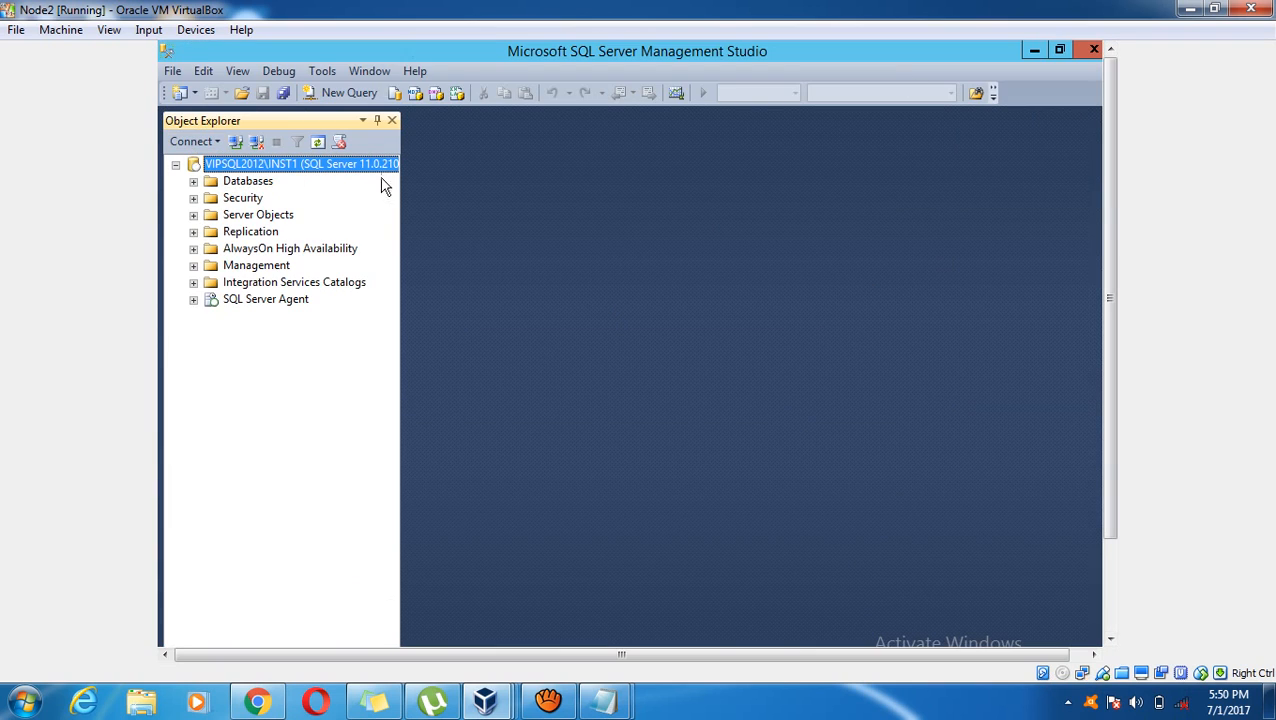
Minimize SSMS and Failover Cluster Manager, cancel the second connect prompt, and close that Management Studio window
click(1032, 52)
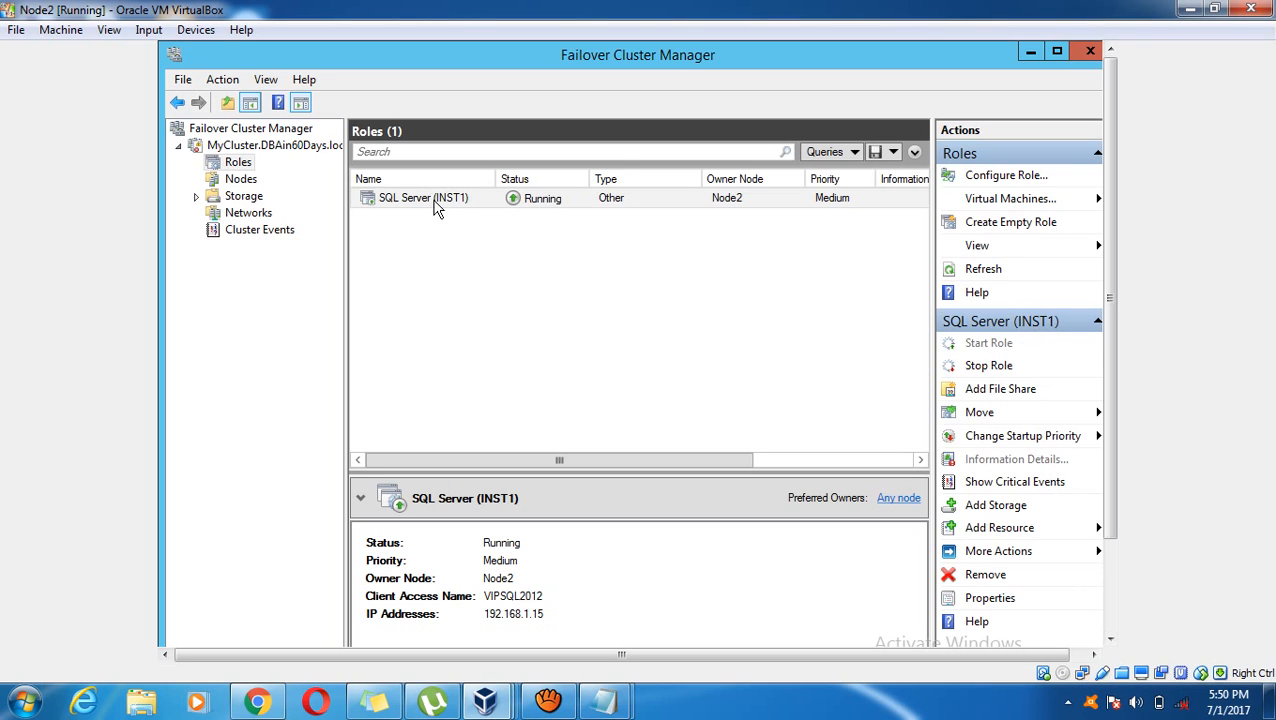
click(1033, 52)
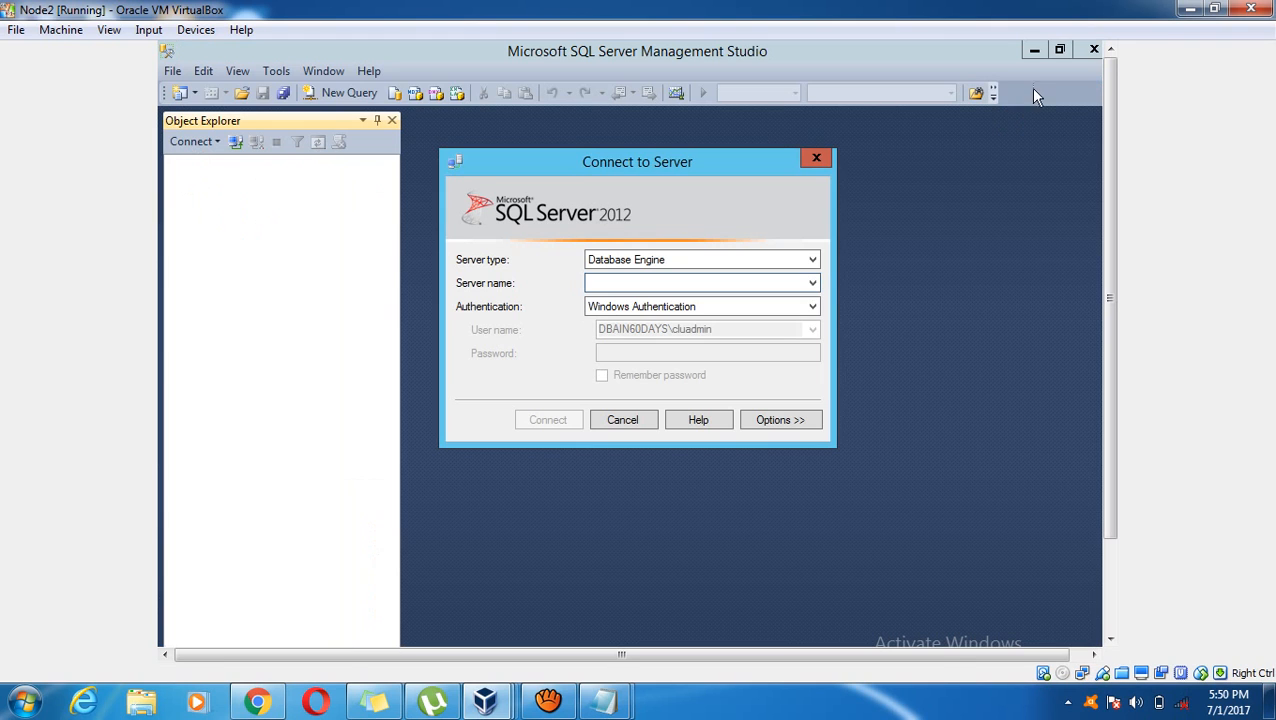
click(624, 422)
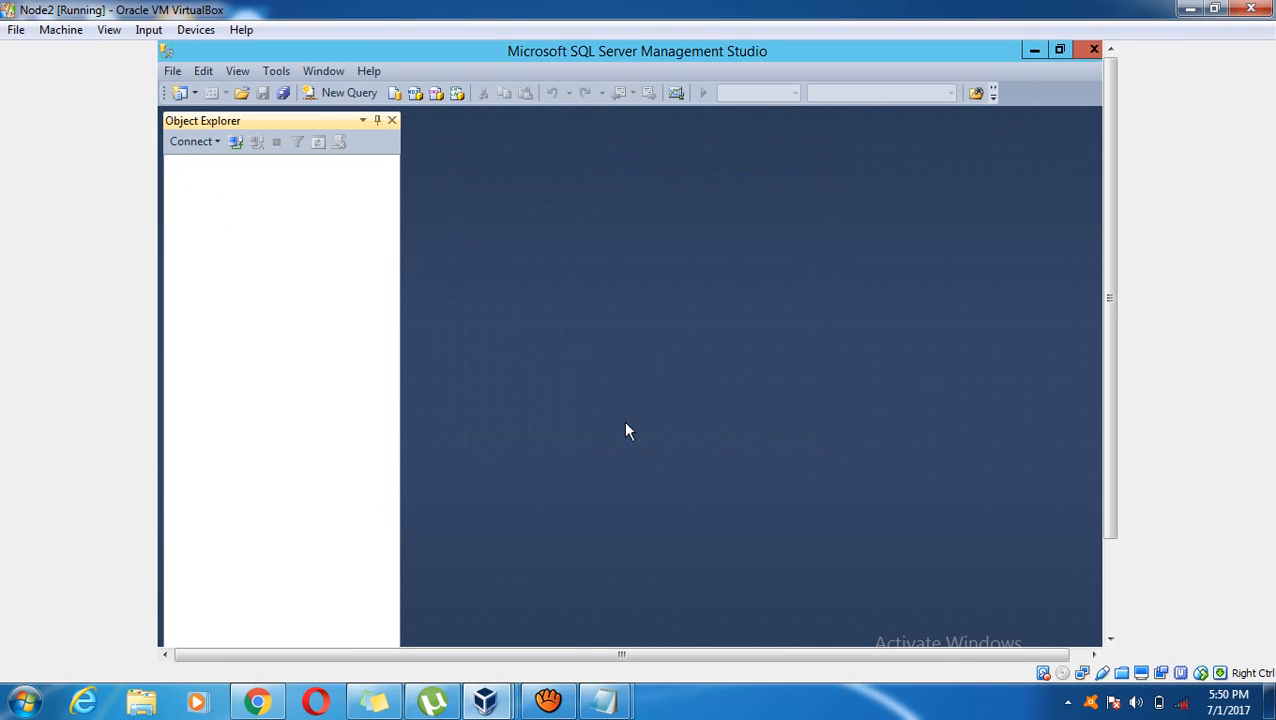
click(1085, 52)
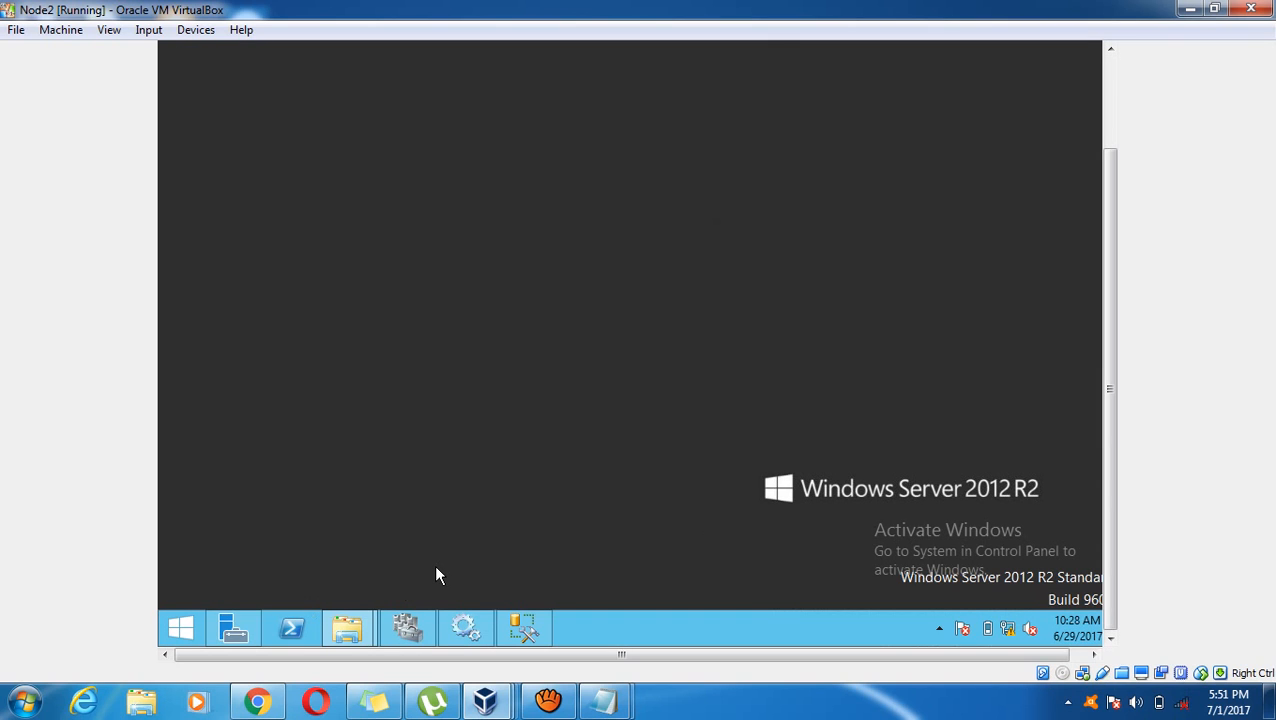
click(548, 700)
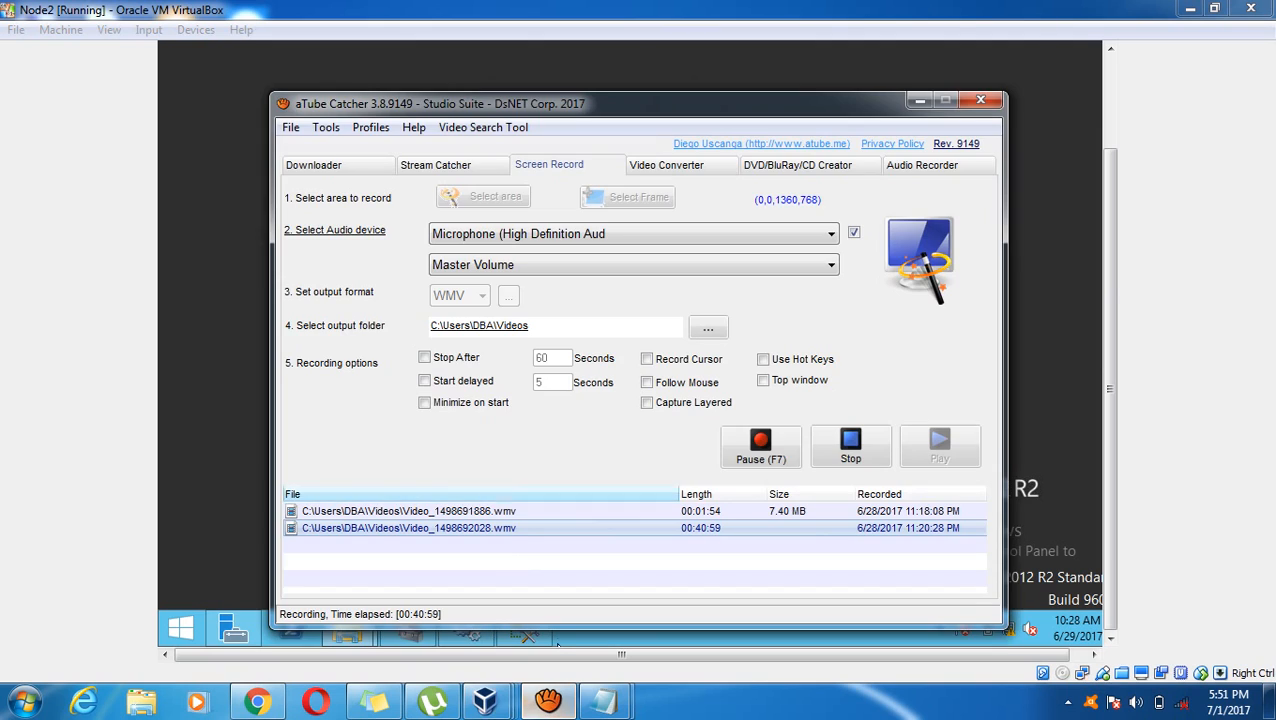